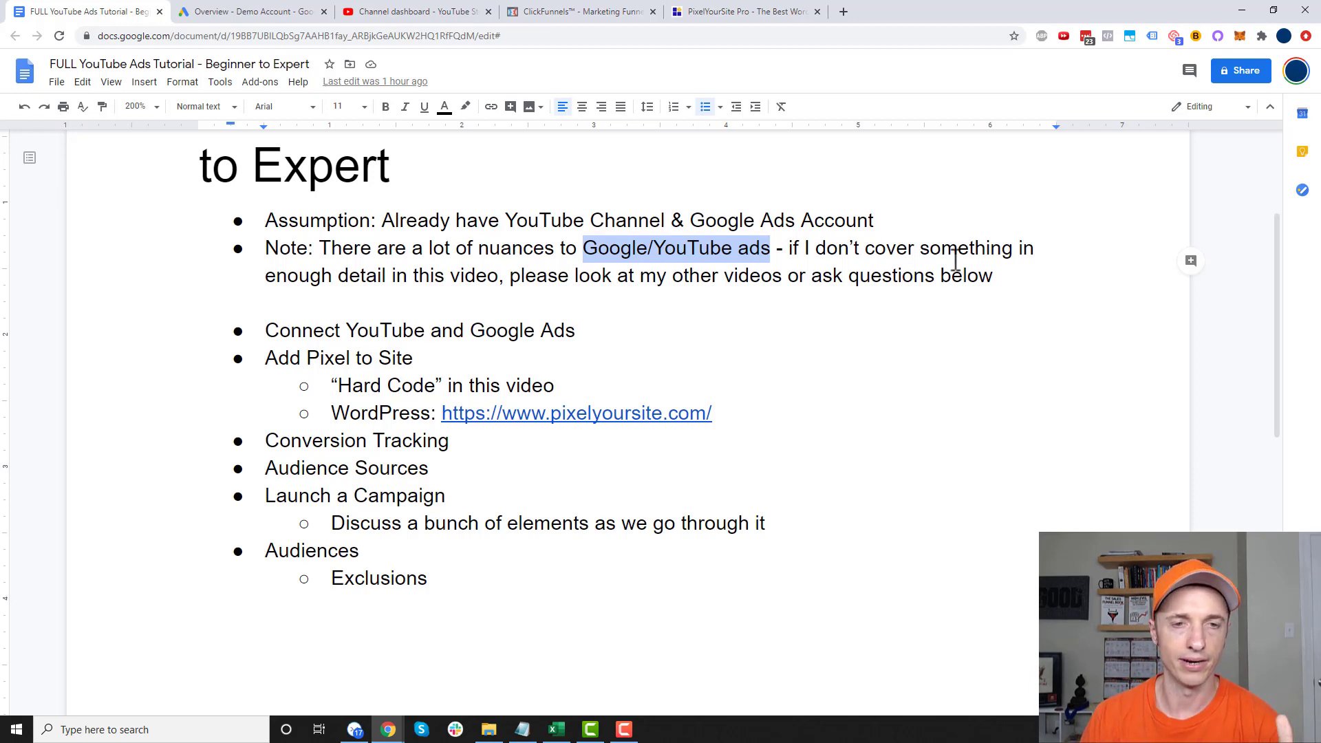
Step: Review the outline's note about Google/YouTube ads nuances and the Connect YouTube and Google Ads item
left_click_drag(784, 251, 899, 271)
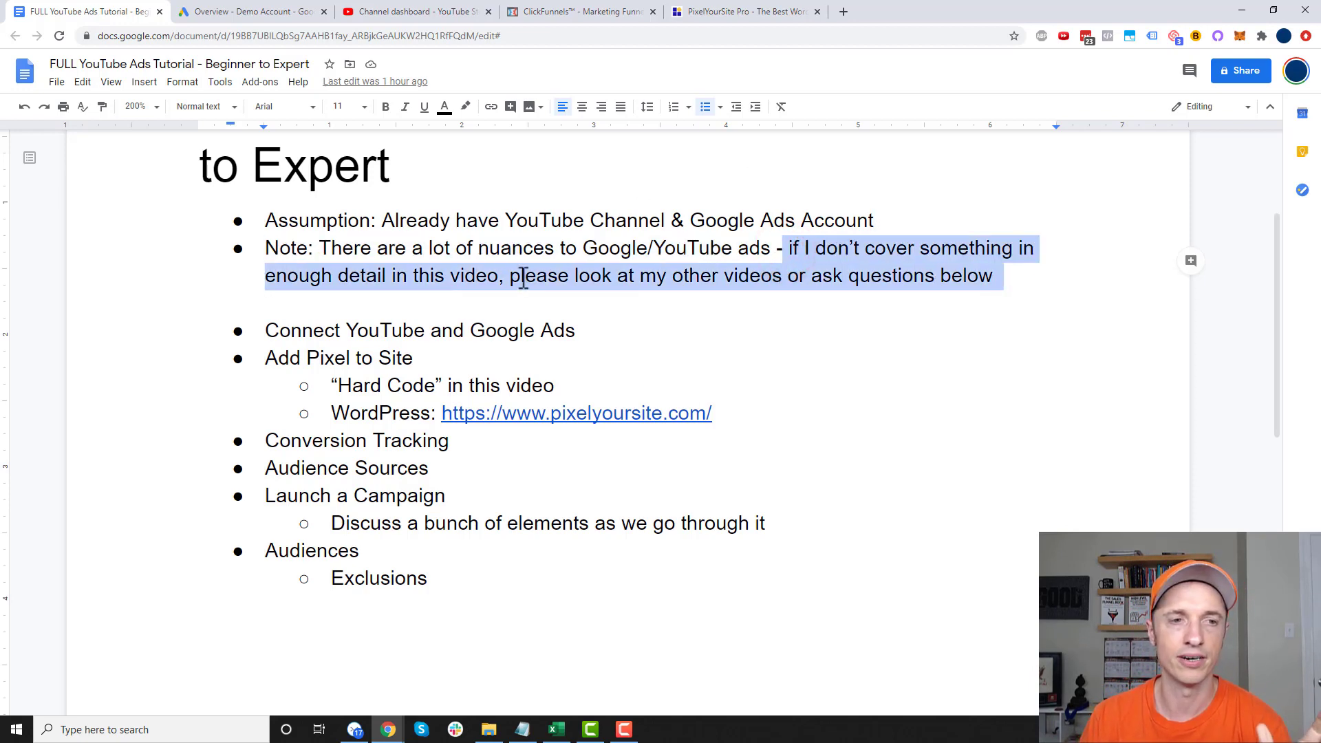
left_click(1005, 280)
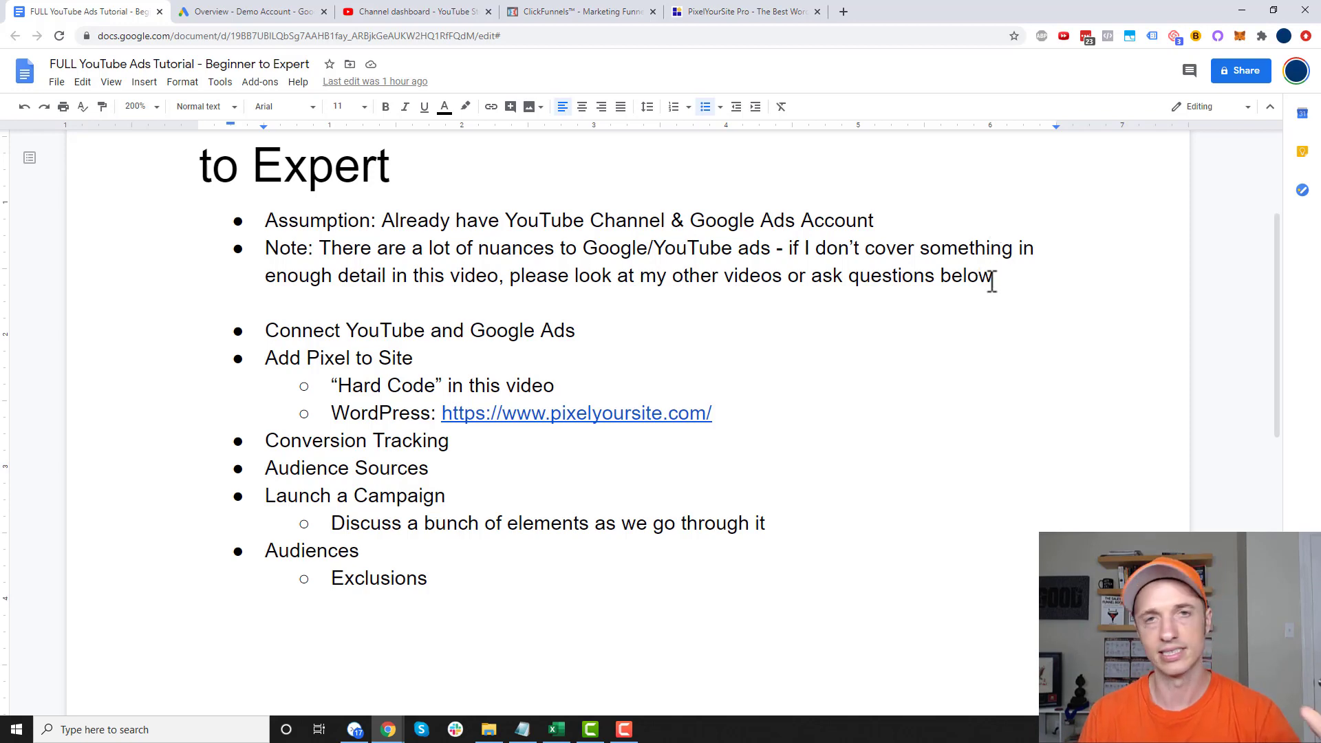
scroll(440, 323, "down", 1)
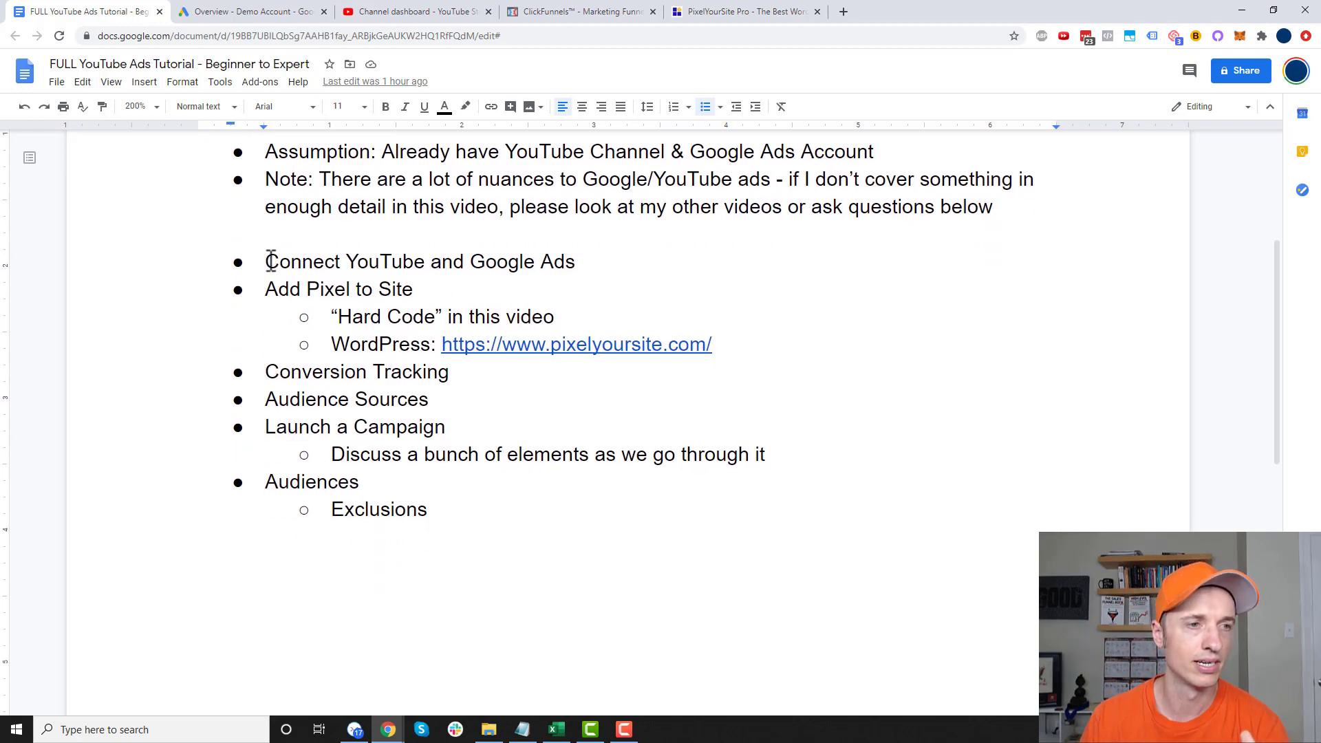
left_click_drag(268, 261, 581, 262)
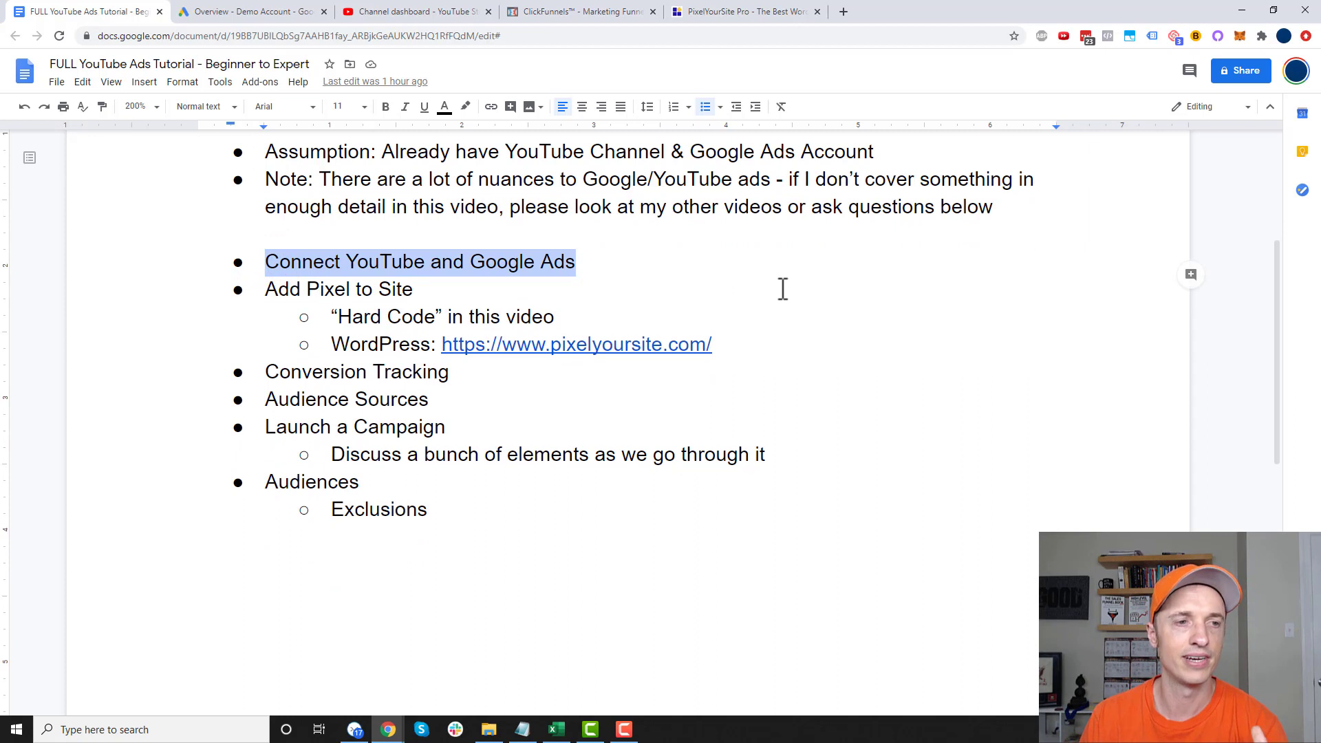
left_click(554, 262)
left_click_drag(268, 262, 565, 262)
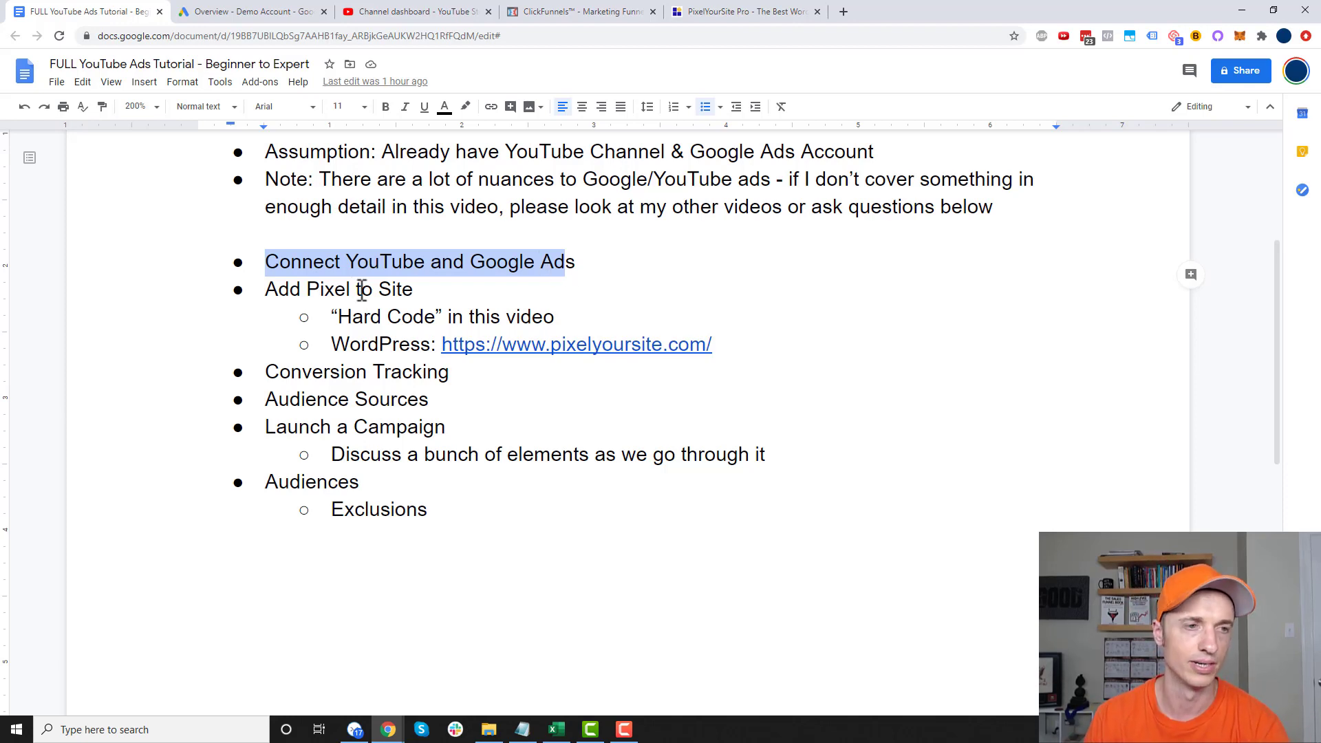
Step: Review the Add Pixel to Site item with its "Hard Code" and WordPress options
left_click_drag(268, 288, 457, 287)
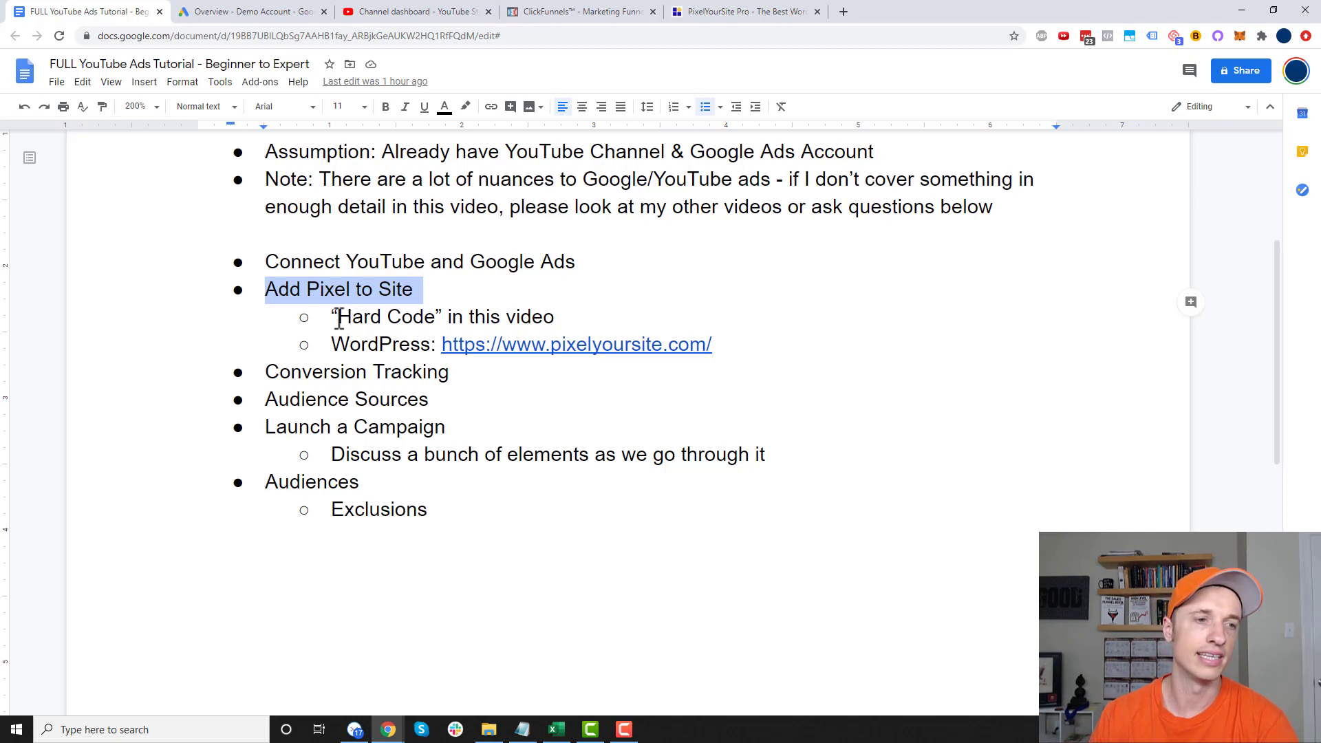
left_click_drag(335, 317, 568, 313)
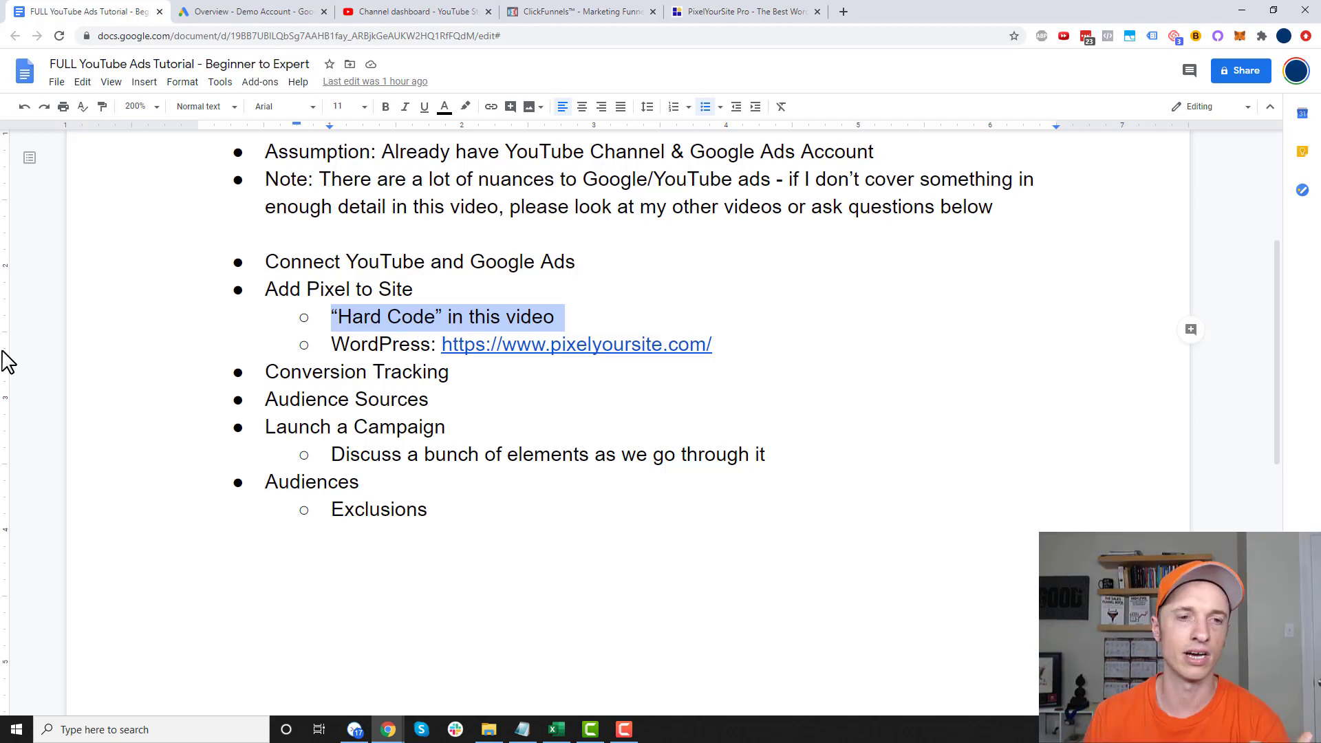
double_click(335, 344)
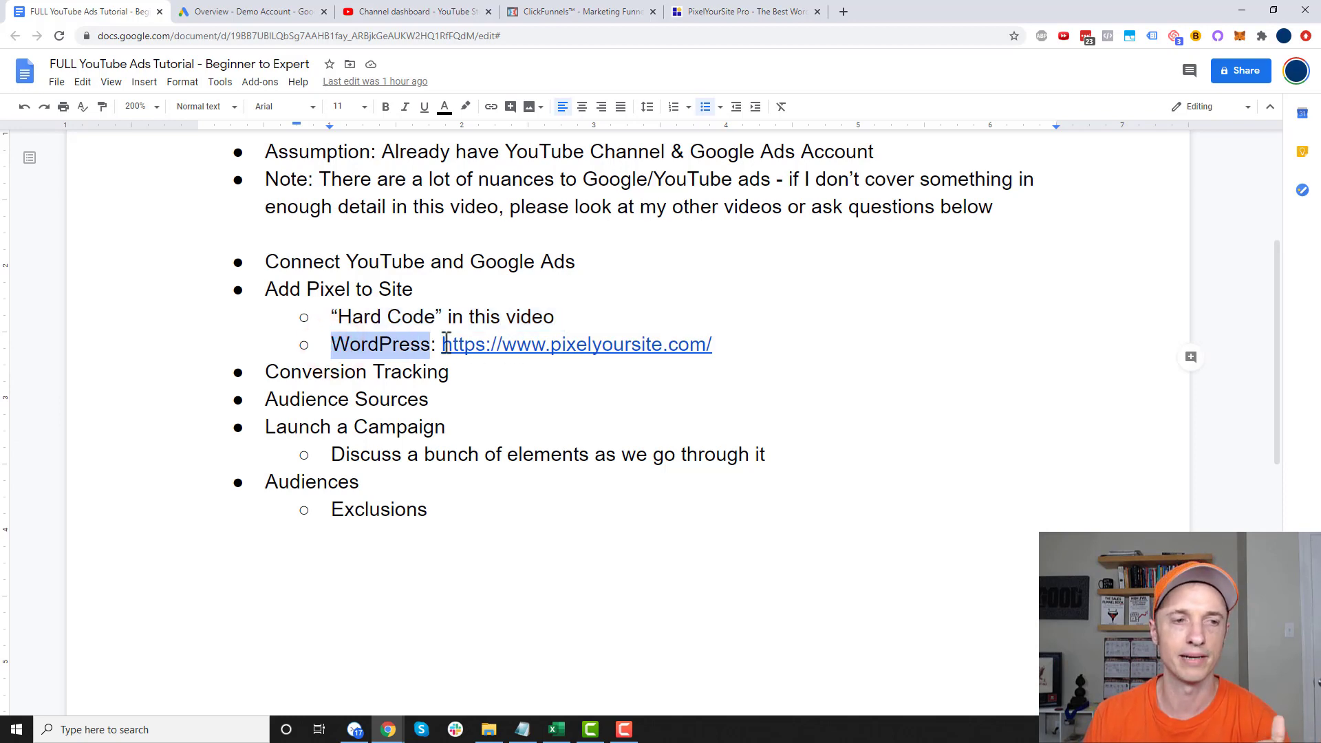
left_click_drag(443, 343, 715, 342)
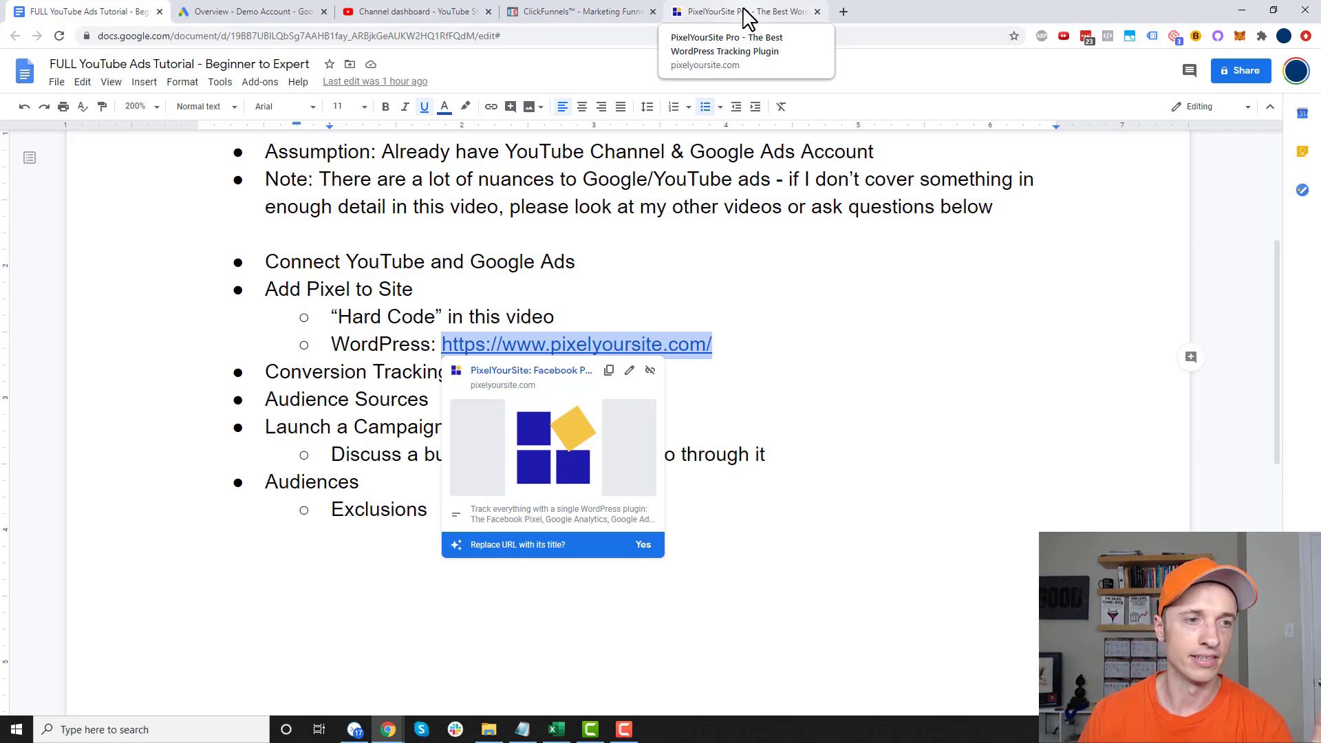
left_click(582, 316)
left_click_drag(582, 316, 332, 318)
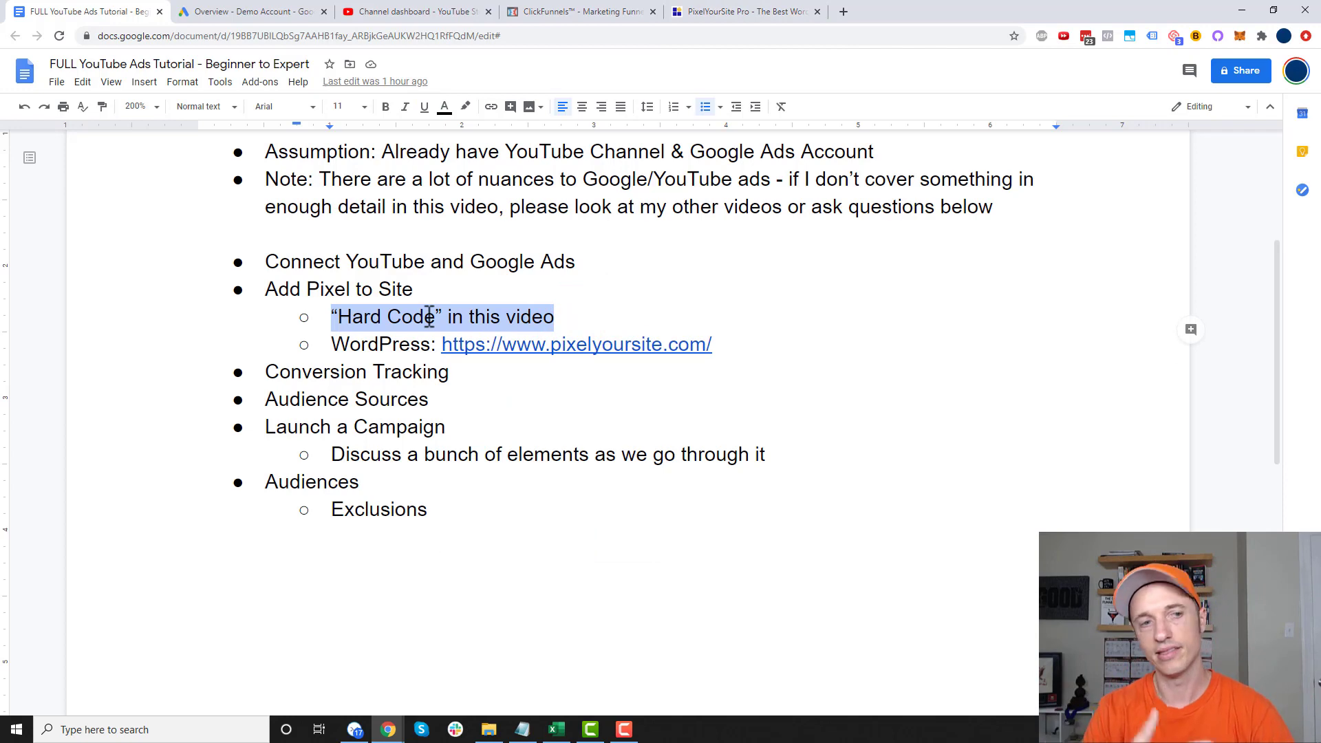
left_click(392, 343)
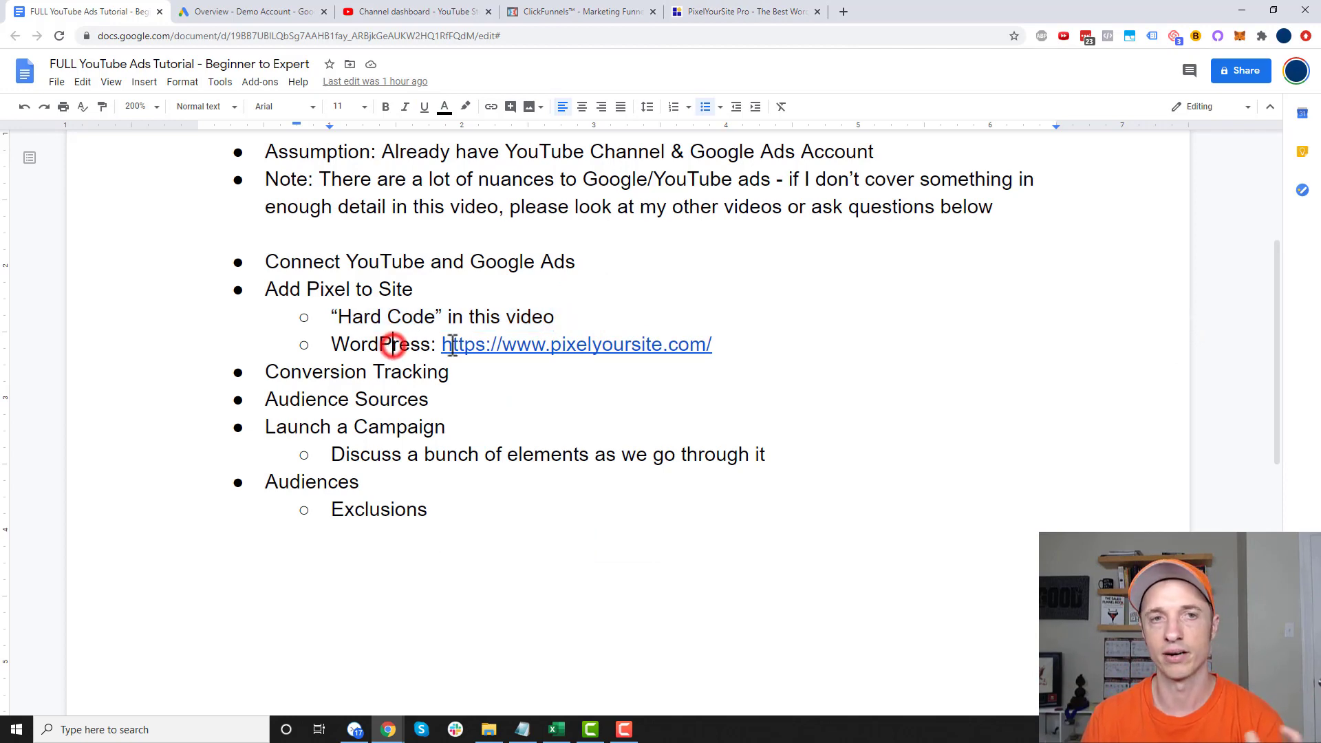
Step: Switch to the PixelYourSite Professional page and examine the plugin's supported pixels and tags
left_click(761, 12)
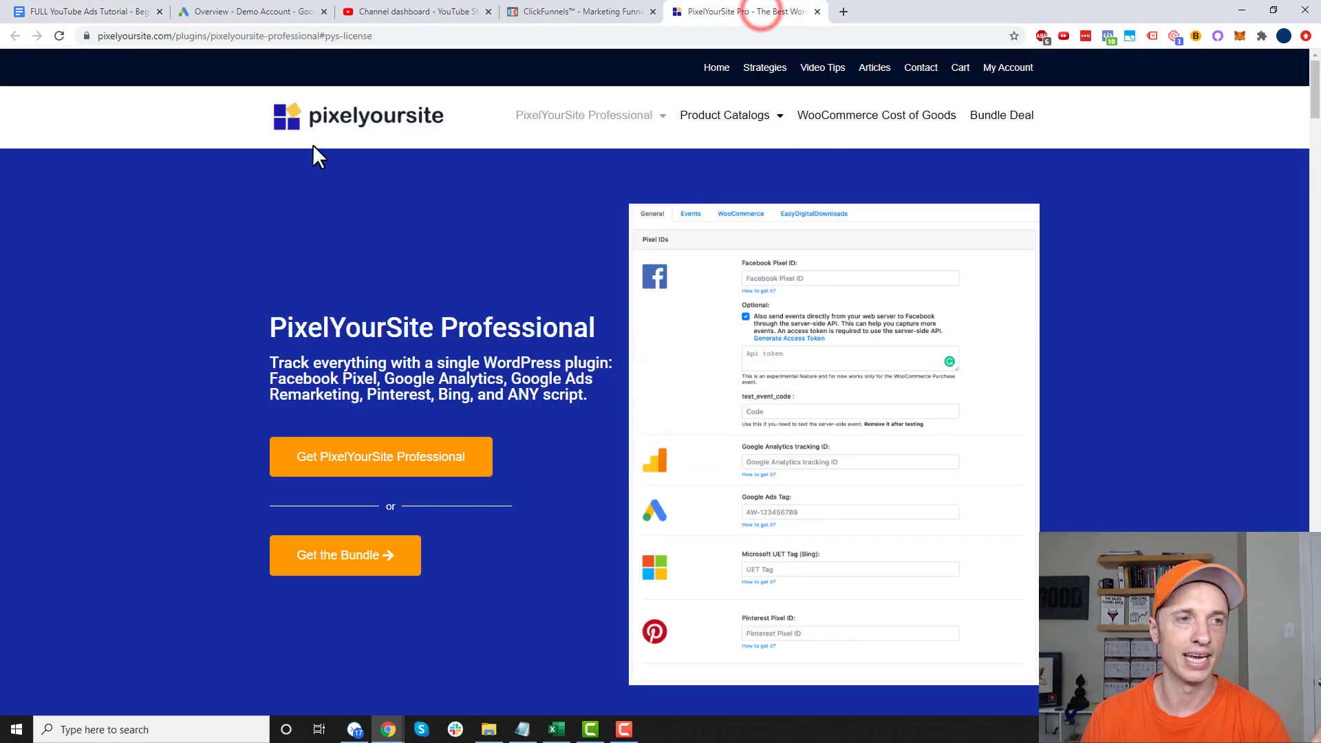
scroll(728, 448, "down", 2)
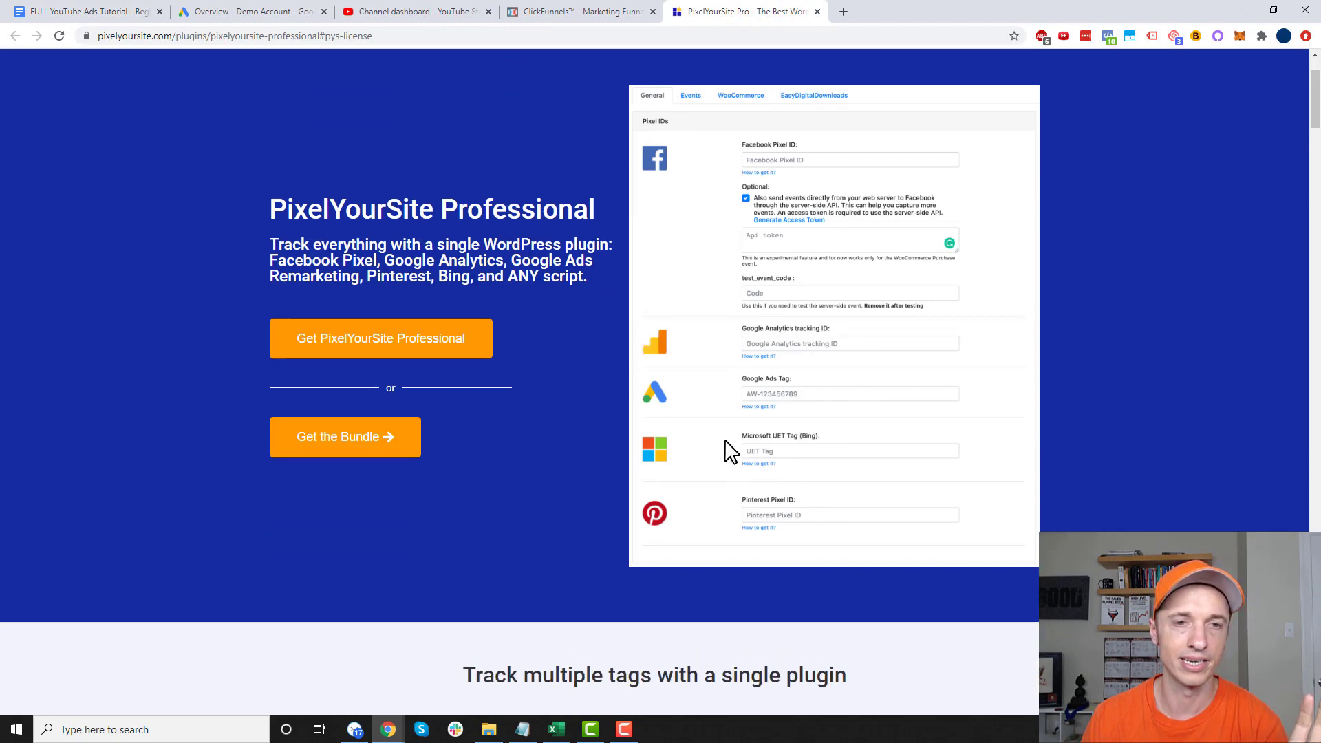
scroll(729, 443, "up", 2)
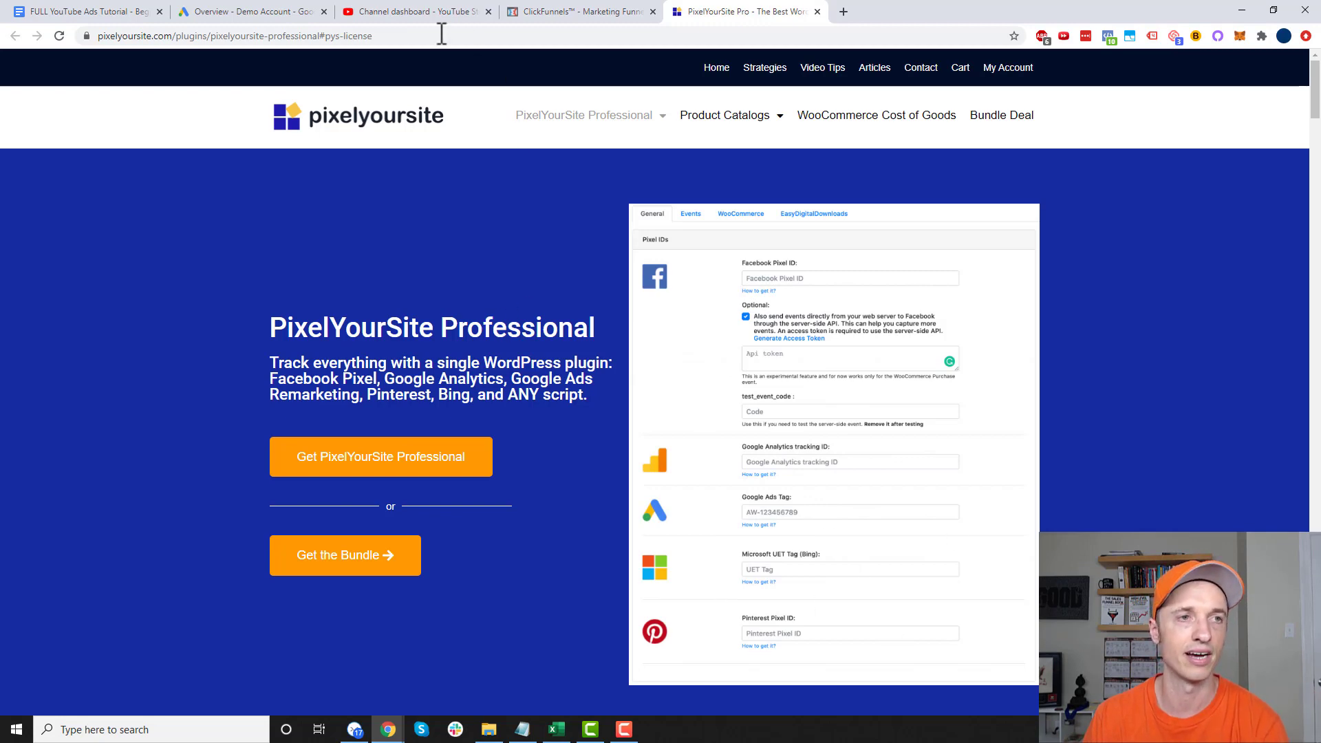
Step: Return to the tutorial outline and review the items from Conversion Tracking through Audiences and Exclusions
left_click(112, 13)
mouse_move(266, 372)
left_mouse_down()
mouse_move(463, 380)
mouse_move(449, 380)
left_mouse_up()
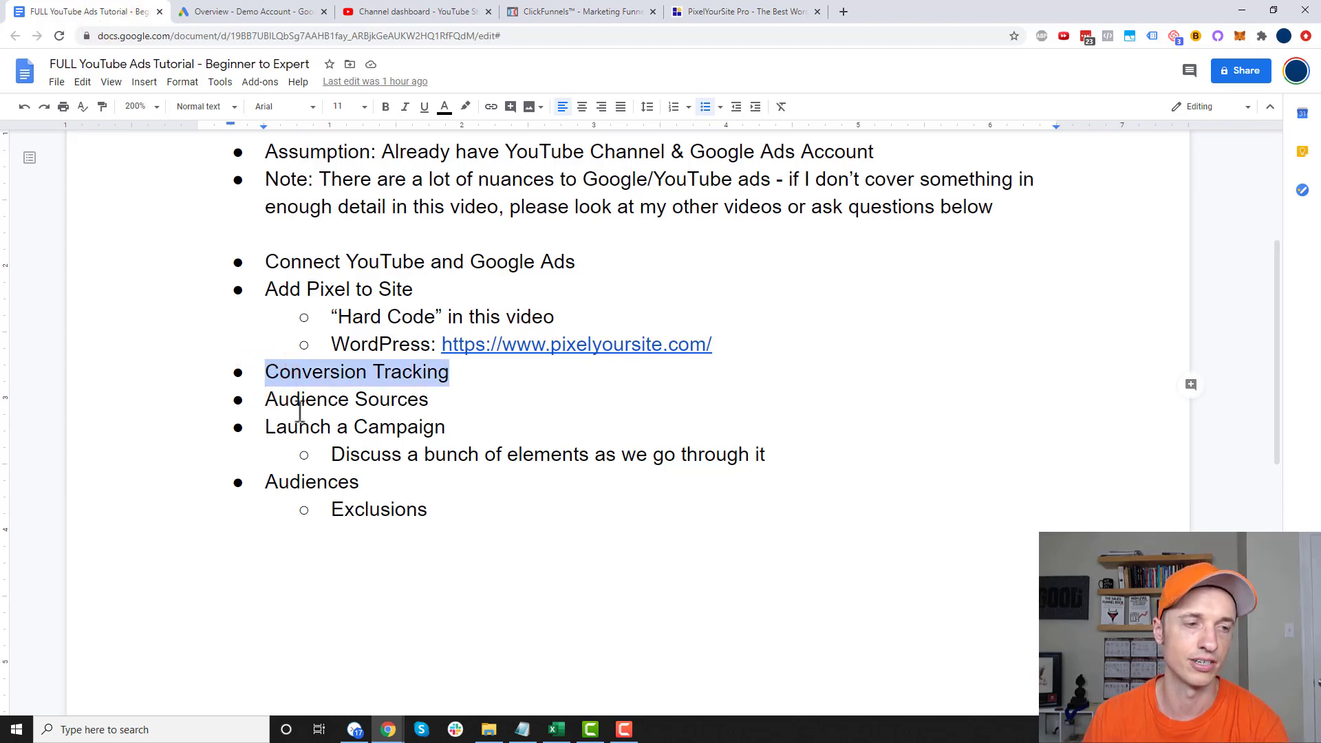
left_click_drag(266, 399, 435, 399)
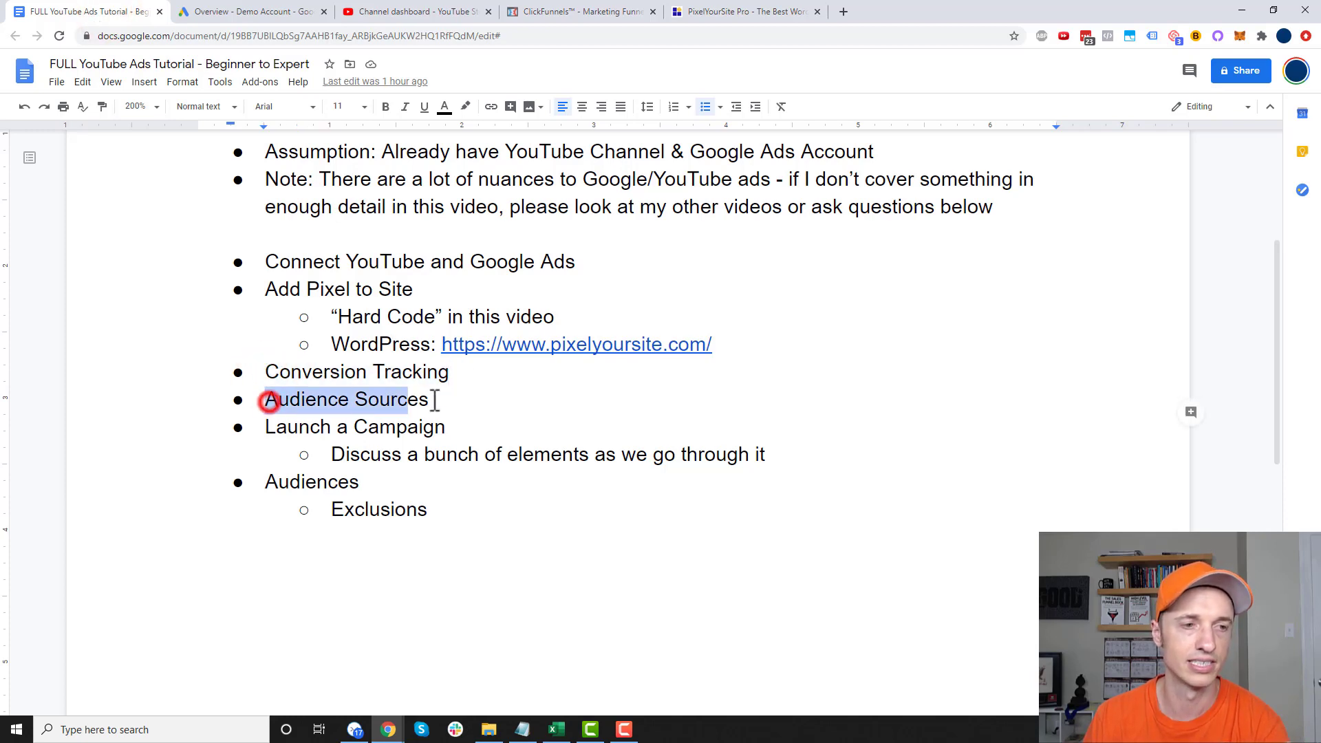
left_click(514, 414)
left_click_drag(266, 428, 477, 427)
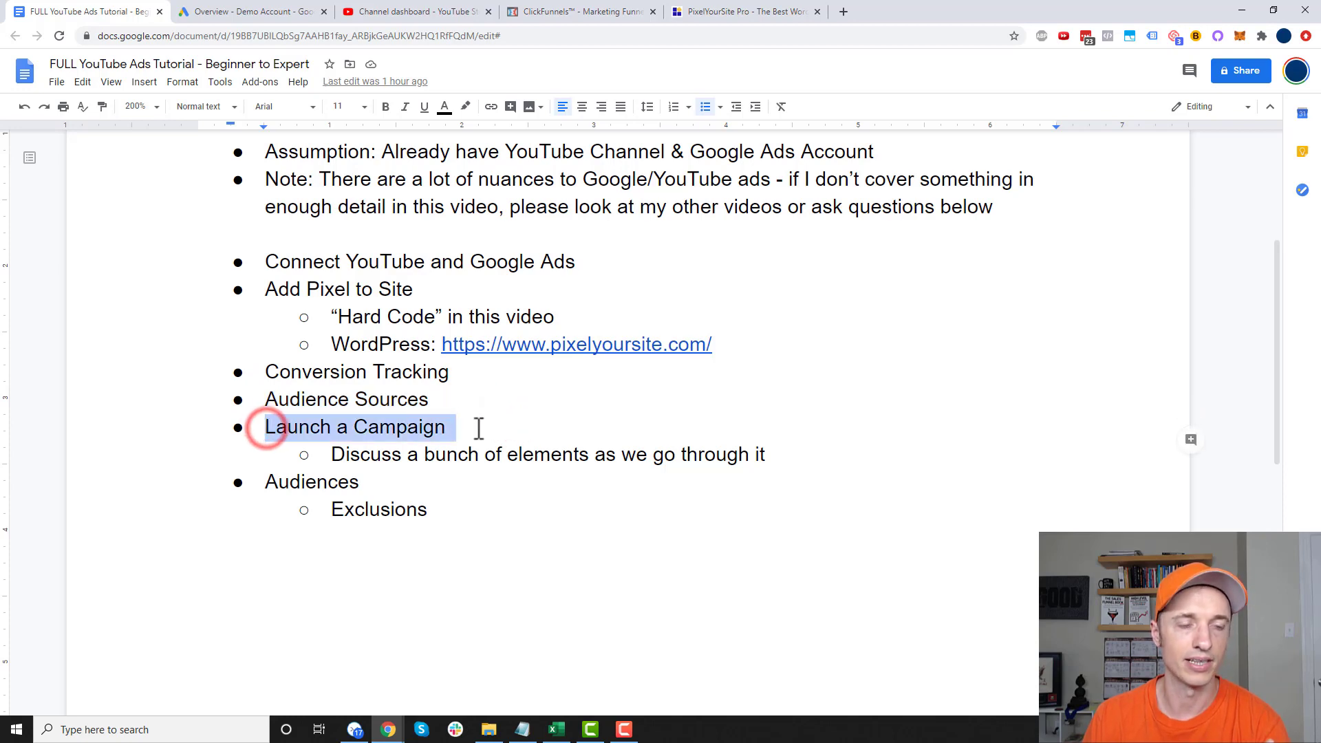
left_click_drag(333, 454, 794, 456)
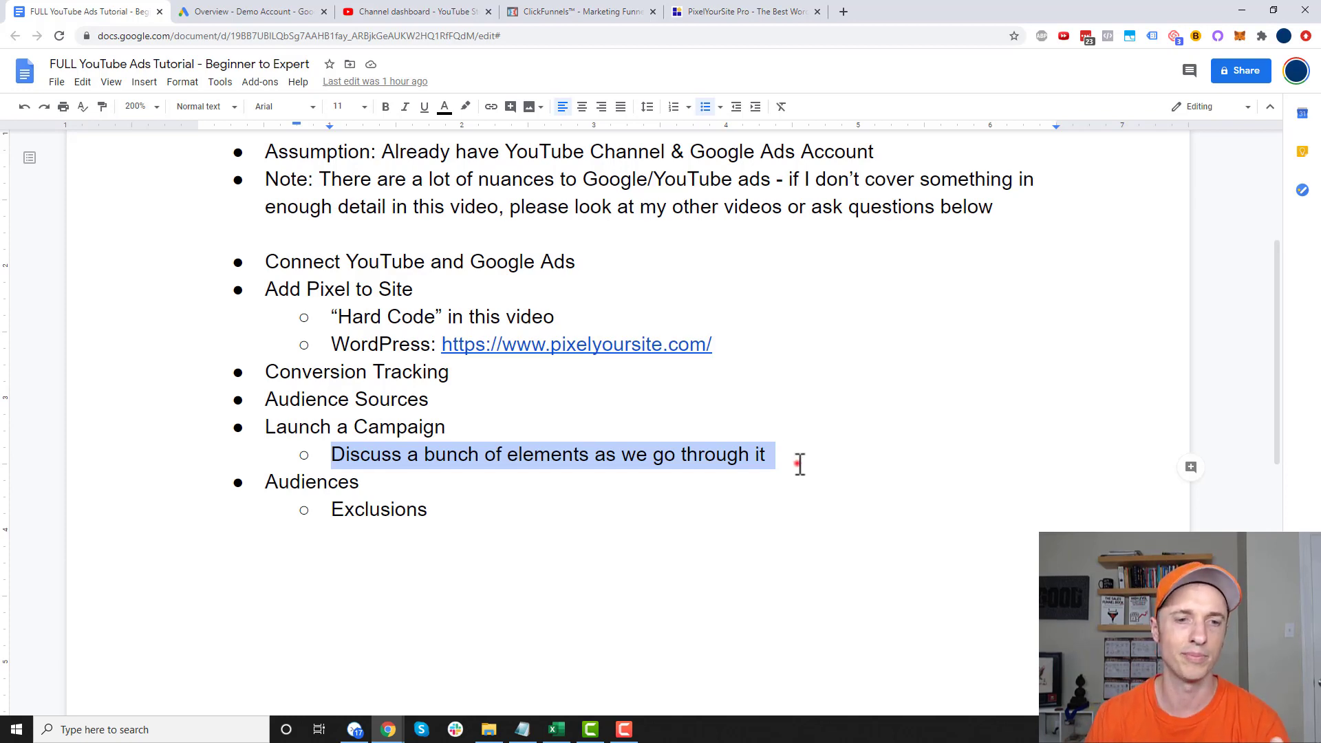
left_click_drag(774, 455, 258, 421)
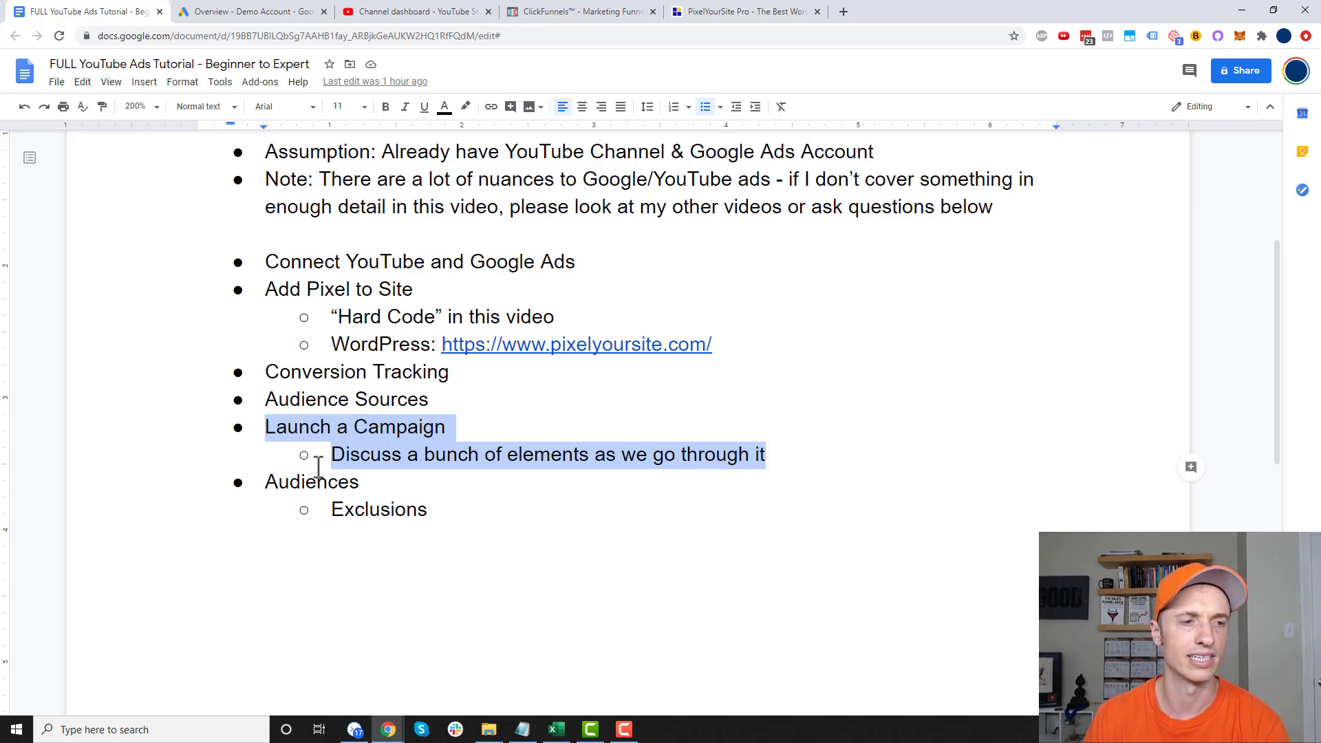
left_click_drag(269, 482, 428, 489)
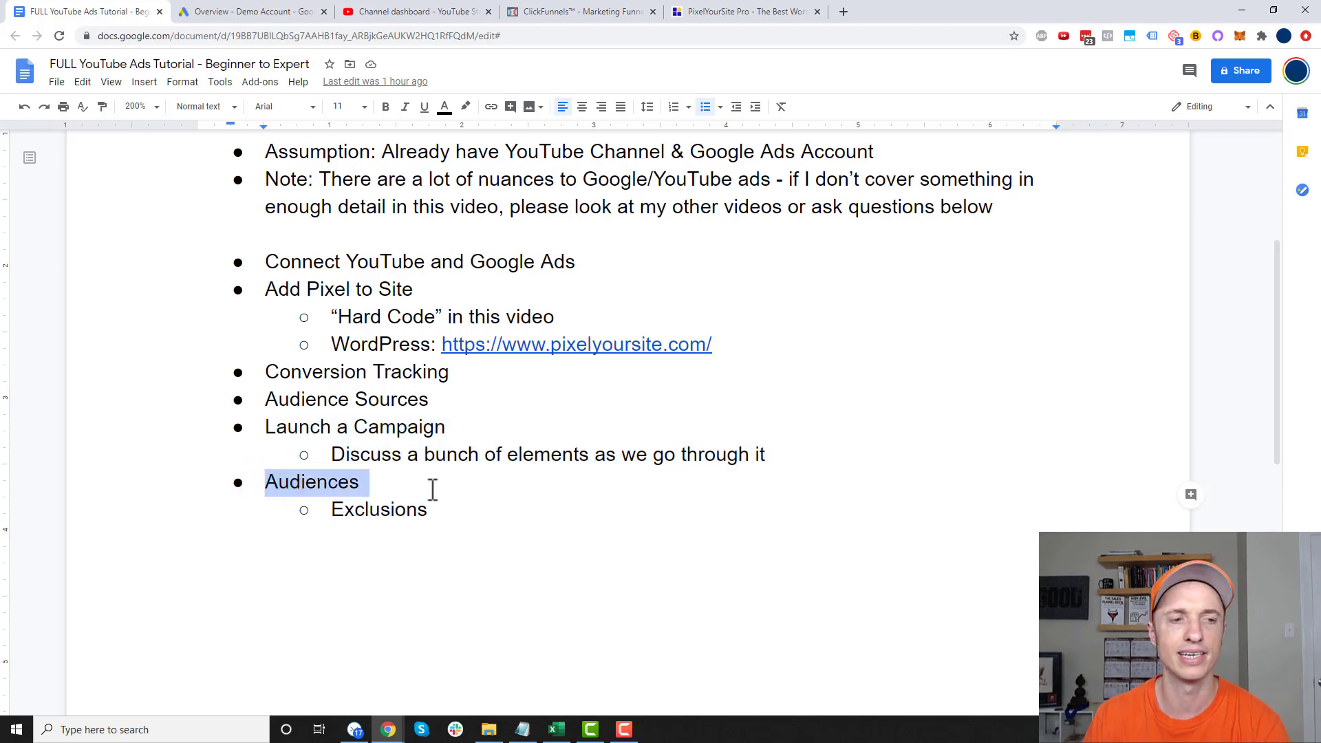
left_click_drag(338, 511, 465, 510)
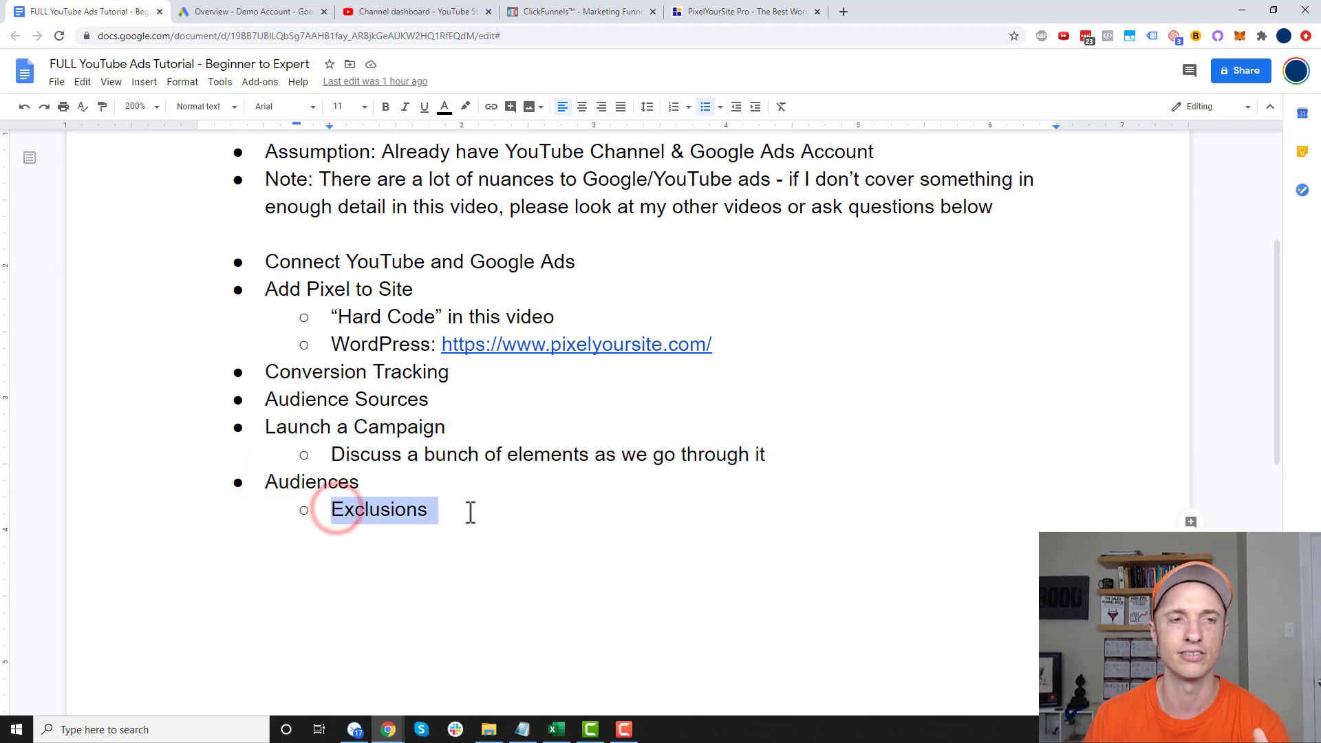
left_click(501, 516)
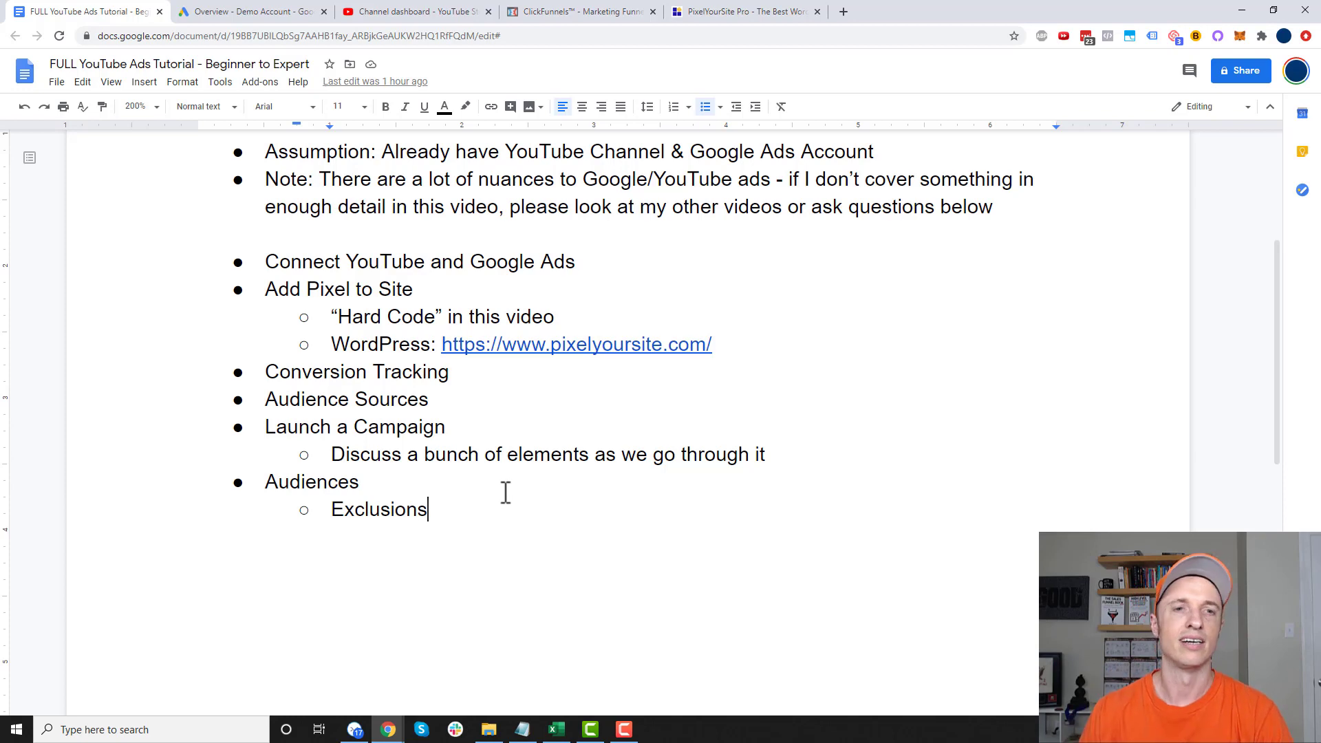
Step: Review the word Expert in the outline's title and look over the full list of topics again
scroll(506, 492, "up", 5)
left_click_drag(262, 377, 391, 375)
scroll(380, 435, "down", 1)
scroll(379, 434, "down", 1)
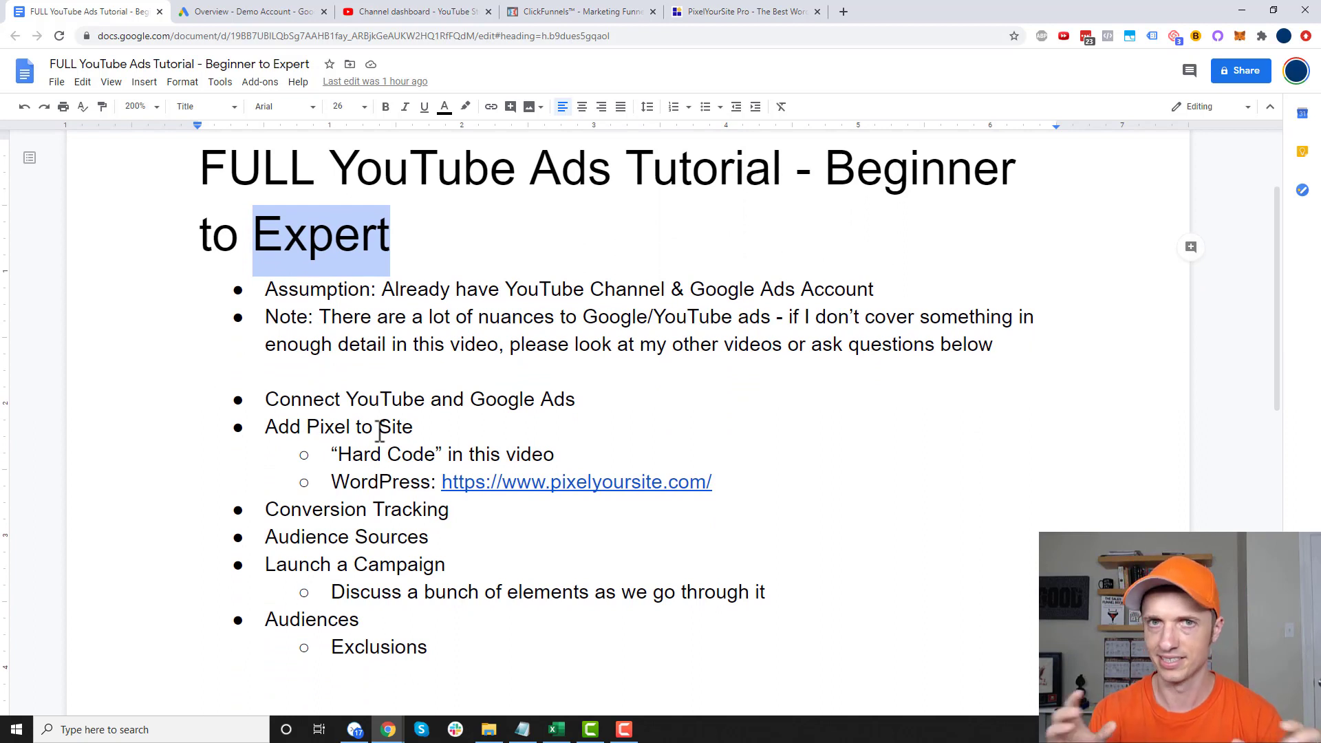
scroll(370, 500, "down", 1)
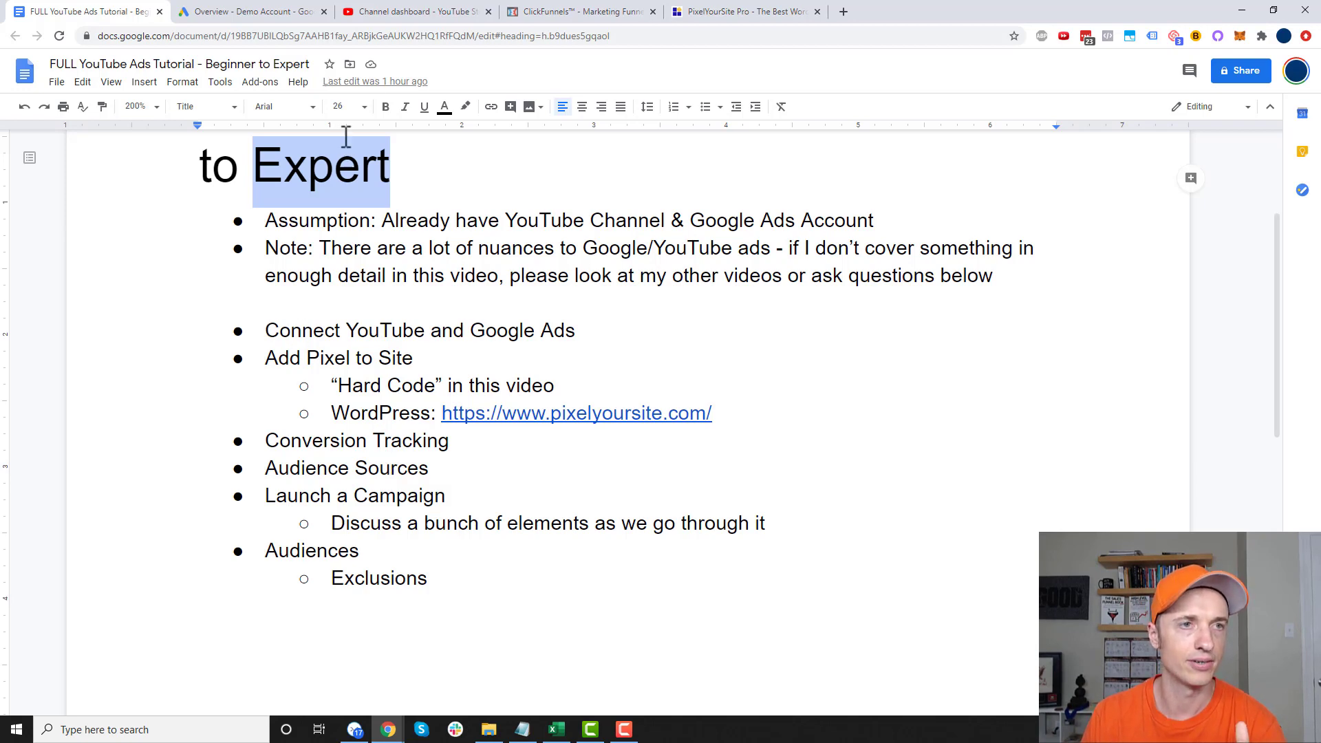
Step: Switch to YouTube Studio and open the channel's advanced settings at the Google Ads account linking section
left_click(389, 13)
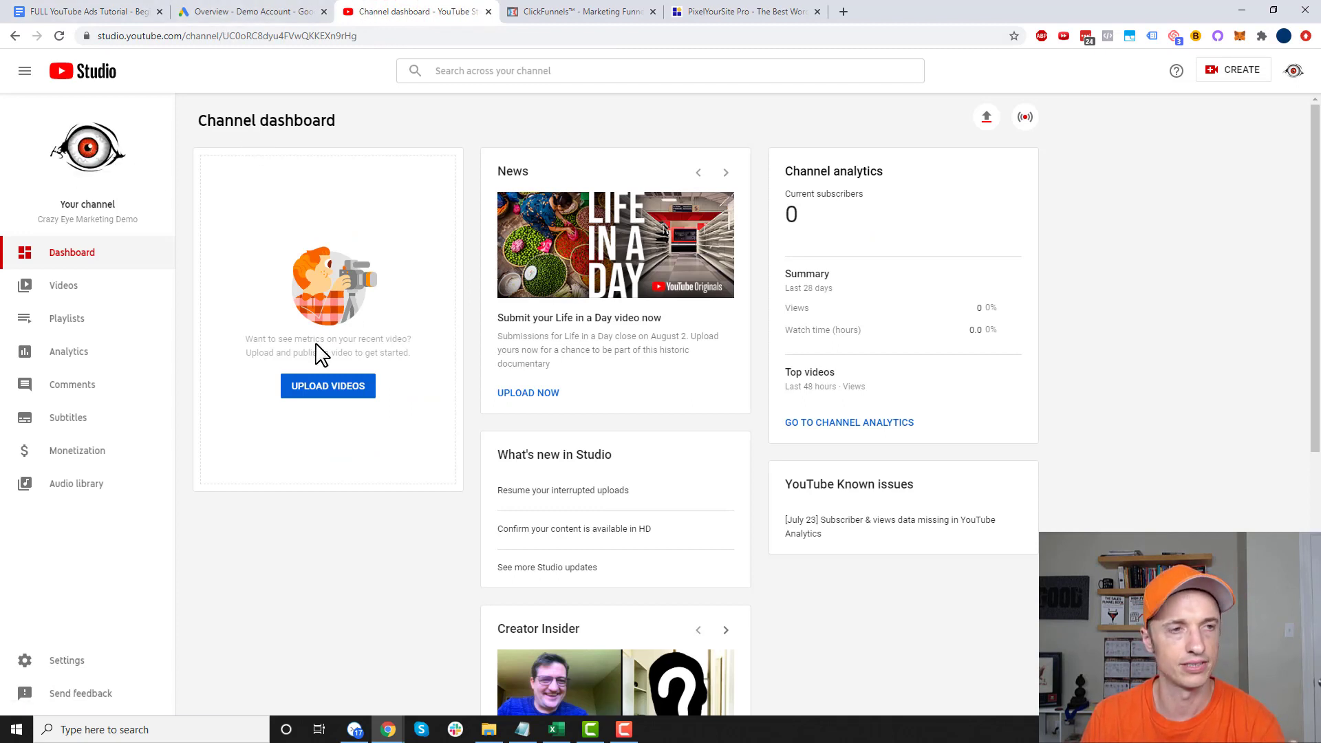
left_click(69, 660)
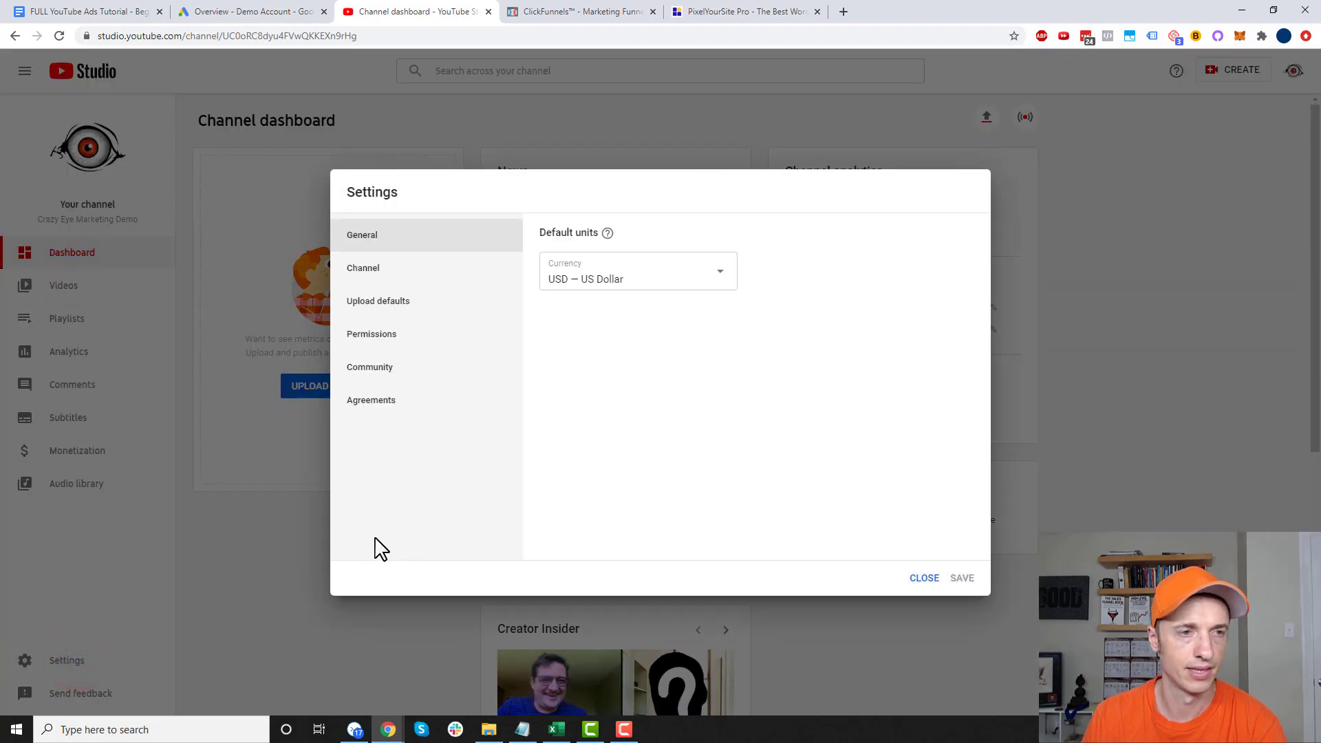
left_click(414, 277)
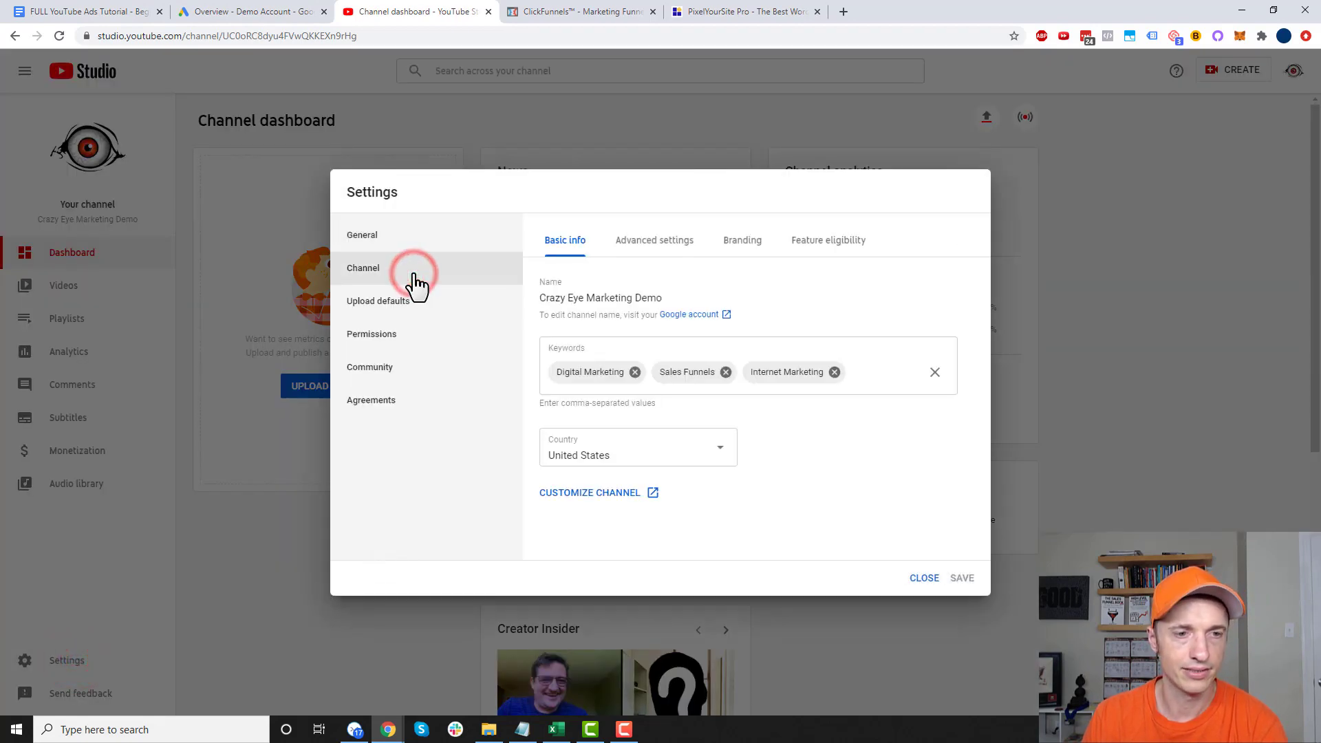
left_click(681, 260)
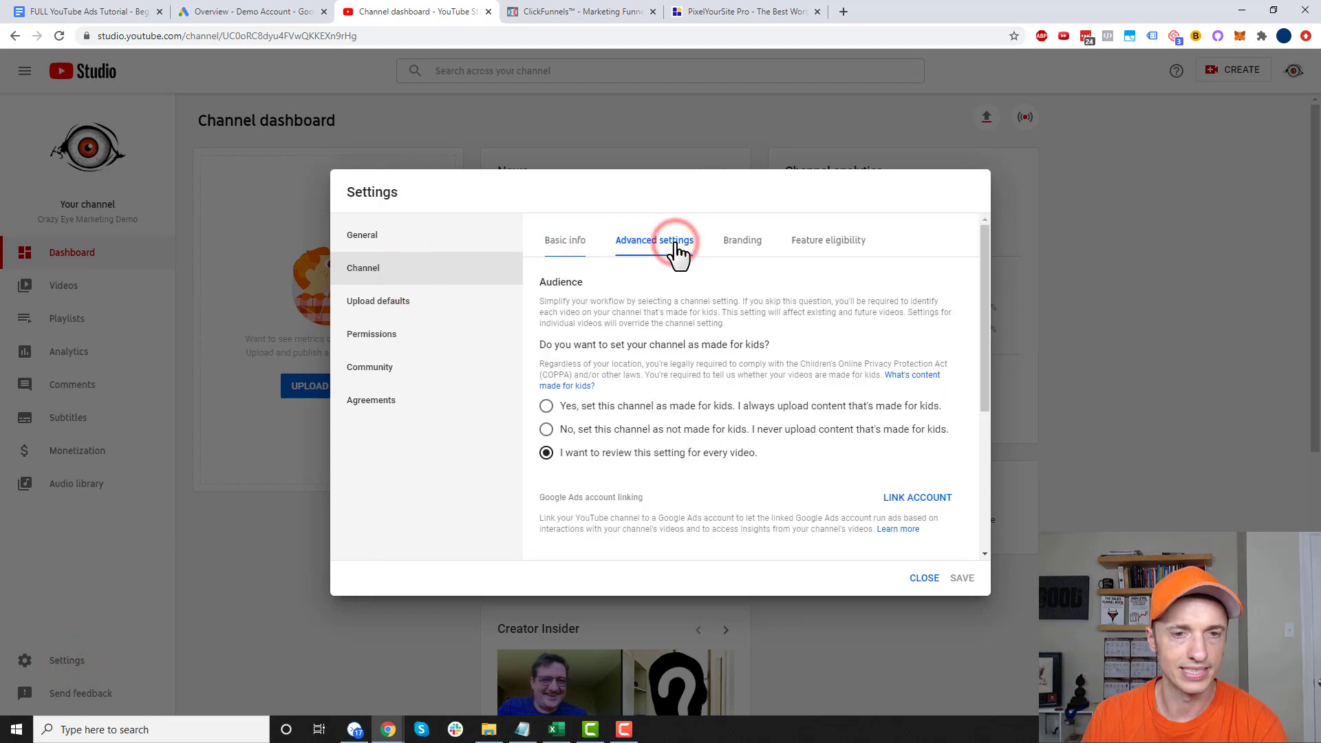
scroll(712, 296, "down", 5)
scroll(712, 296, "up", 1)
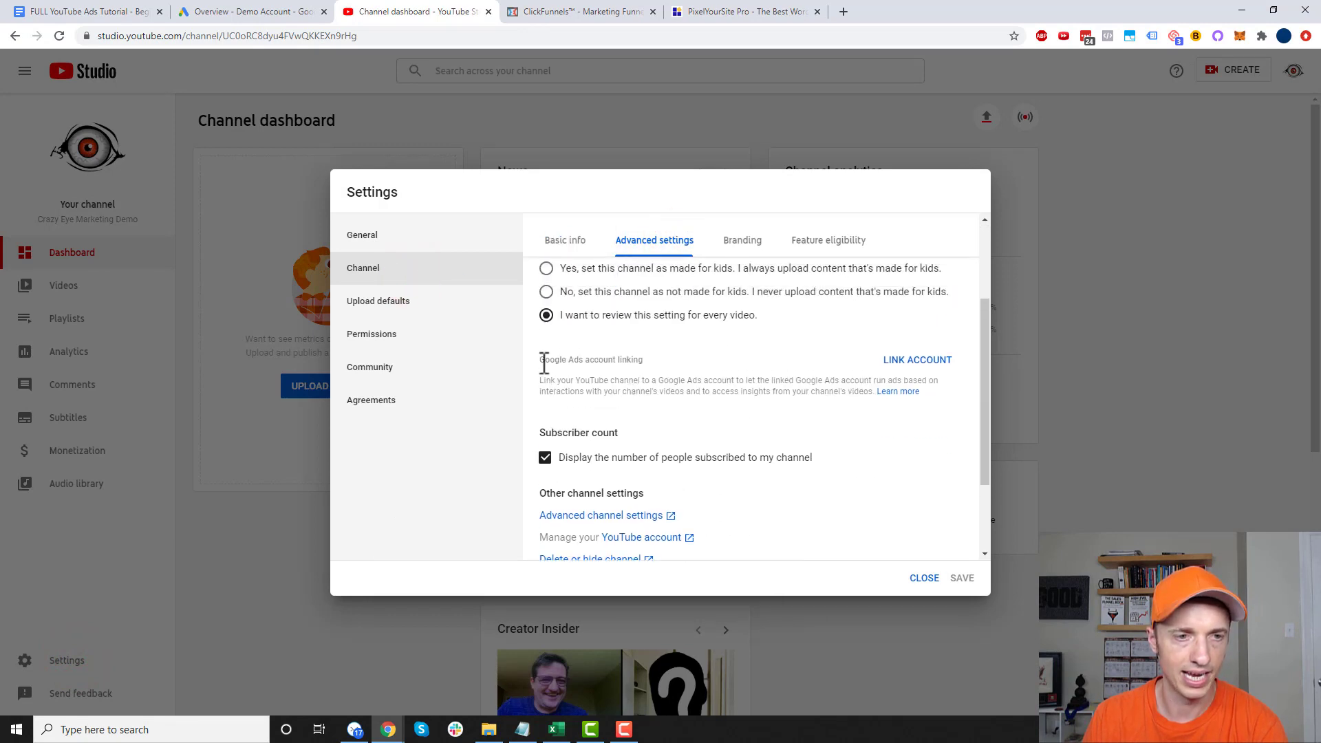
Step: Start linking a Google Ads account to the channel and name the link "Google Ads"
left_click_drag(540, 359, 674, 370)
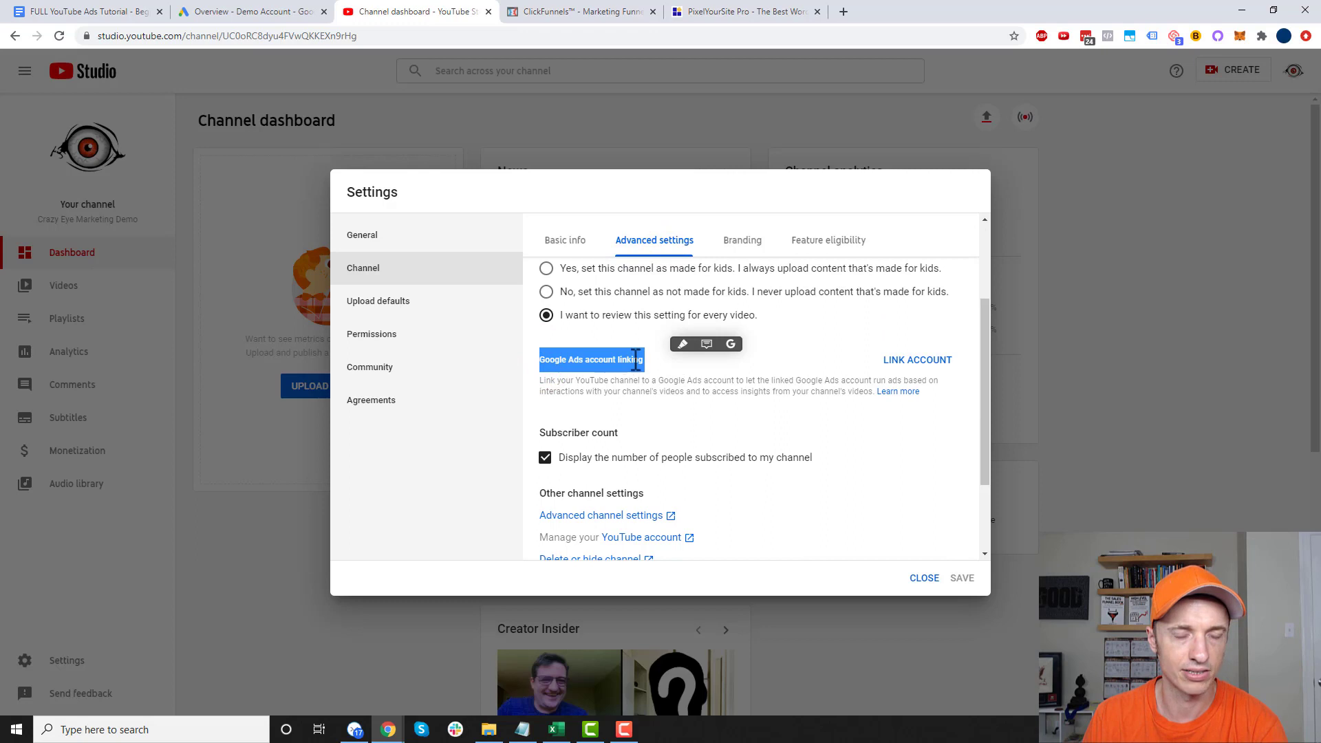
left_click(912, 365)
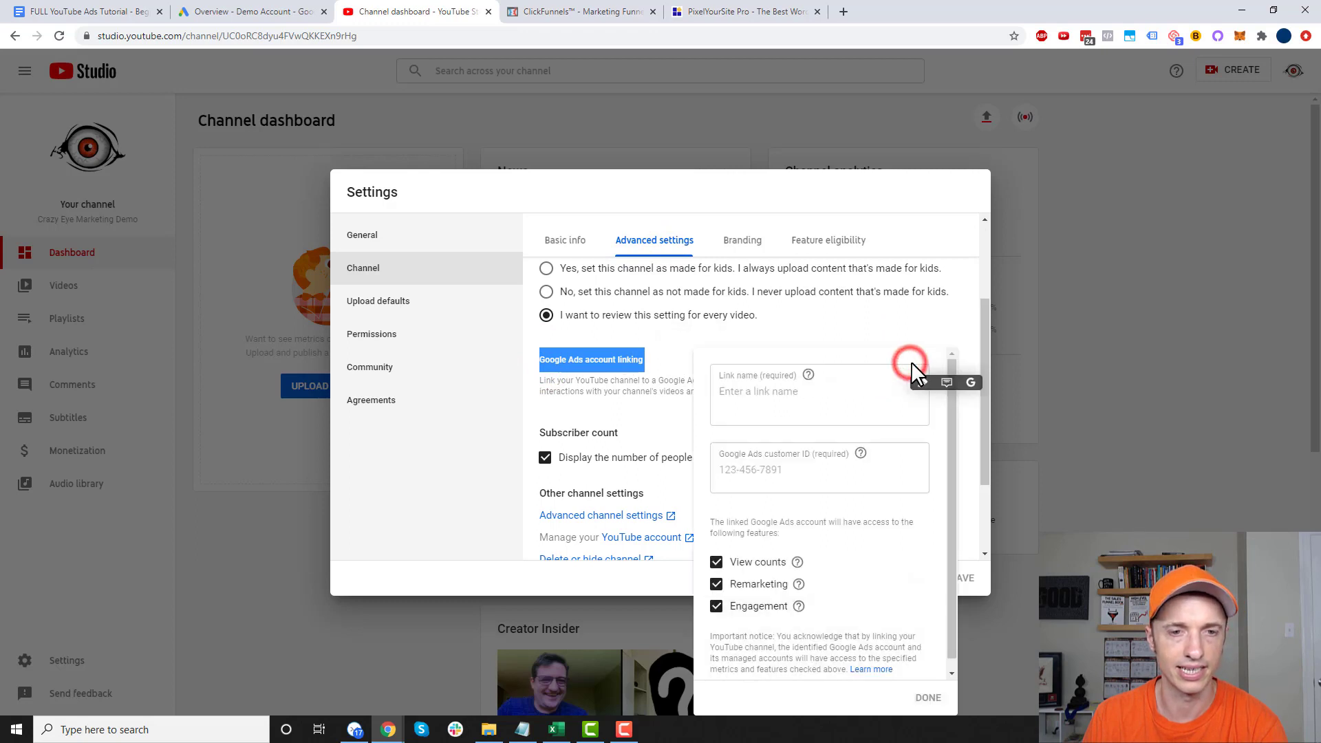
left_click(783, 393)
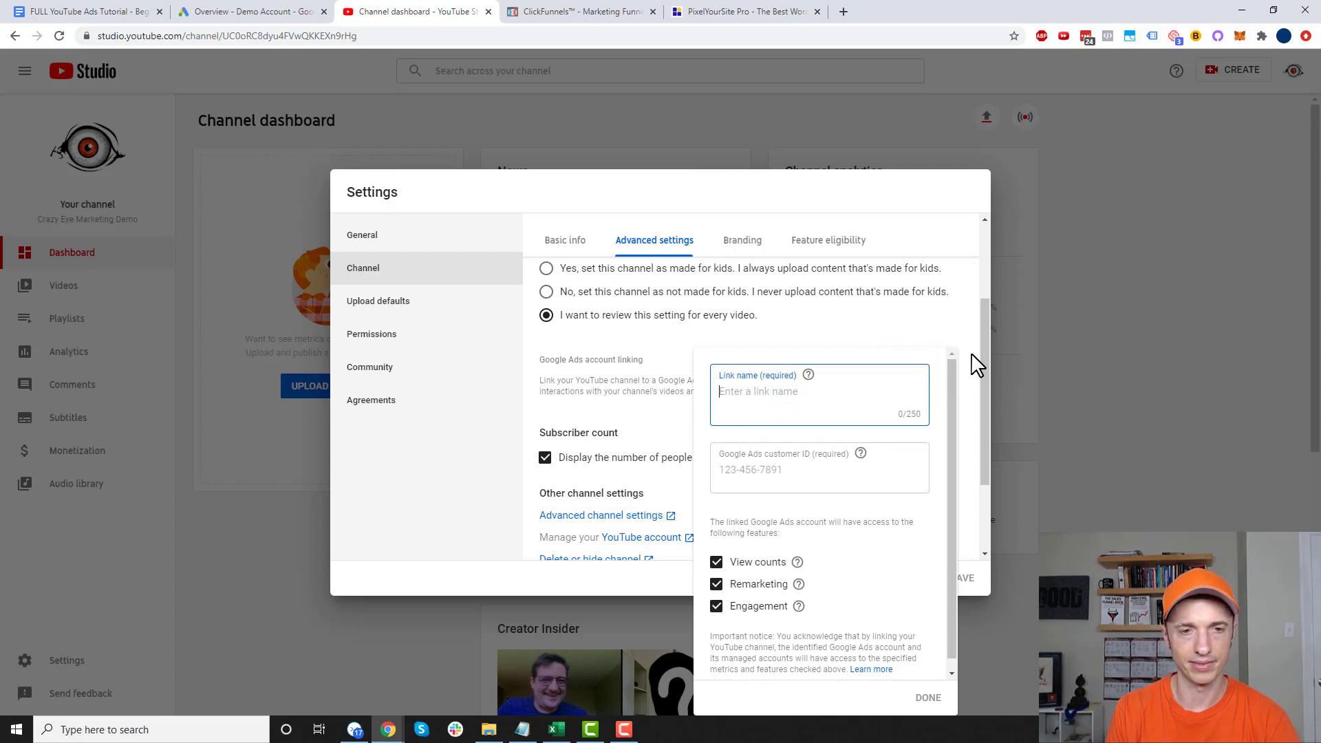
type("Google Ads")
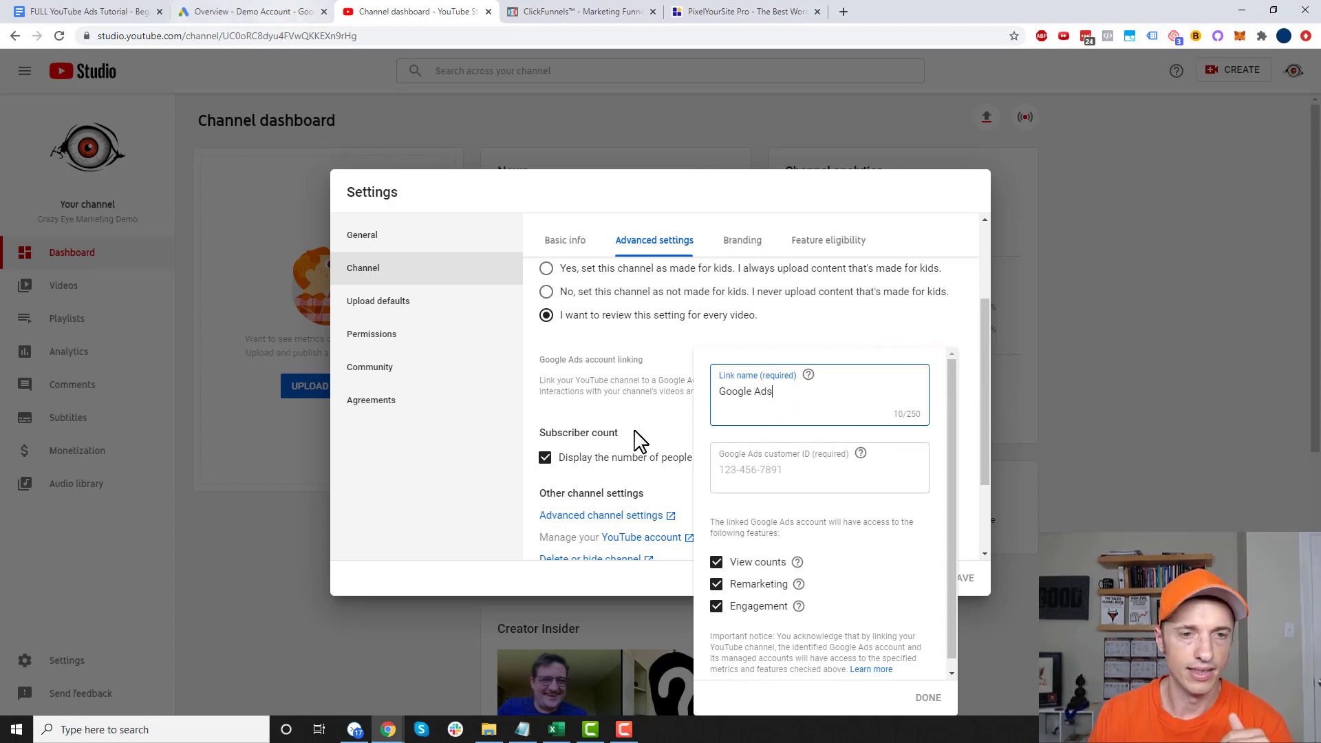
Step: Find the Demo Account's customer ID in the Google Ads help information and copy it
left_click(733, 477)
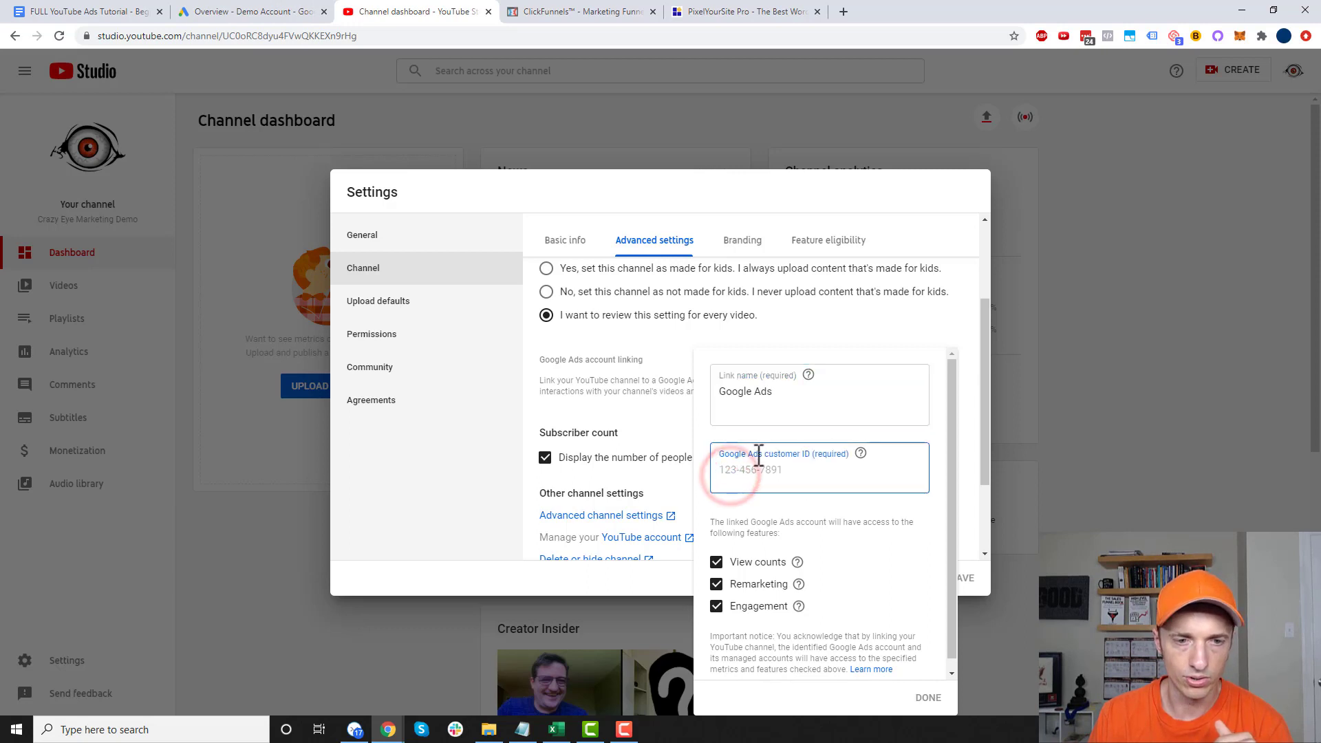
left_click(265, 12)
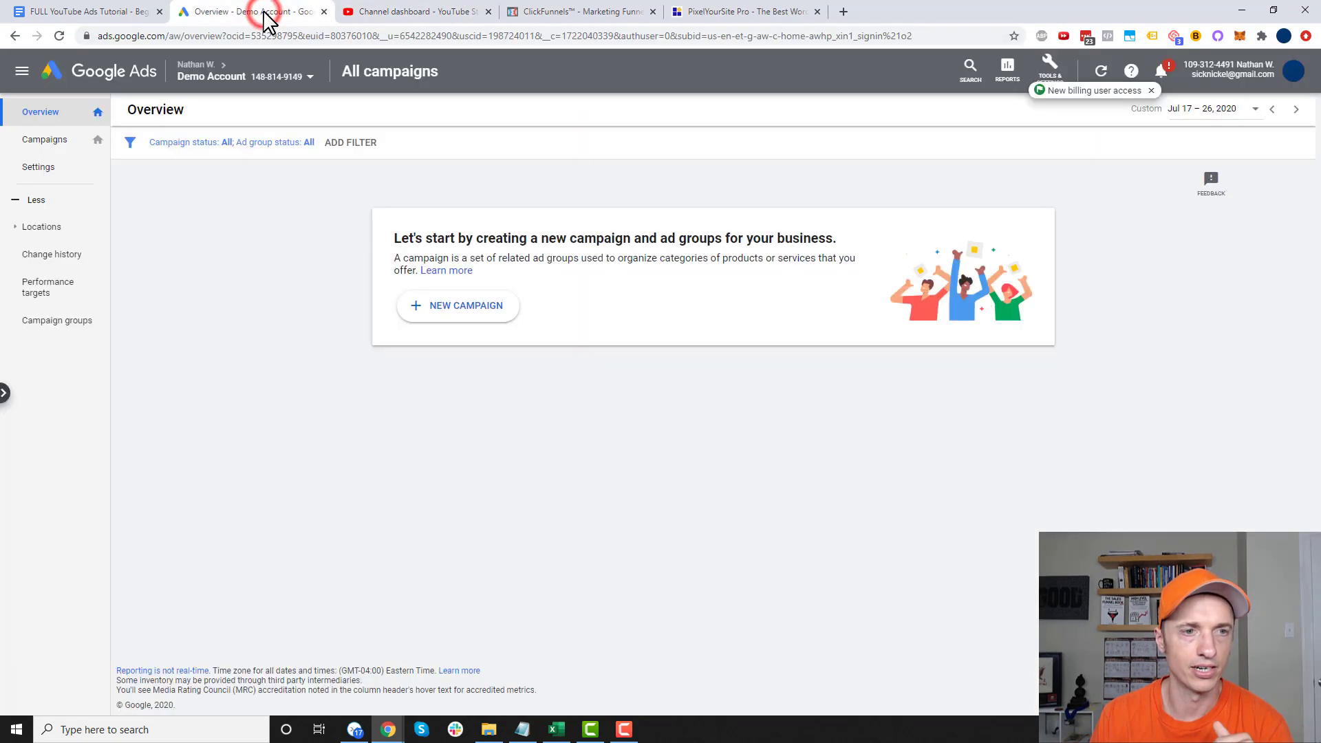
left_click(1151, 91)
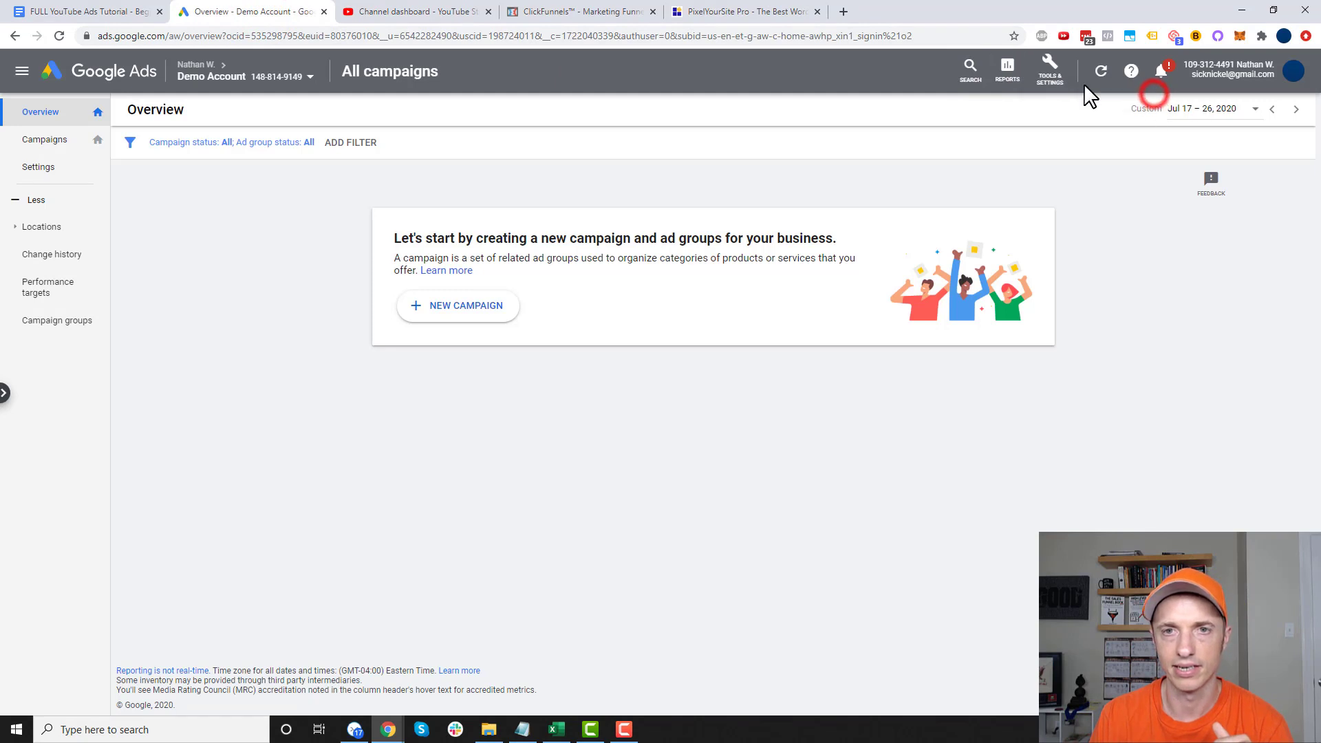
left_click(1131, 72)
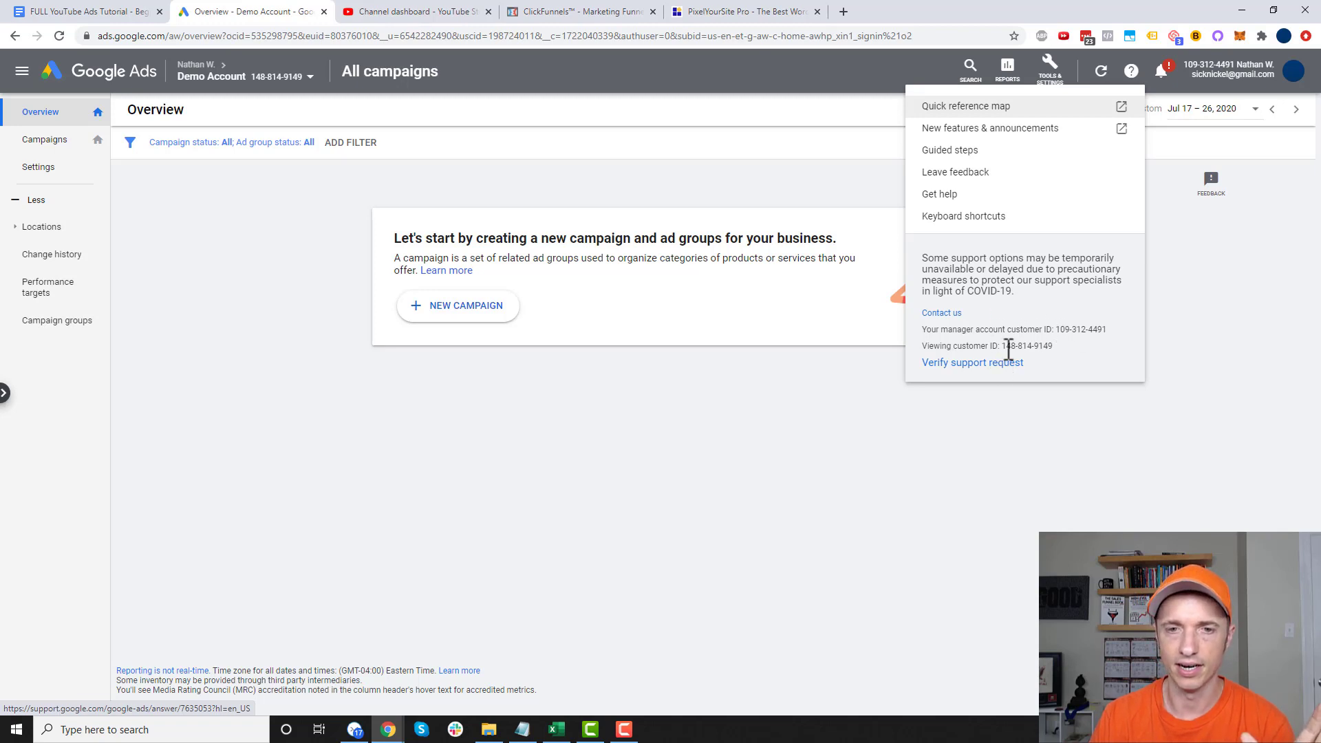
left_click_drag(1004, 346, 1054, 348)
key("ctrl+c")
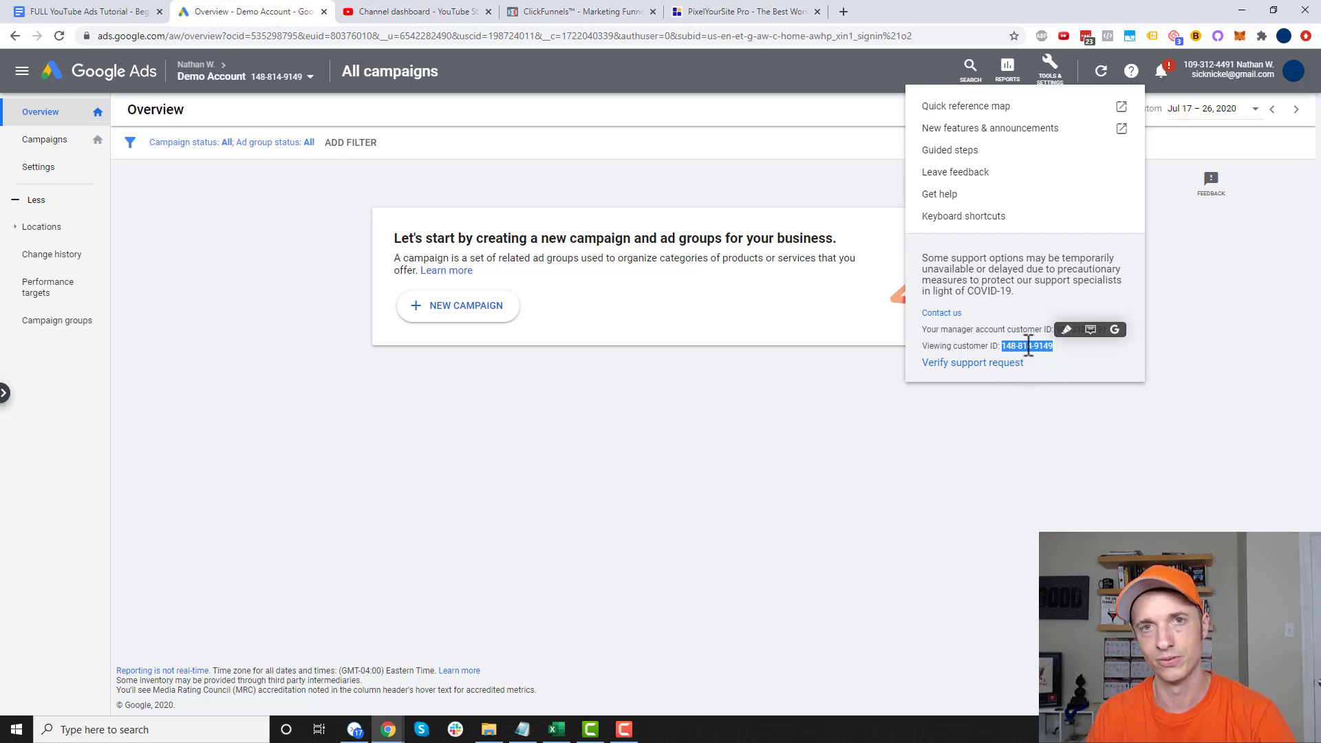
Step: Return to YouTube Studio, paste the copied Google Ads customer ID, and complete the link with view counts, remarketing and engagement access
left_click(382, 21)
key("ctrl+v")
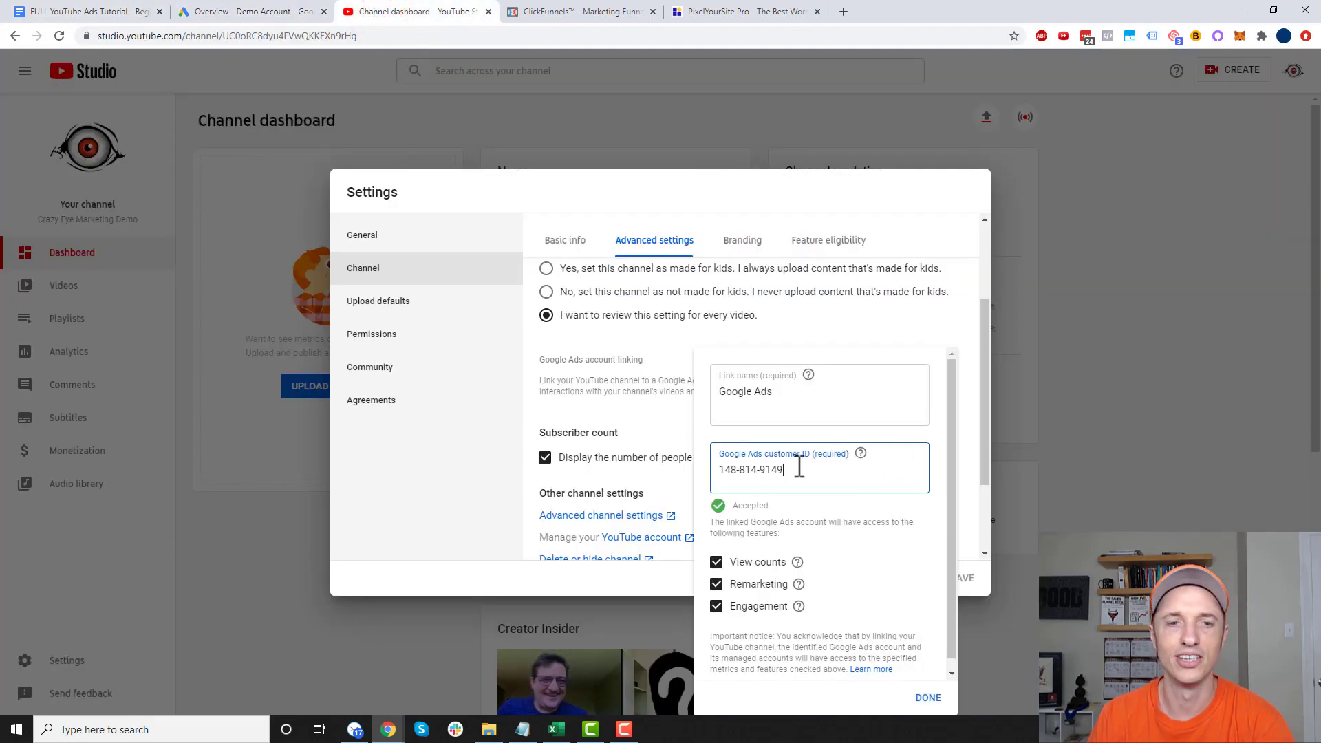
scroll(794, 472, "down", 1)
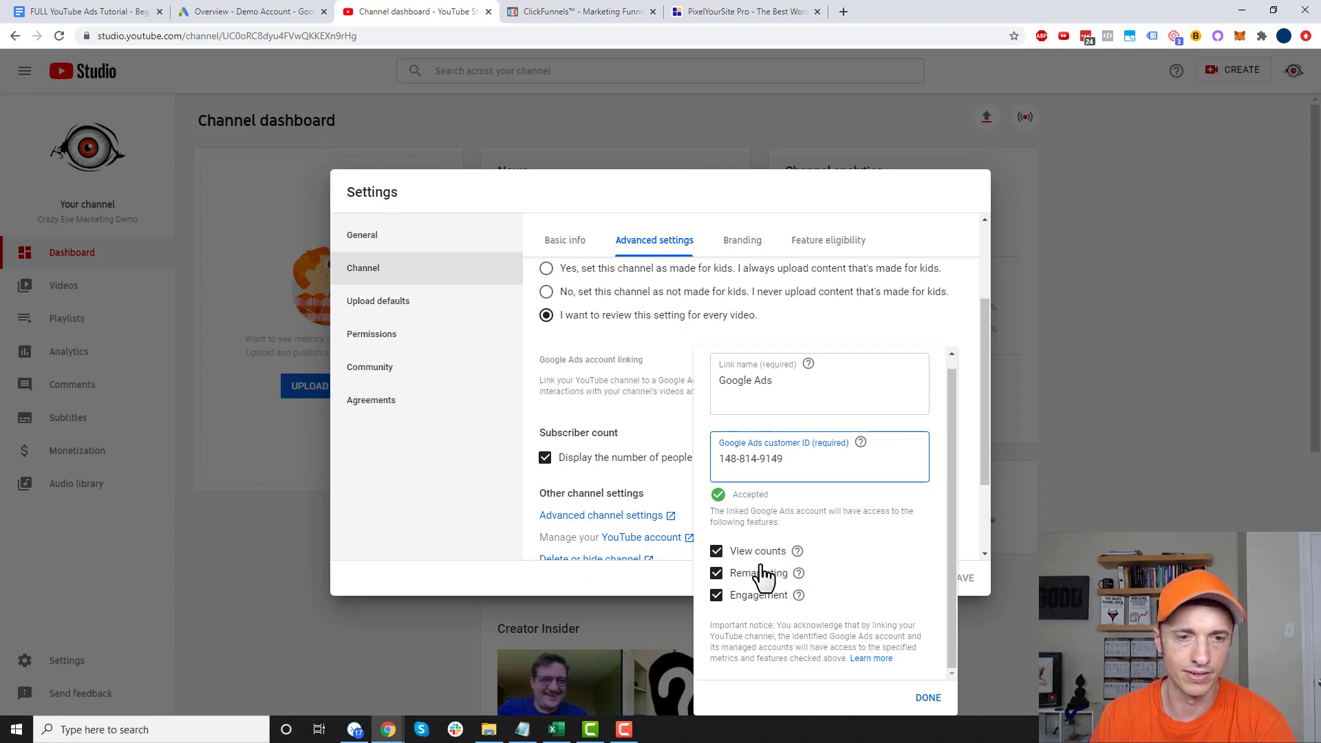
left_click(928, 697)
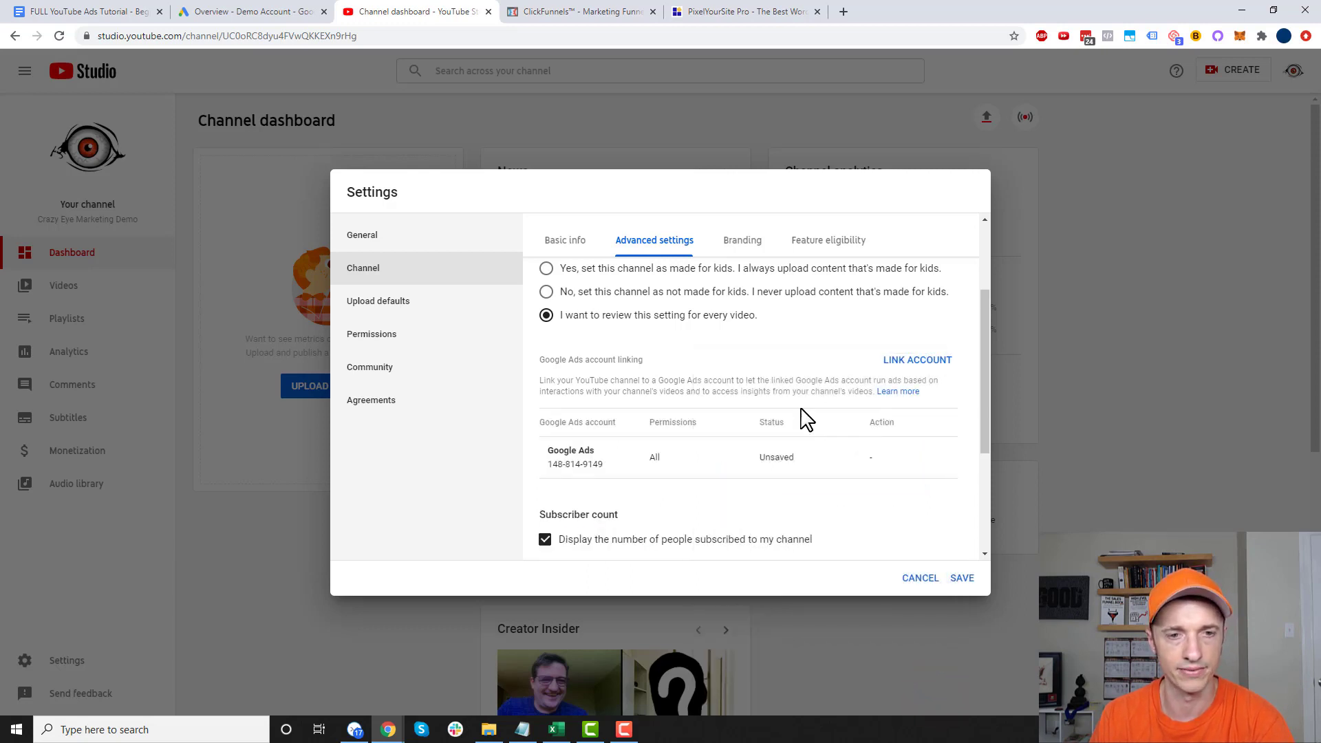
Step: Examine the Disable interest-based ads option under Advertisements and its note about remarketing lists
scroll(806, 419, "down", 2)
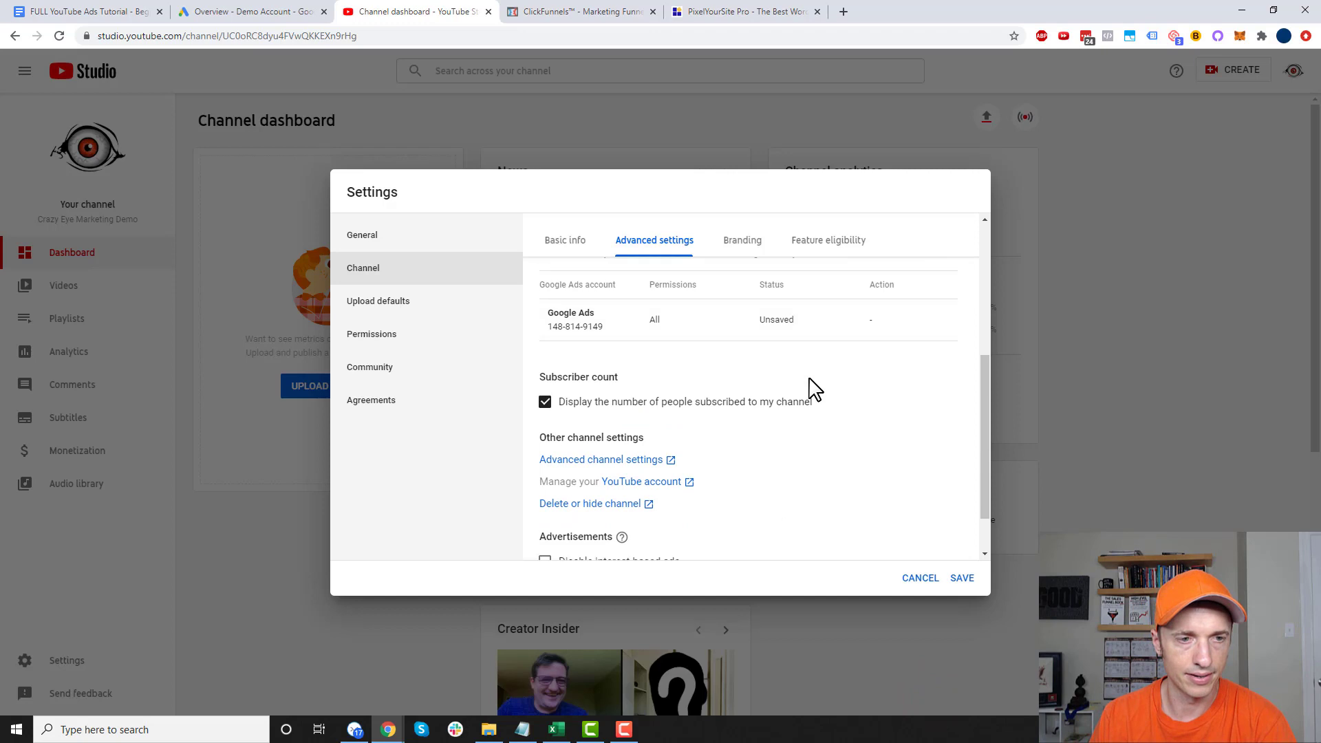
scroll(815, 391, "down", 1)
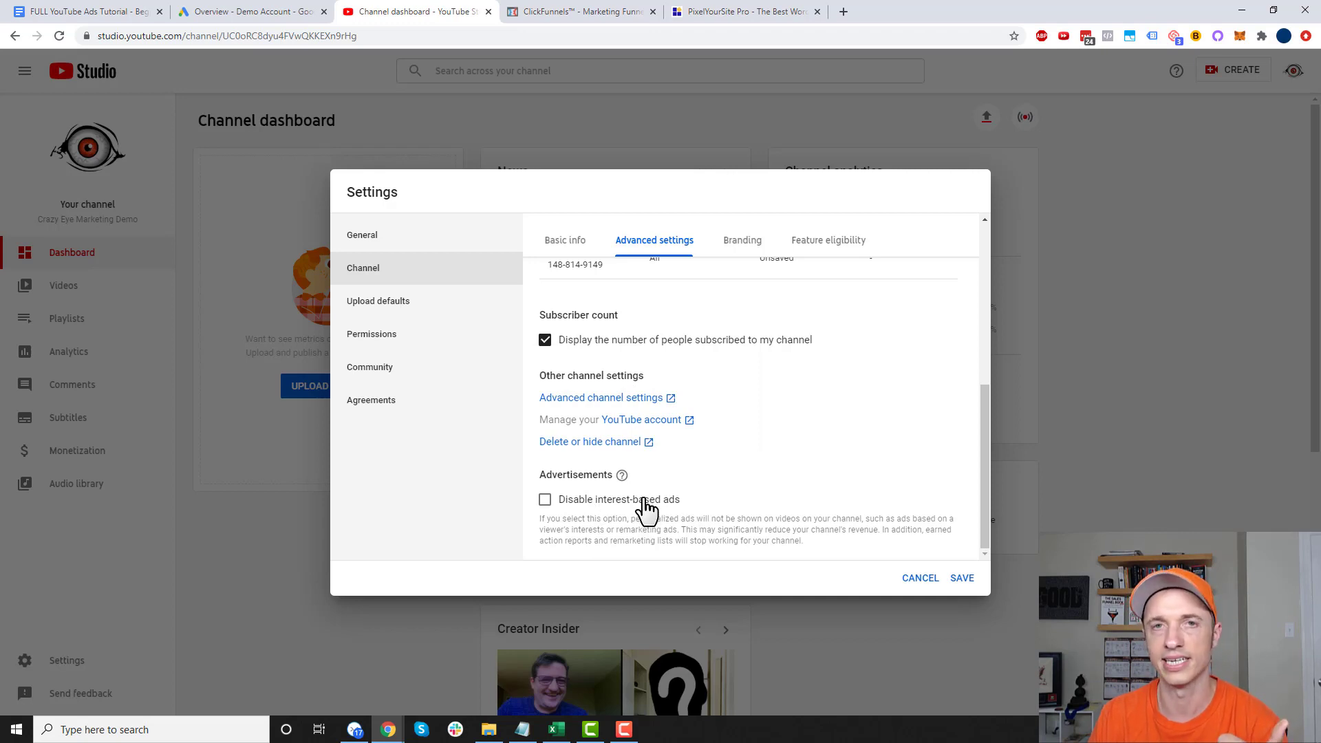
left_click_drag(685, 530, 953, 528)
left_click_drag(604, 543, 798, 556)
left_click(679, 546)
left_click_drag(610, 544, 677, 546)
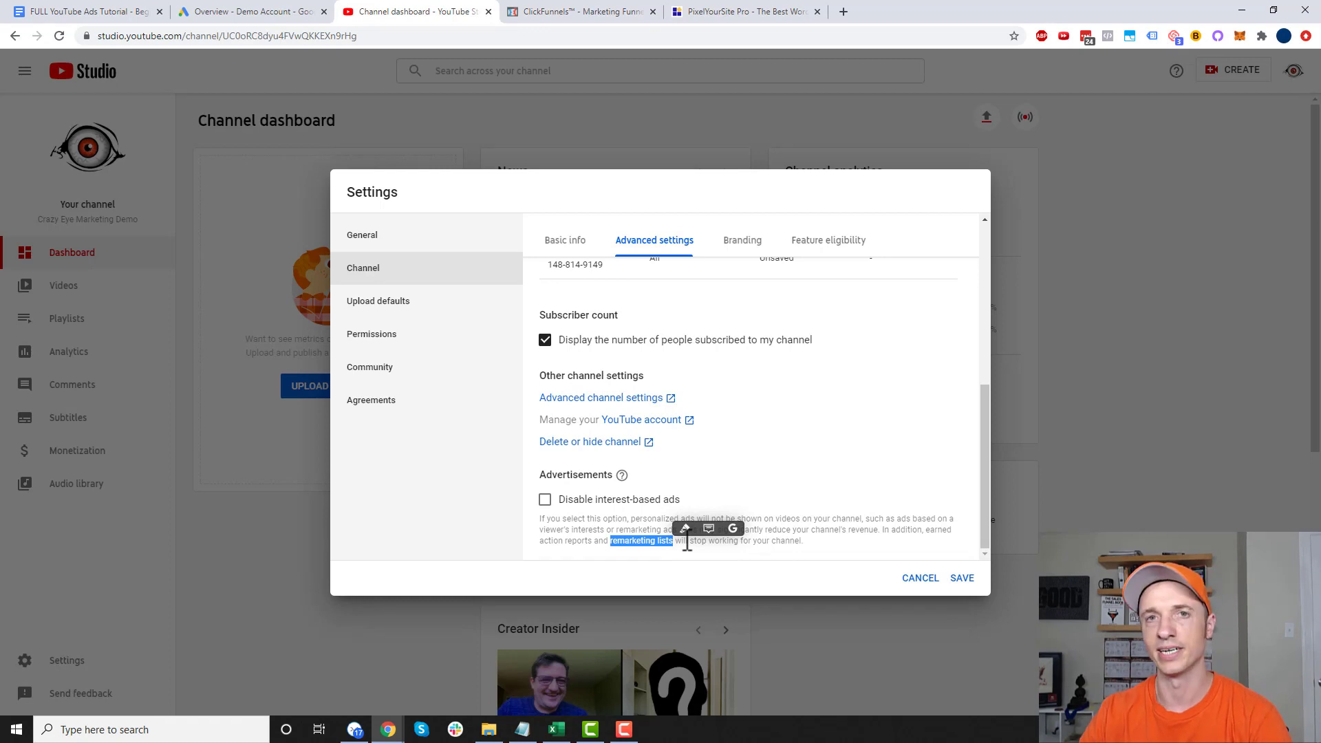
left_click(645, 532)
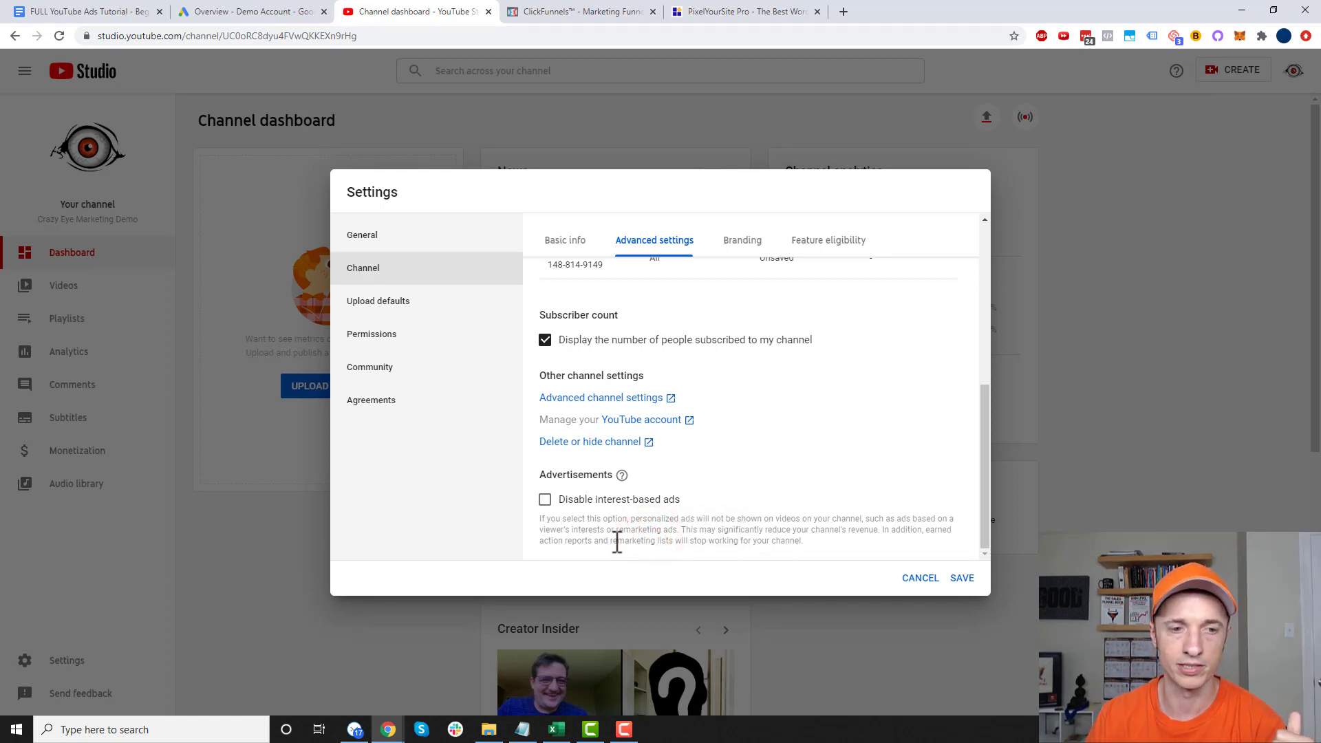
left_click_drag(611, 541, 669, 541)
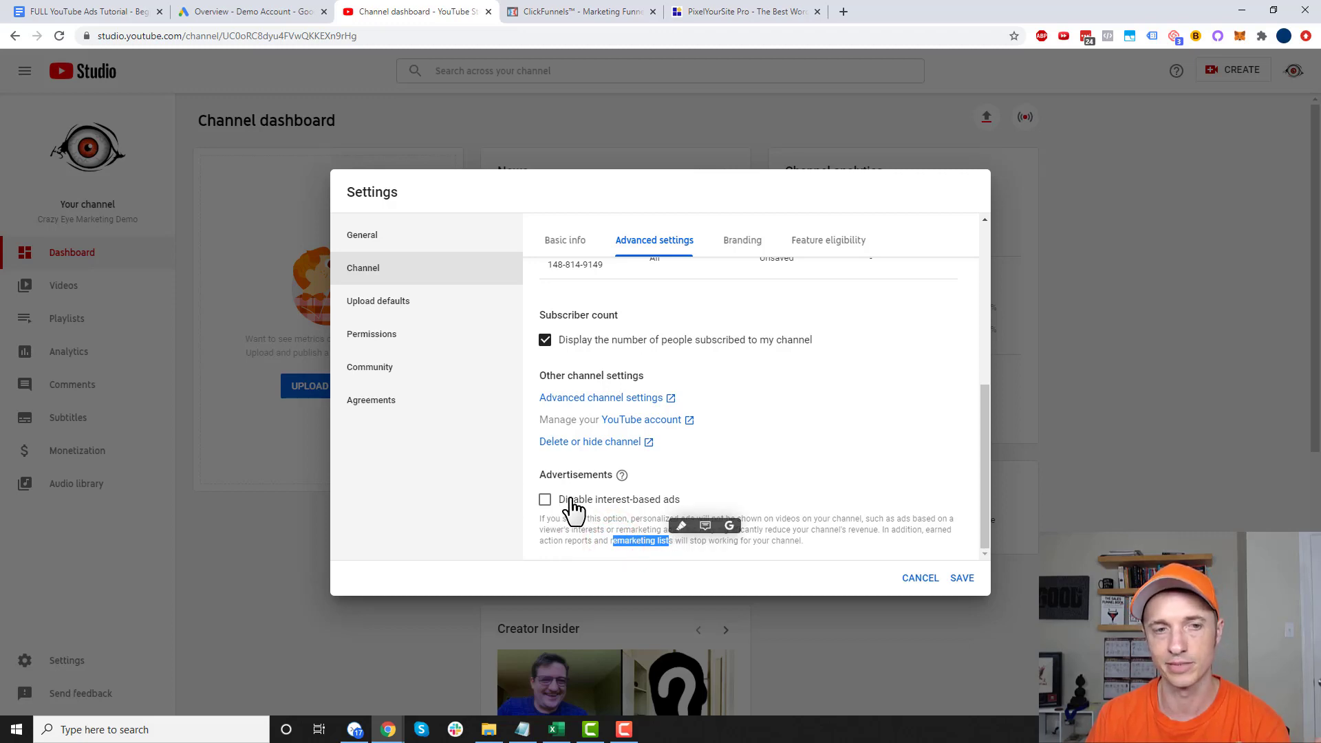
Step: Save the channel settings with the new Google Ads account link, leaving interest-based ads enabled
scroll(696, 486, "up", 2)
scroll(888, 495, "down", 2)
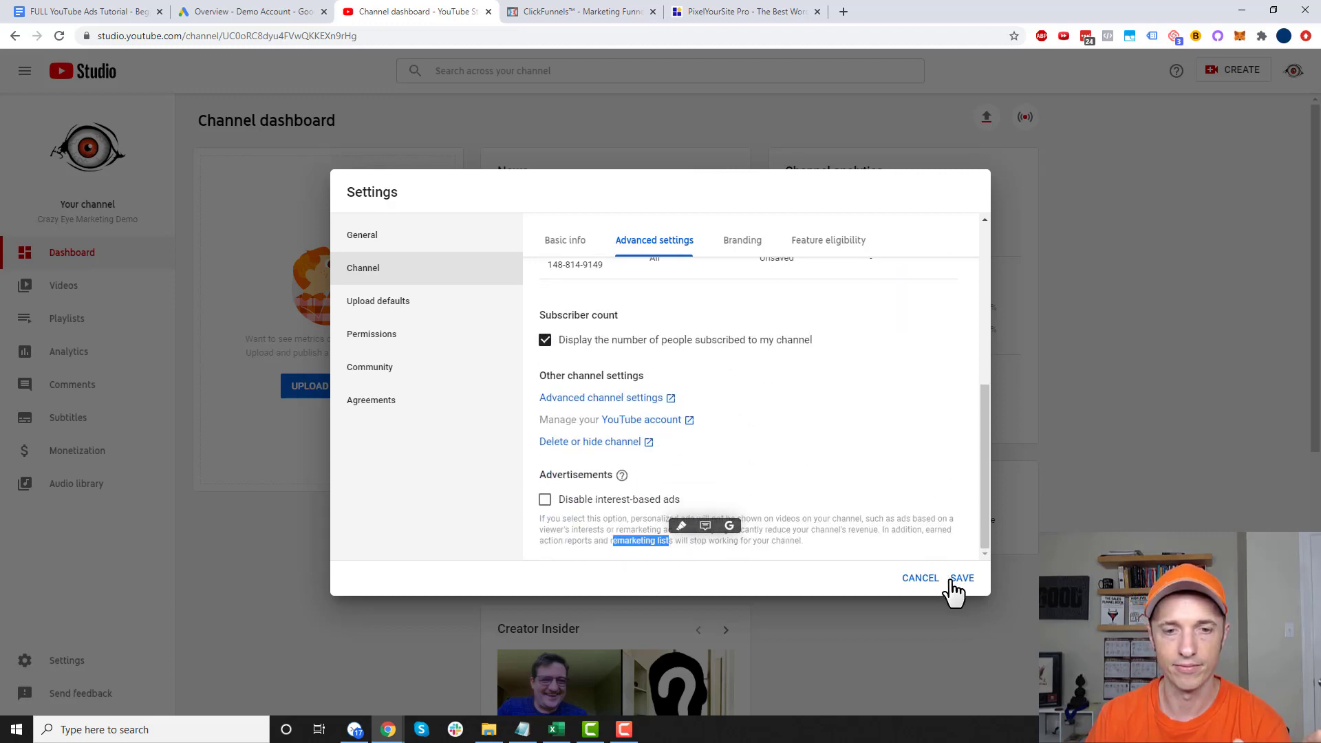
left_click(960, 578)
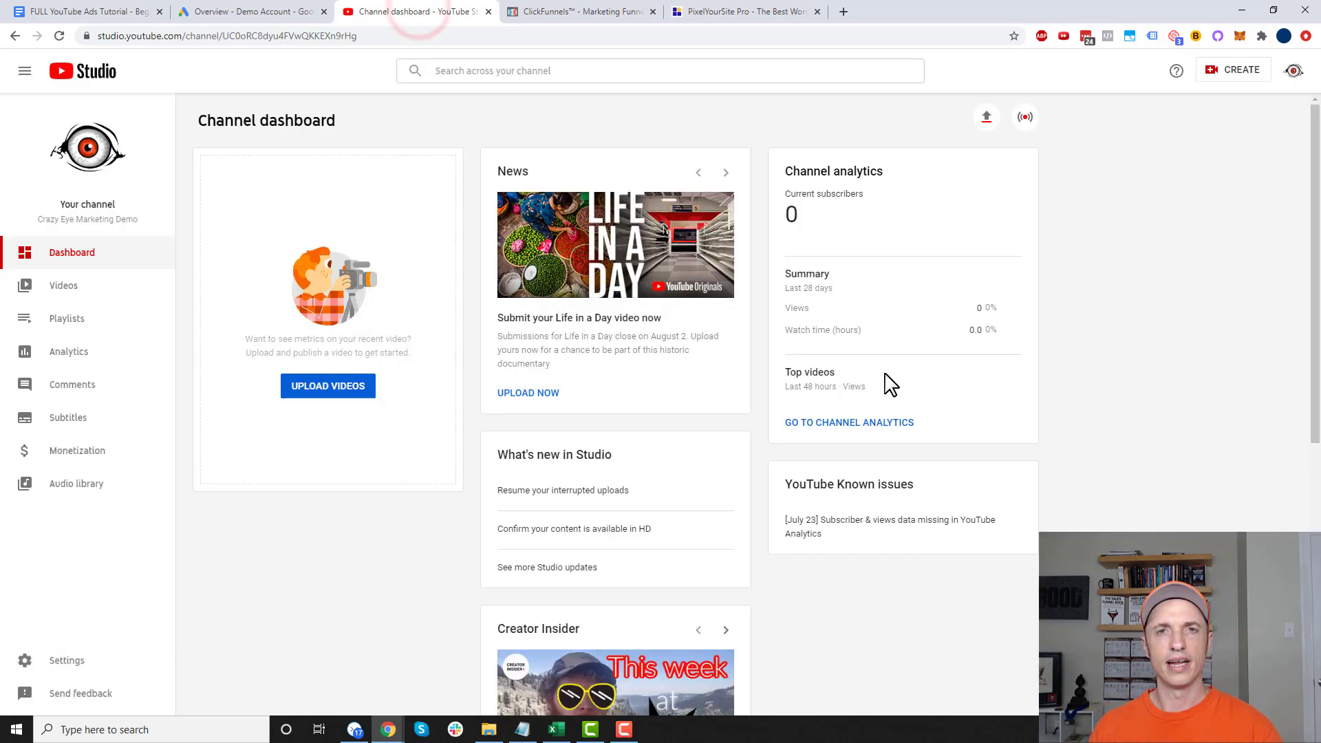
Step: Check the Add Pixel to Site item in the tutorial outline and start a new website conversion action in Google Ads
left_click(89, 11)
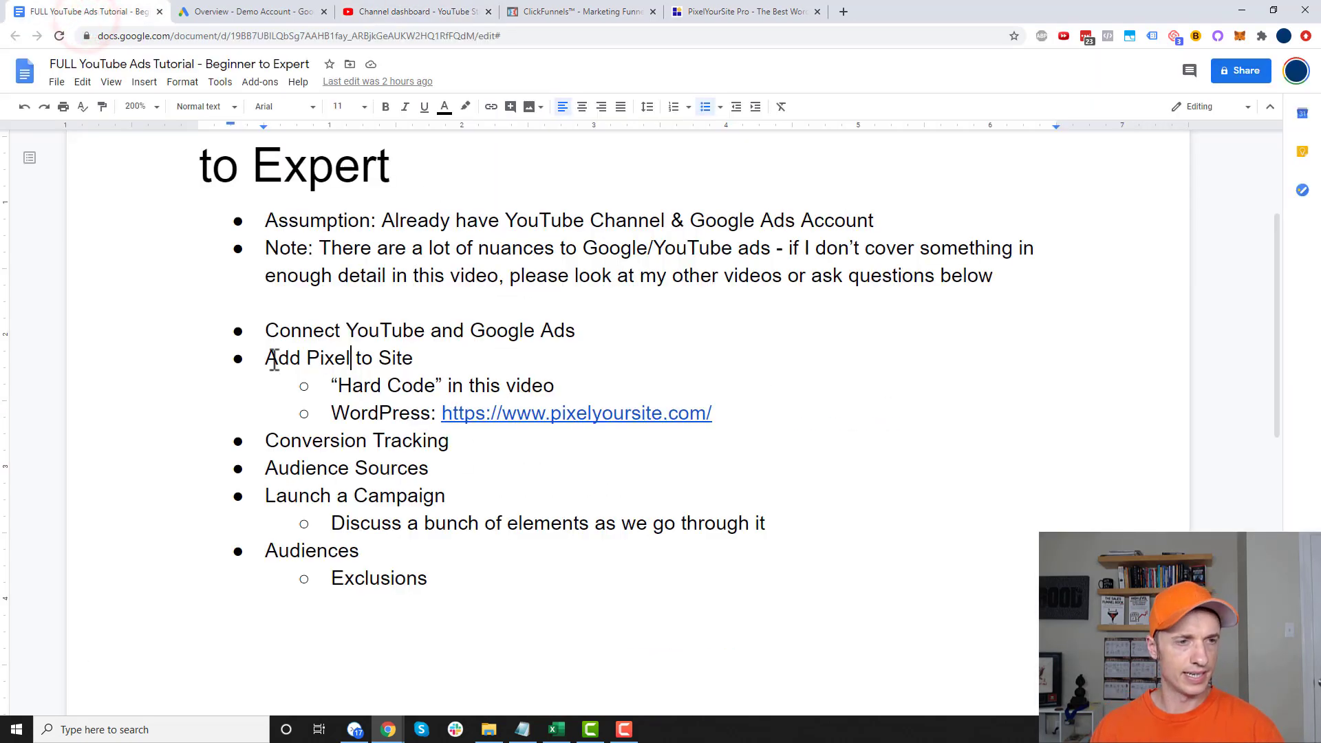
left_click_drag(265, 358, 568, 385)
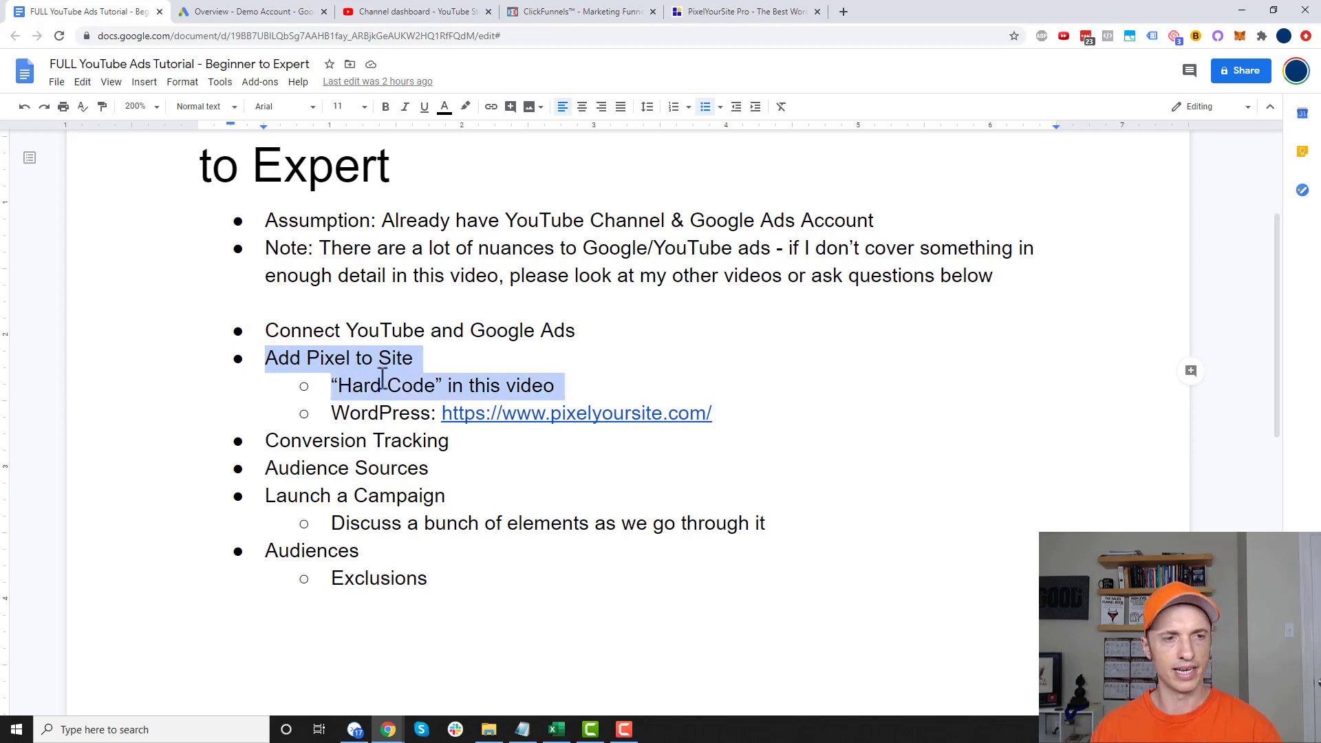
left_click(242, 13)
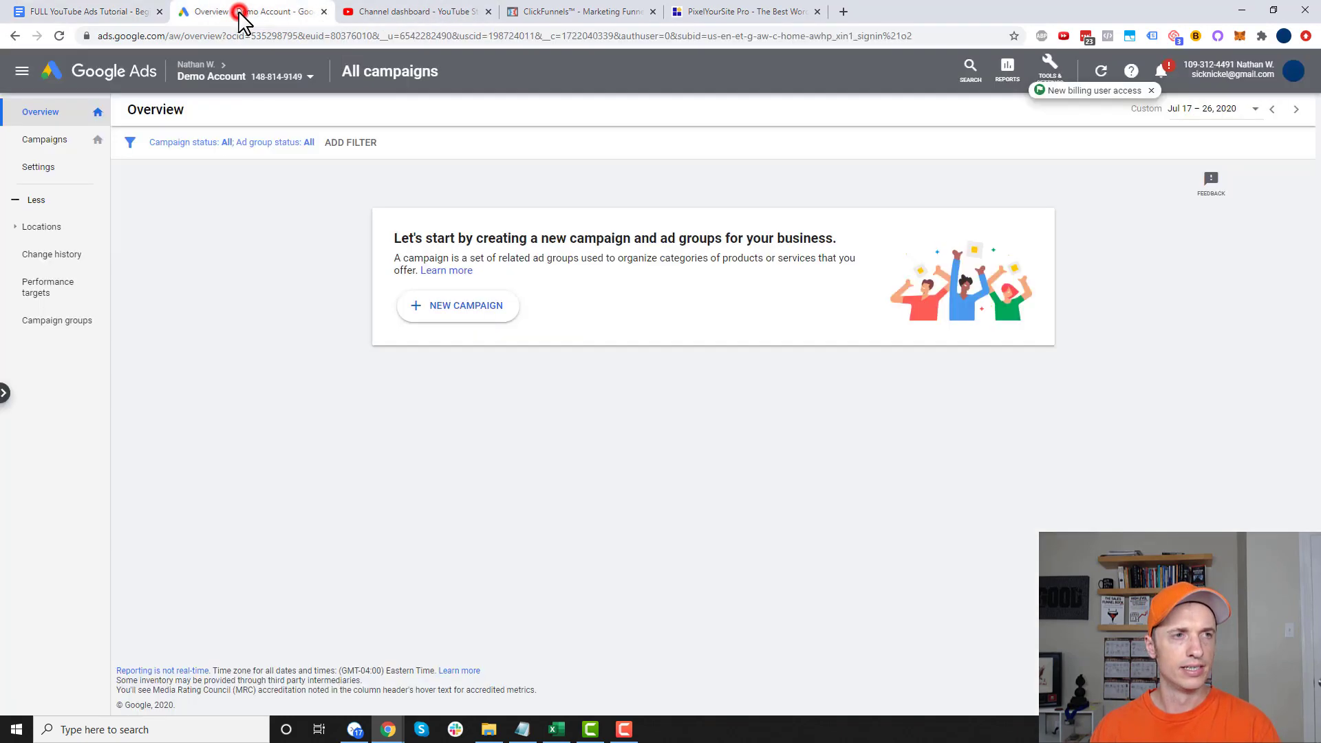
left_click(1050, 71)
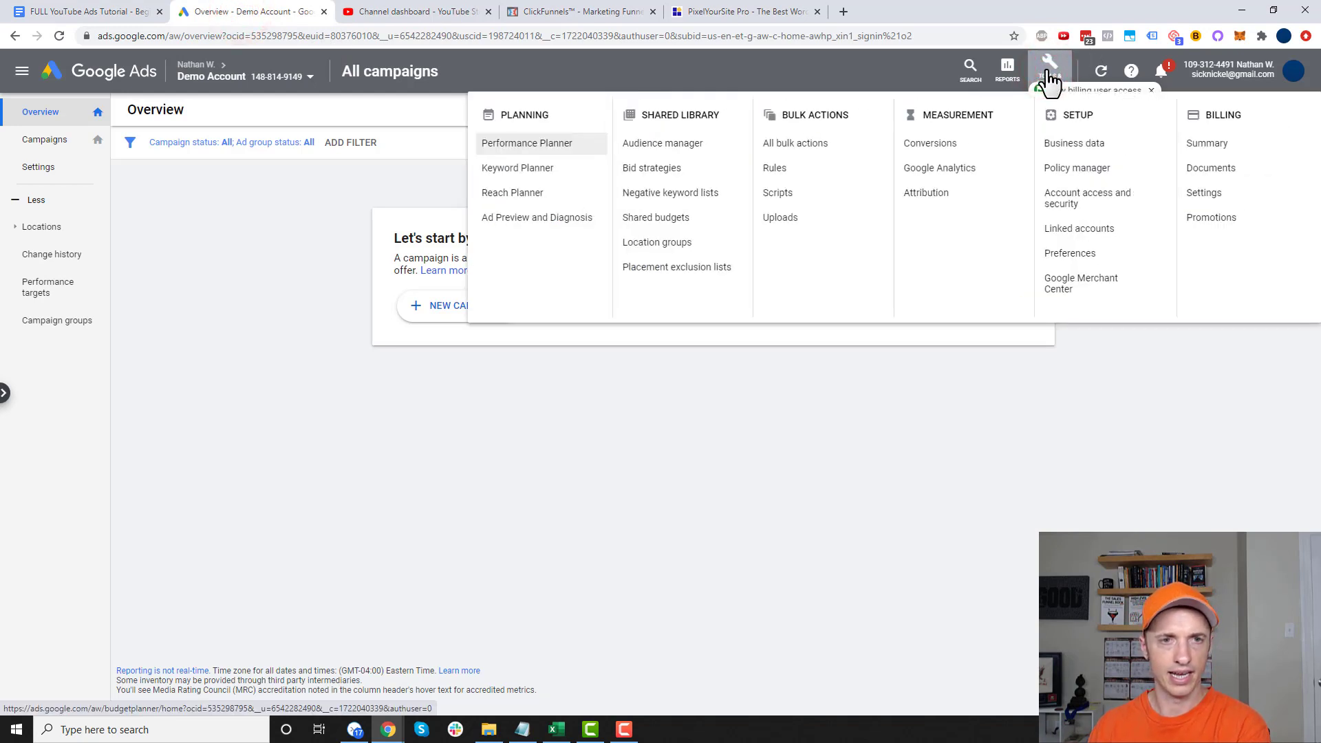
left_click(932, 144)
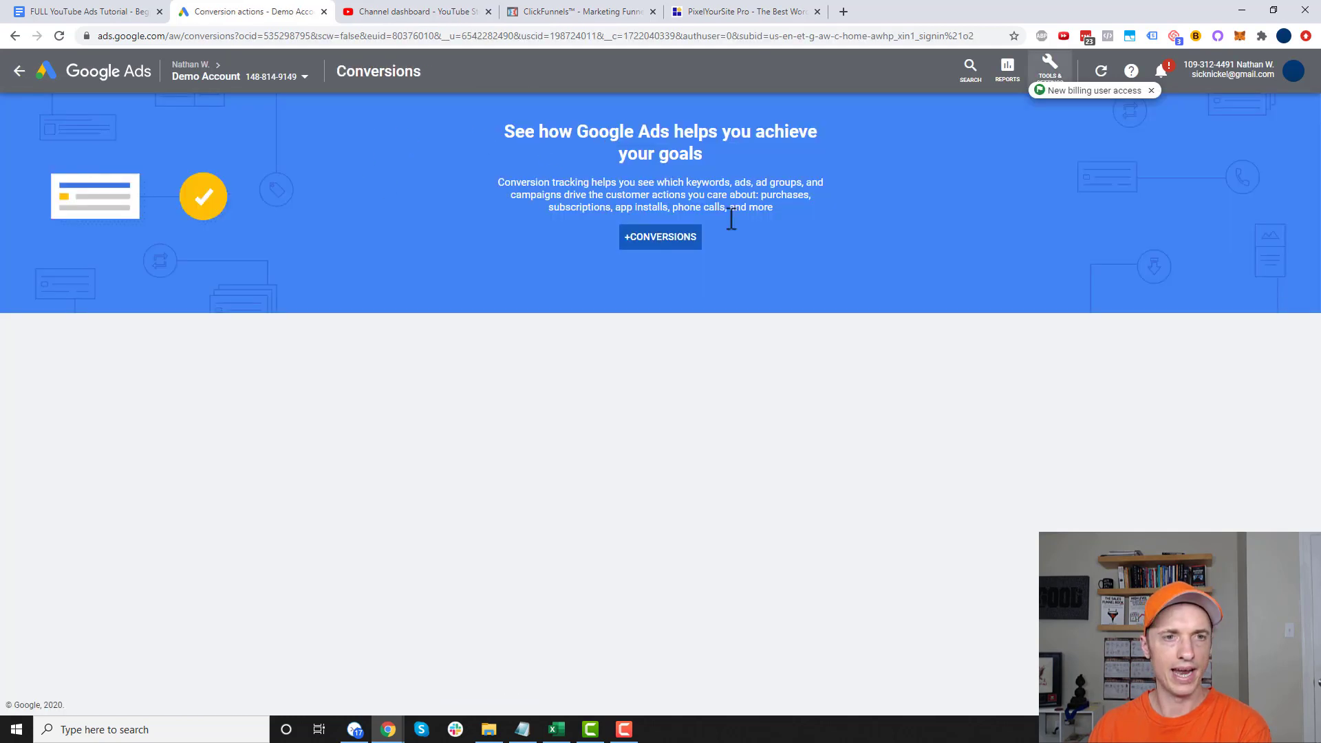
left_click(685, 240)
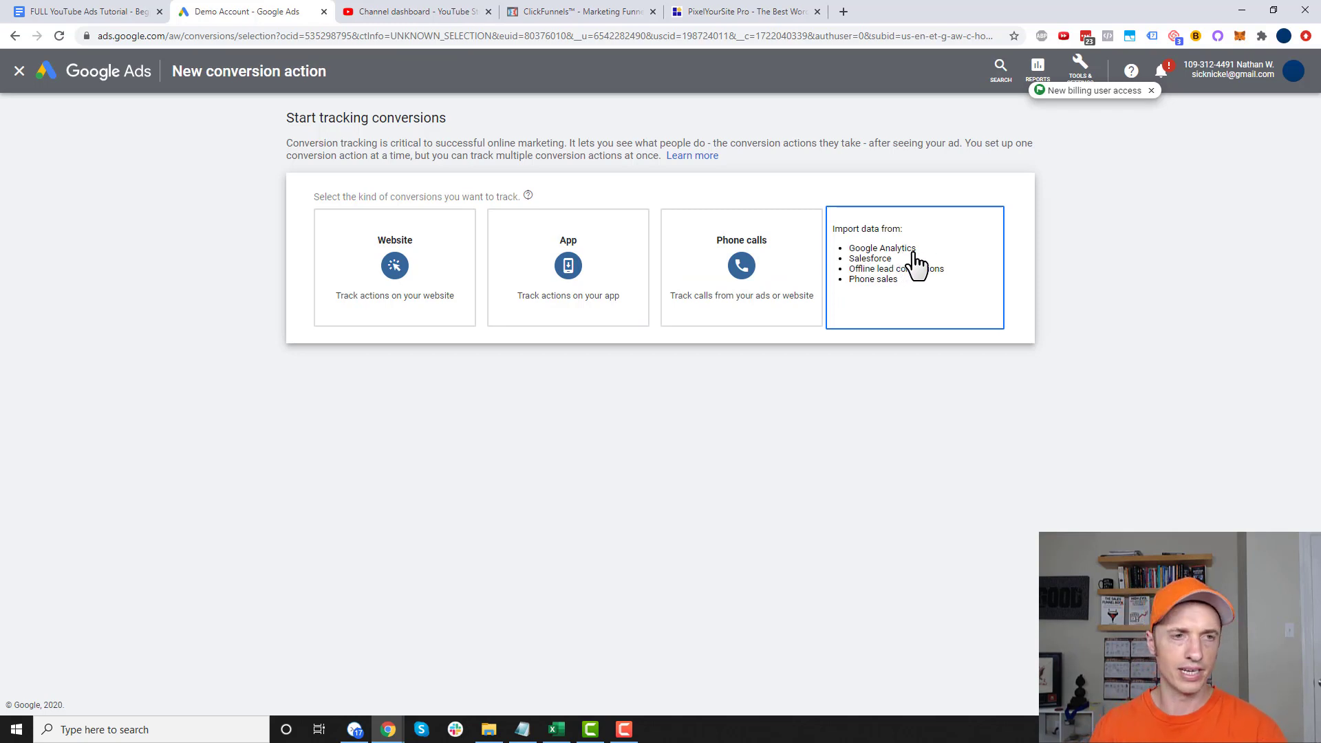
left_click(427, 293)
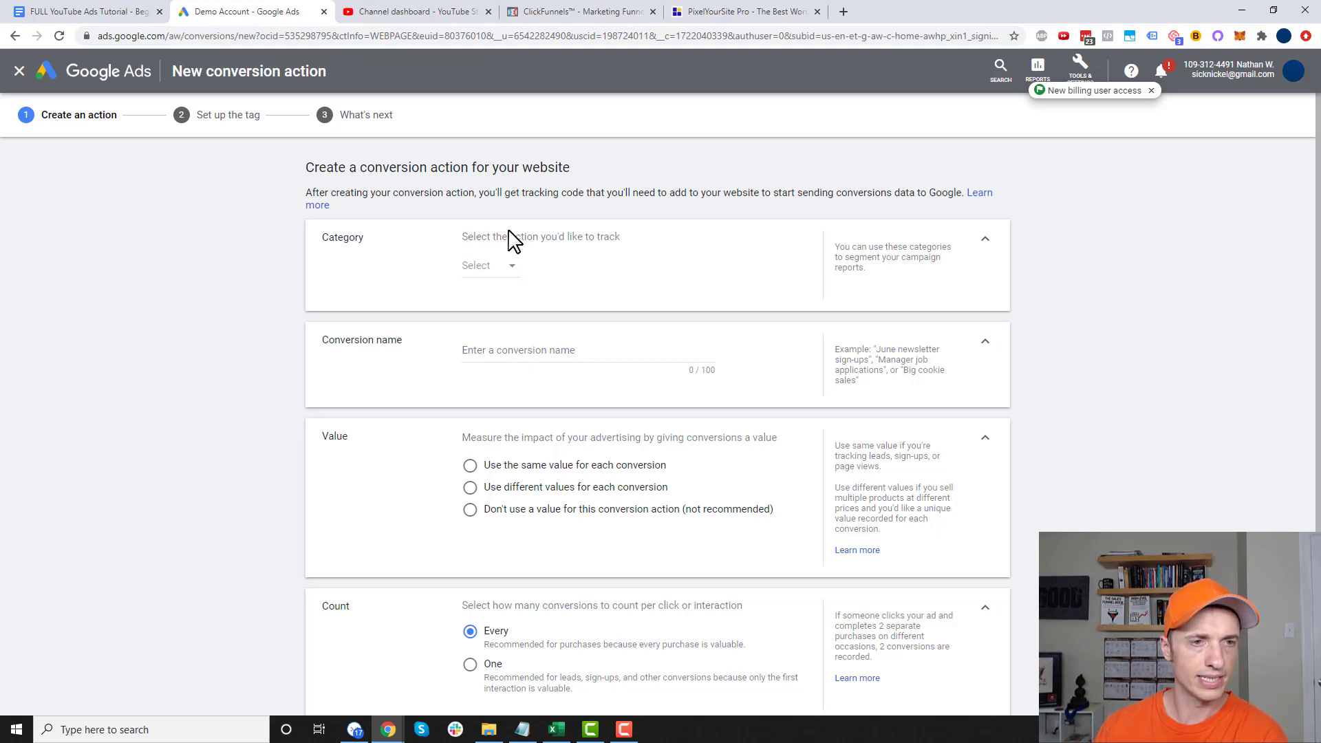
Step: Set the conversion category to Sign-up and name the conversion "Lead Magnet Name - Lead"
left_click(507, 268)
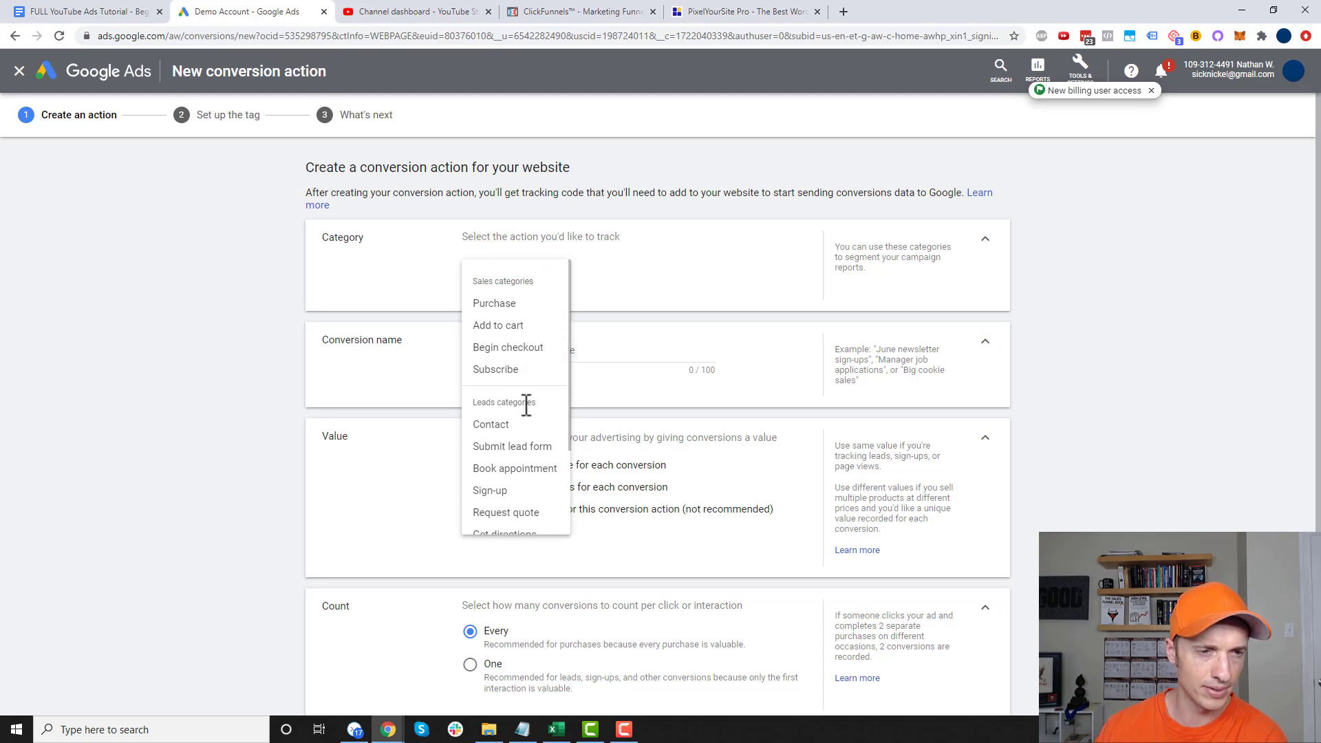
scroll(523, 426, "down", 1)
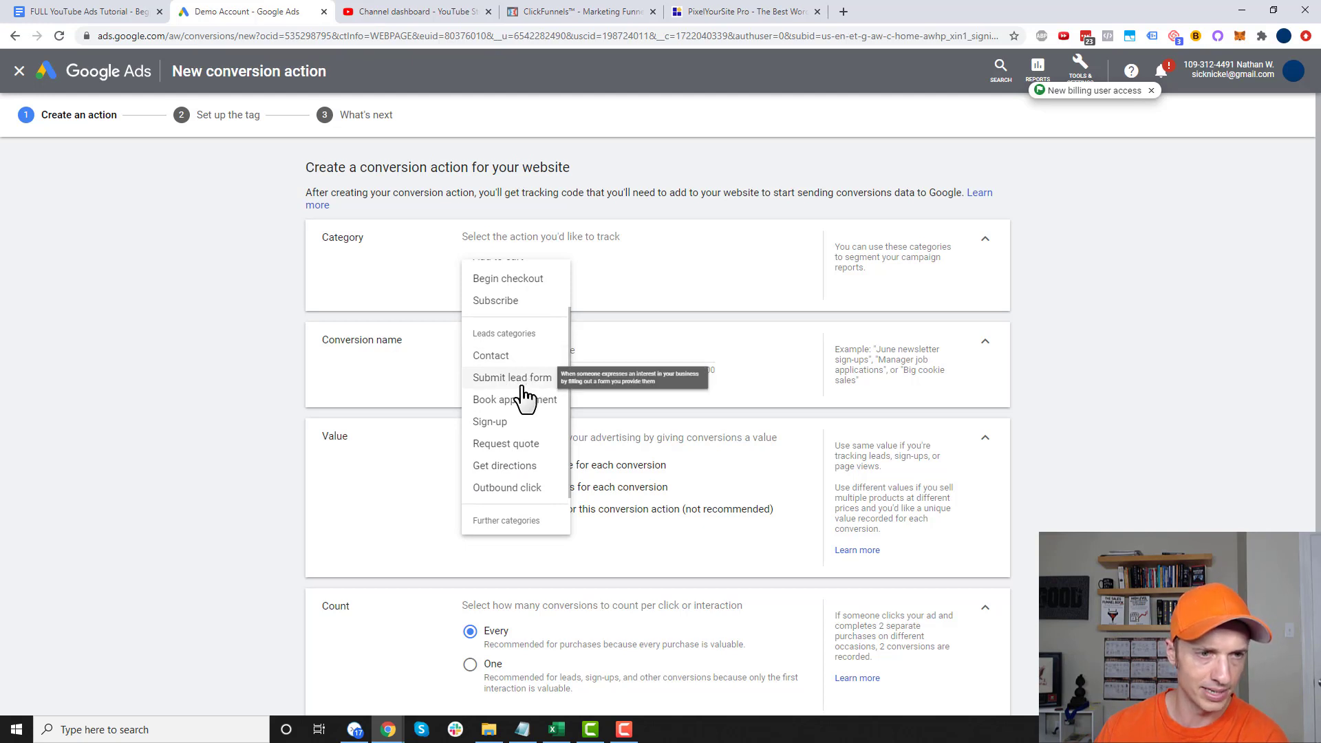
scroll(523, 406, "down", 1)
scroll(519, 425, "up", 2)
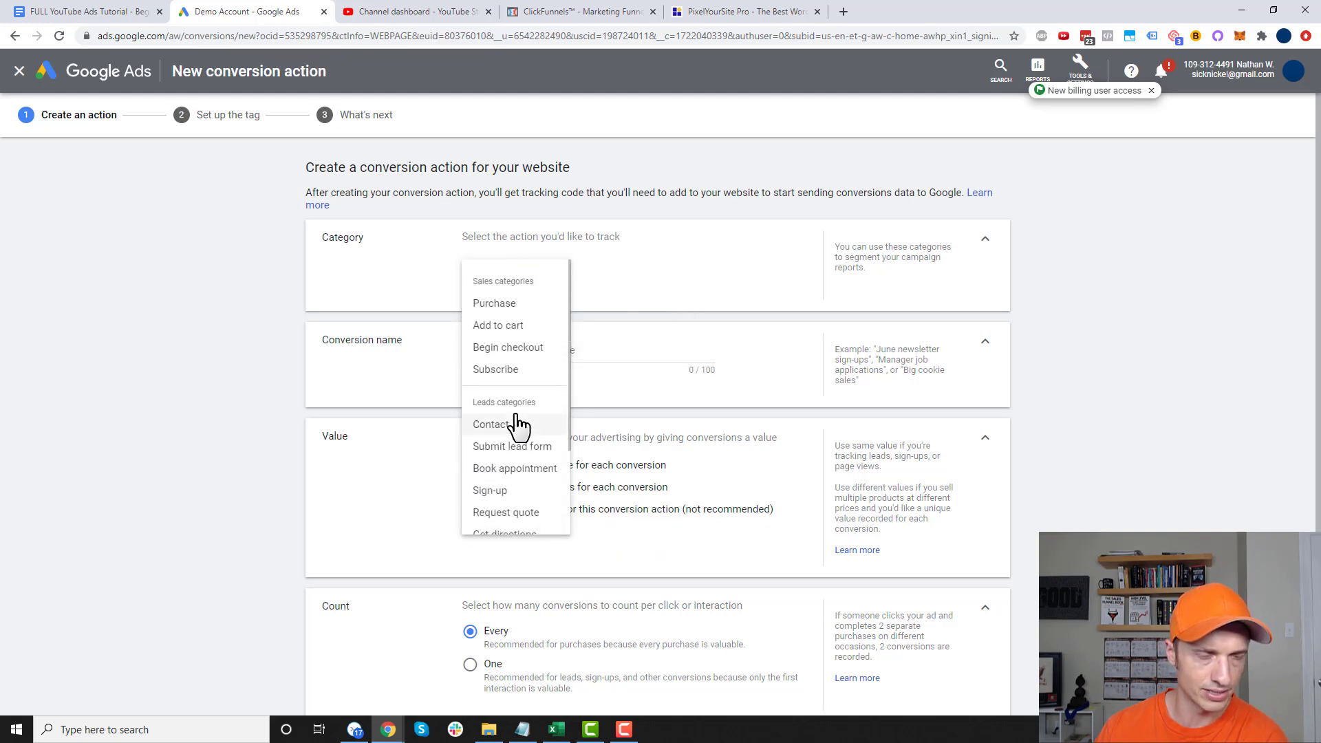
scroll(519, 423, "down", 1)
scroll(520, 377, "down", 1)
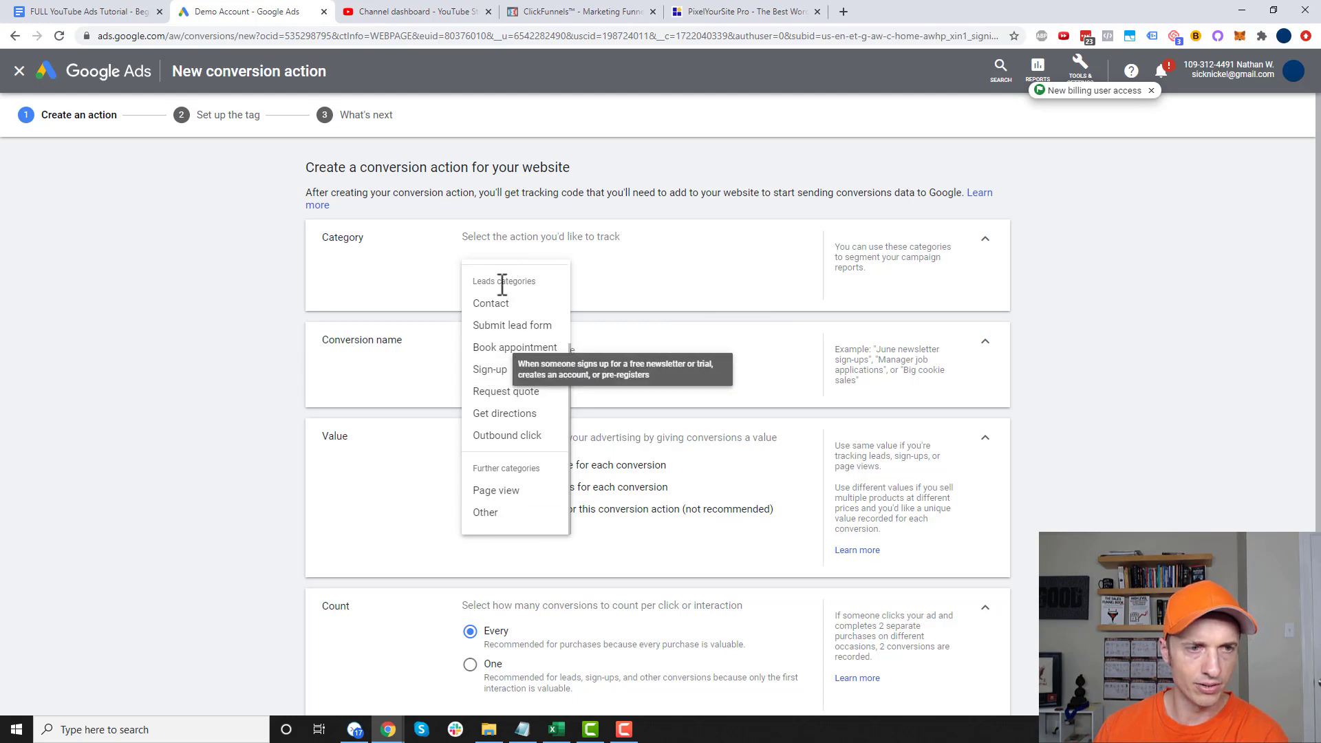
left_click(505, 370)
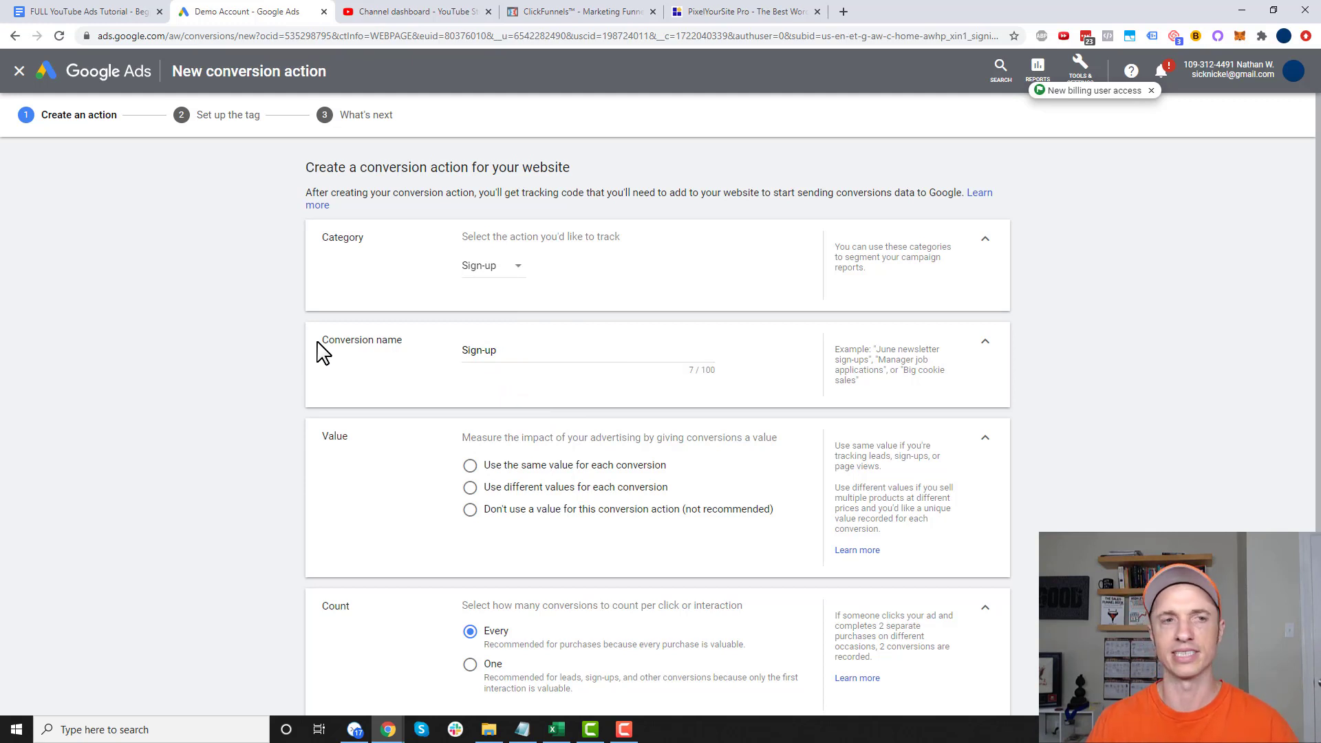
left_click(509, 266)
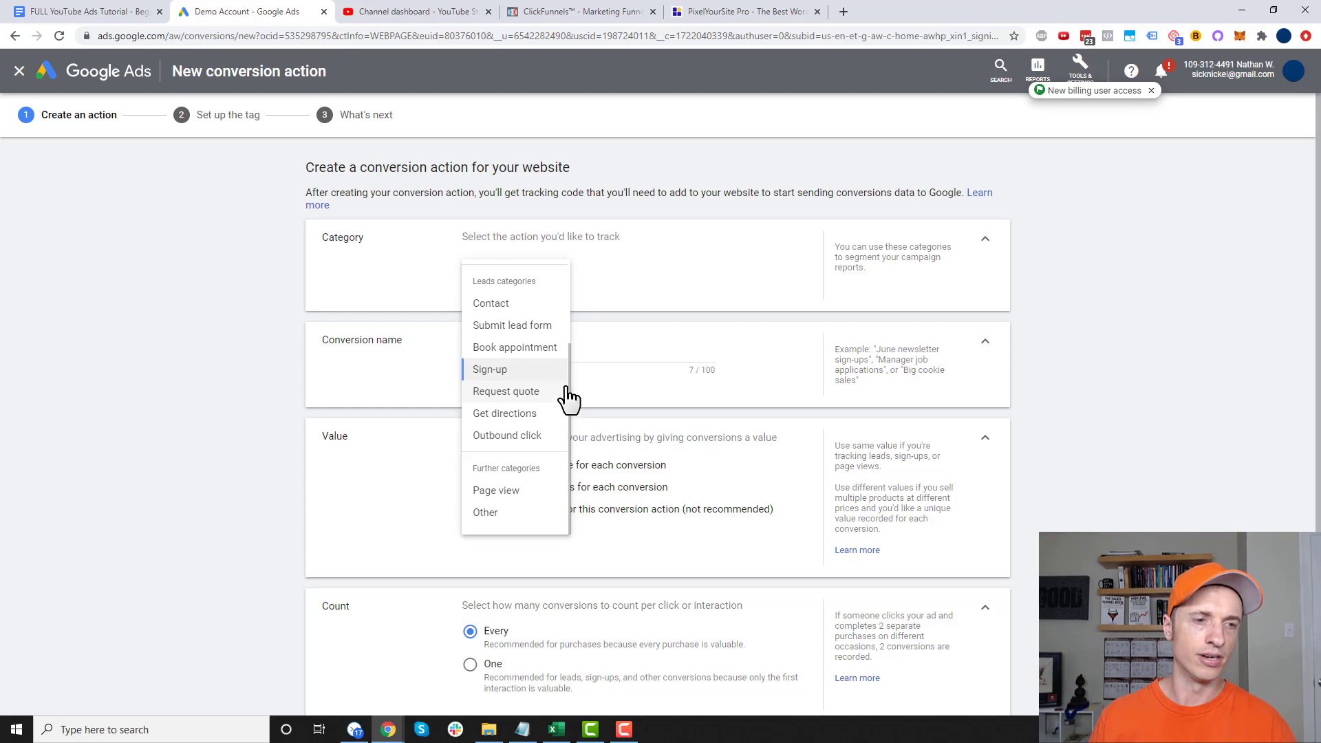
left_click(496, 375)
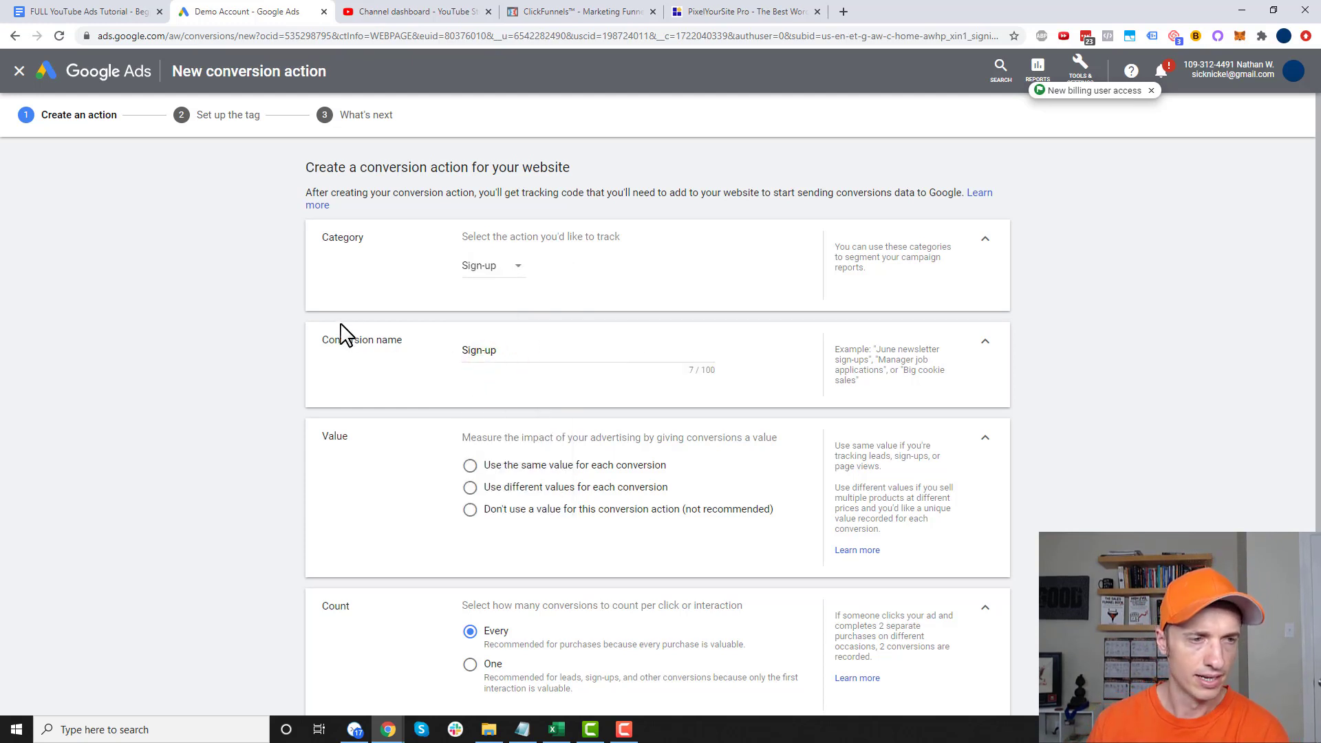
triple_click(546, 353)
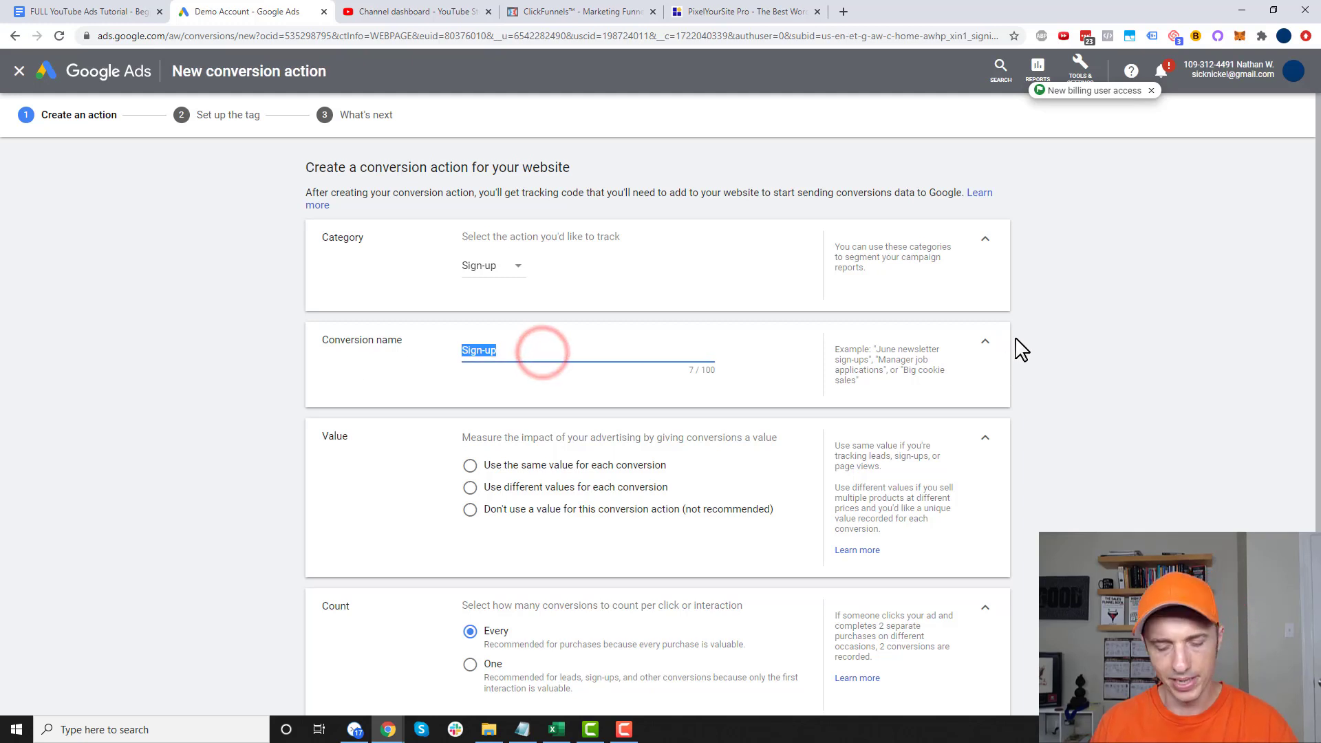
type("Lead Magnet Name - Lead")
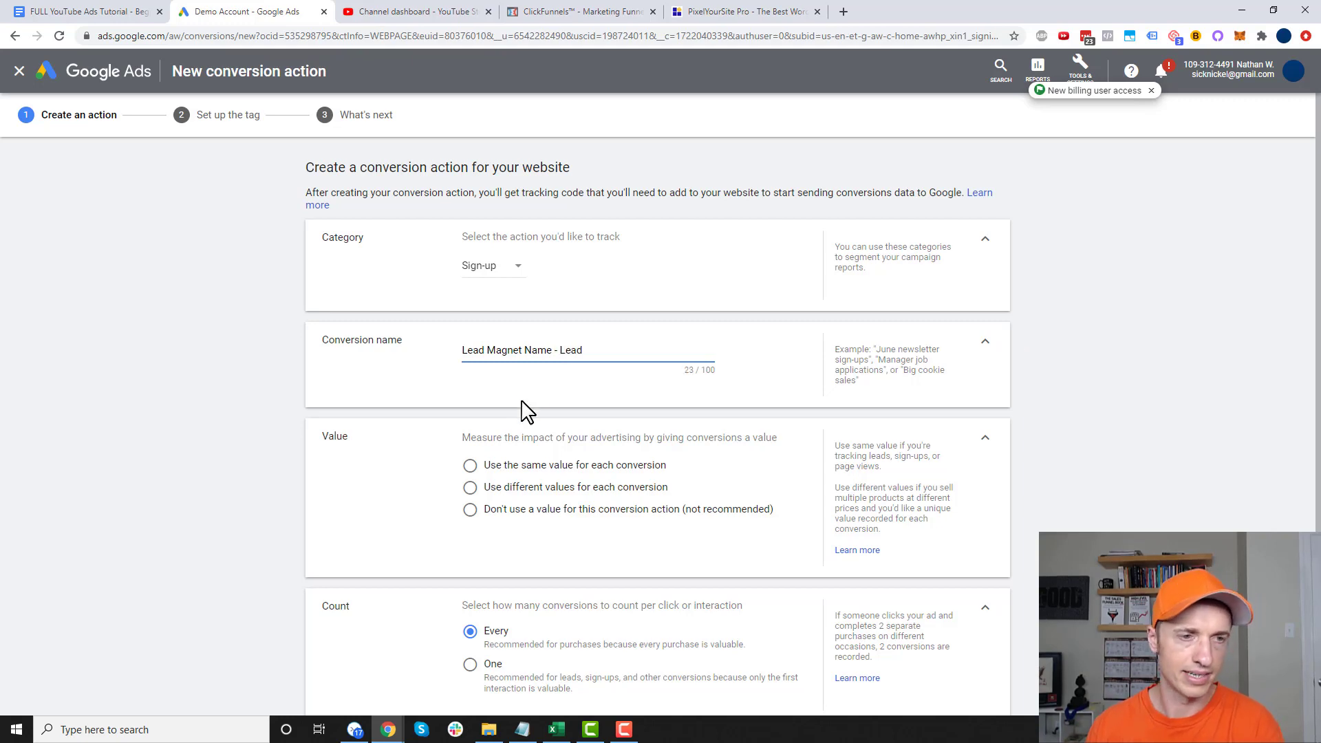
Step: Use the same value for each conversion and set that value to 0.5 US dollars
scroll(399, 417, "down", 1)
scroll(306, 423, "down", 1)
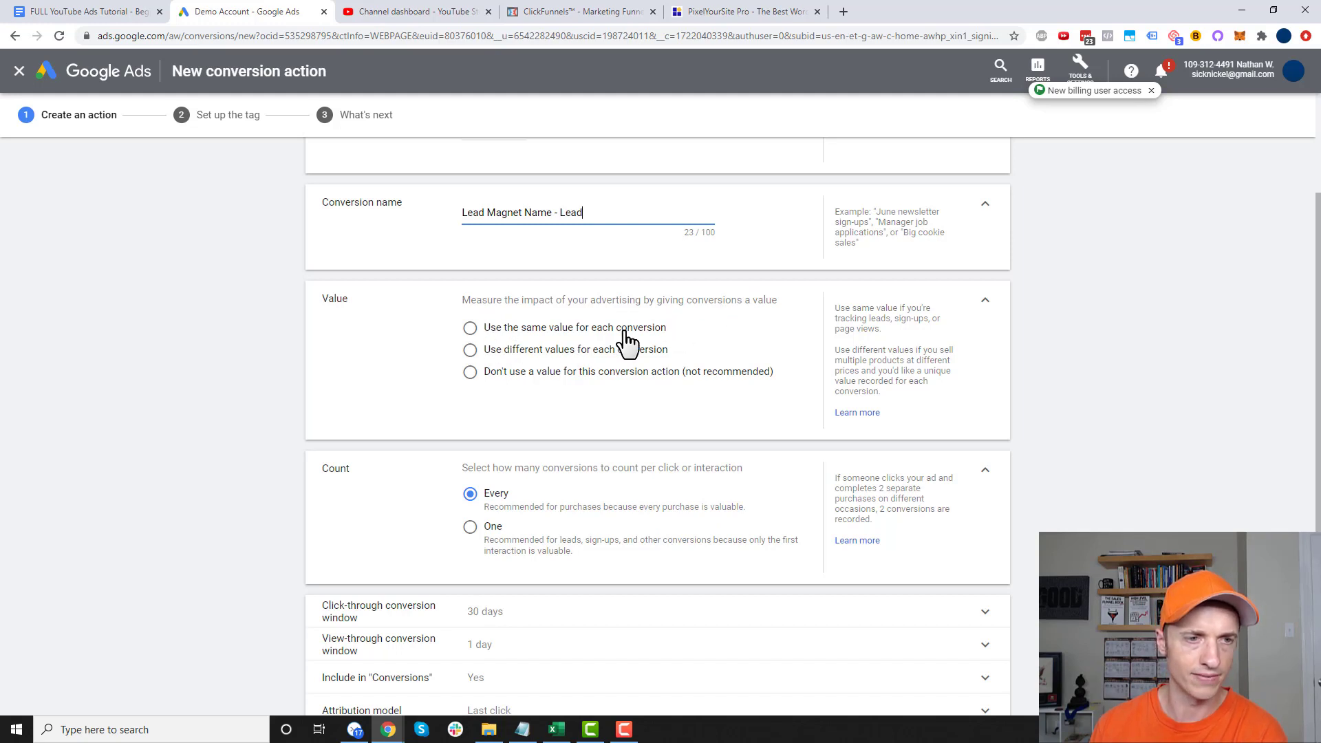
left_click(574, 375)
left_click(468, 328)
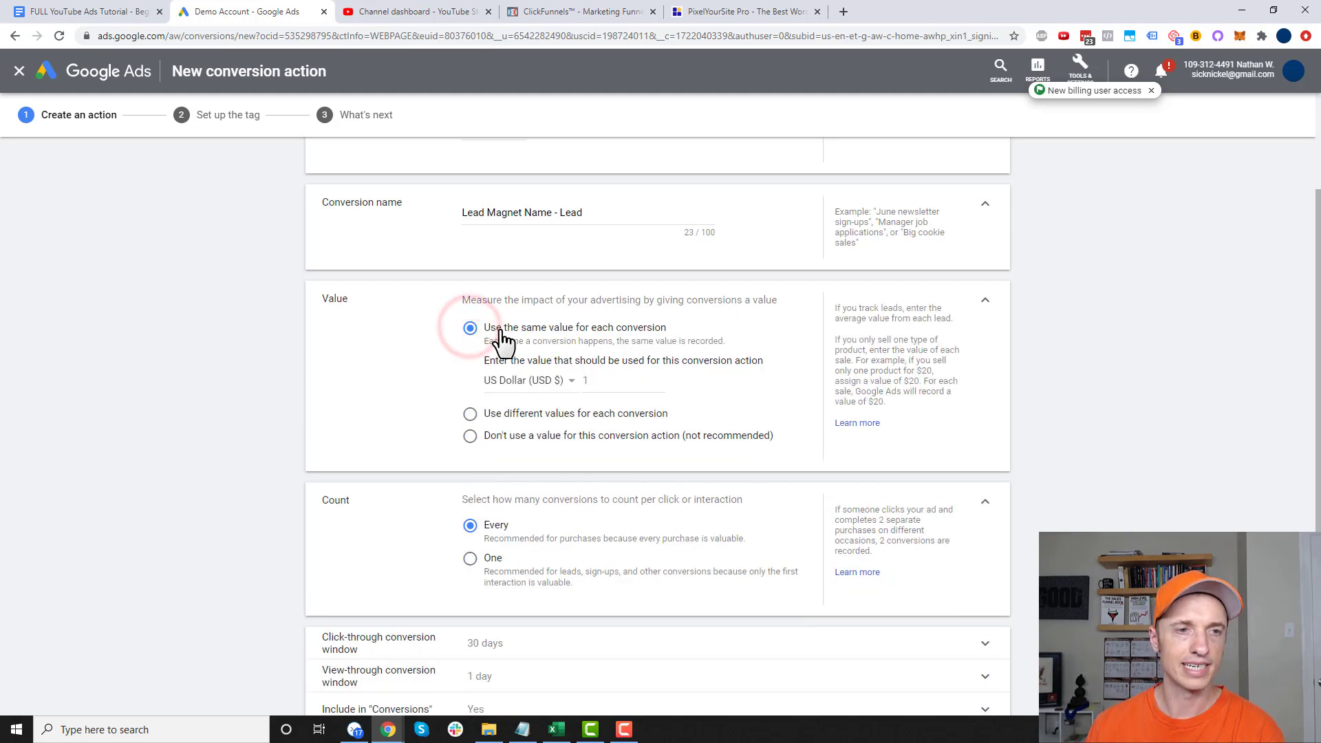
left_click(609, 382)
key("BackSpace")
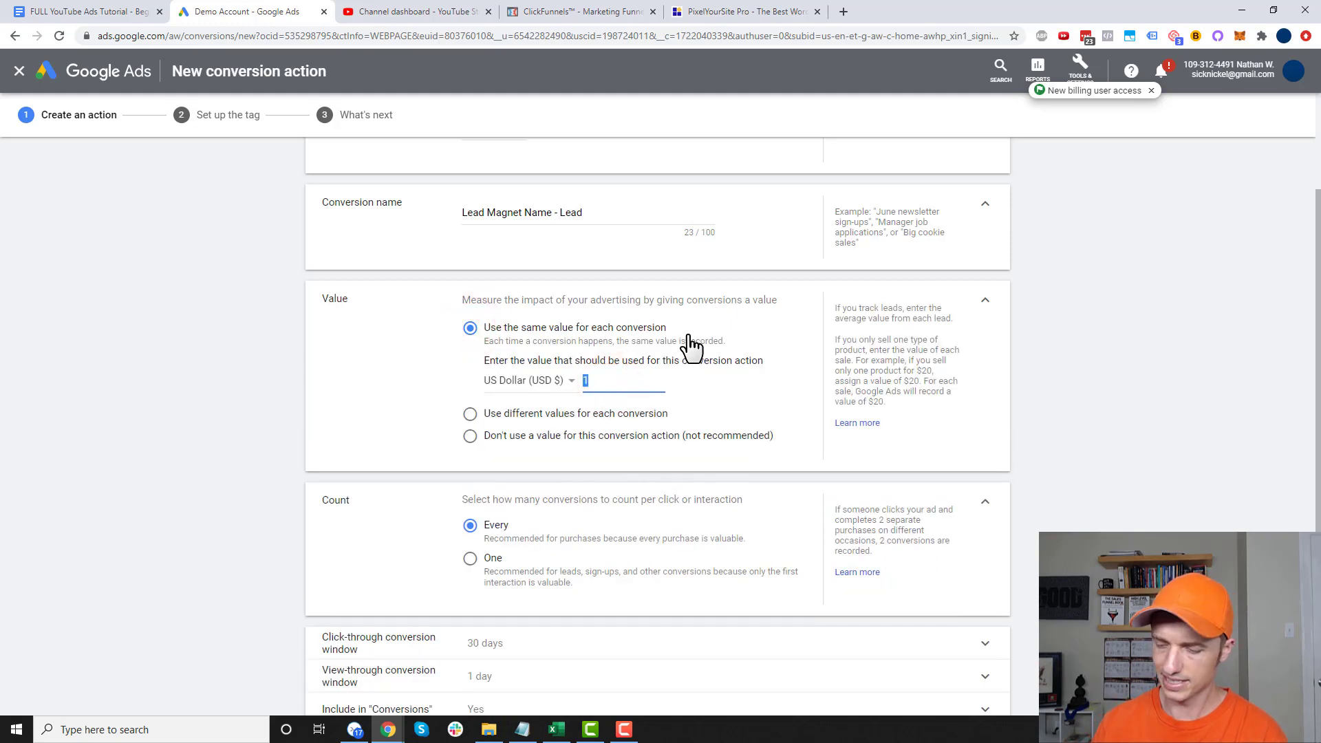
type("1")
key("BackSpace")
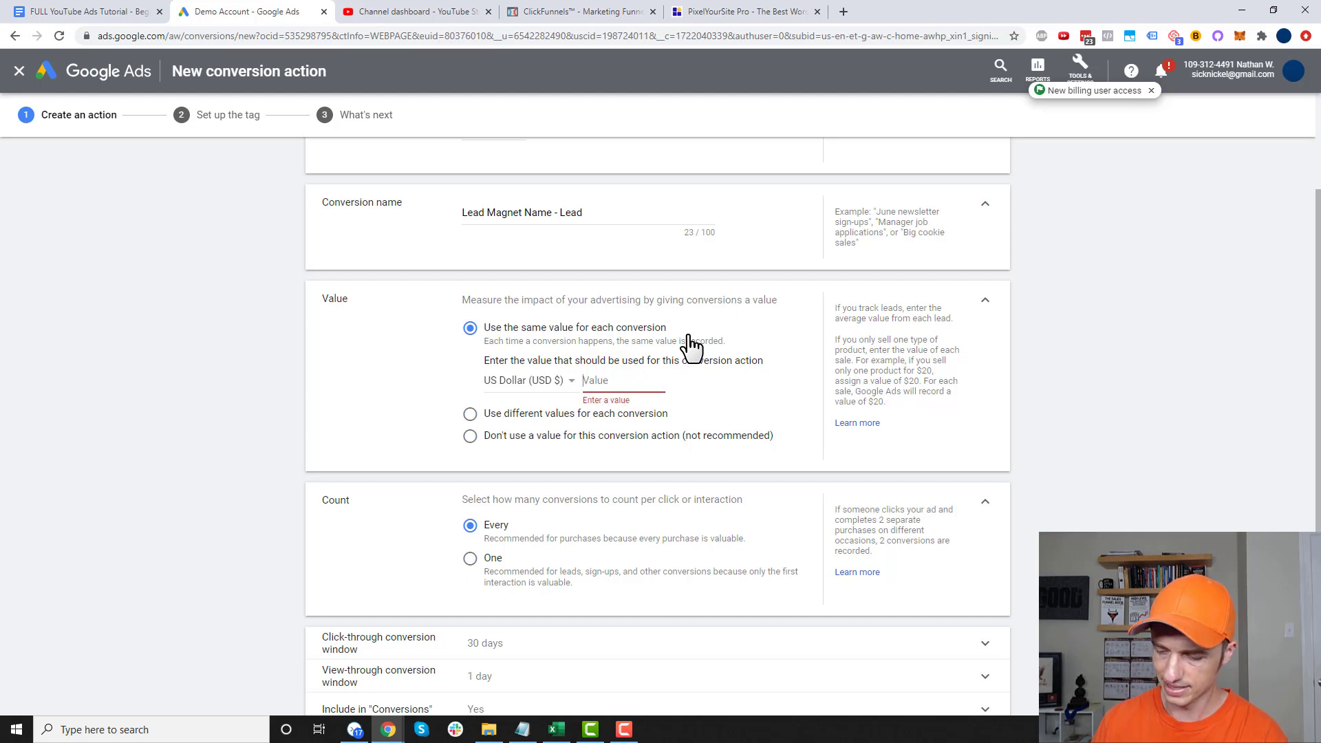
type("0.5")
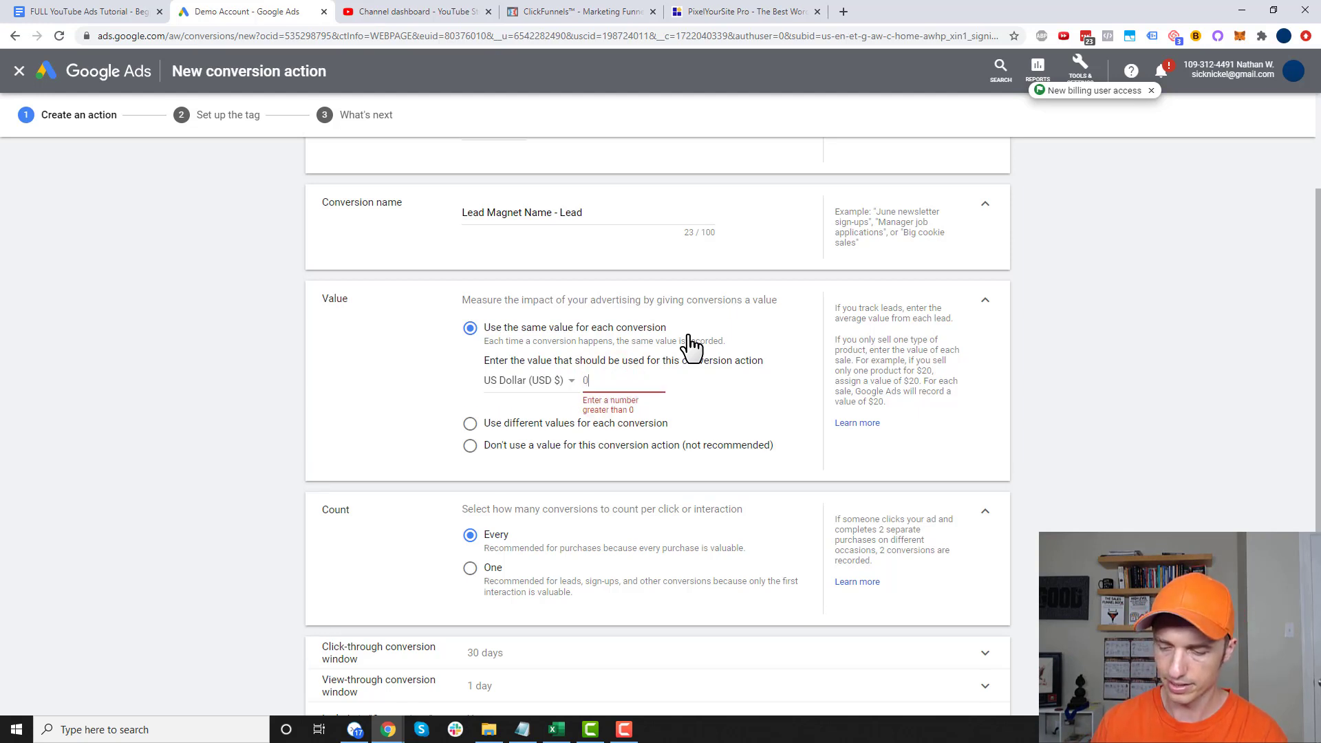
left_click(1181, 421)
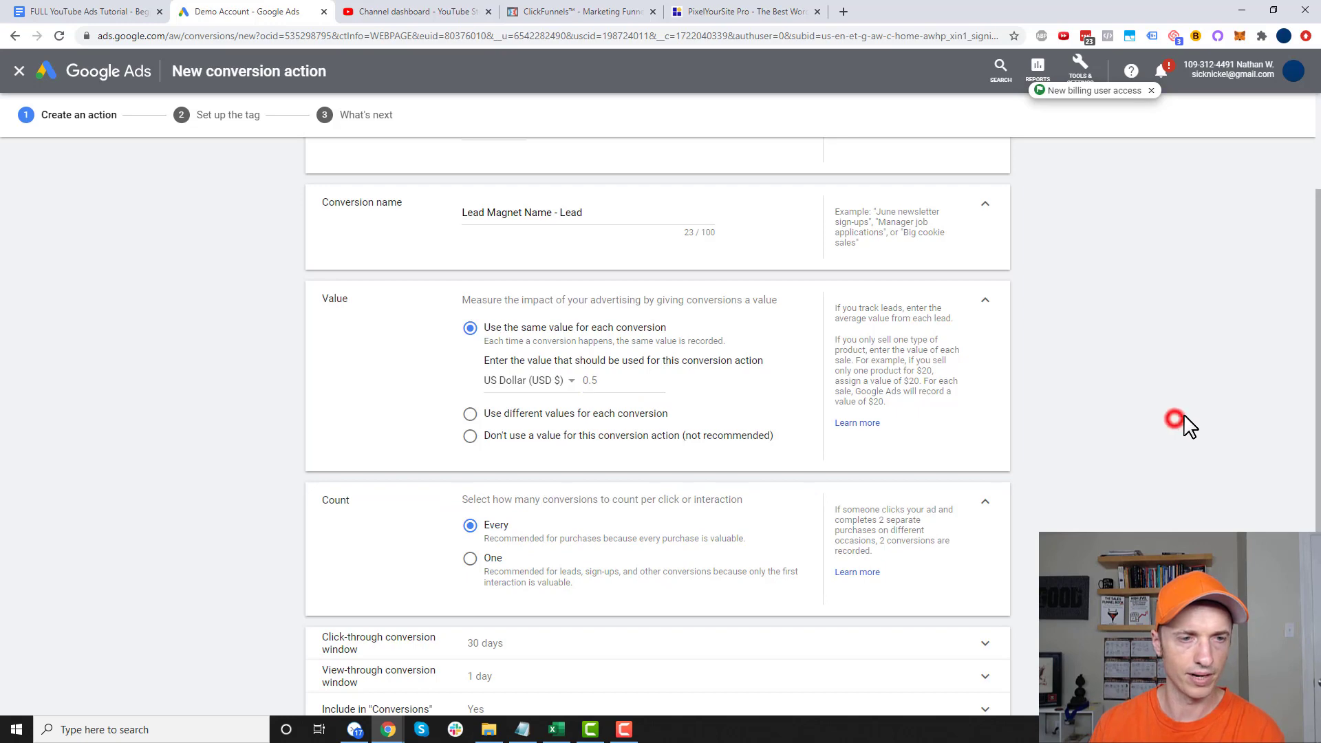
Step: Set the count to One, review the click-through and view-through conversion windows without changing them, and create the conversion action
scroll(552, 378, "down", 2)
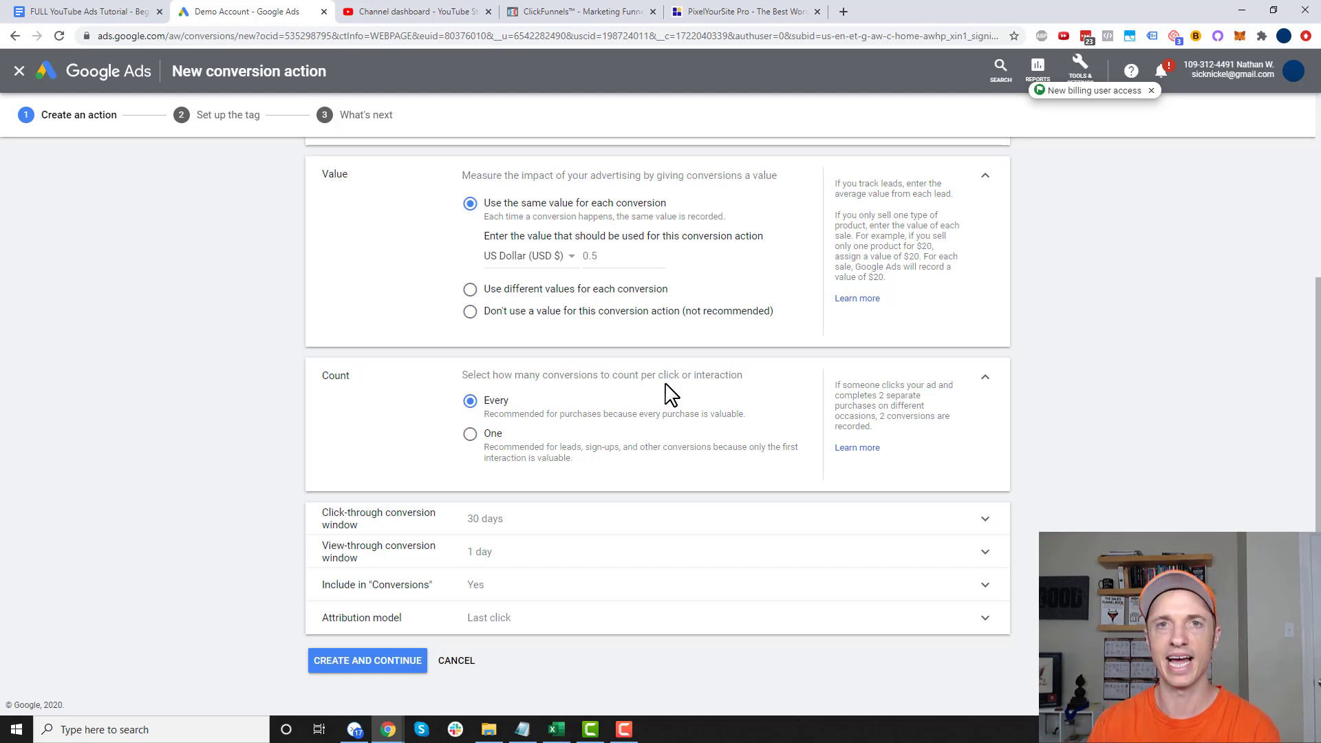
left_click(475, 439)
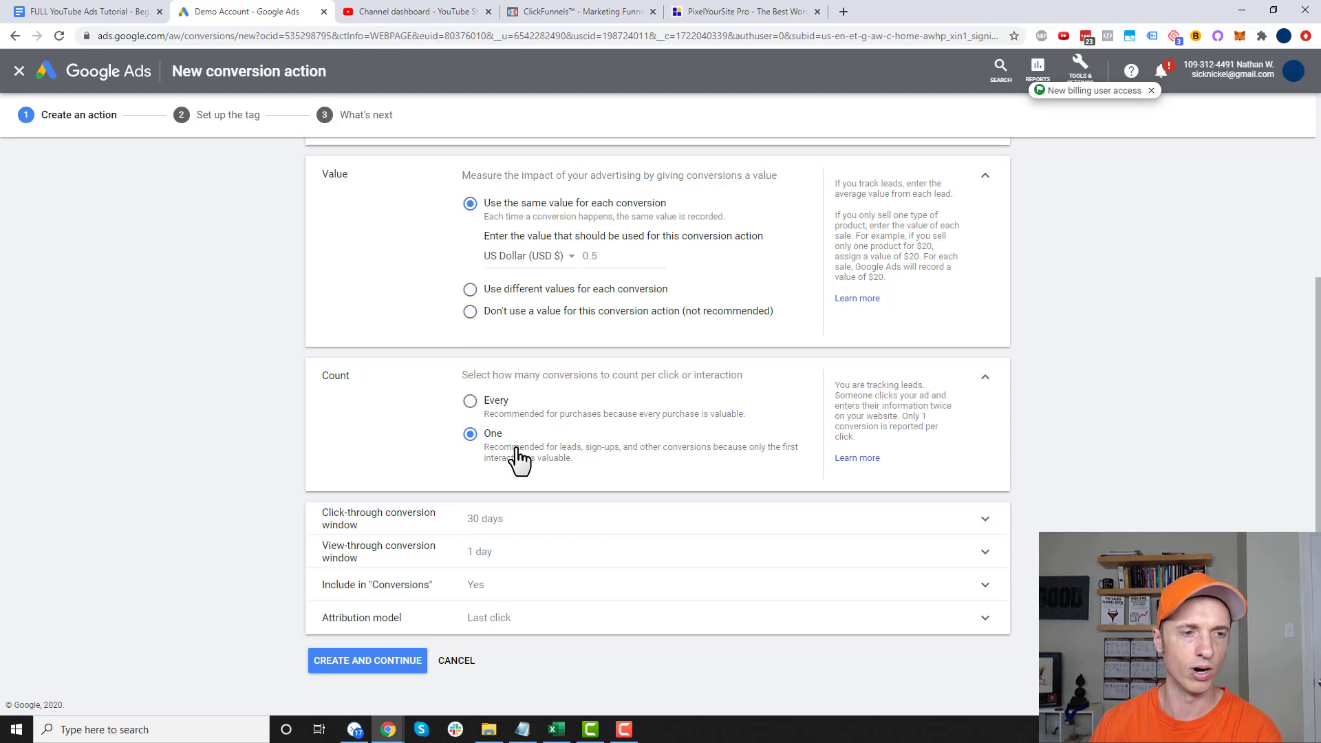
left_click(601, 521)
left_click_drag(579, 382, 796, 385)
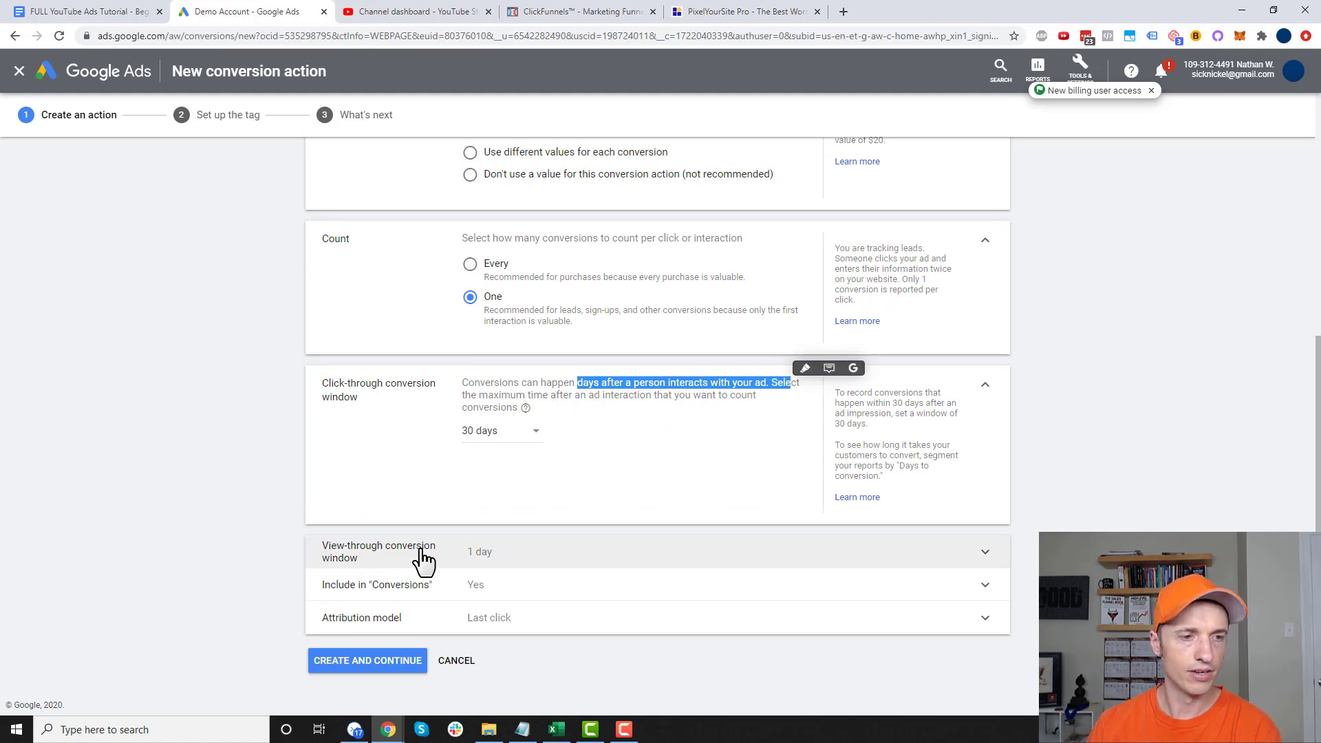
left_click(535, 555)
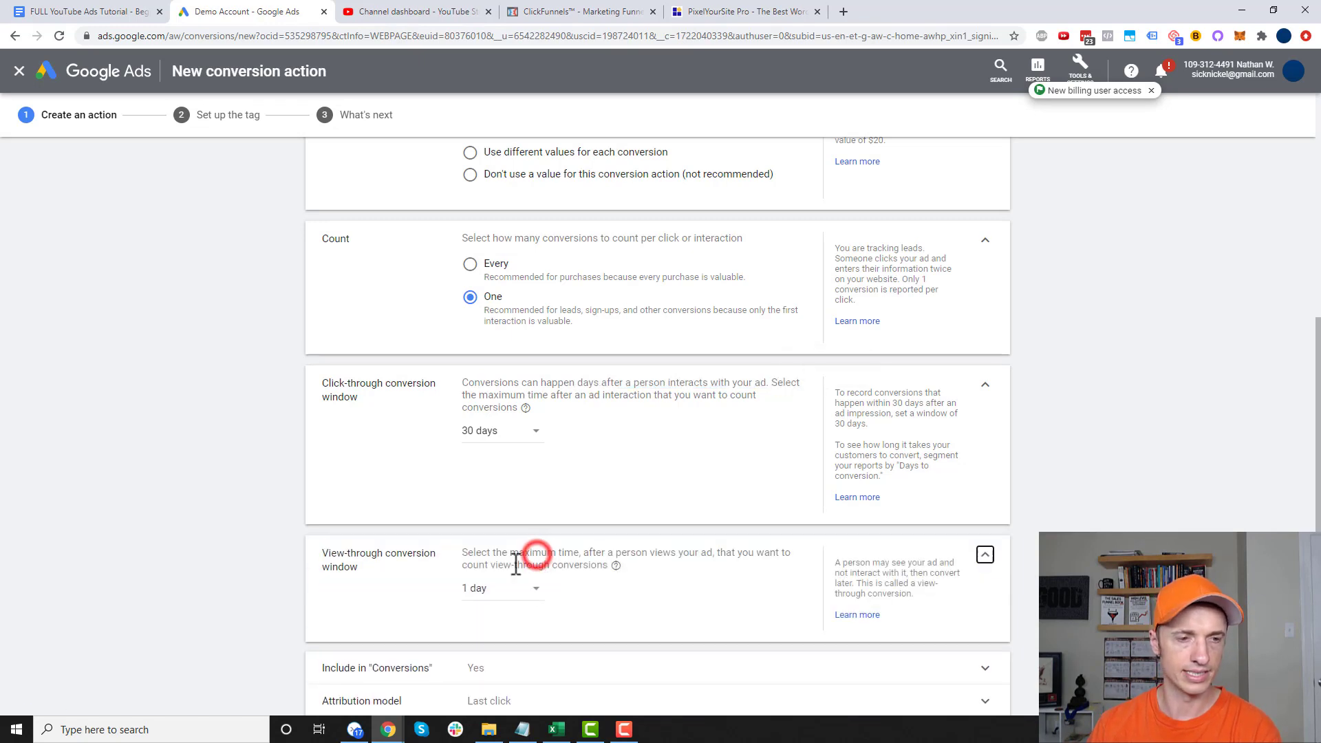
left_click_drag(590, 468, 765, 468)
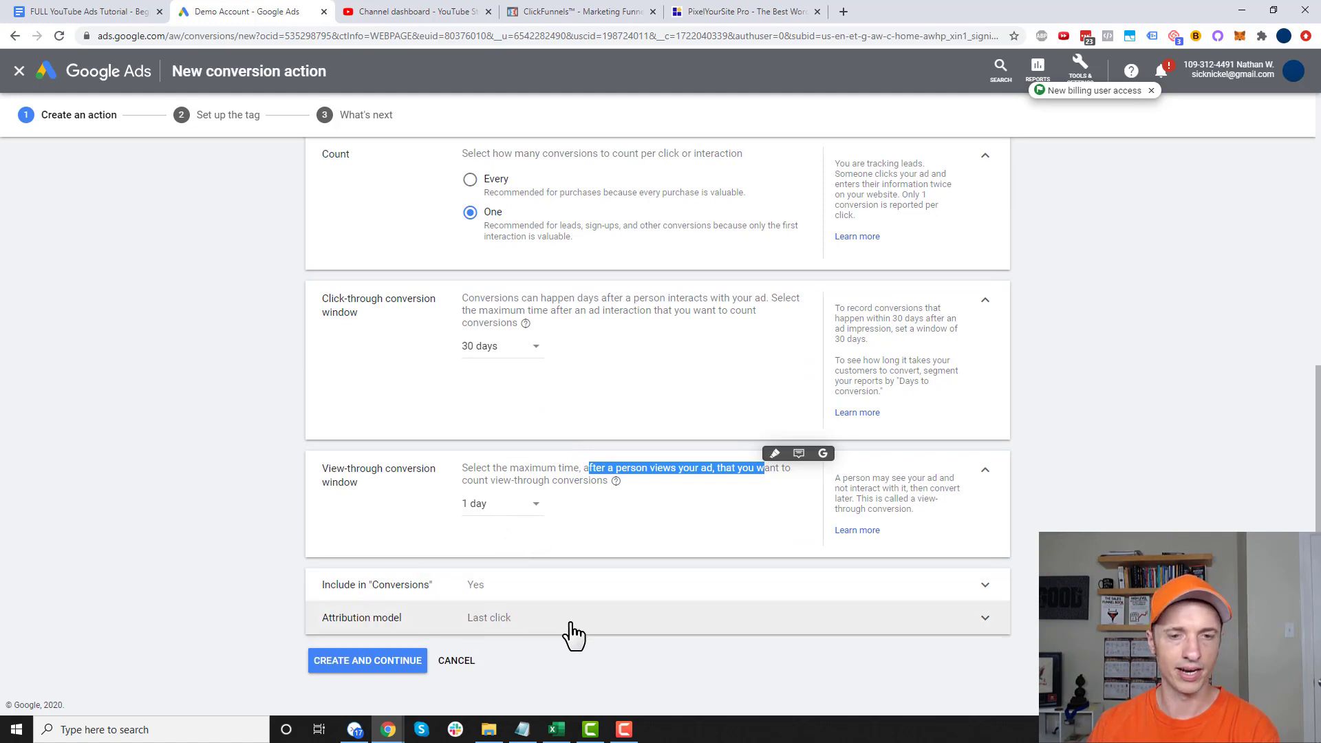
left_click(365, 662)
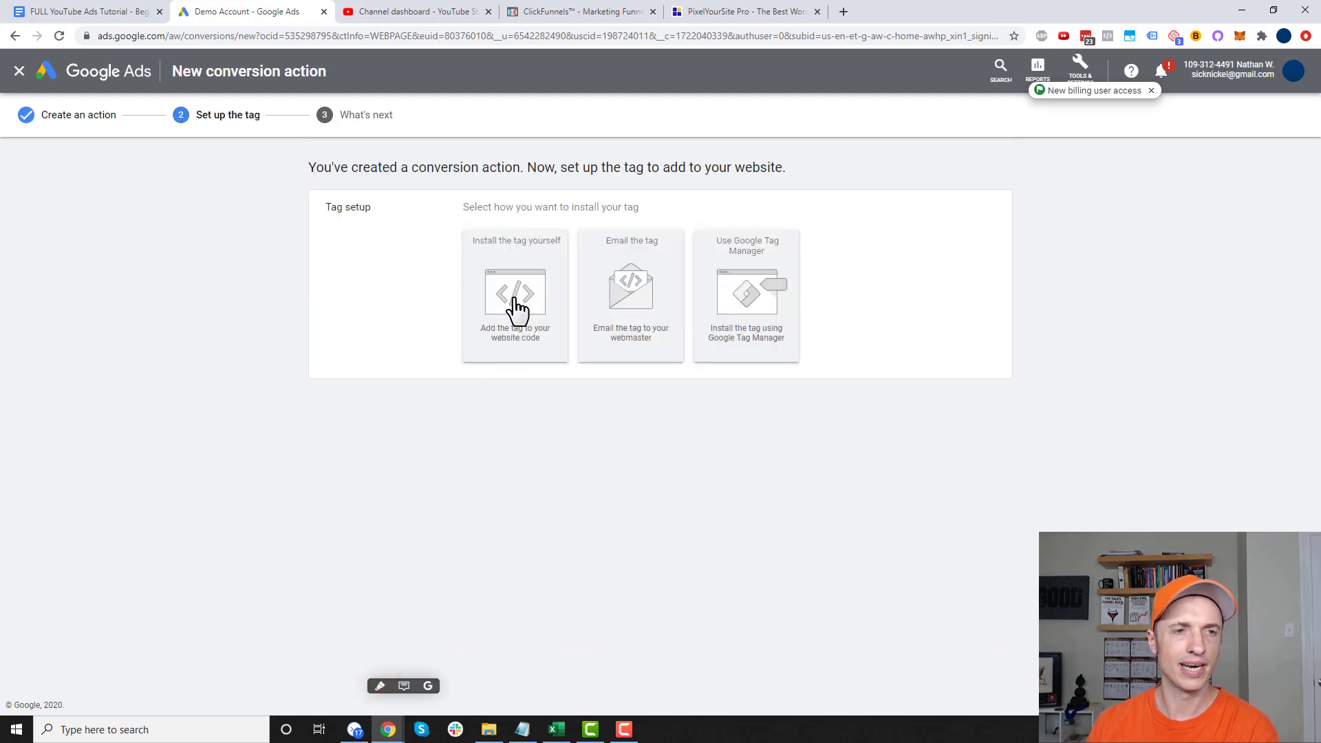
Step: Choose to install the tag yourself, review the global site tag instructions, and copy the complete global site tag code
left_click(516, 313)
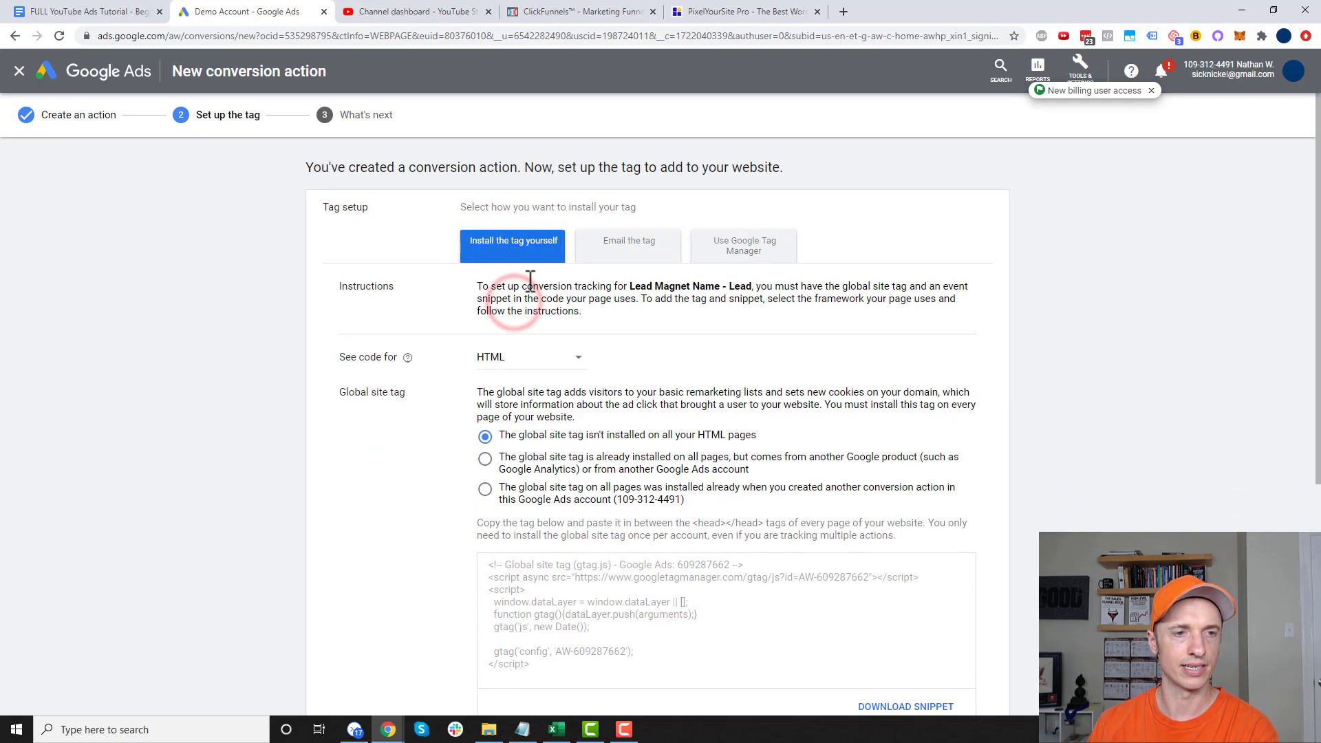
scroll(496, 322, "down", 2)
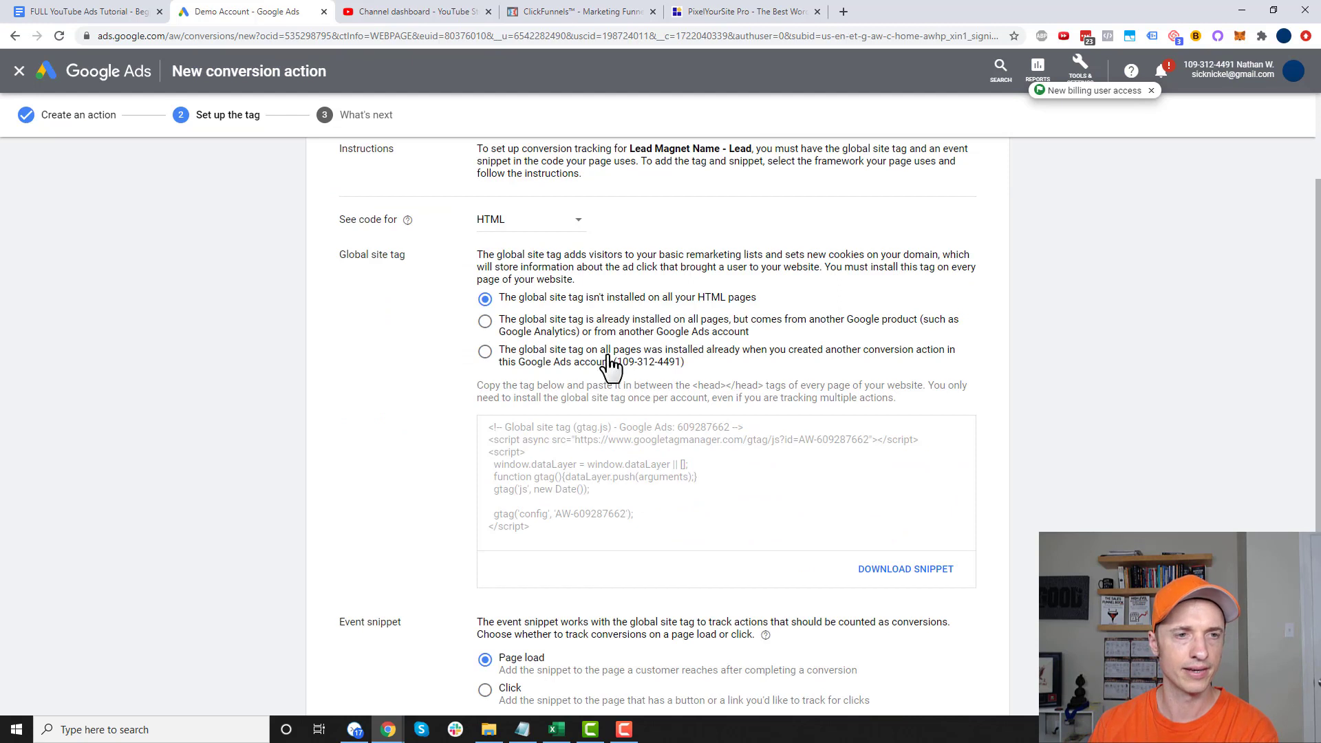
left_click_drag(342, 255, 412, 261)
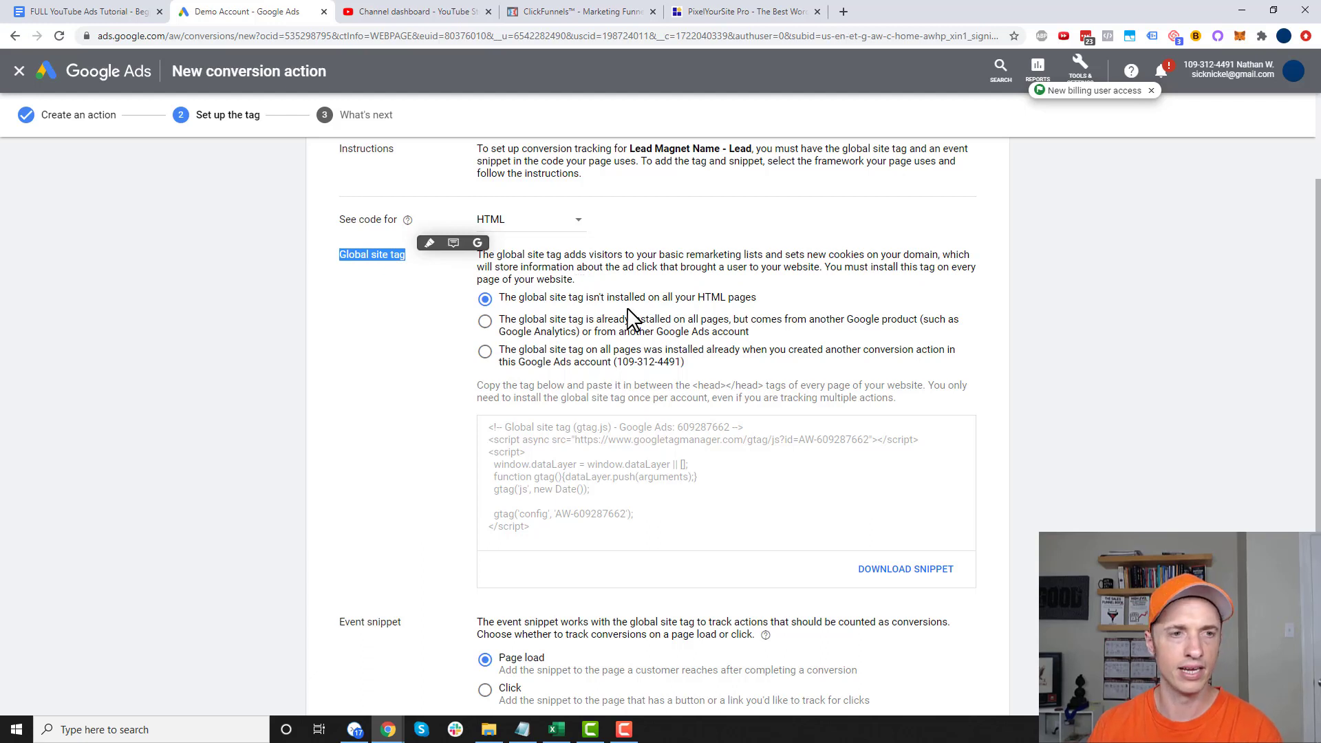
left_click_drag(825, 267, 988, 284)
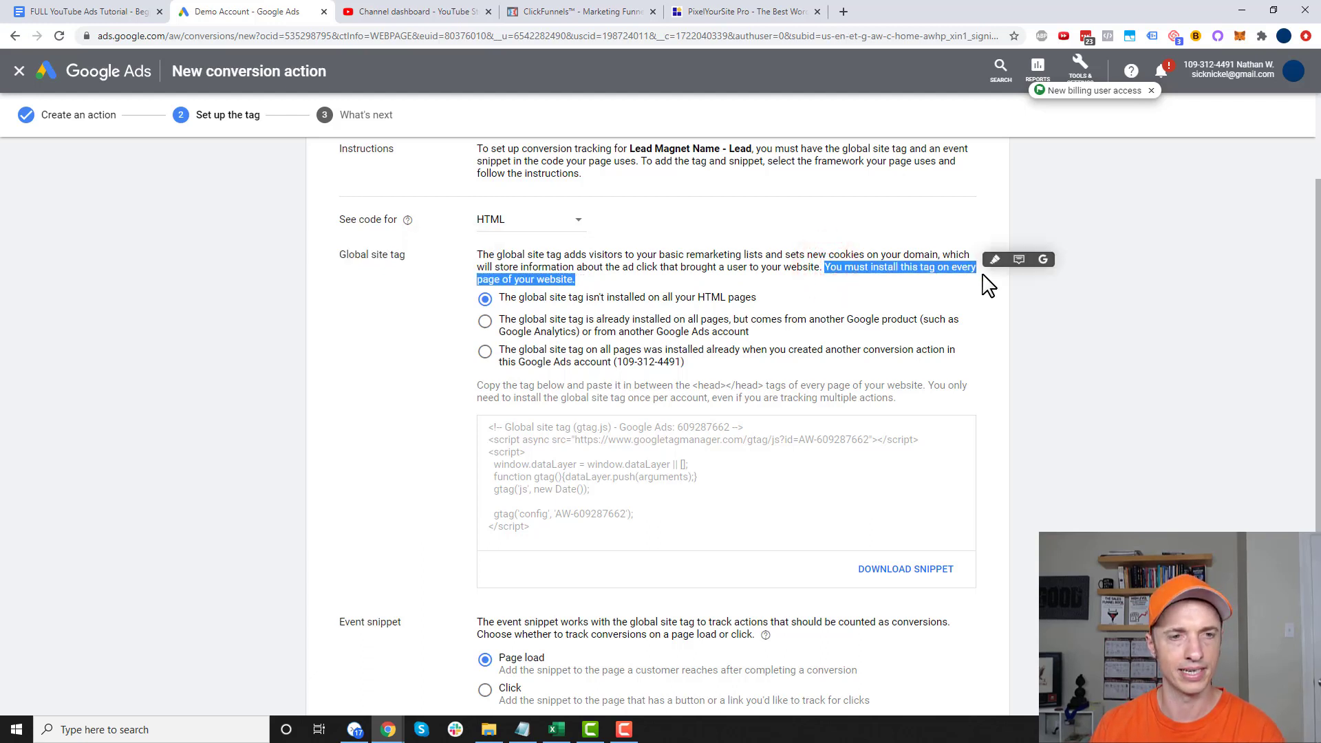
left_click(646, 508)
key("ctrl+c")
right_click(564, 471)
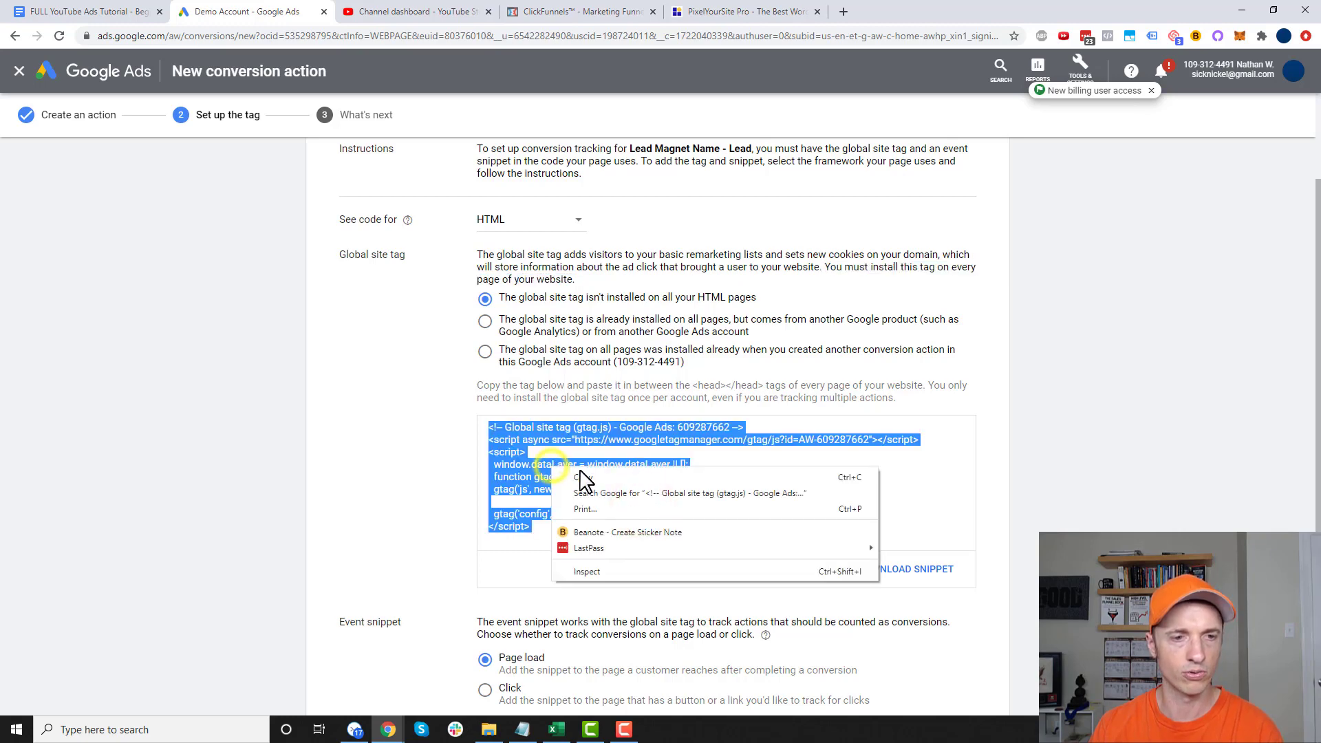
left_click(582, 479)
Step: Switch to ClickFunnels and open the demo funnel's settings, and check the tag placement instruction in Google Ads
left_click(582, 12)
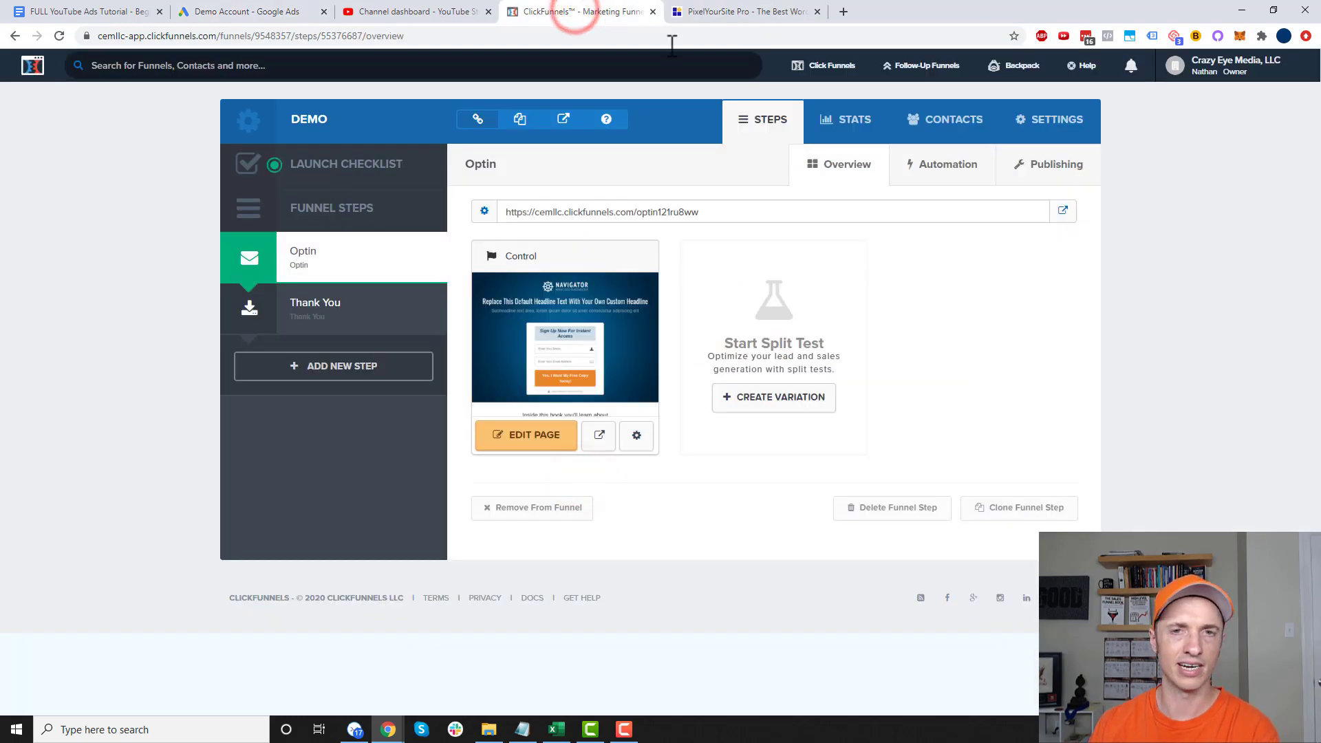
left_click(1085, 119)
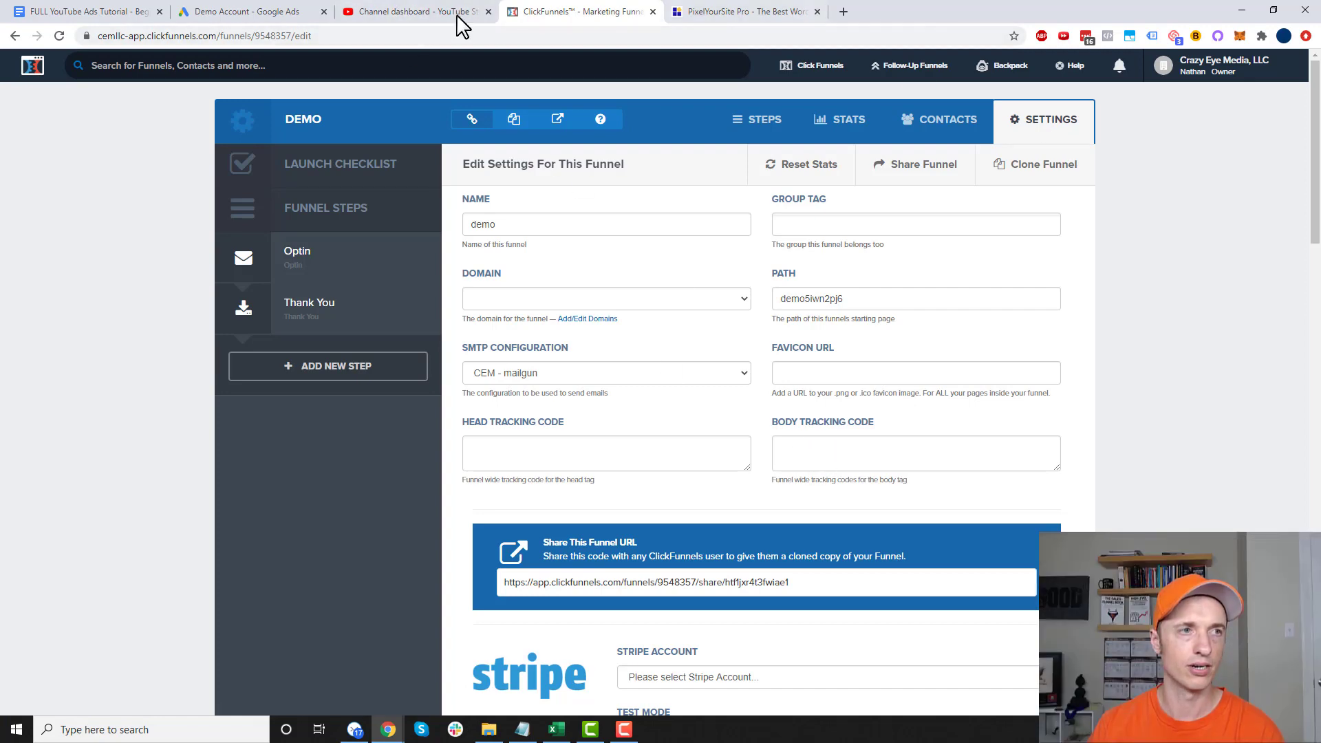
left_click(230, 14)
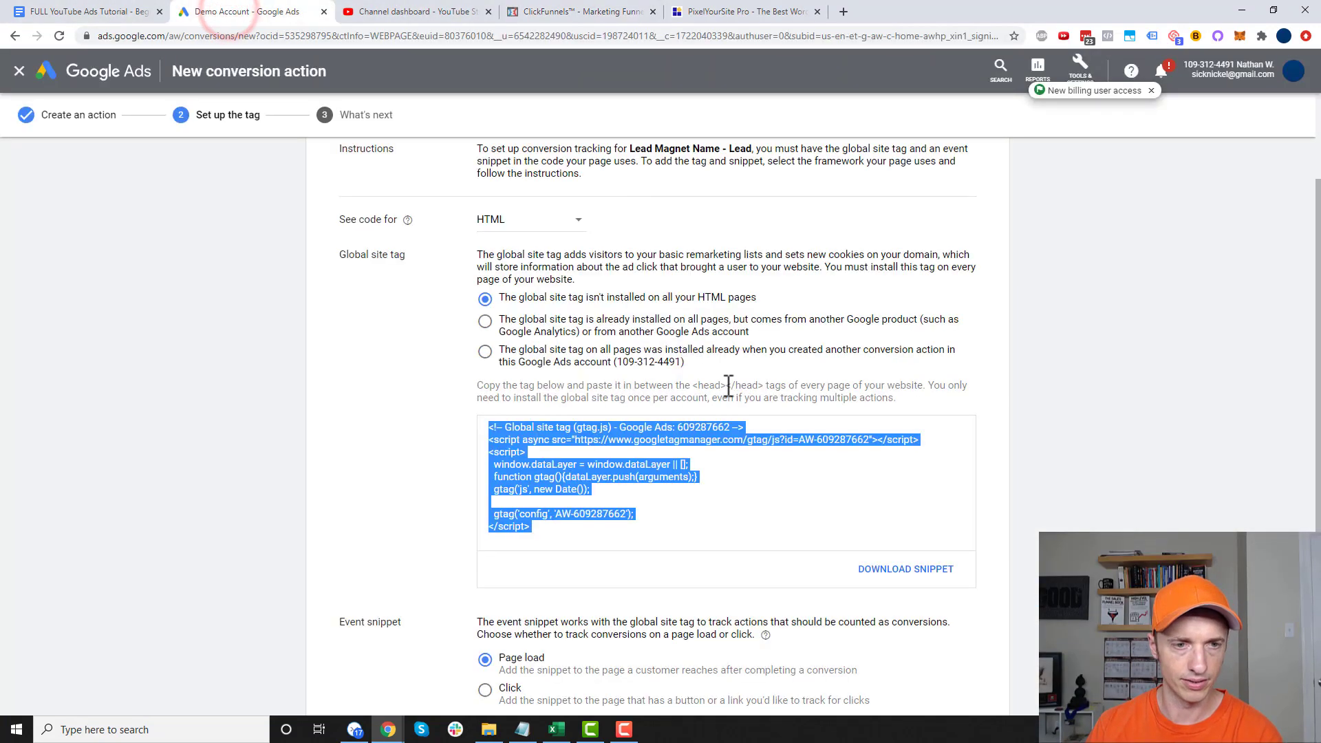
left_click_drag(694, 385, 765, 385)
Step: Paste the global site tag into the demo funnel's head tracking code in ClickFunnels and save the funnel settings
left_click(580, 12)
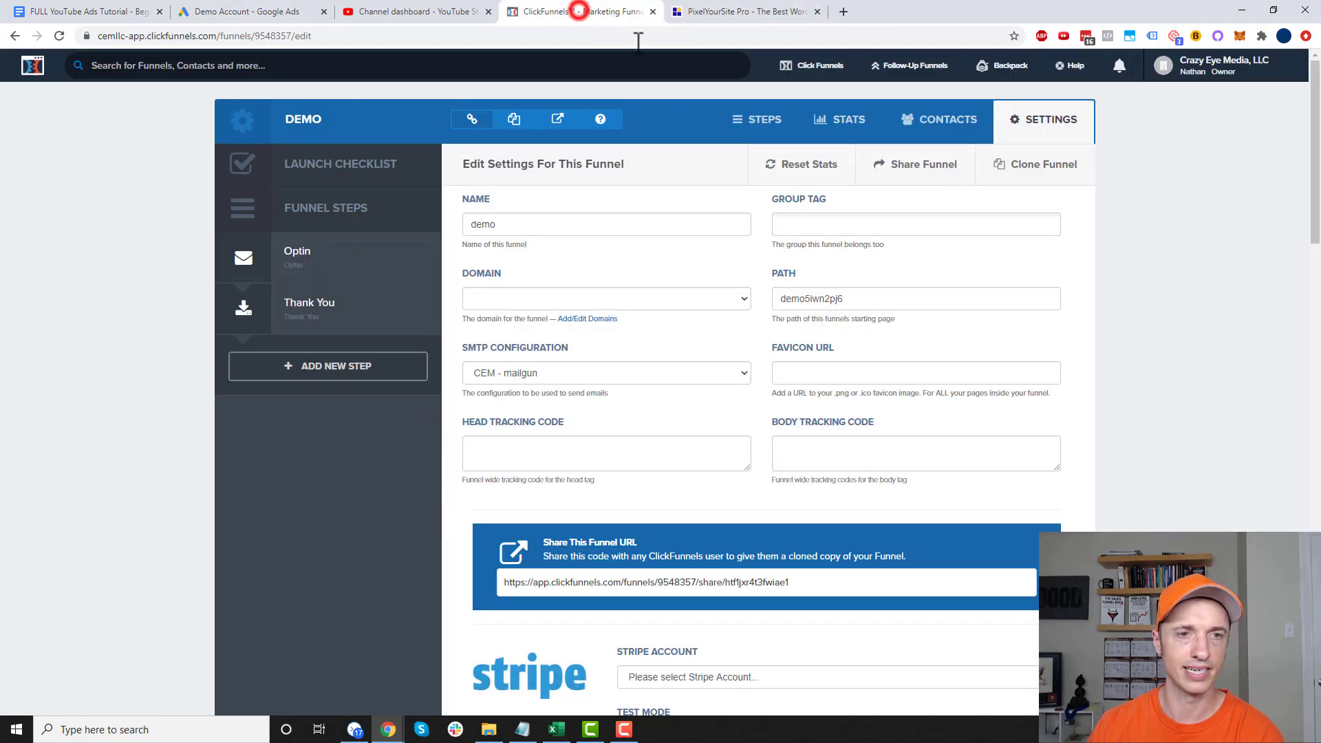
scroll(574, 435, "down", 1)
left_click(533, 377)
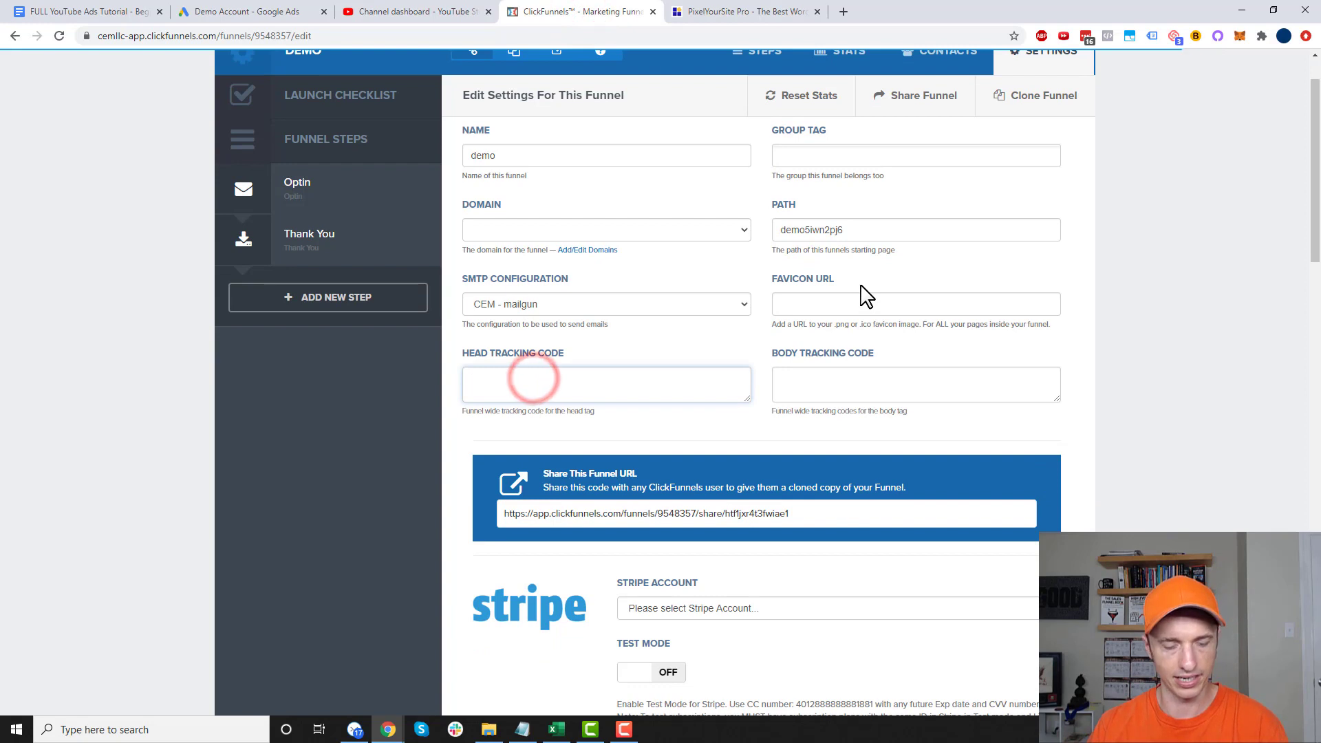
key("ctrl+v")
left_click_drag(747, 398, 773, 701)
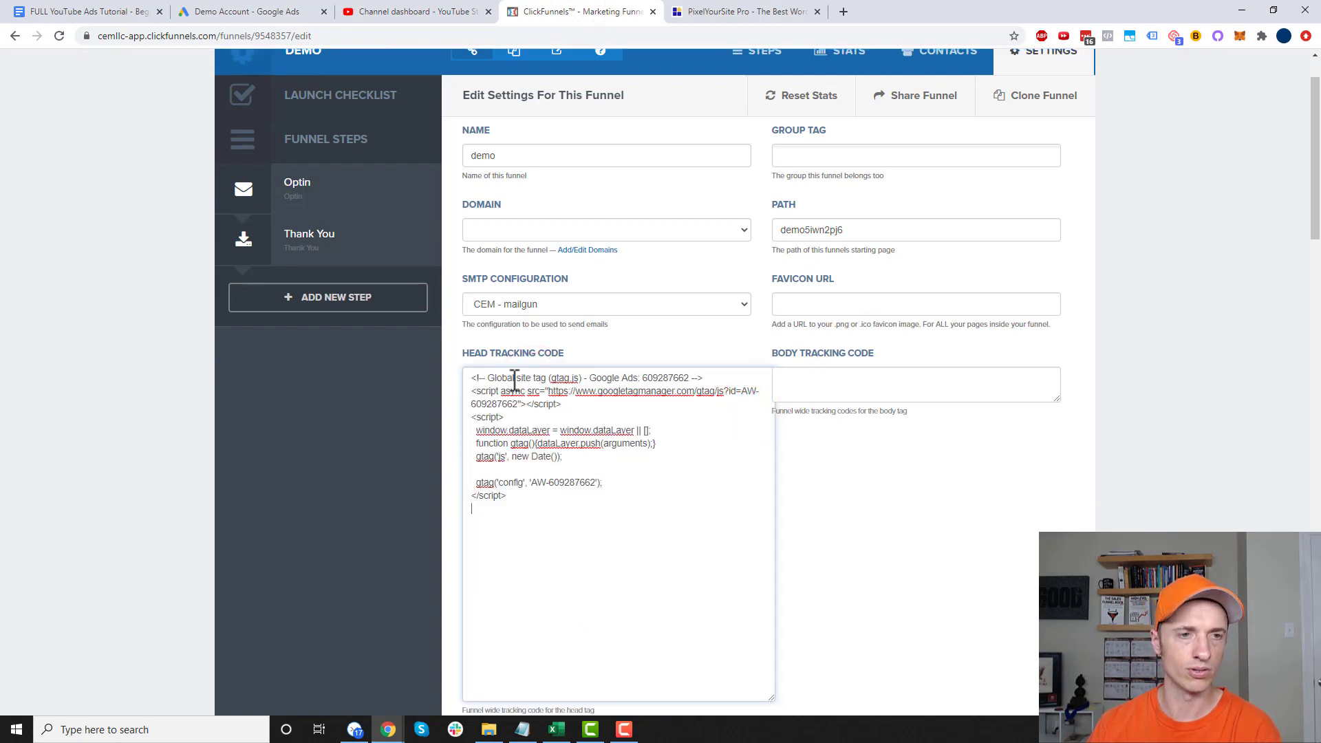
left_click_drag(489, 378, 584, 378)
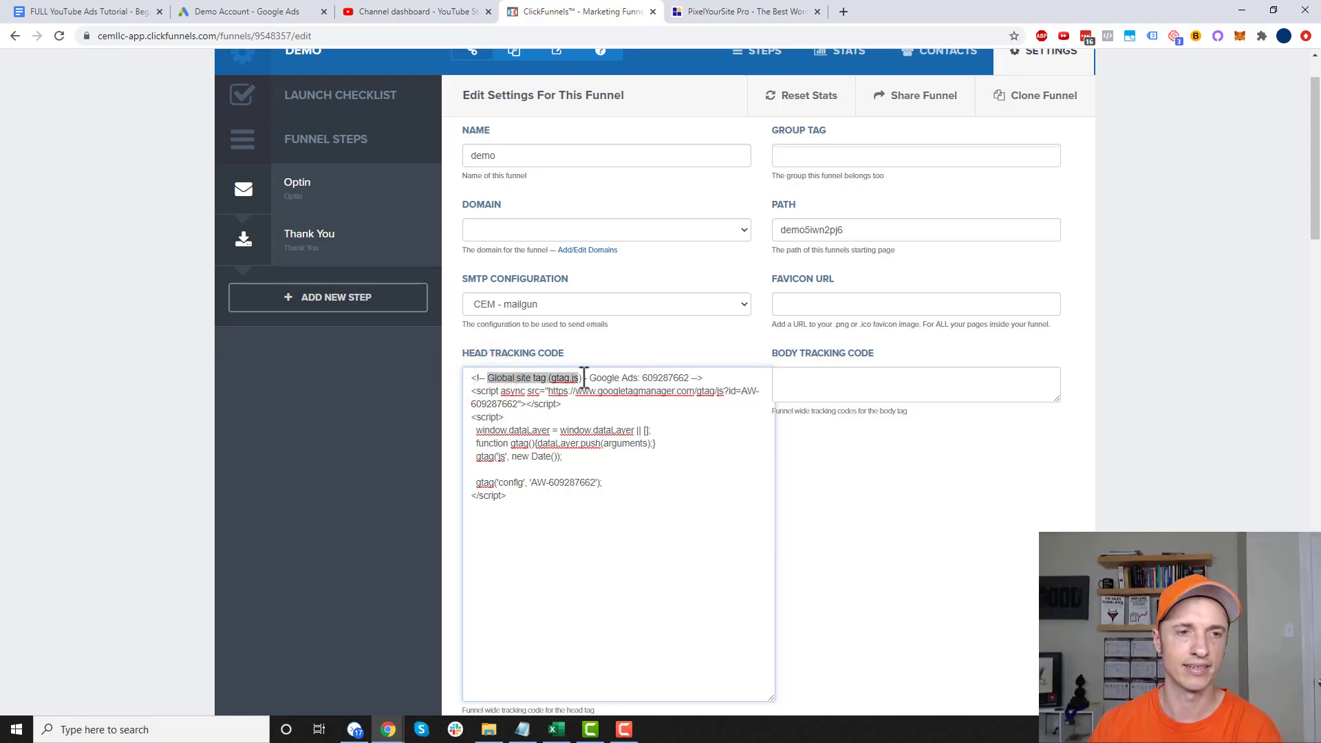
scroll(609, 454, "down", 18)
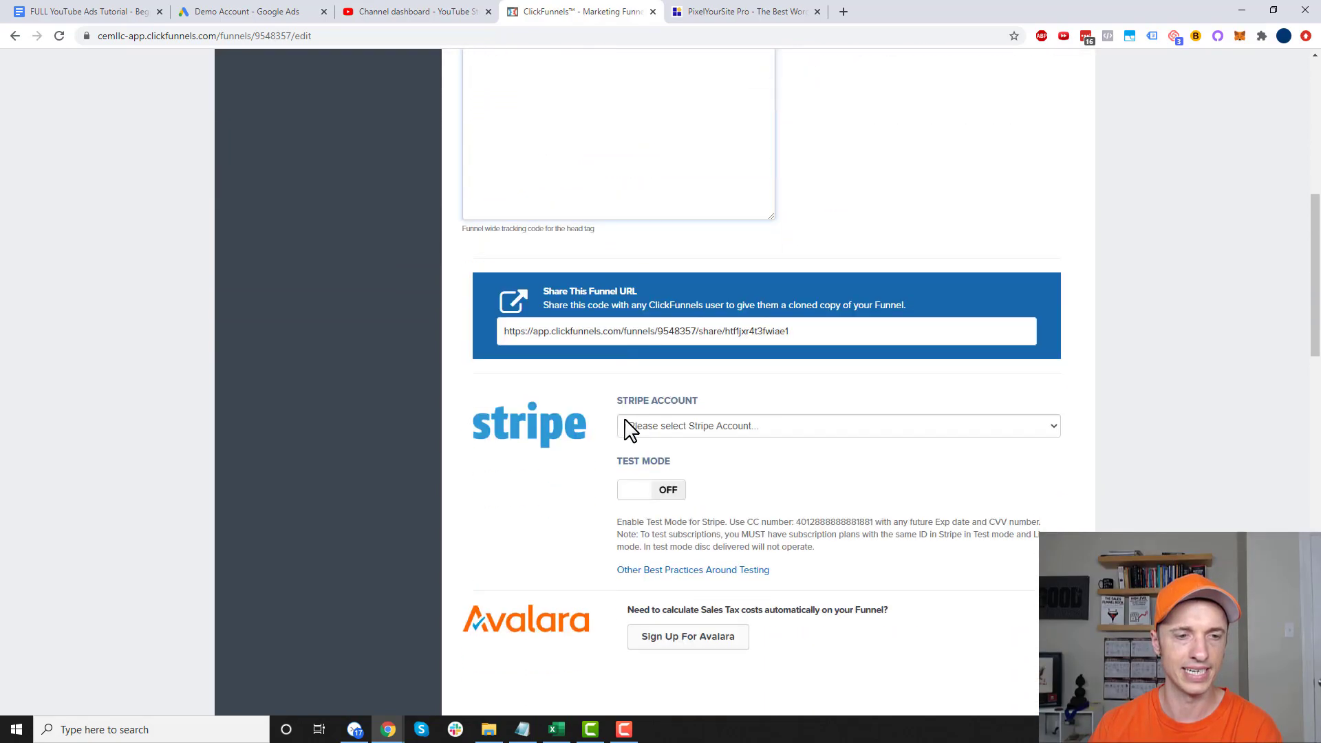
scroll(793, 463, "down", 1)
left_click(974, 598)
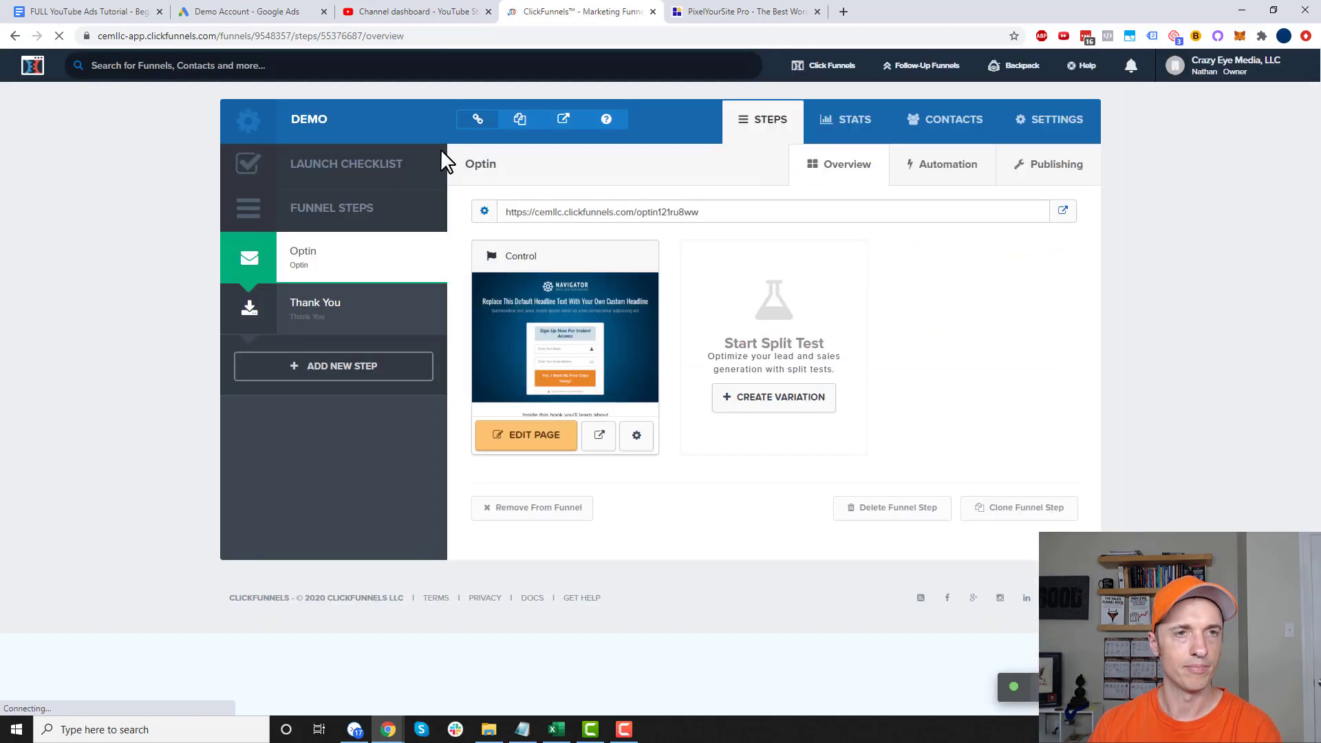
Step: Return to Google Ads and copy the page load event snippet for the Lead Magnet Name - Lead conversion
left_click(229, 12)
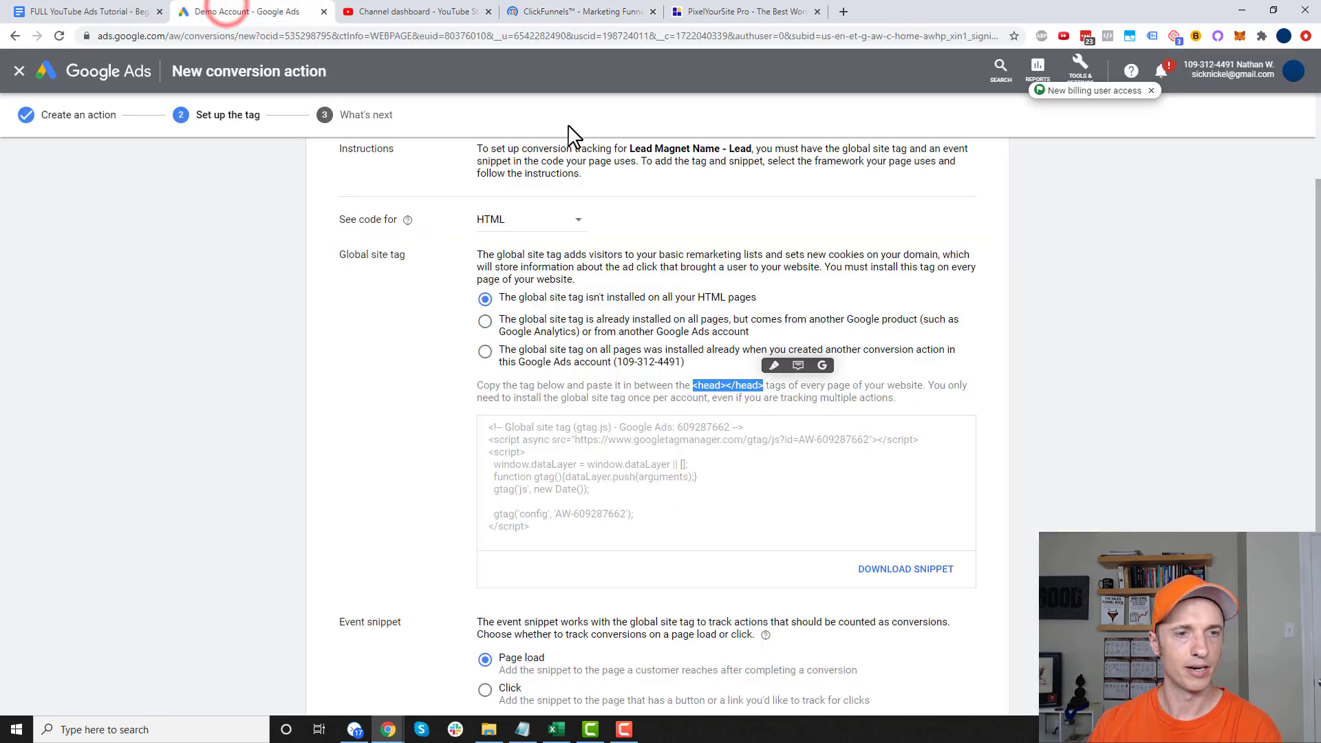
scroll(419, 320, "down", 4)
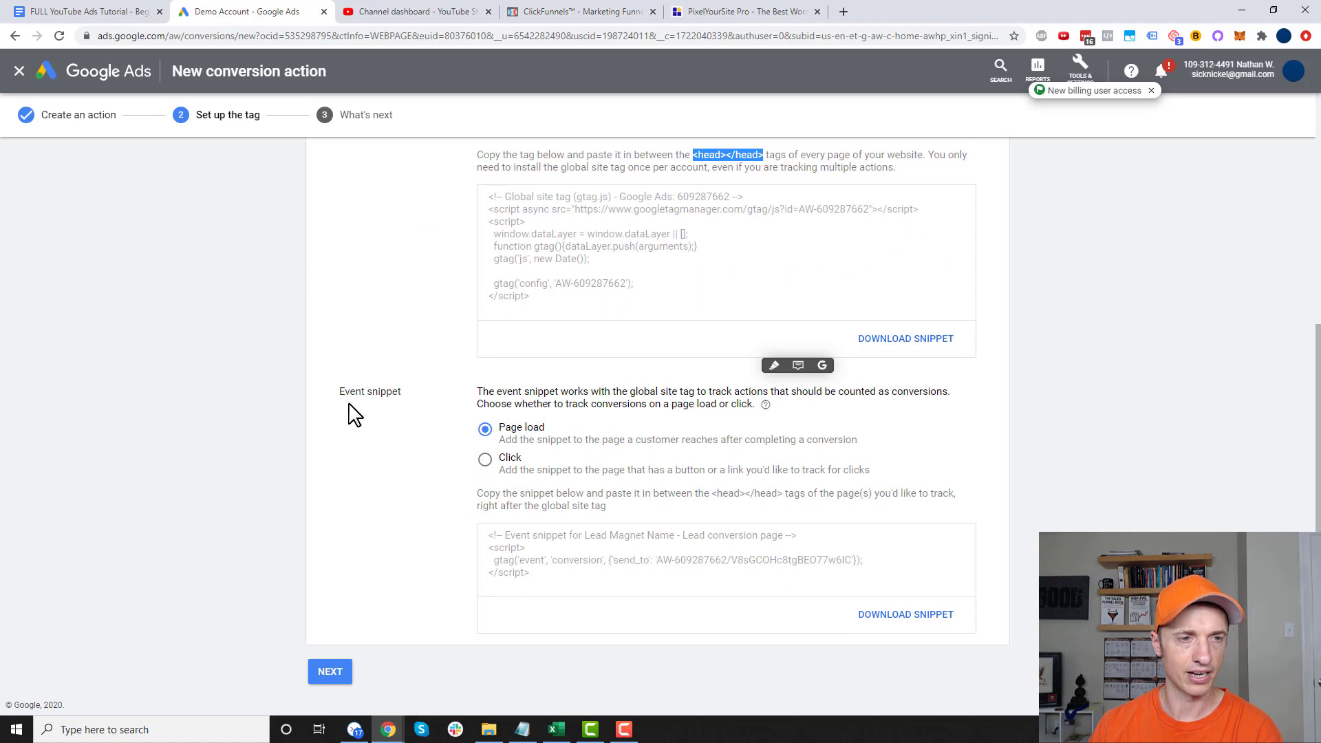
left_click_drag(341, 391, 457, 392)
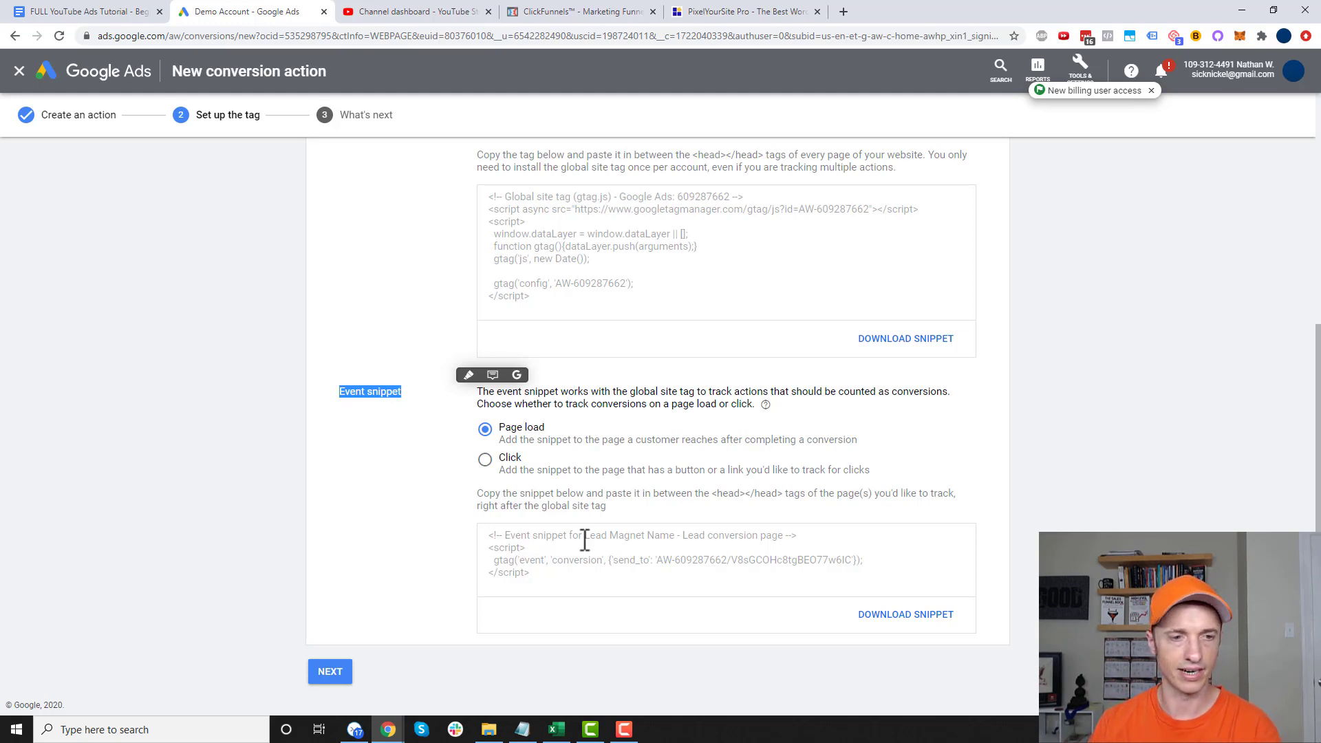
left_click(538, 577)
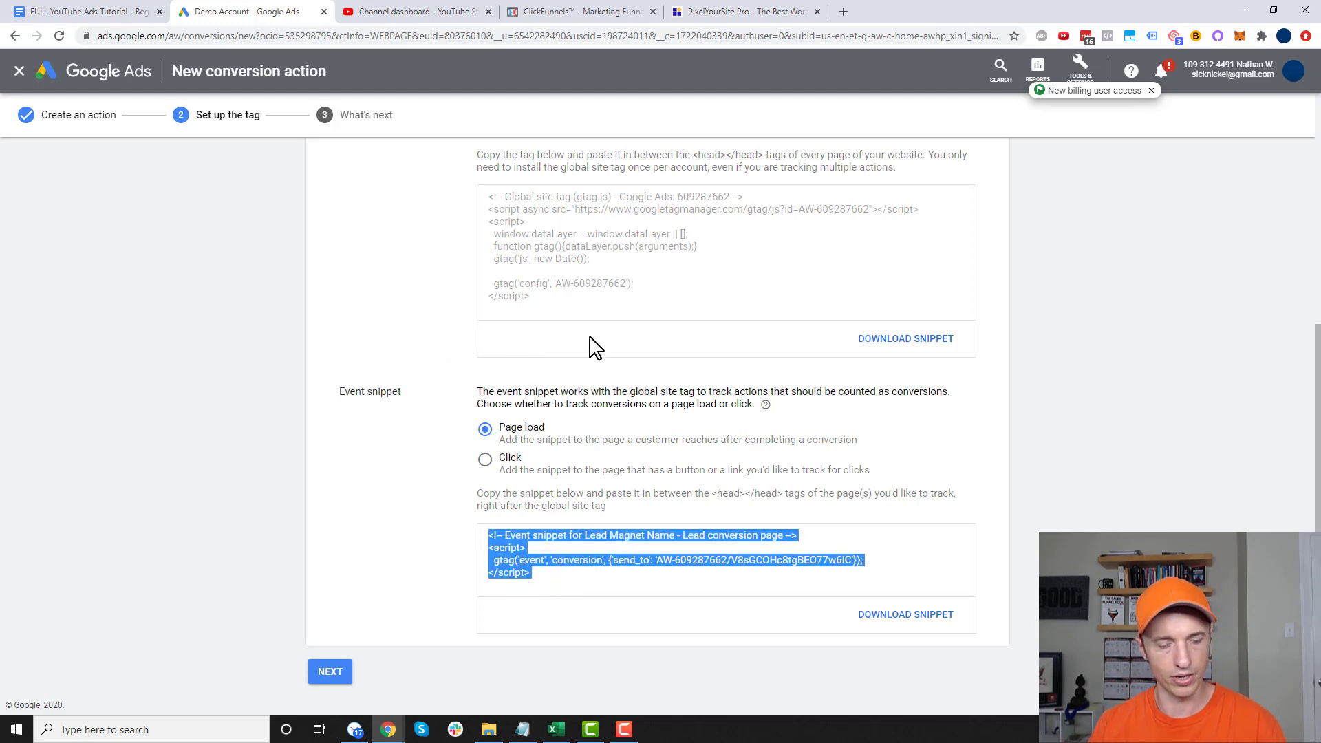
Step: Switch to ClickFunnels and open the header tracking code of the demo funnel's Thank You page in the page editor
left_click(566, 11)
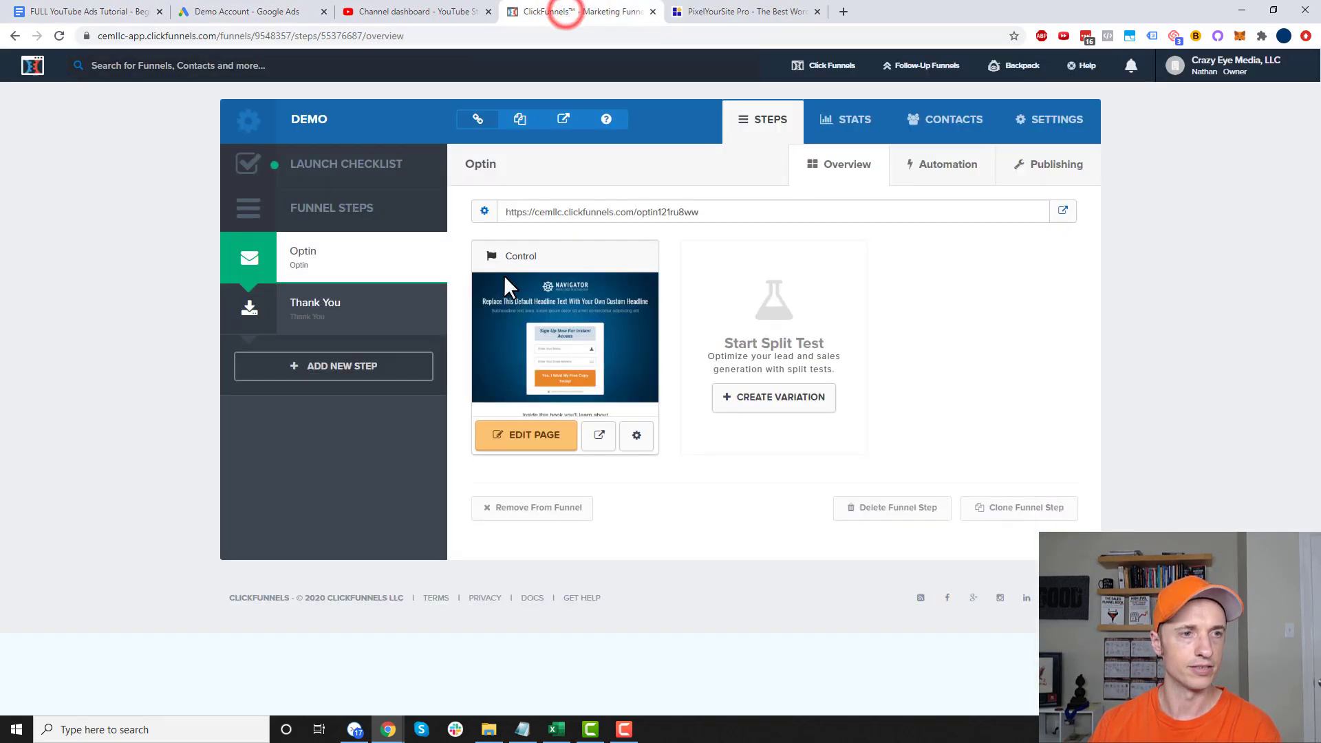
left_click(309, 315)
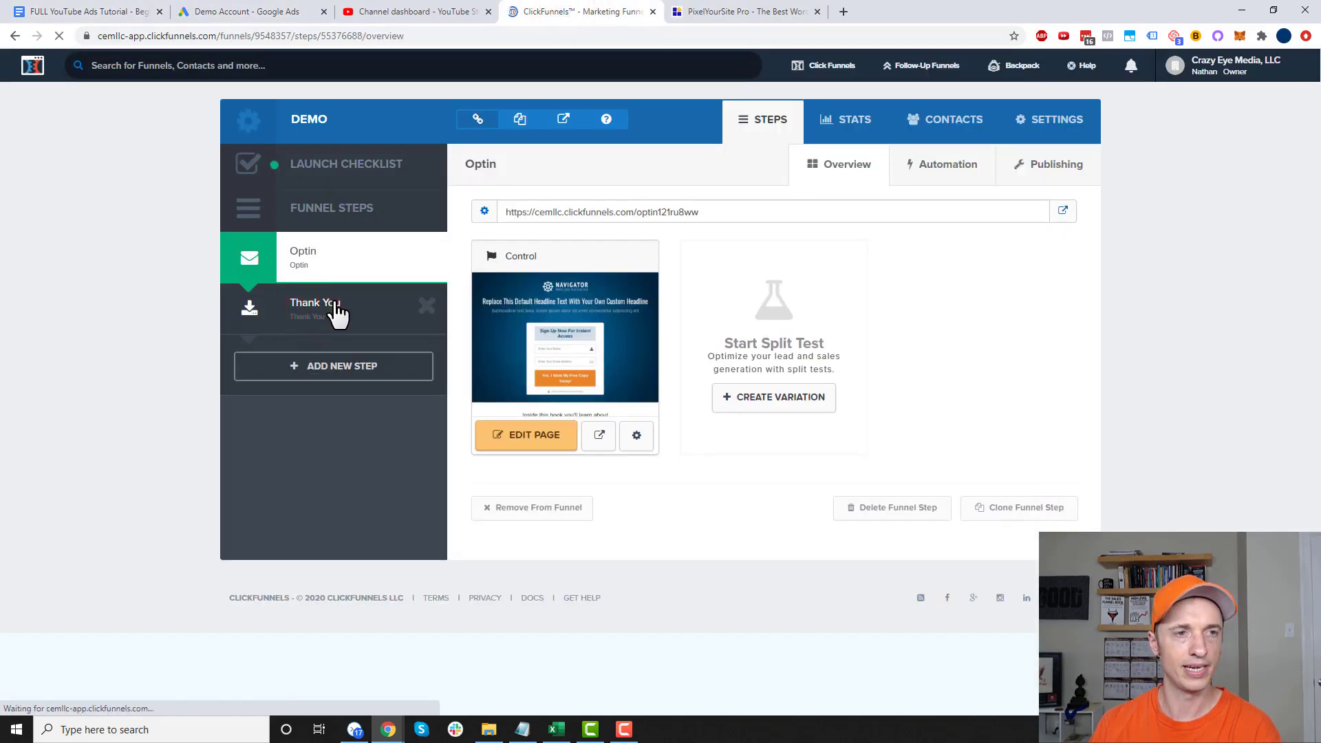
left_click(542, 437)
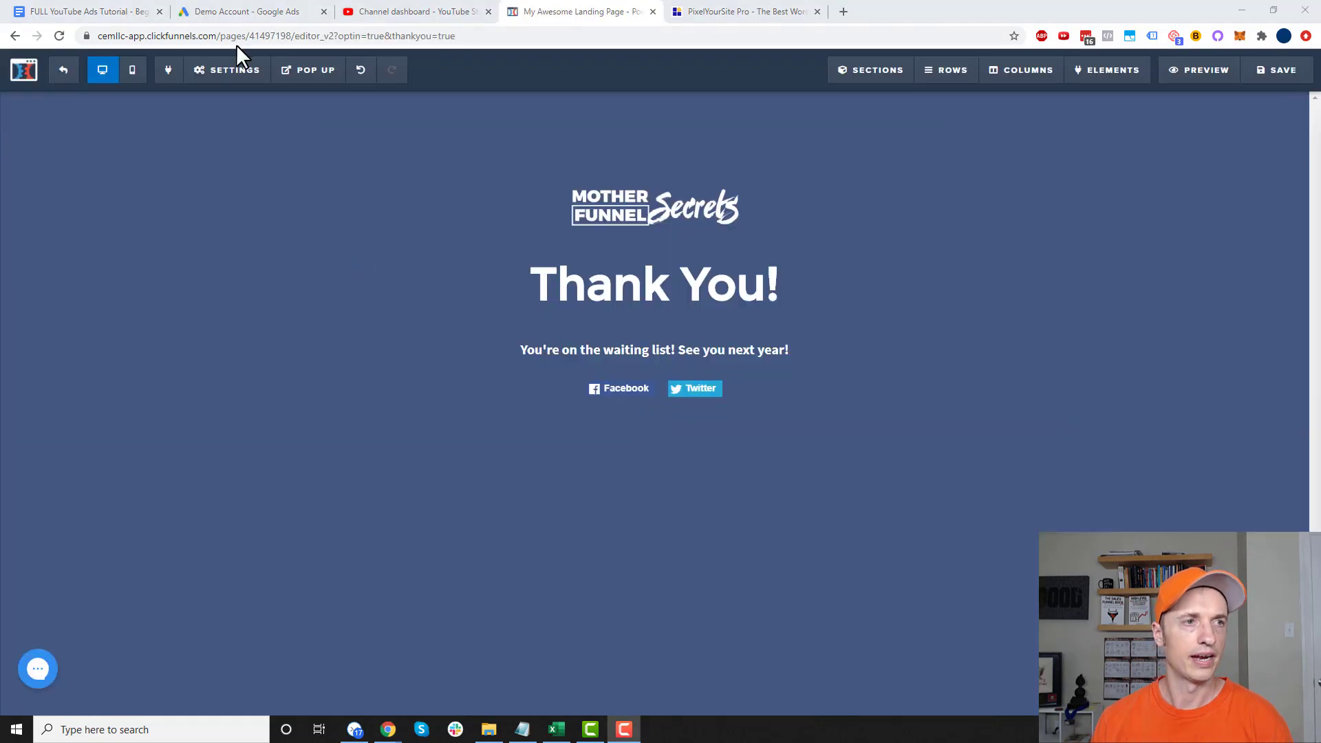
left_click(235, 69)
left_click(251, 155)
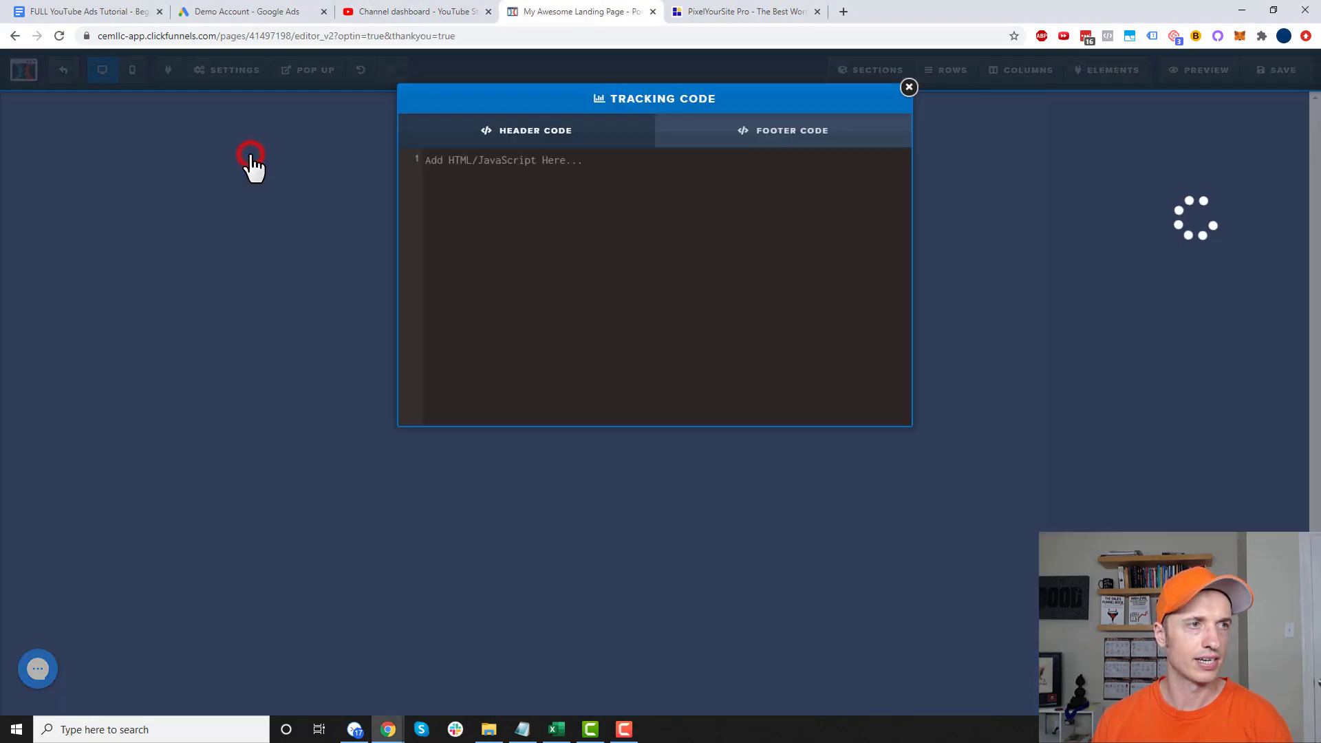
Step: Return to Google Ads, copy the Lead Magnet Name - Lead event snippet again, and check where it must be placed
left_click(241, 11)
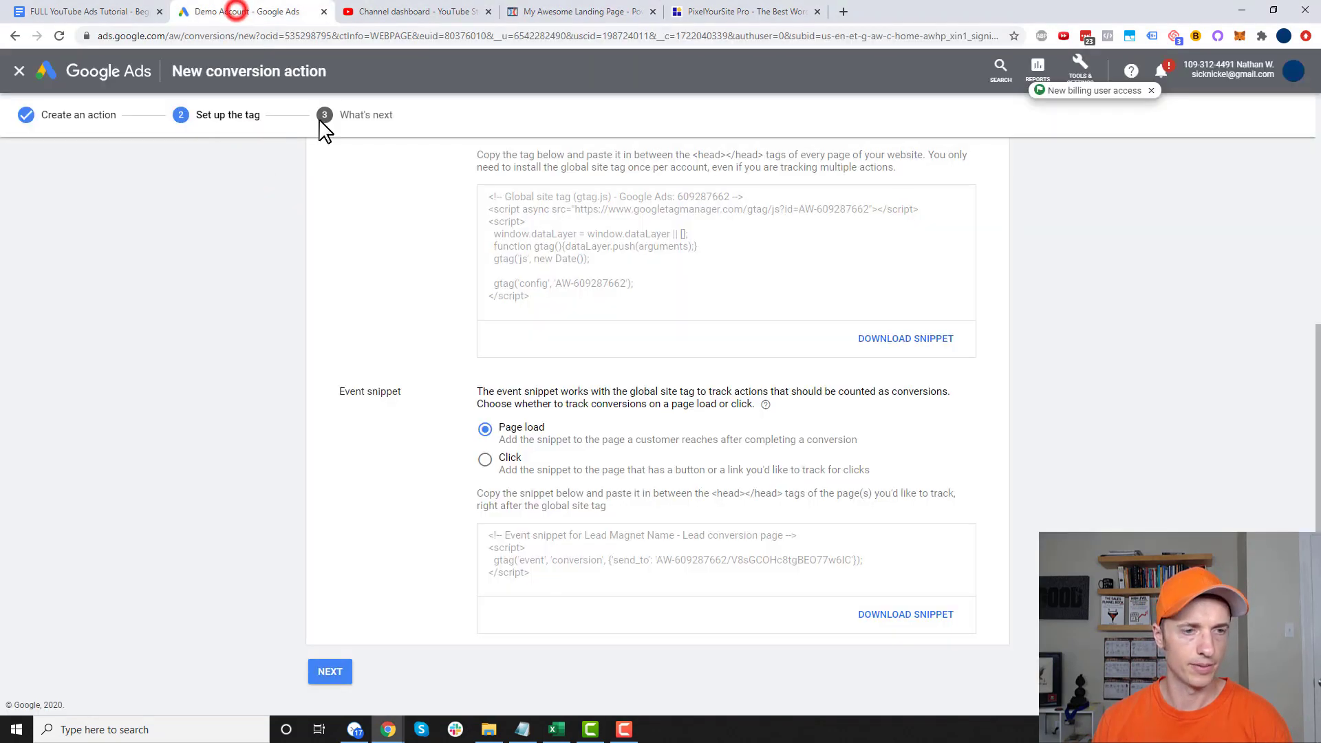
left_click(528, 576)
right_click(528, 569)
left_click(560, 569)
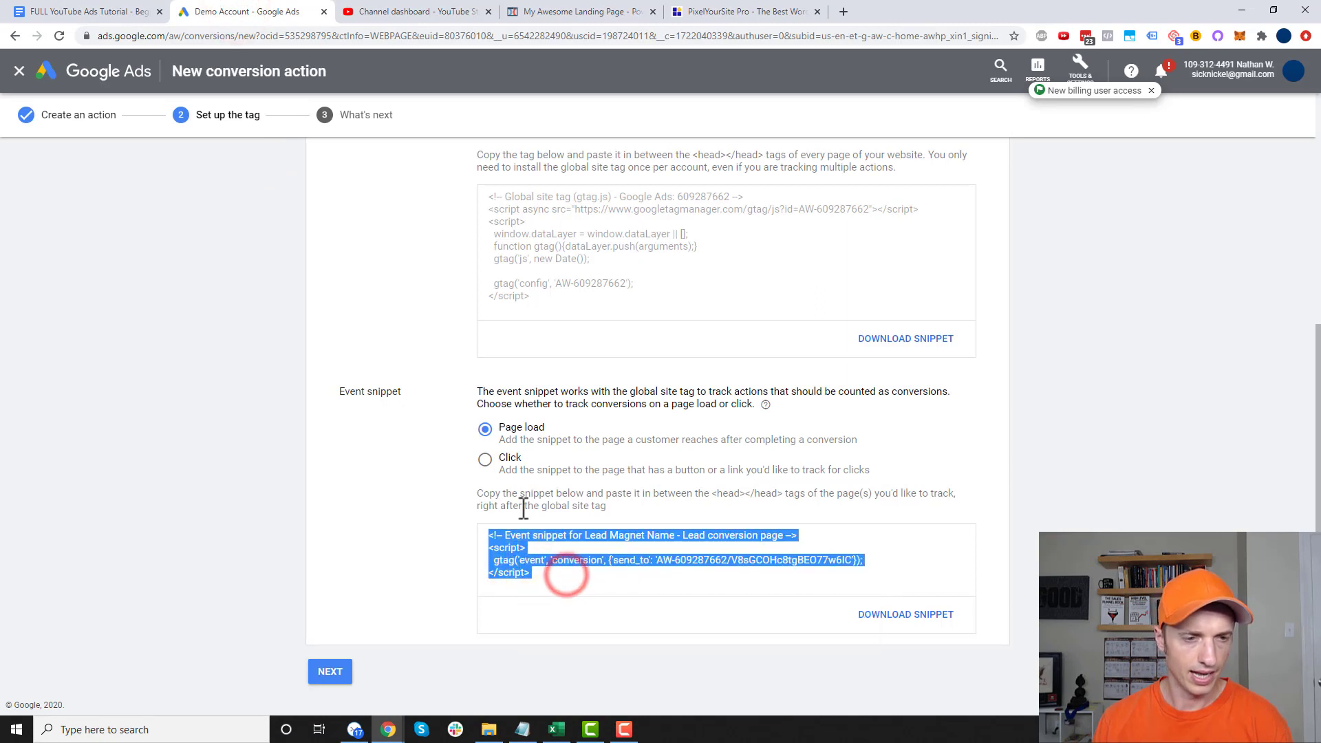
left_click_drag(714, 495, 912, 494)
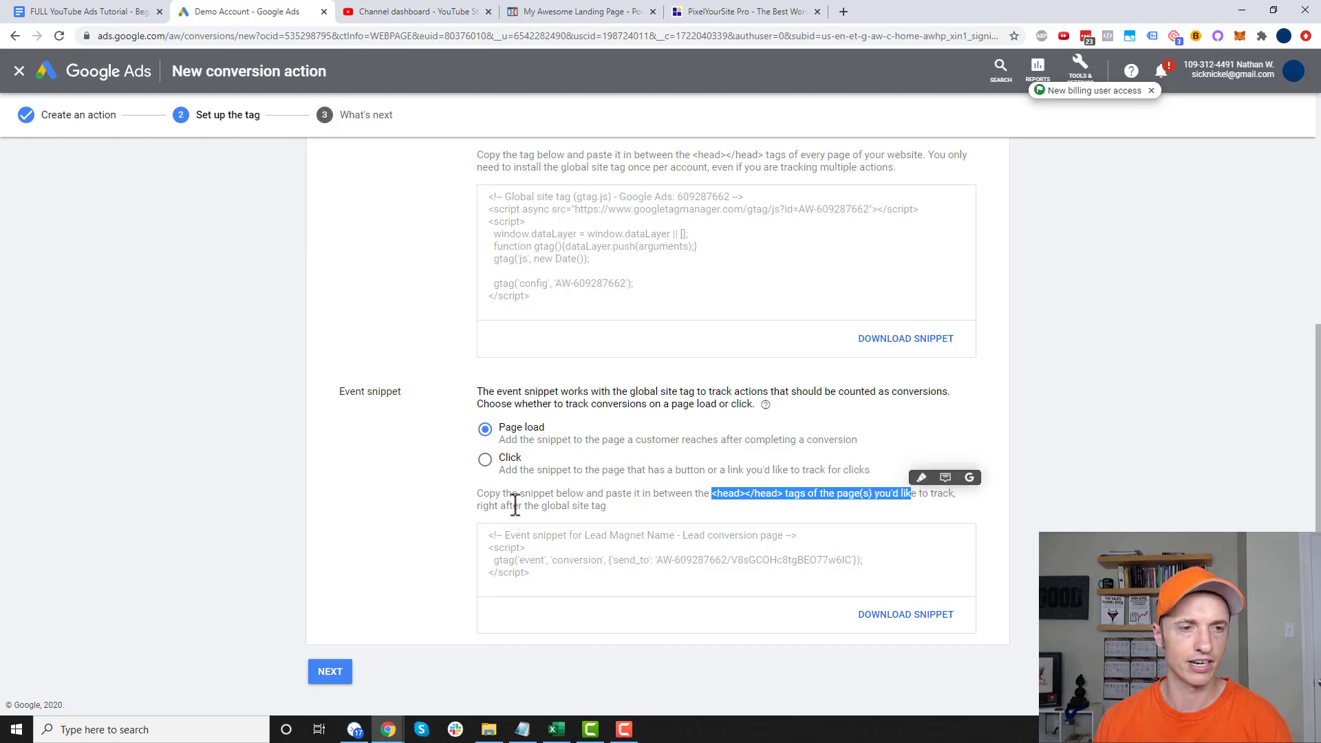
left_click_drag(520, 506, 660, 509)
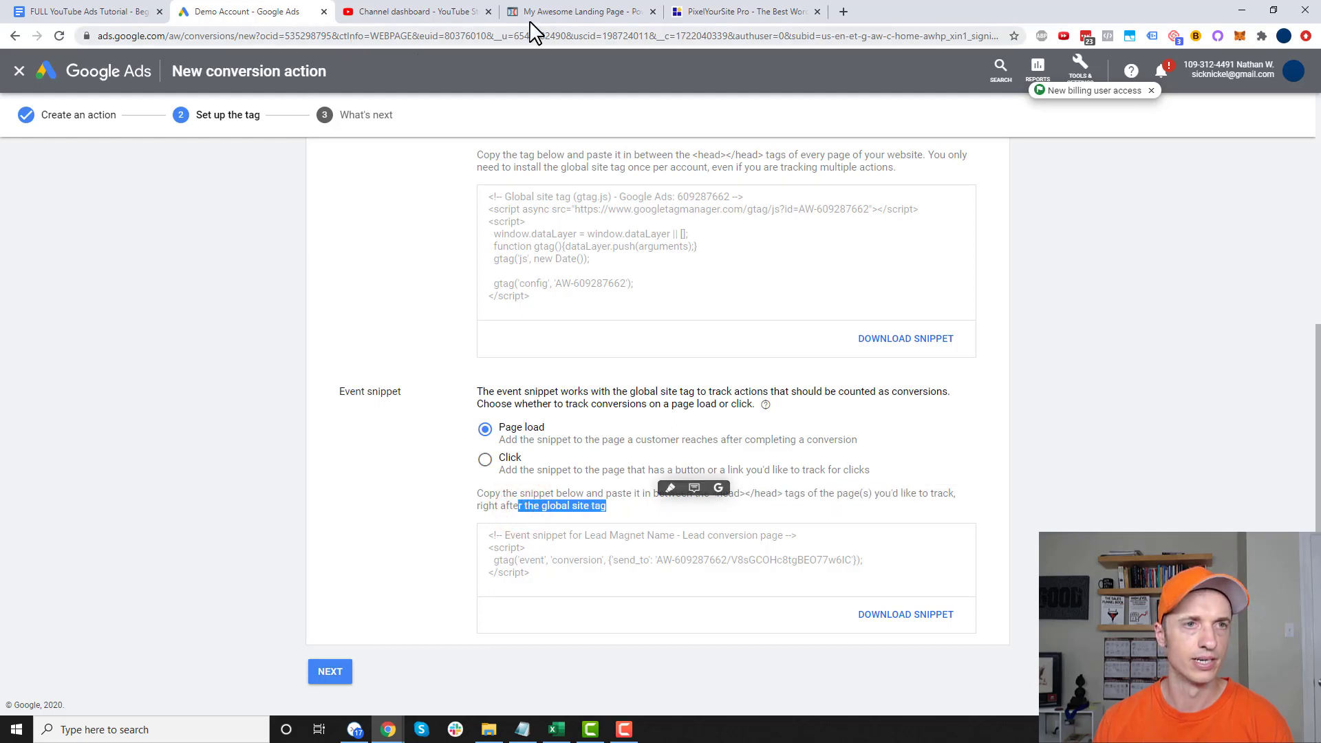
Step: Paste the event snippet into the Thank You page's header tracking code in ClickFunnels, save the page, and leave the editor
left_click(570, 16)
left_click(535, 194)
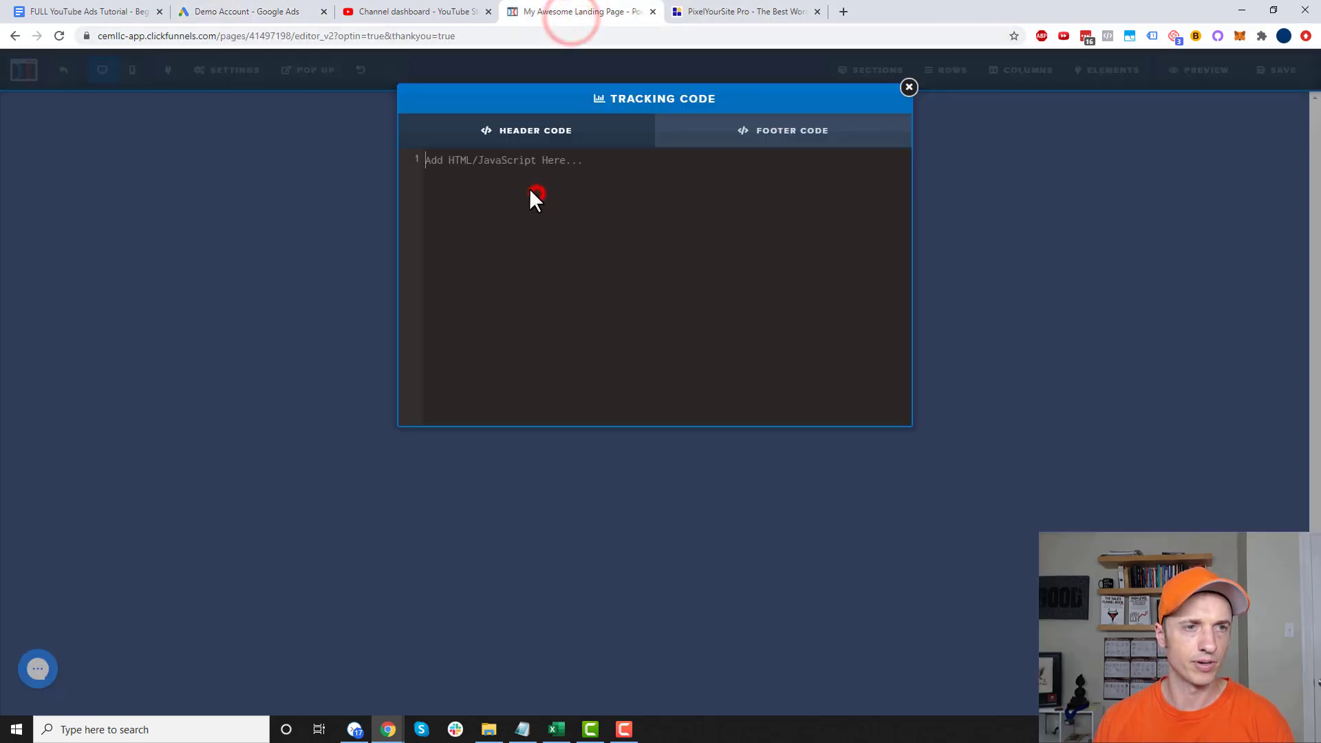
key("ctrl+v")
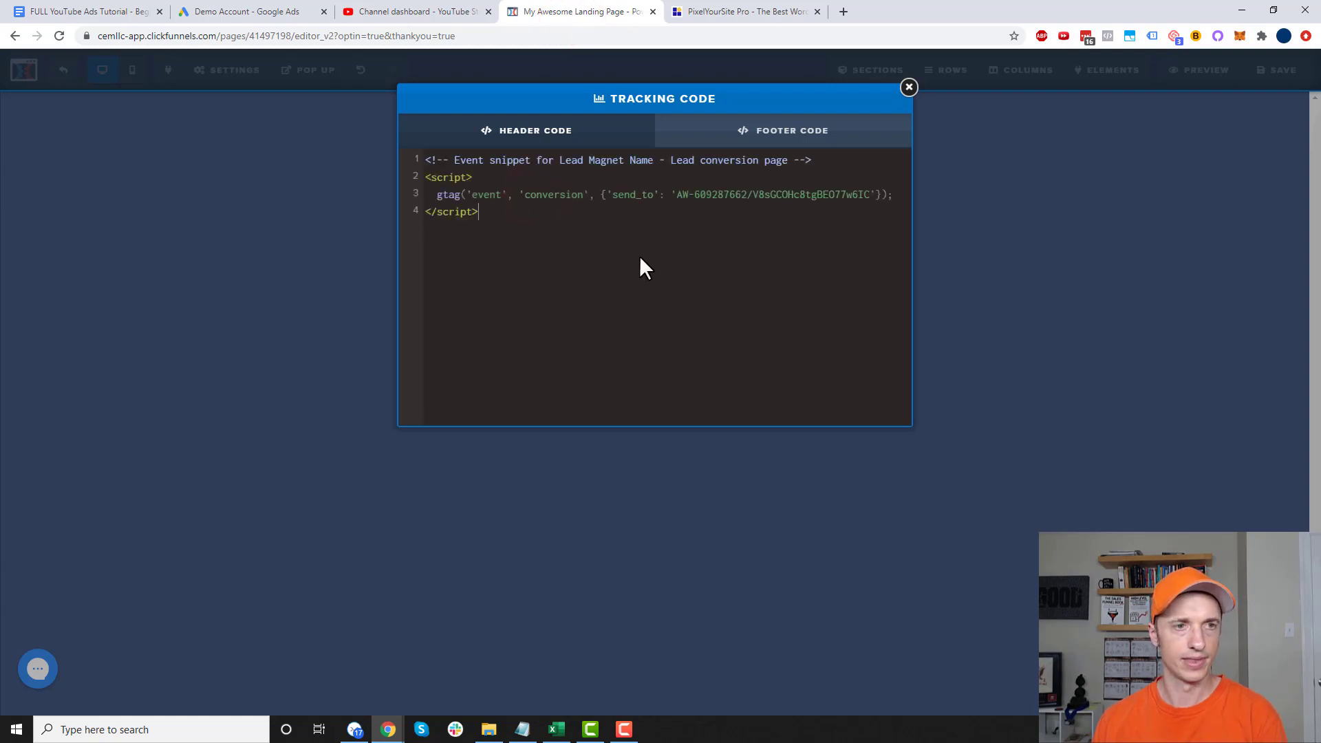
left_click(908, 88)
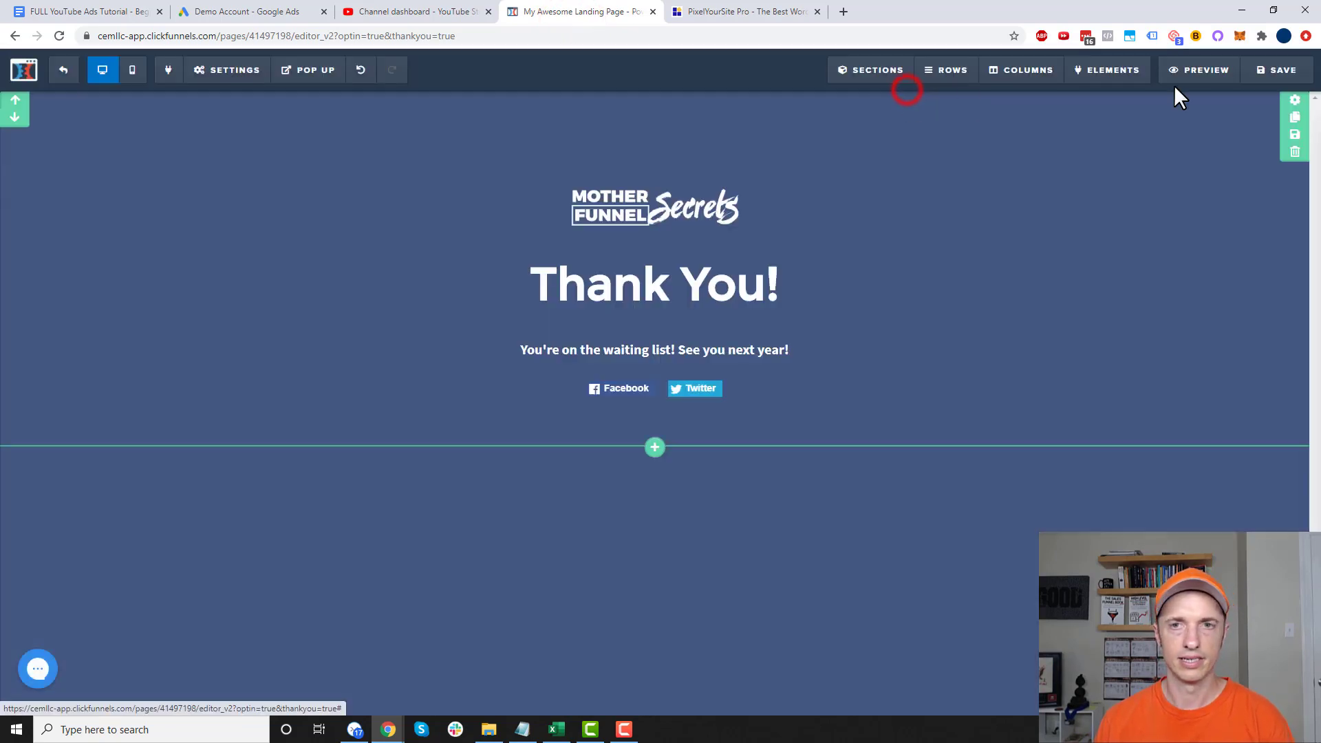
left_click(1281, 70)
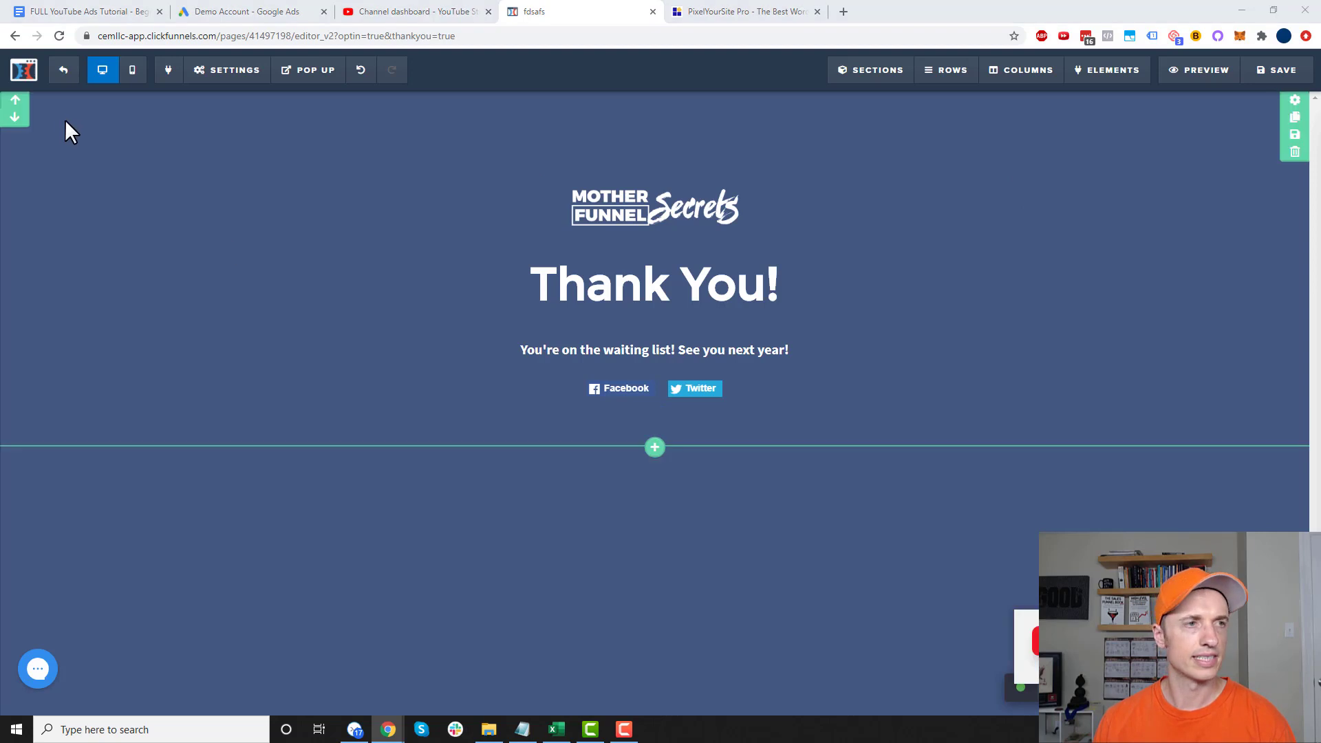
left_click(64, 72)
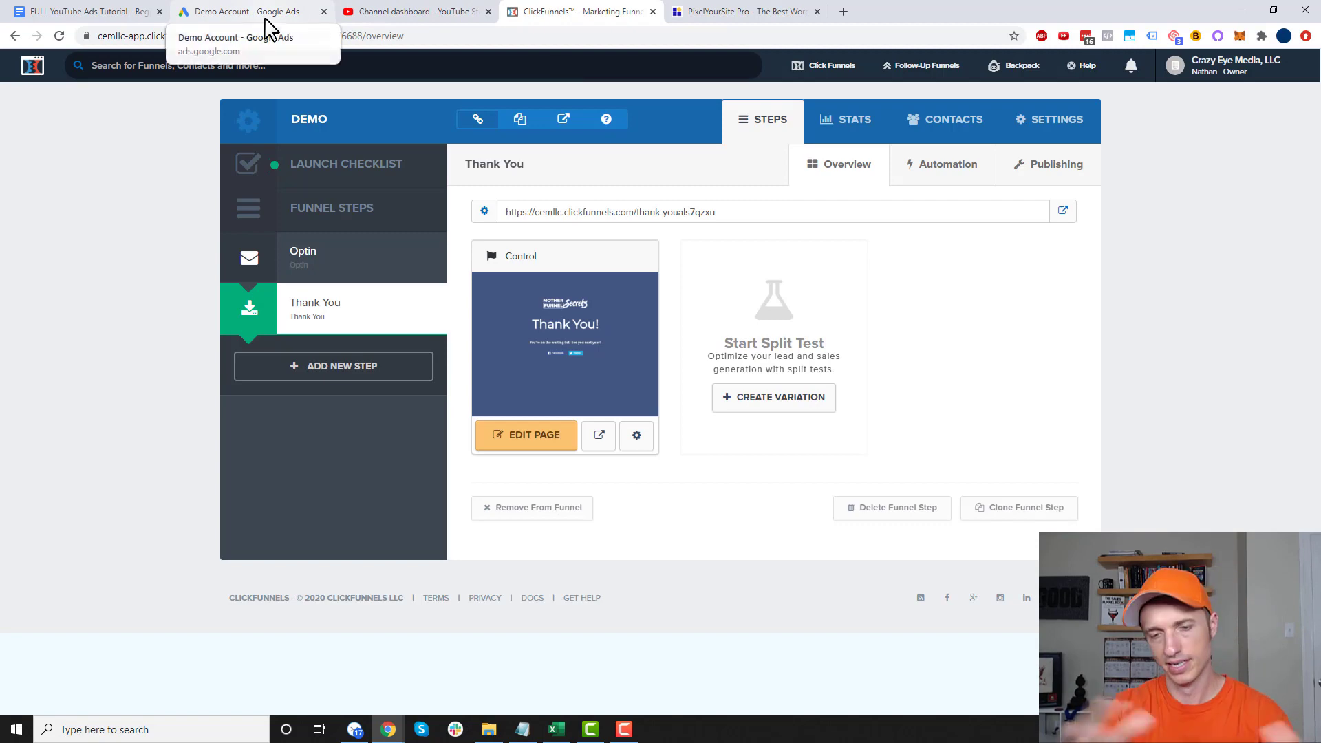
Step: Switch to the tutorial outline in Google Docs and review the Conversion Tracking and Audience Sources items
left_click(77, 14)
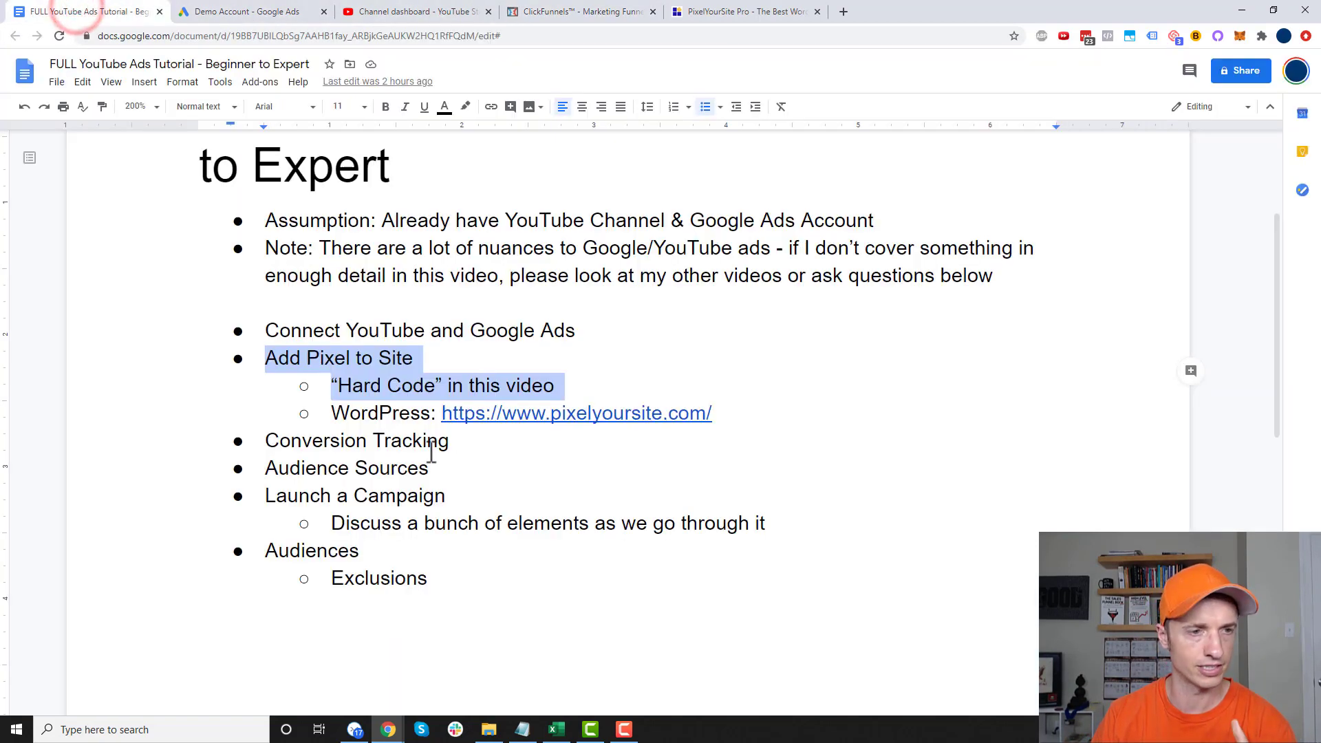
left_click_drag(271, 440, 467, 443)
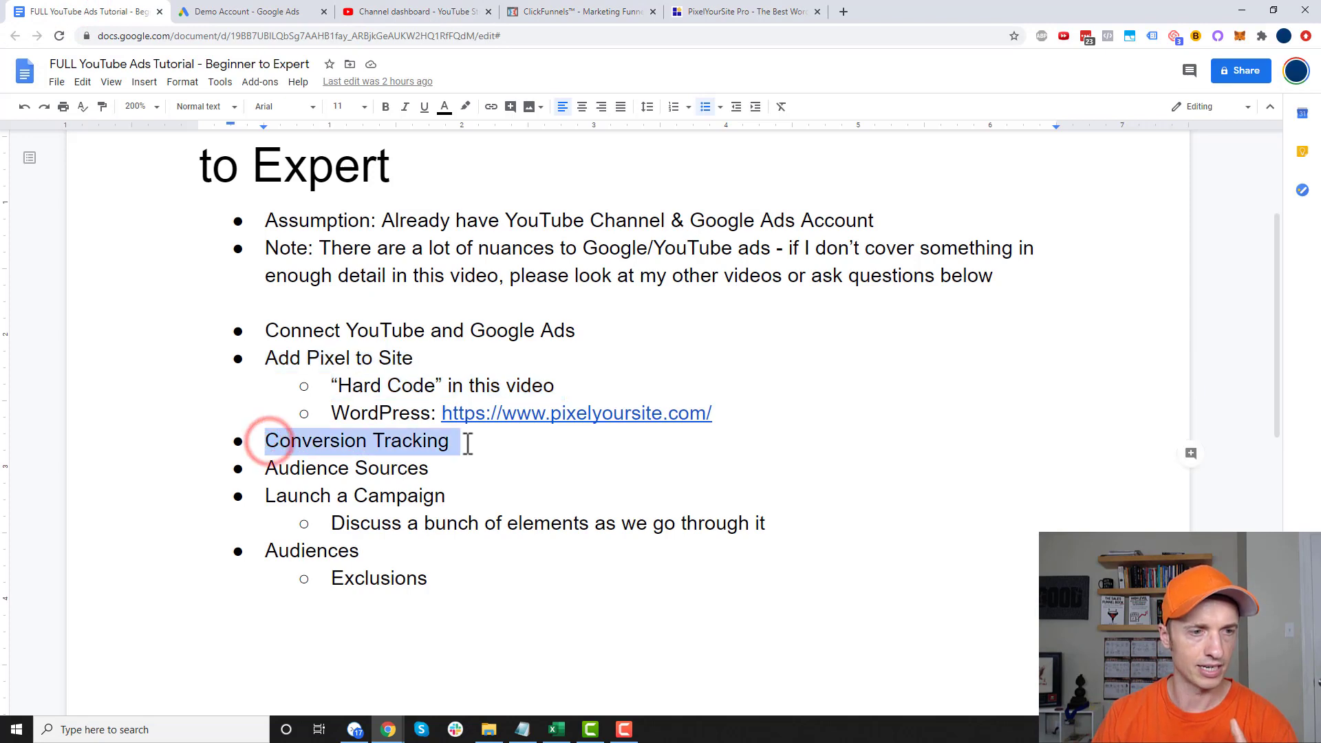
left_click_drag(272, 470, 429, 473)
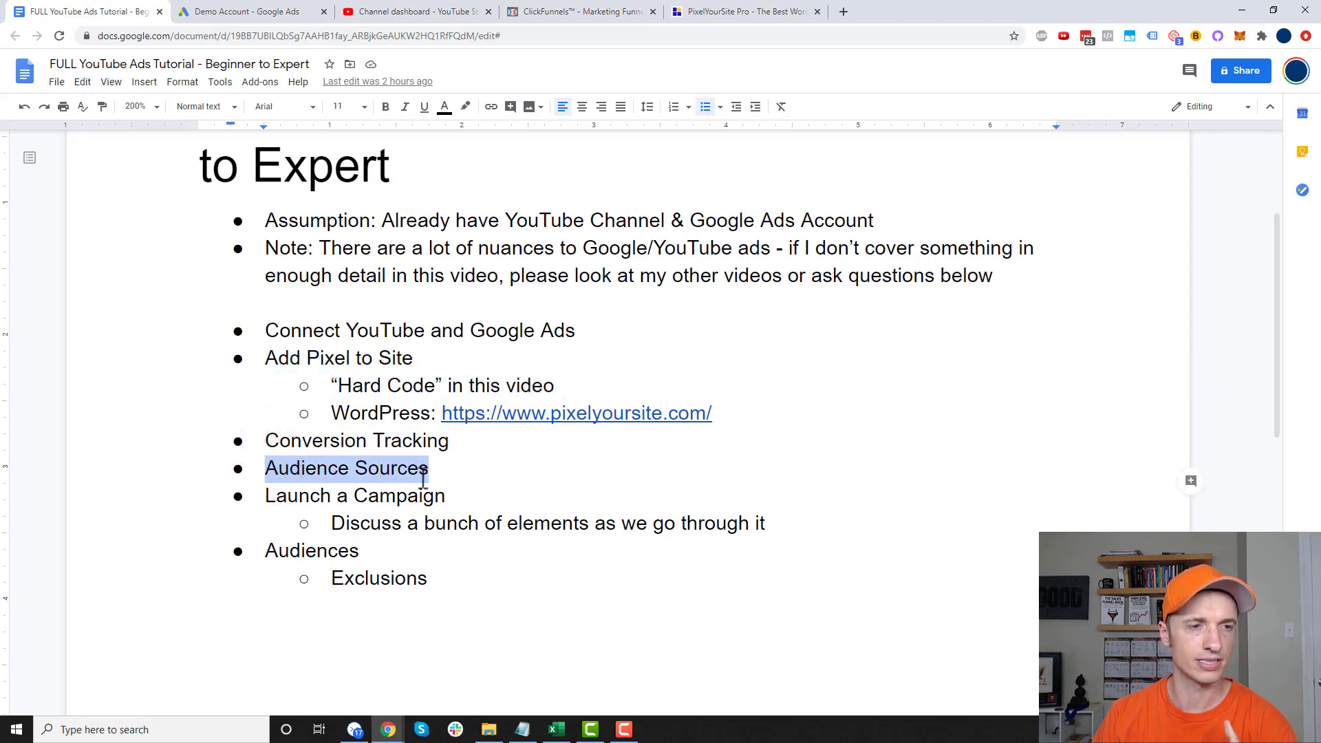
Step: Return to Google Ads, finish the conversion action setup, and dismiss the notification
left_click(245, 15)
left_click(327, 672)
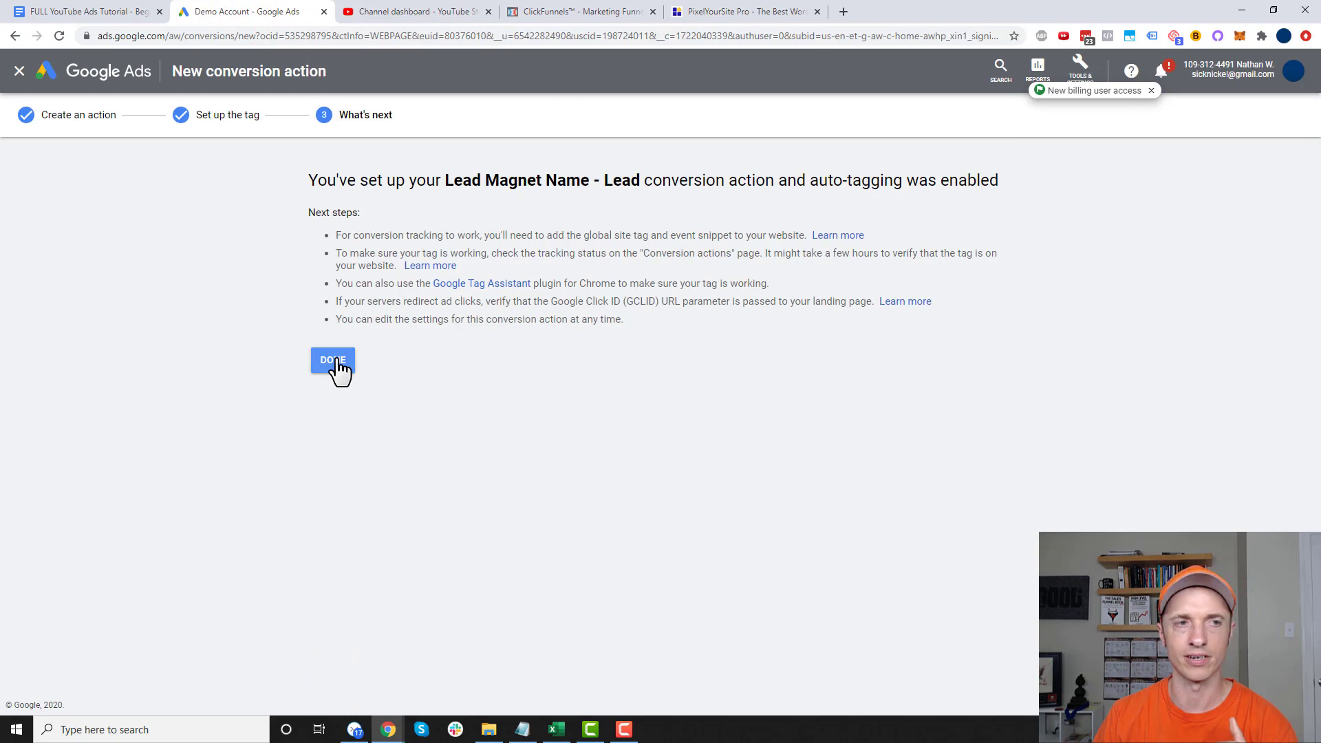
left_click(334, 361)
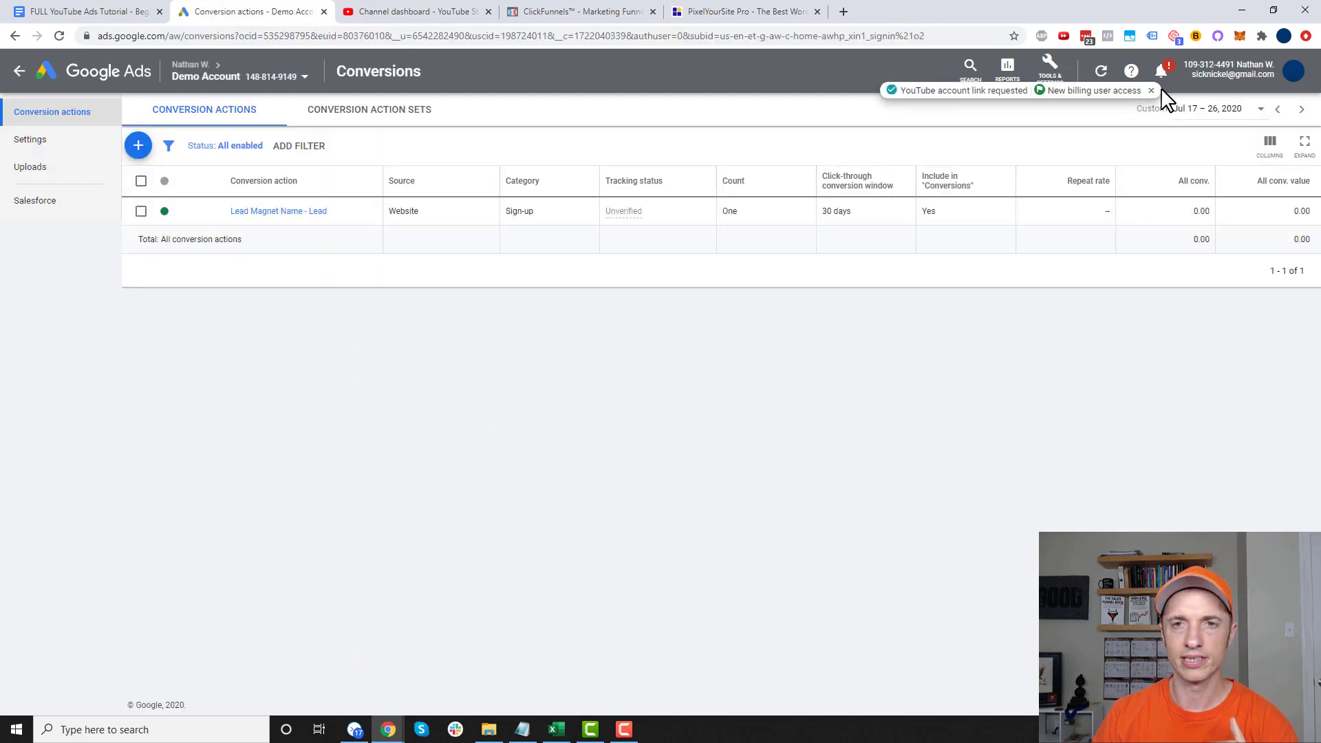
left_click(1153, 90)
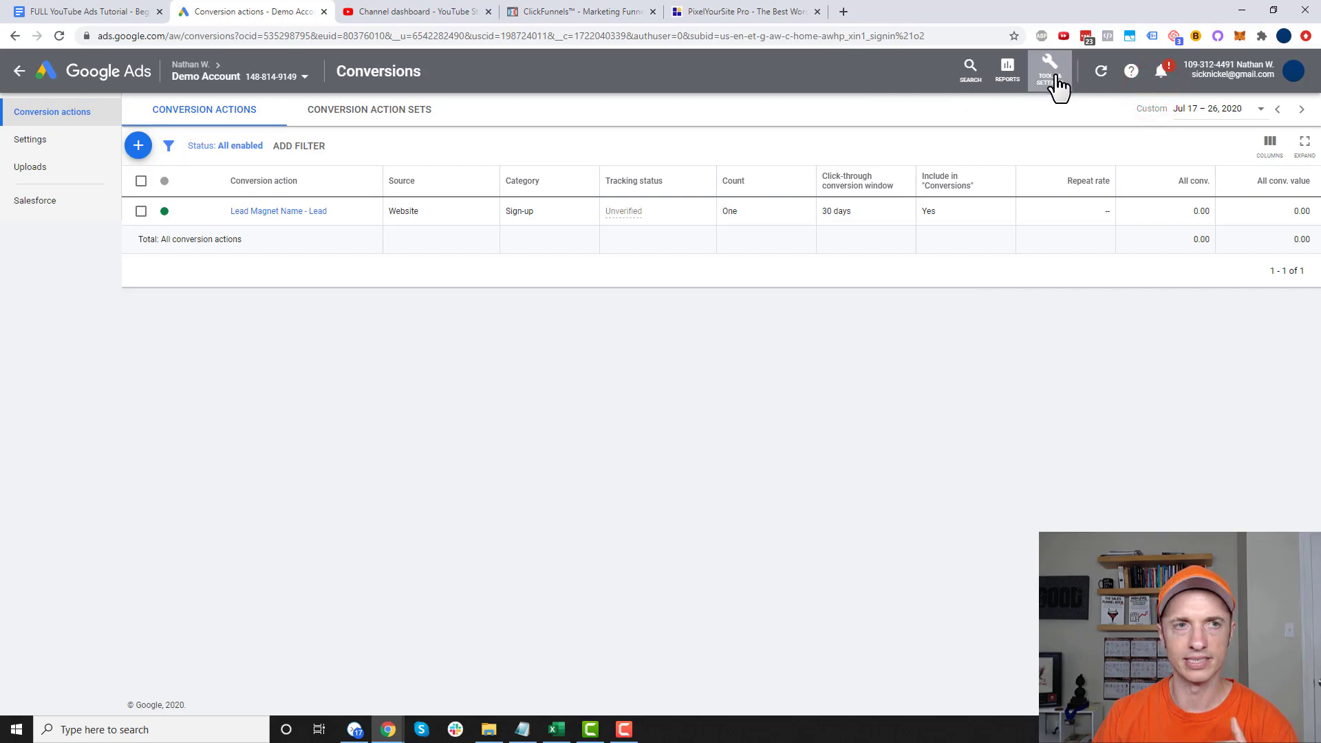
Step: Go to the audience sources in Audience manager and open the YouTube linking page
left_click(1051, 76)
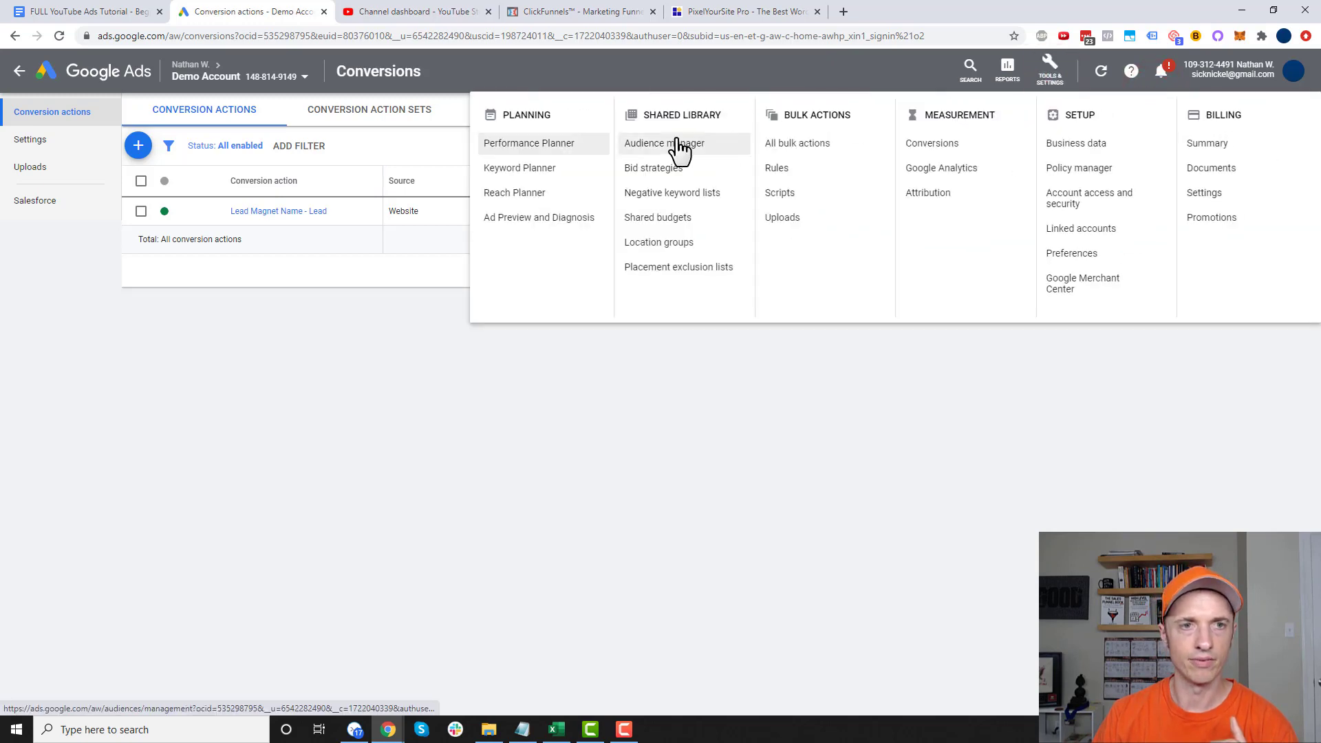
left_click(673, 143)
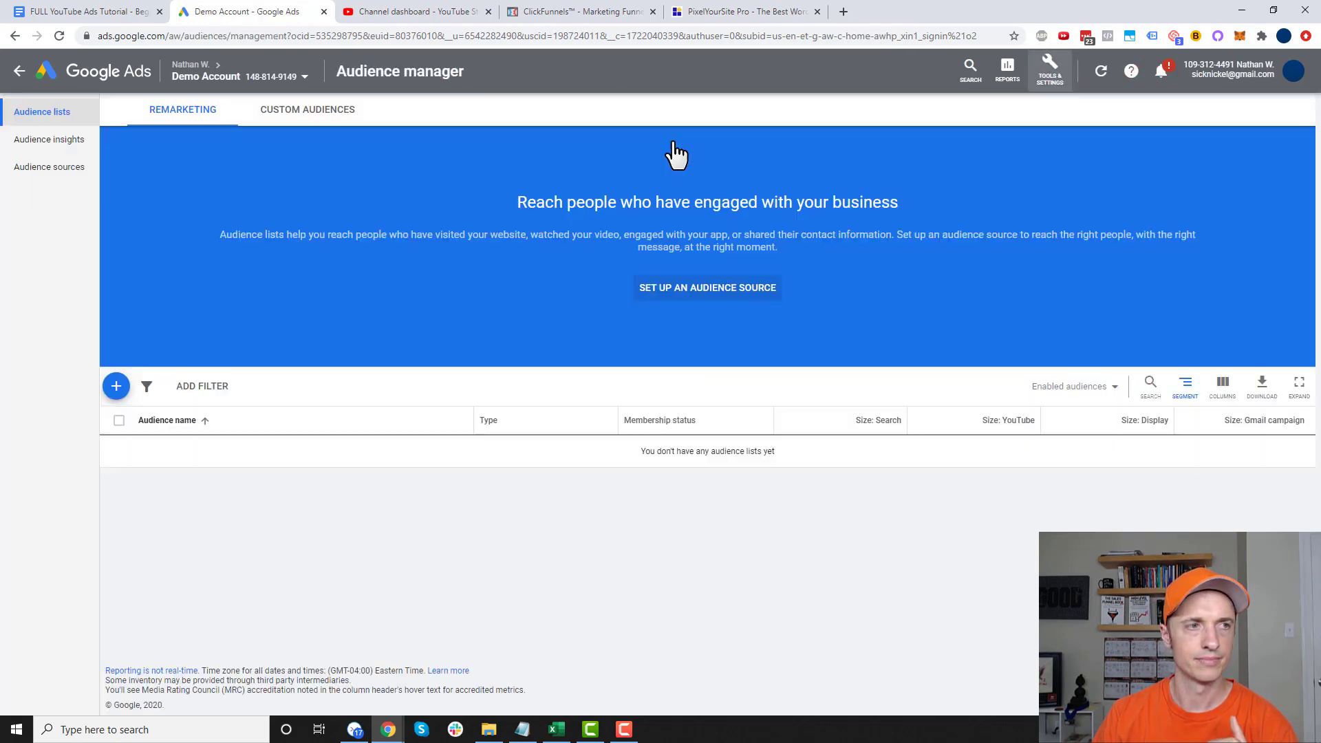
left_click(59, 169)
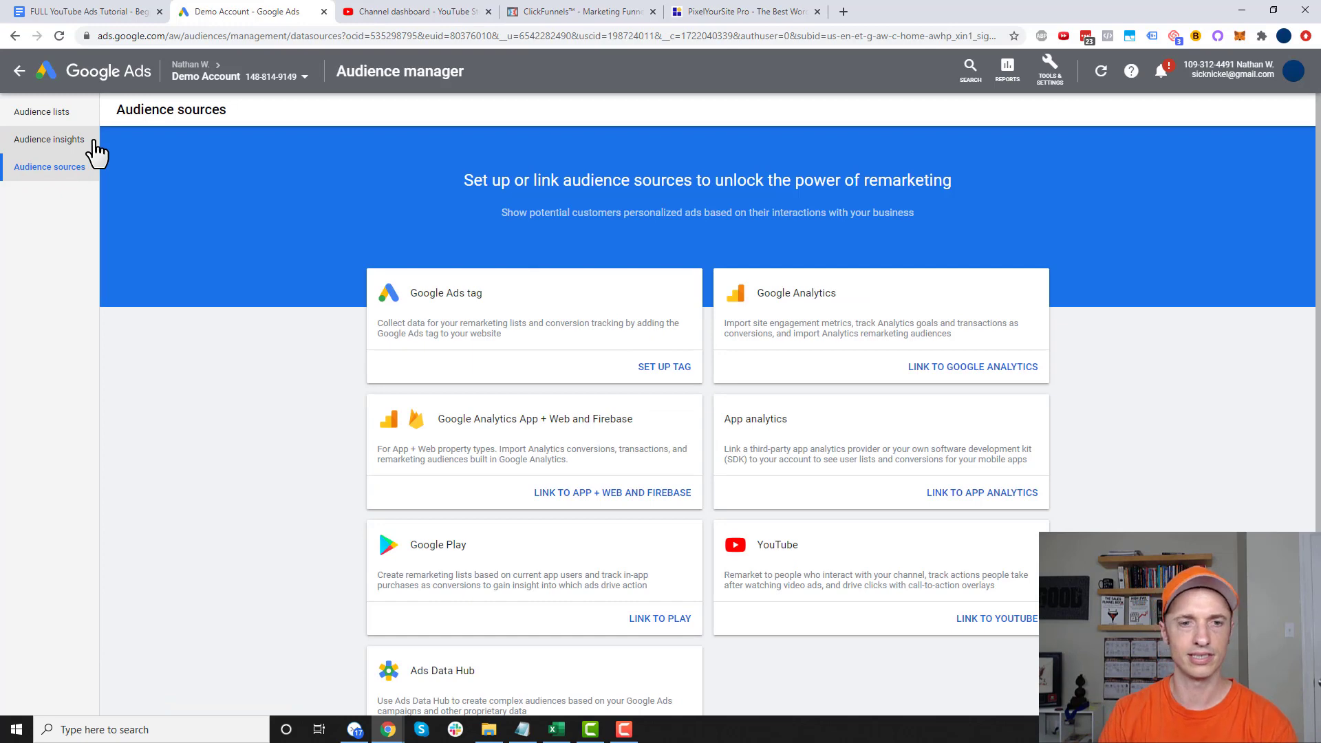
scroll(377, 363, "down", 2)
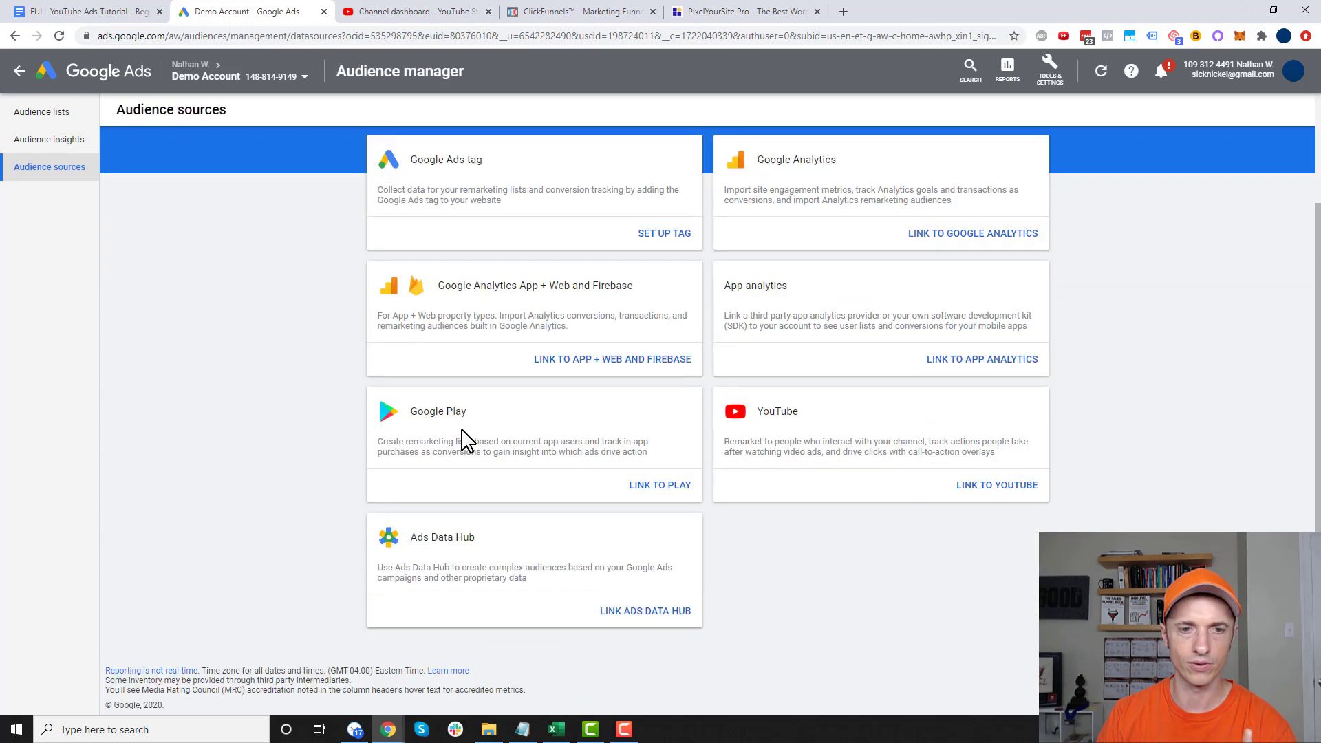
left_click_drag(766, 411, 878, 414)
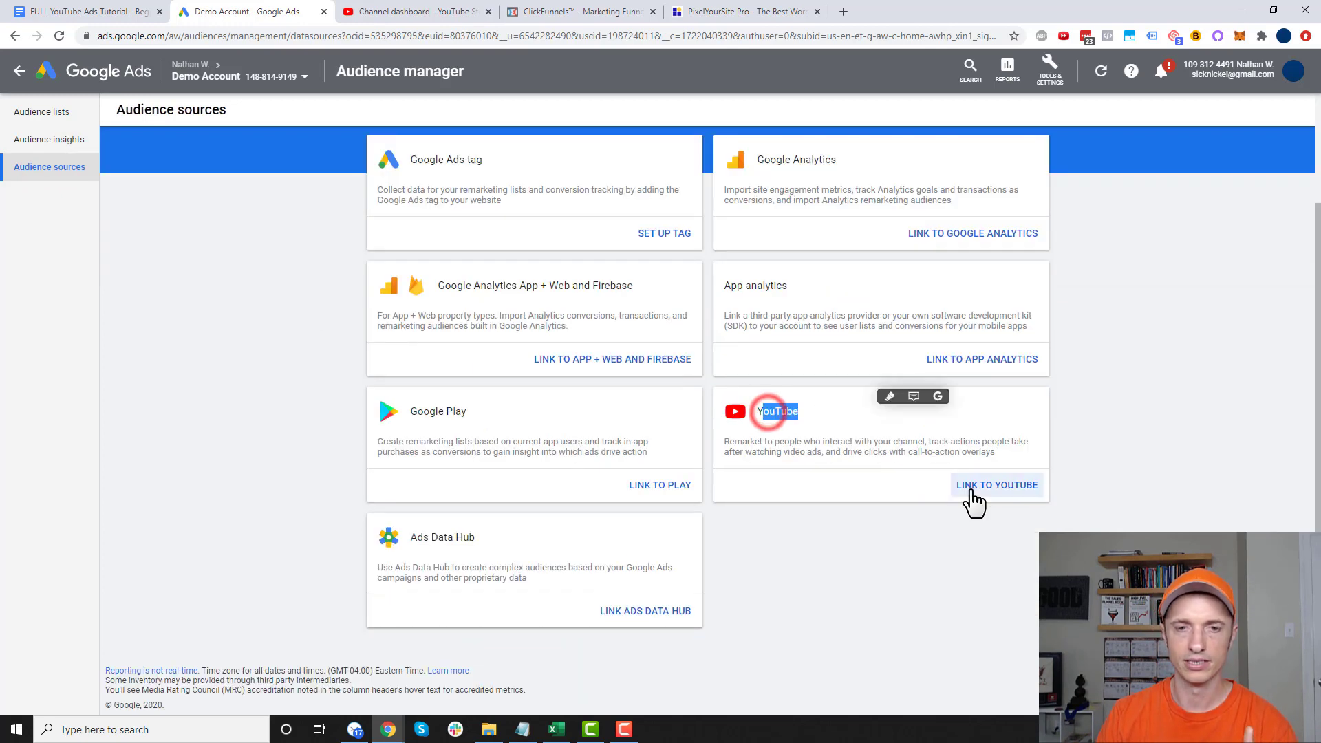
left_click(991, 490)
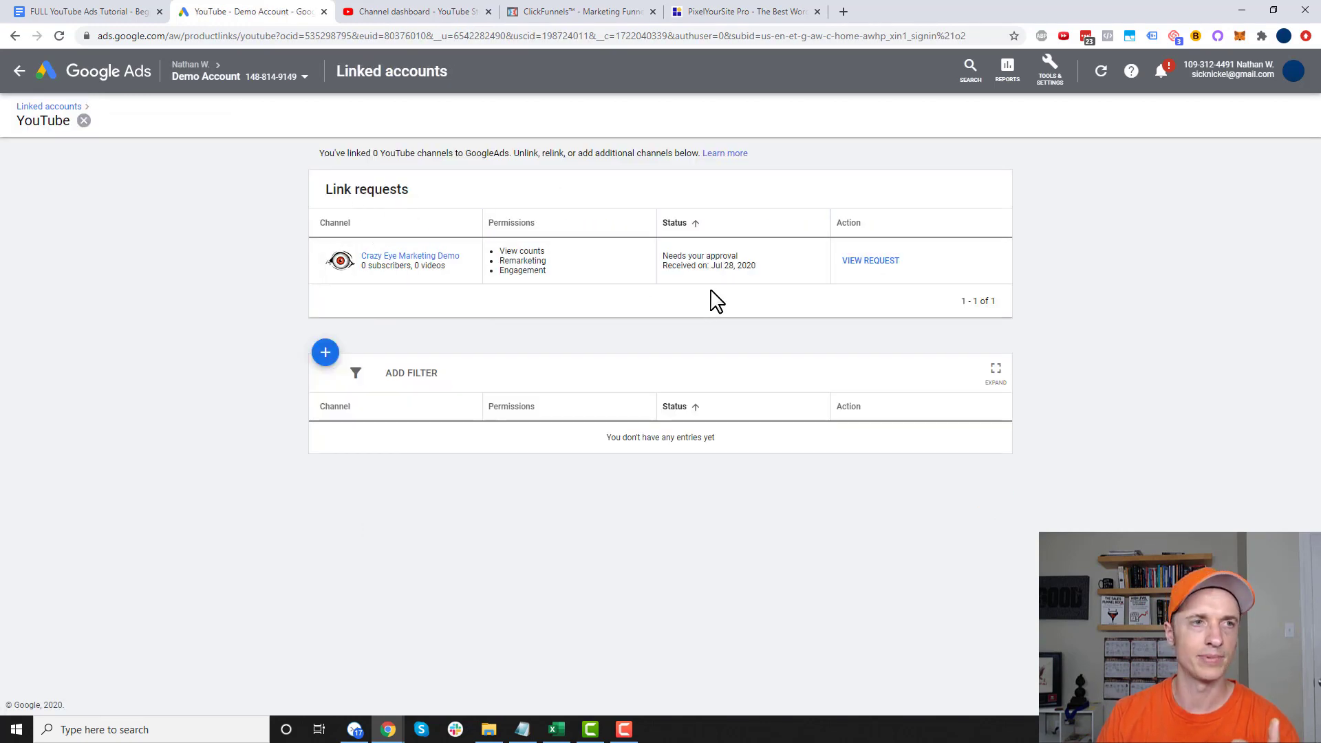
Step: Look at the channel settings in YouTube Studio, close them without changes, and return to Google Ads
left_click(418, 14)
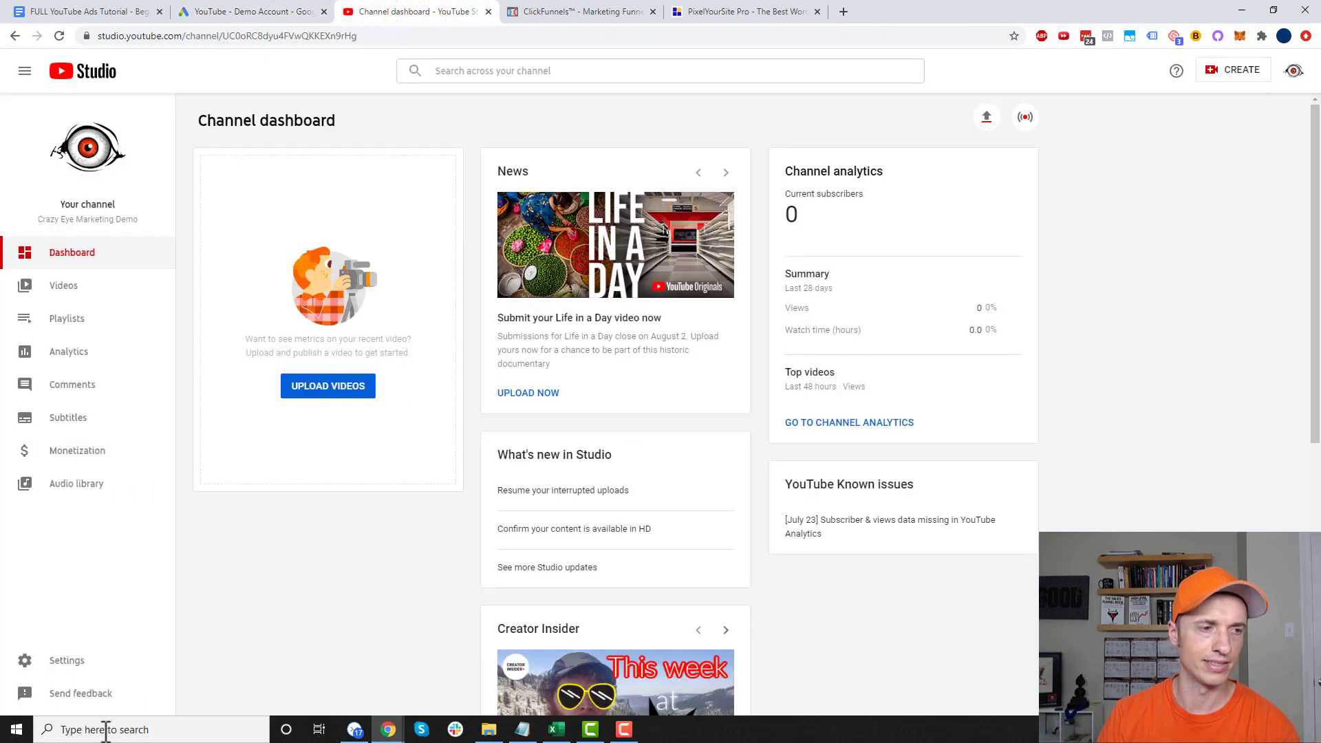
left_click(71, 662)
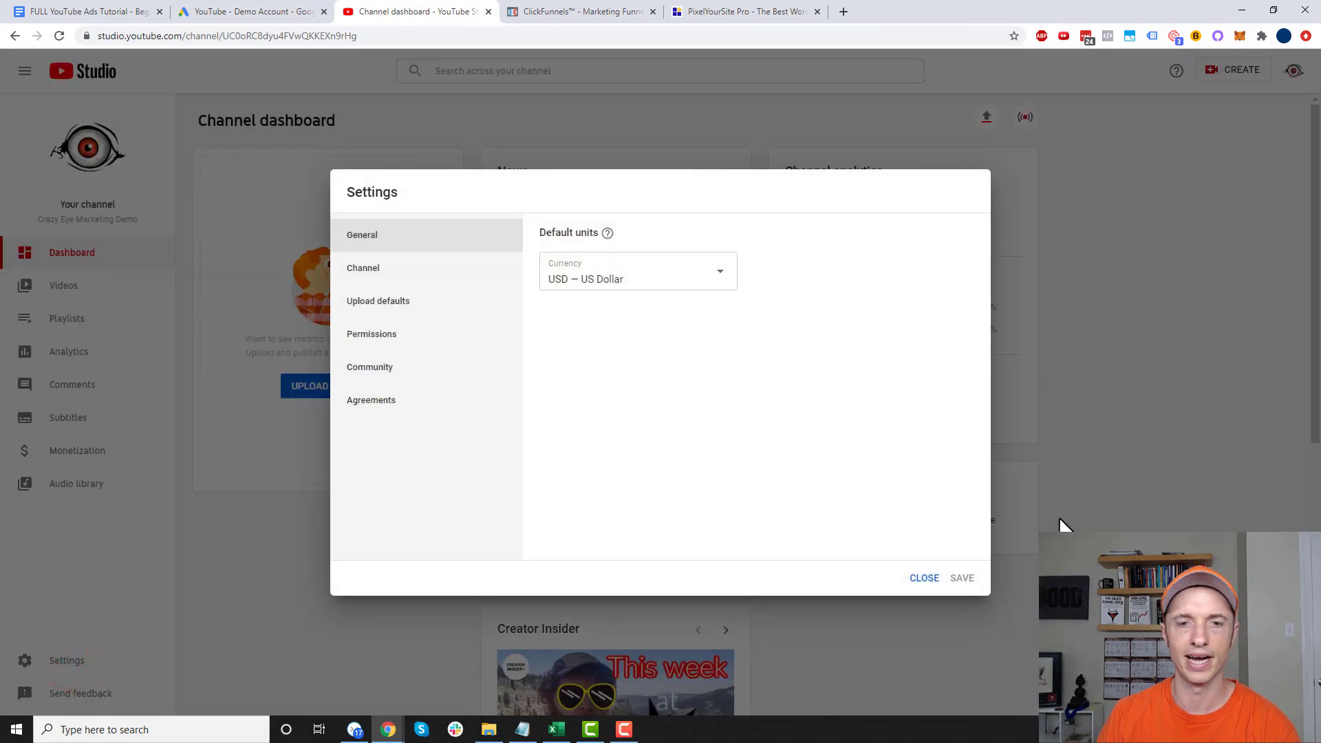
left_click(924, 578)
left_click(288, 14)
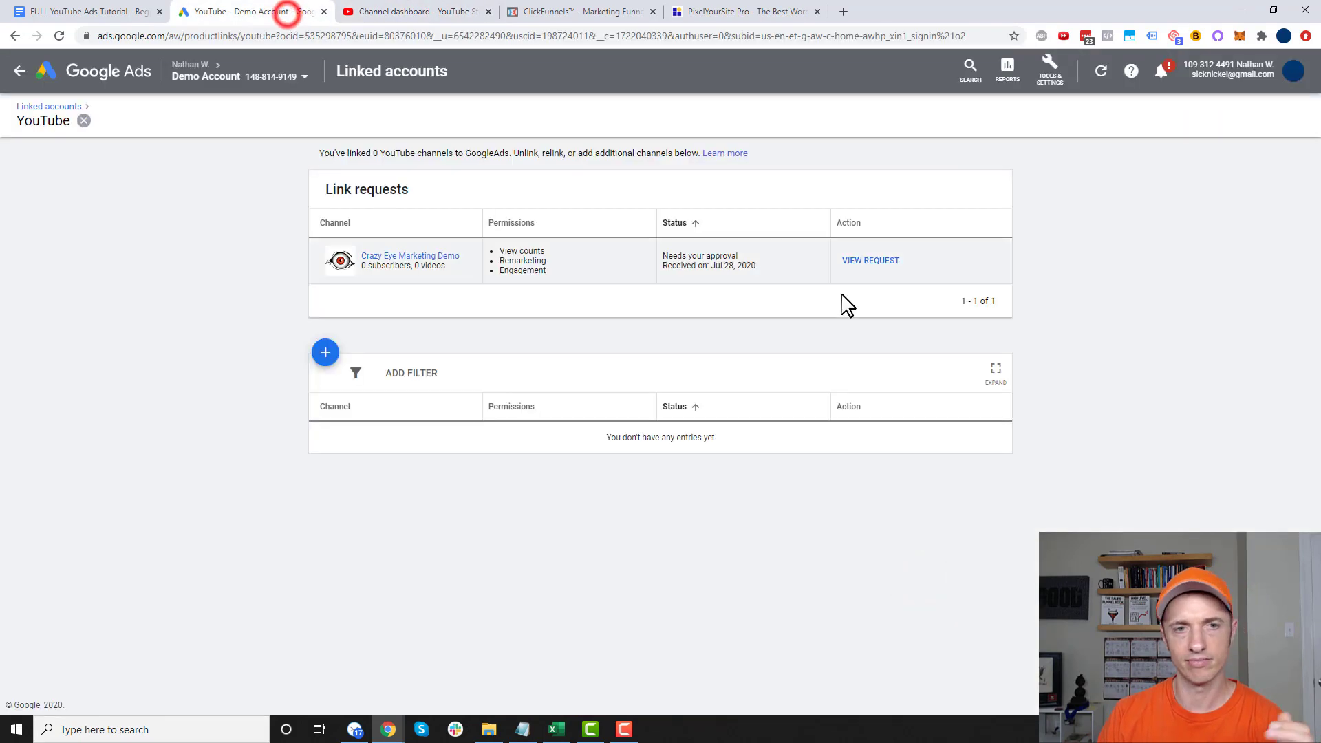
Step: Approve the link request from the Crazy Eye Marketing Demo YouTube channel and reload the linked accounts page
left_click(880, 264)
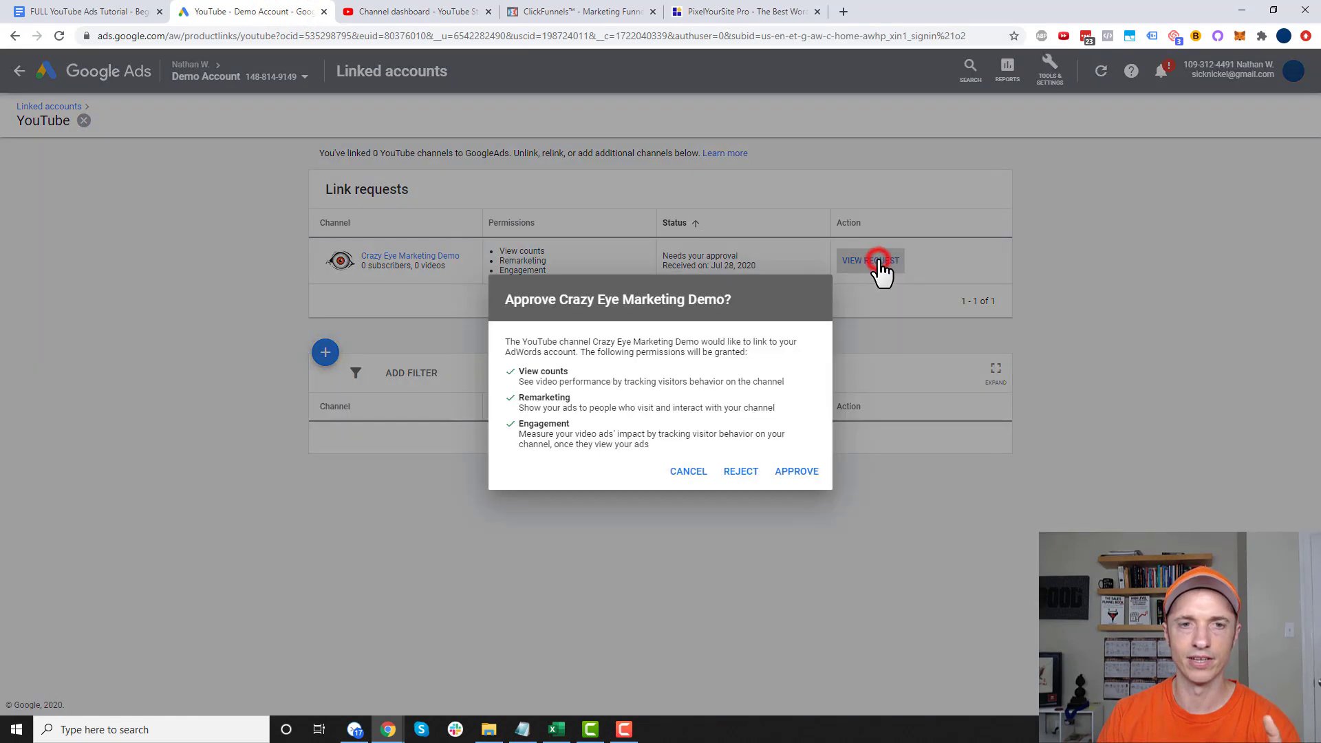
left_click(798, 475)
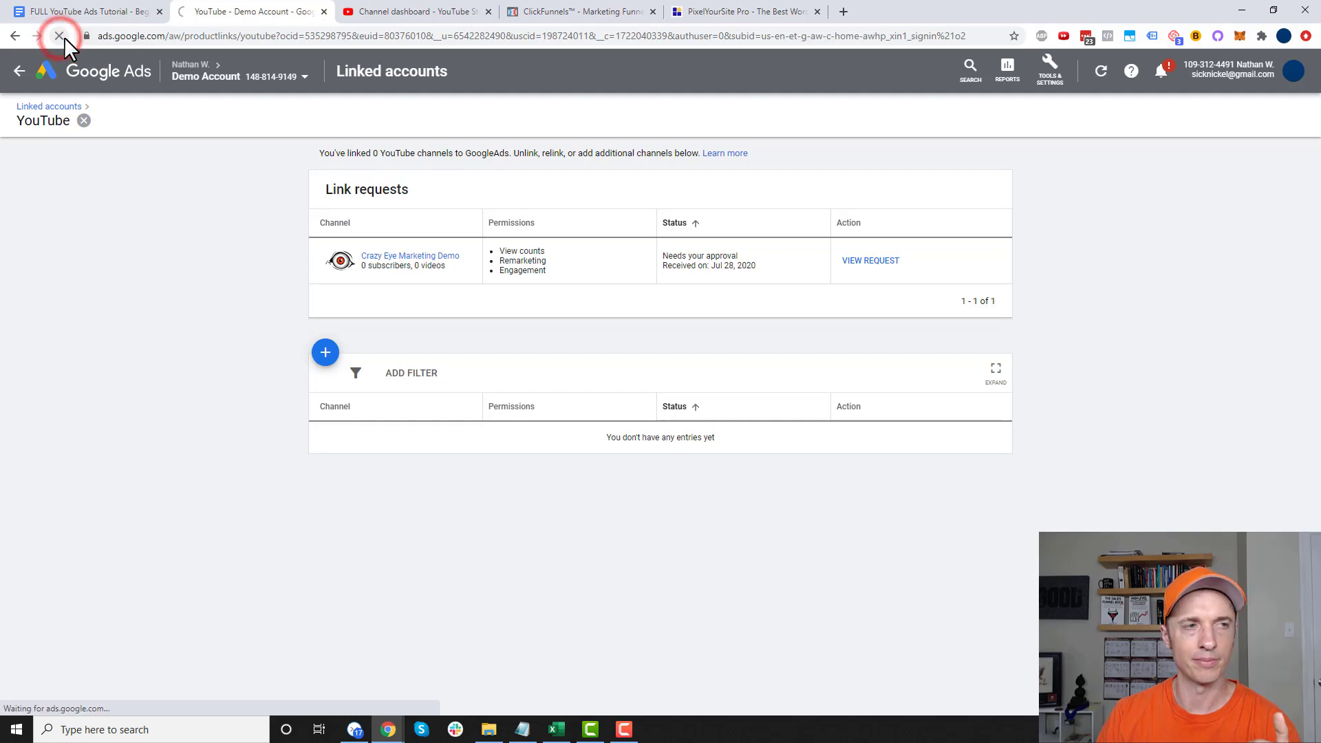
left_click(60, 37)
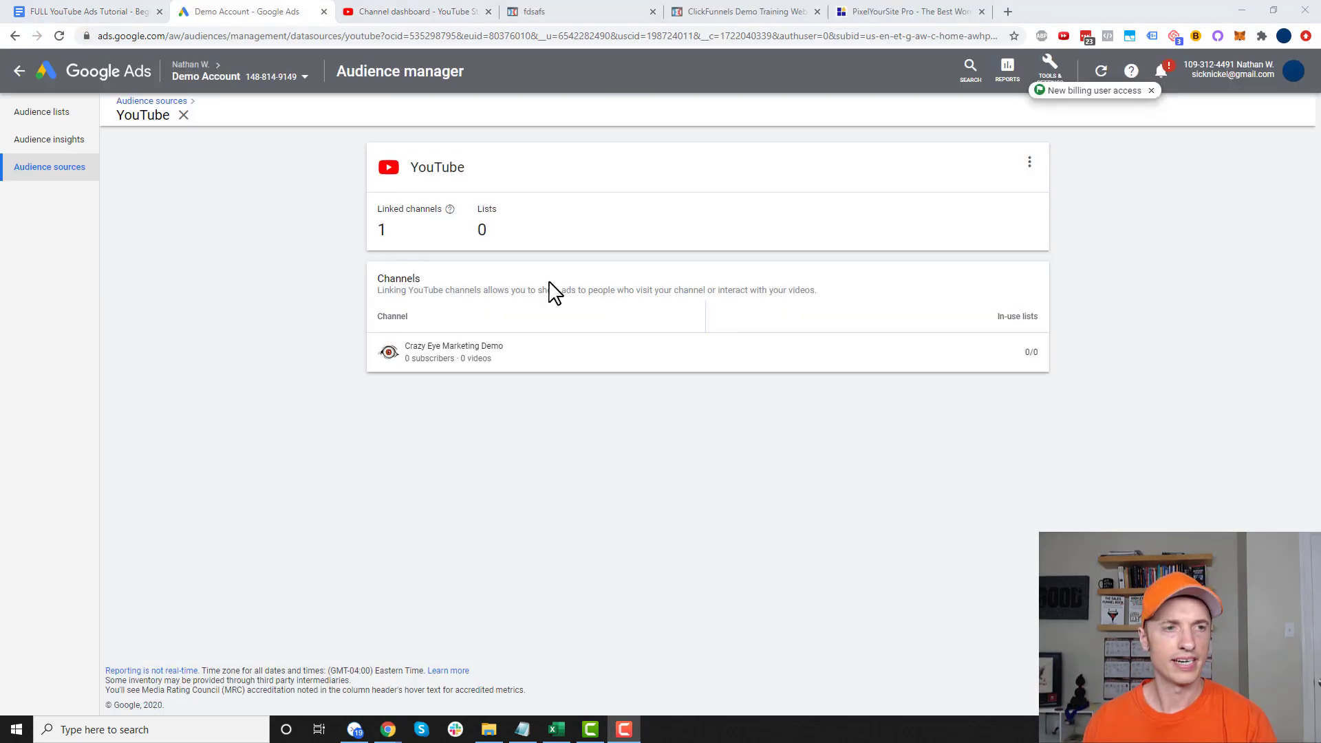
Step: Close the YouTube source details and look over the available audience sources
left_click(184, 115)
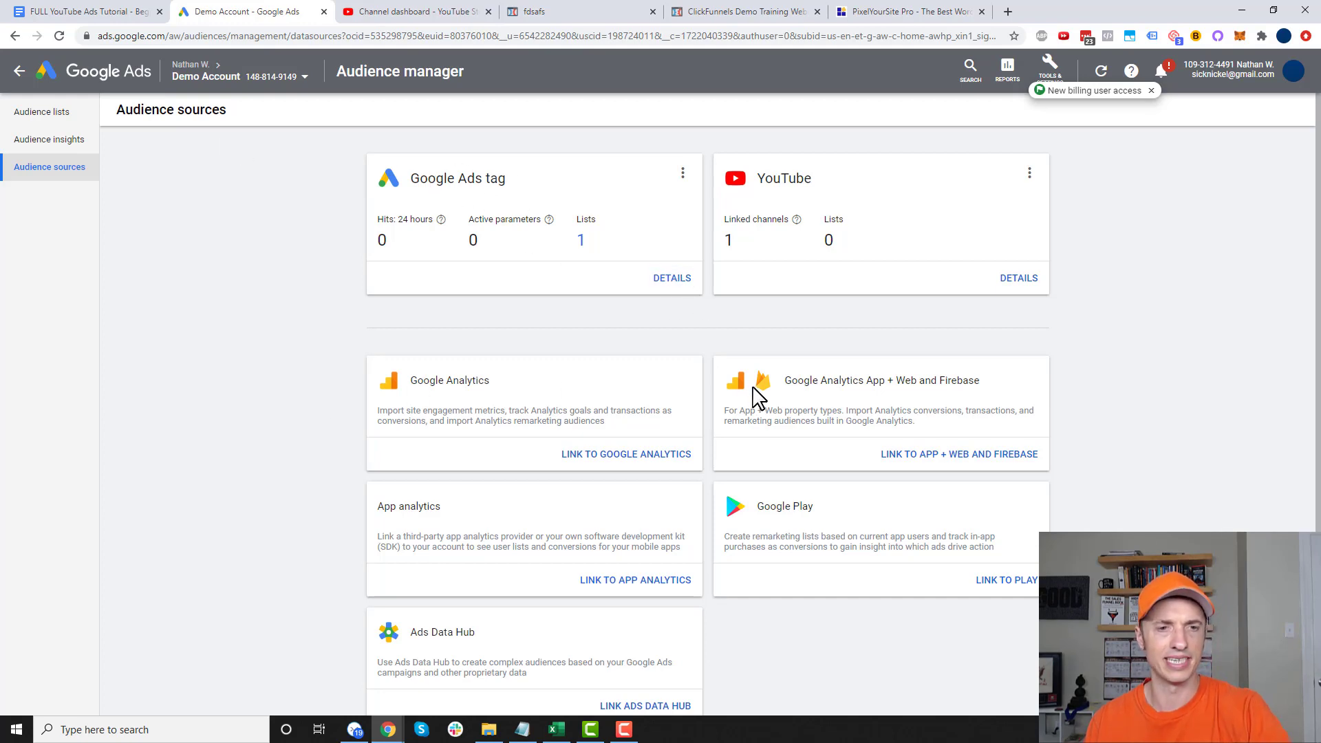
scroll(725, 406, "down", 2)
scroll(622, 426, "up", 2)
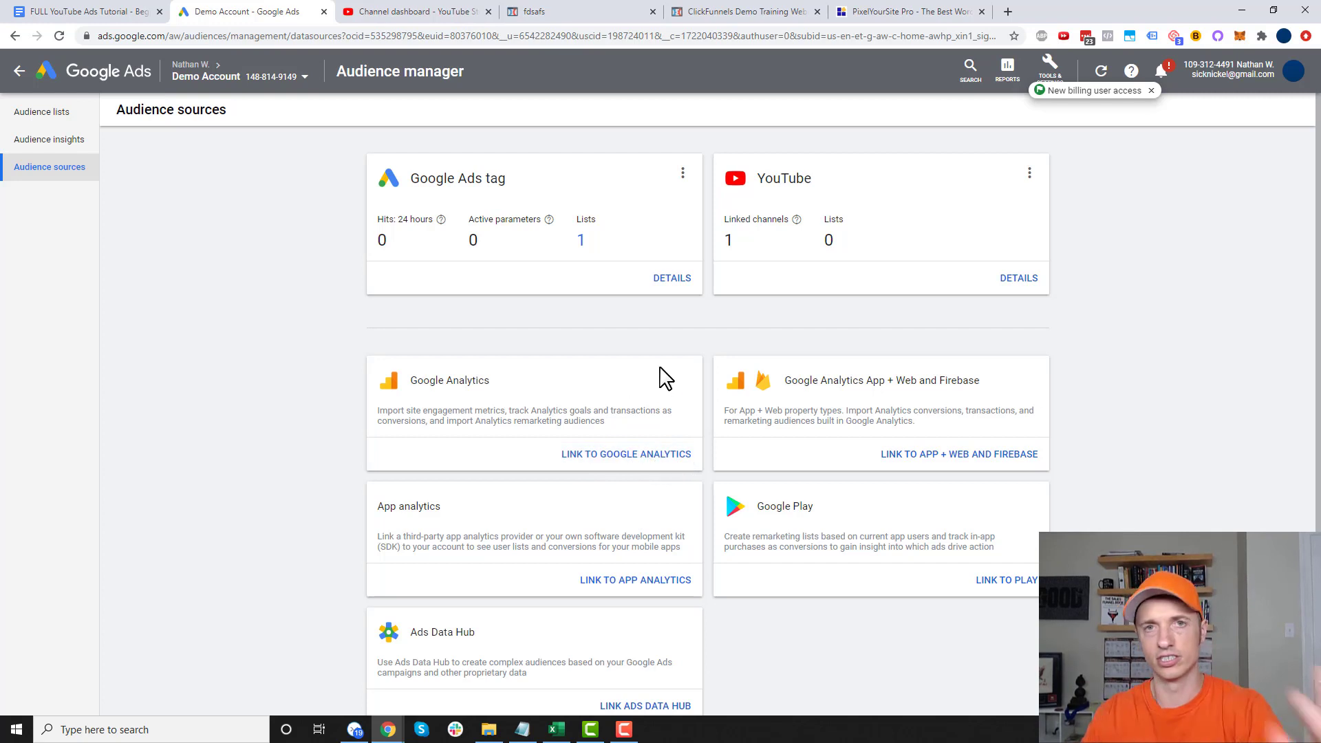
Step: Look through the Google Ads tag's data source, advanced and reinstall options, cancel the setup, and return to the audience sources
left_click(668, 282)
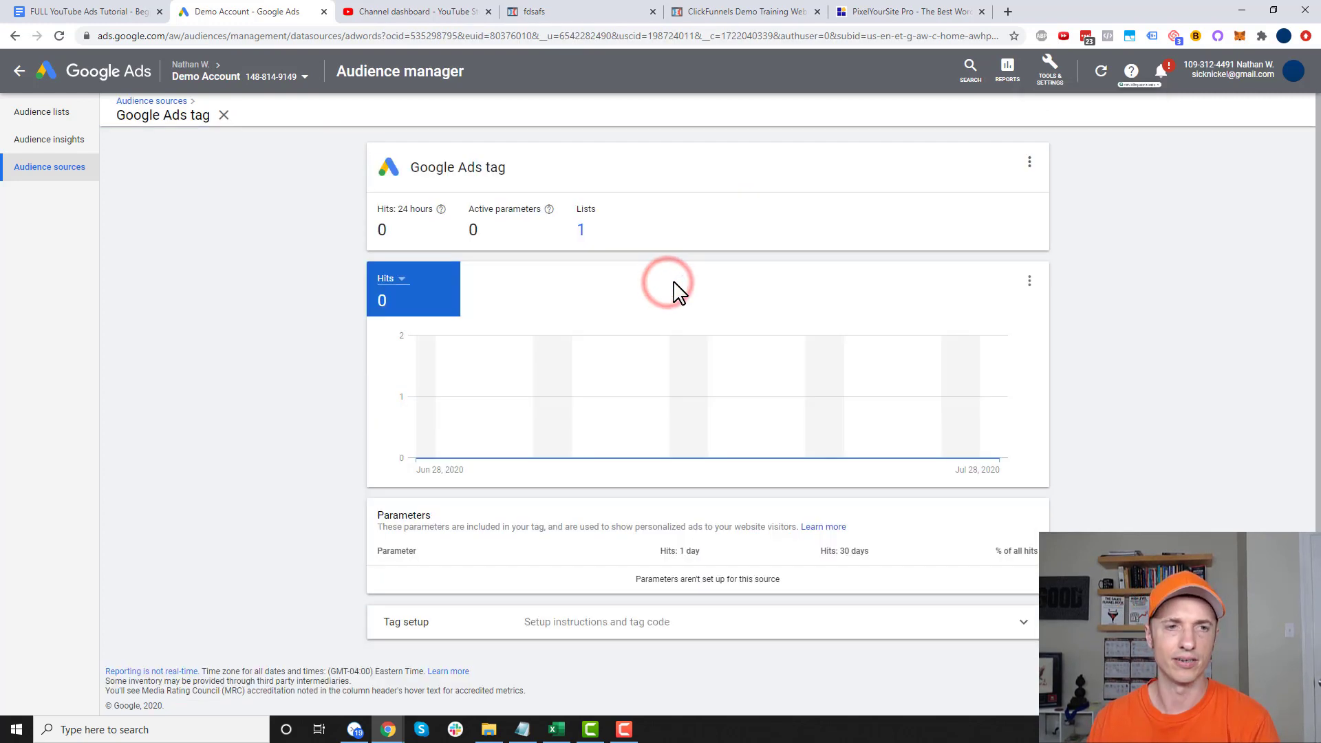
left_click(1029, 163)
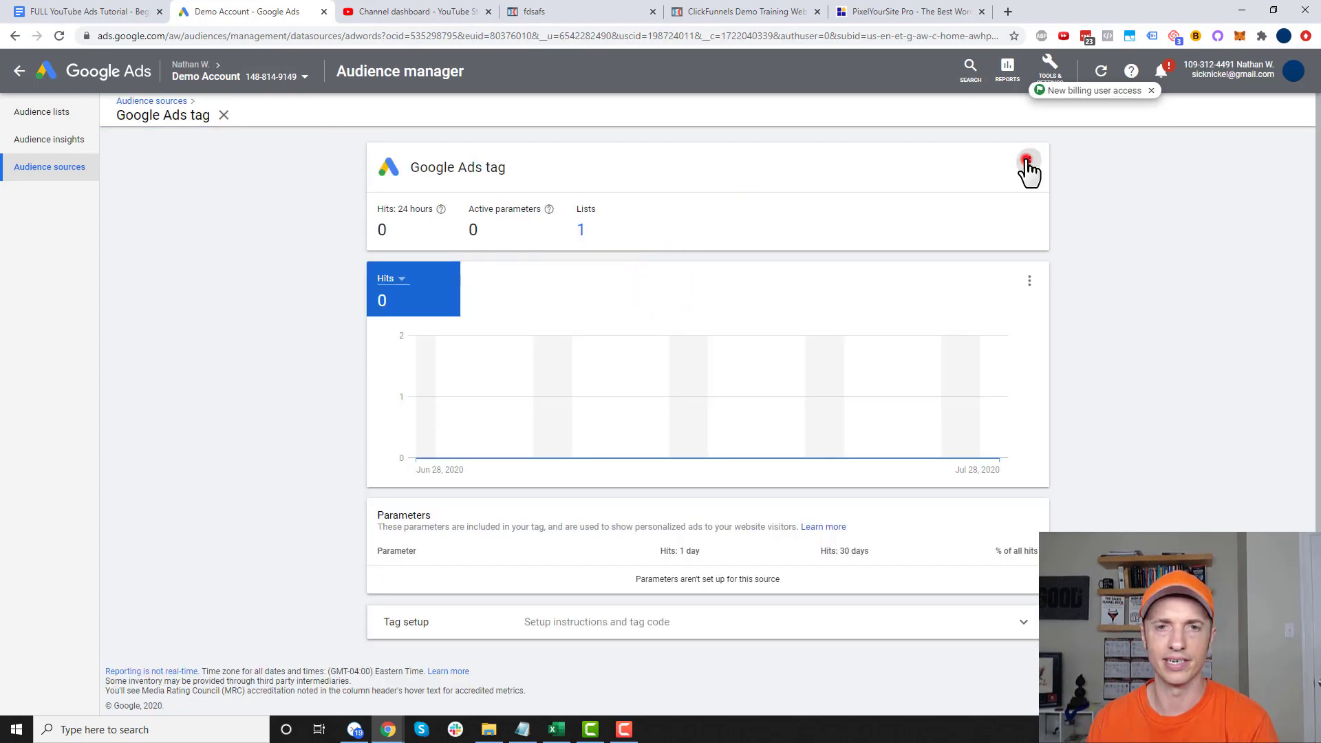
left_click(1009, 177)
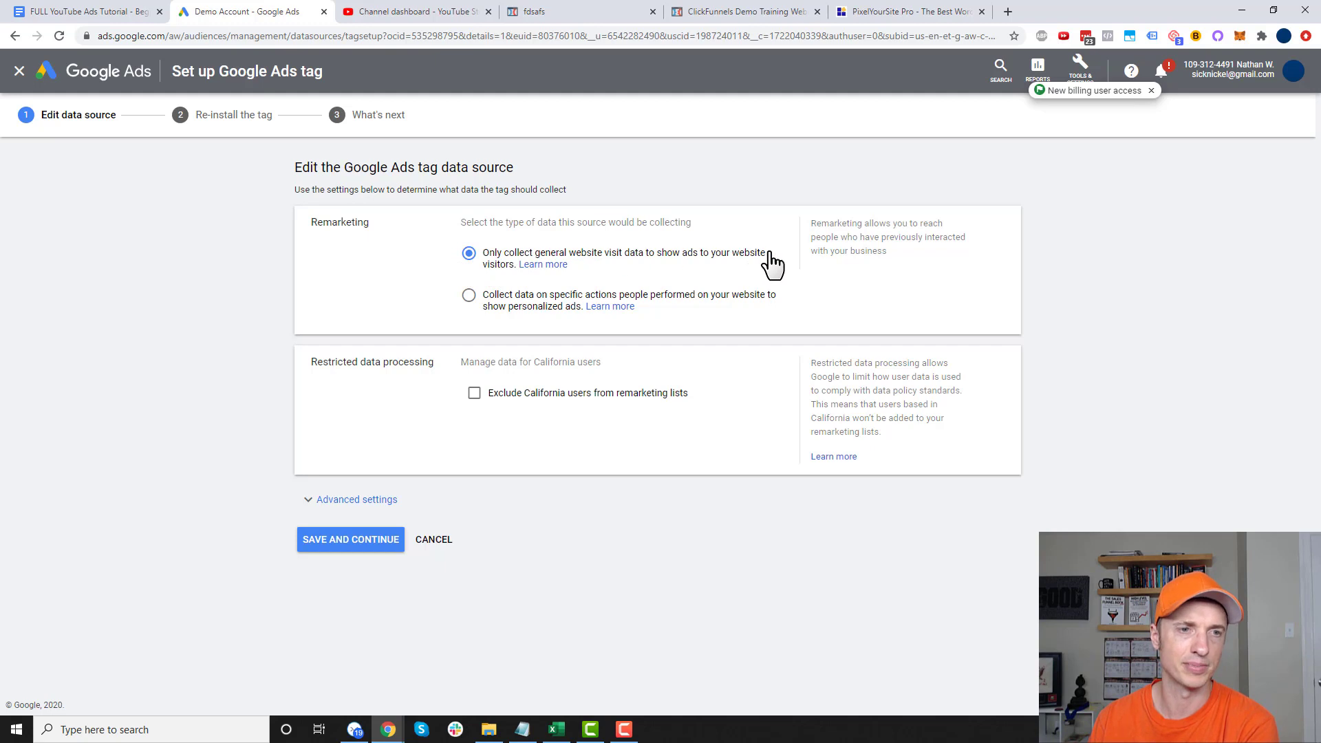
left_click(354, 500)
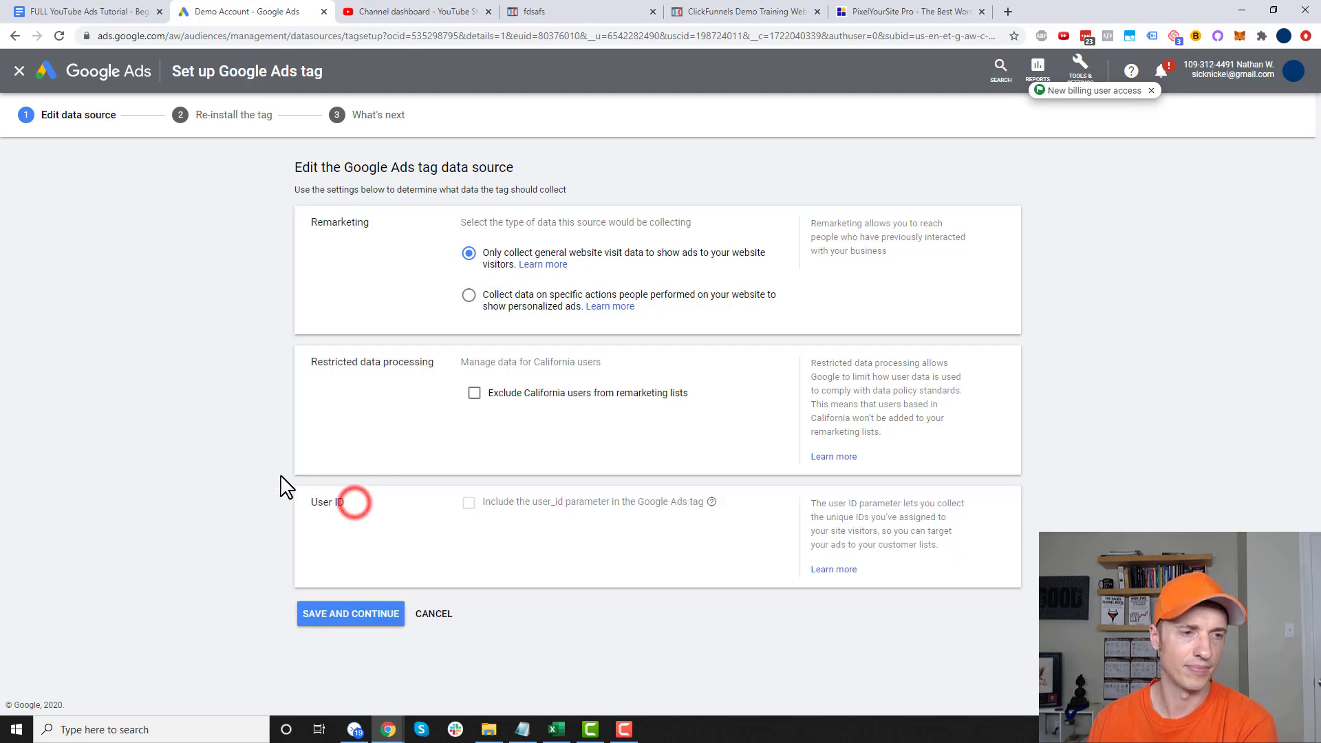
left_click(377, 619)
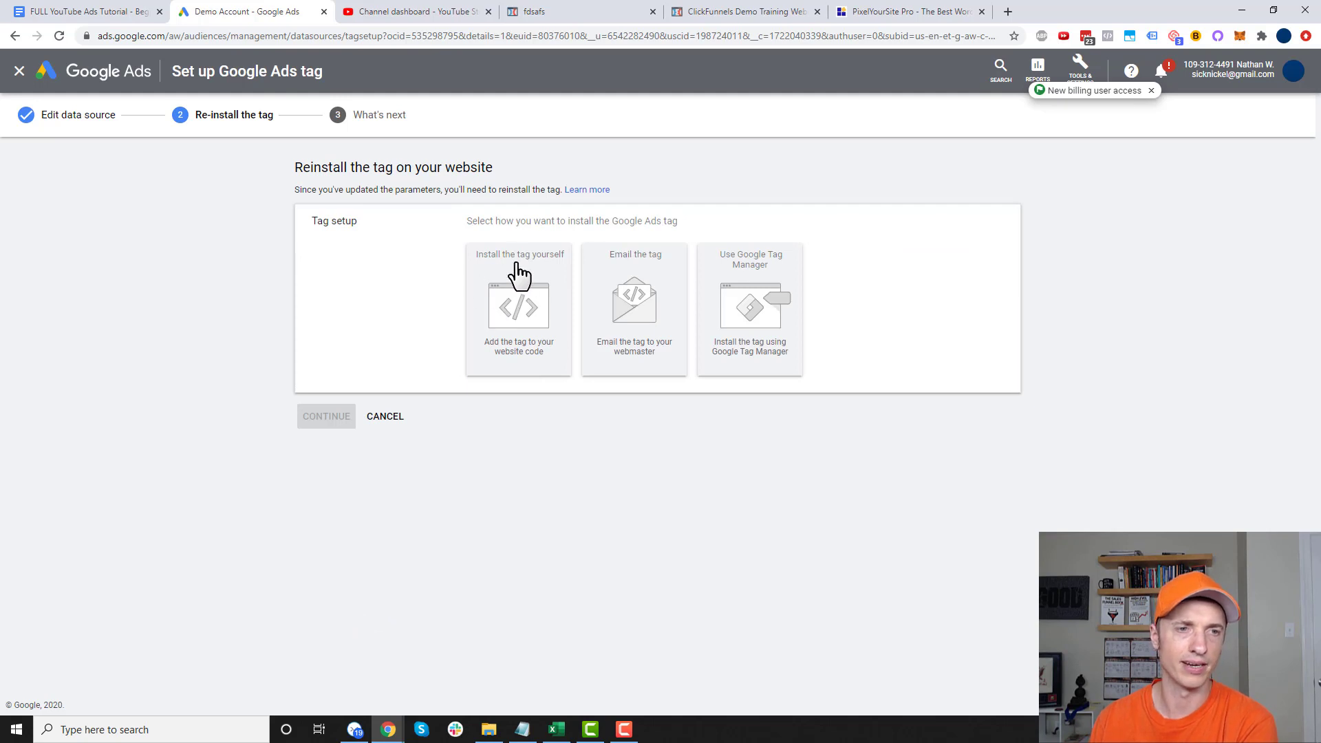
left_click(388, 421)
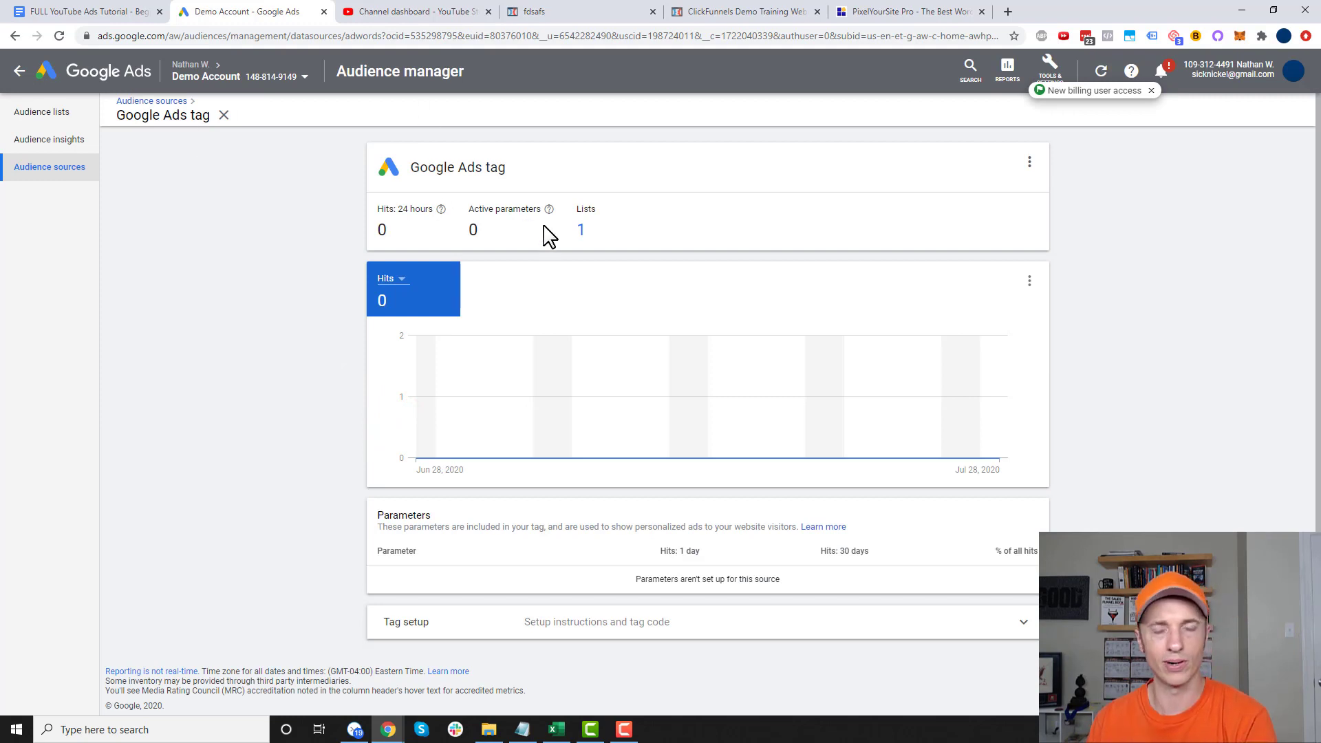
left_click(224, 118)
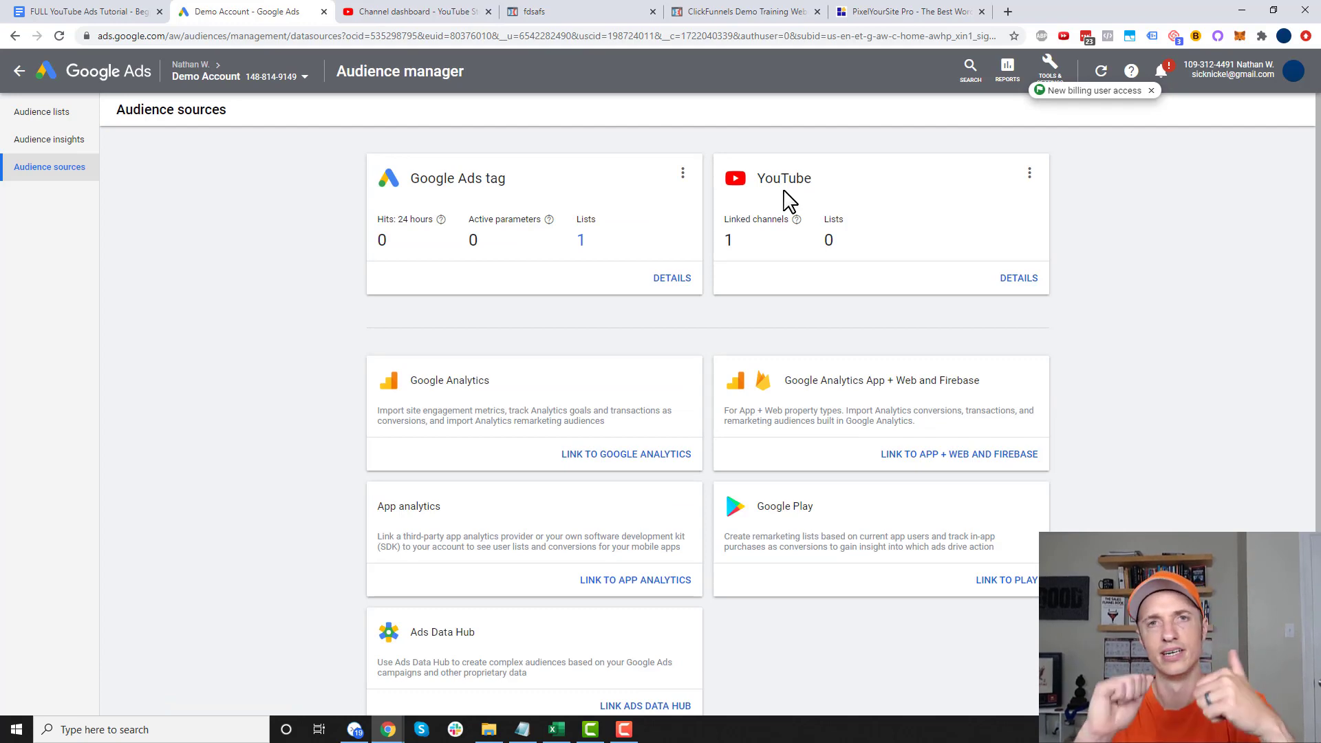
Step: Switch to the tutorial outline in Google Docs and review the Launch a Campaign item and its sub-point
left_click(62, 13)
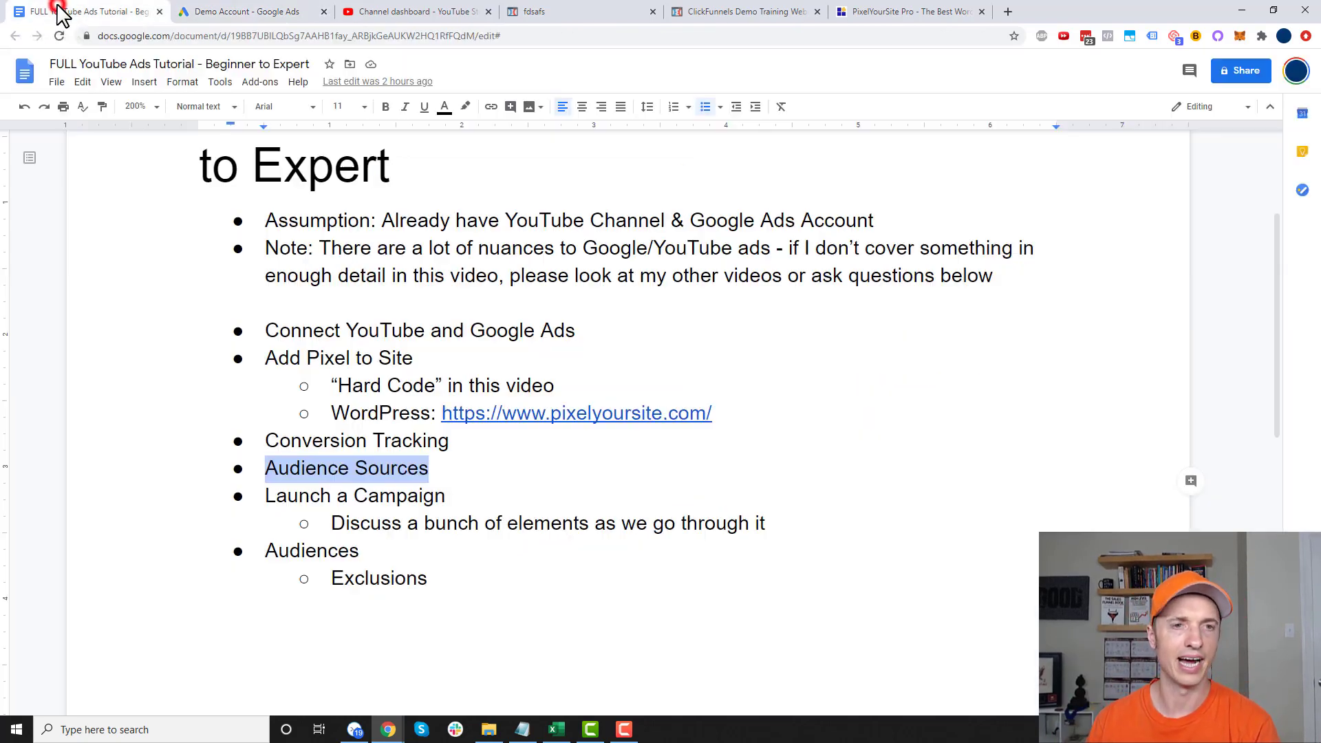
left_click(432, 467)
left_click_drag(265, 497, 447, 500)
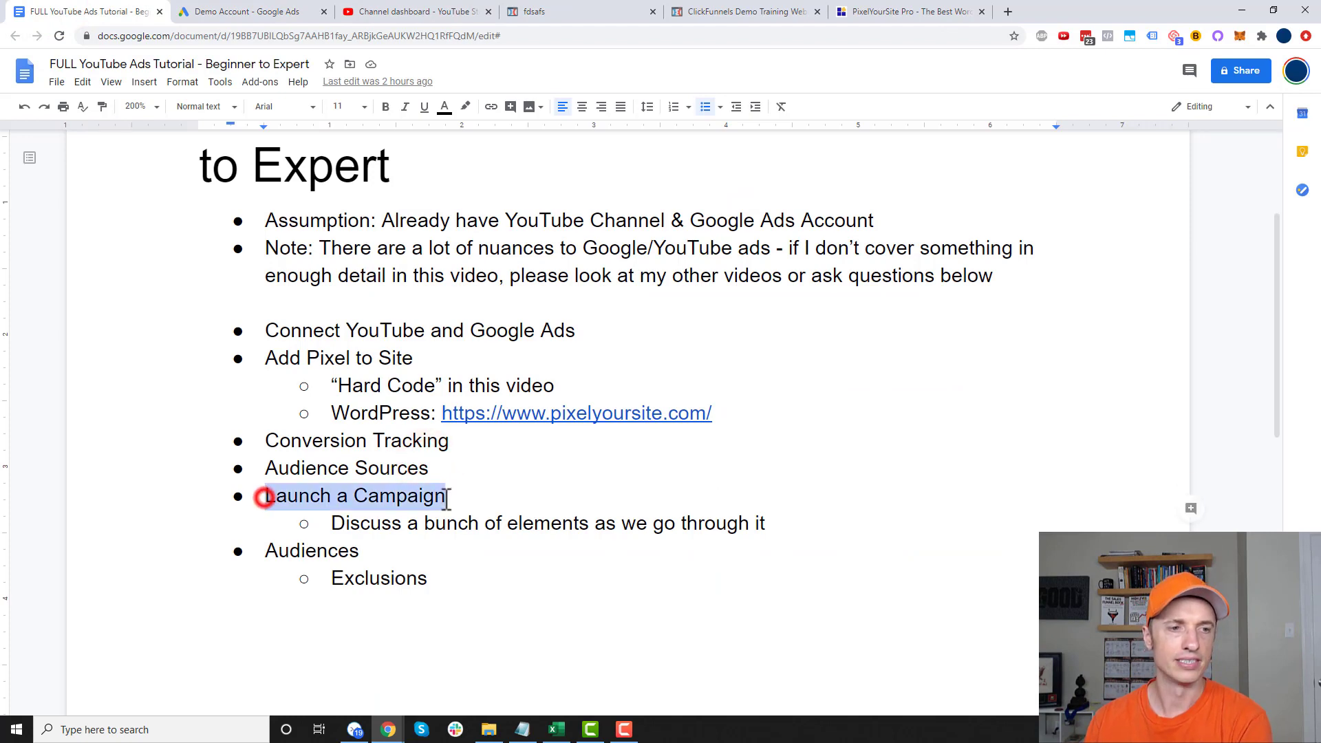
scroll(447, 500, "down", 3)
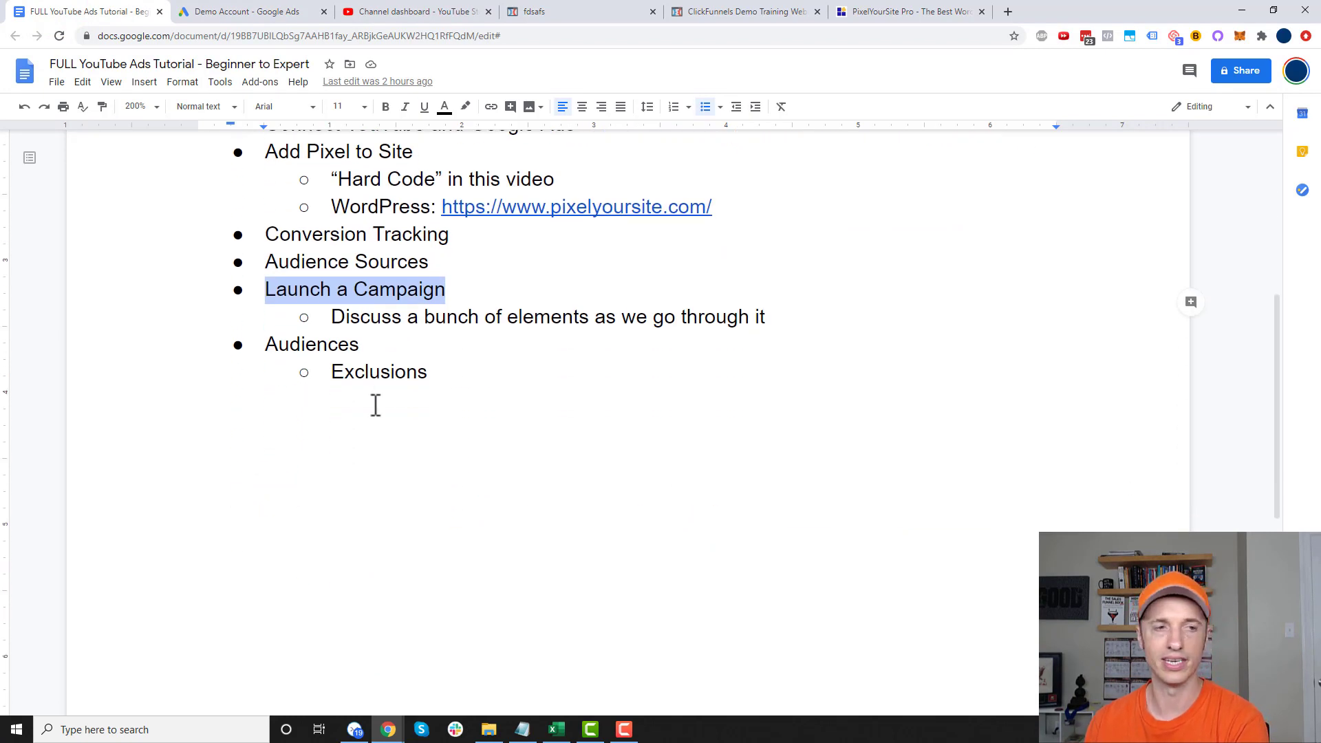
left_click_drag(337, 321, 793, 317)
Step: Return to Google Ads, go to the Demo Account's campaigns, and start a new campaign
left_click(227, 14)
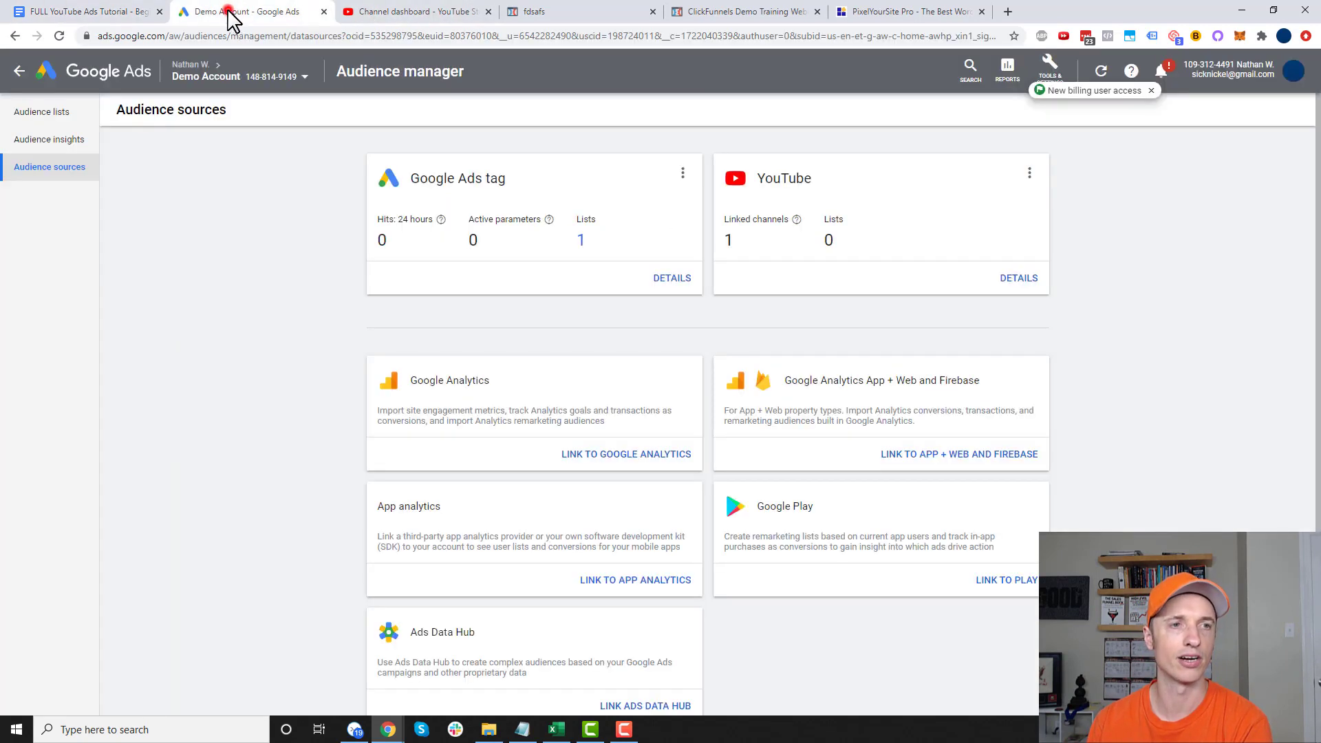
left_click(205, 79)
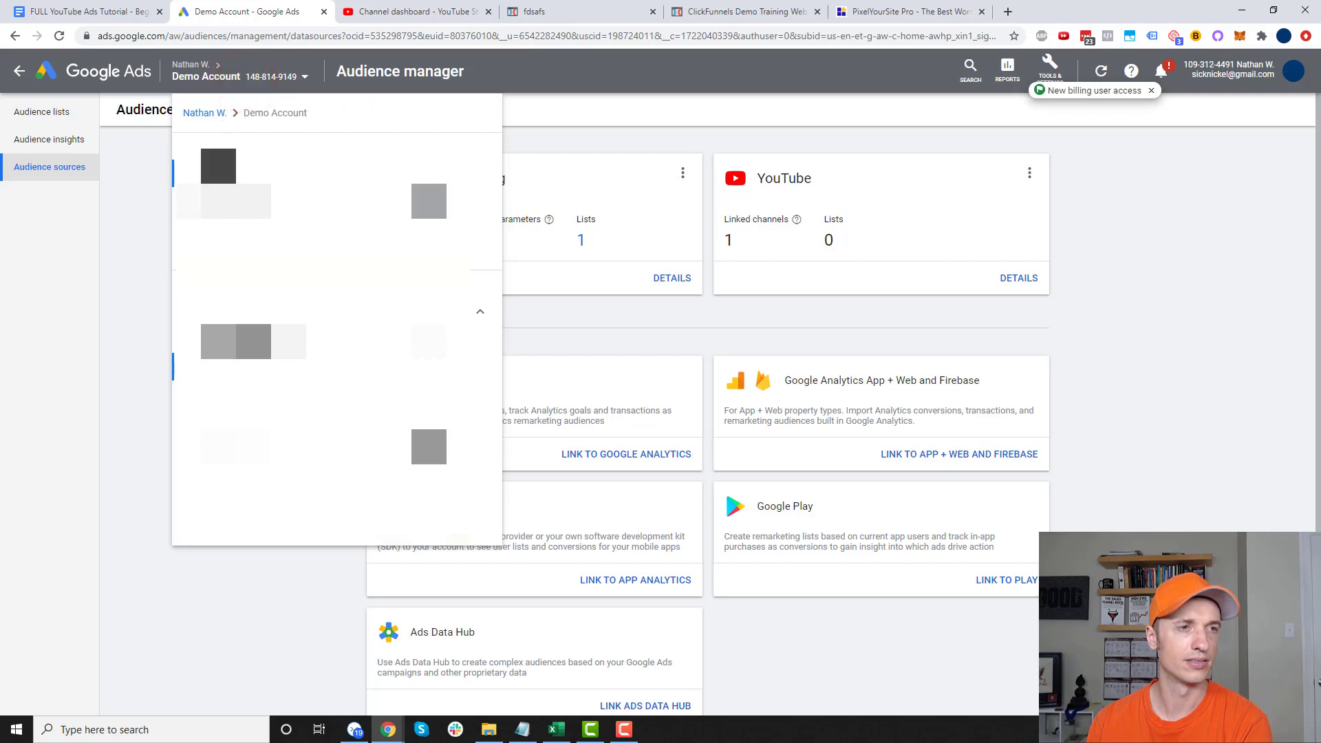
left_click(210, 165)
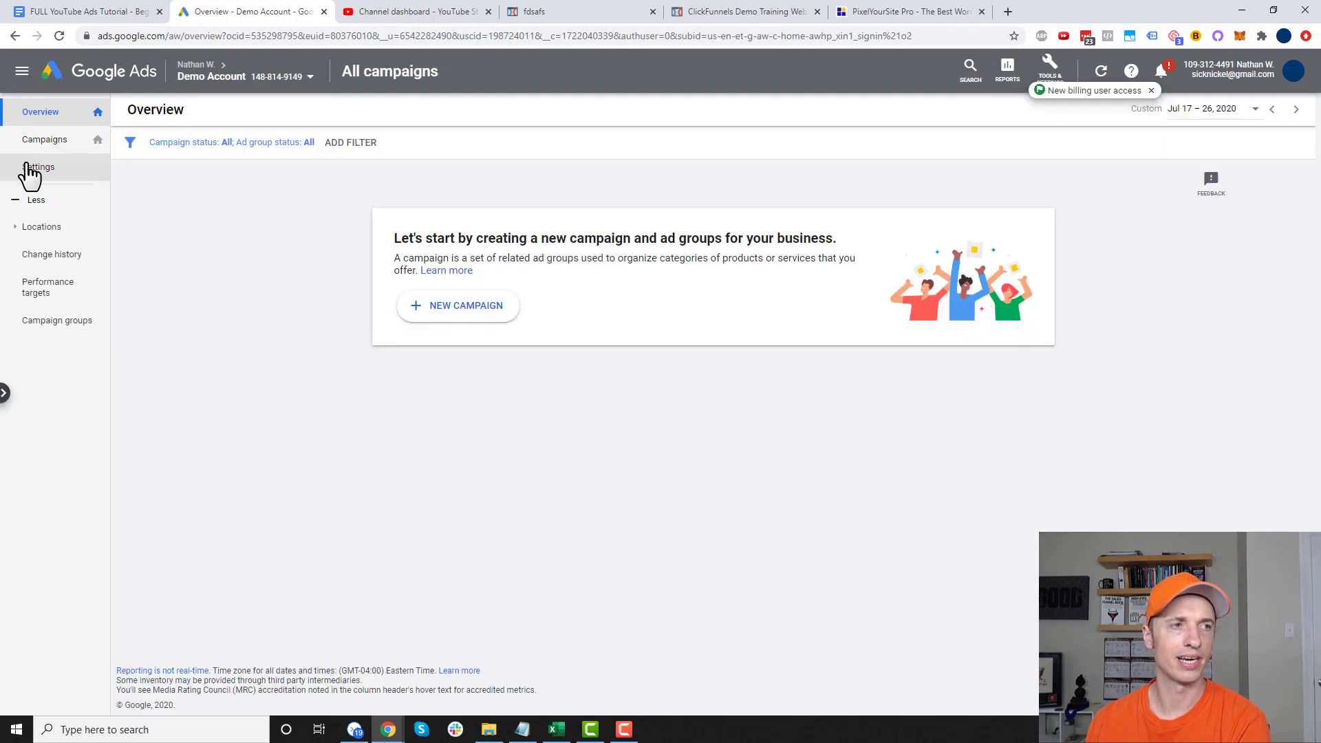
left_click(49, 145)
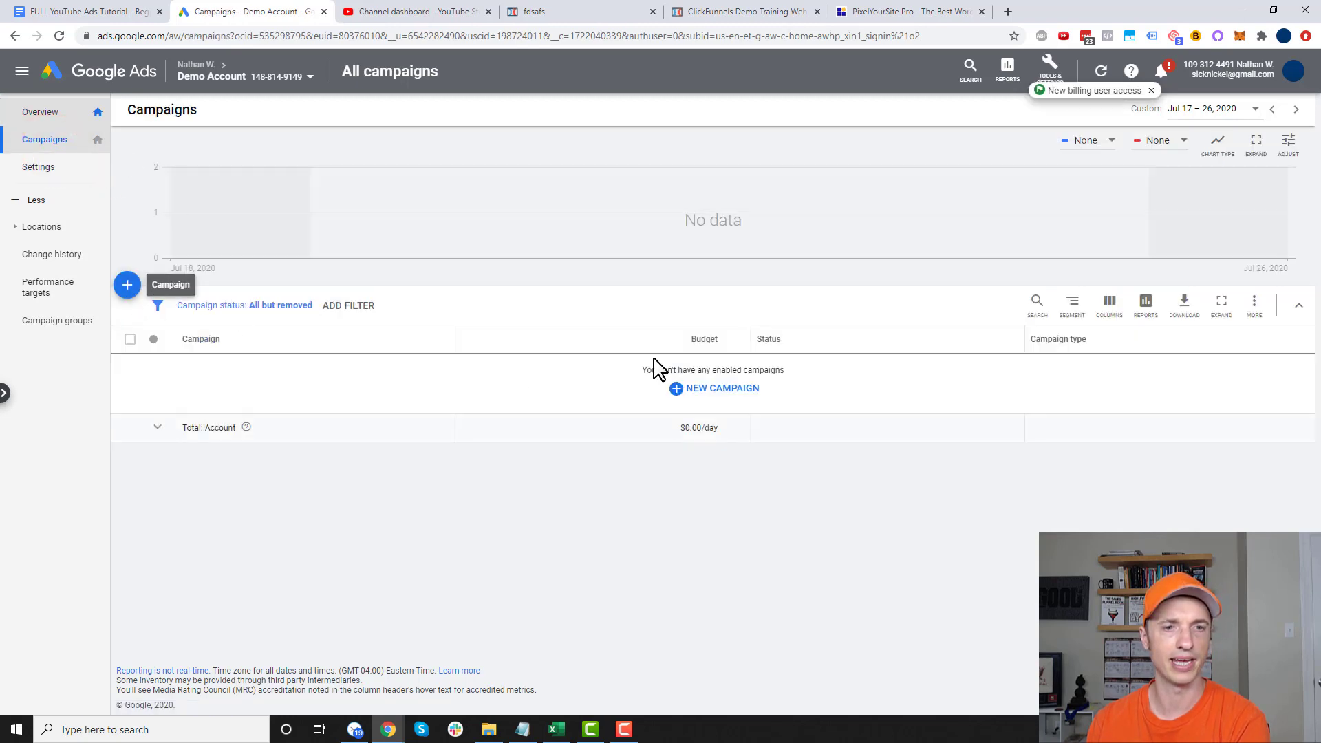
left_click(724, 389)
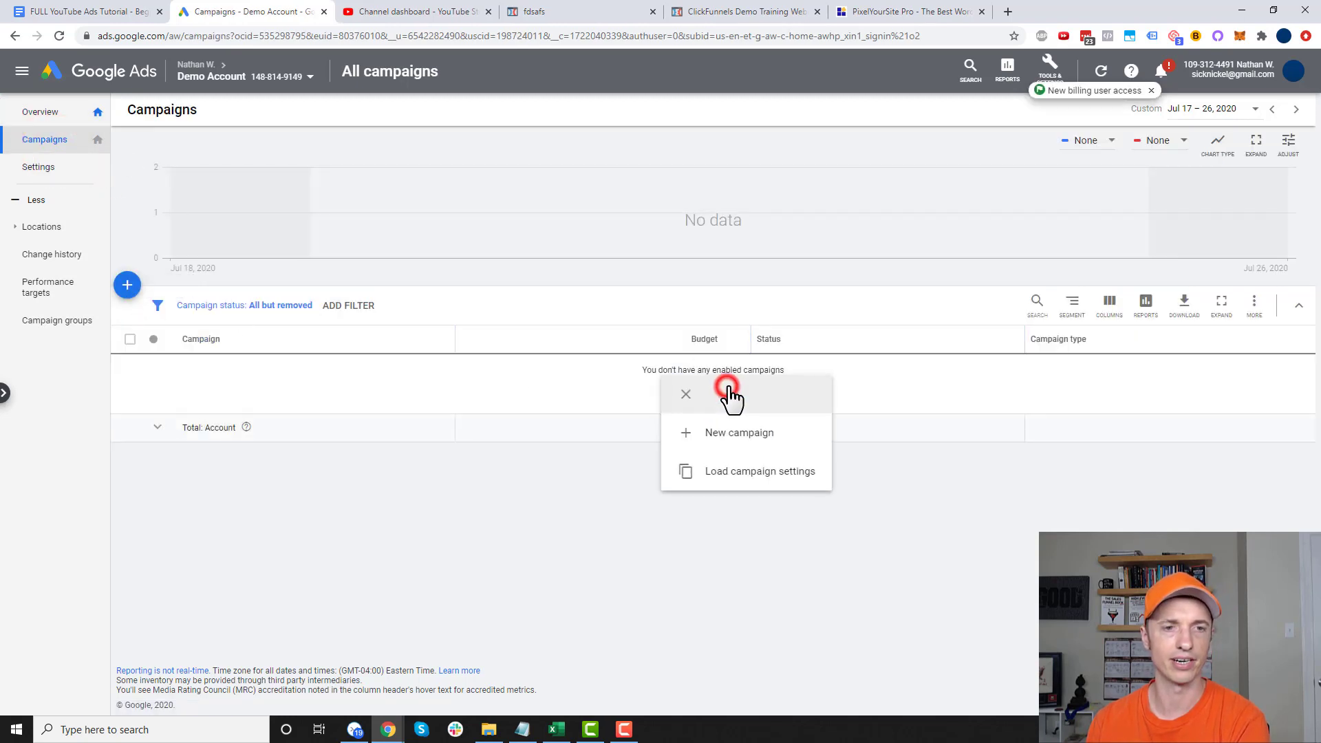
left_click(751, 442)
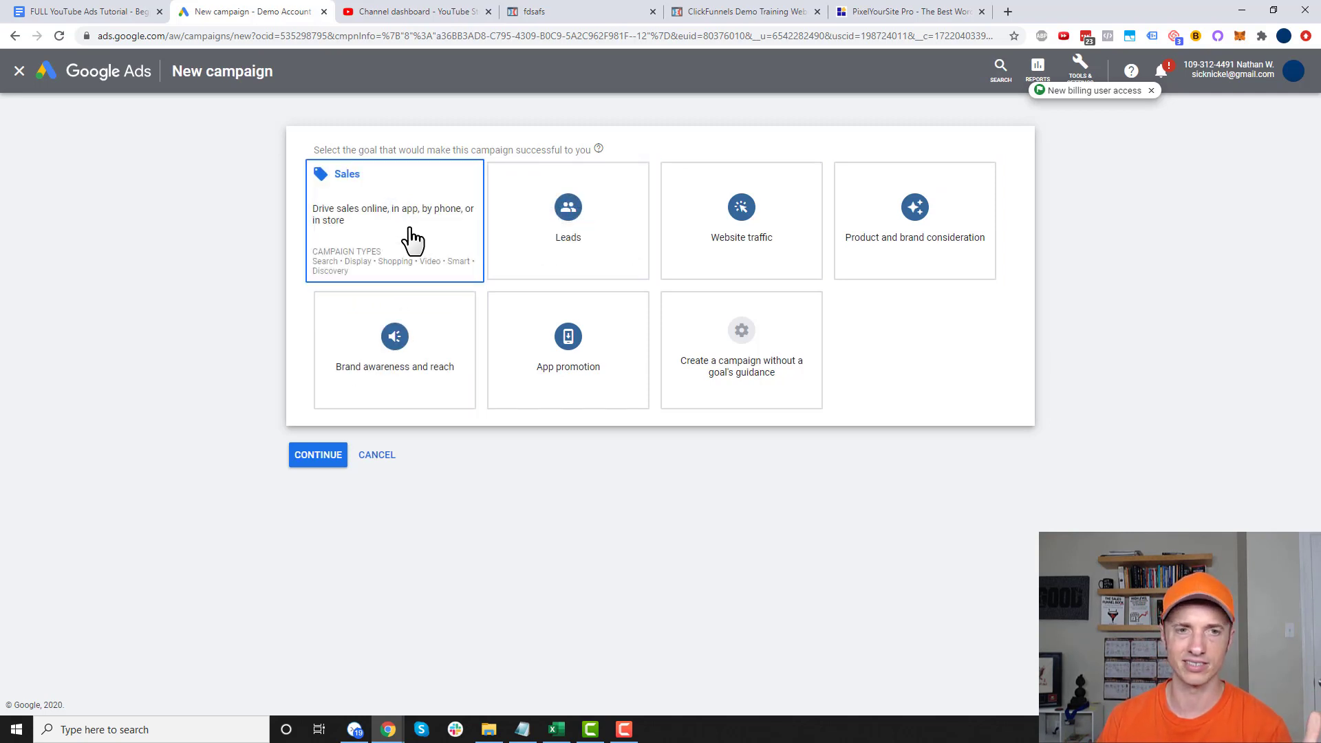
Step: Choose Leads as the campaign goal and Video as the campaign type, and continue to the campaign settings
left_click(595, 251)
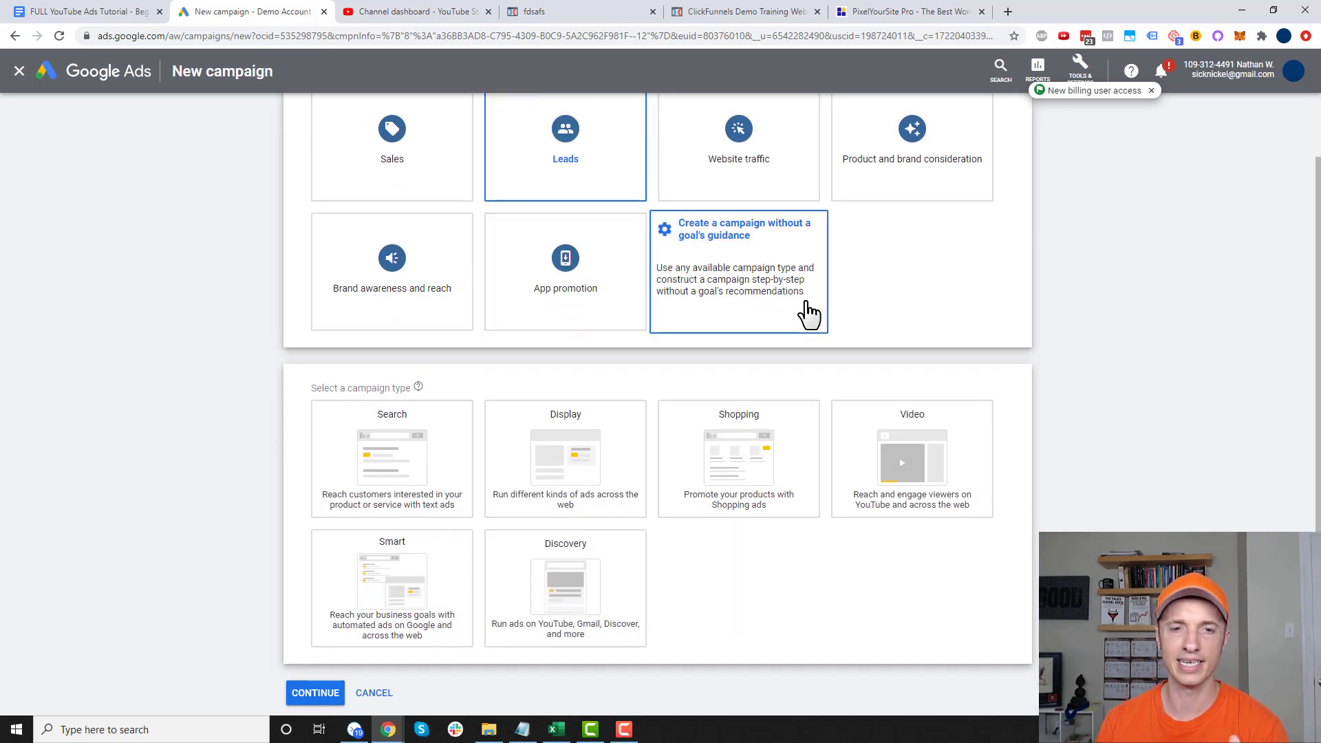
scroll(875, 311, "down", 1)
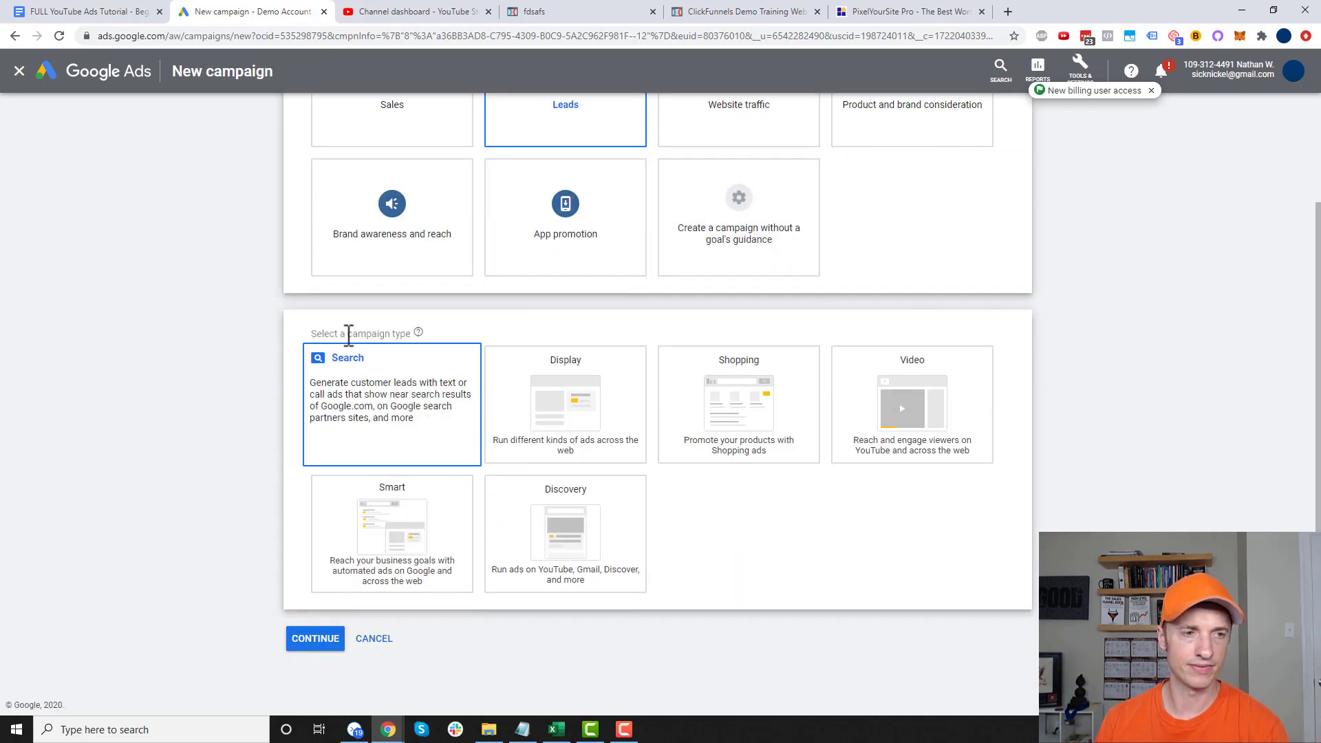
left_click_drag(358, 334, 467, 337)
left_click(1210, 430)
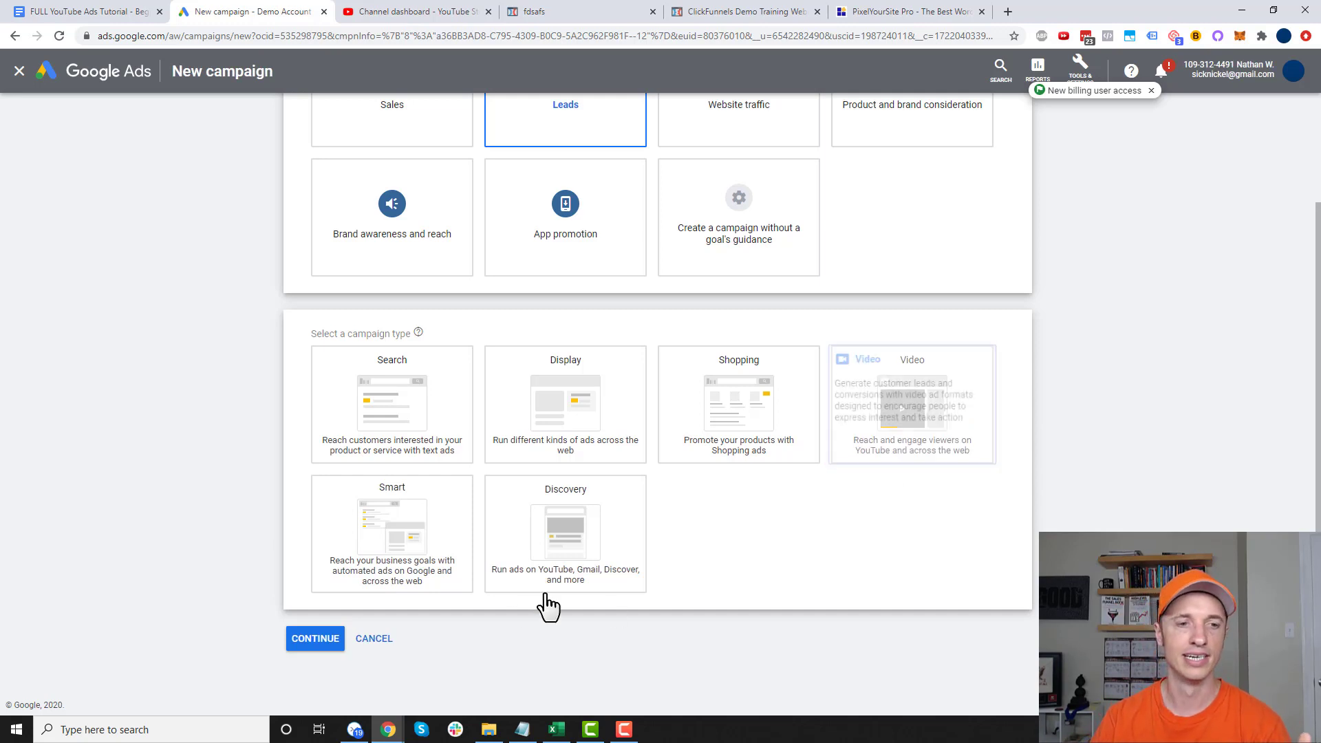
mouse_move(585, 575)
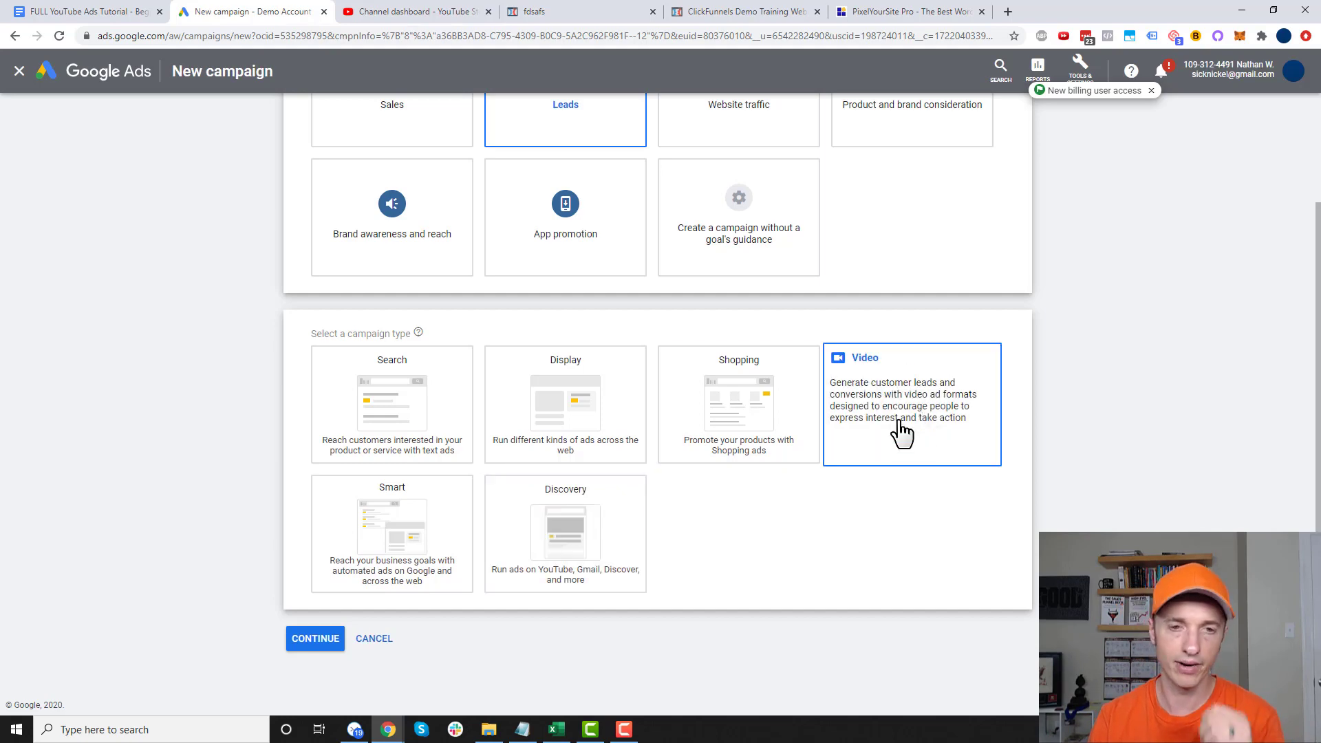
left_click(906, 414)
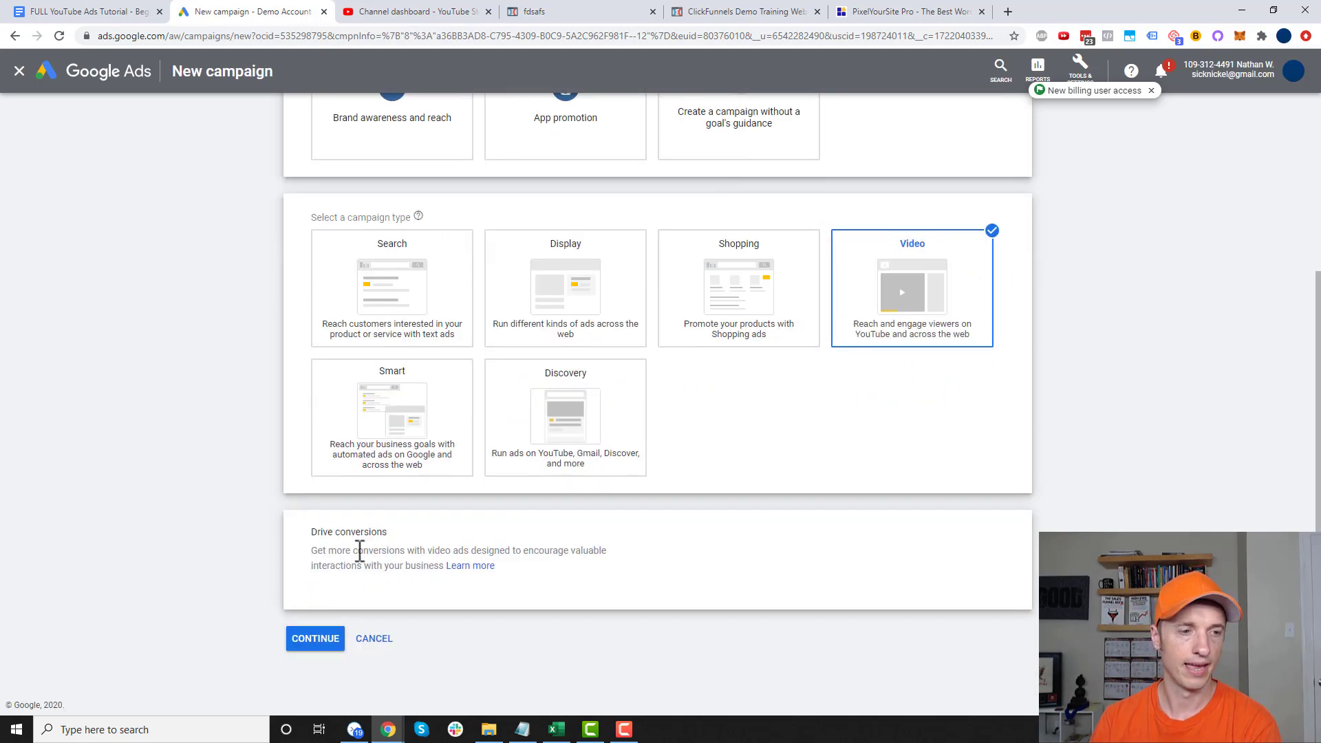
left_click(323, 640)
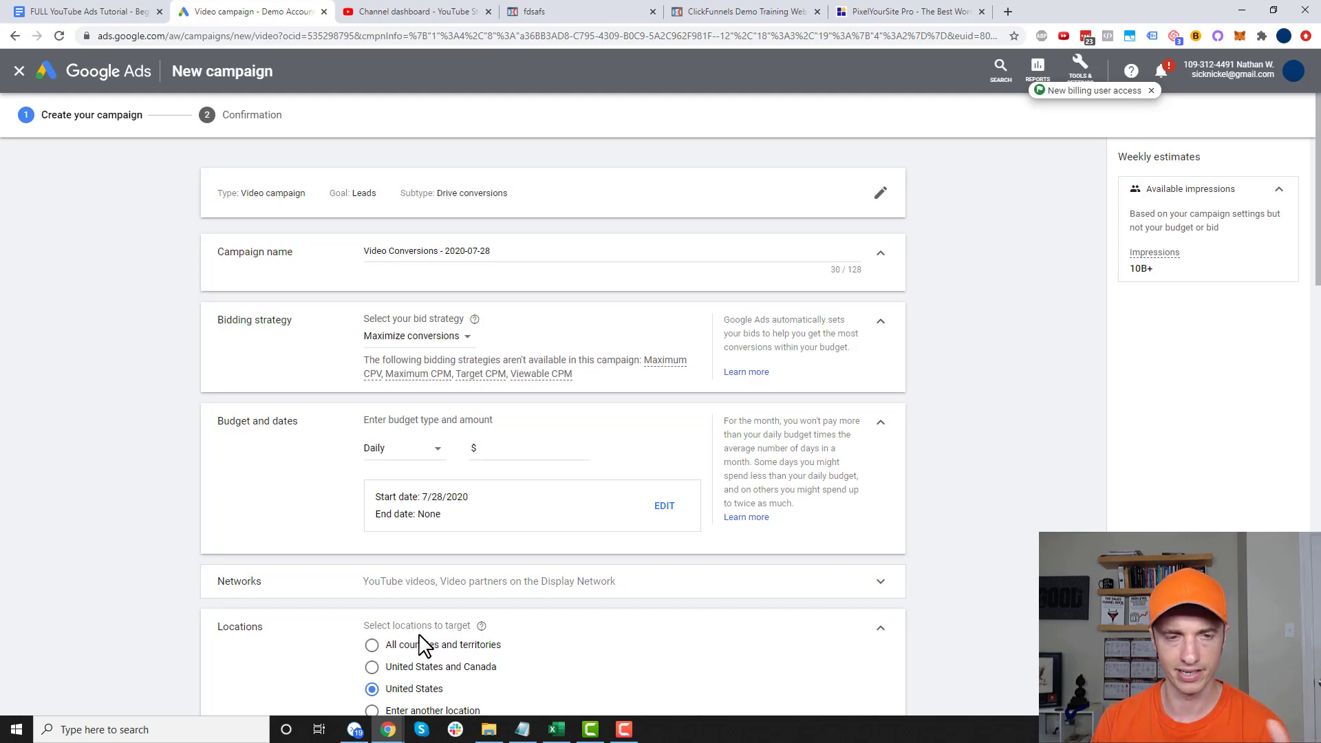
Step: Check the campaign name and choose Maximize conversions as the bid strategy
left_click(506, 250)
left_click_drag(522, 253, 357, 256)
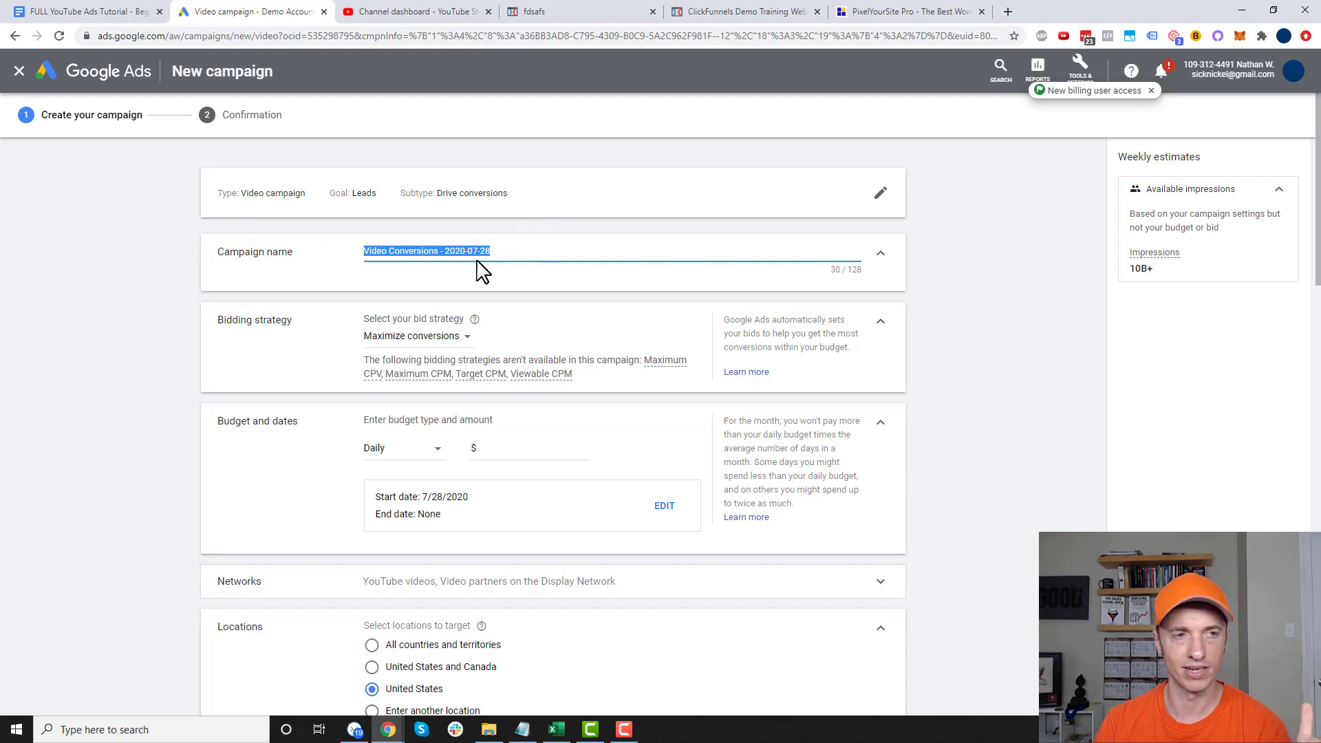
scroll(419, 250, "down", 1)
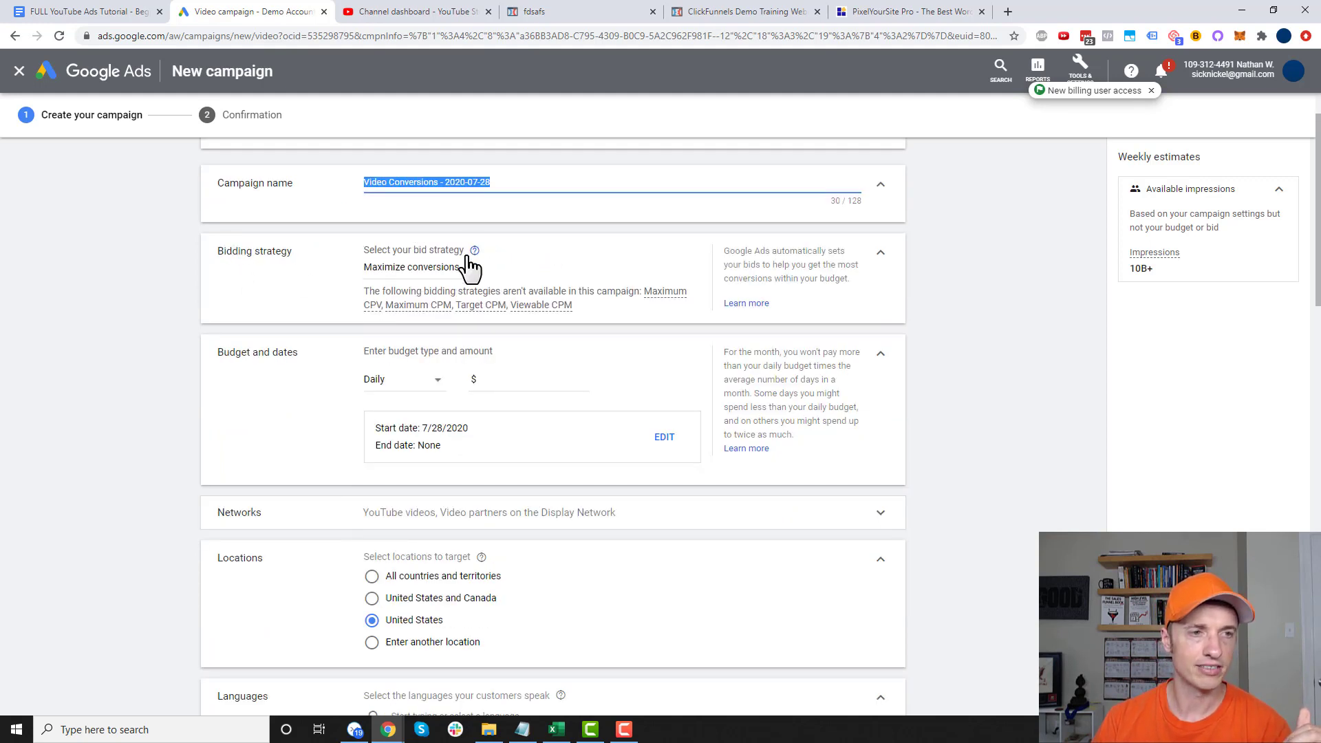
left_click(450, 268)
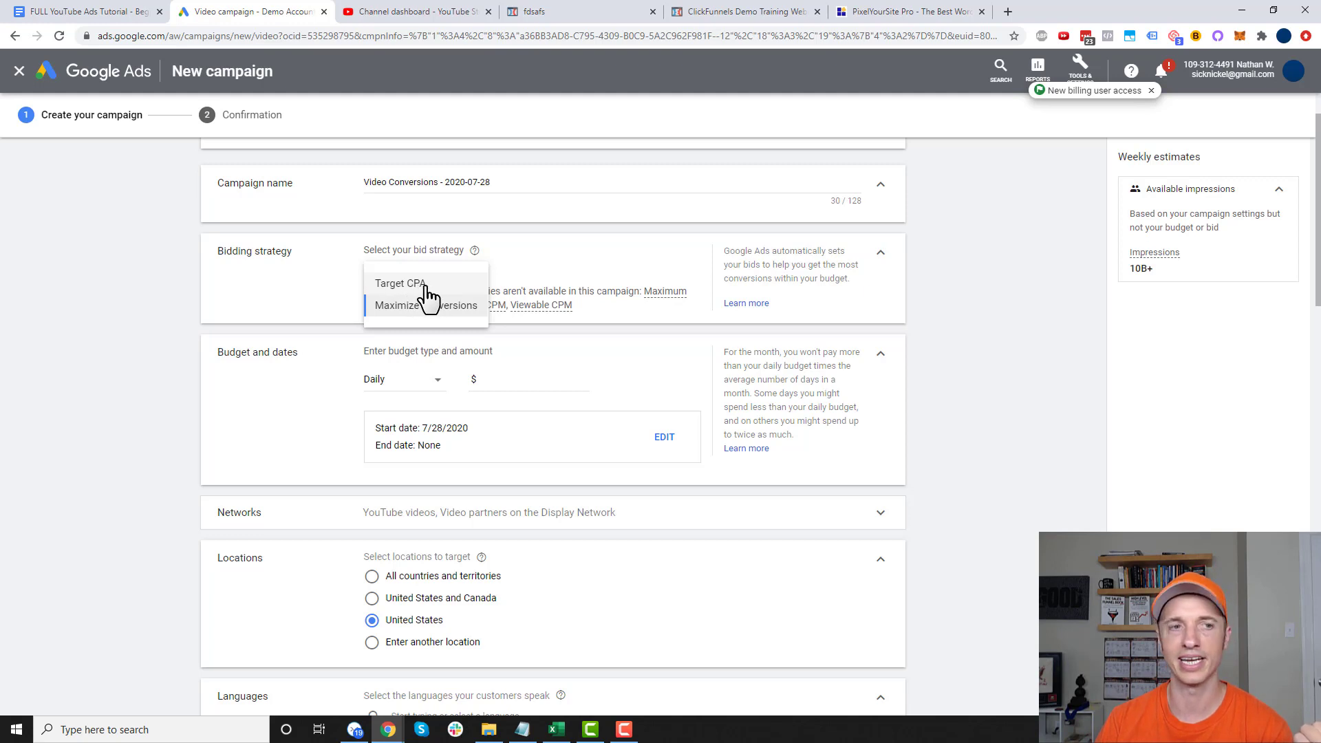
left_click(434, 313)
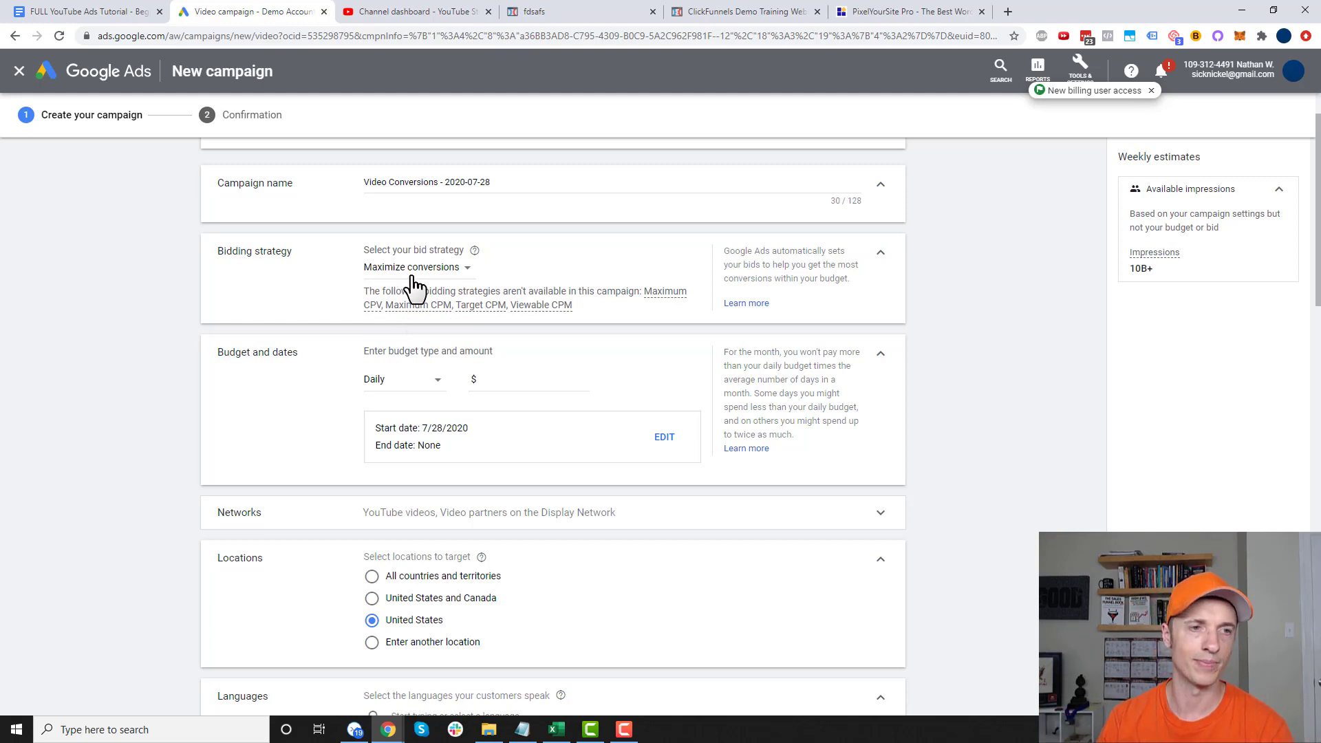
Step: Set the campaign budget type to Daily with an amount of $10
scroll(308, 375, "down", 1)
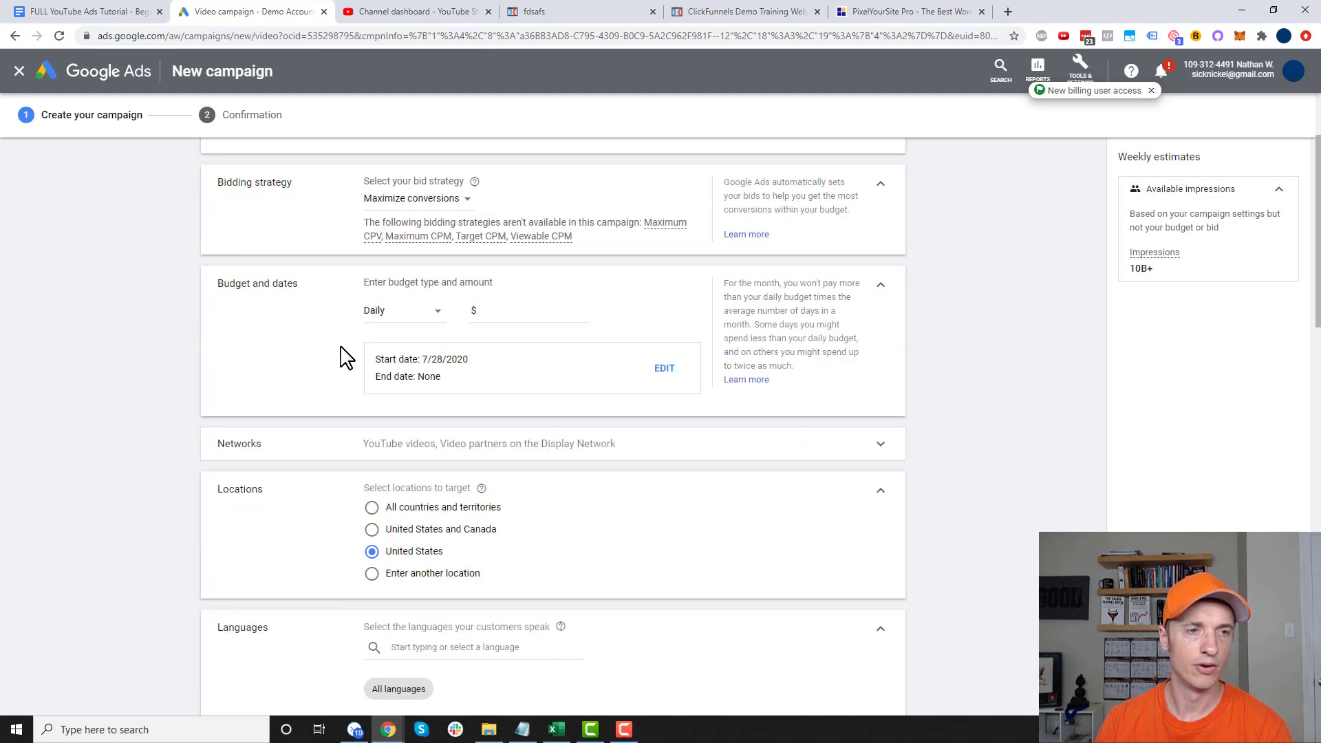
left_click(412, 311)
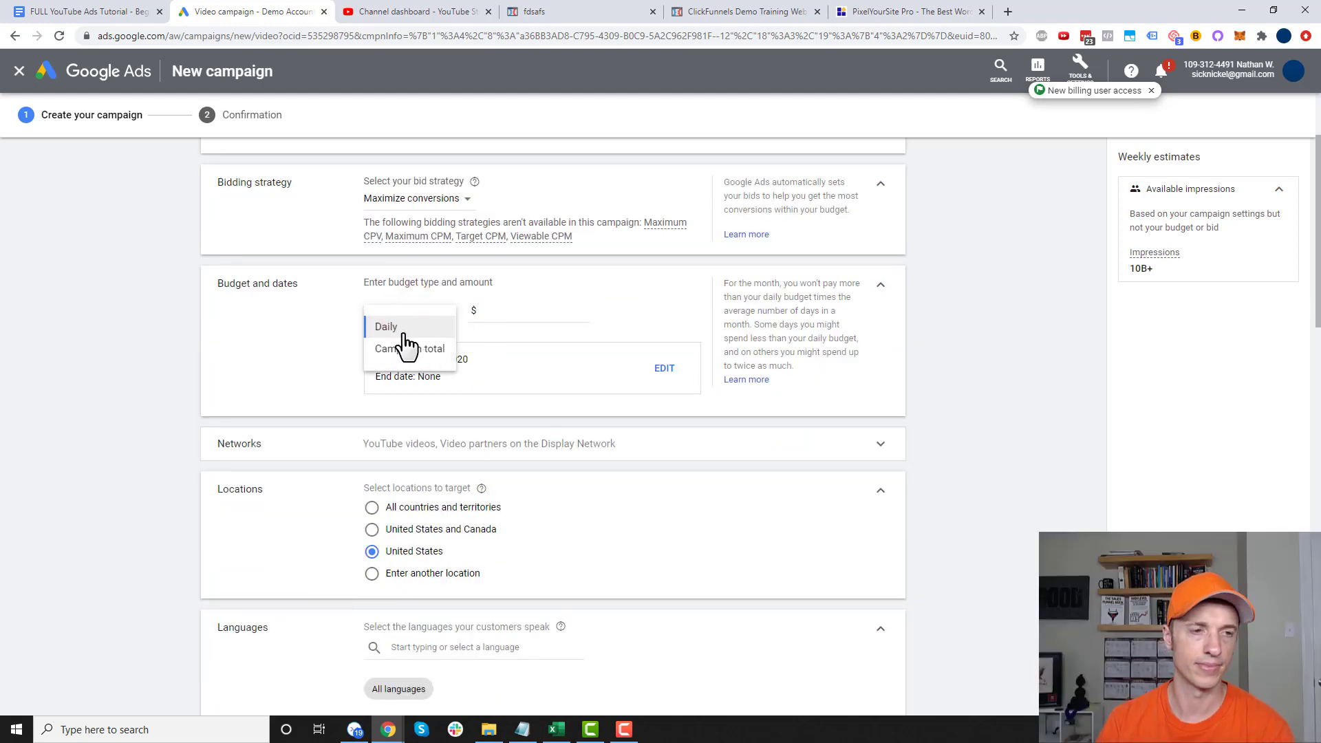
left_click(406, 329)
left_click(525, 312)
type("10")
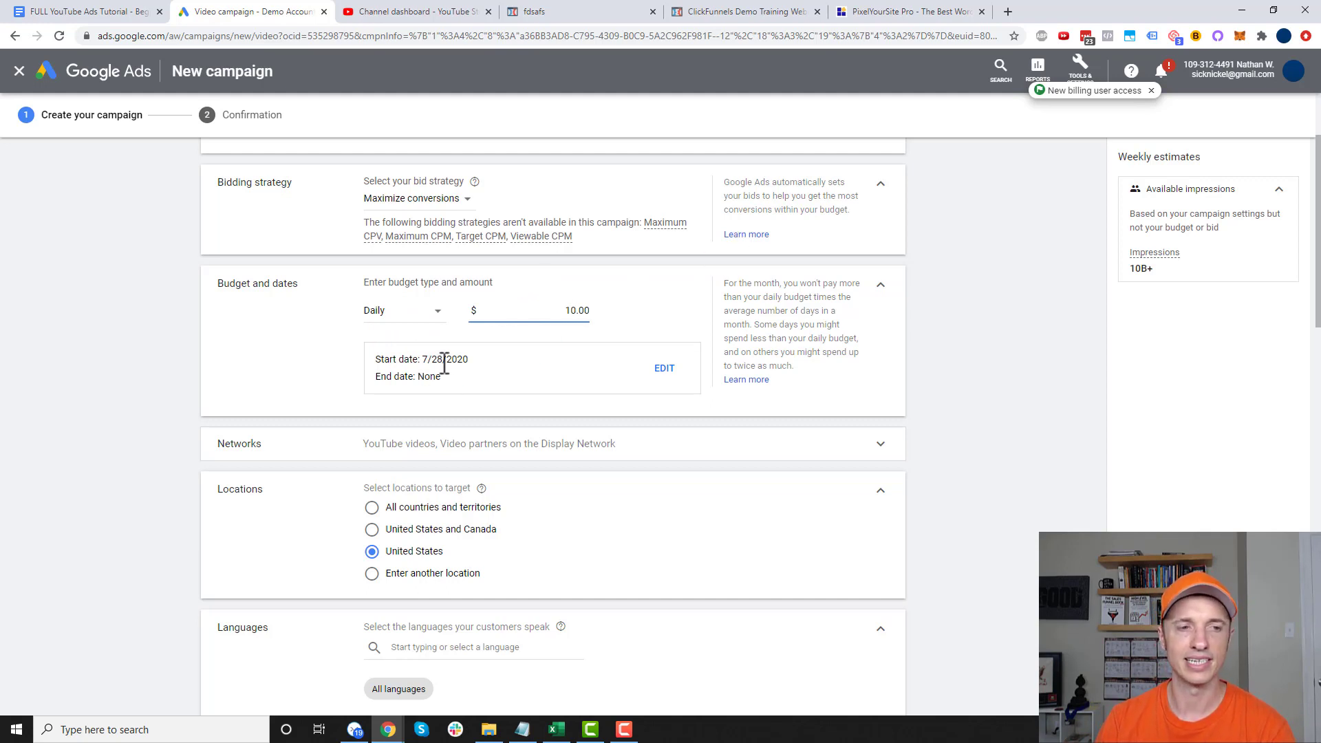
Step: Expand the campaign's Networks settings and exclude video partners on the Display Network
scroll(671, 375, "down", 2)
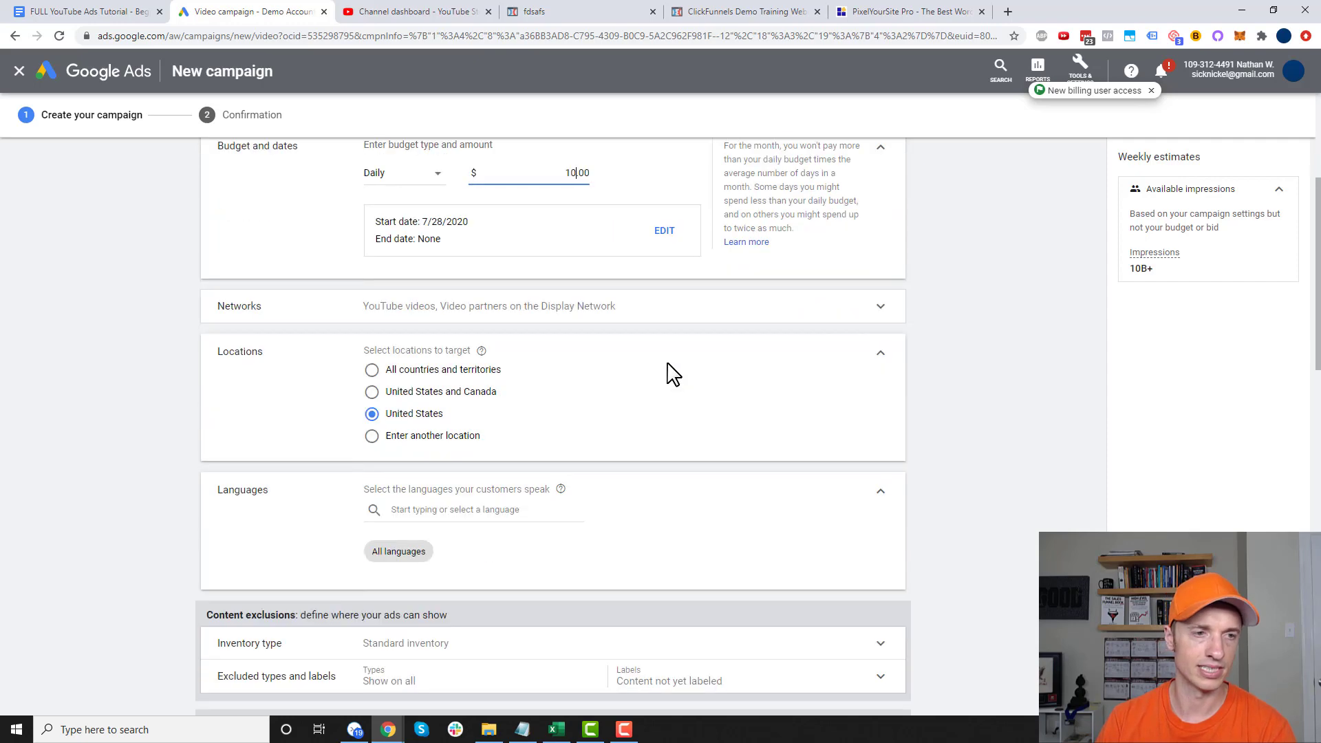
left_click(532, 304)
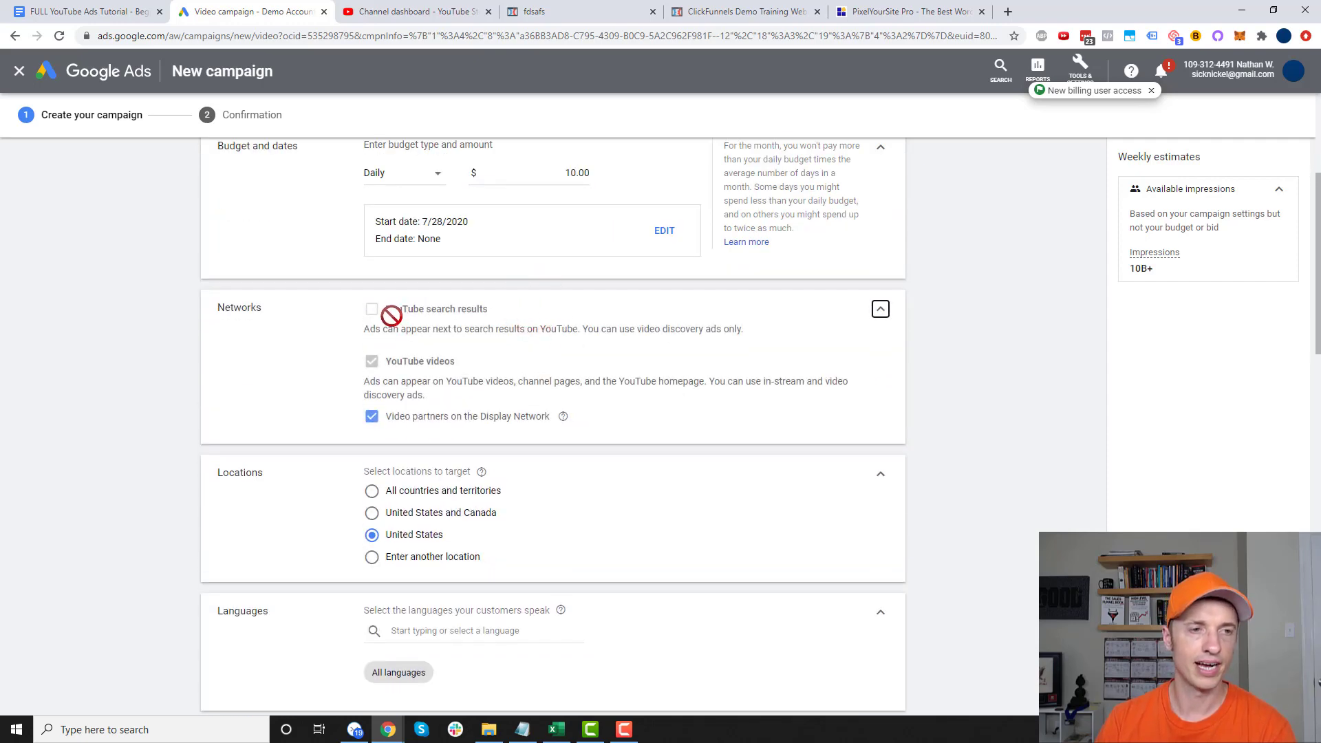
mouse_move(418, 307)
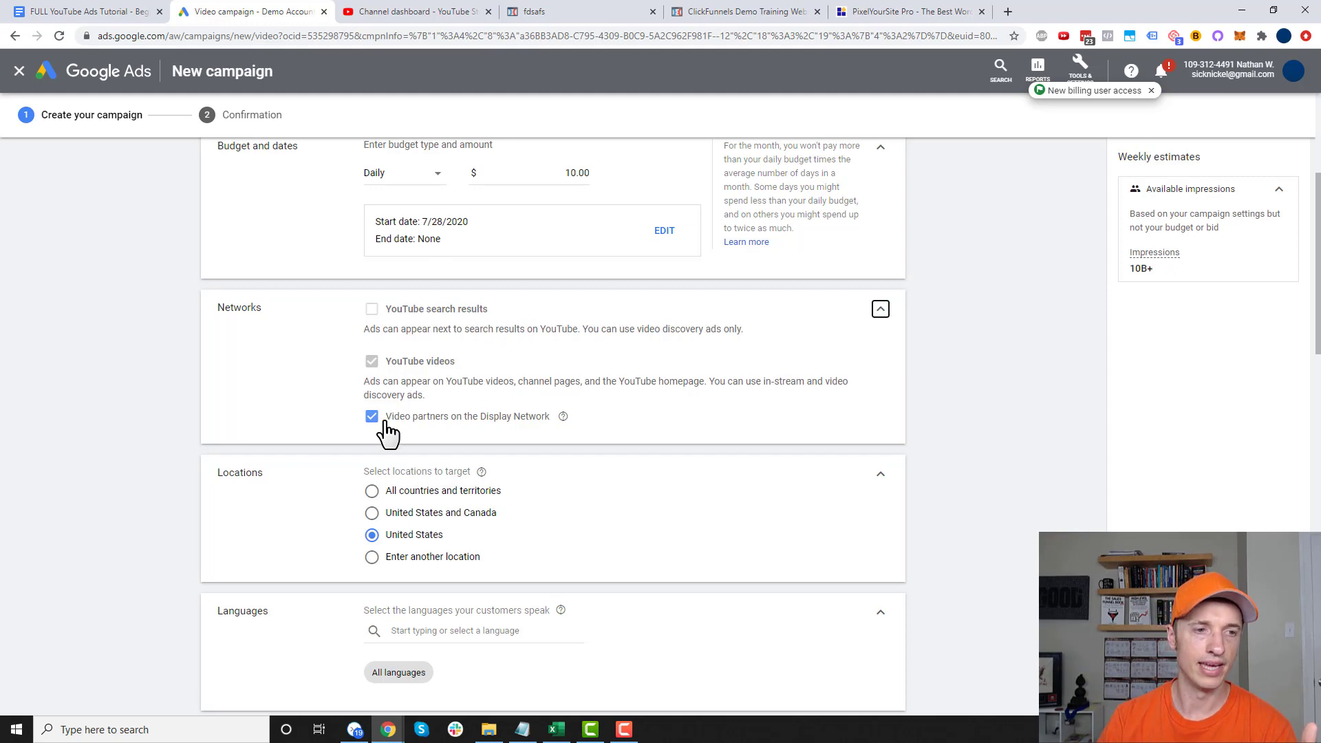
mouse_move(438, 362)
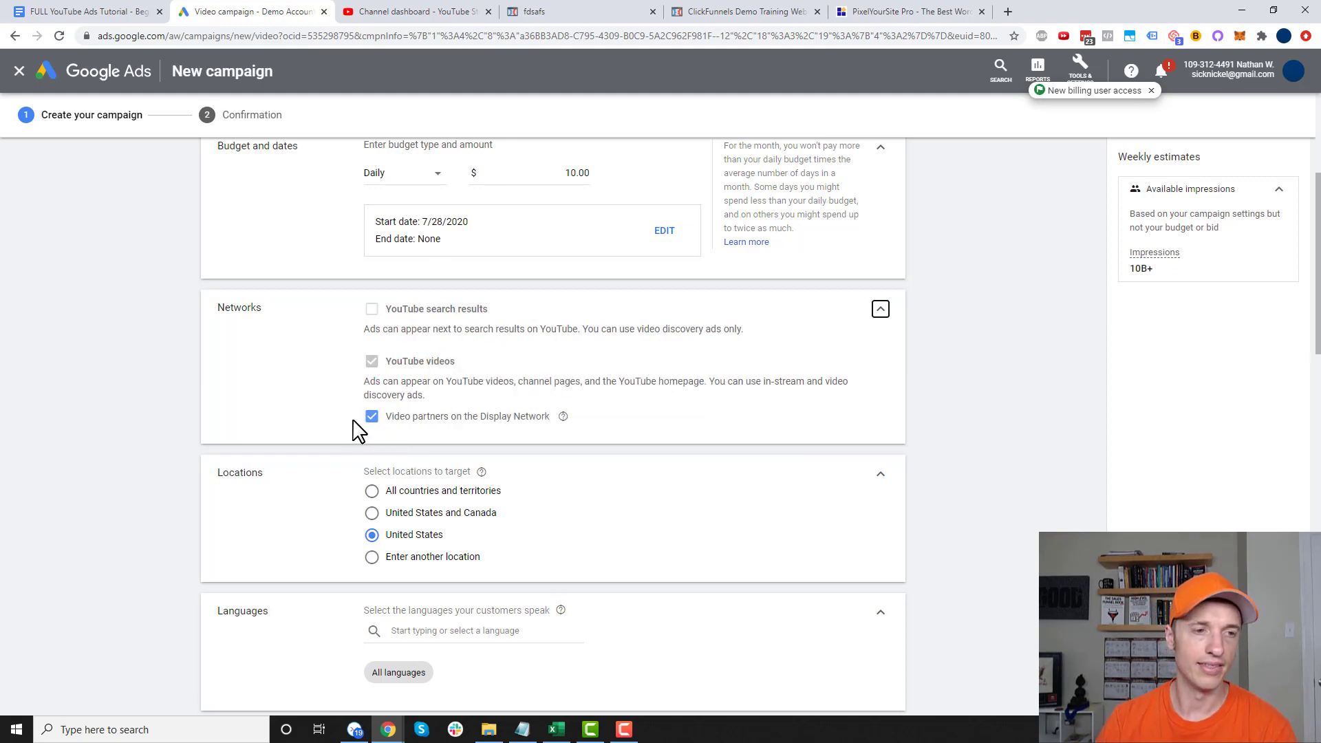
left_click(511, 421)
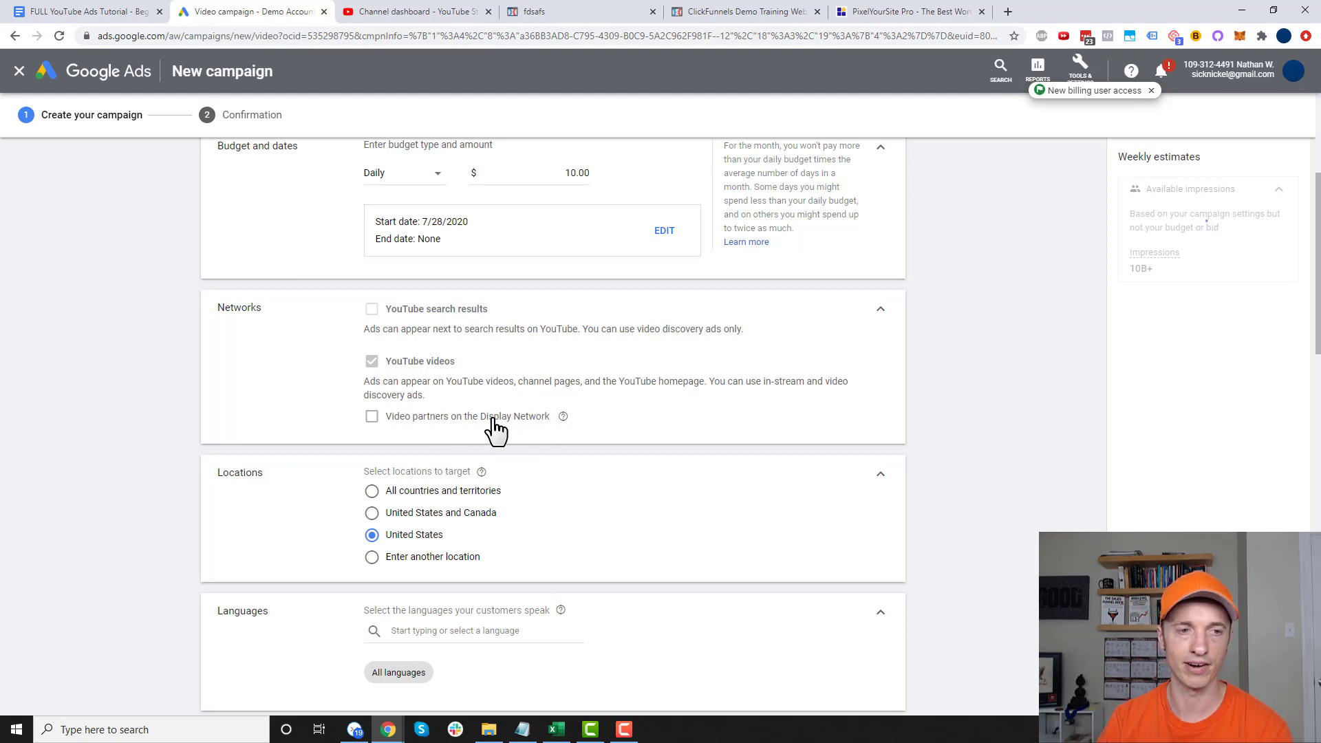
Step: Choose to enter another location for targeting and open the advanced location search
scroll(509, 436, "down", 2)
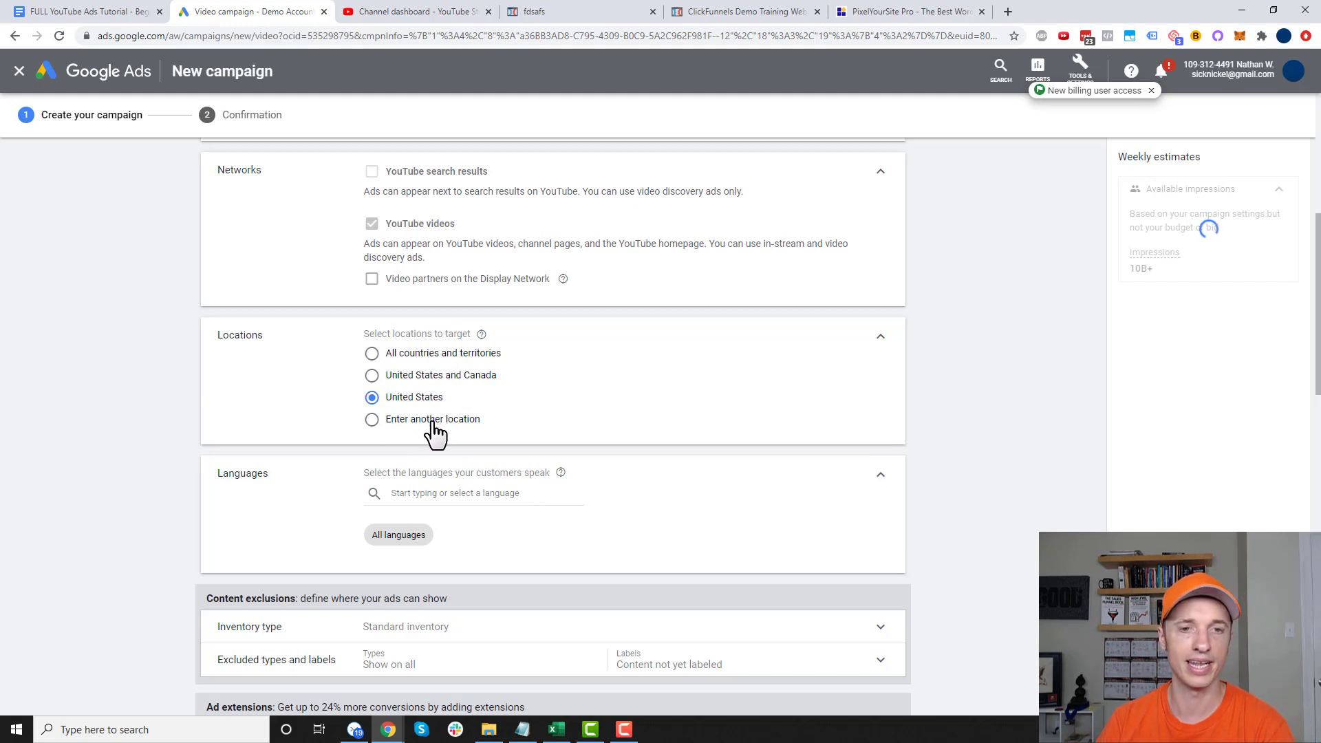
left_click(372, 420)
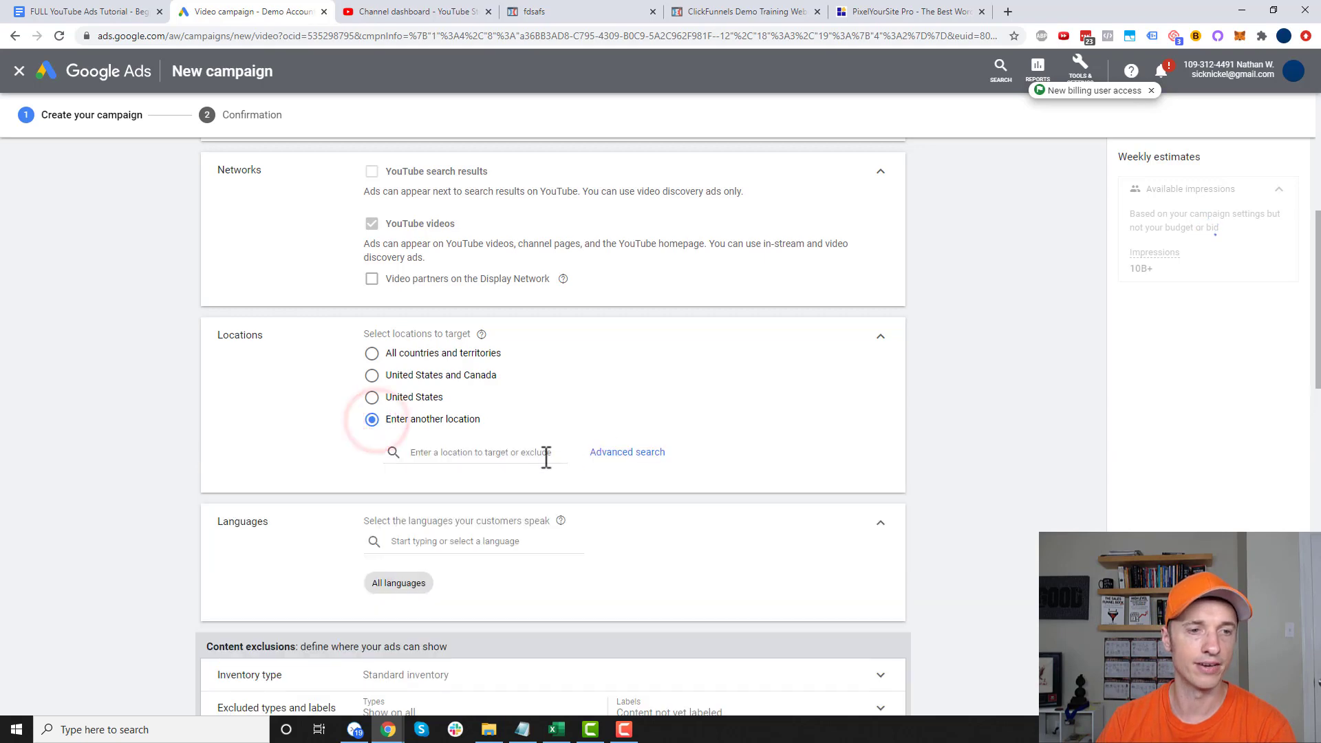
left_click(639, 454)
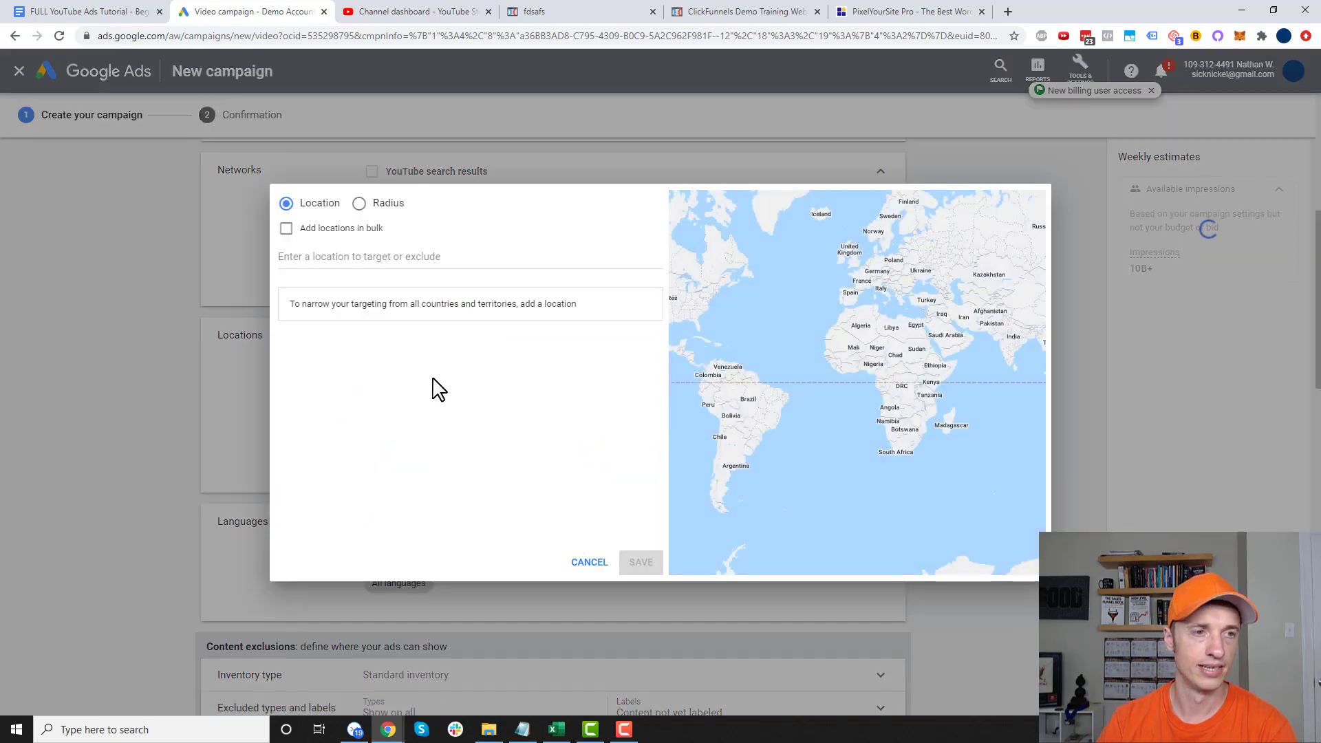
Step: Try targeting a 20 mi radius around Midlothian, VA, and remove that targeted location
left_click(372, 204)
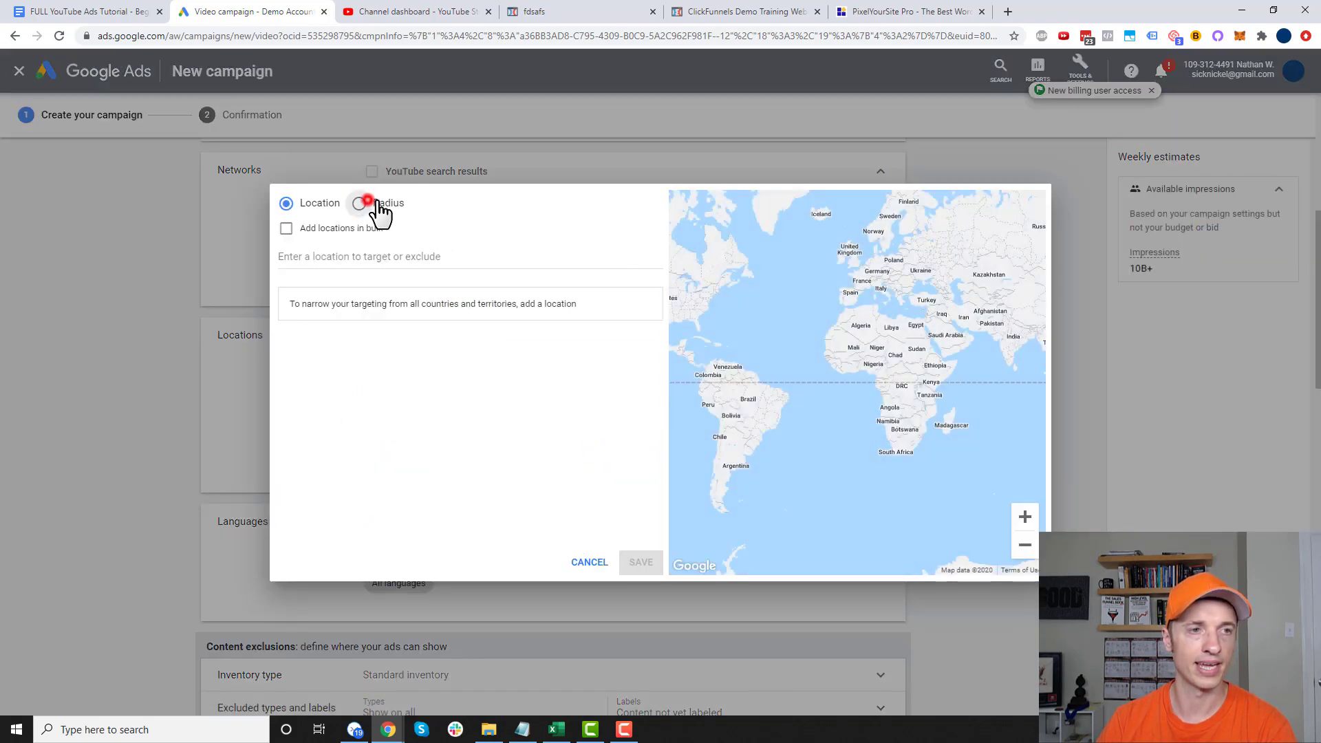
left_click(482, 258)
type("midlothlian")
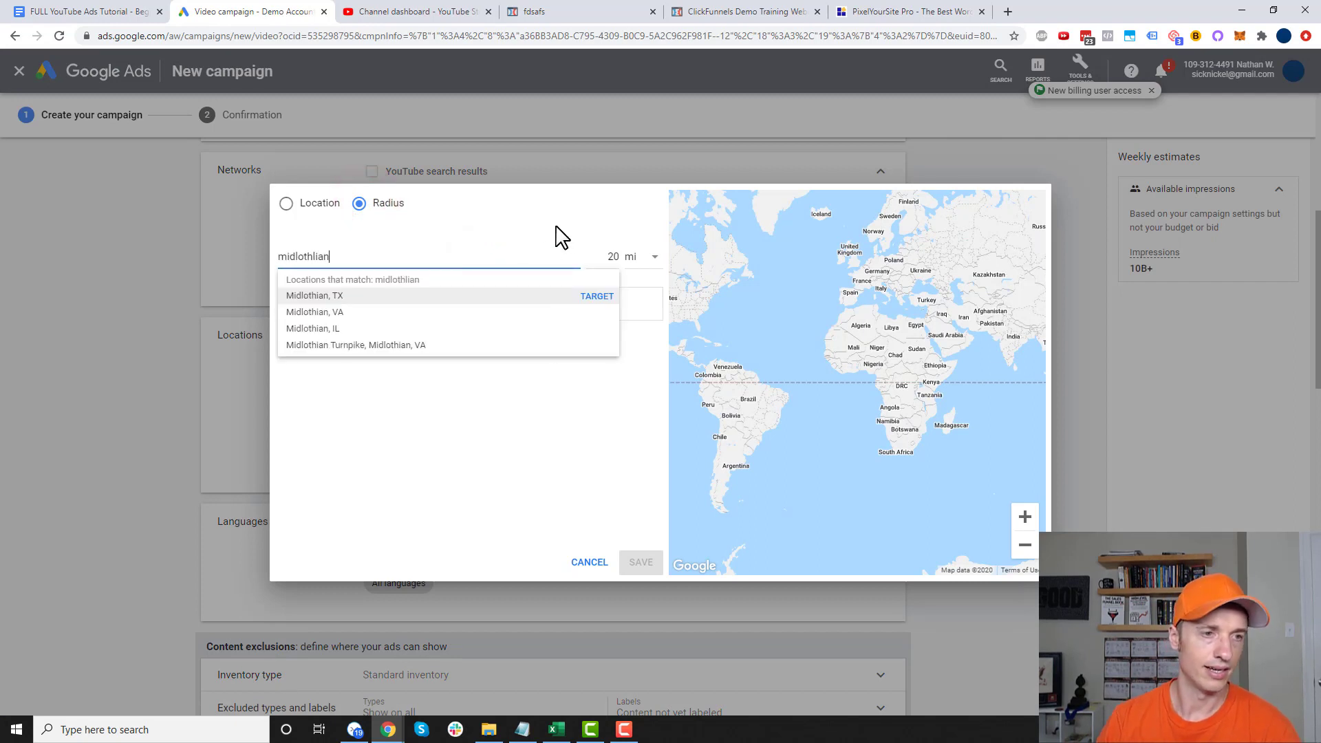
type("thian")
left_click(392, 313)
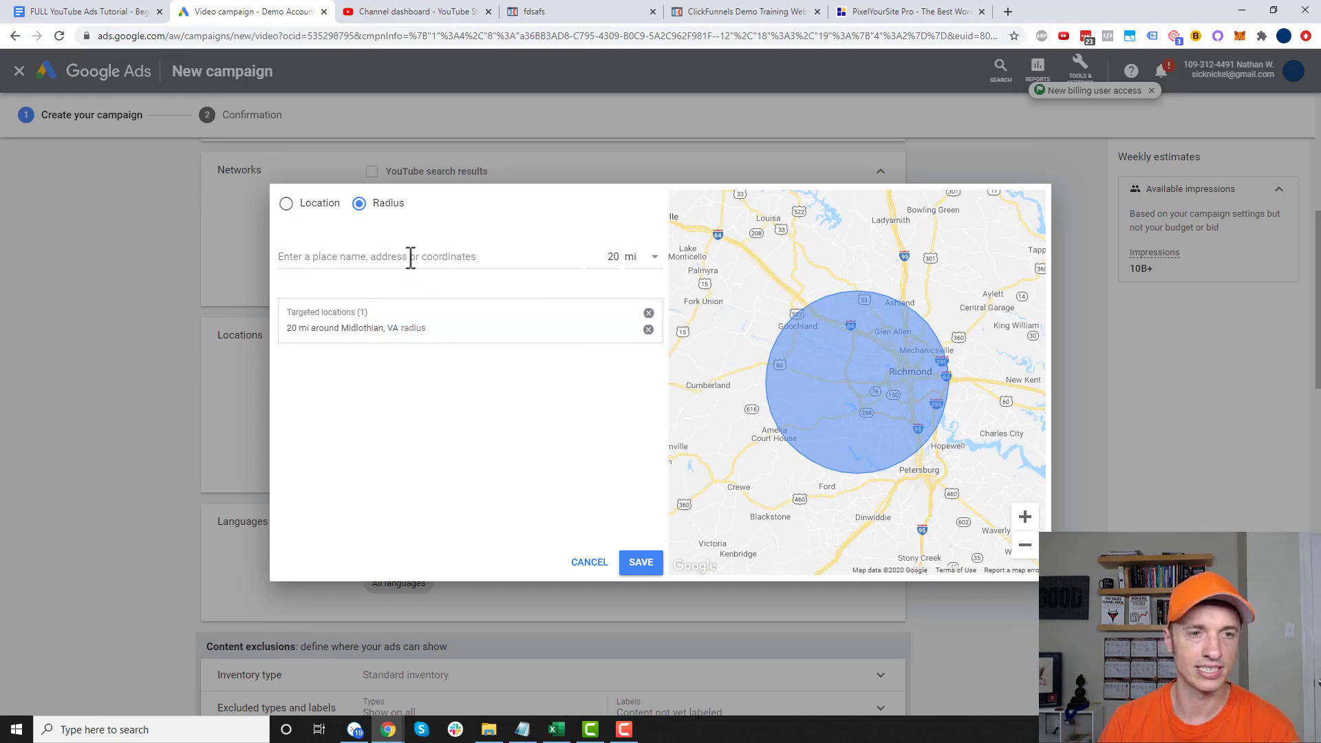
left_click(653, 261)
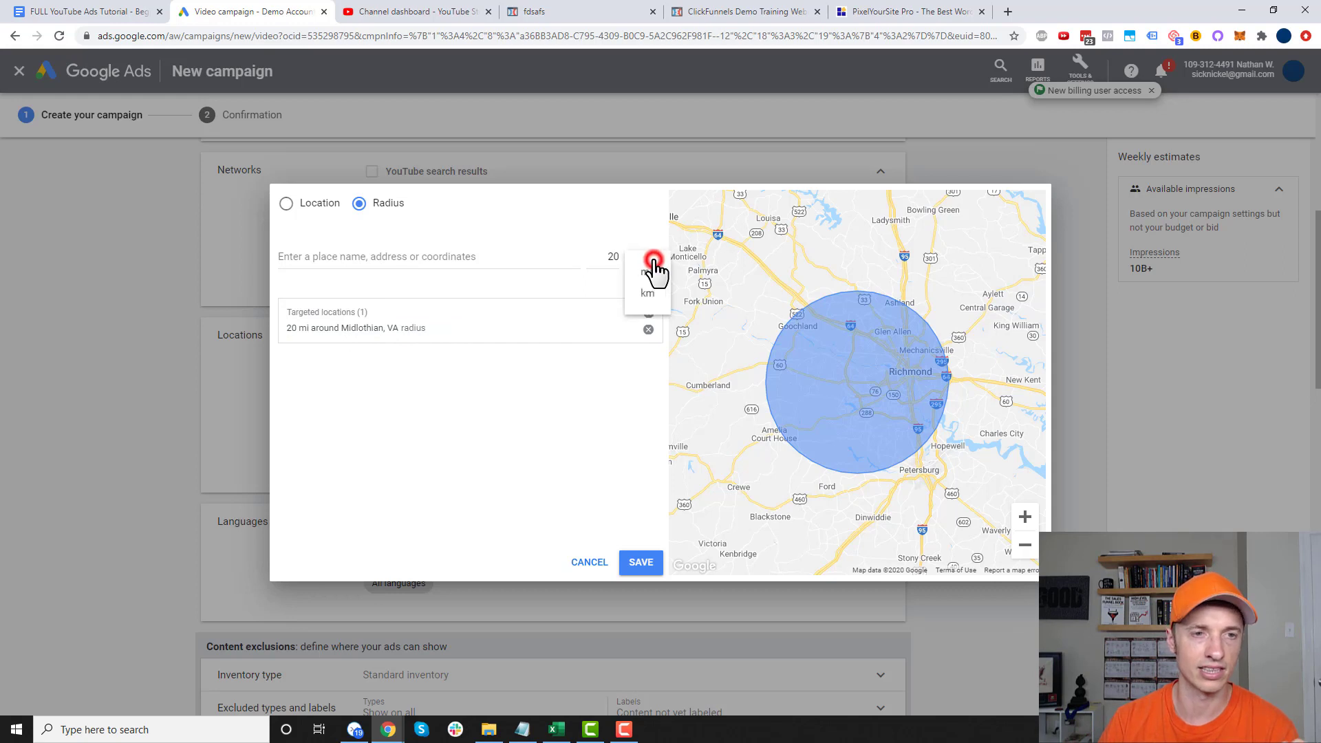
left_click(569, 379)
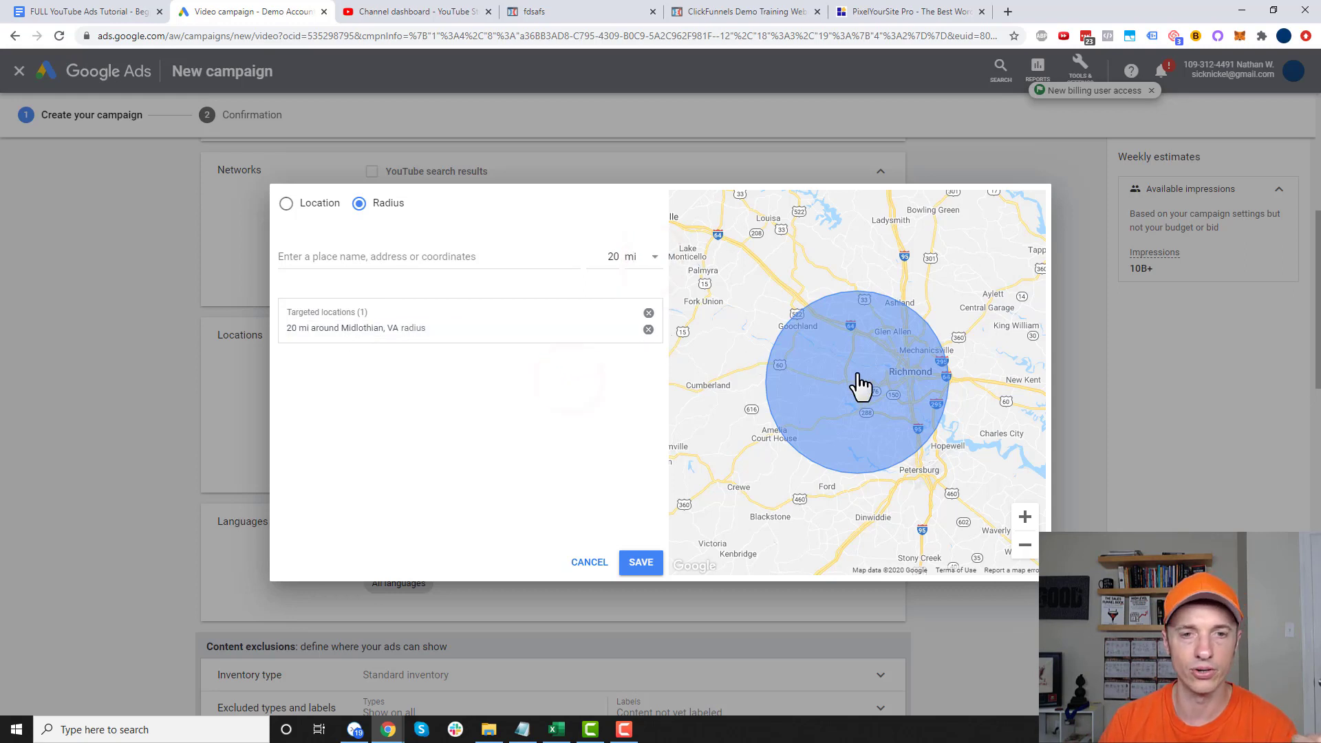
left_click(648, 330)
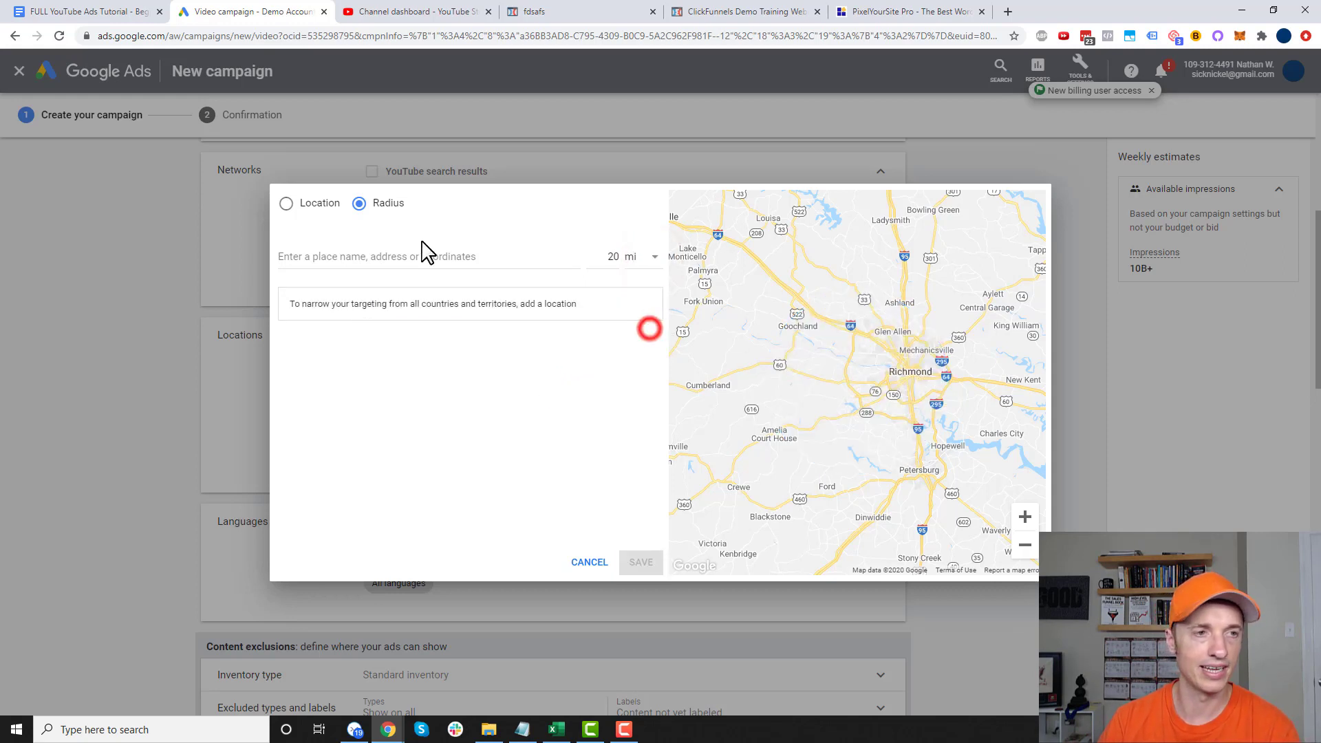
Step: Switch from radius to location targeting and add the United States as a targeted country
left_click(359, 203)
left_click(286, 204)
left_click(421, 259)
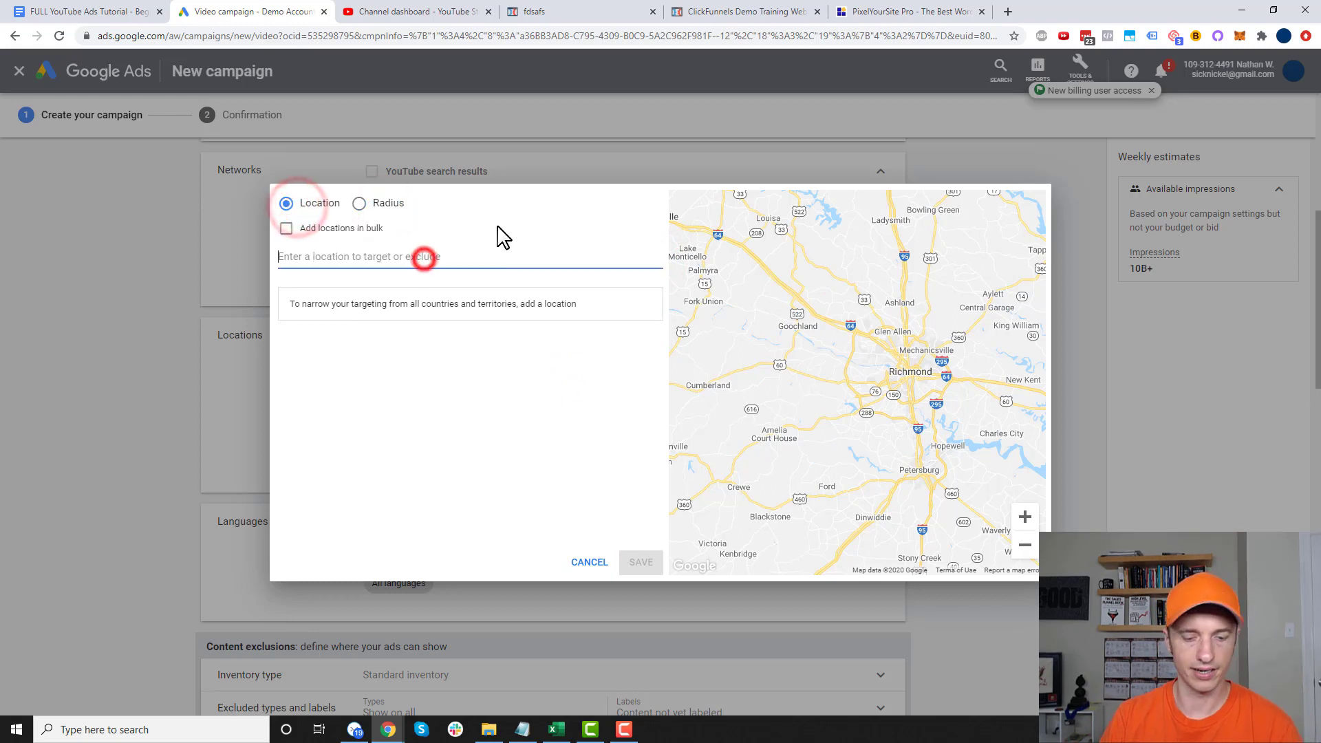
type("united")
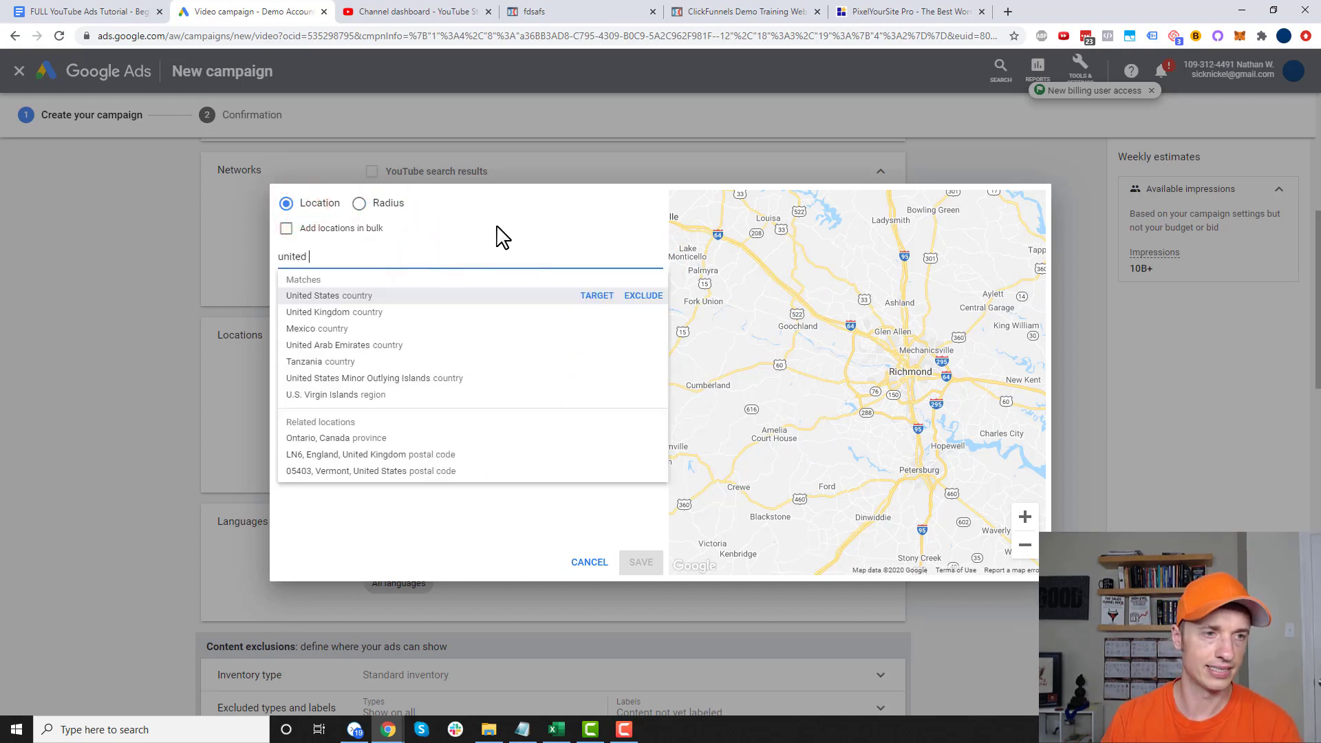
left_click(386, 296)
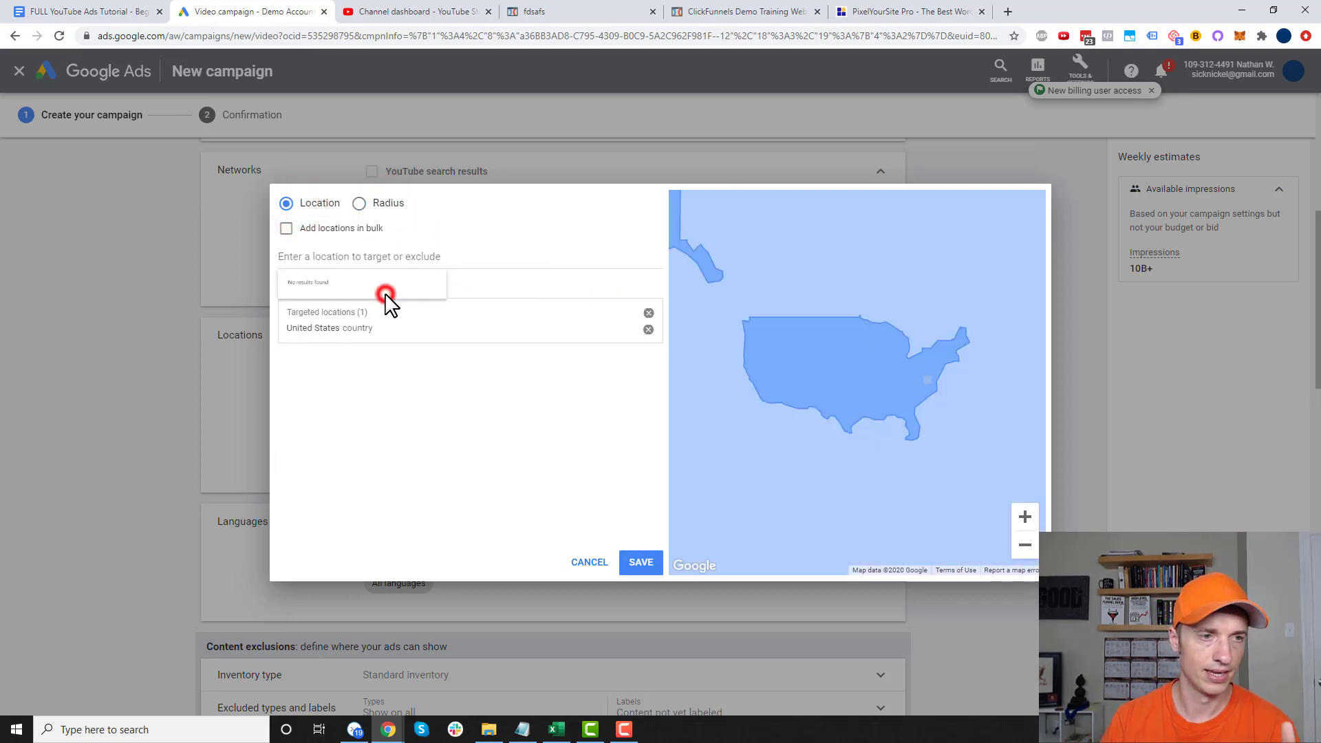
Step: Exclude the state of Virginia, United States, from the targeting and save the locations
left_click(411, 268)
type("viri")
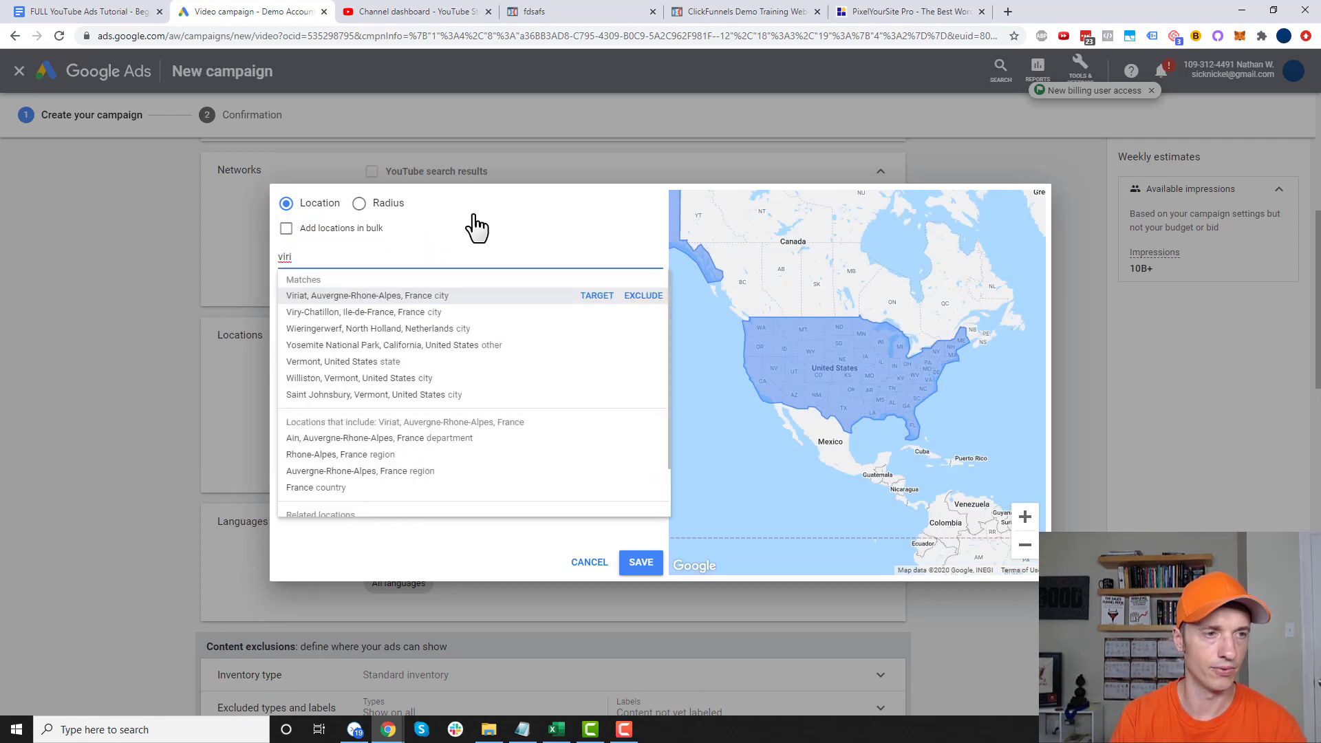
key("BackSpace")
type("gin")
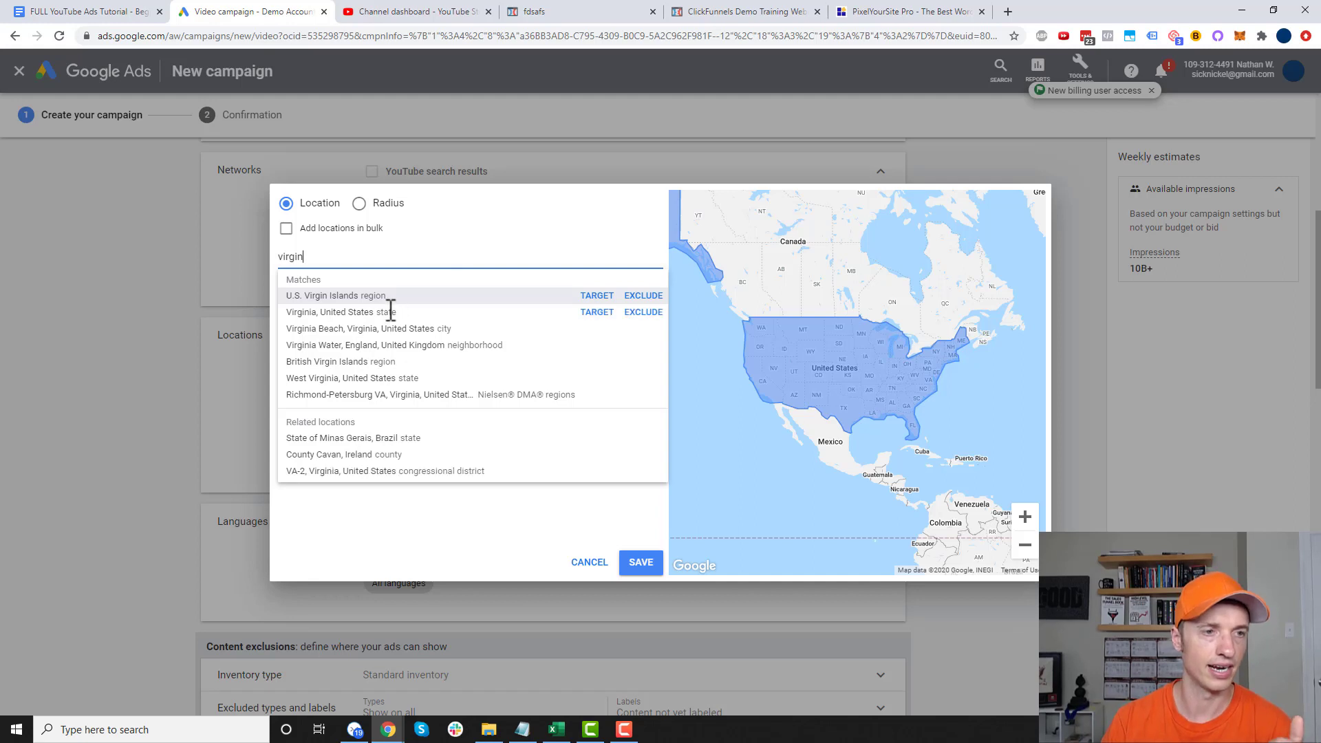
left_click(643, 312)
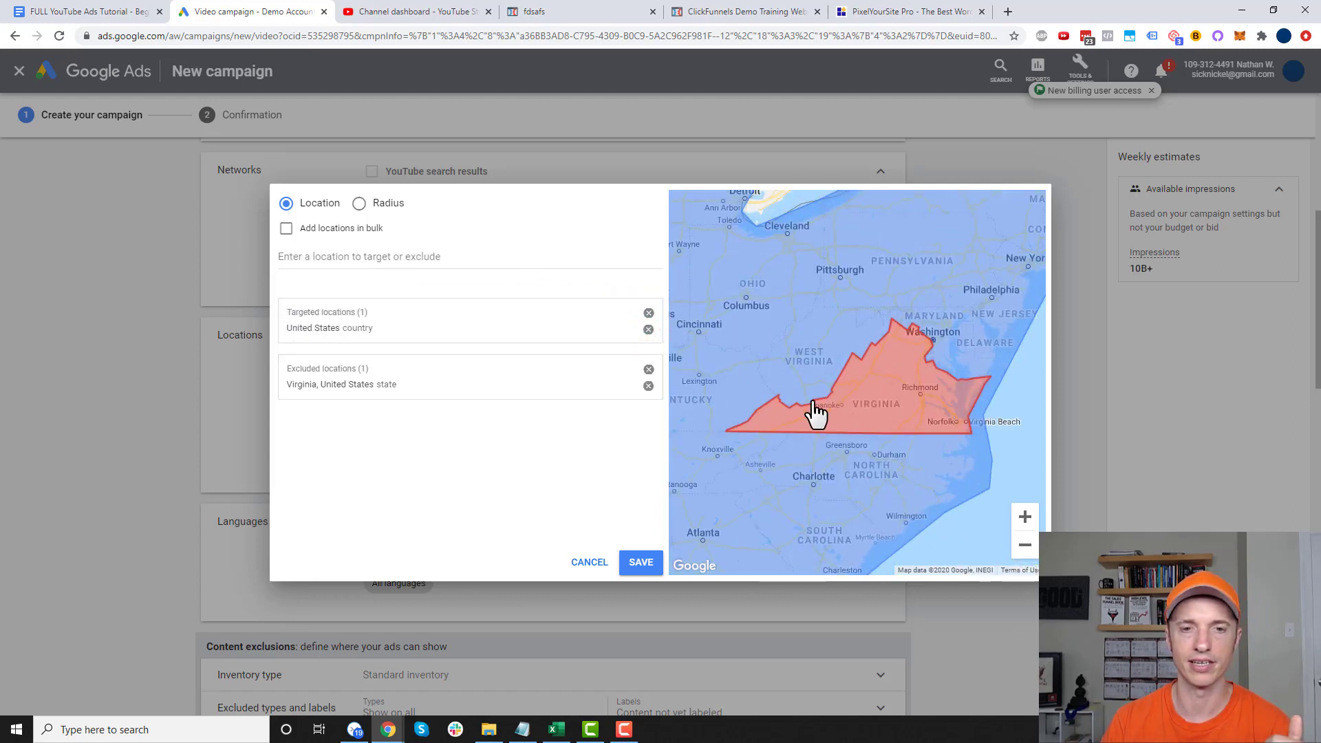
scroll(876, 358, "down", 2)
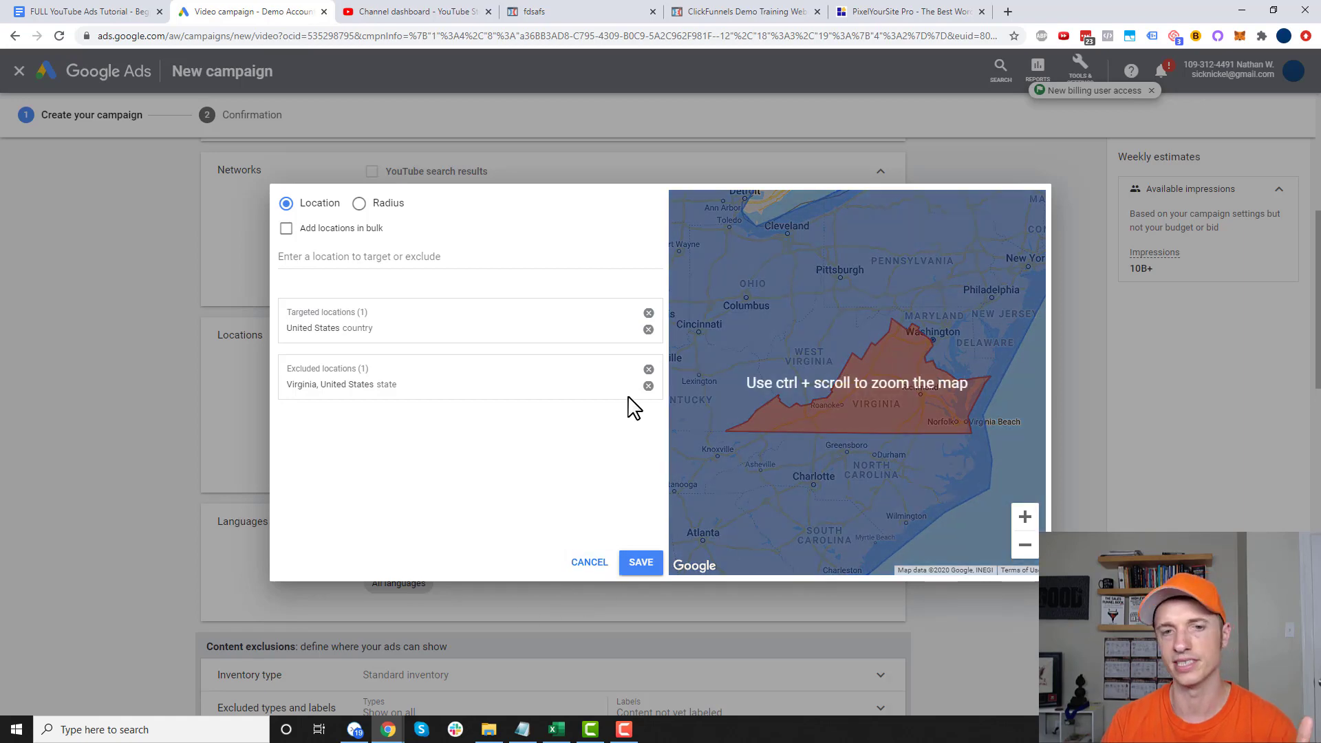
left_click(641, 562)
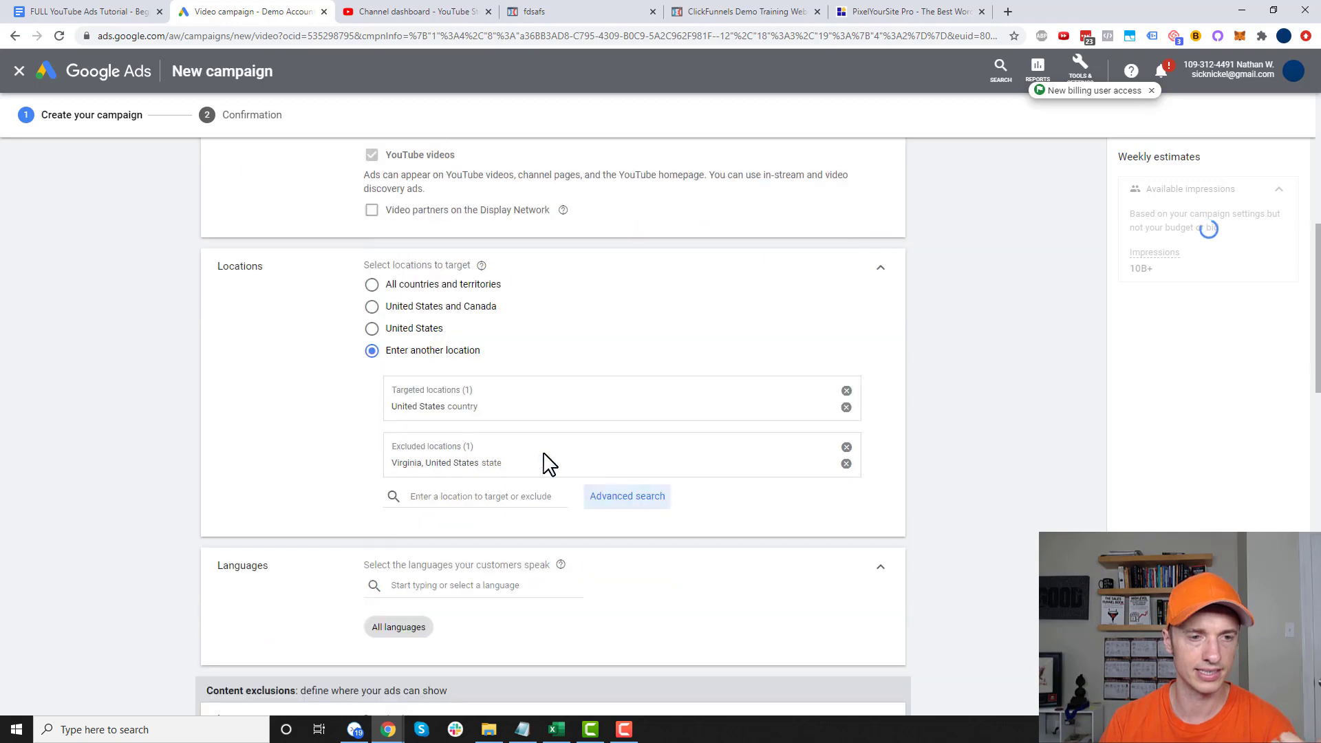
Step: Set the campaign's customer language to English
scroll(516, 418, "down", 4)
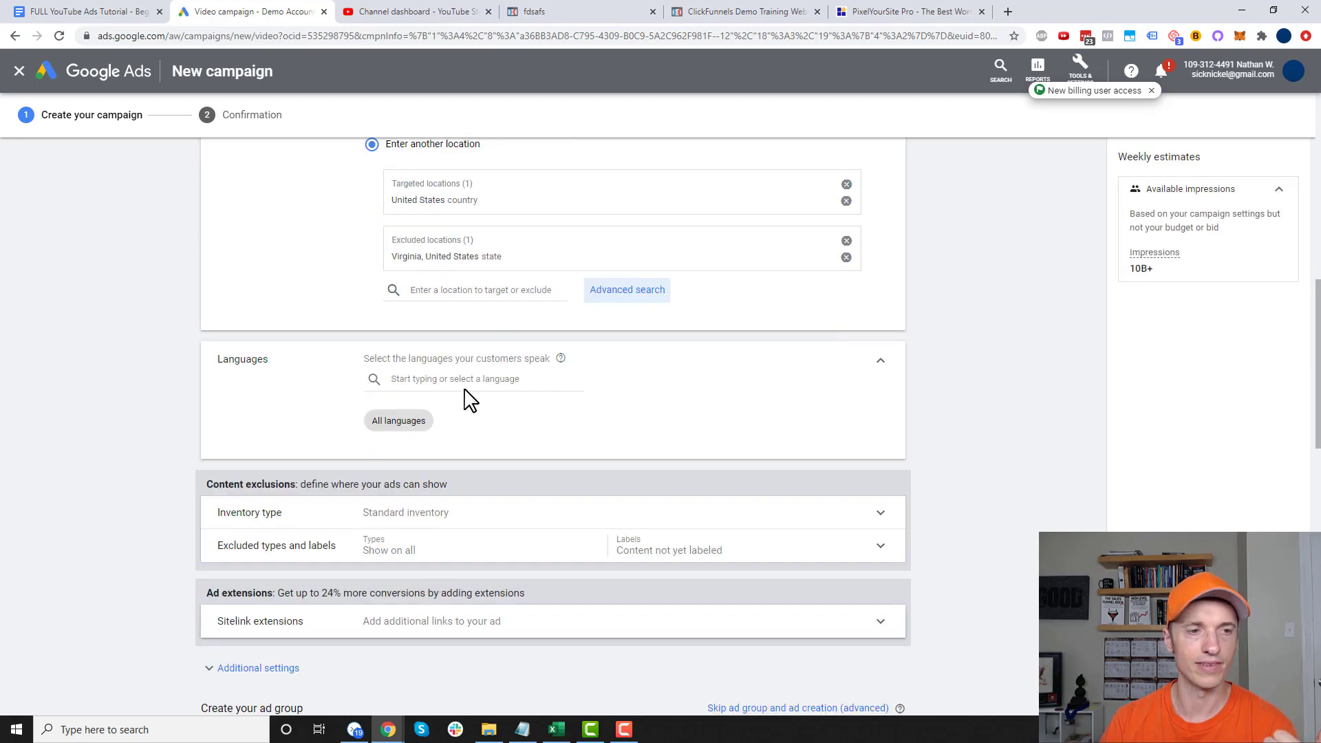
left_click(473, 381)
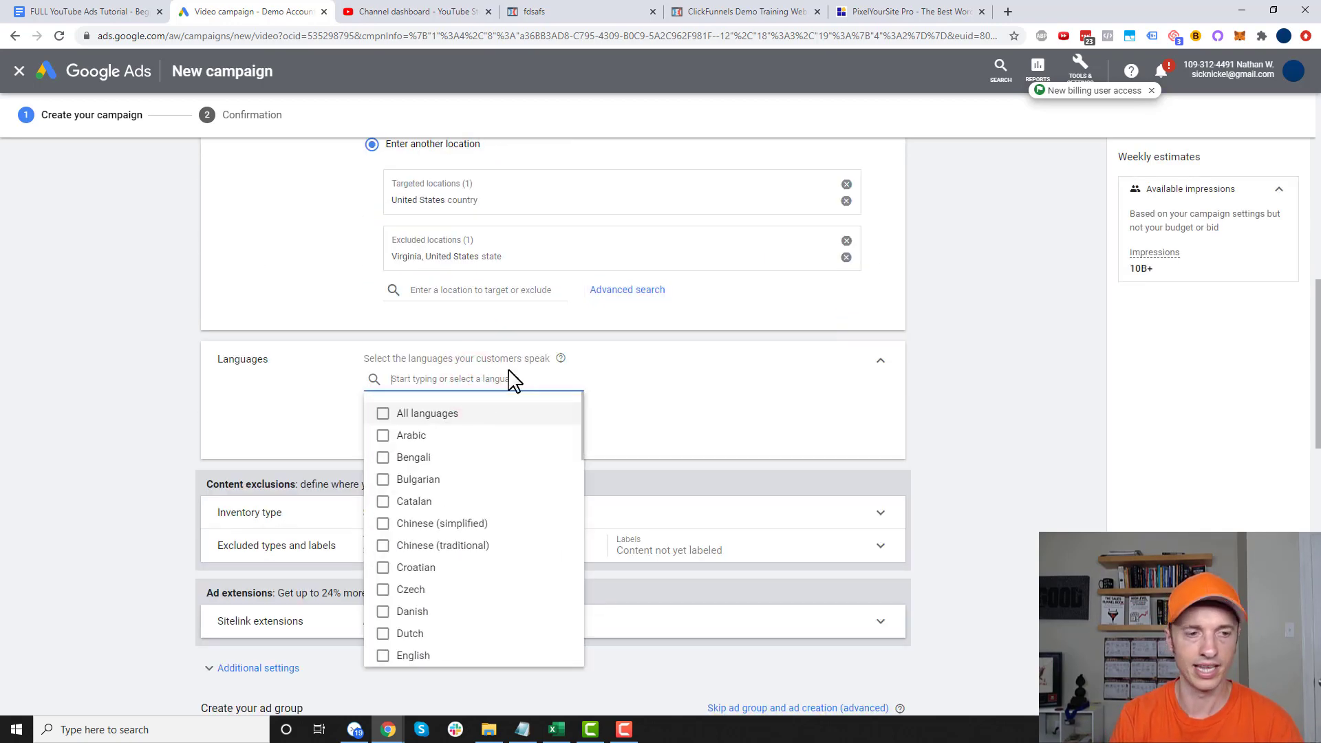
type("en")
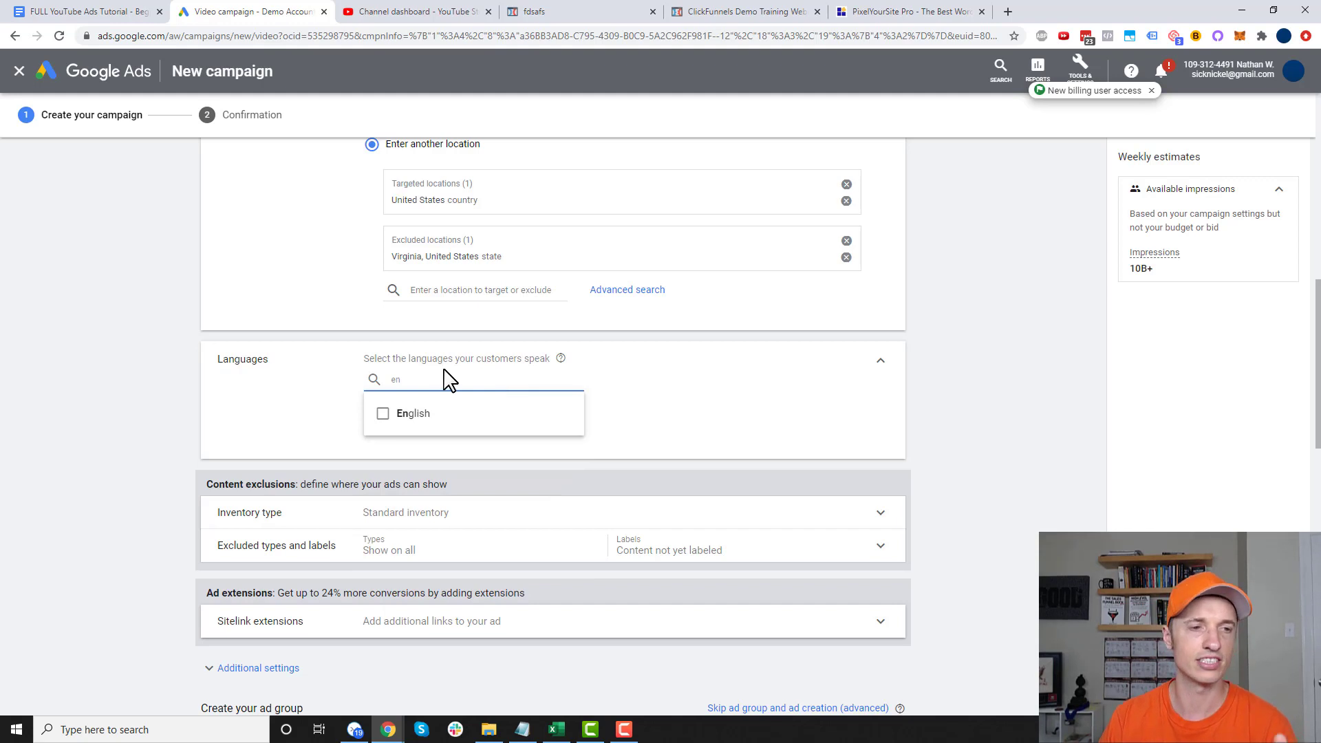
left_click(383, 415)
left_click(993, 463)
Step: Review the Expanded, Standard and Limited inventory types in the content exclusions
scroll(736, 392, "down", 1)
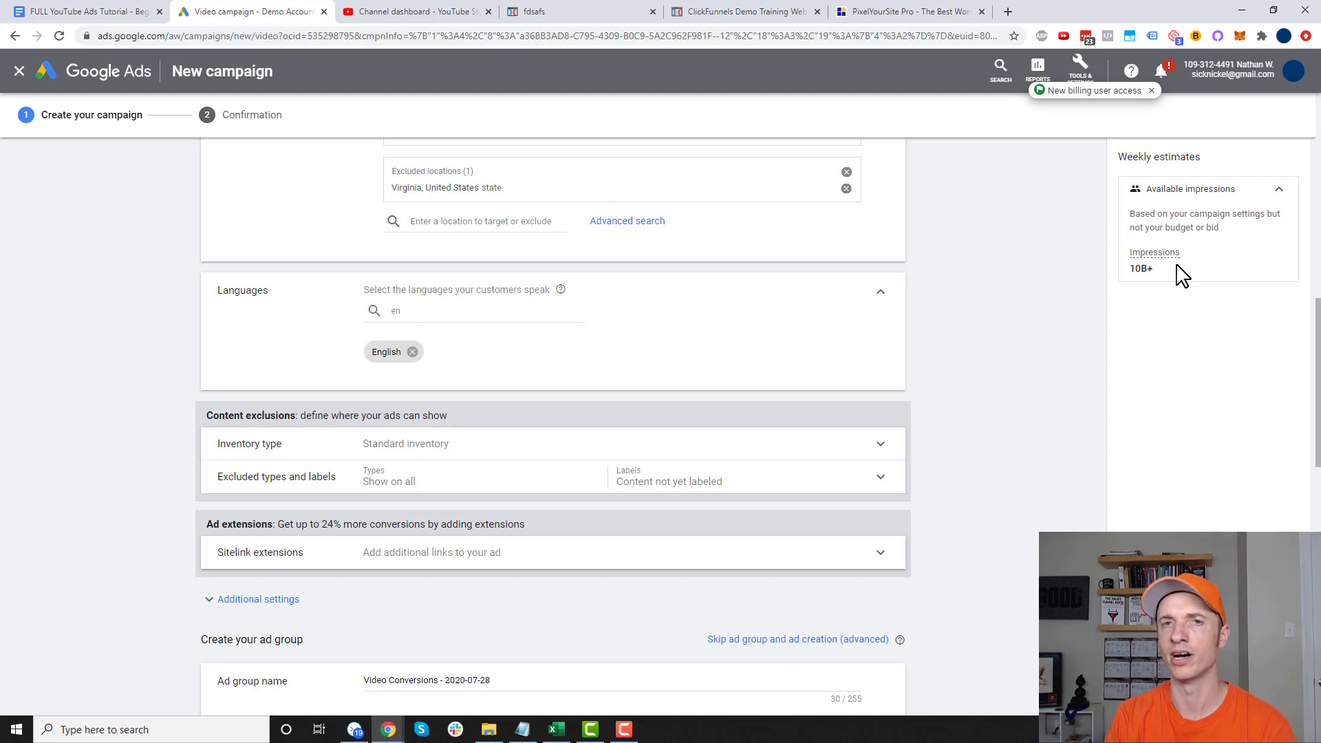
scroll(496, 395, "down", 2)
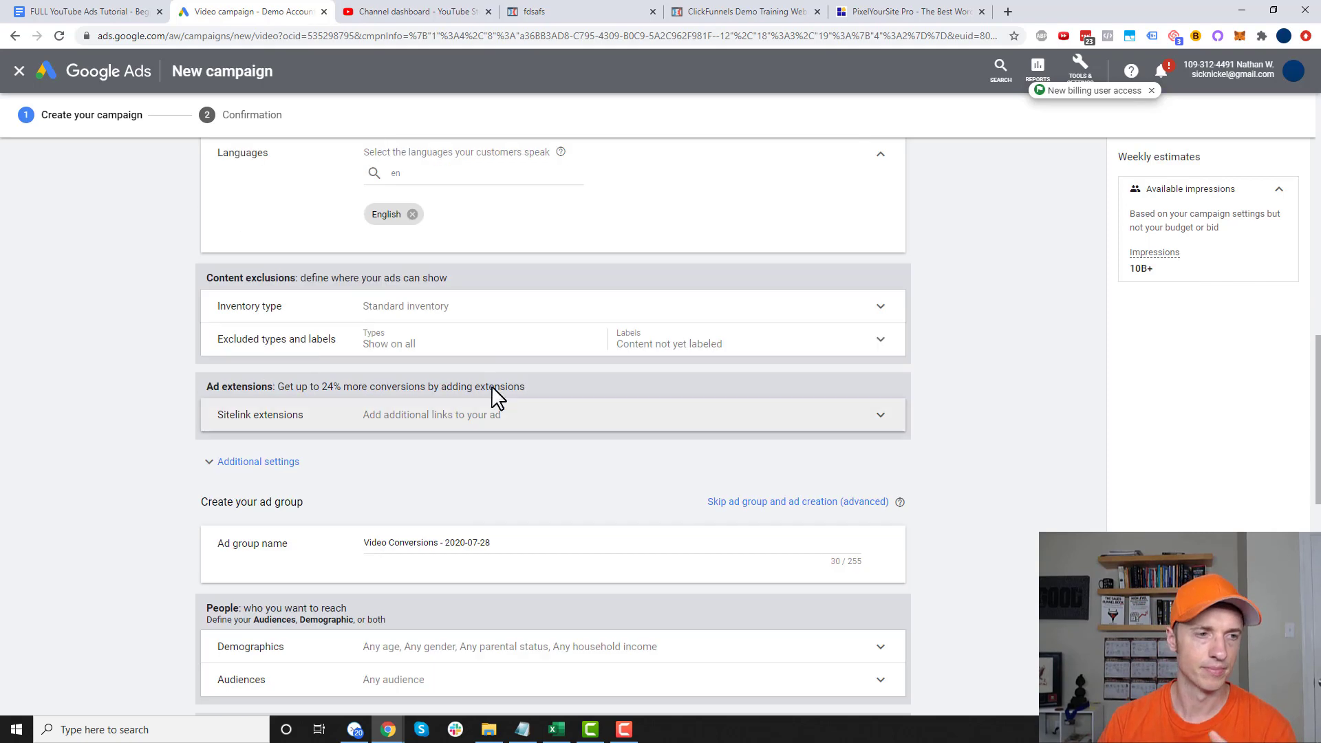
left_click(511, 307)
scroll(240, 317, "down", 1)
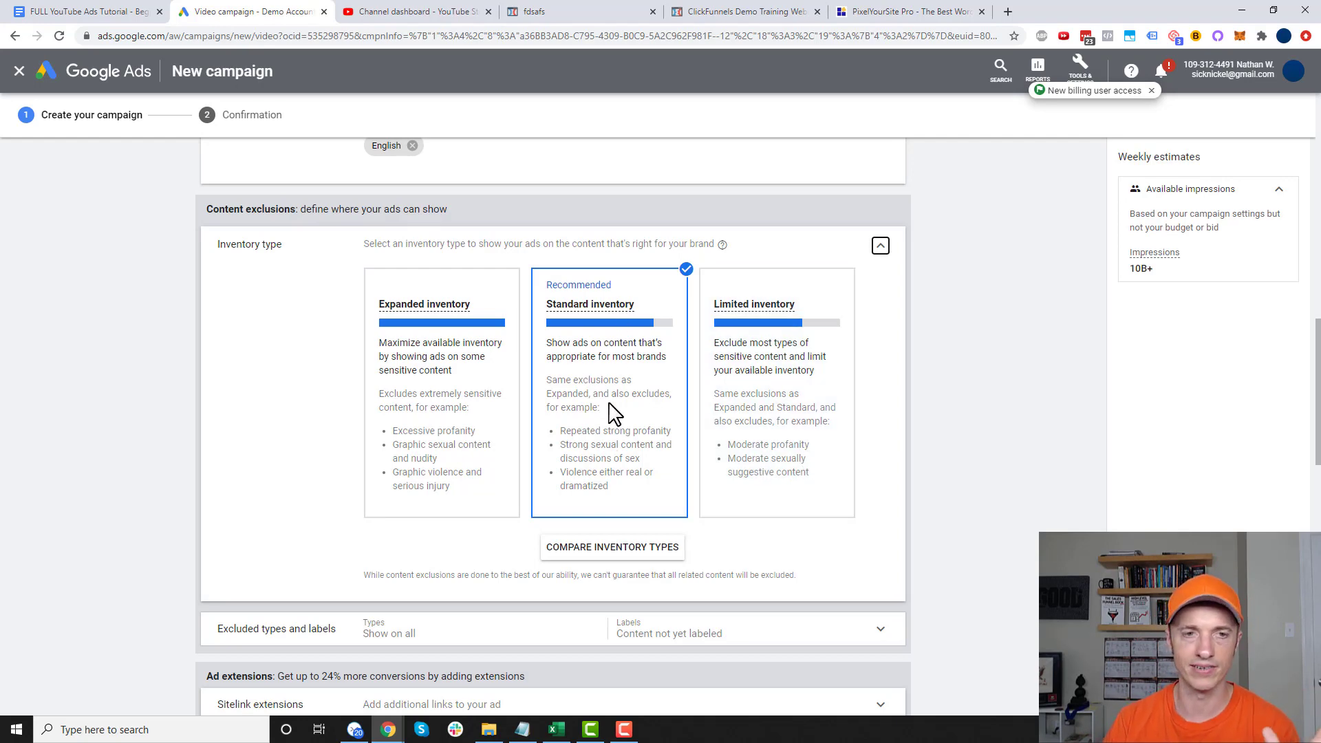
scroll(687, 463, "down", 2)
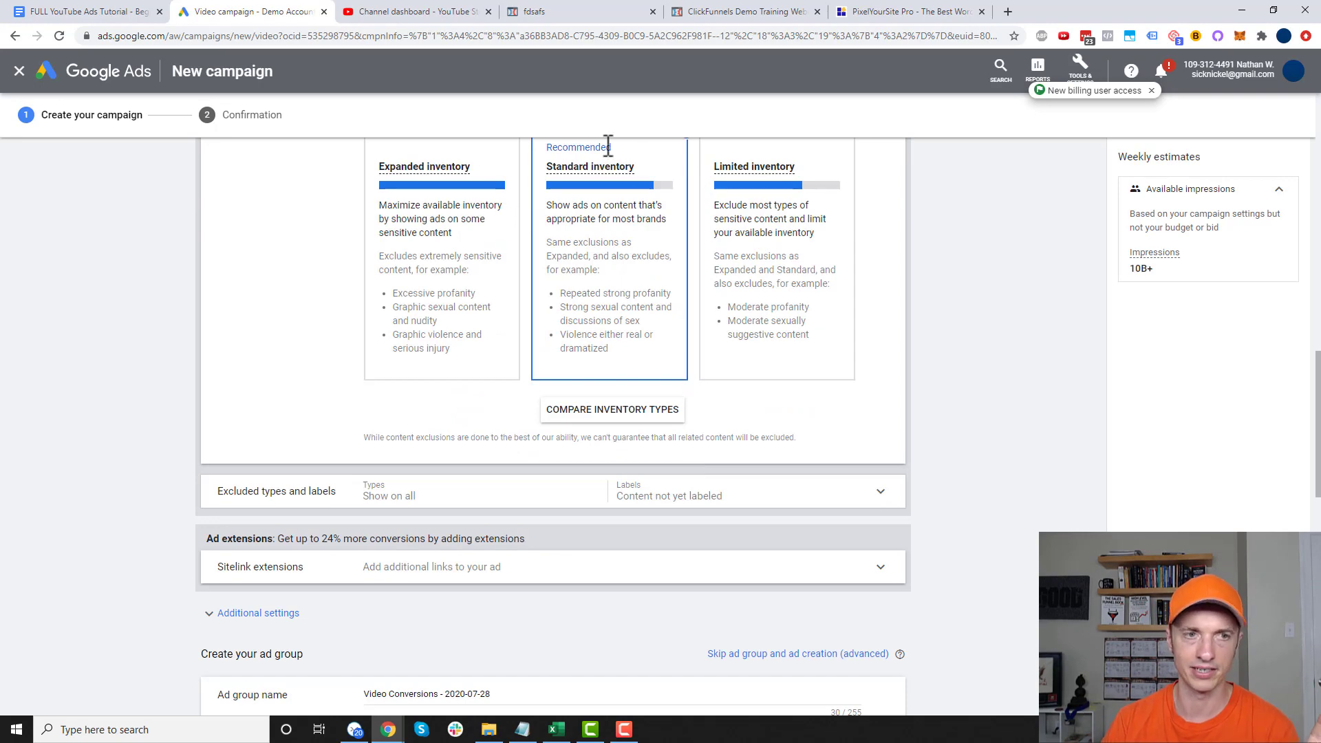
scroll(495, 406, "down", 1)
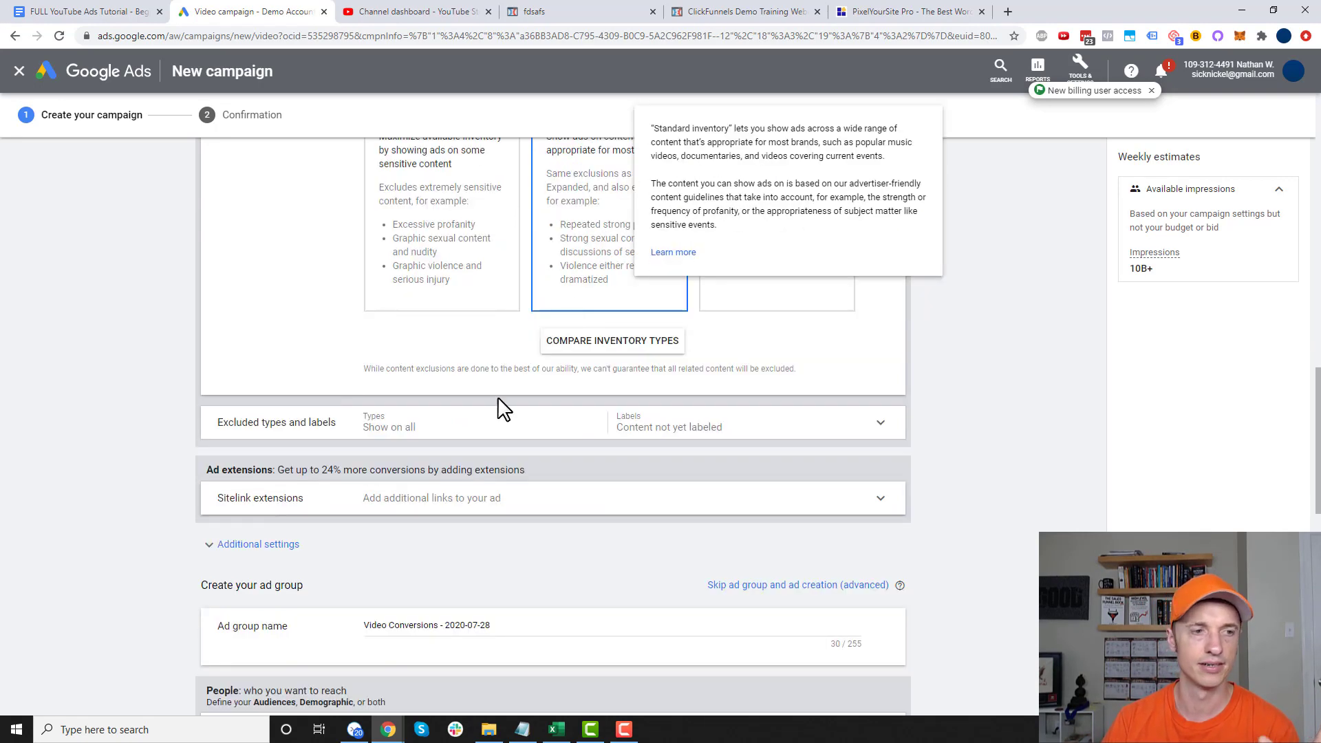
Step: Exclude embedded YouTube videos, live streaming videos and the DL-MA: Mature audiences label from the campaign's content
left_click(485, 433)
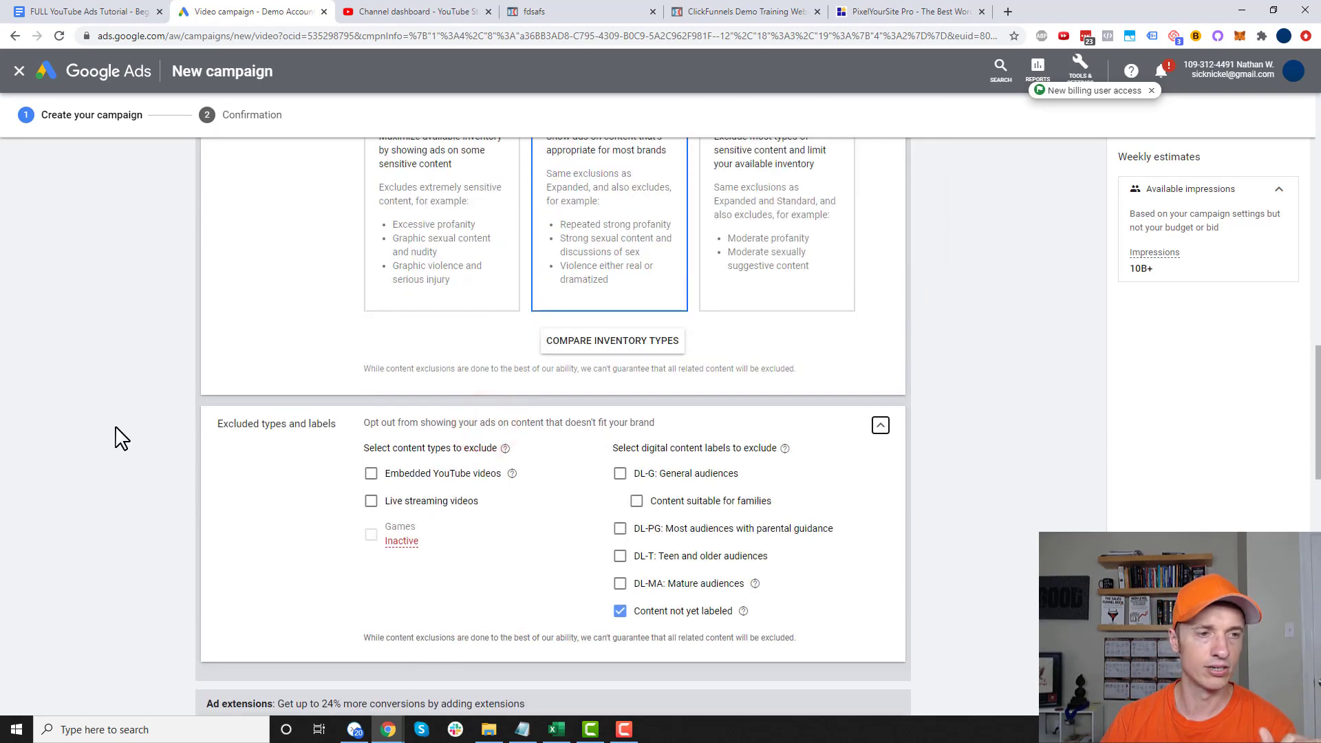
scroll(117, 437, "down", 2)
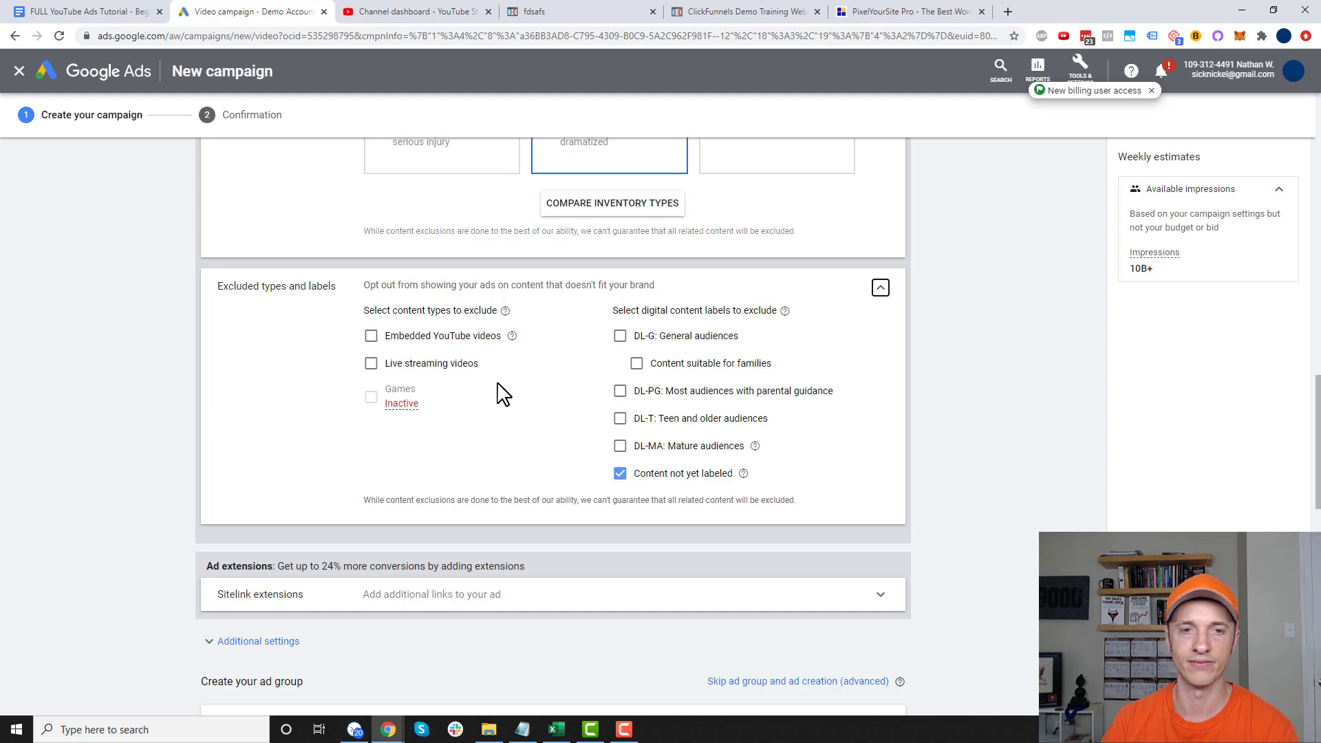
left_click(371, 337)
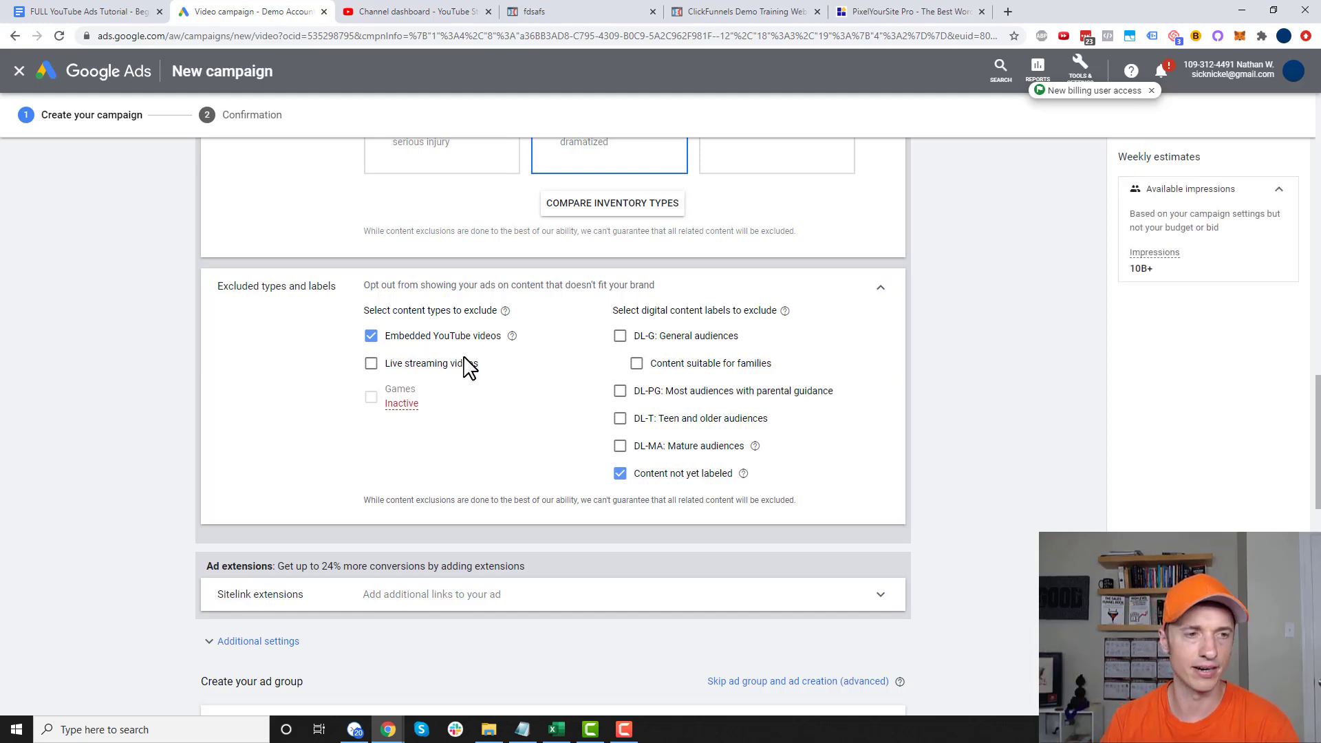
left_click(373, 369)
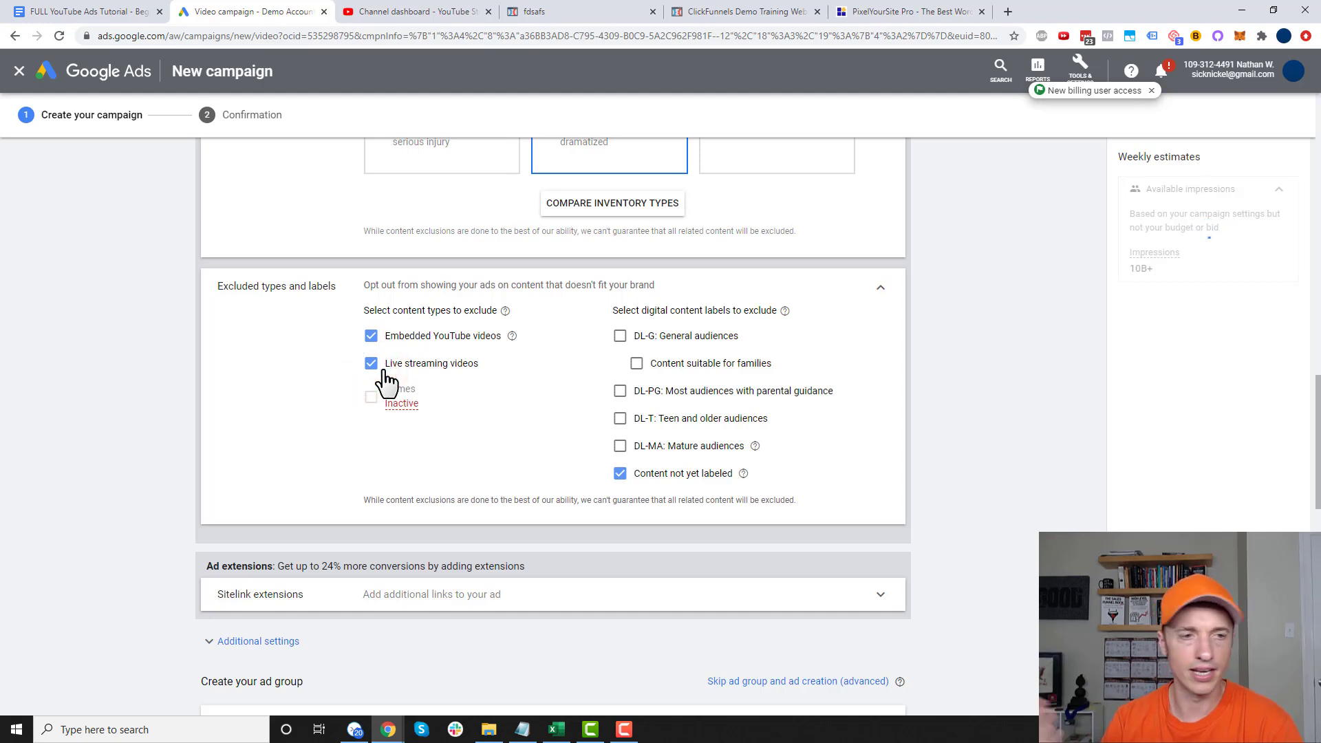
left_click(618, 447)
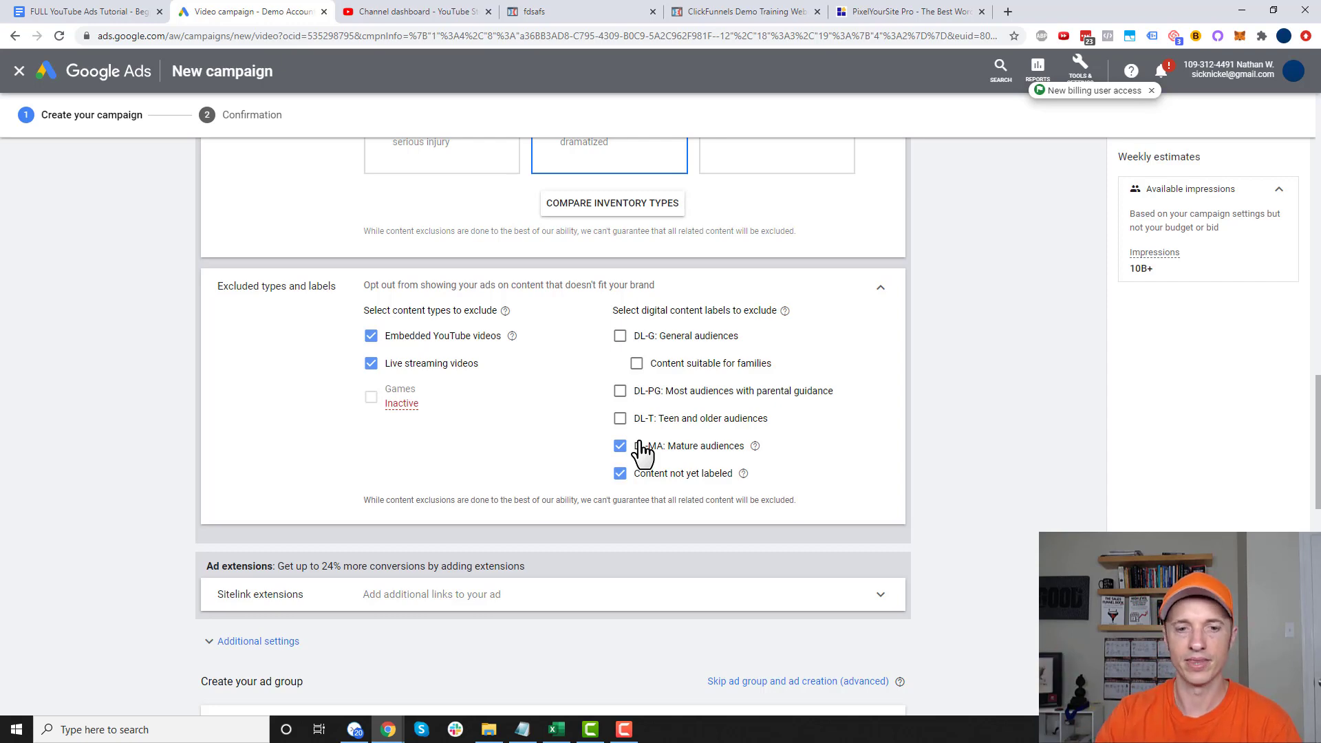
Step: Show the campaign's additional settings and examine the conversion options, including choosing conversion actions for this campaign
scroll(640, 447, "up", 2)
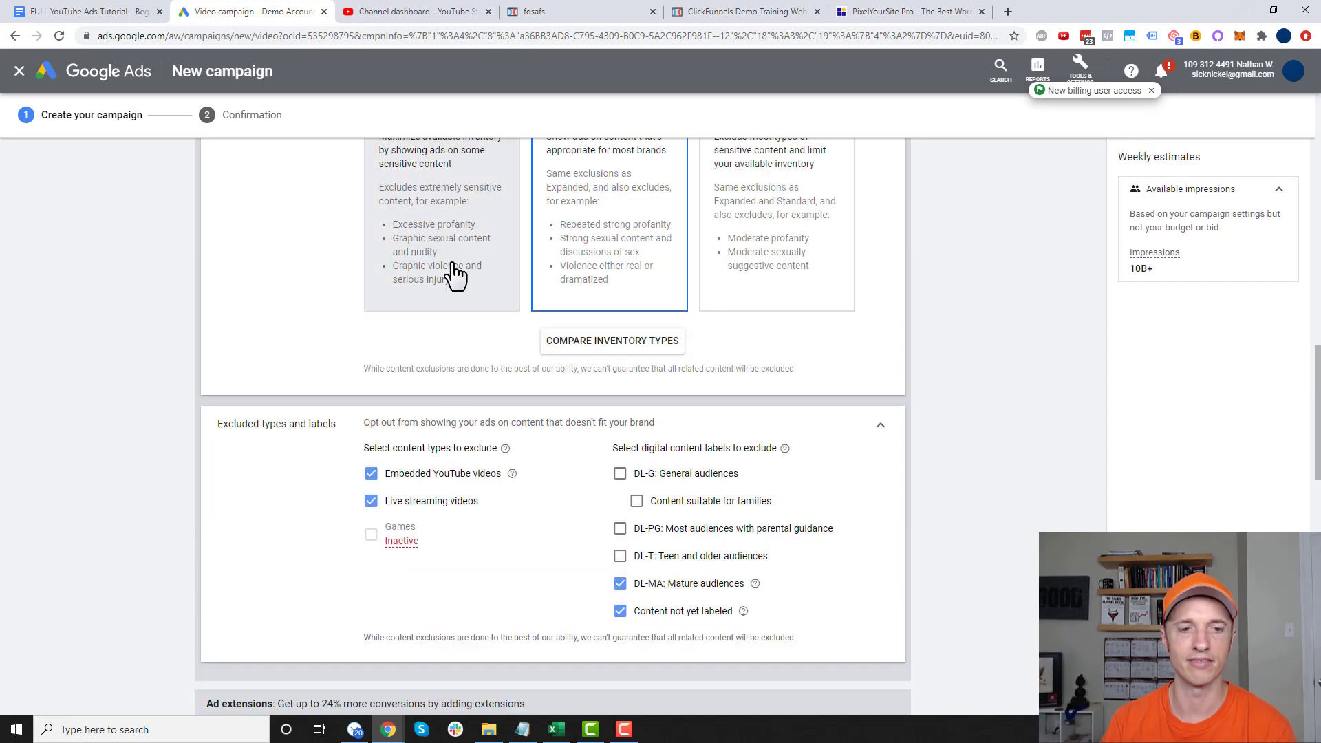
scroll(495, 377, "down", 3)
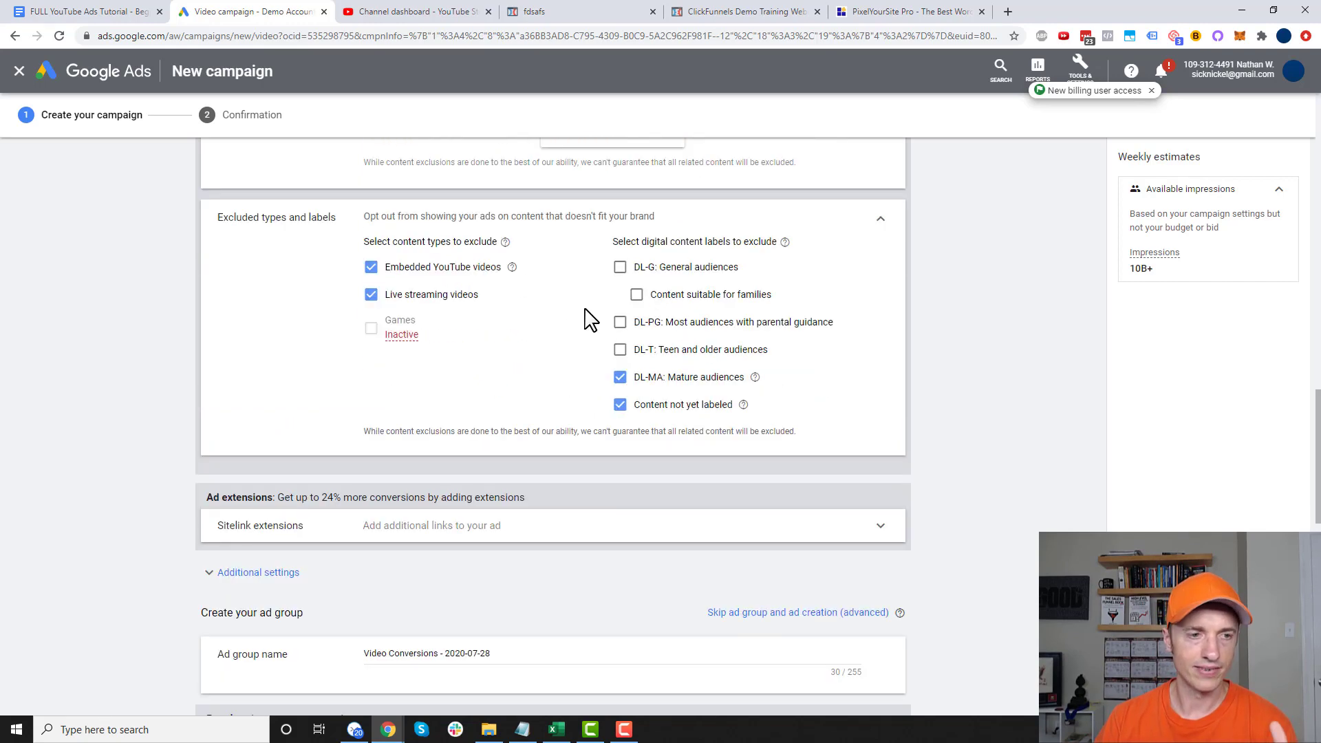
scroll(605, 344, "down", 1)
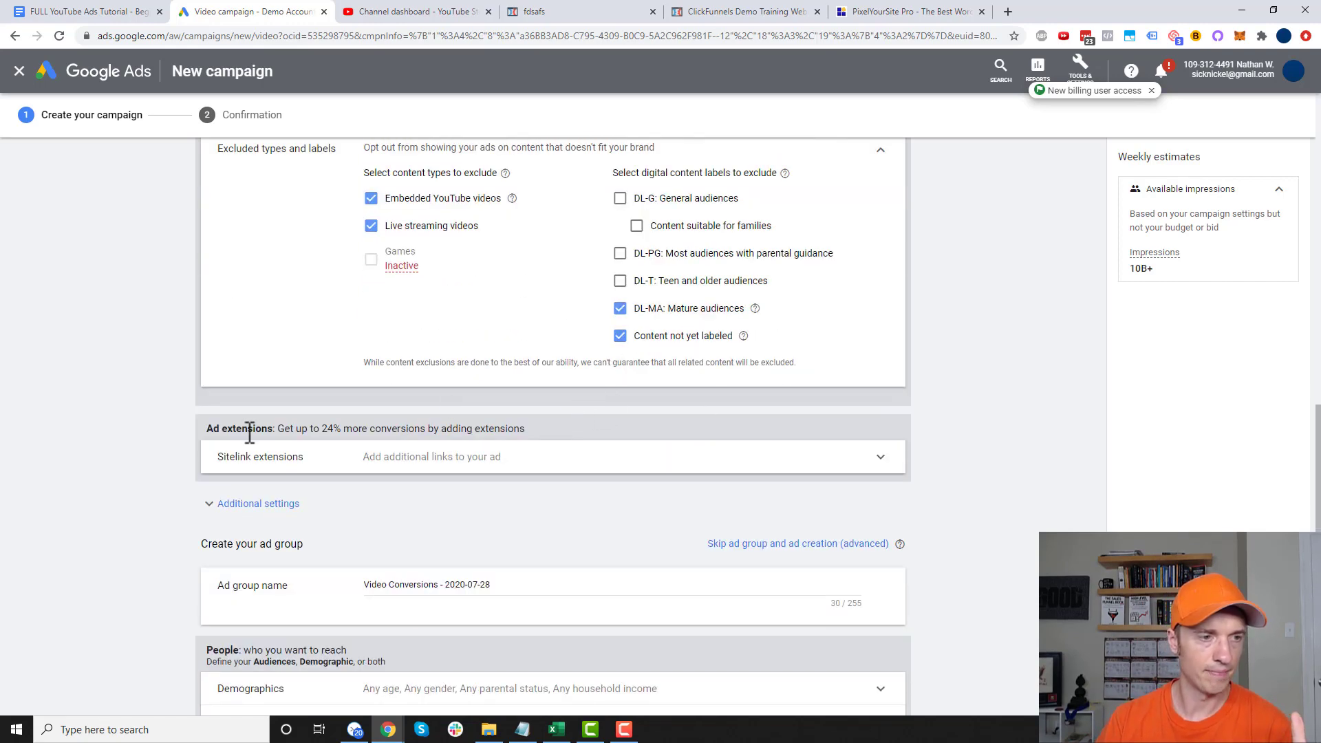
scroll(327, 466, "down", 1)
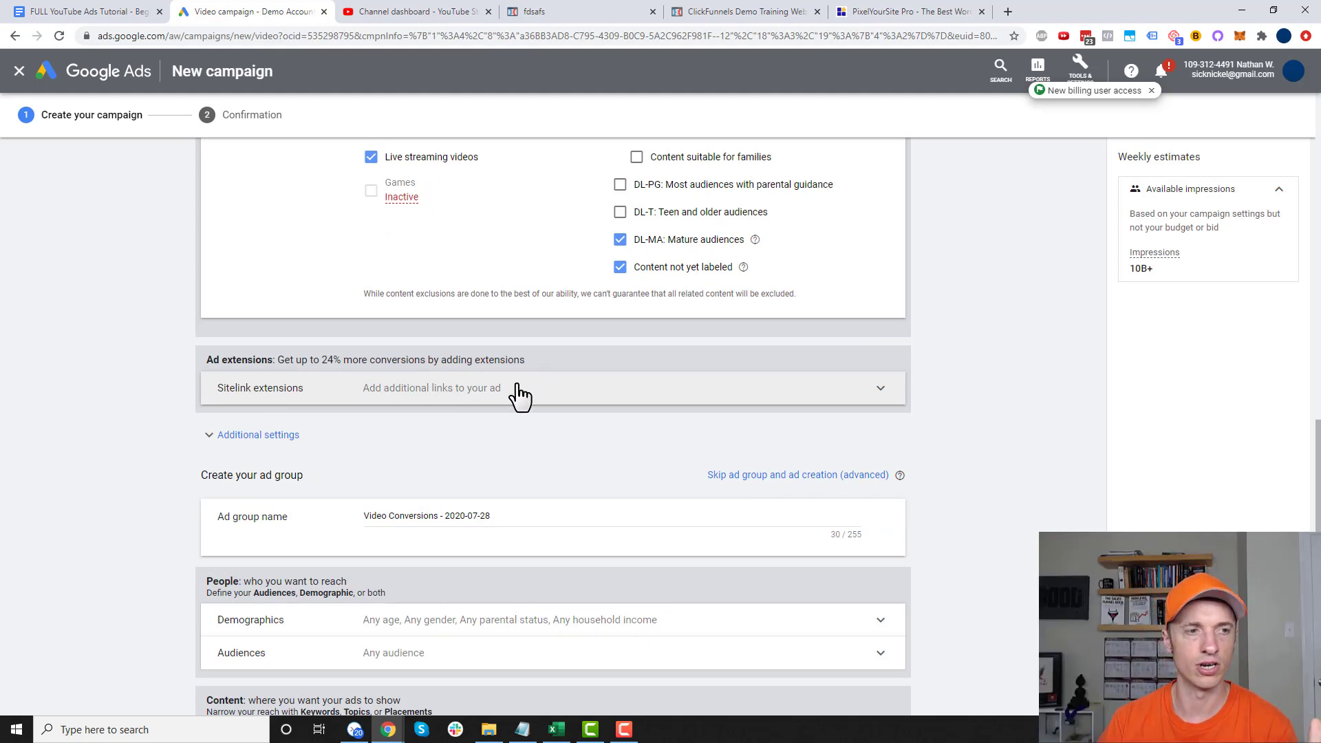
left_click(272, 436)
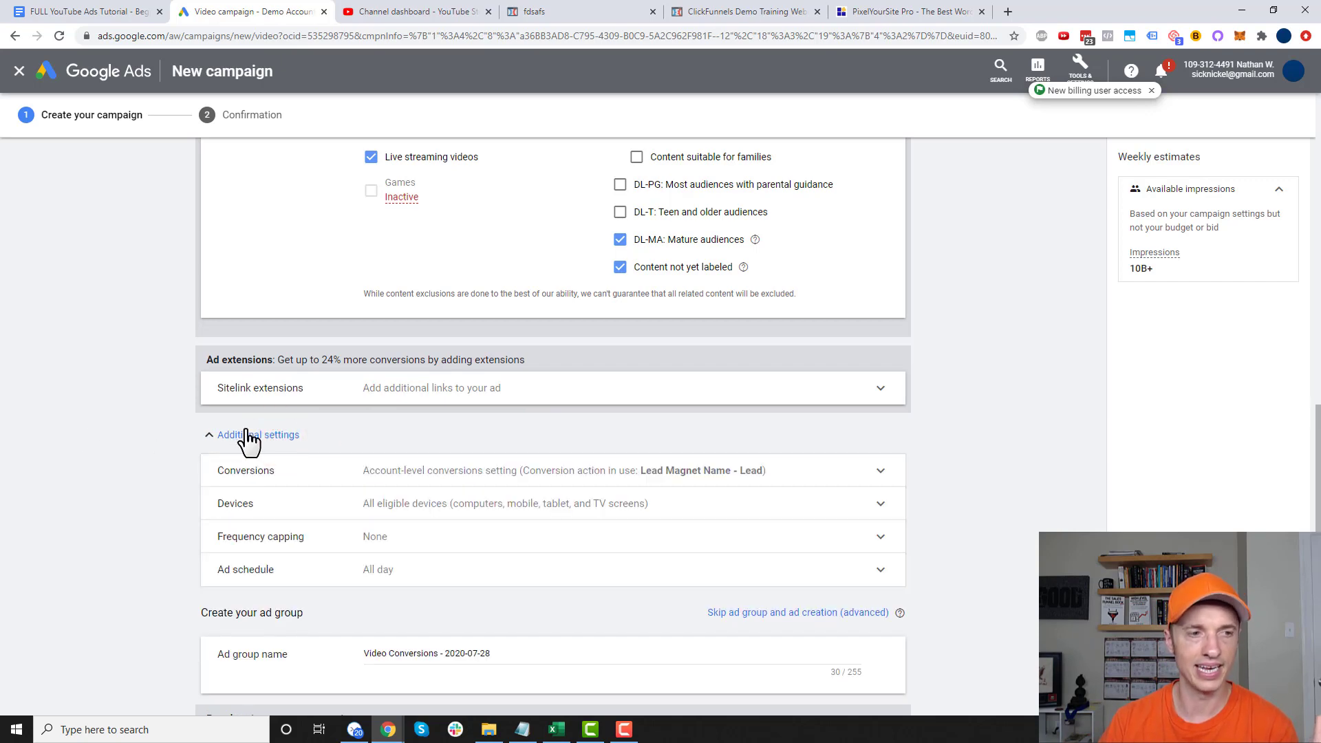
scroll(217, 448, "down", 2)
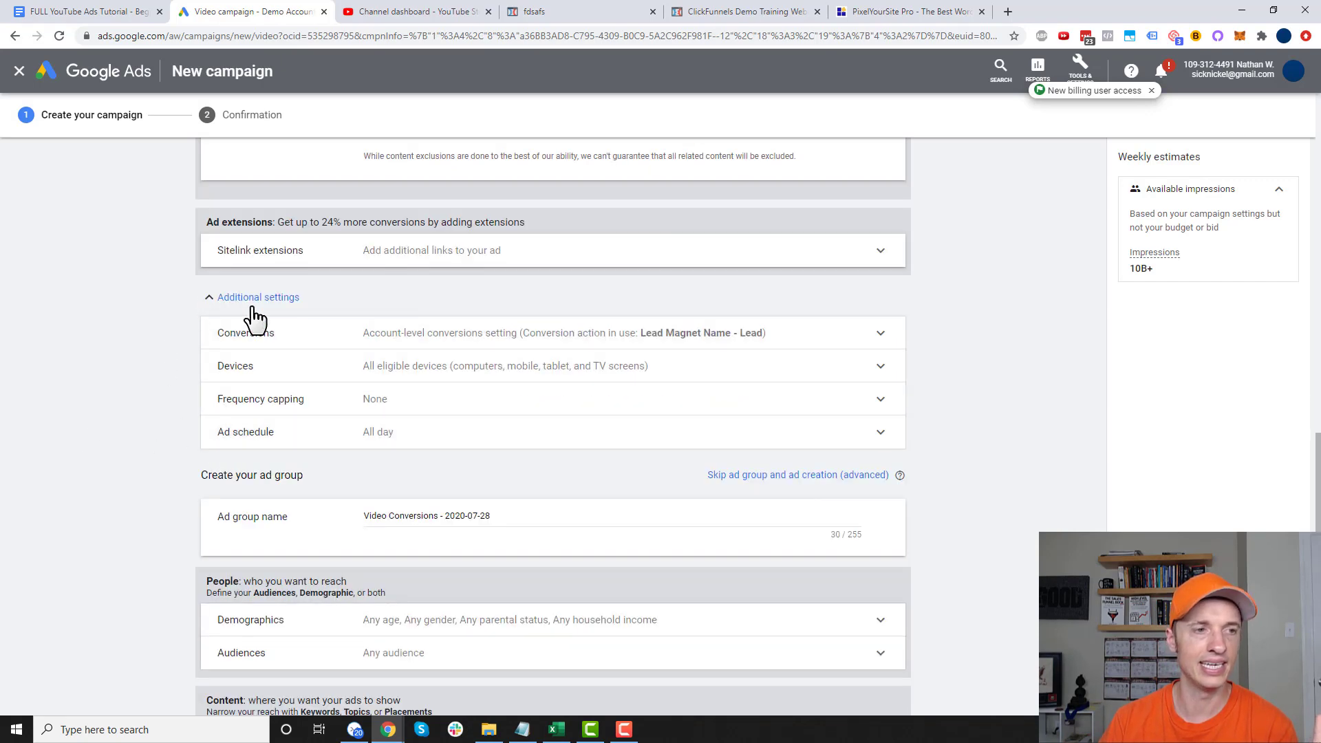
left_click(460, 349)
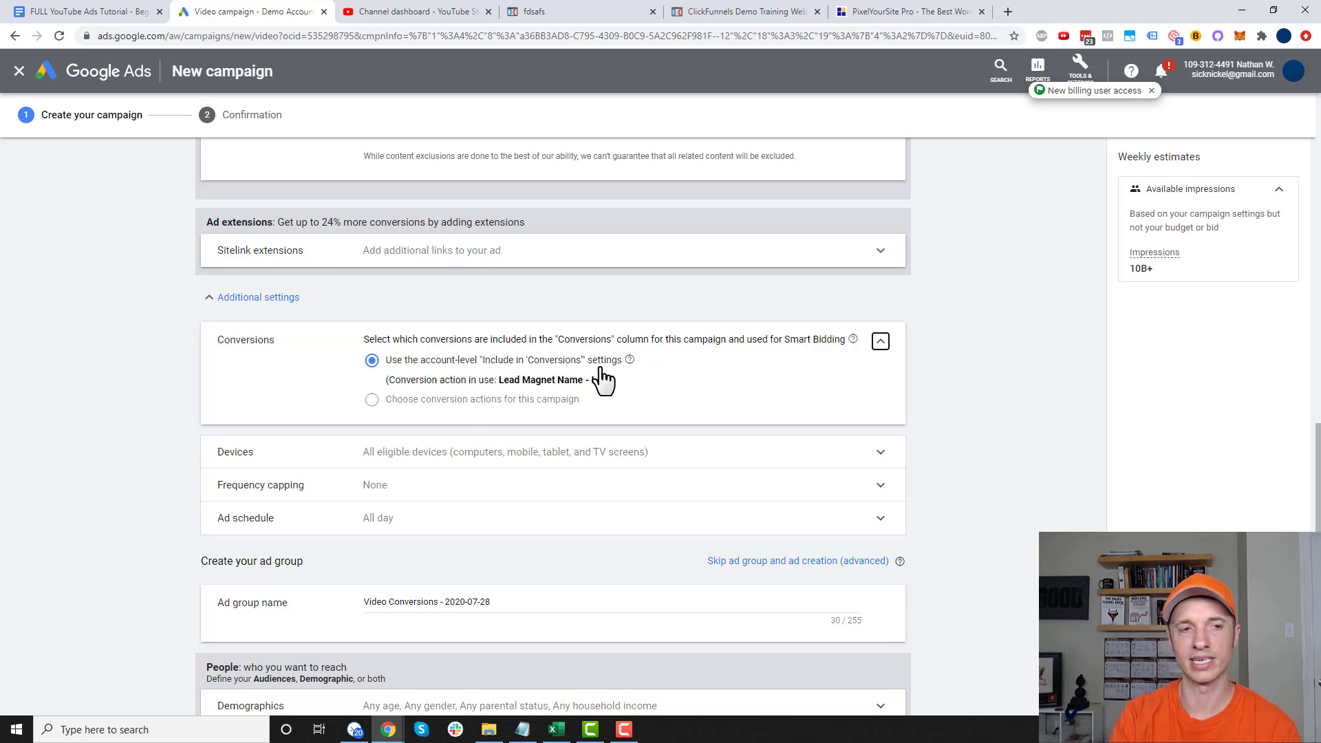
double_click(372, 403)
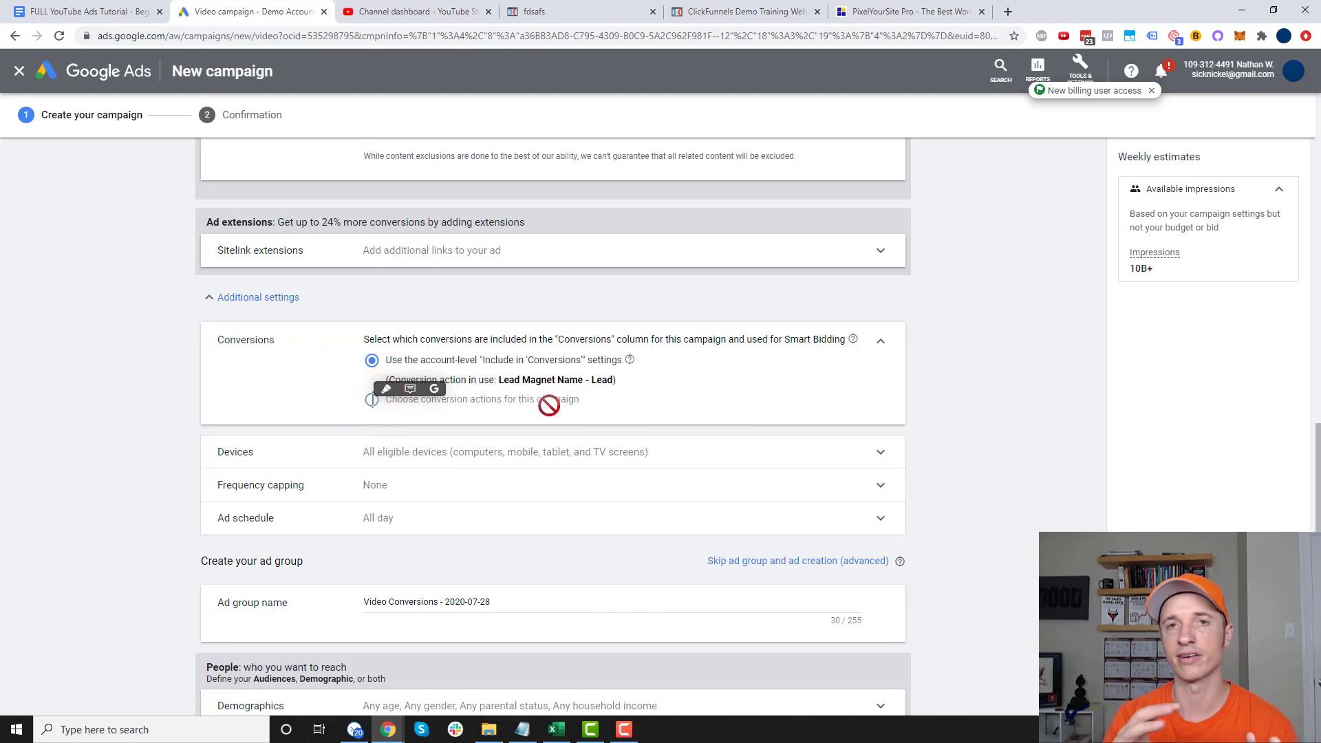
left_click(613, 331)
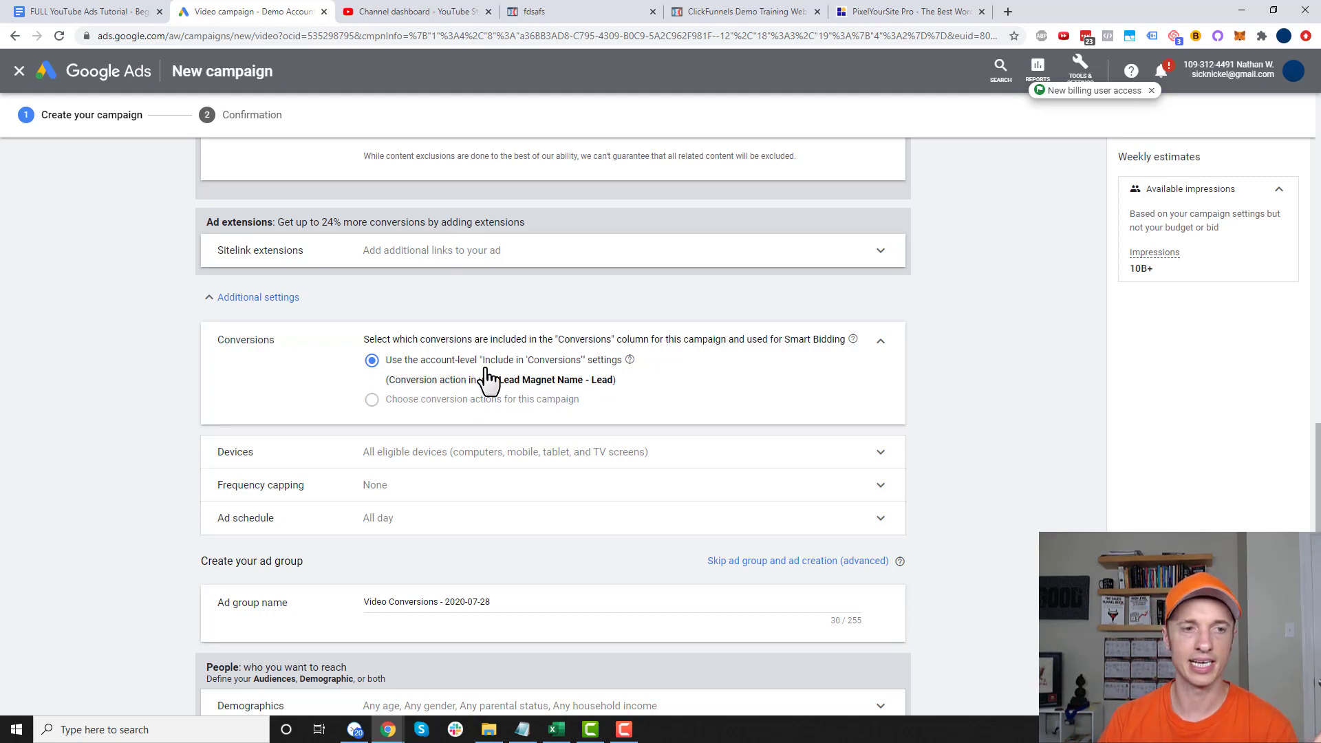
mouse_move(427, 405)
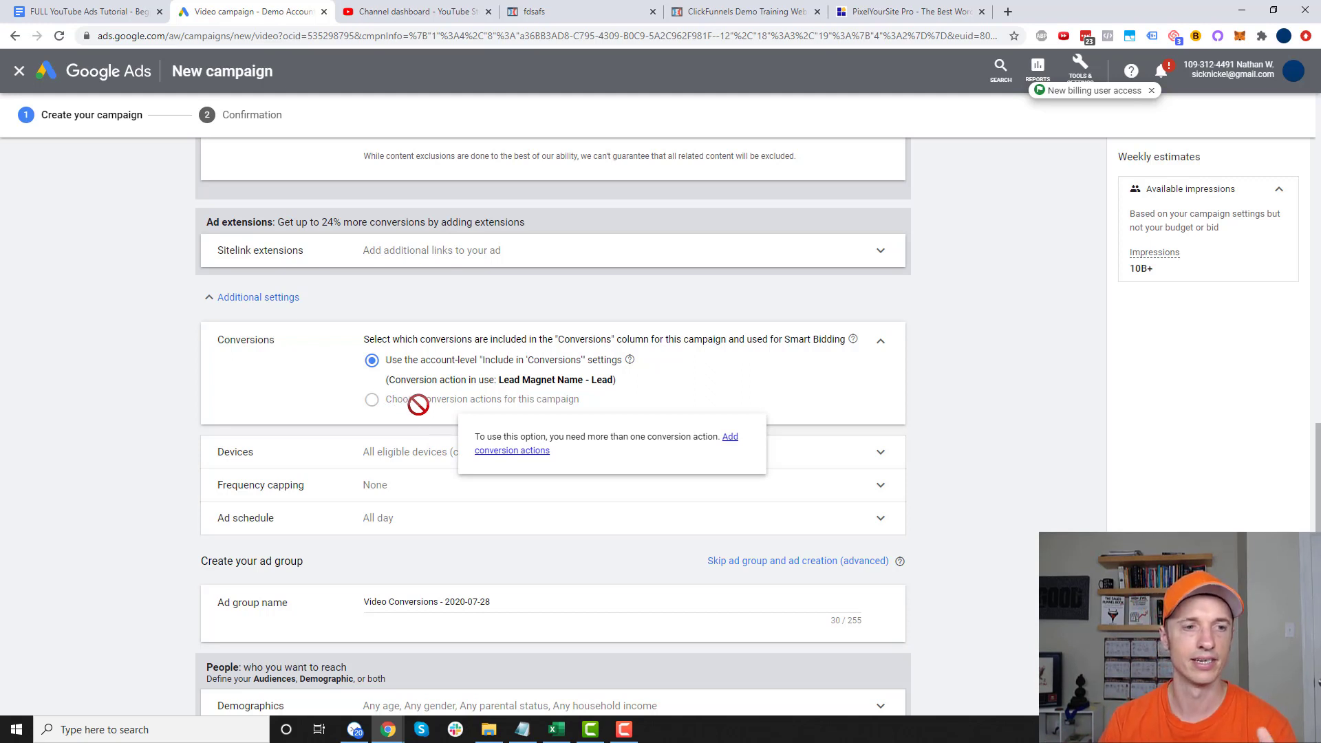
Step: Set specific device targeting for the campaign to computers and mobile phones only, excluding tablets and TV screens
scroll(536, 426, "down", 1)
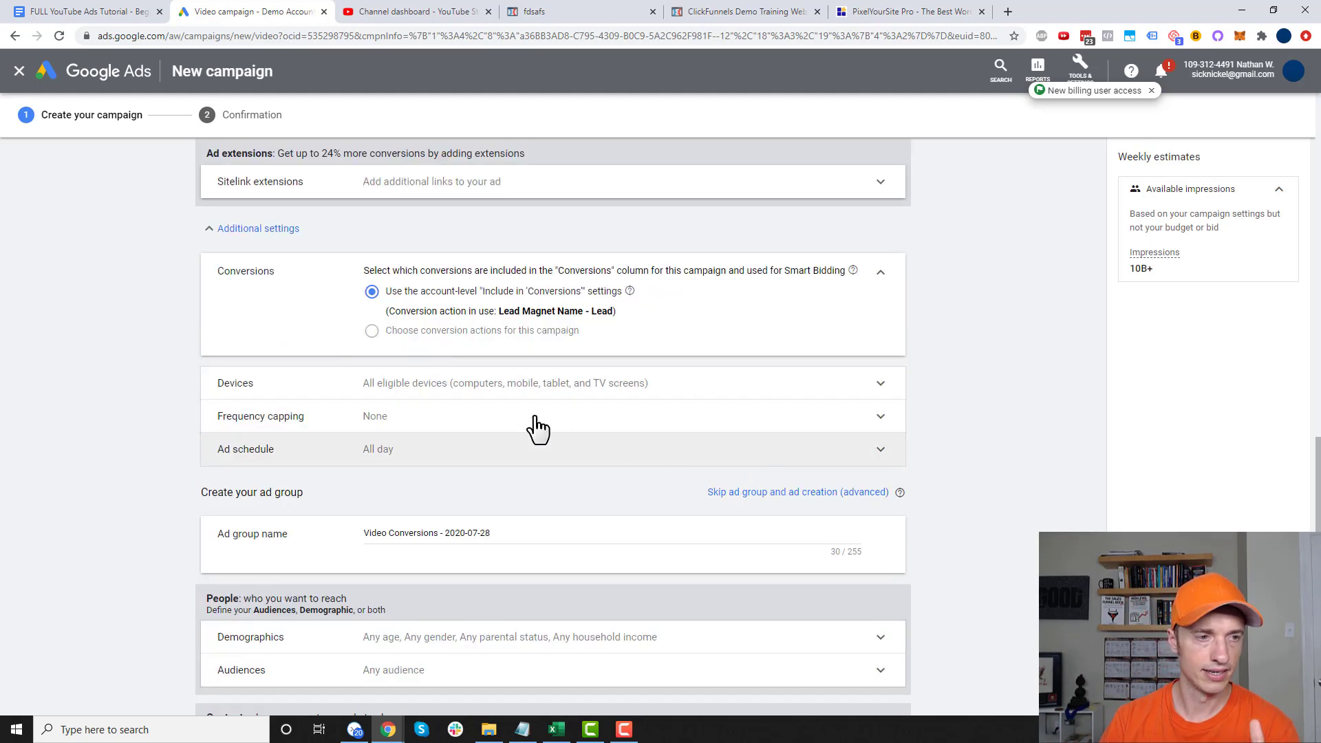
left_click(708, 393)
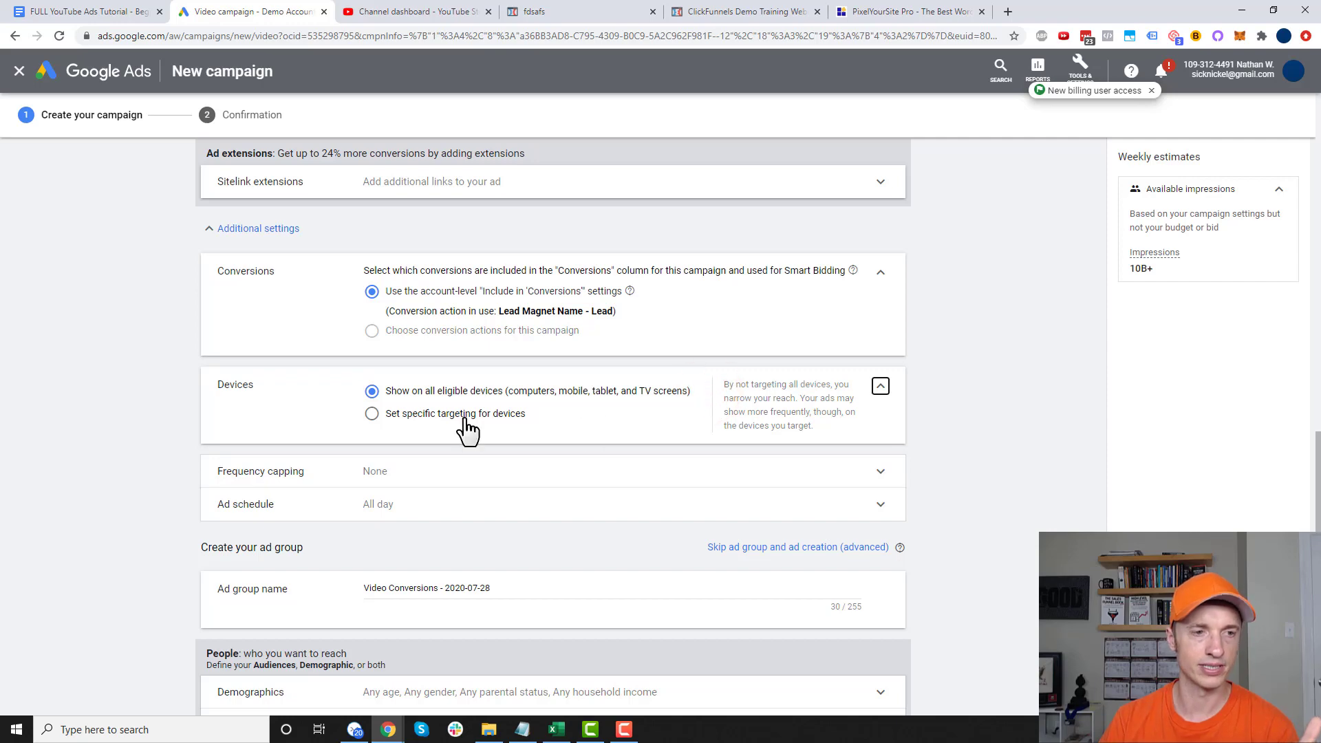
left_click(477, 415)
scroll(626, 515, "down", 2)
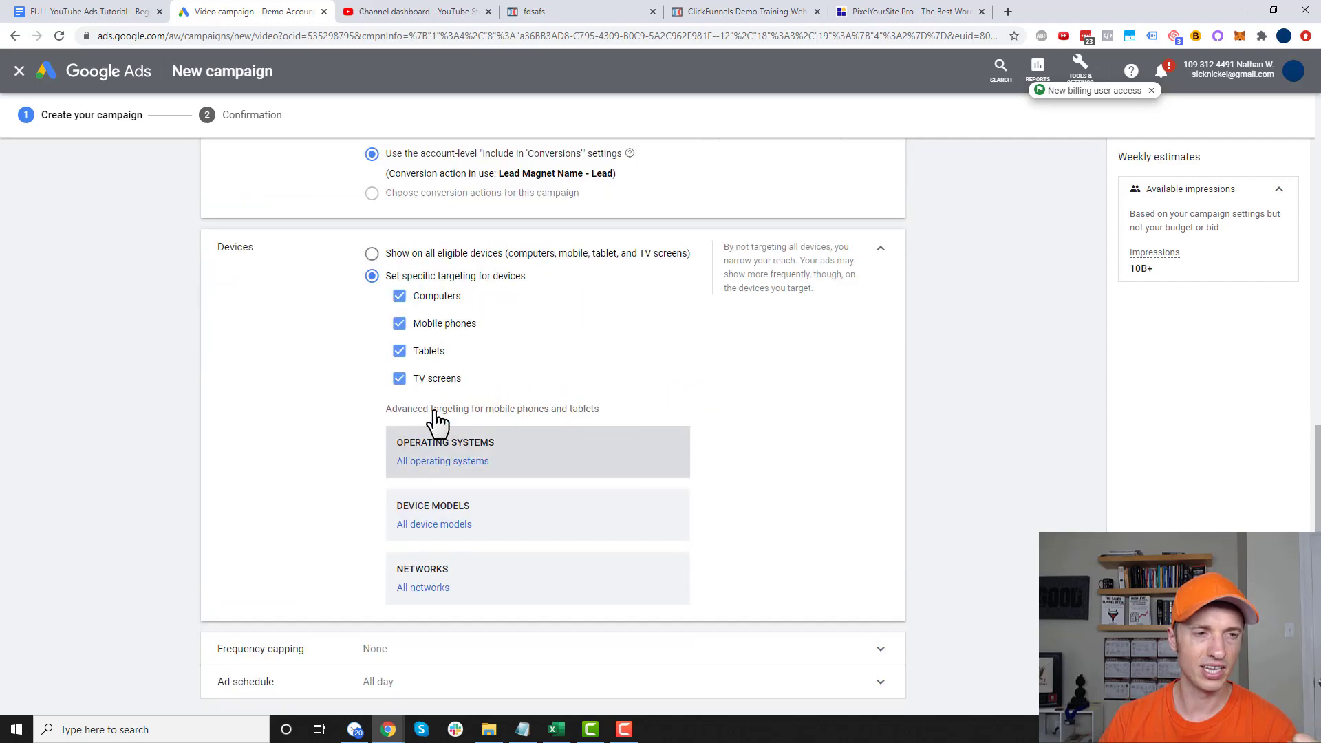
left_click(435, 382)
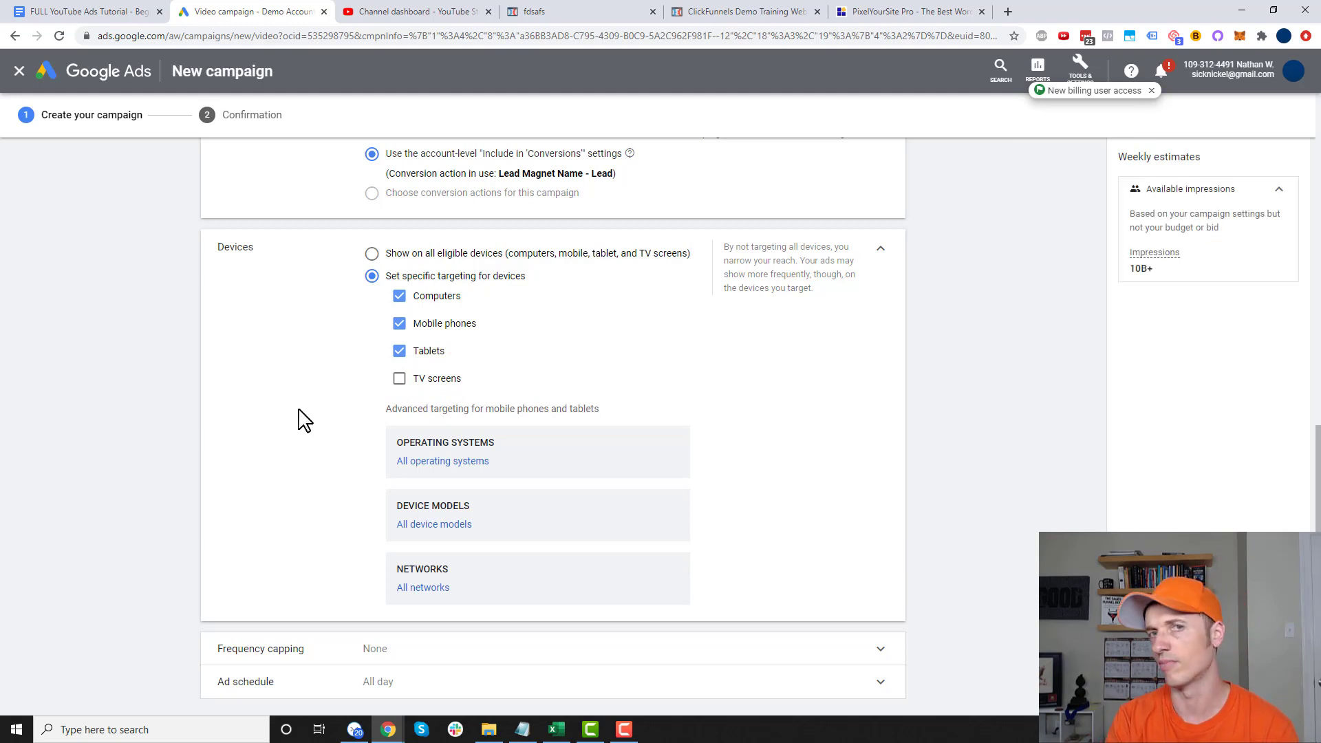
left_click(399, 354)
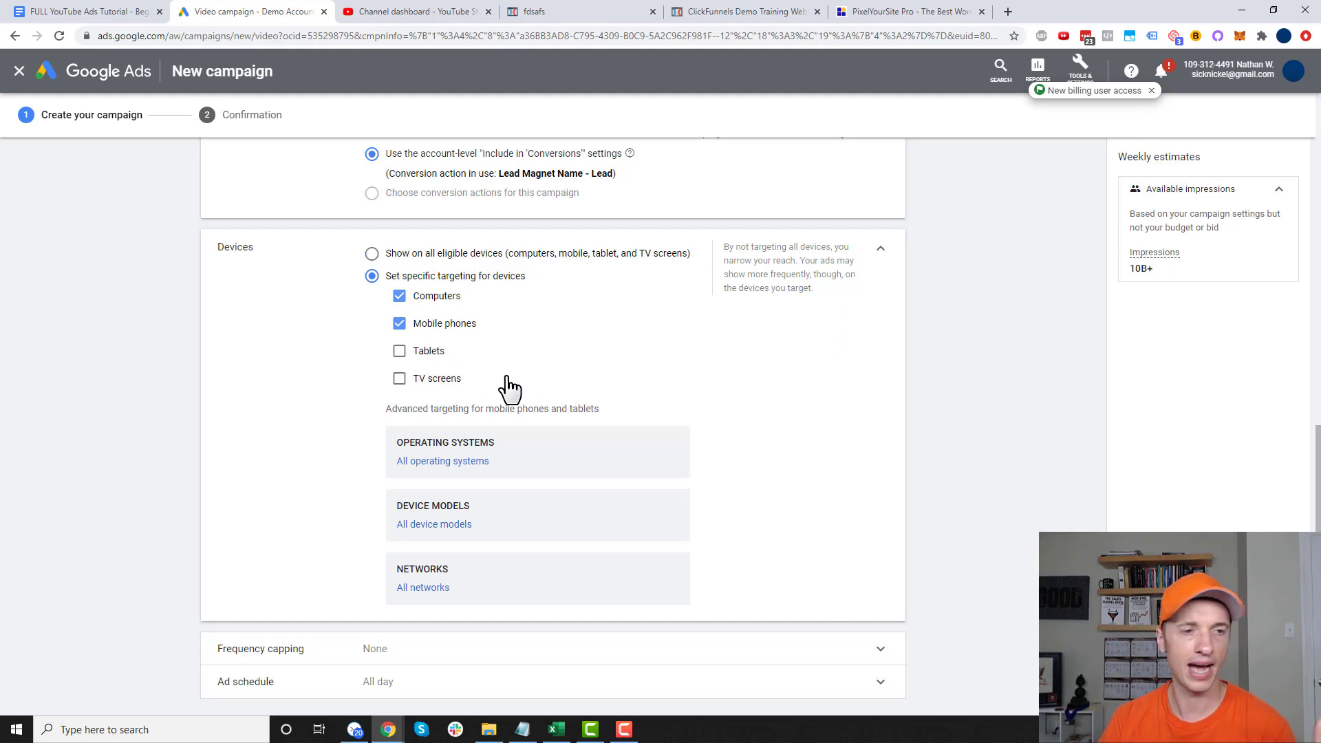
scroll(362, 458, "down", 1)
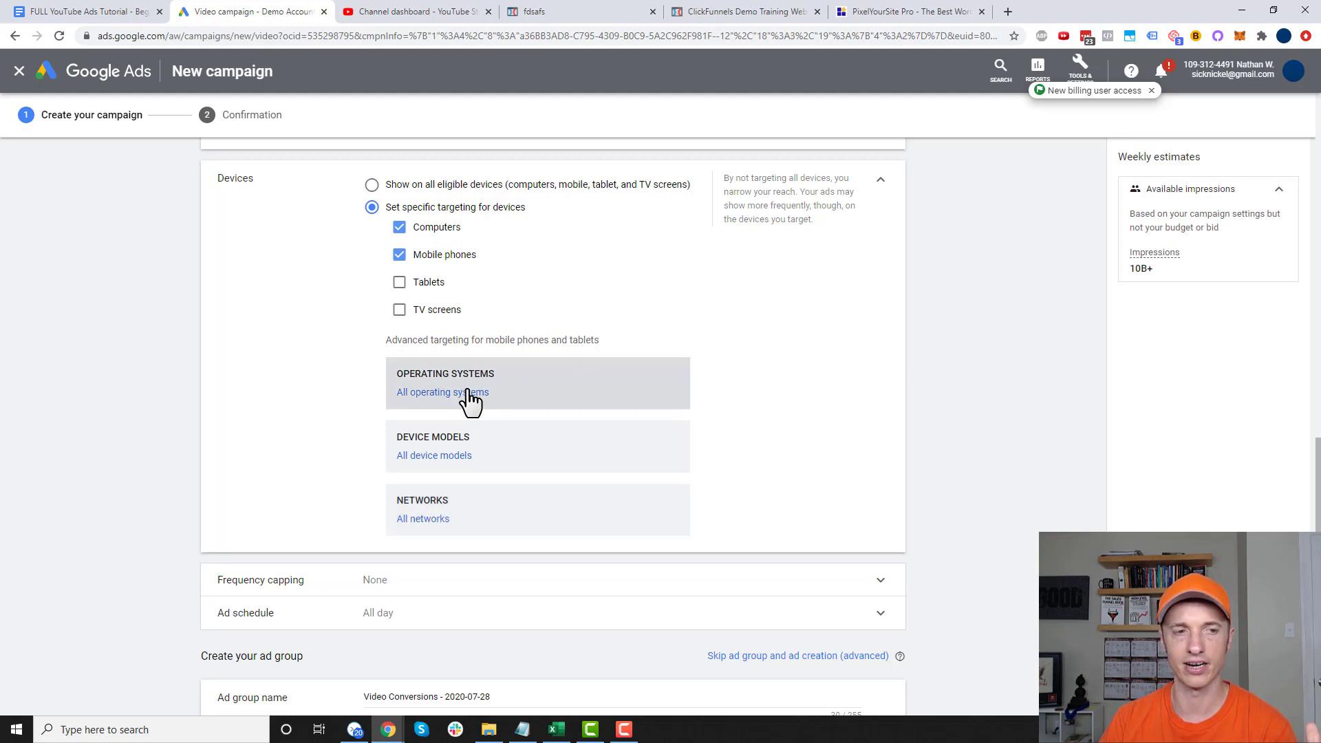
left_click(880, 179)
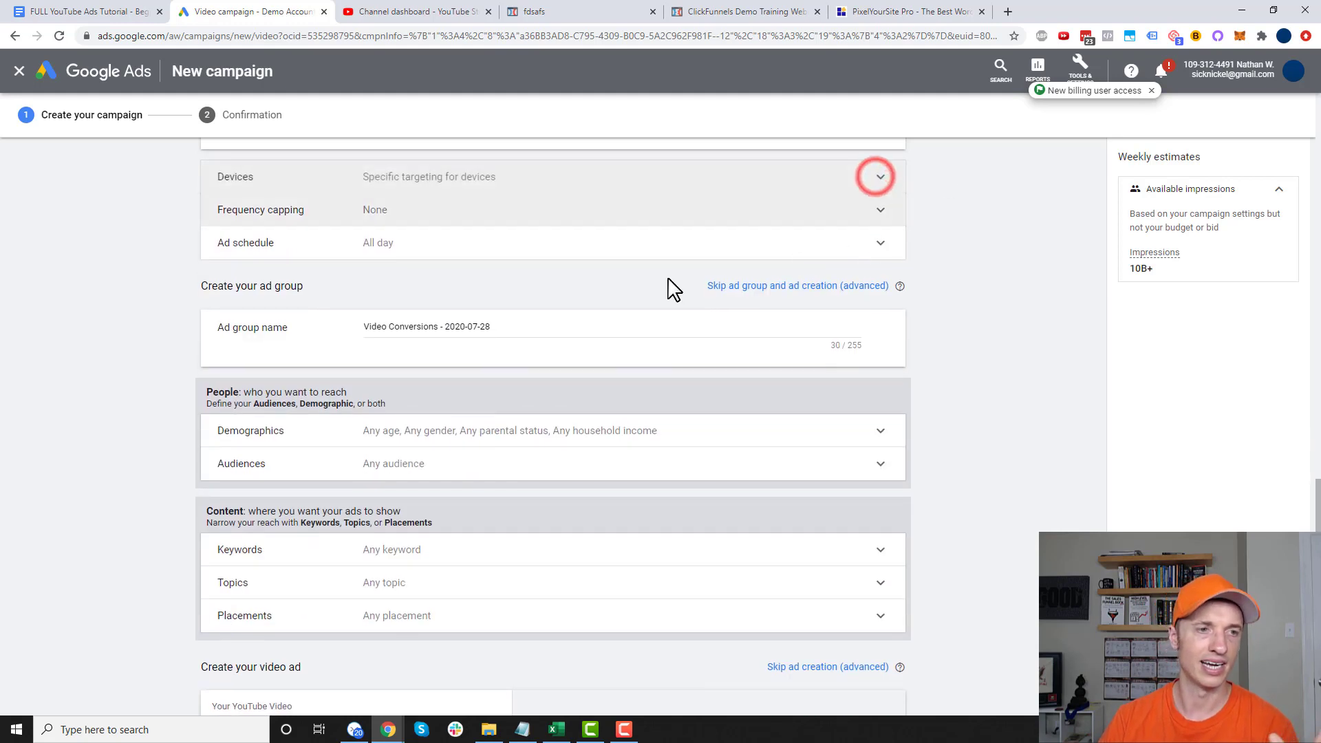
Step: Enable the impression frequency cap for the campaign and set it to 1 impression per week
scroll(547, 220, "up", 3)
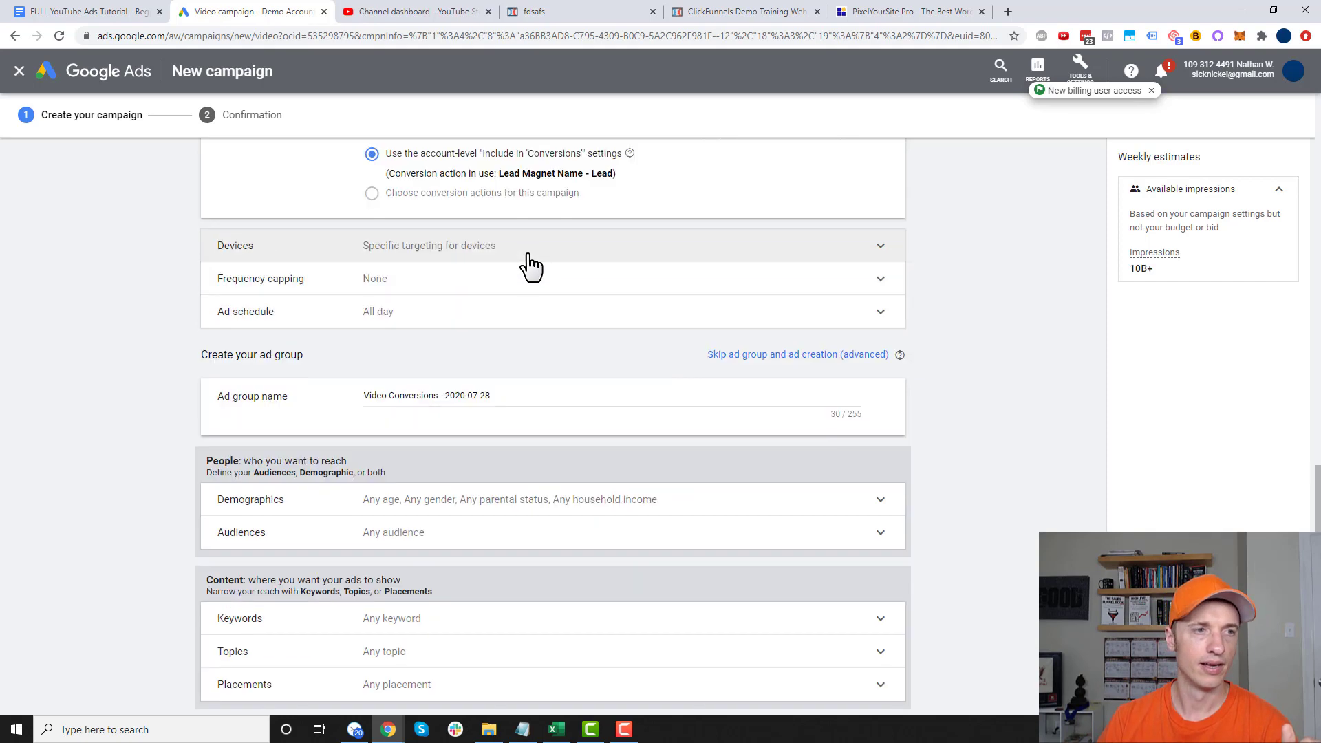
left_click(443, 425)
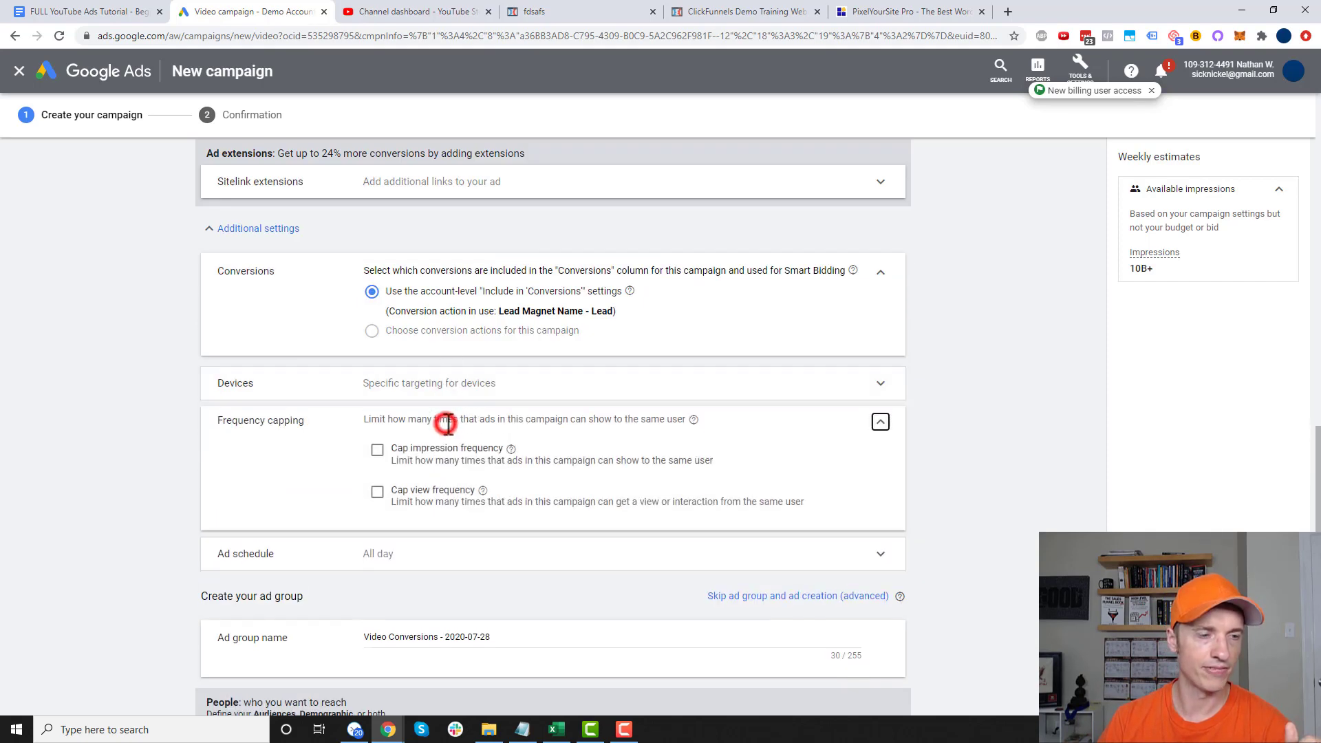
scroll(791, 392, "down", 2)
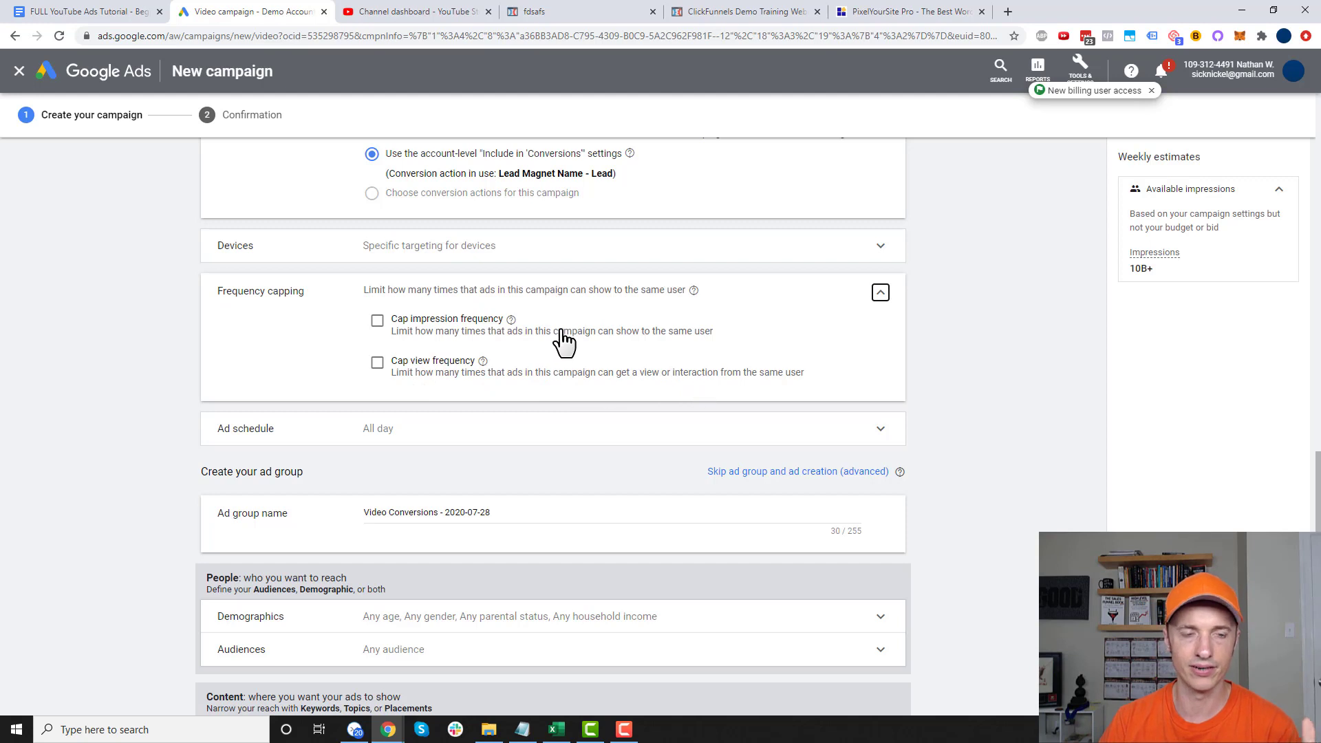
left_click(543, 339)
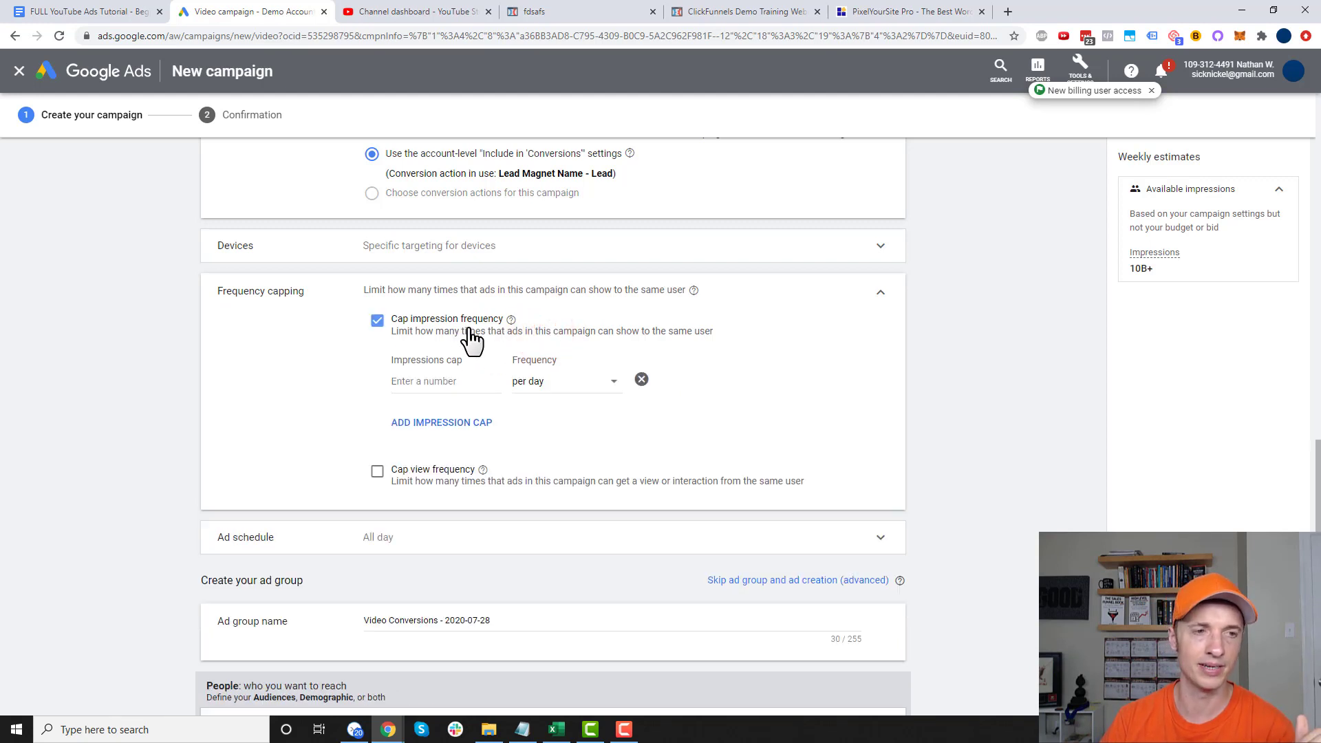
left_click(458, 388)
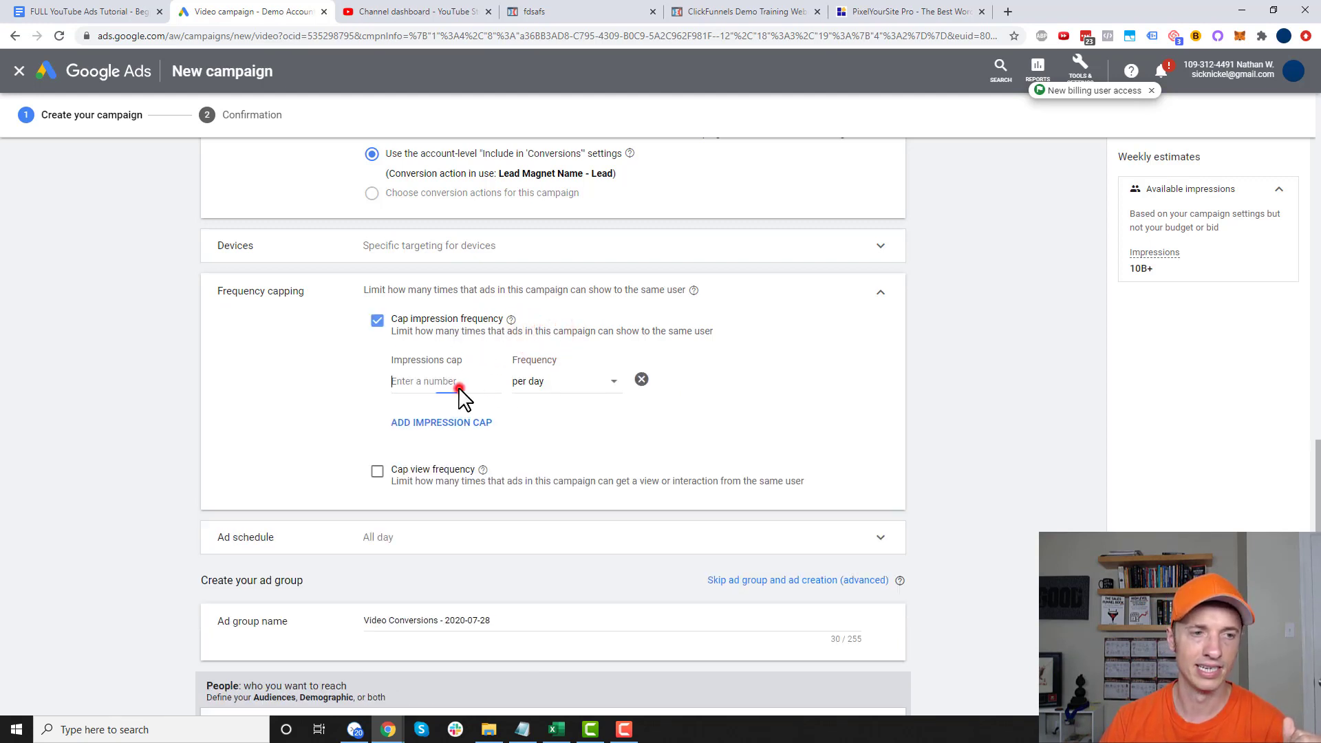
type("1")
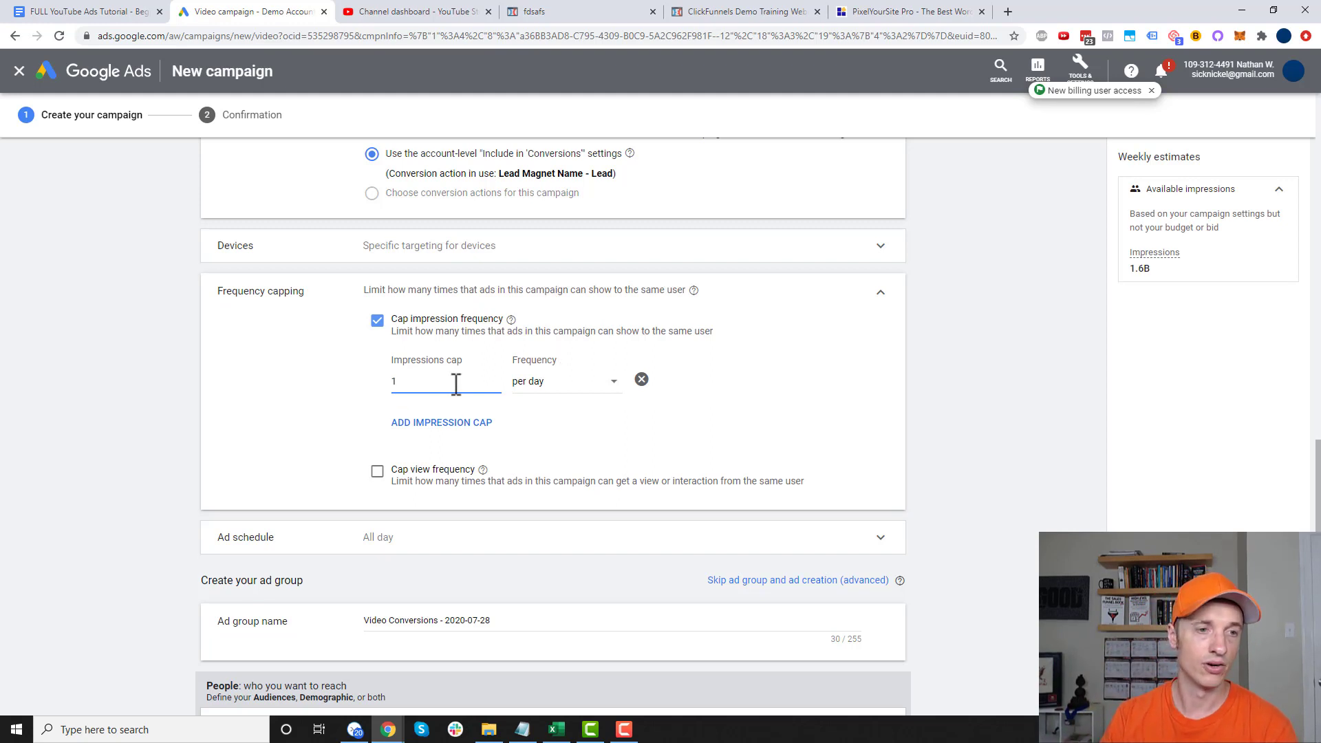
left_click(539, 381)
left_click(570, 421)
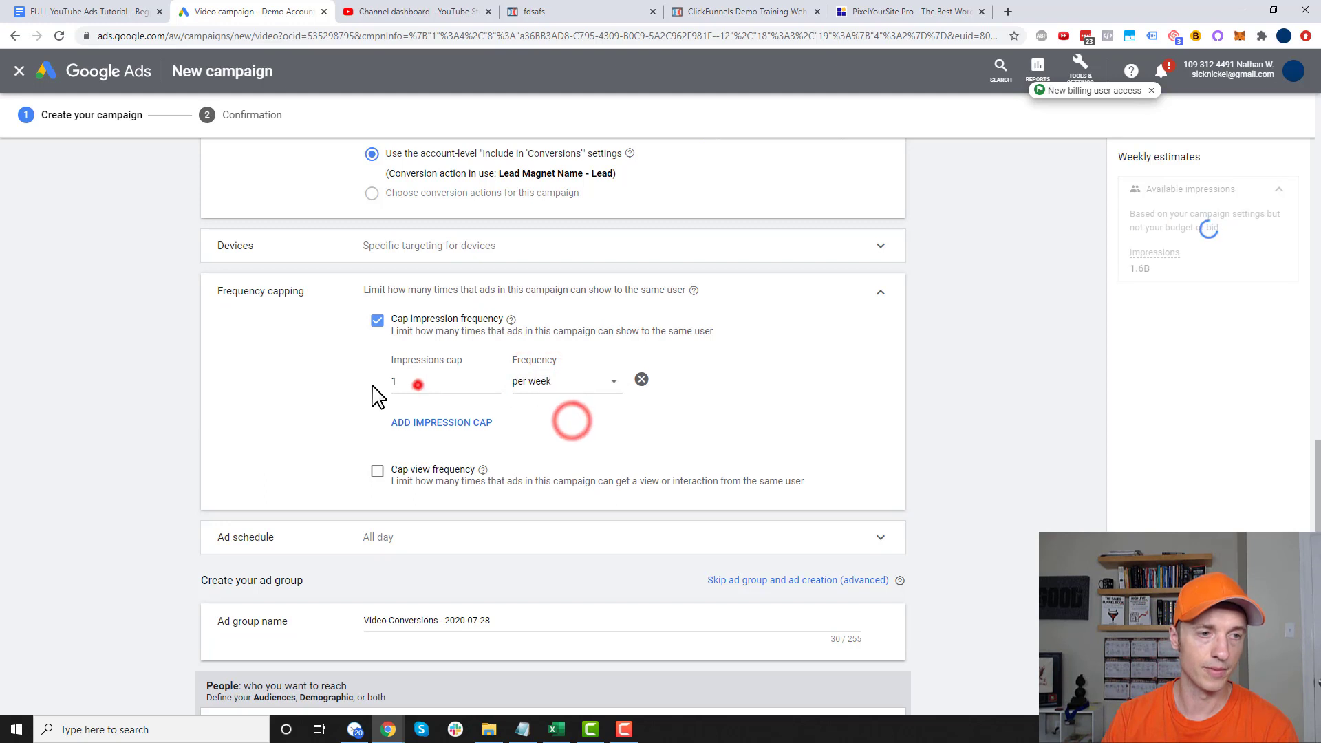
Step: Change the weekly impressions cap to 3
left_click(418, 381)
key("BackSpace")
type("3")
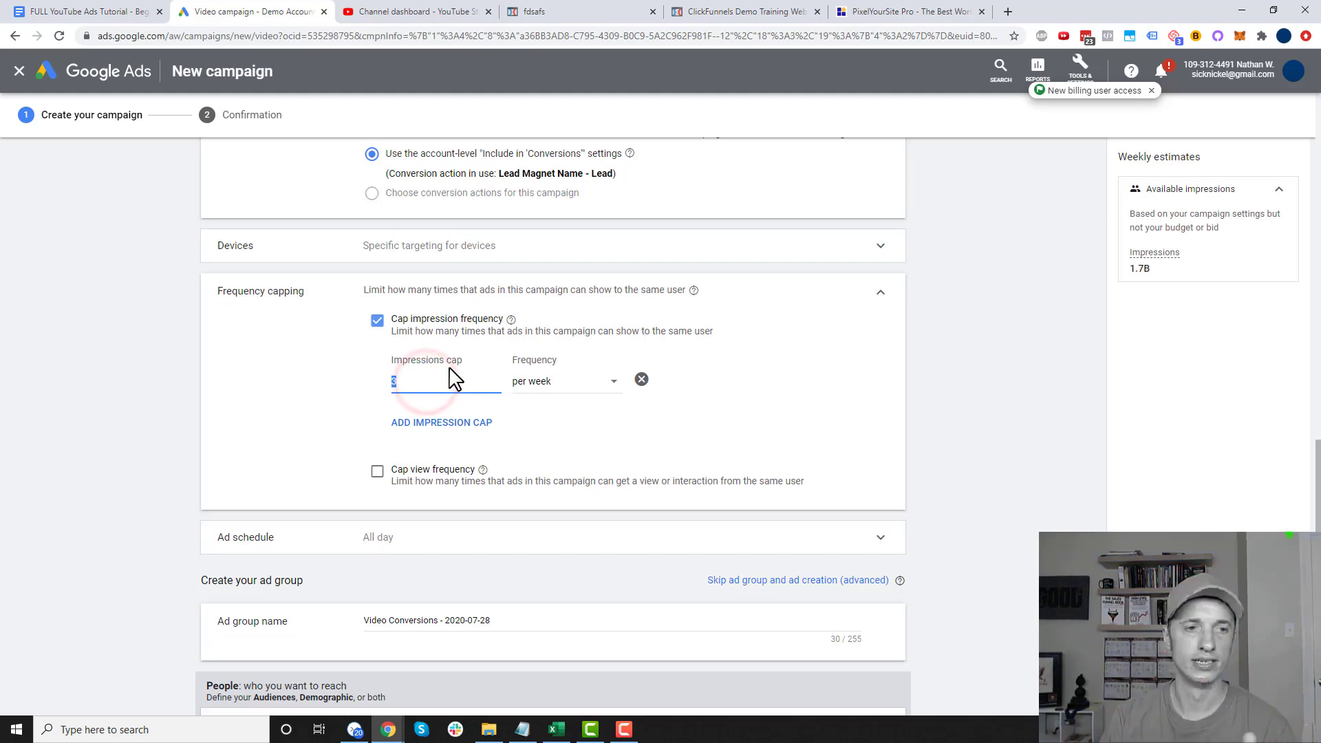
left_click_drag(451, 377, 375, 381)
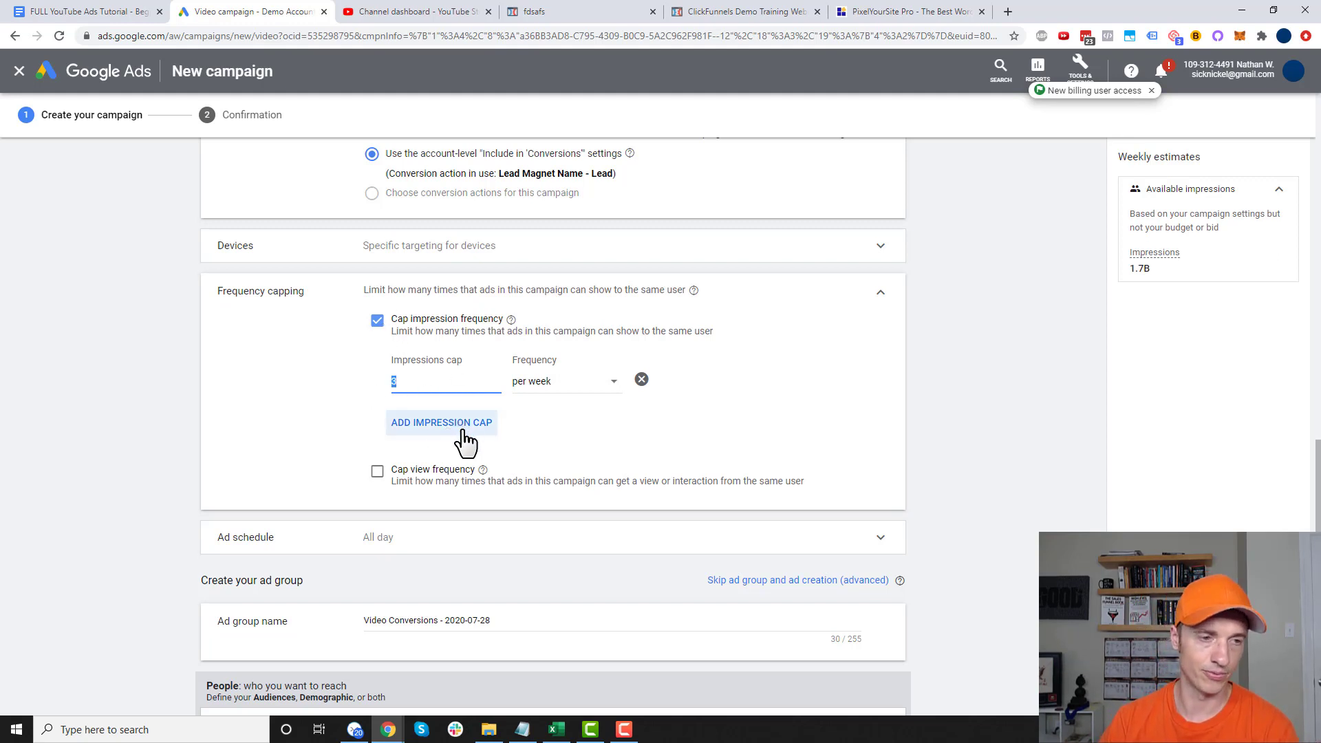
scroll(427, 423, "down", 1)
left_click(377, 404)
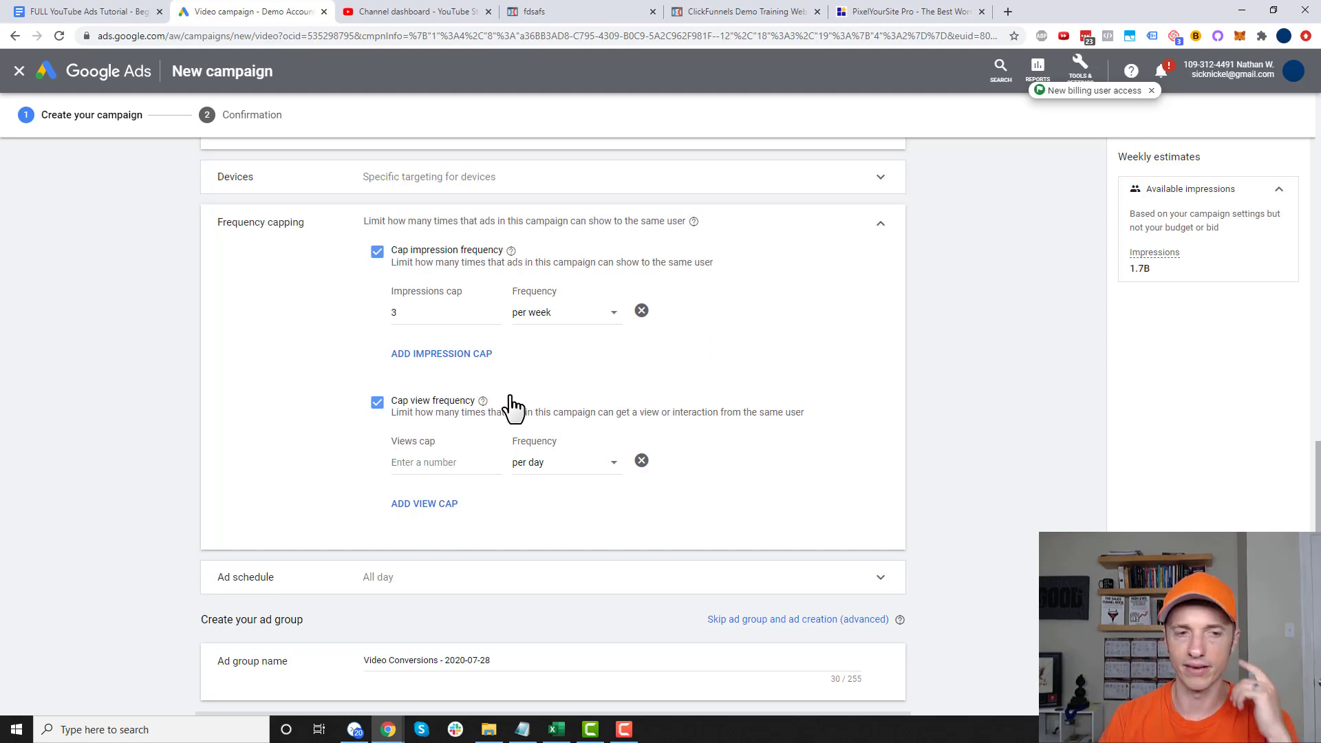
left_click(448, 462)
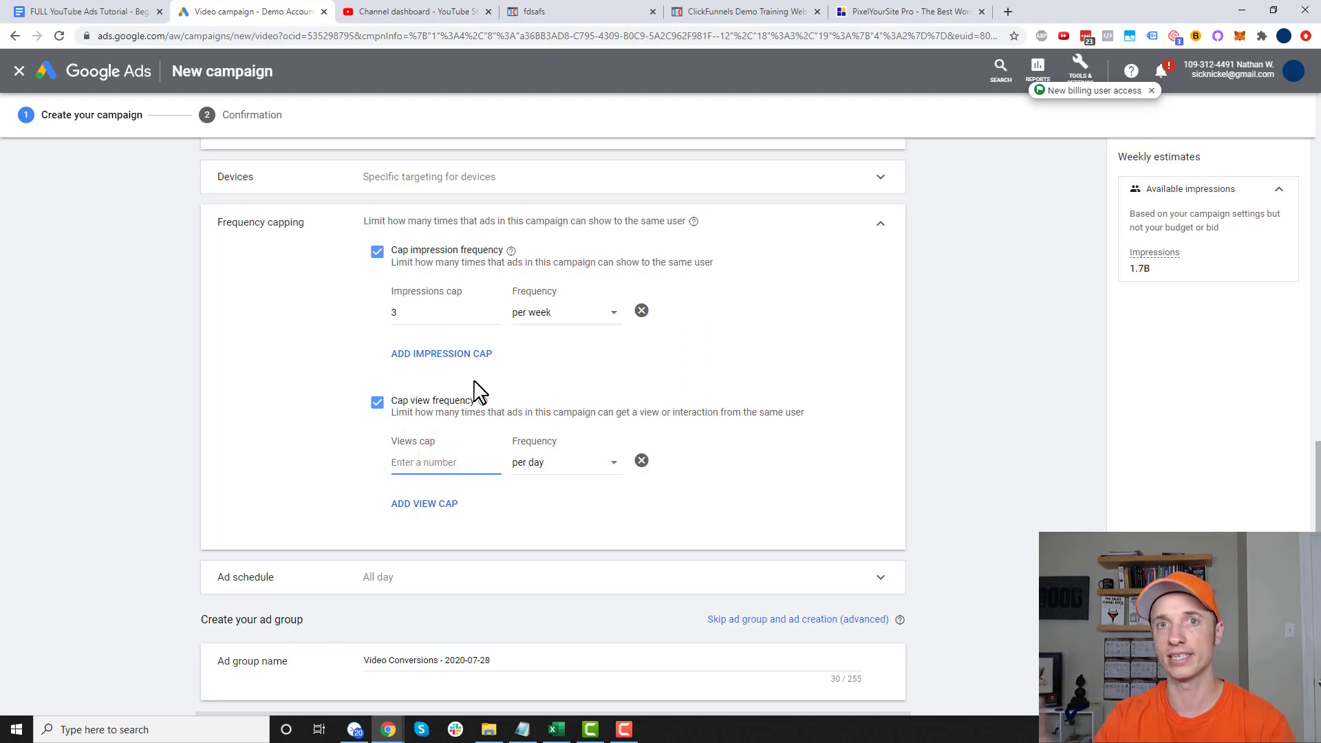
left_click(378, 403)
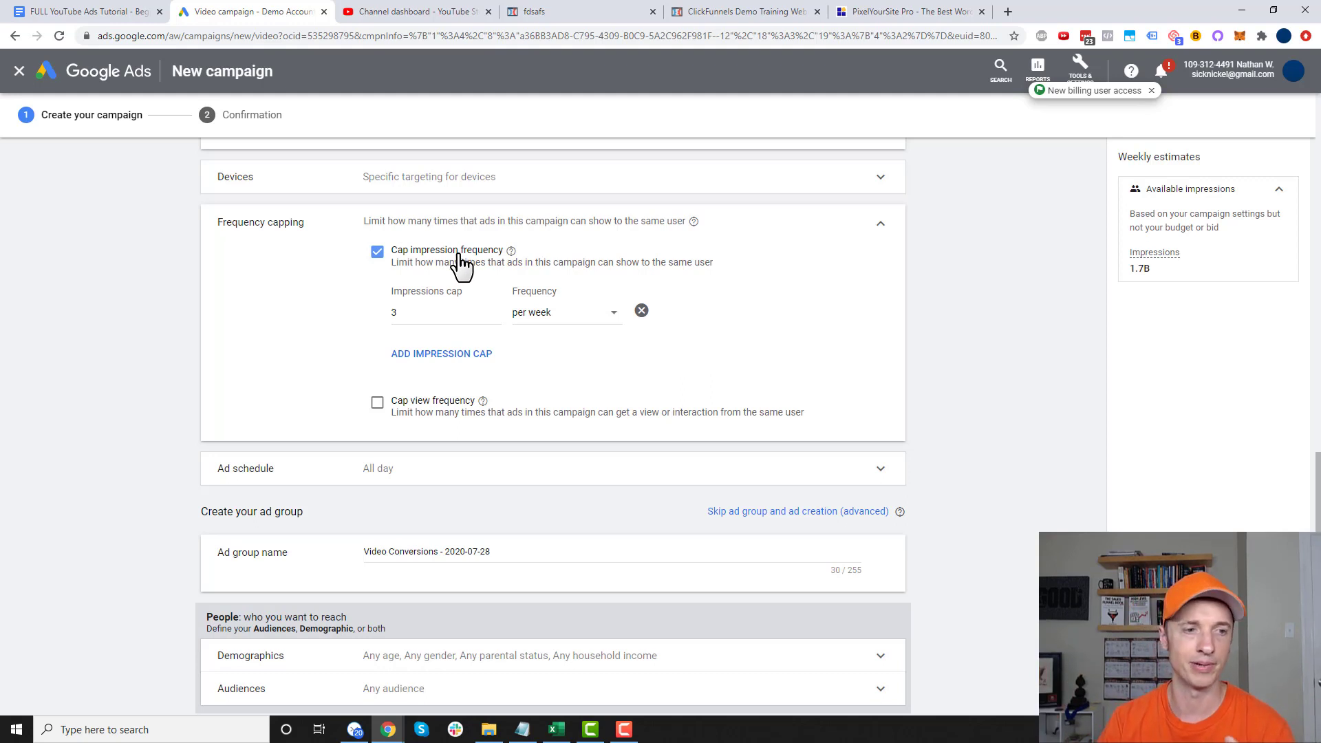
Step: Expand the ad schedule settings and review the available day options, leaving the selection as it is
scroll(233, 382, "down", 1)
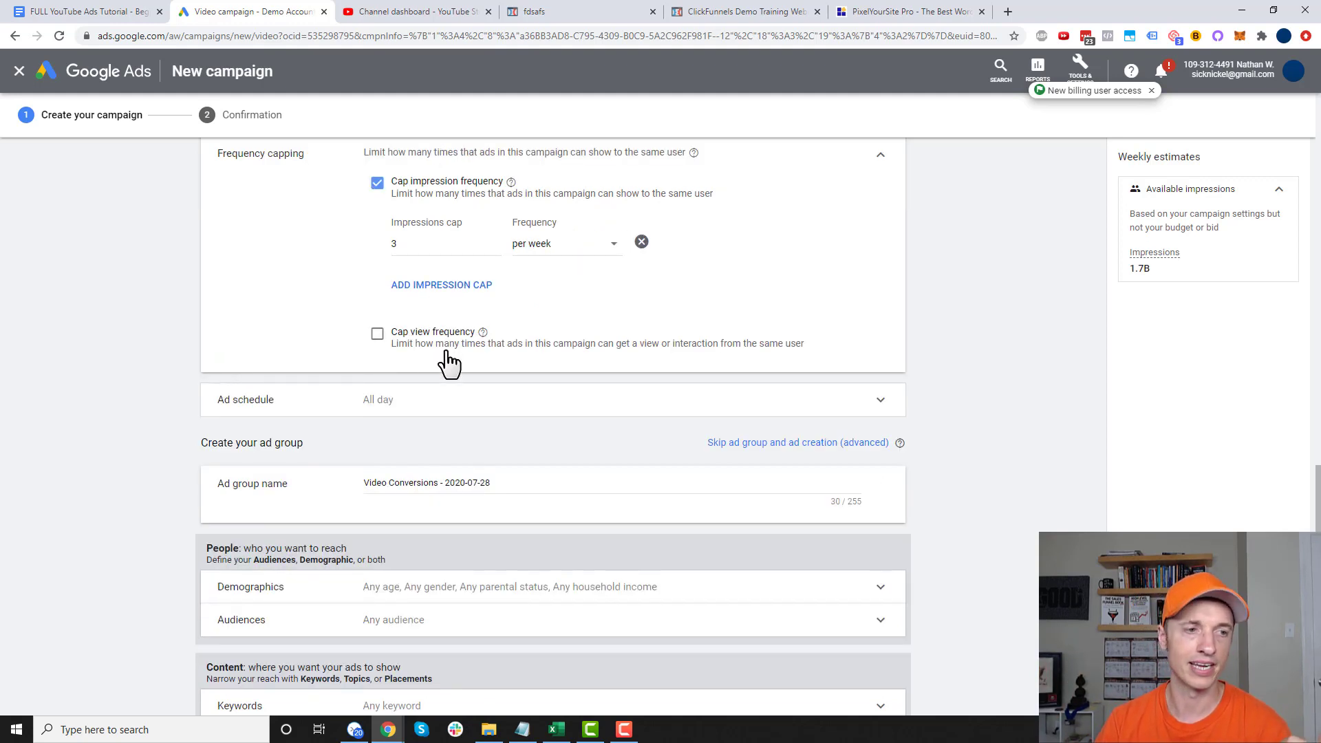
left_click(452, 405)
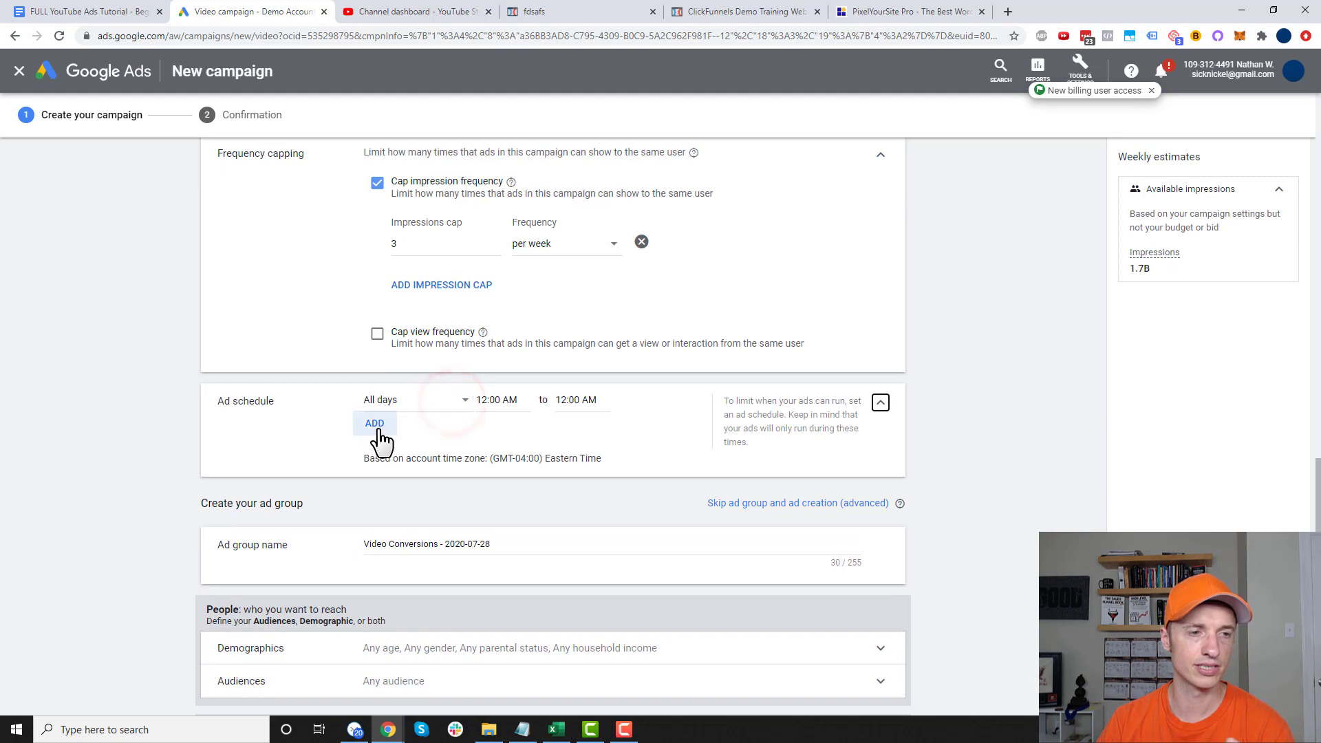
left_click(437, 405)
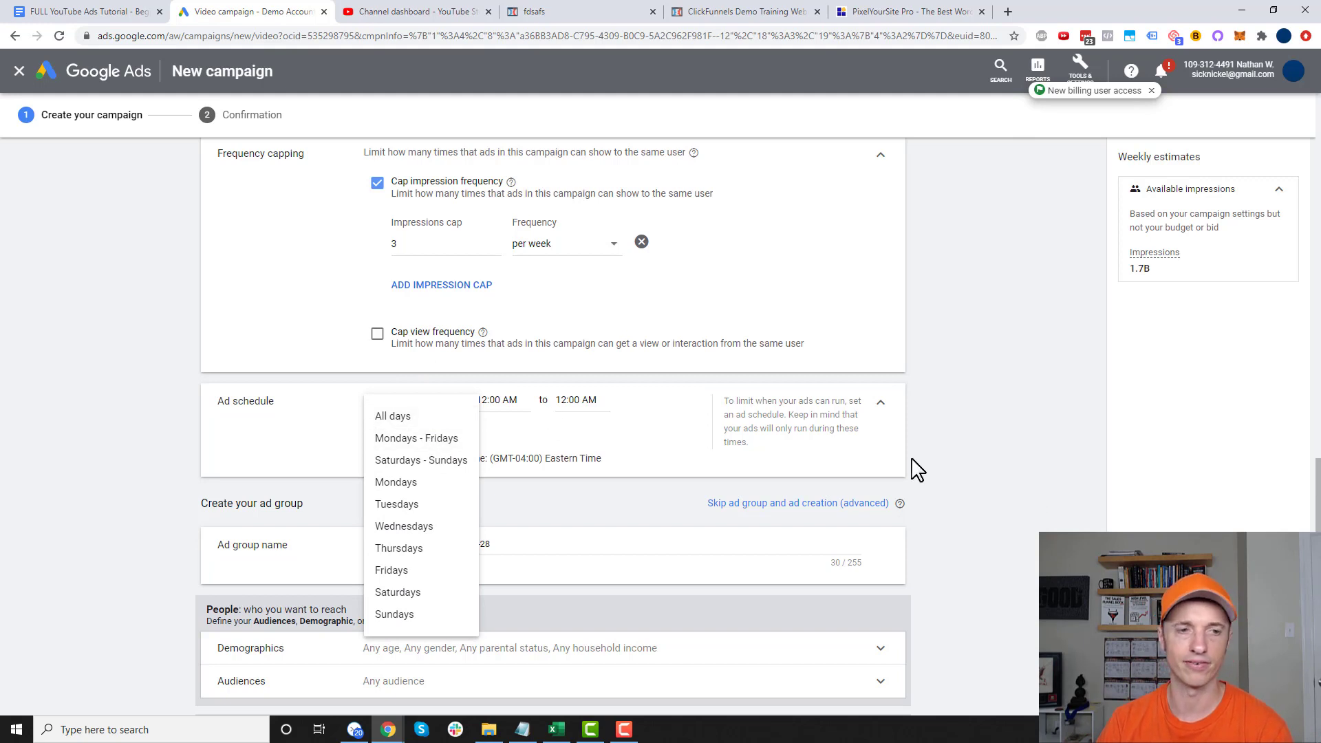
left_click(1038, 490)
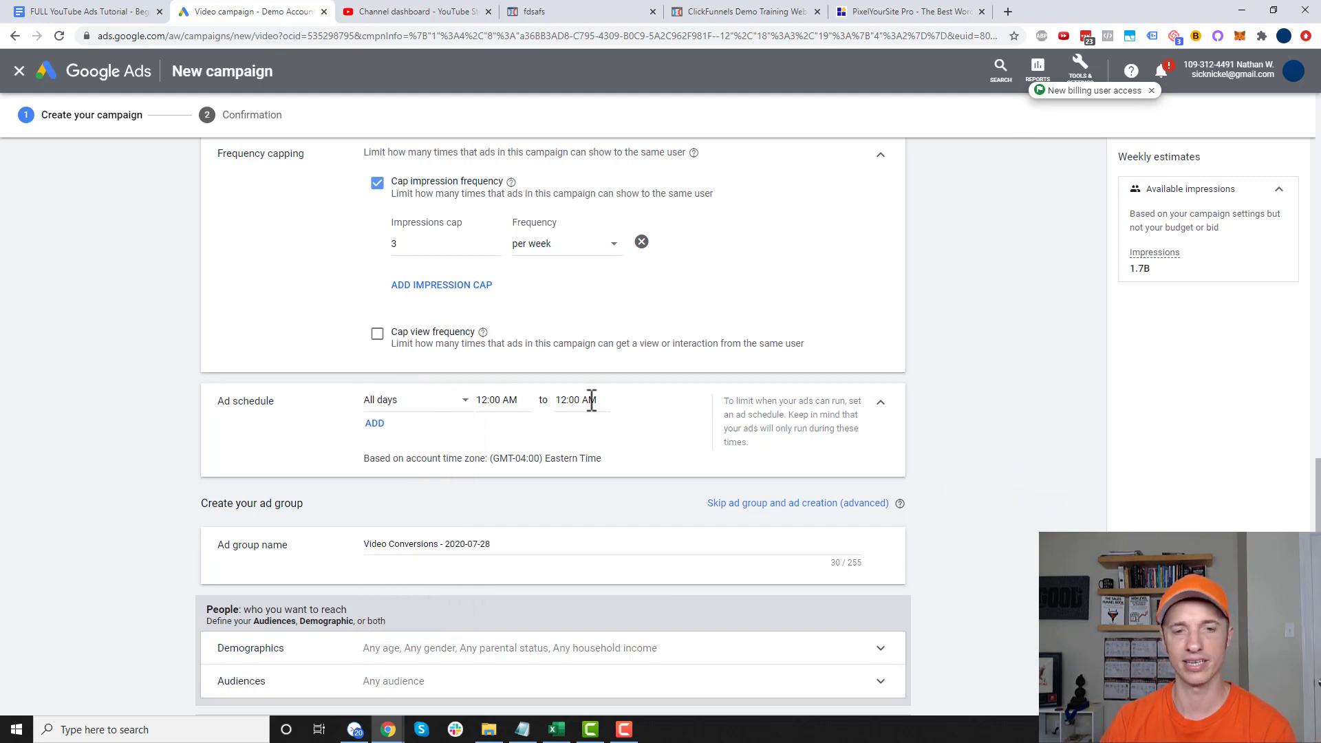
left_click(374, 423)
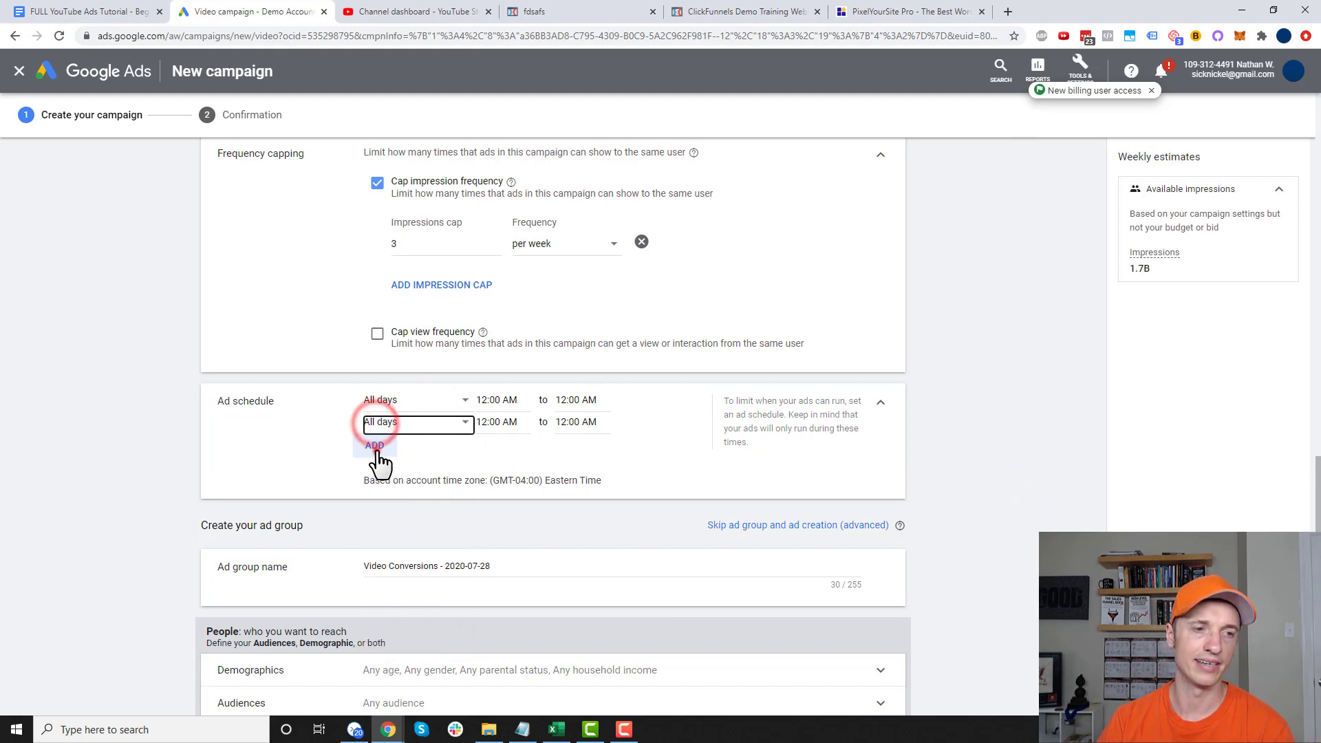
left_click(375, 445)
left_click(617, 444)
left_click(618, 422)
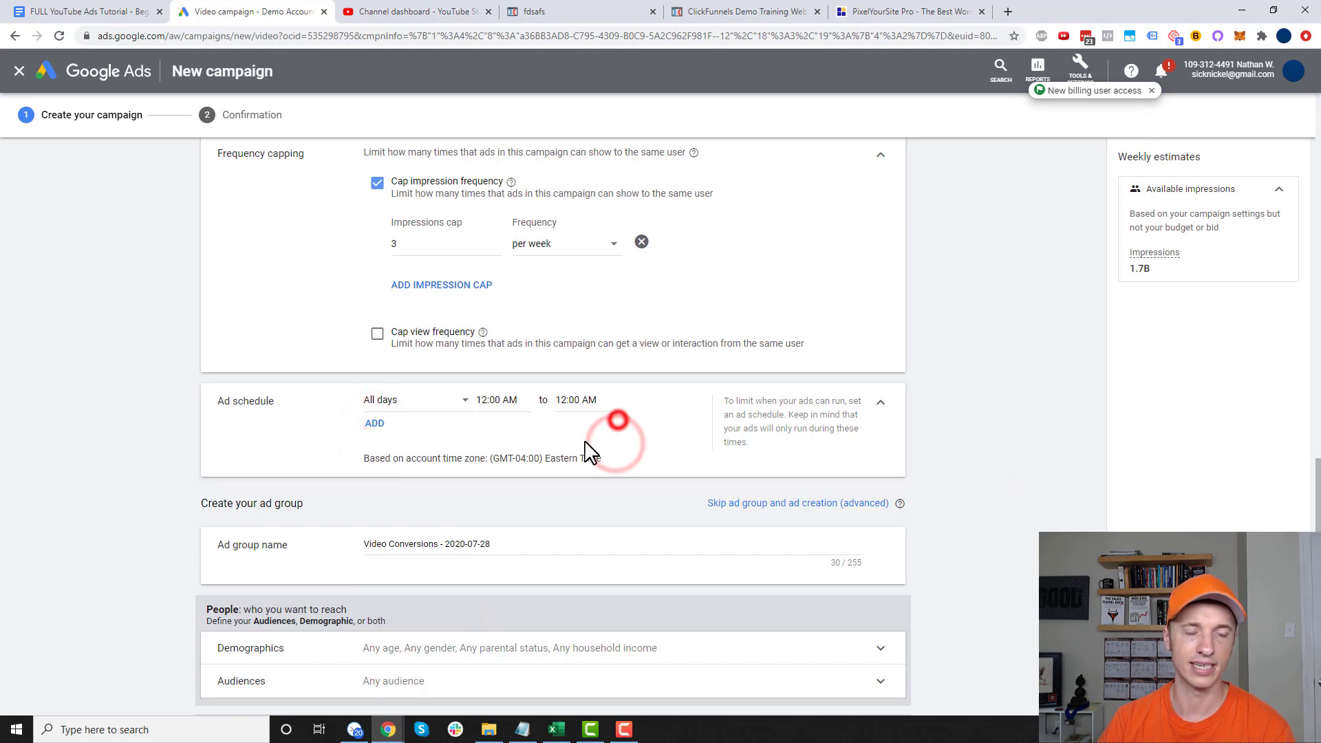
Step: Examine the ad group name and the people and content targeting sections below it
scroll(555, 436, "down", 3)
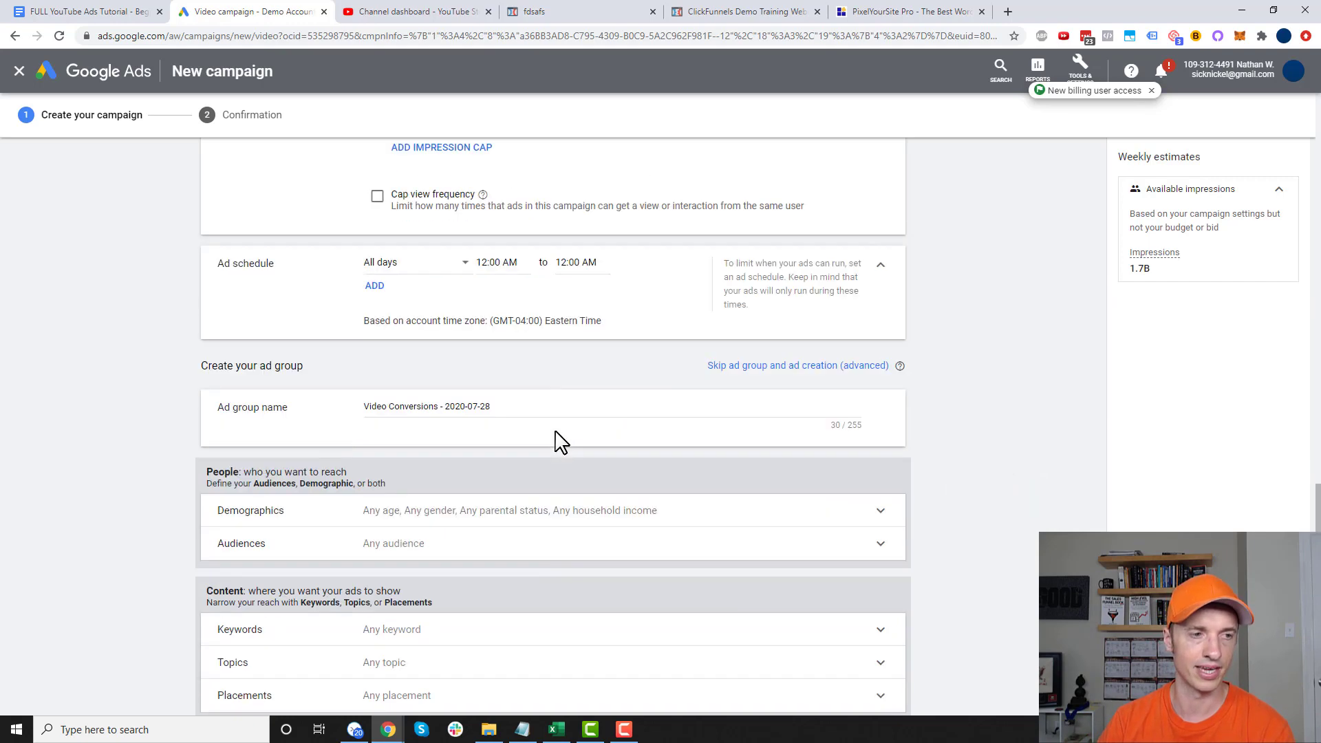
triple_click(523, 335)
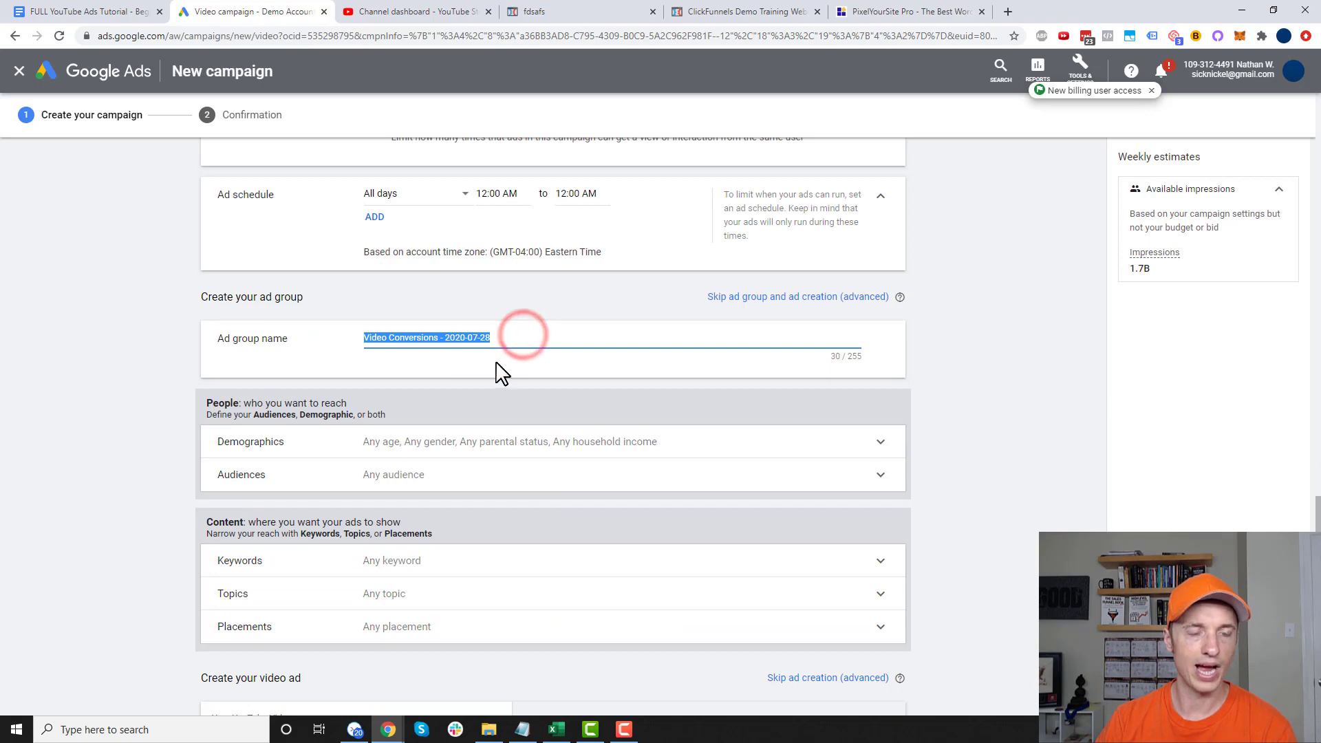
scroll(440, 302, "down", 1)
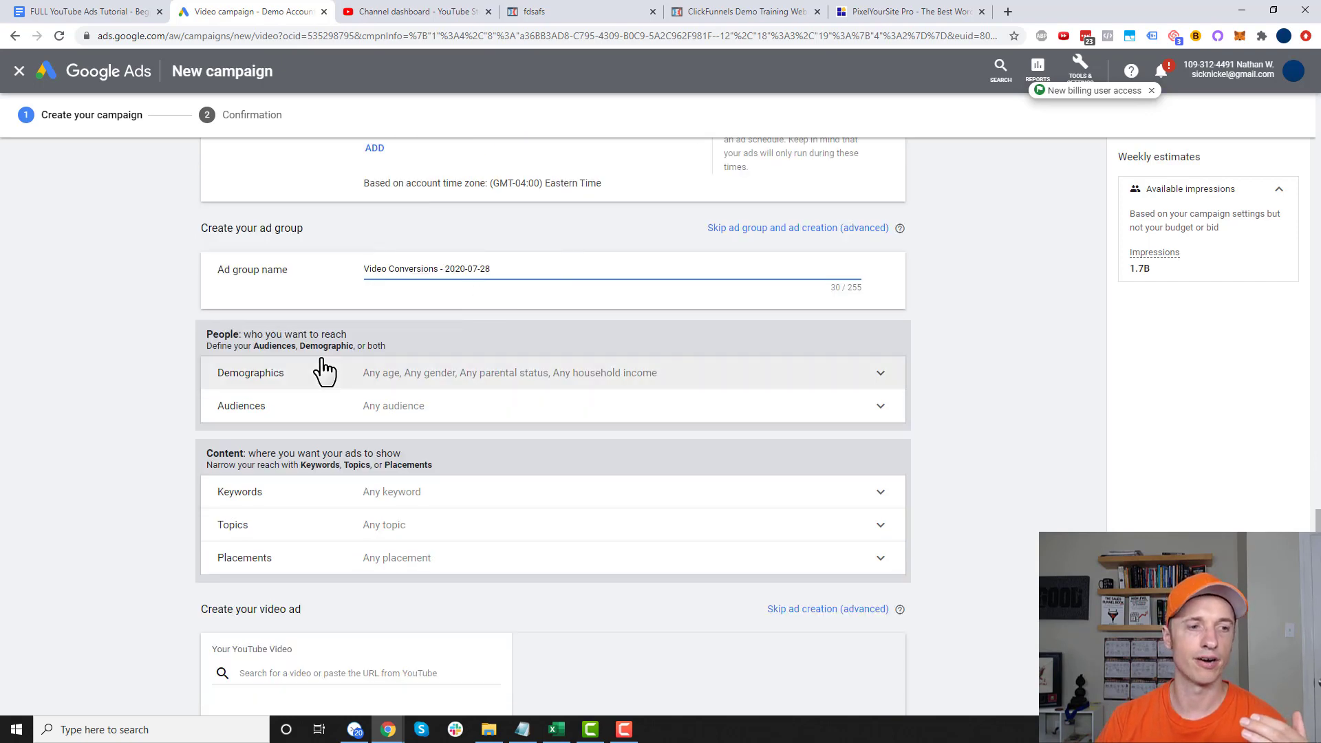
scroll(319, 368, "down", 2)
scroll(417, 543, "up", 2)
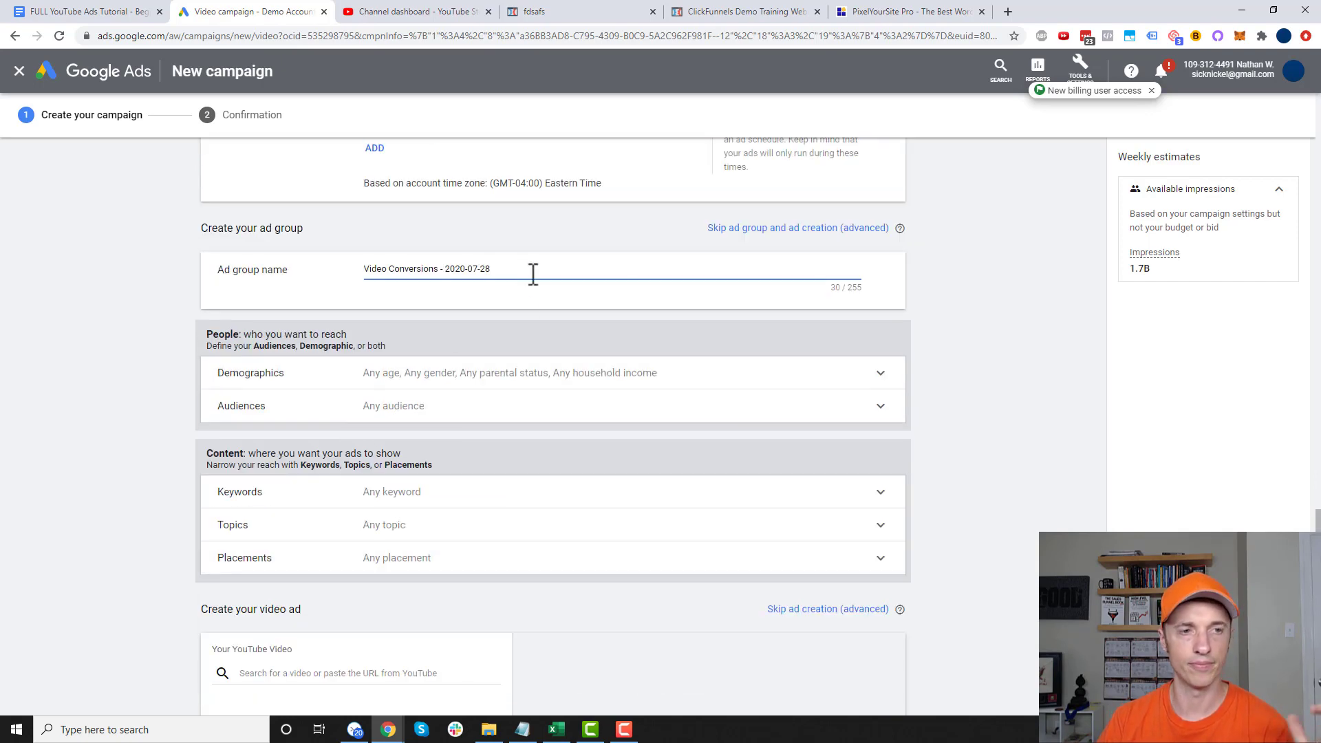
left_click_drag(523, 269, 358, 275)
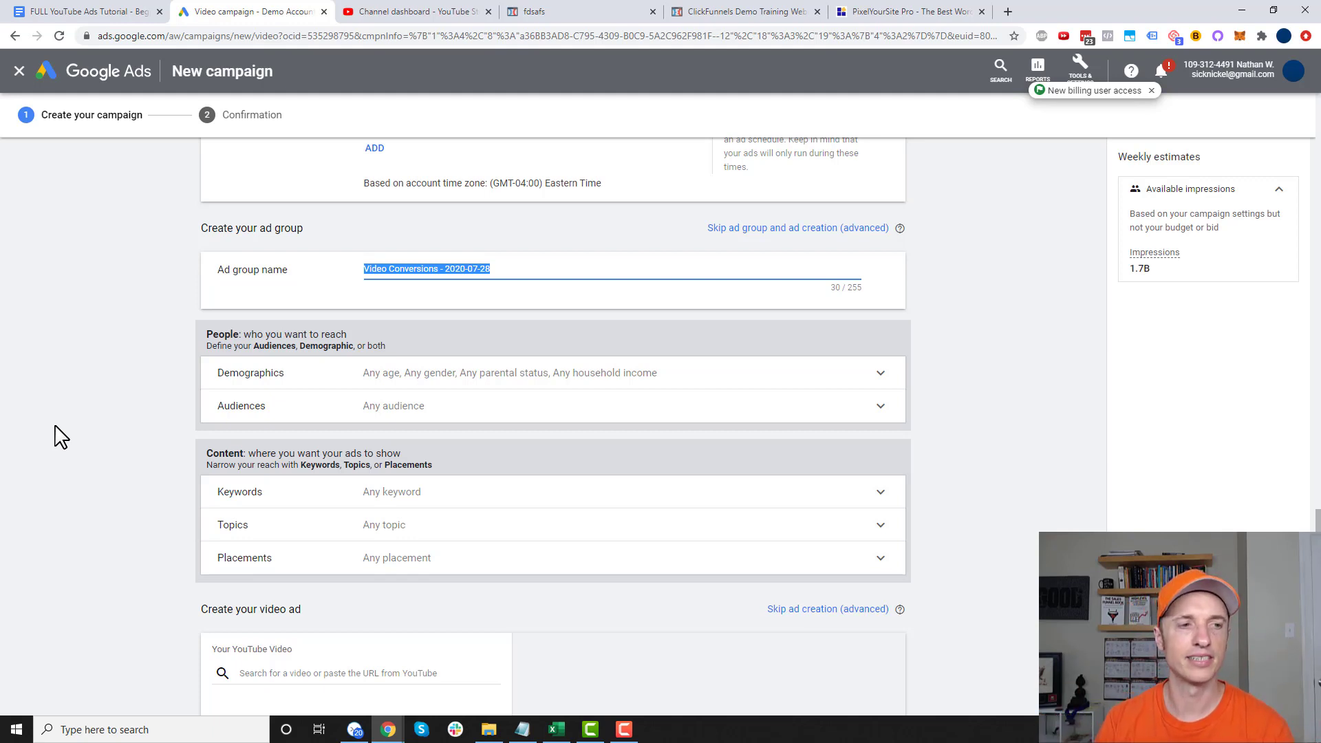
Step: Review the ad group's demographic targeting options for gender, age, parental status and household income, then collapse the section
scroll(110, 406, "down", 1)
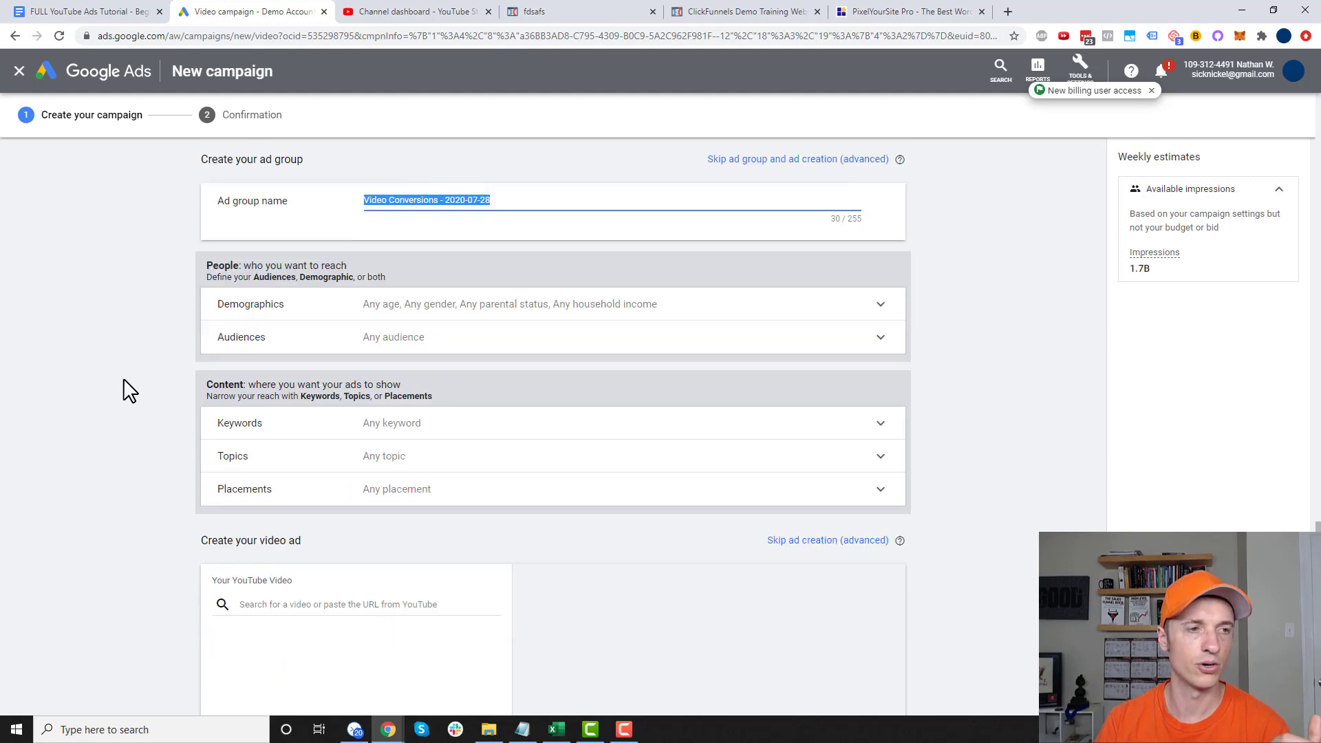
left_click(328, 310)
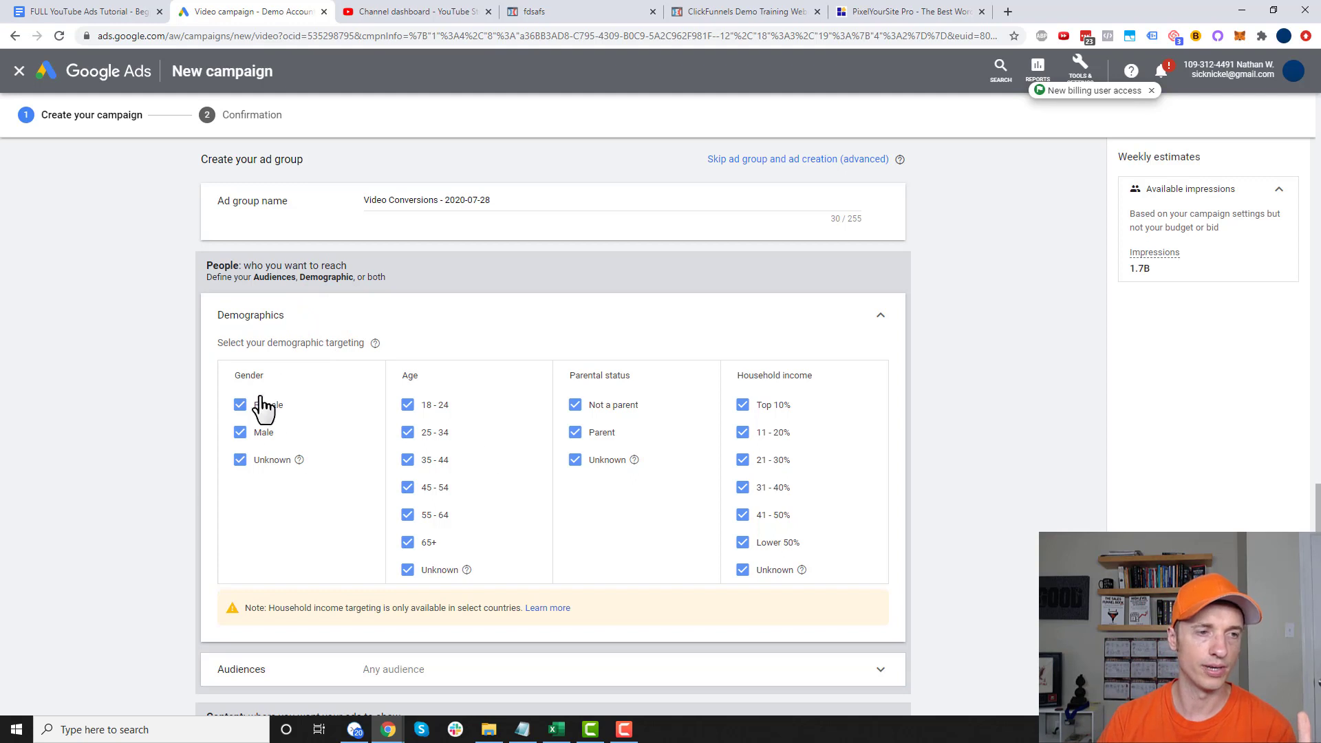
scroll(259, 406, "down", 1)
scroll(260, 401, "up", 1)
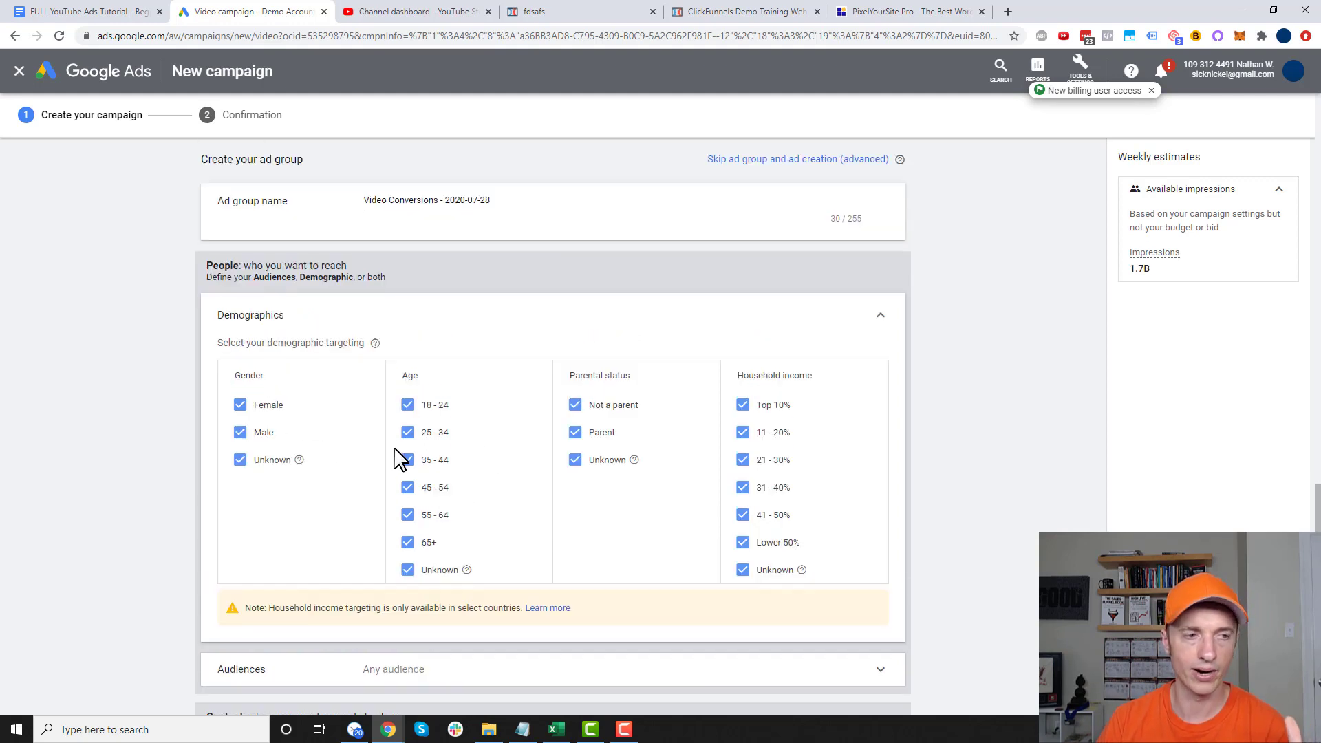
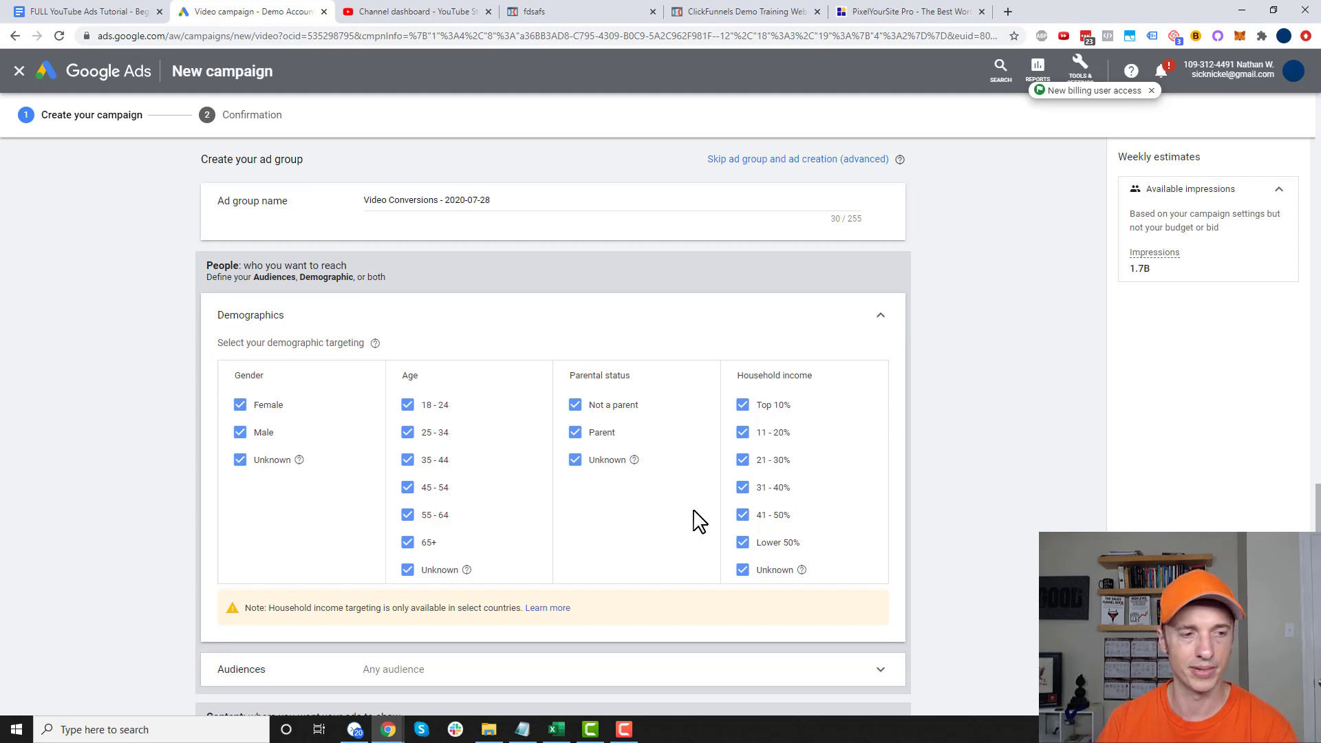
scroll(700, 509, "down", 1)
left_click(879, 250)
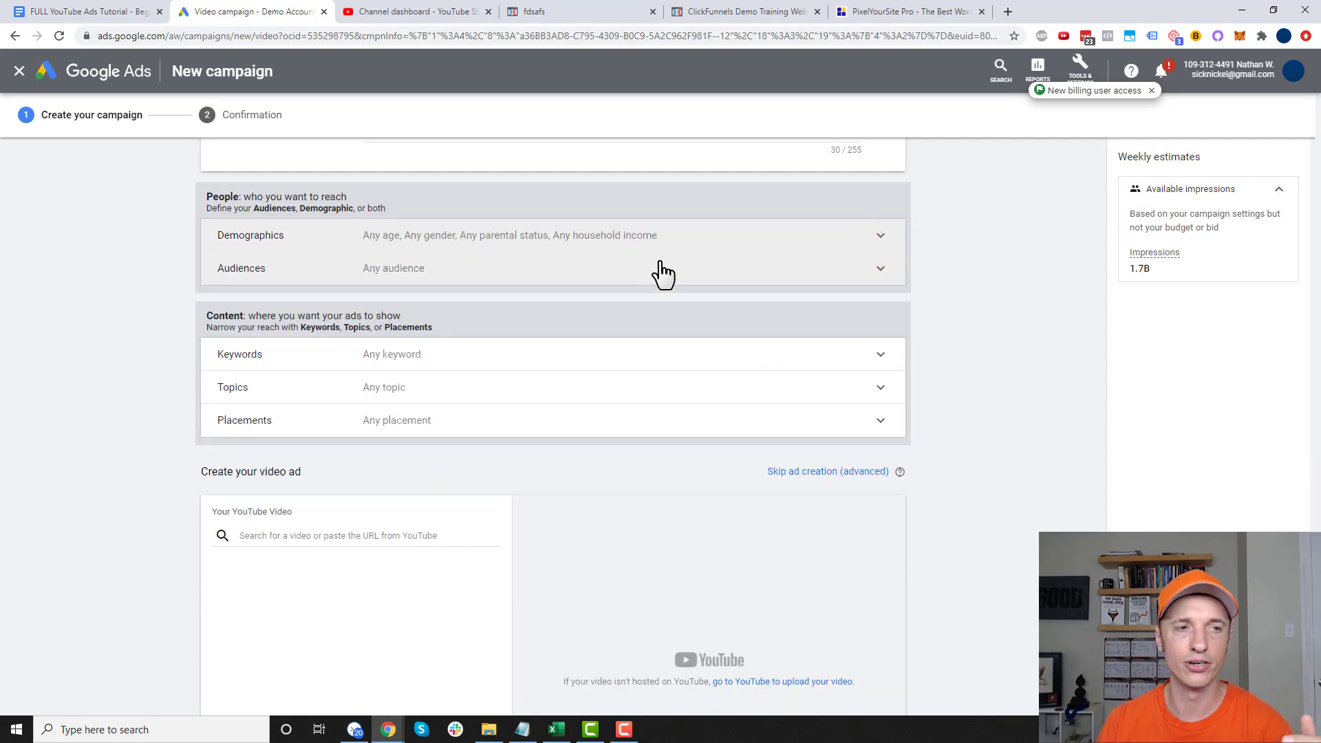
Step: Browse the ad group's audiences and view the detailed demographics categories under Who they are
left_click(657, 272)
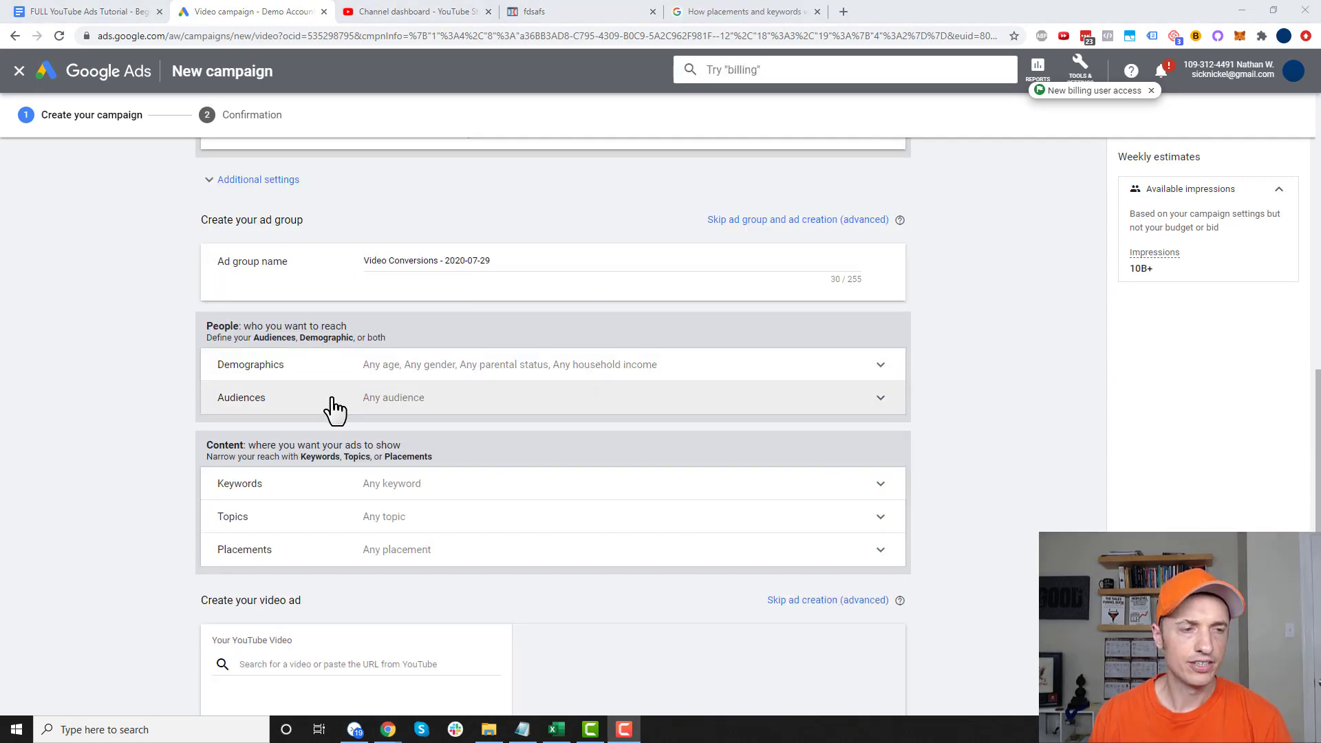
scroll(333, 406, "down", 1)
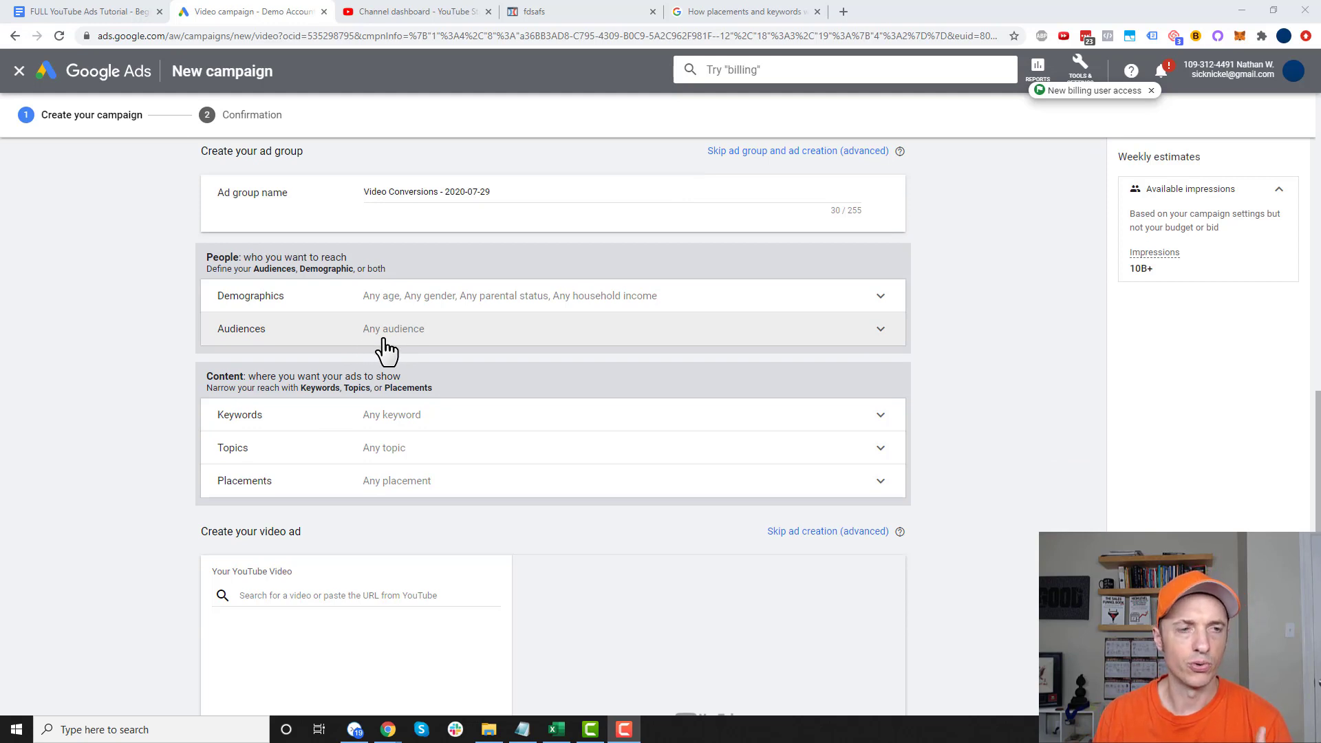
scroll(385, 350, "up", 1)
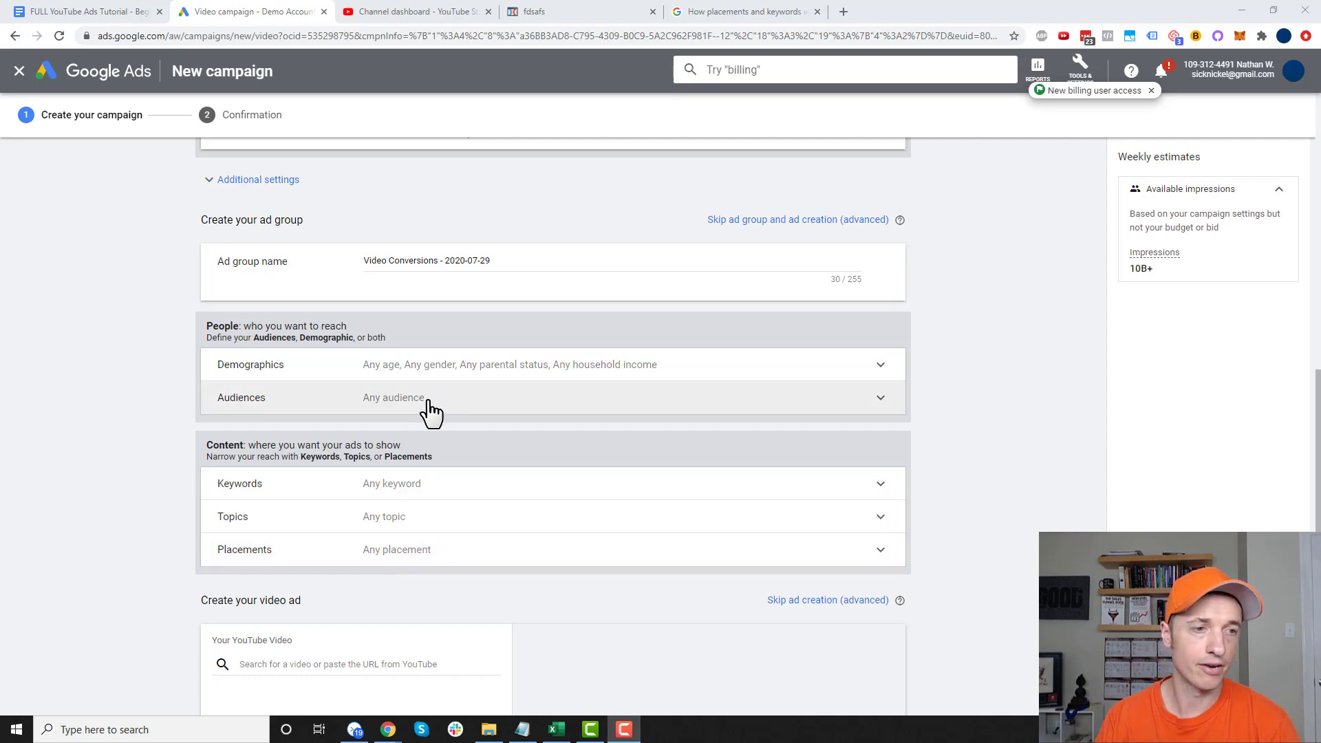
scroll(442, 403, "down", 1)
left_click(441, 339)
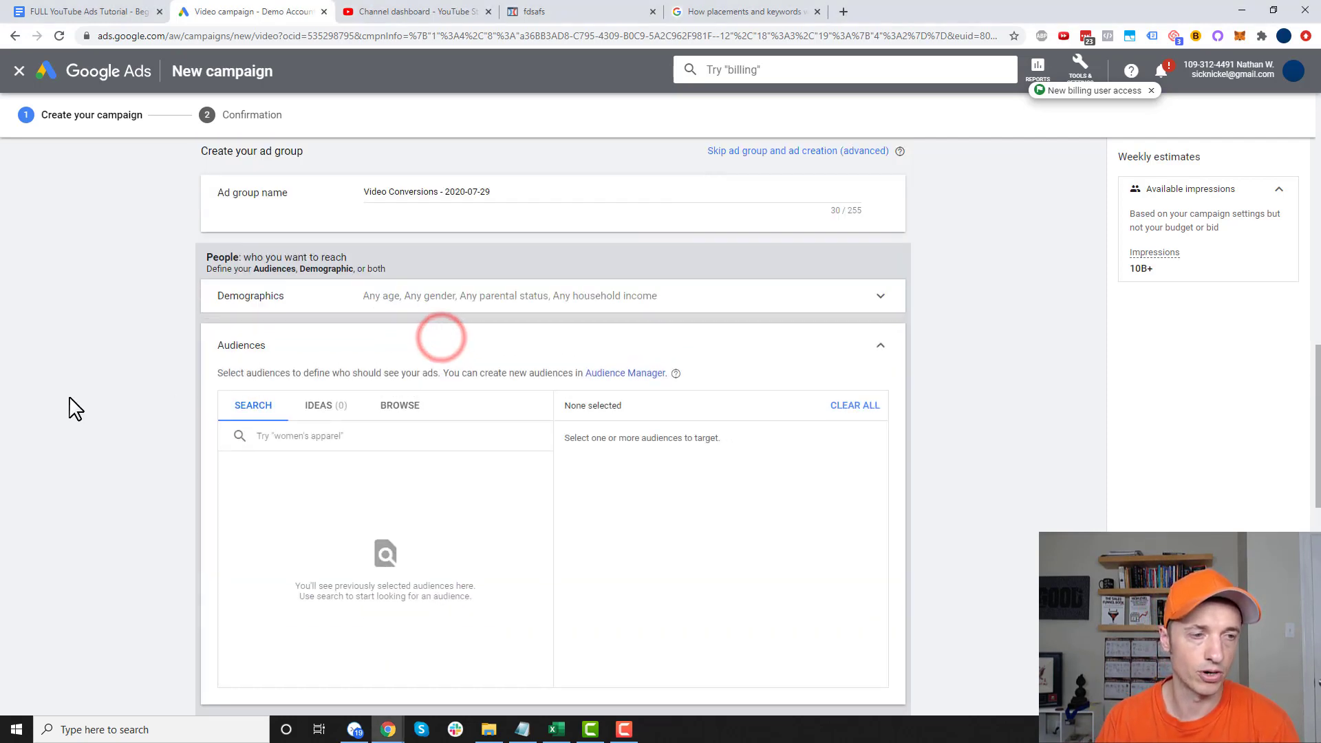
scroll(76, 409, "down", 1)
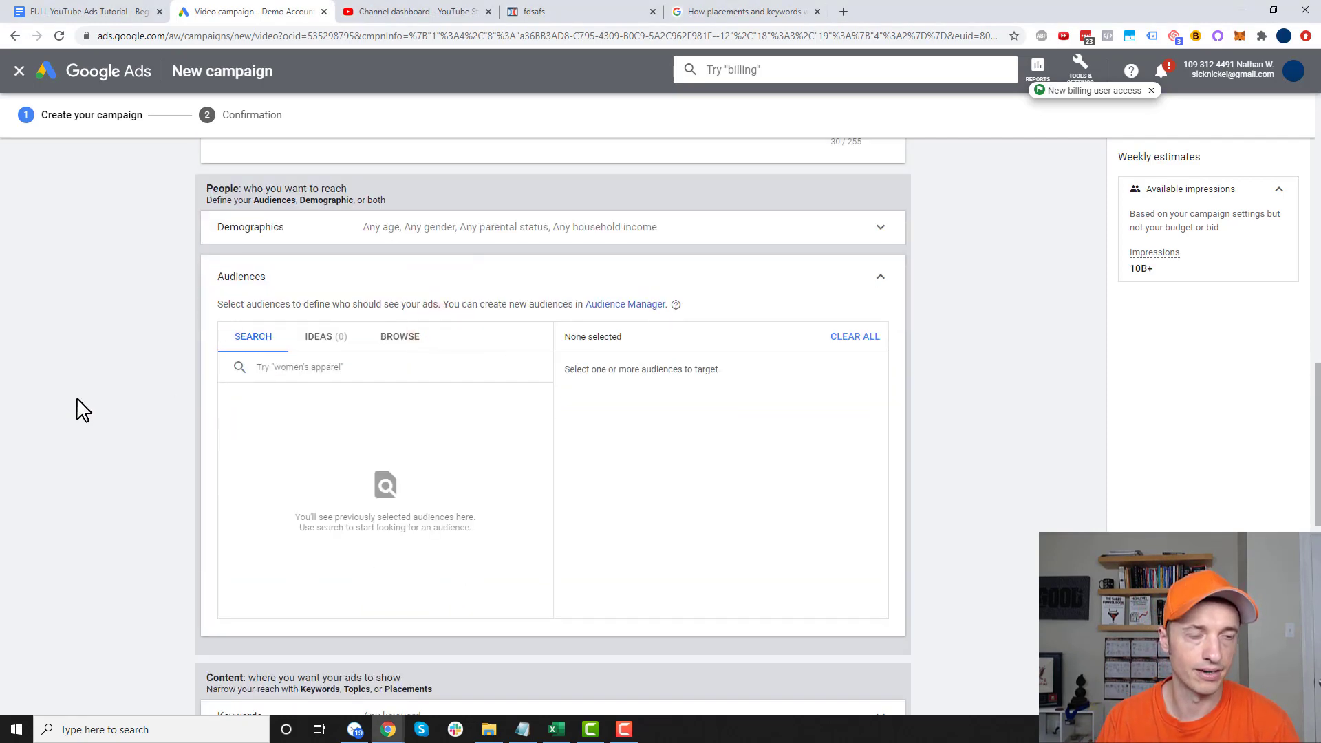
left_click(407, 339)
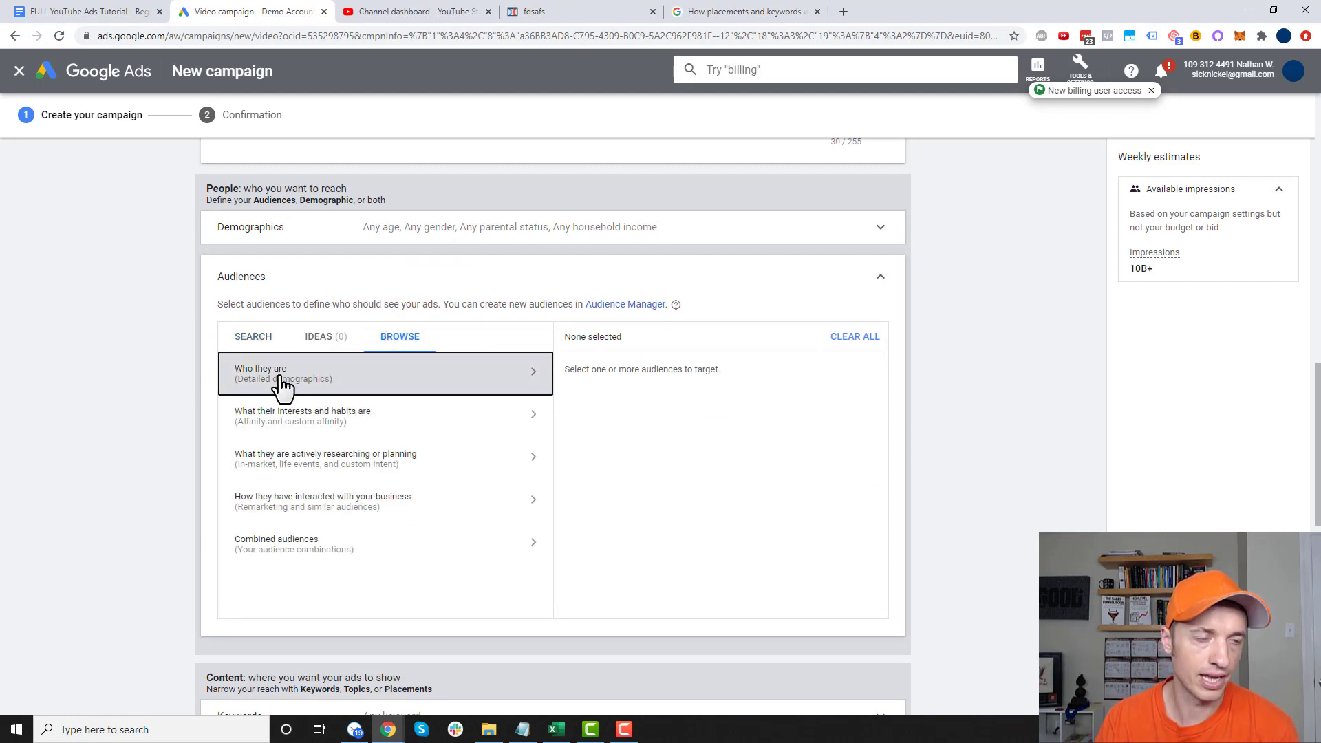
left_click(333, 375)
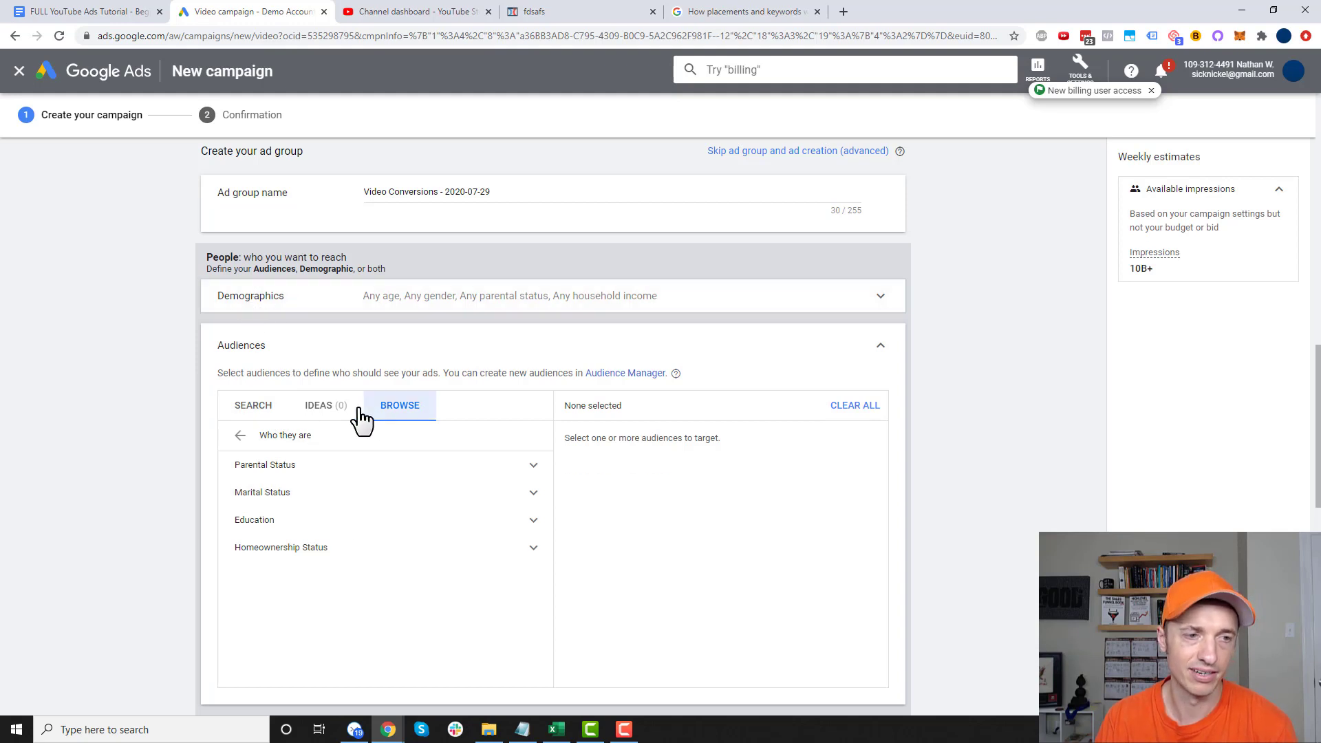
Step: Examine the affinity audiences under What their interests and habits are, expanding Beauty & Wellness, Food & Dining and Cooking Enthusiasts
left_click(282, 435)
left_click(242, 435)
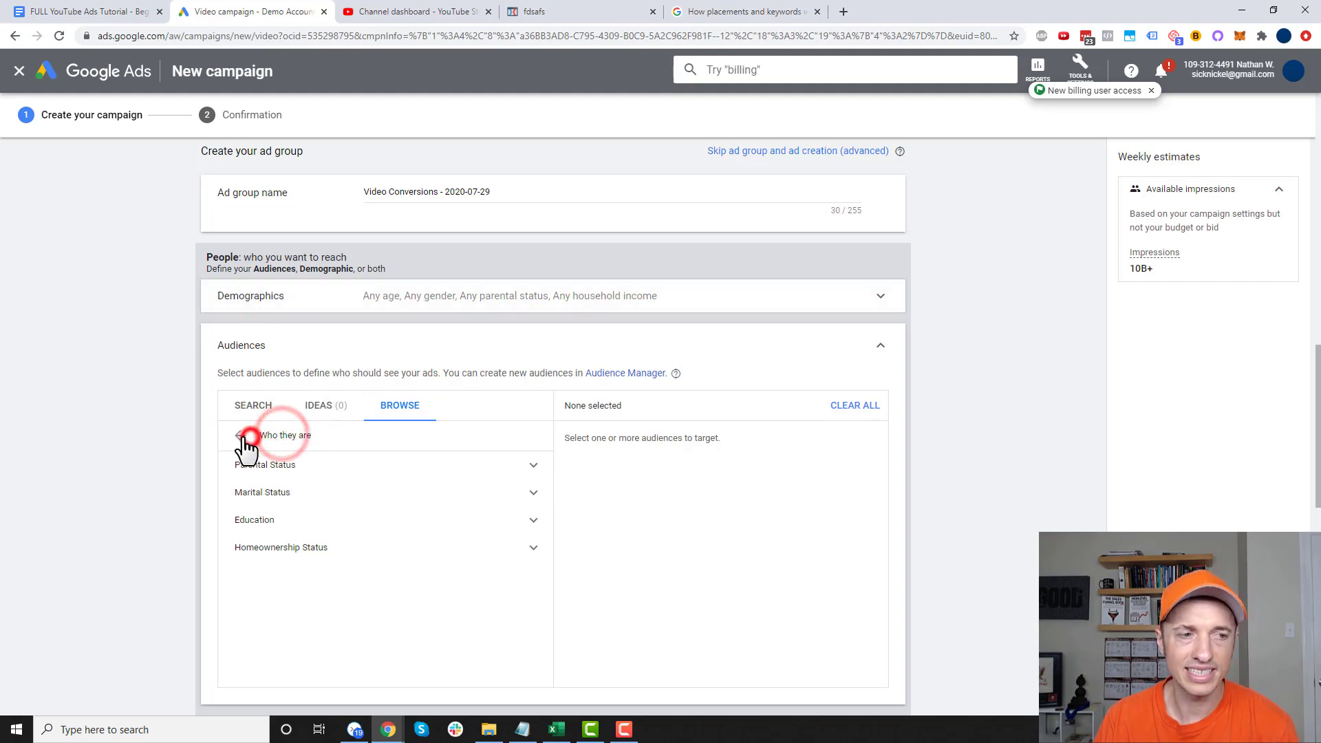
scroll(292, 446, "down", 1)
scroll(330, 448, "down", 1)
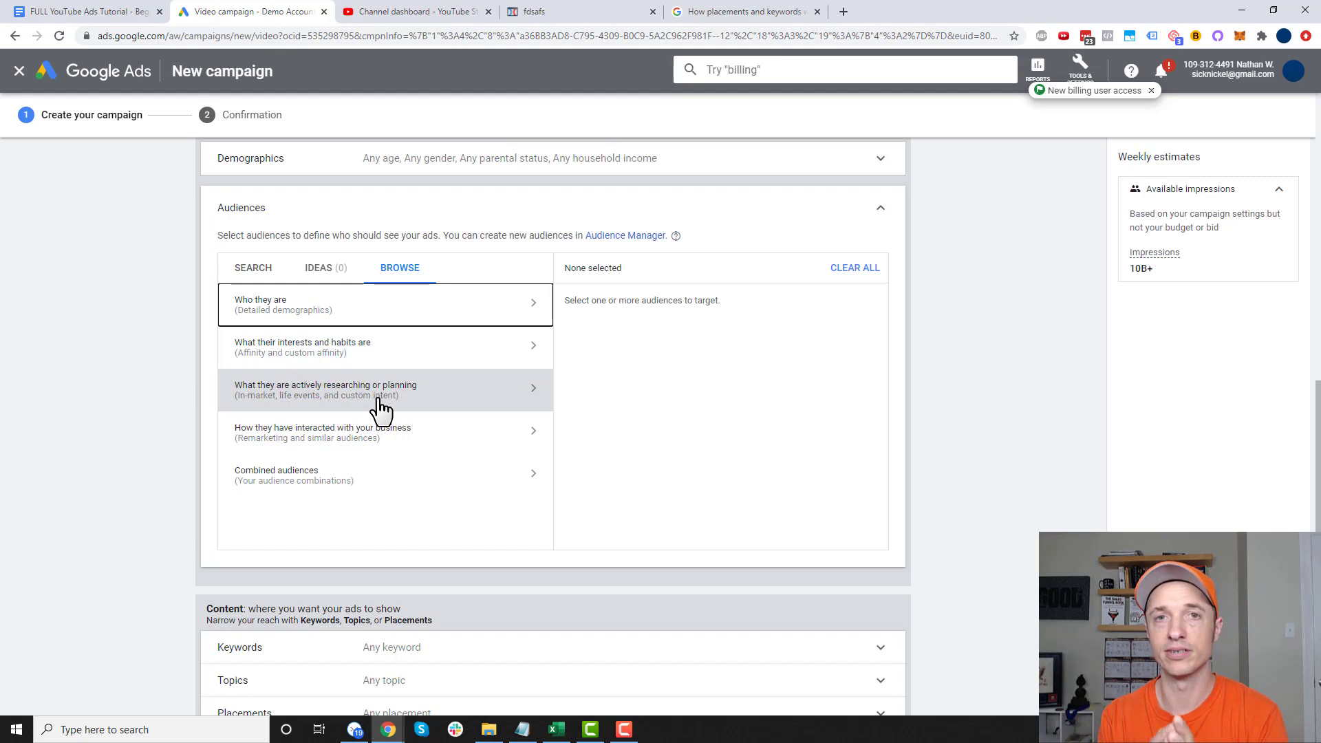
left_click(511, 355)
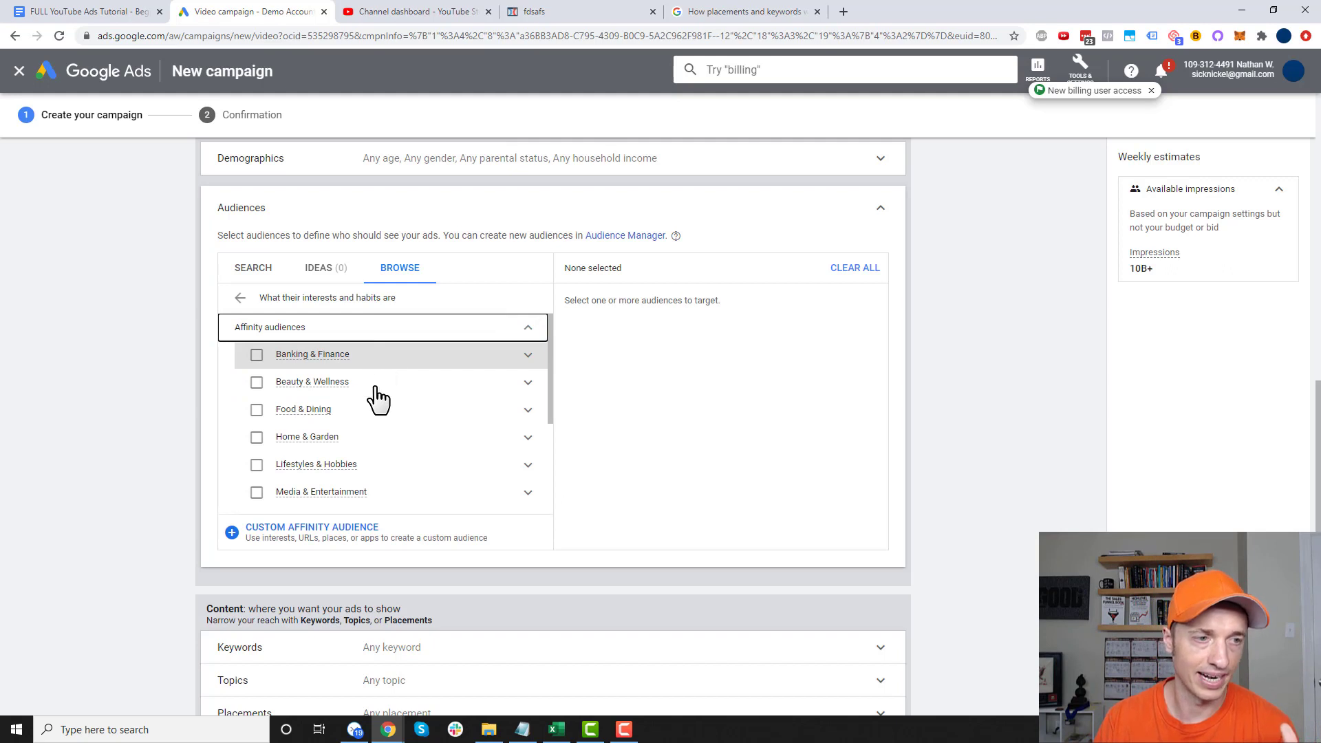
left_click(528, 382)
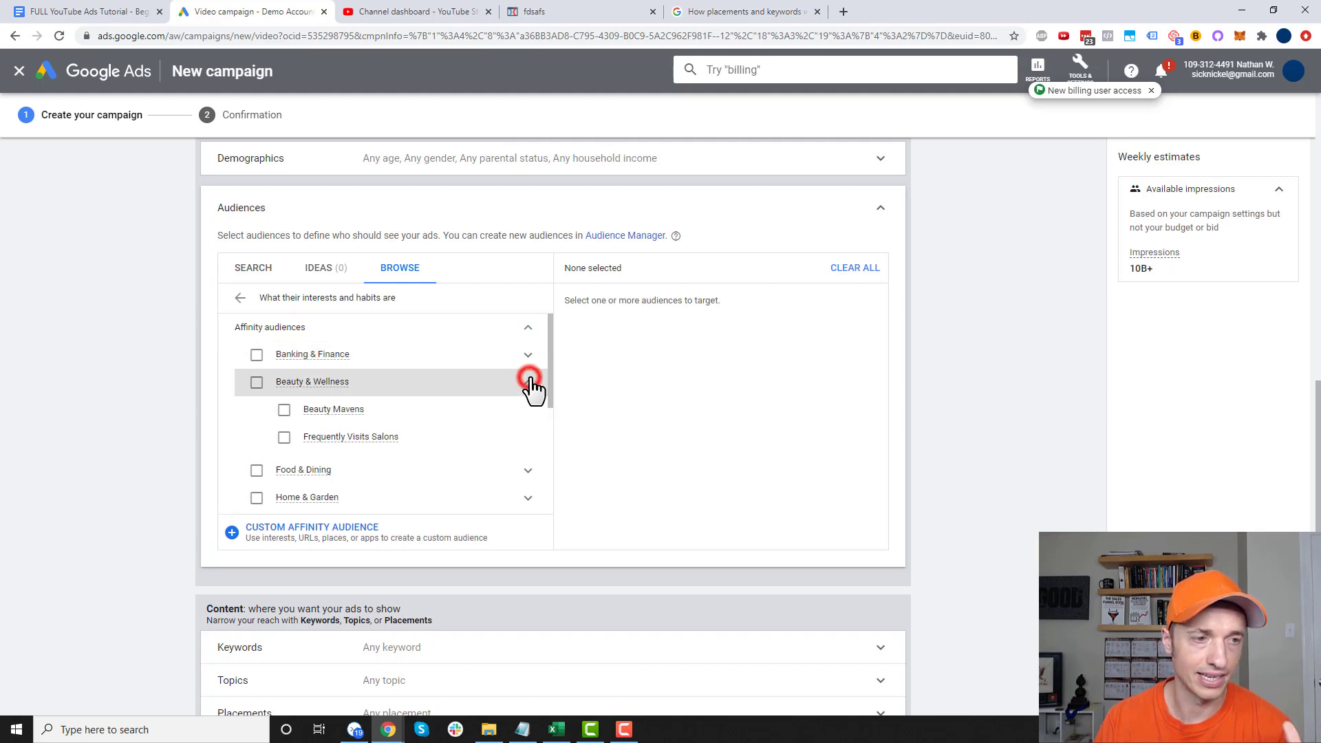
scroll(412, 454, "down", 1)
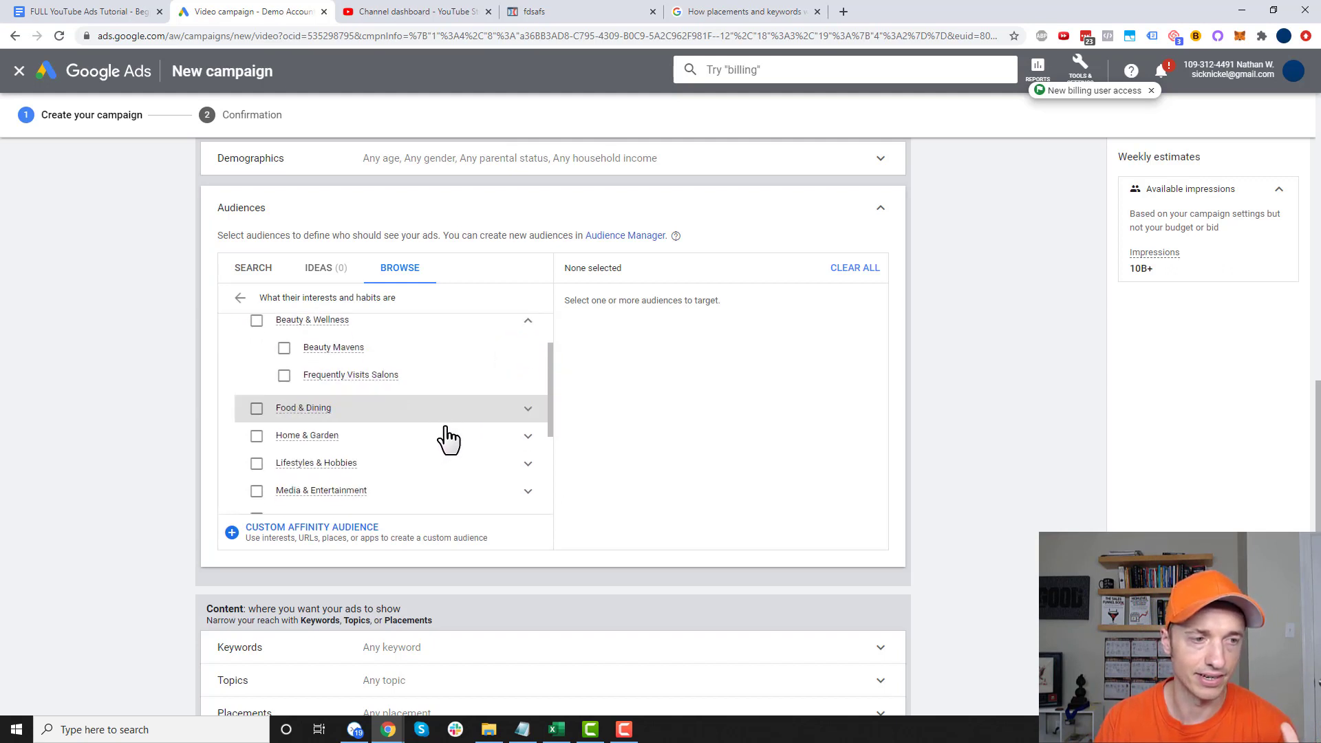
left_click(526, 409)
scroll(523, 413, "down", 1)
left_click(530, 395)
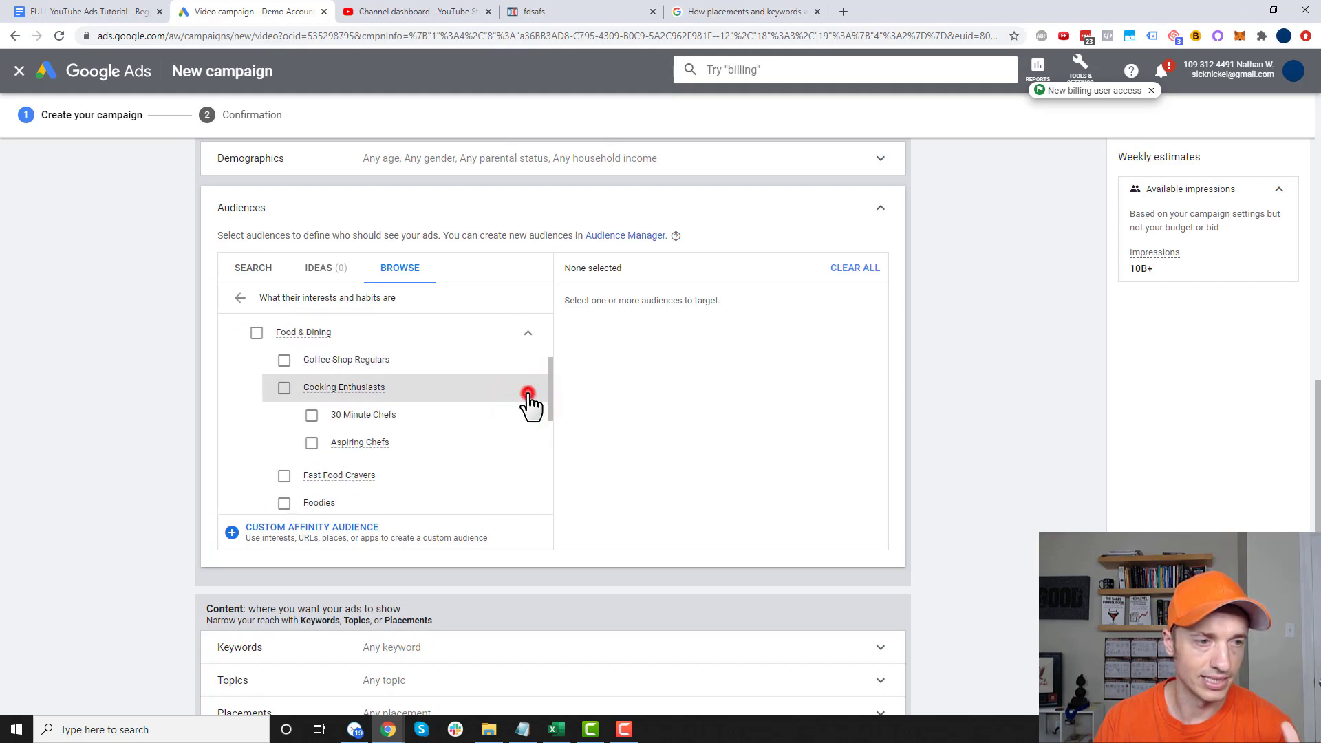
scroll(435, 371, "up", 1)
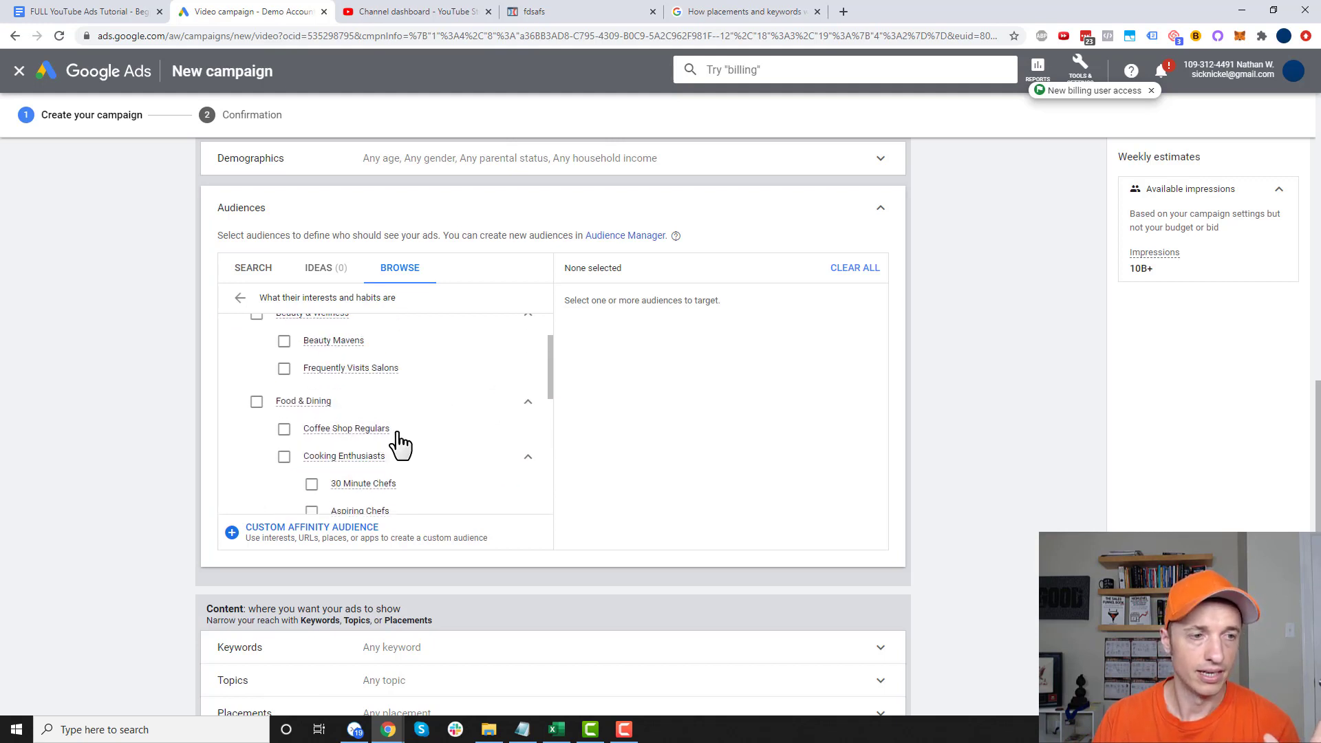
Step: Try the Coffee Shop Regulars affinity audience to check its impression estimate, then deselect it and return to the audience categories
left_click(283, 430)
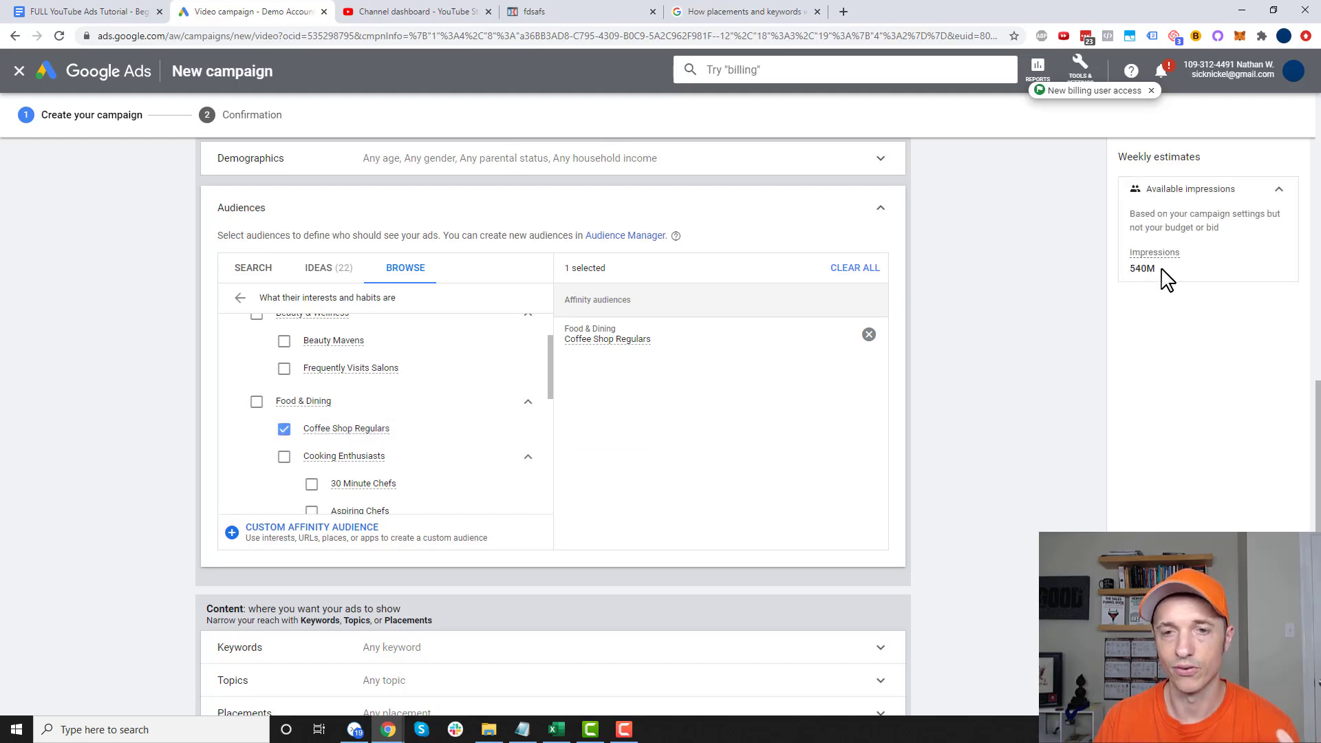
left_click(284, 430)
left_click(241, 298)
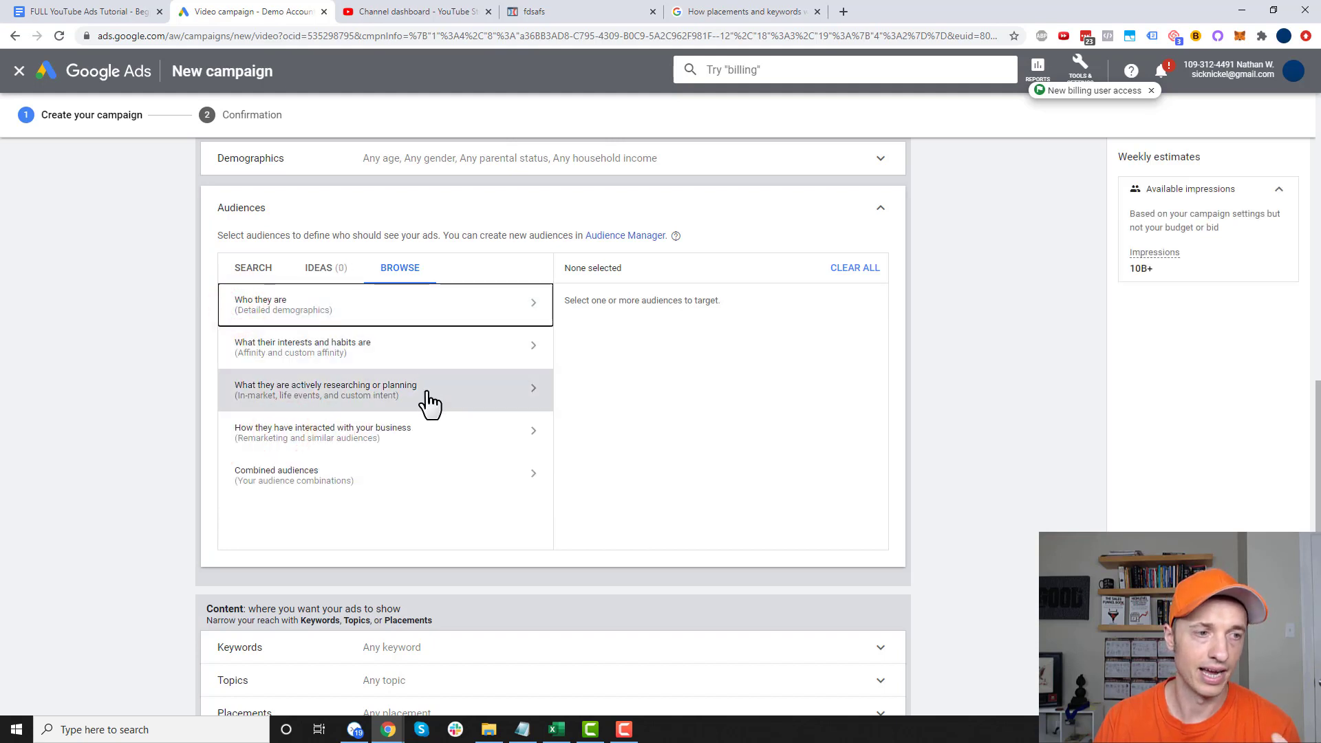
Step: Browse the custom intent and in-market audiences under What they are actively researching or planning
left_click(494, 390)
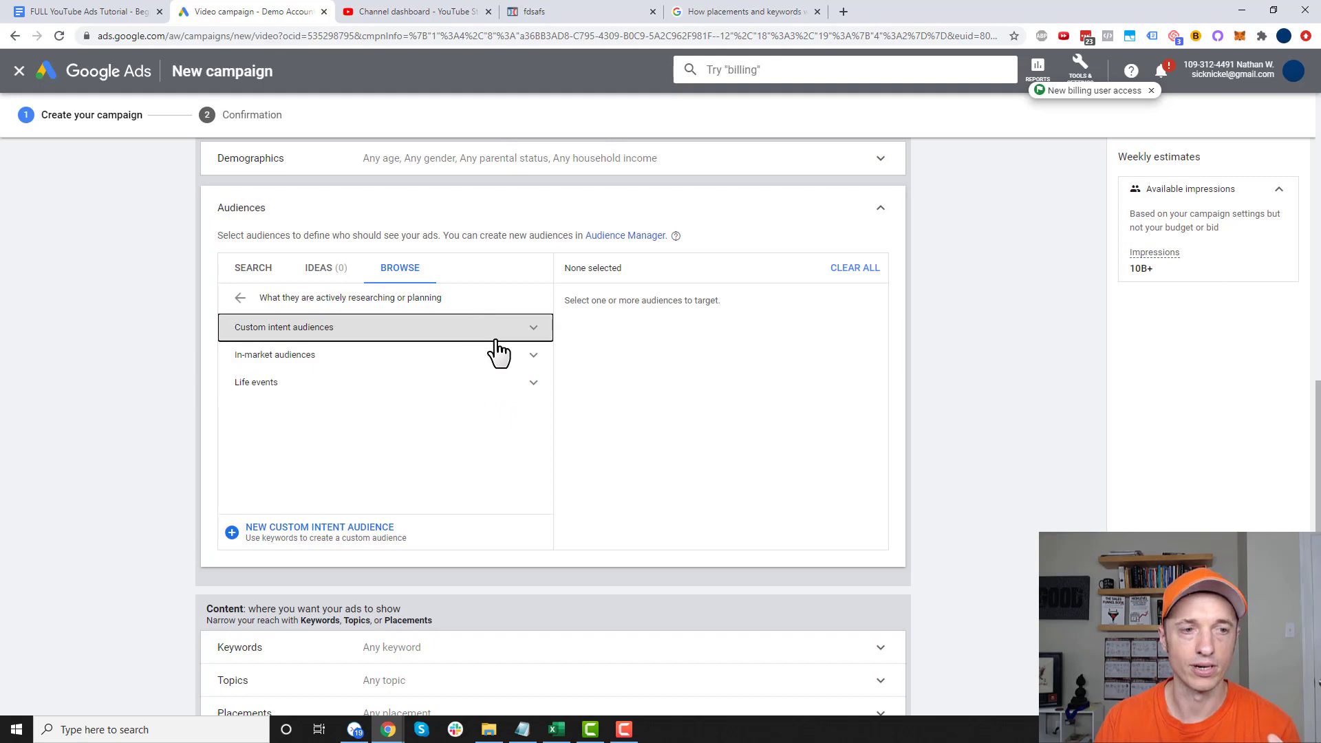
left_click(536, 337)
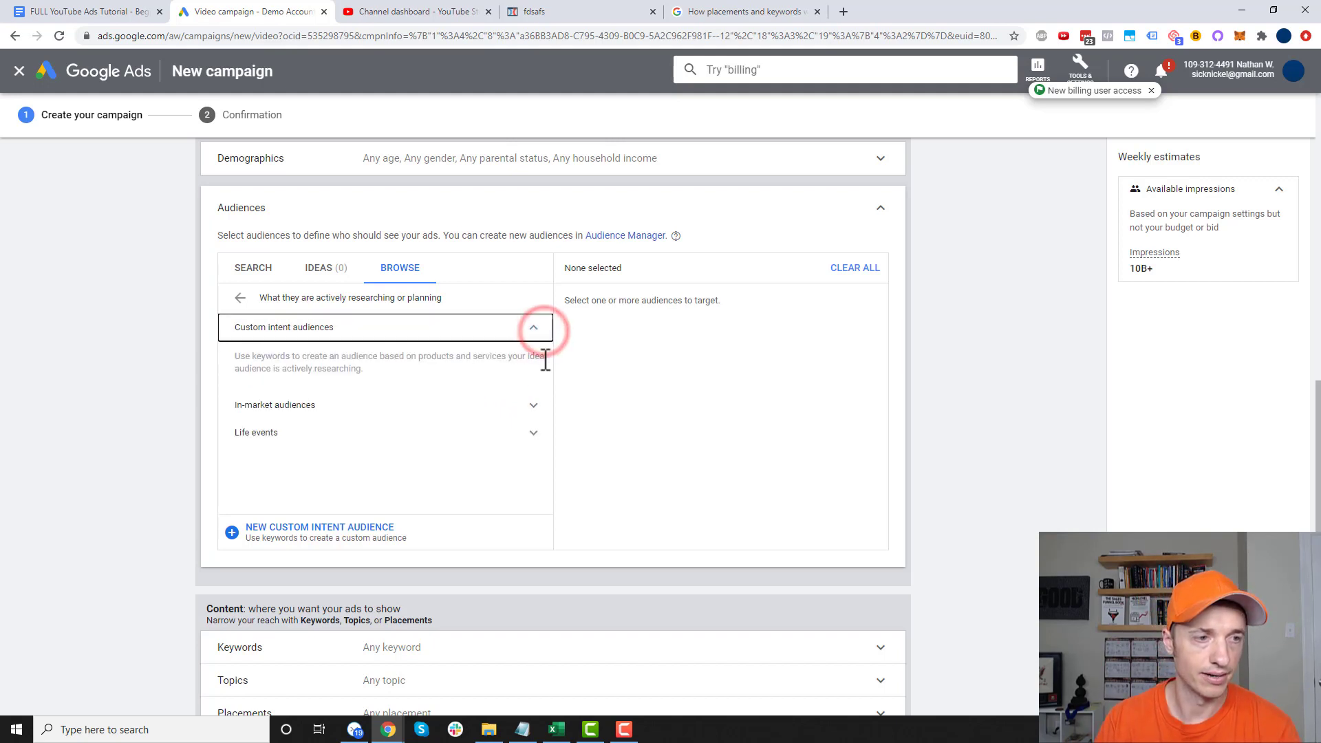
left_click(522, 408)
scroll(456, 398, "down", 3)
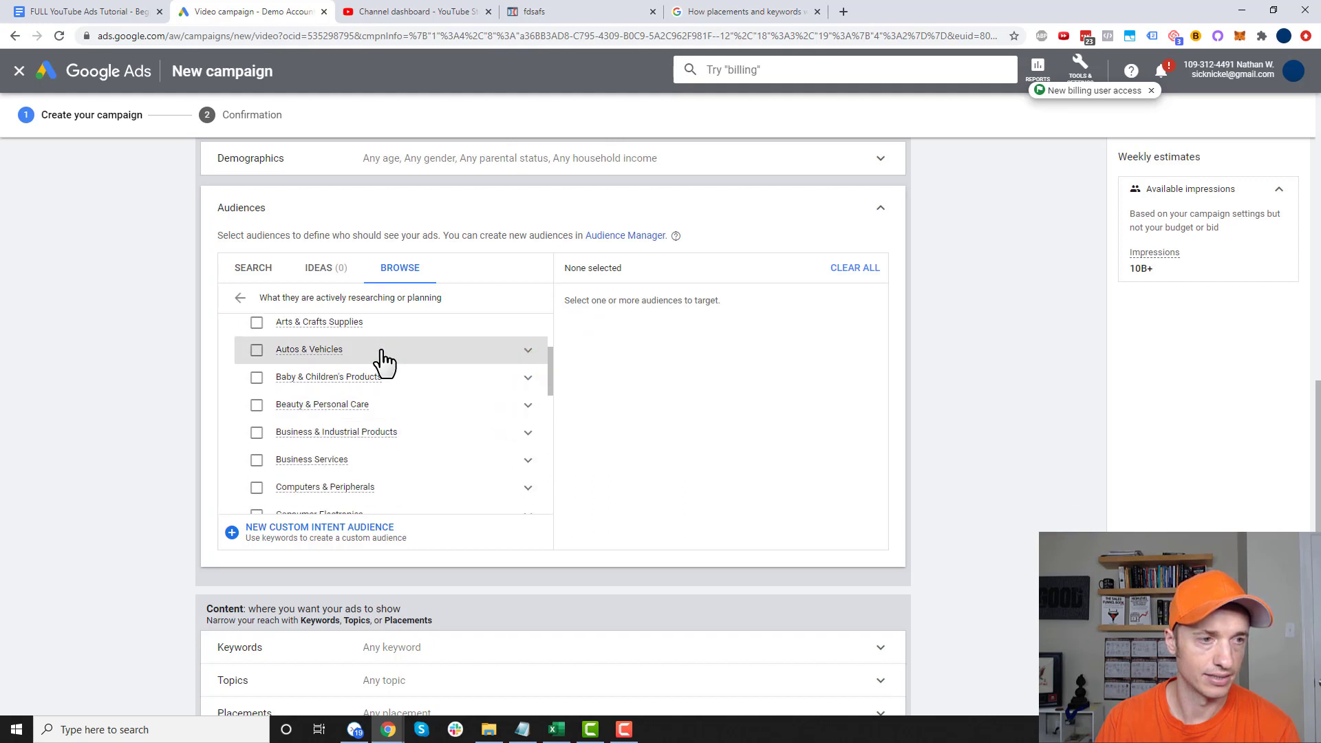
scroll(255, 454, "down", 2)
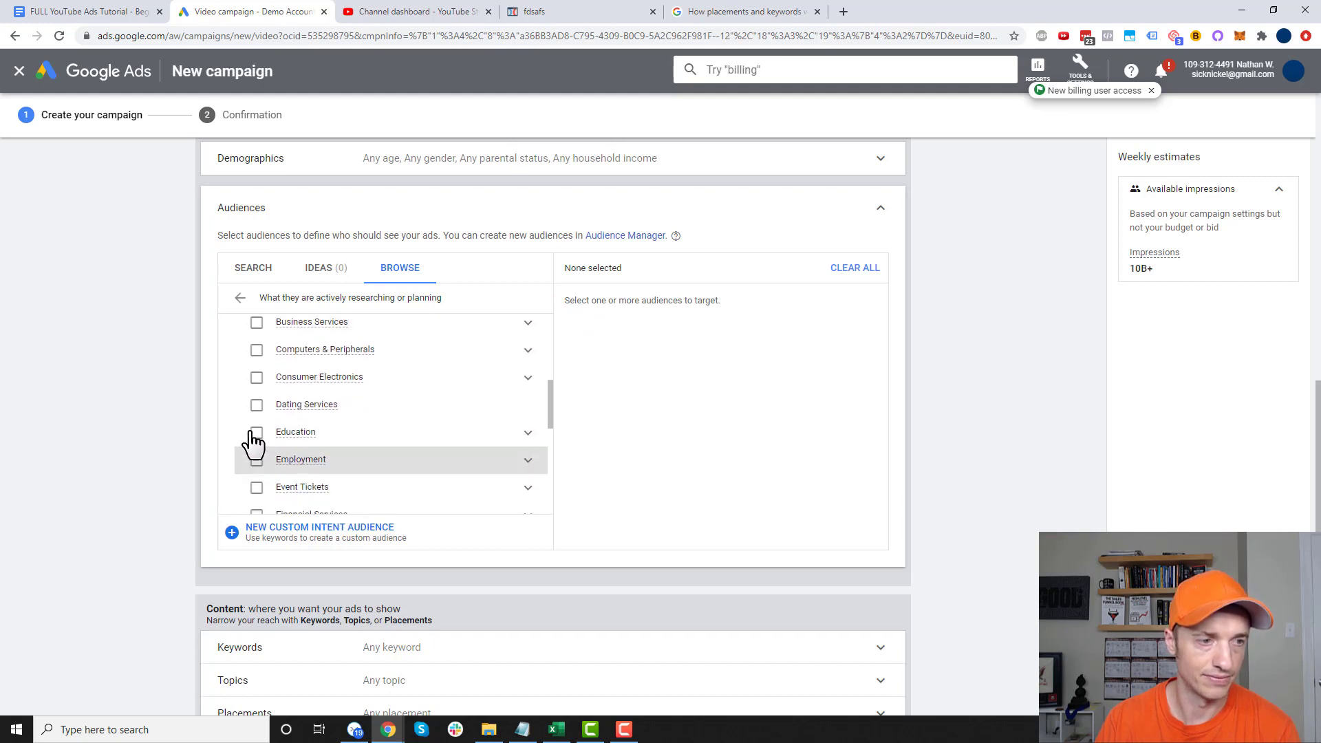
Step: Try the Dating Services and Education's Foreign Language Study in-market audiences one after the other, removing each selection again
left_click(256, 405)
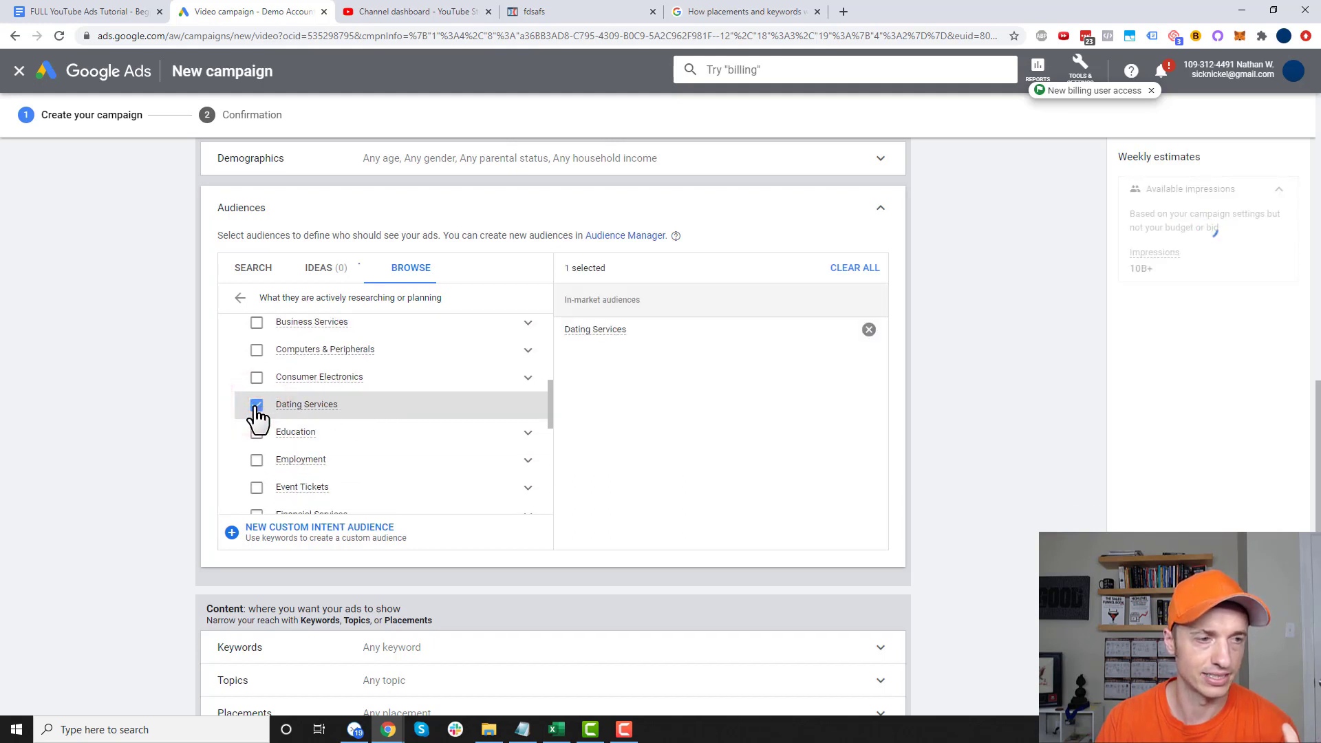
left_click(256, 405)
left_click(518, 444)
scroll(482, 421, "down", 1)
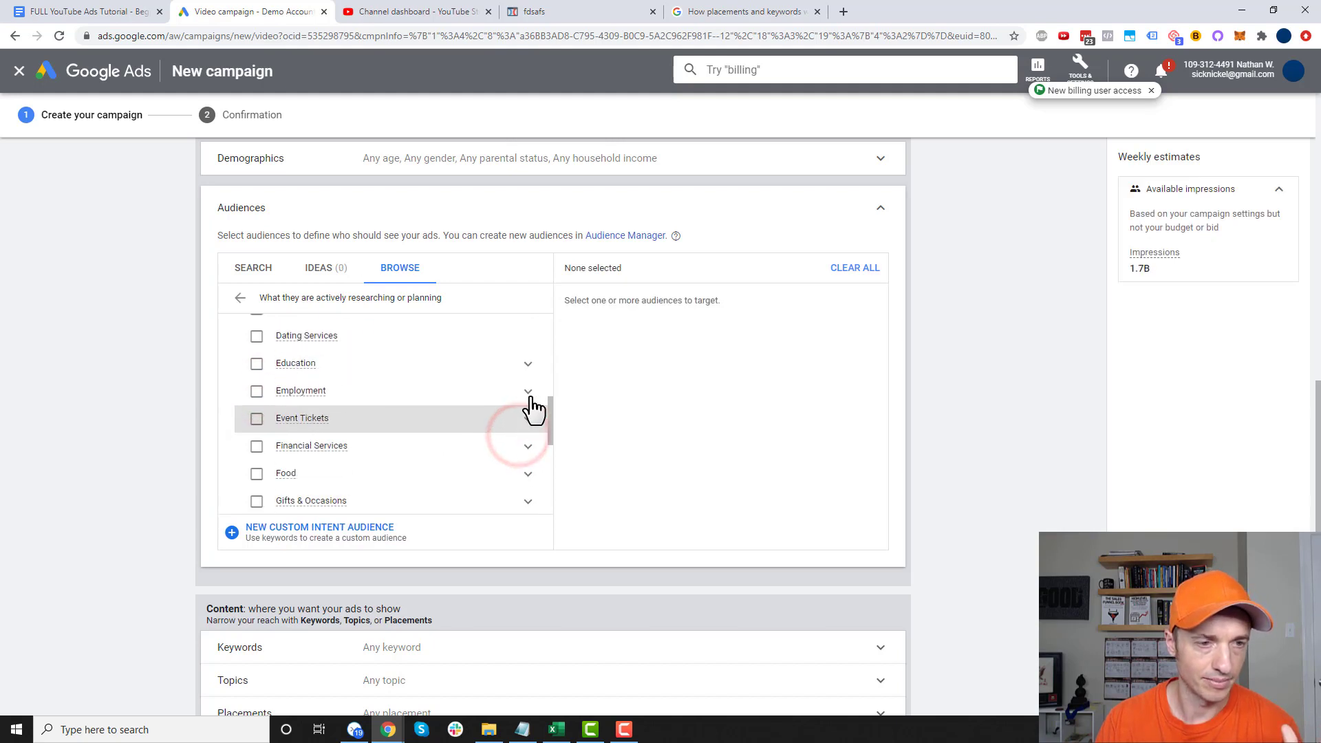
left_click(527, 364)
scroll(289, 433, "down", 1)
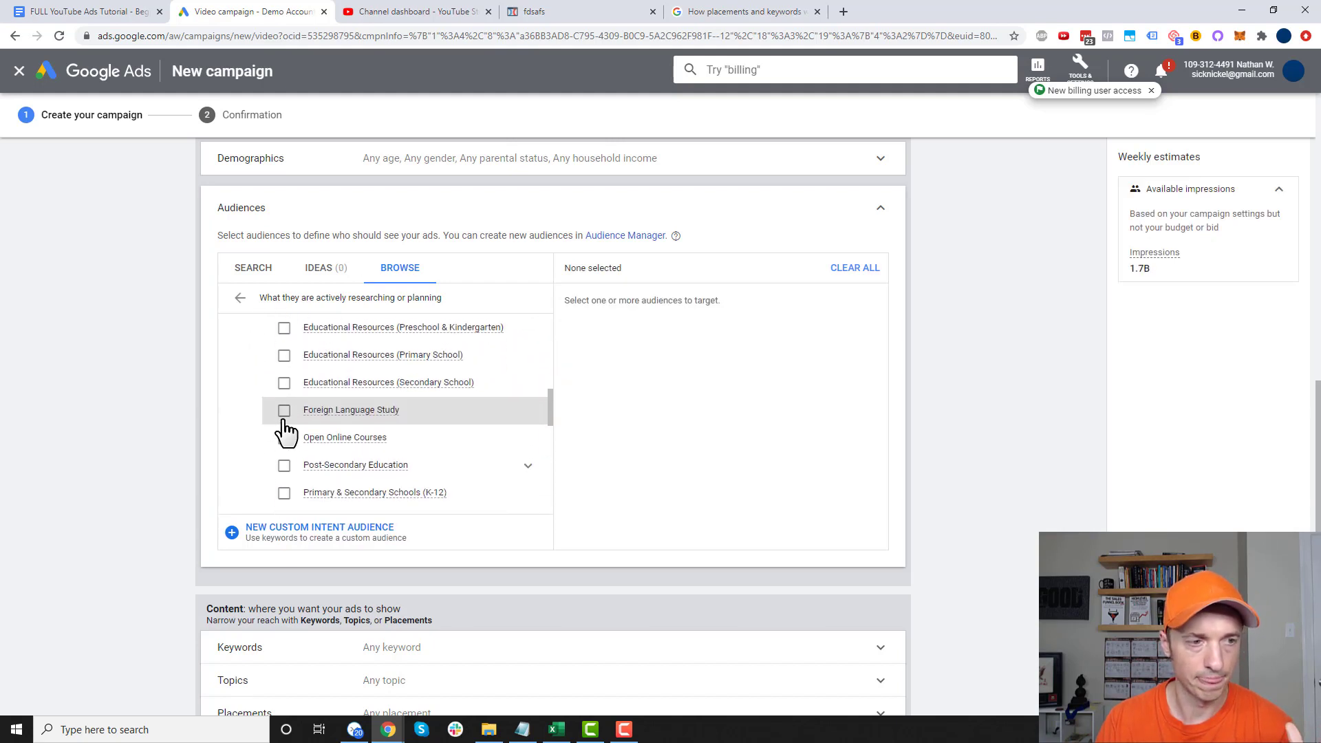
left_click(284, 406)
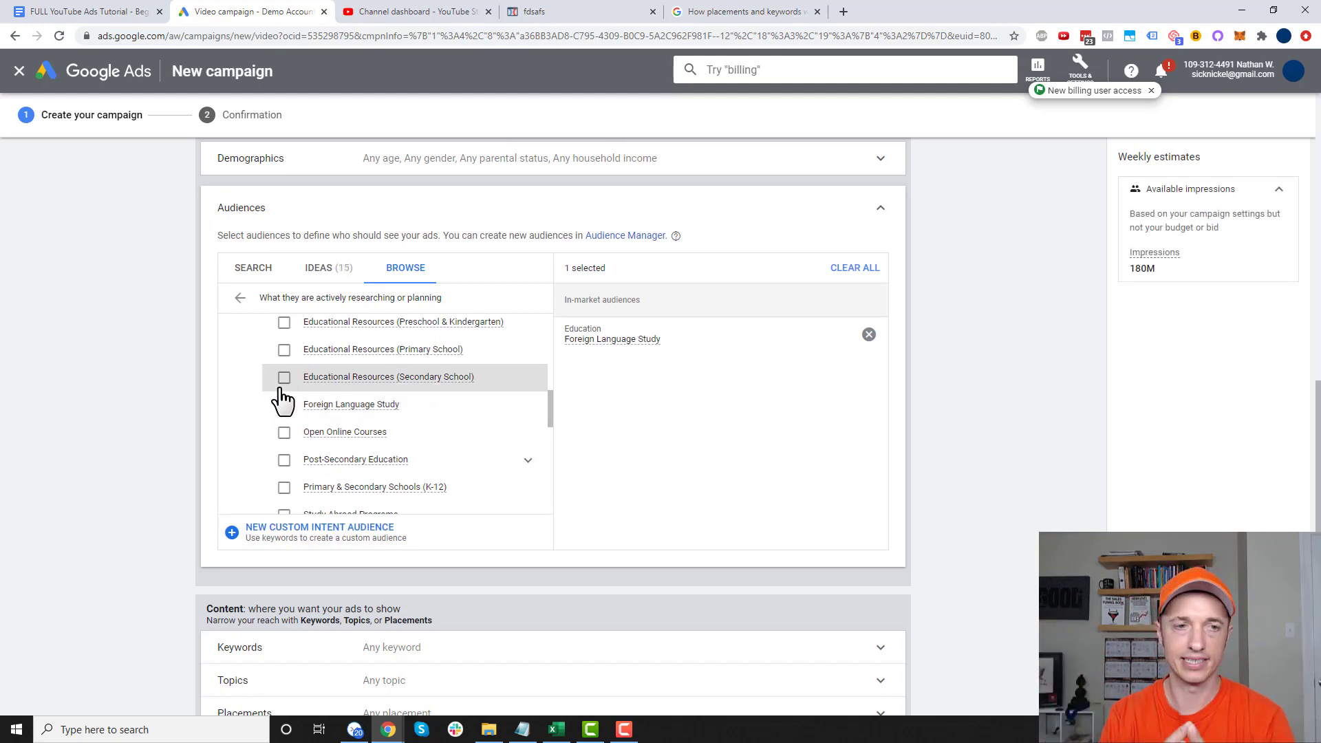
left_click_drag(315, 382, 973, 301)
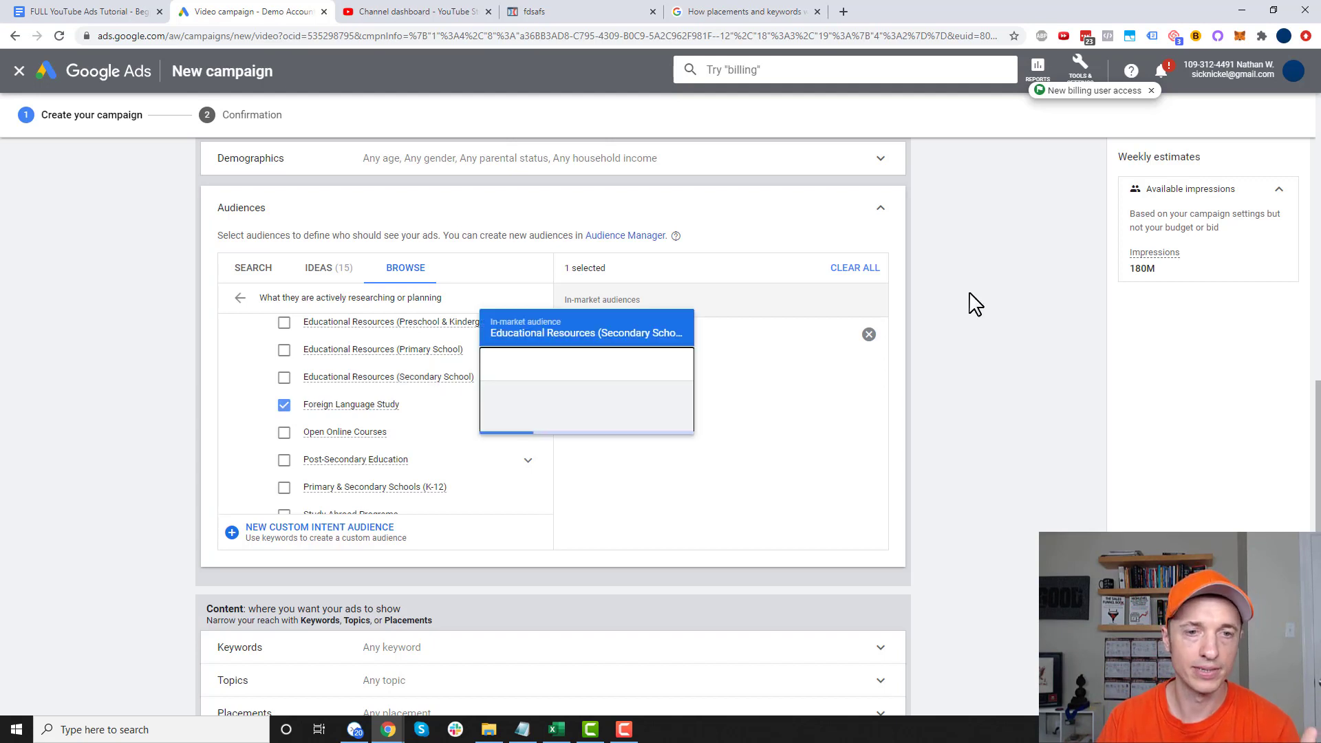
left_click(872, 335)
Step: Check the suggested audience ideas, then return to browsing and collapse the custom intent and in-market audience lists
left_click(351, 270)
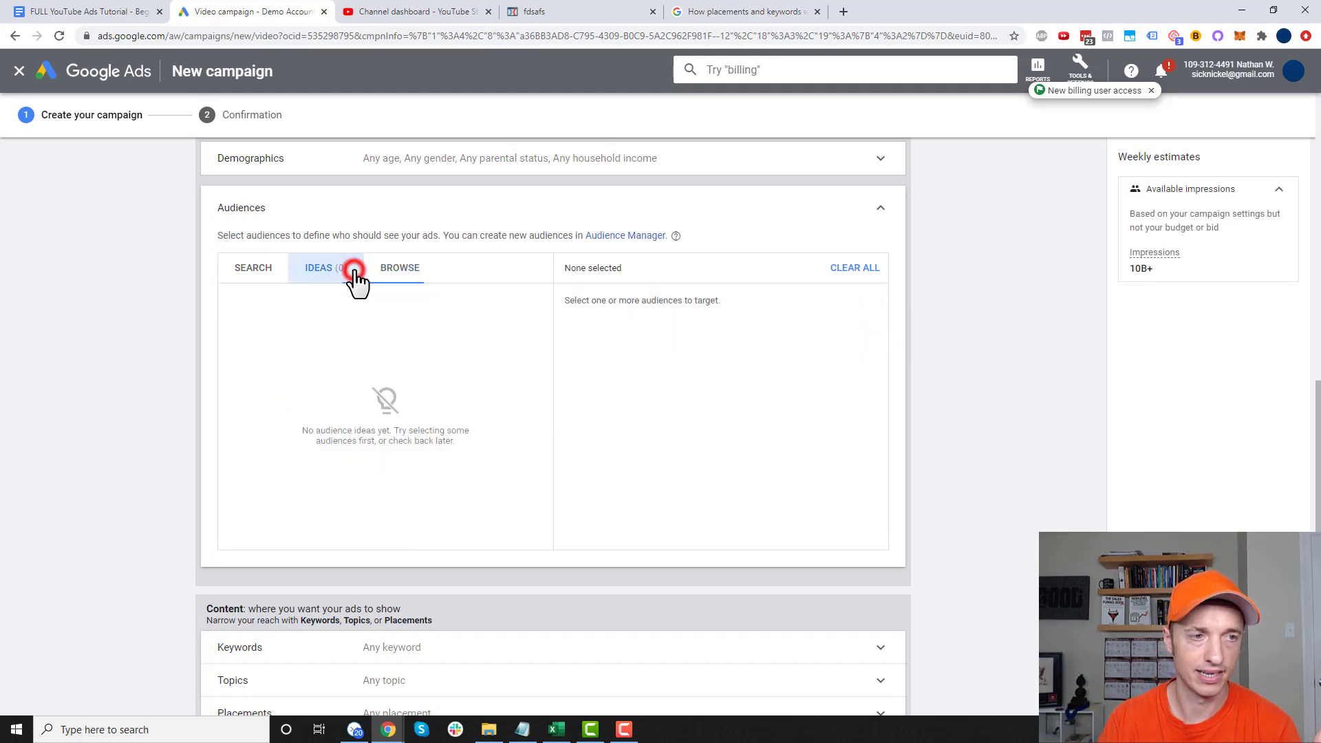
left_click(404, 274)
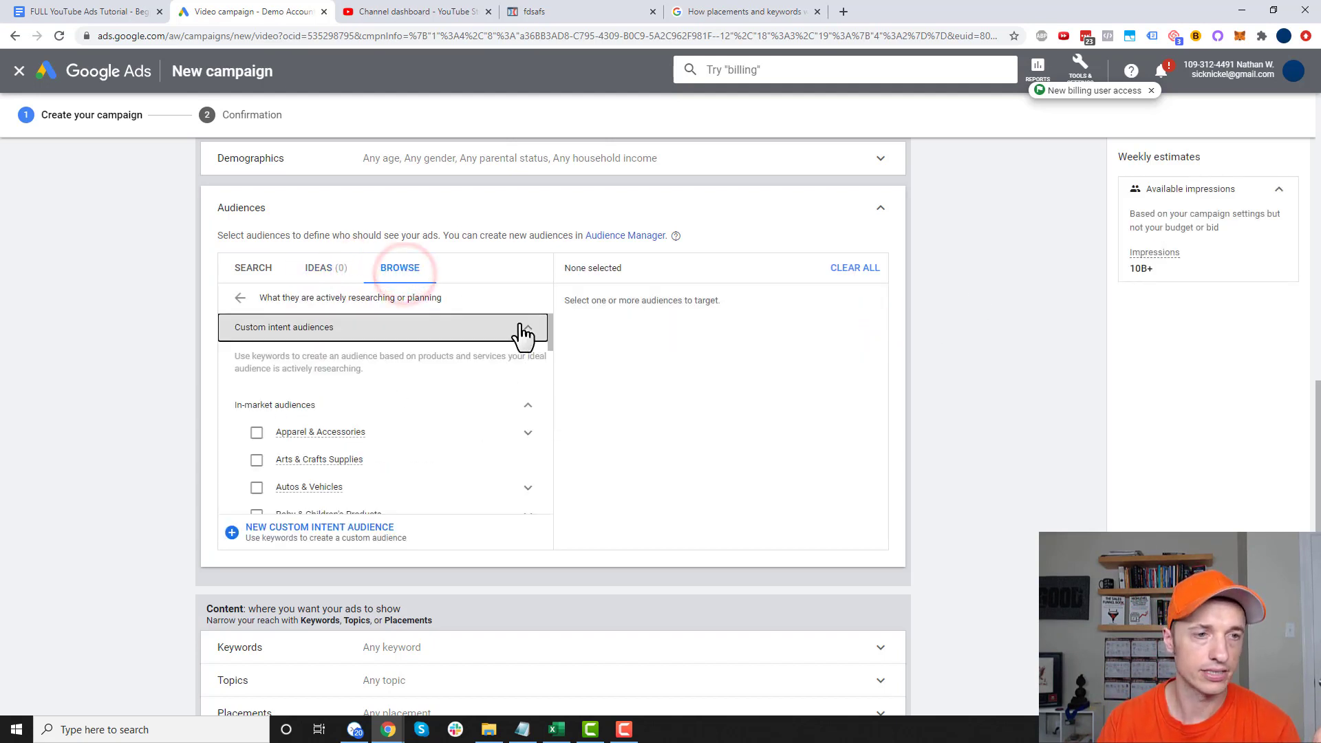
left_click(526, 328)
left_click(534, 356)
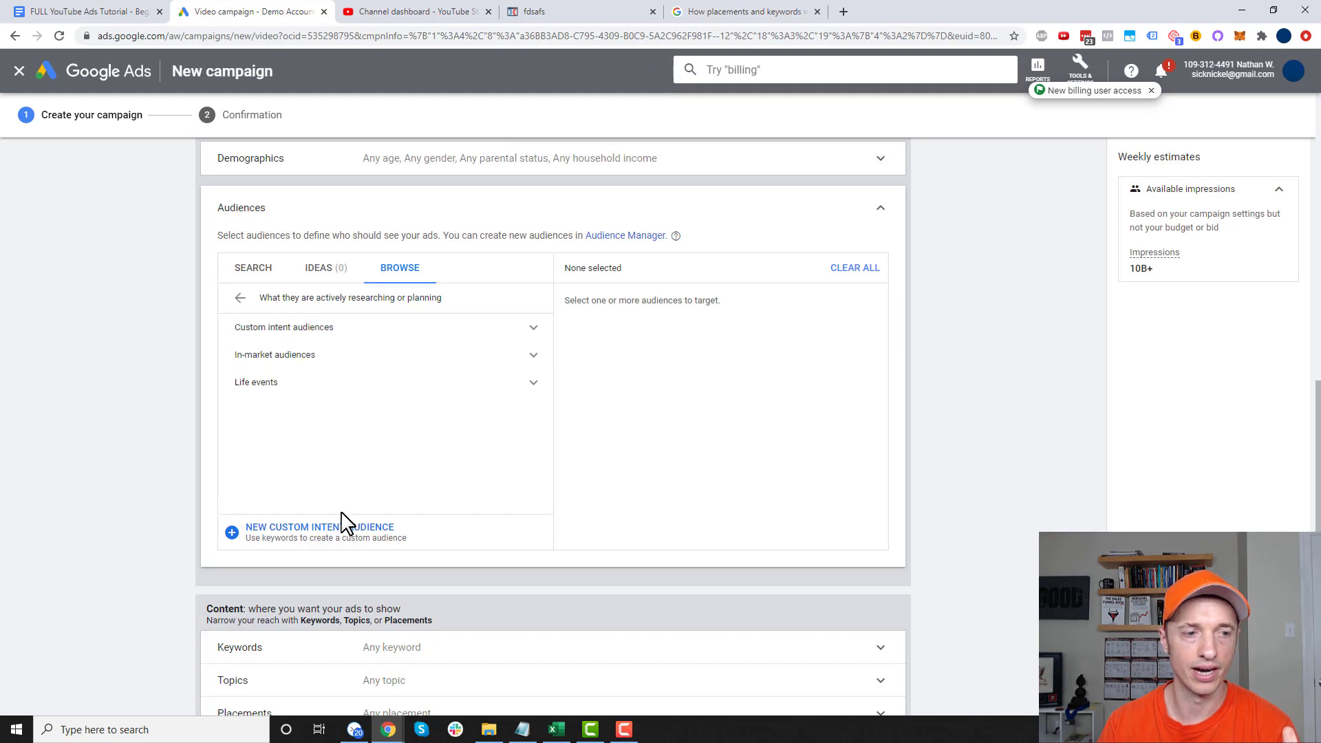
Step: Open the form for a new custom intent audience, review its search terms field and keyword tips, and cancel it
left_click(337, 536)
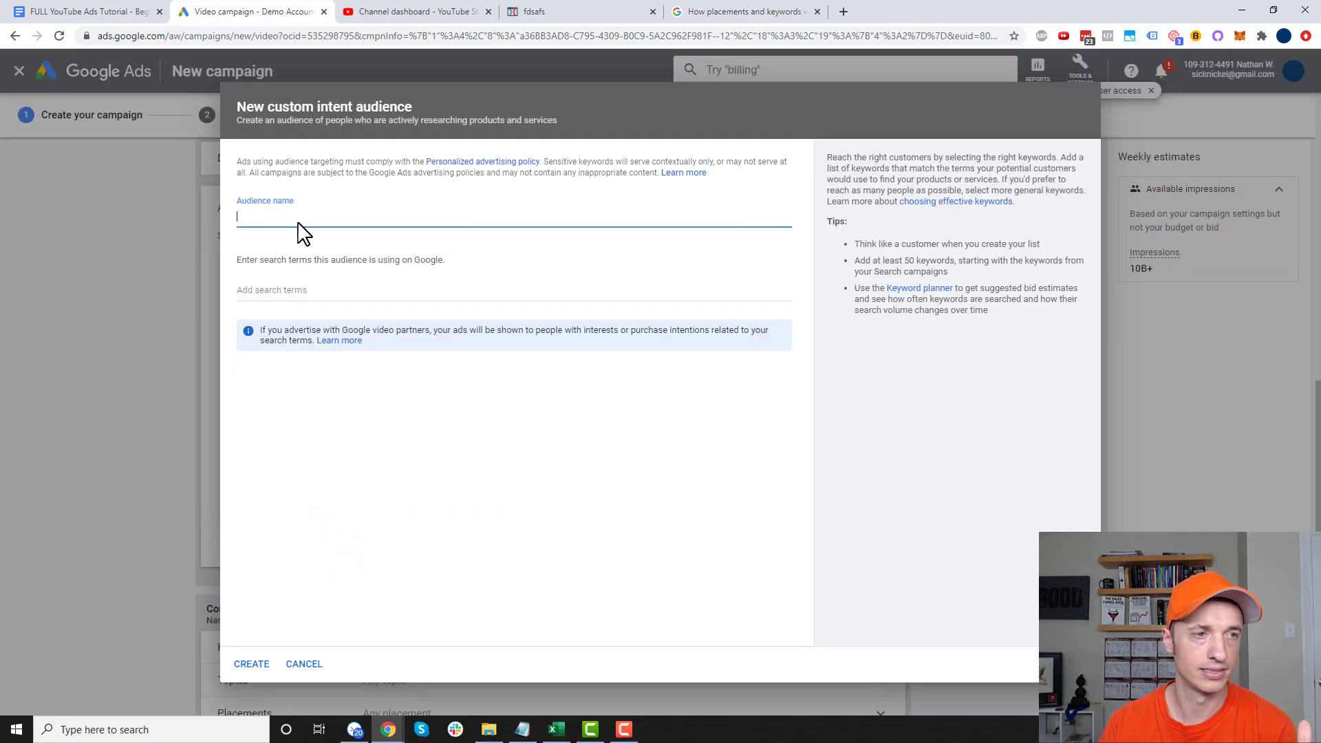
left_click(301, 290)
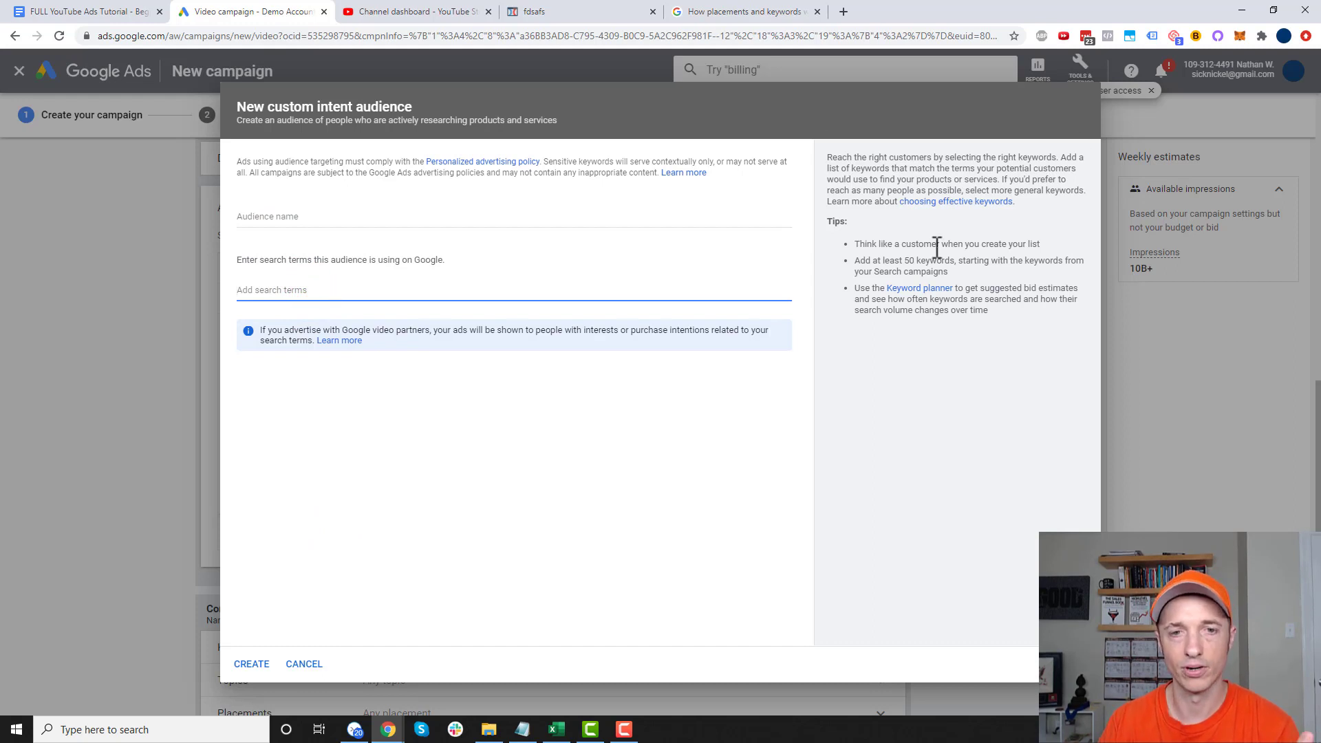
left_click_drag(889, 260, 988, 260)
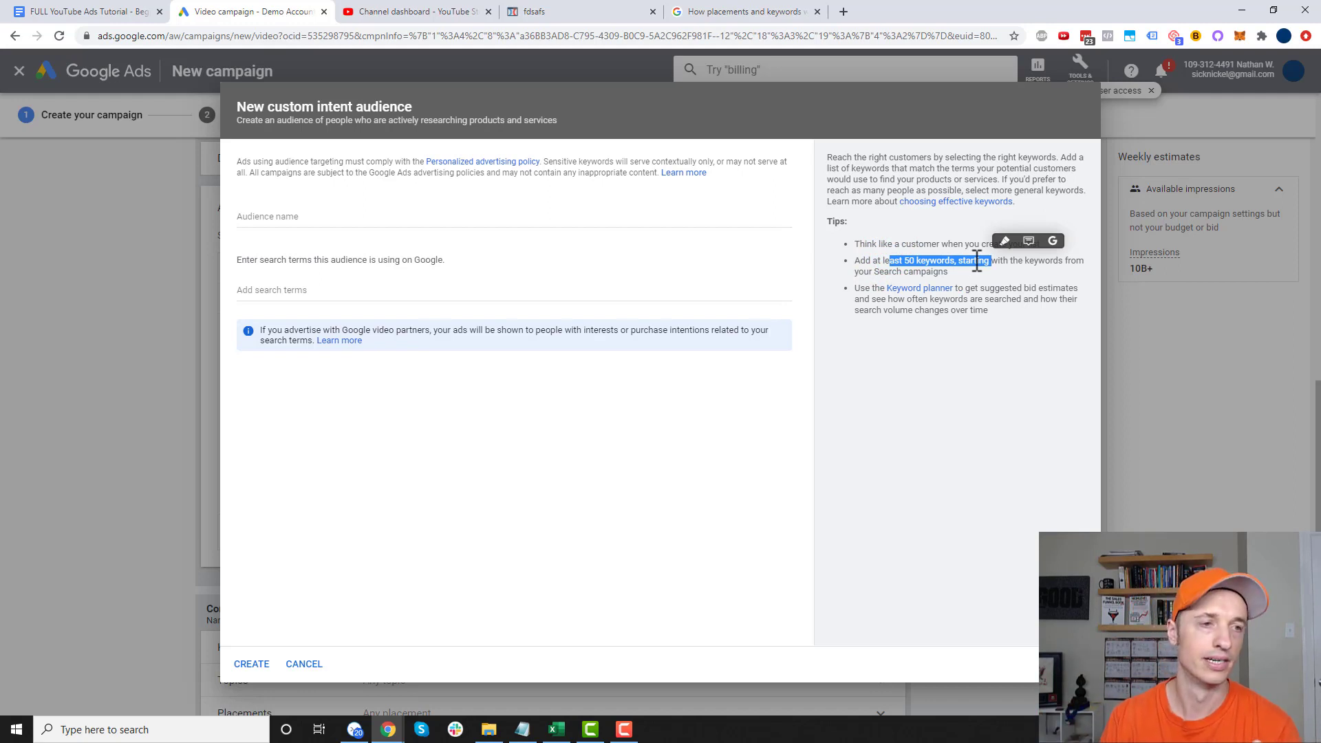
left_click(1169, 416)
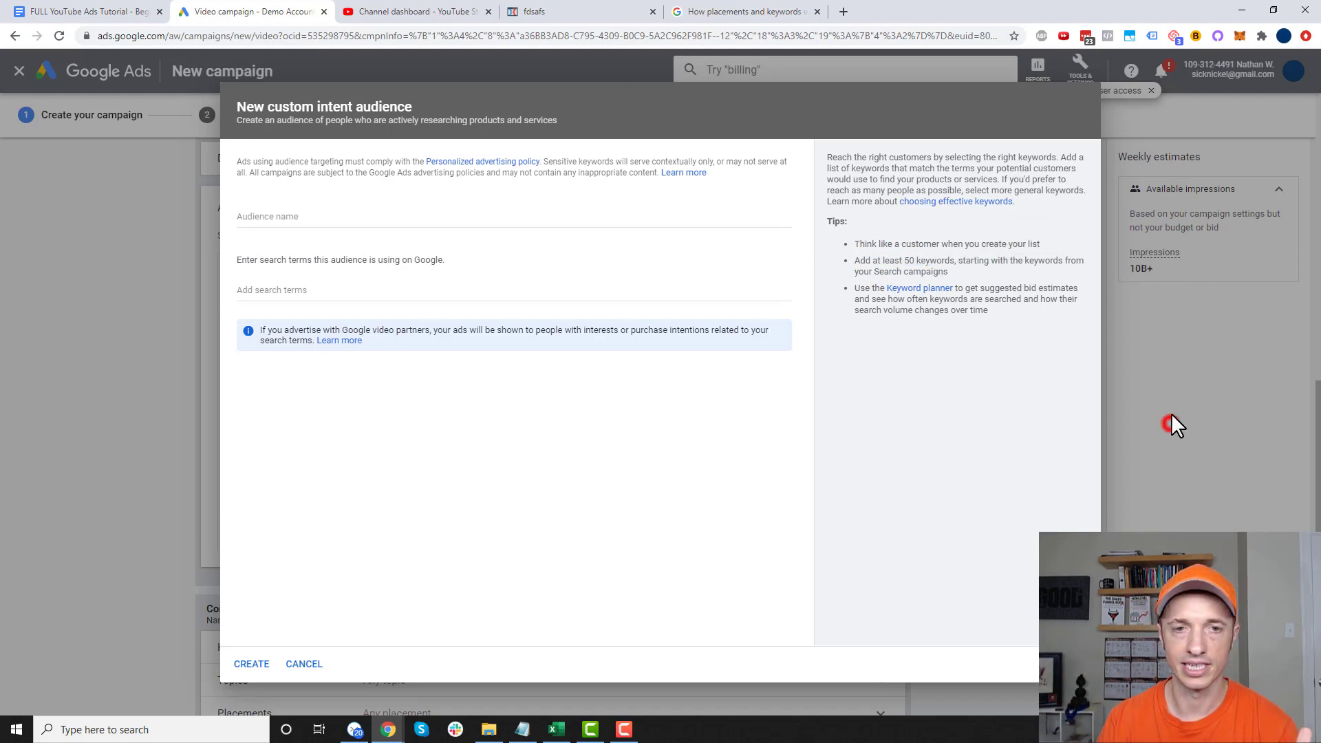
left_click(310, 664)
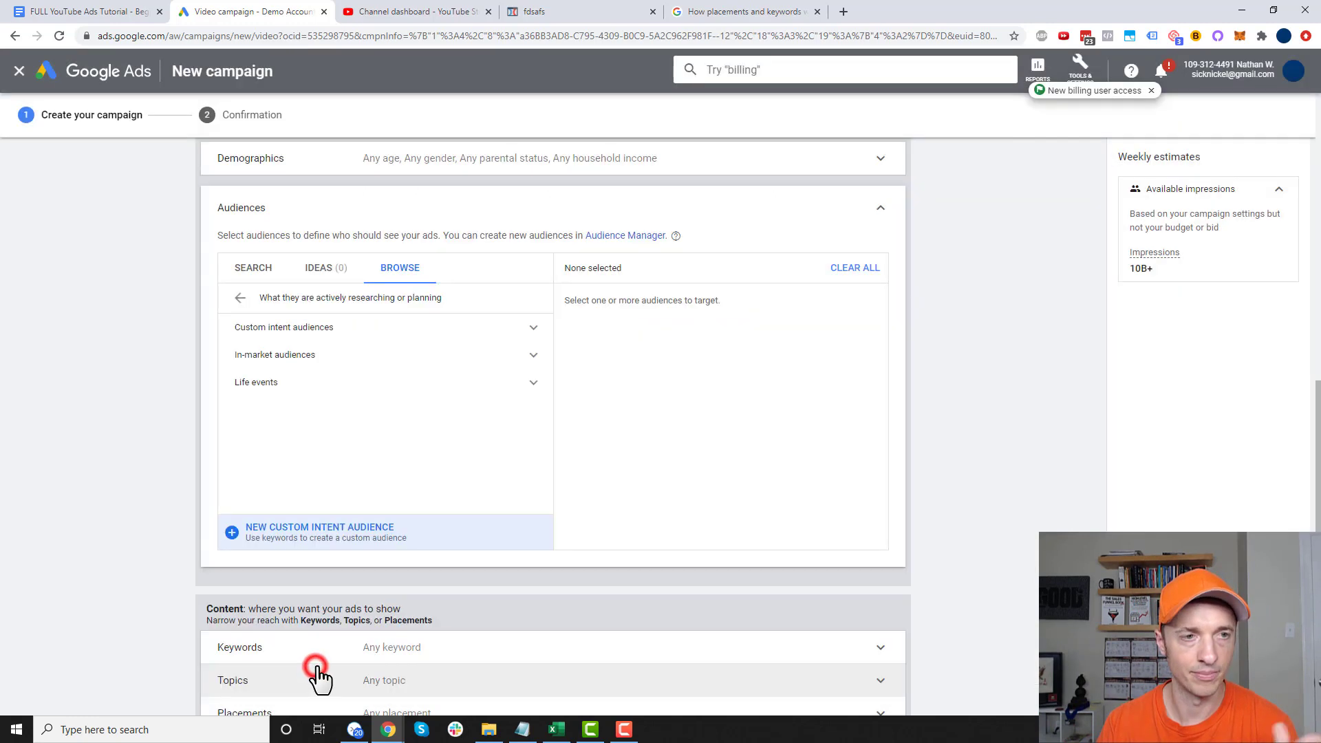
Step: View the remarketing lists under How they have interacted with your business, then return to the audience categories
left_click(241, 299)
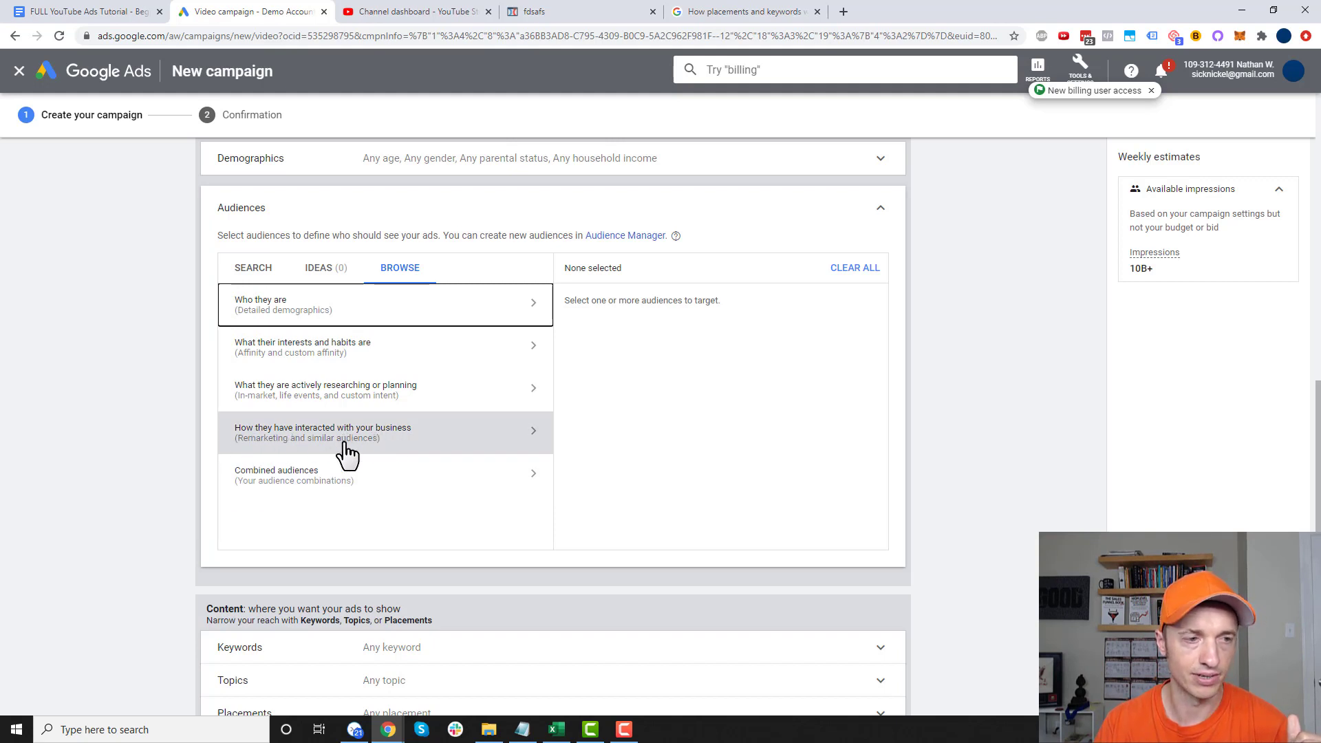
left_click(463, 448)
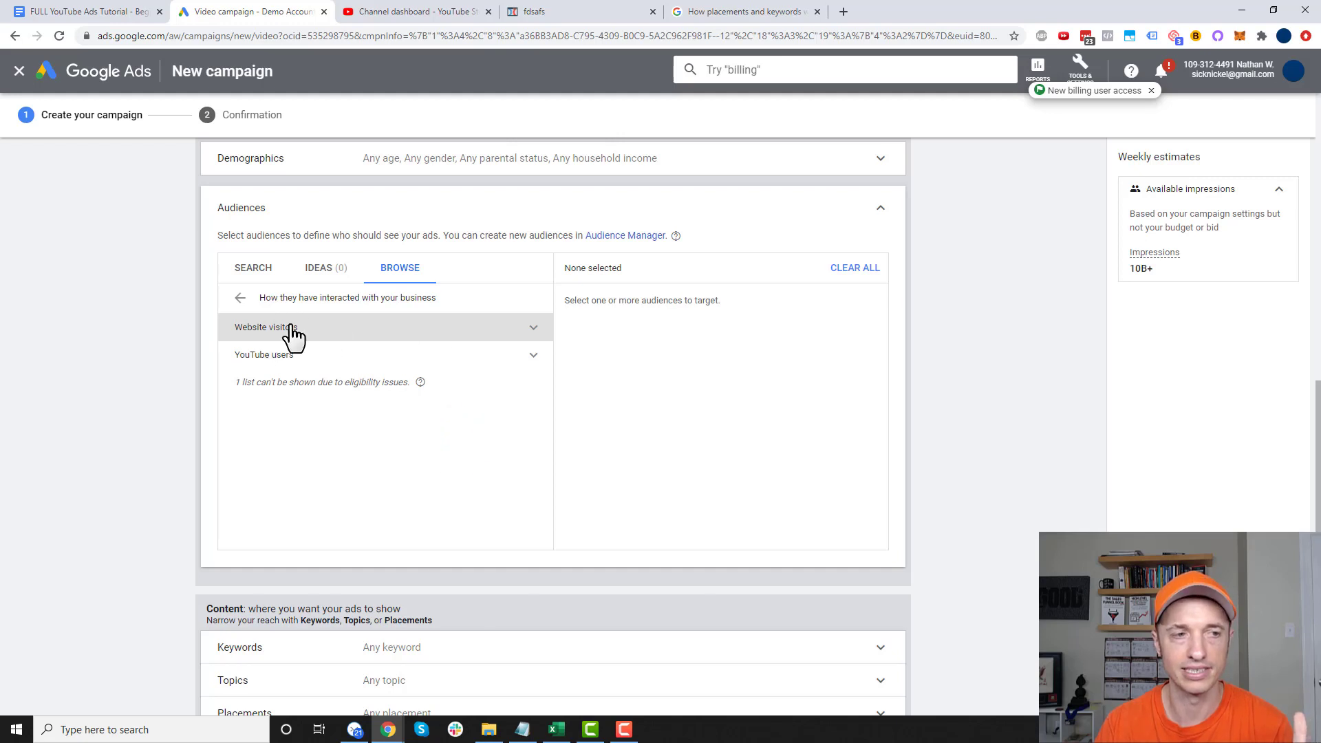
left_click(239, 298)
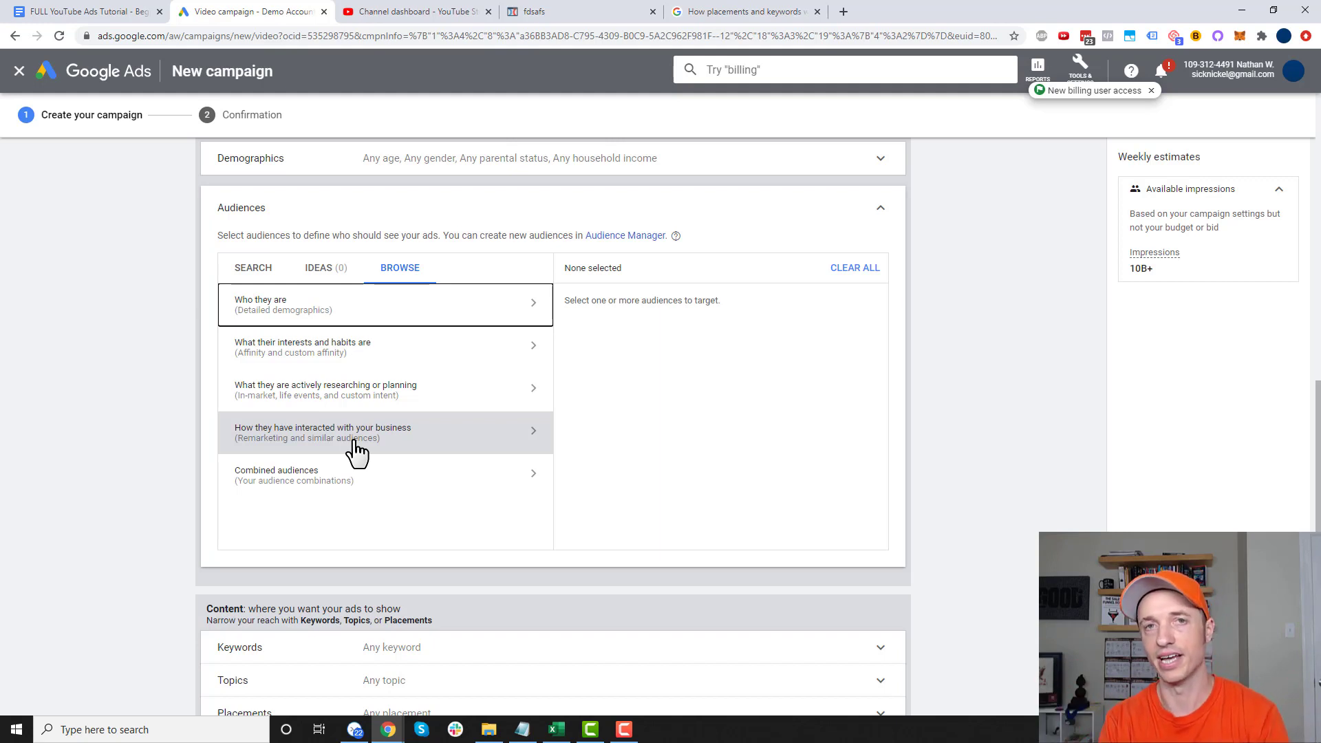
Step: View the combined audiences category, then collapse the Audiences section without selecting any audience
left_click(423, 472)
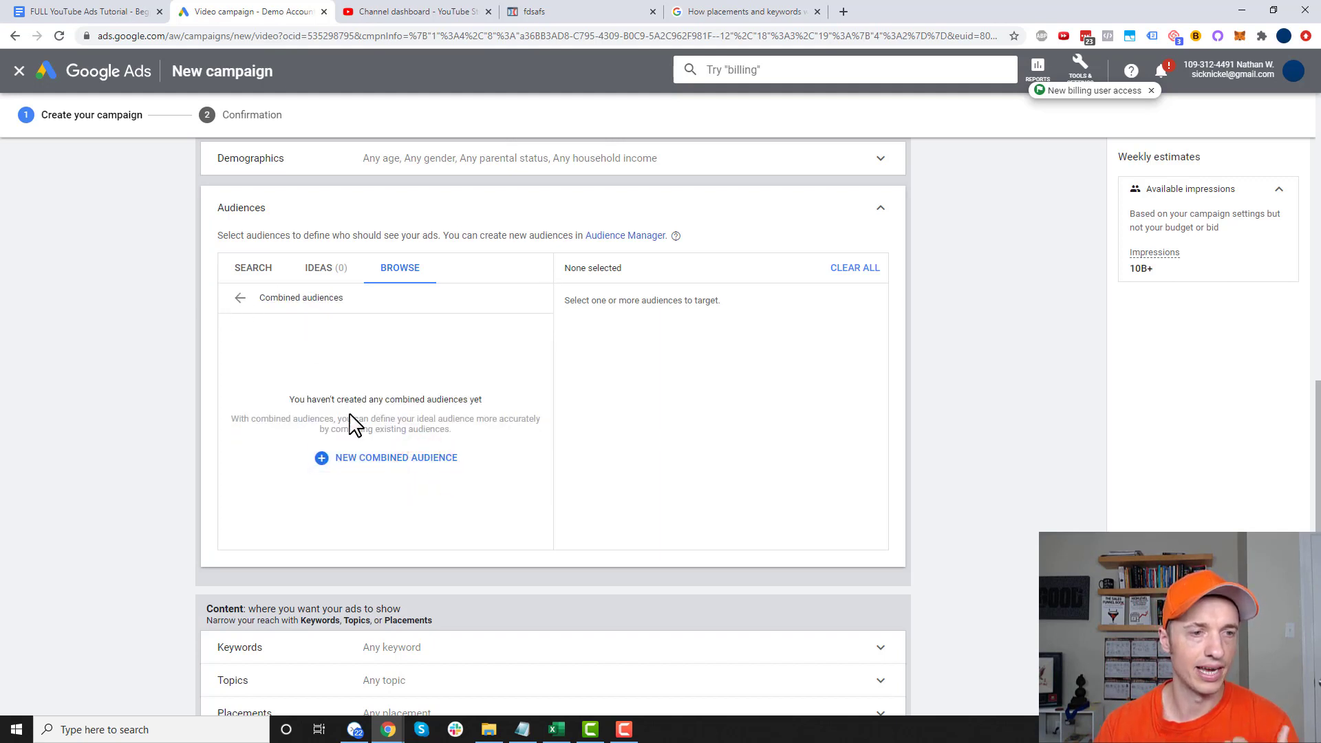
left_click(240, 299)
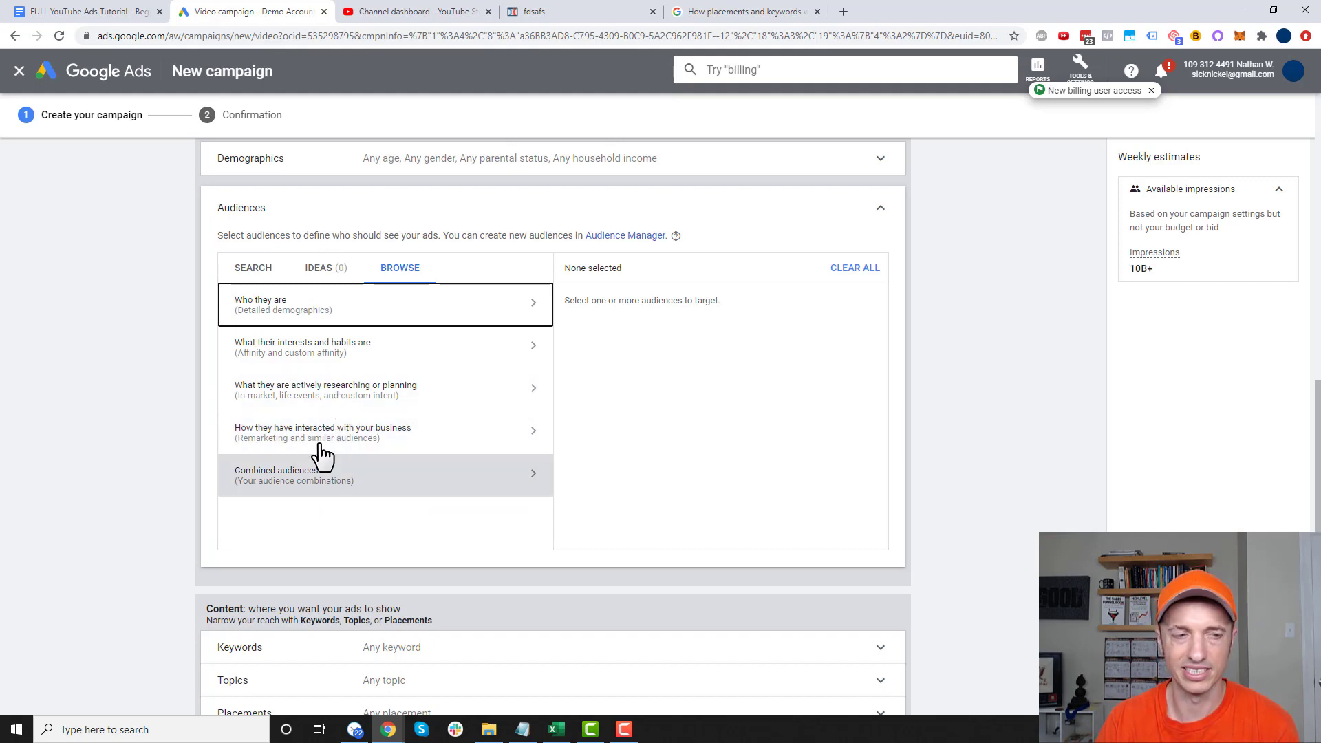
left_click(881, 208)
scroll(441, 289, "up", 1)
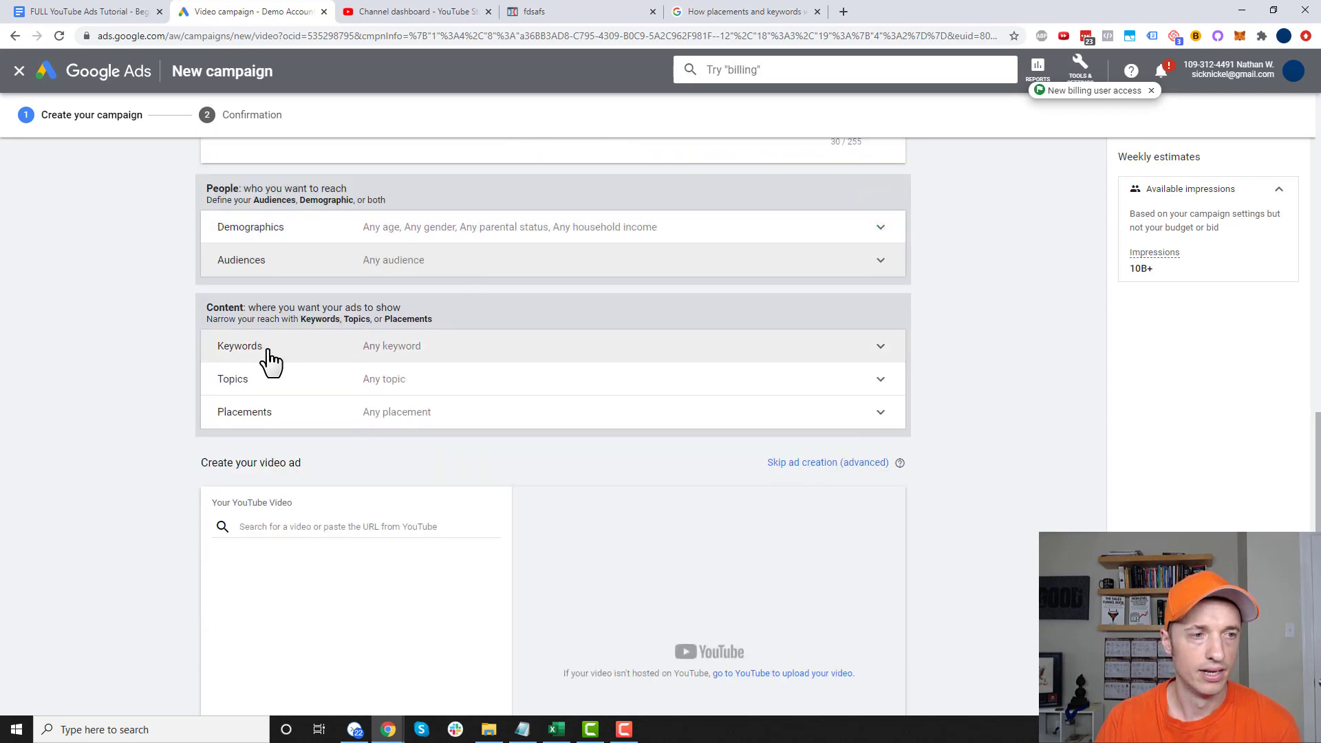
Step: Expand the Keywords content targeting, briefly recheck the audience categories, and collapse the Audiences section again
left_click(585, 344)
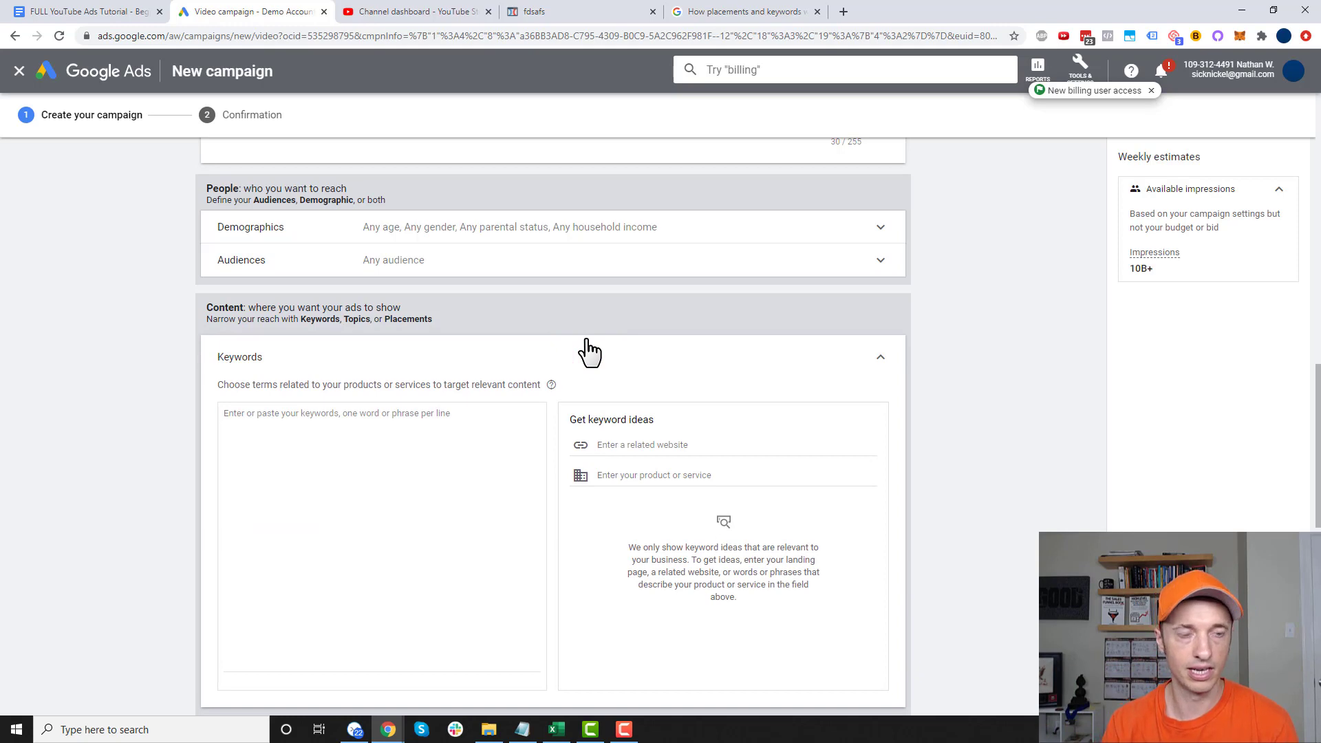
left_click(541, 263)
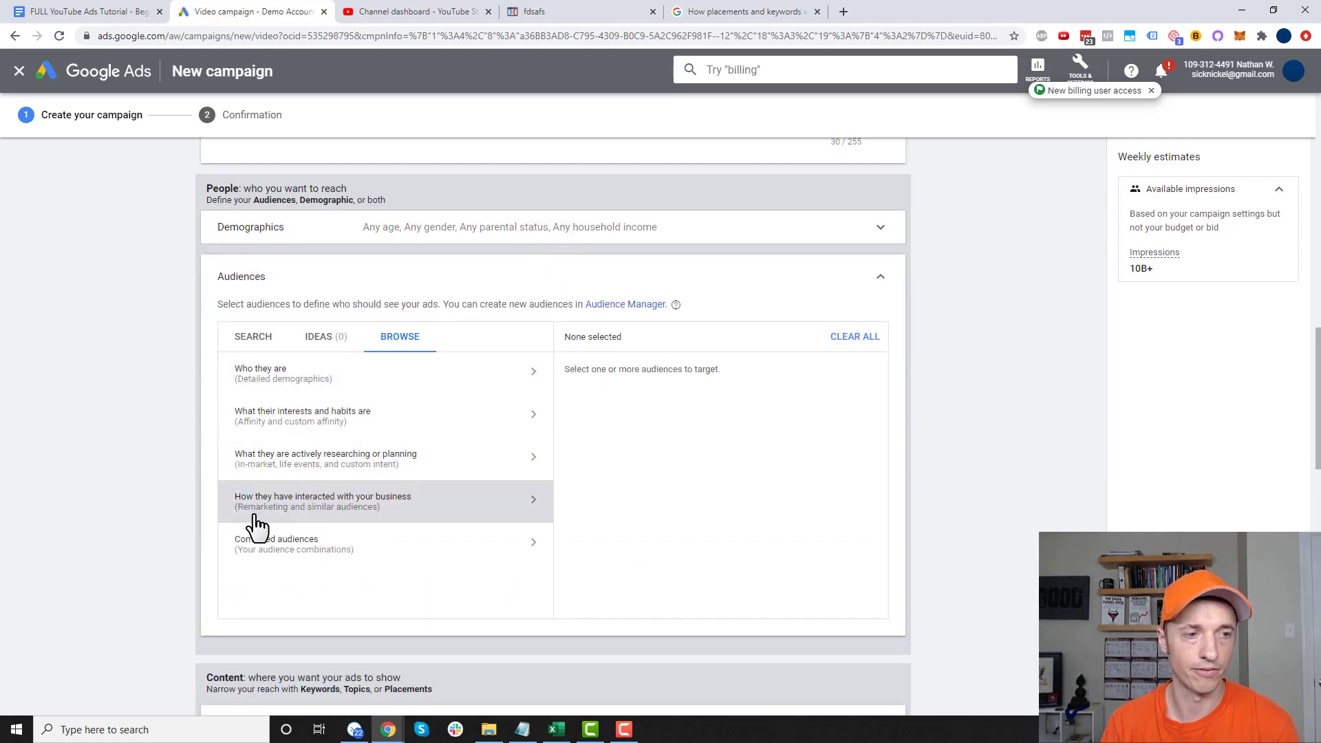
left_click(883, 280)
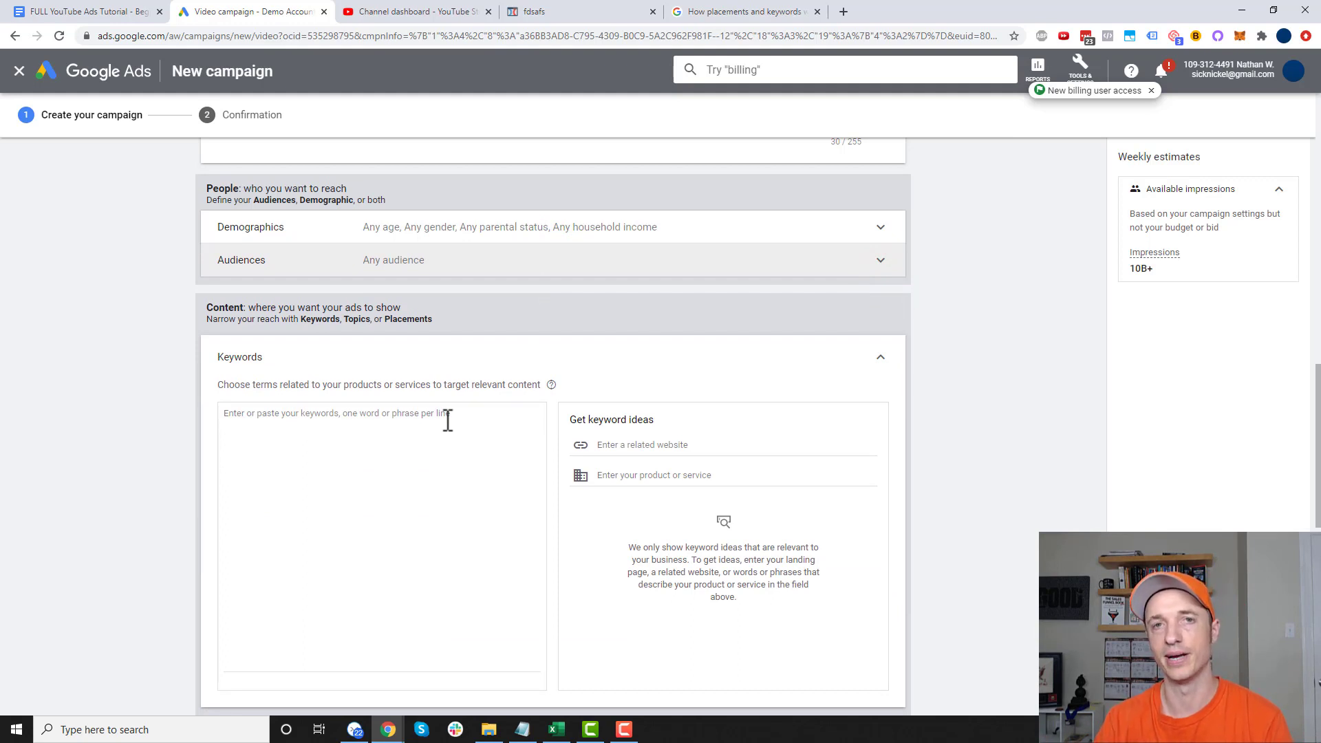
Step: Enter "sales funnels" as a content targeting keyword for the ad group
left_click(398, 433)
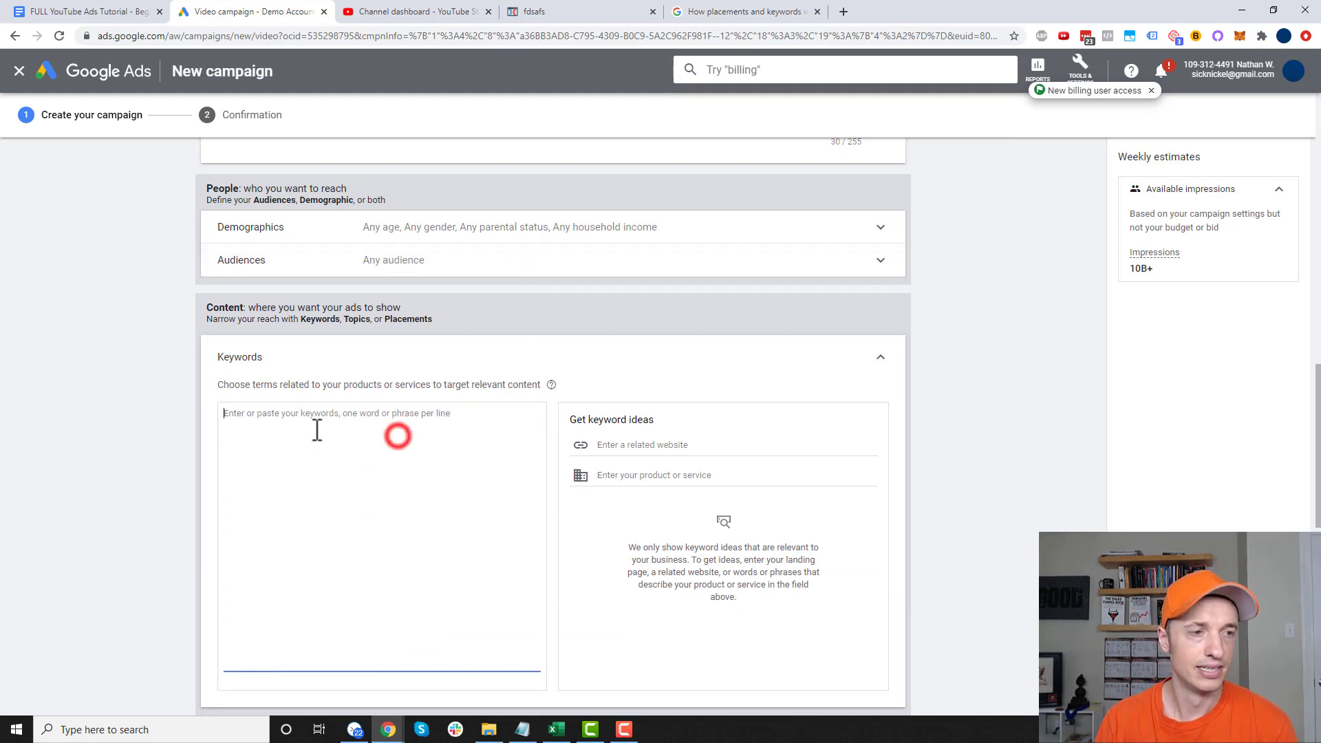
scroll(289, 406, "down", 3)
scroll(334, 401, "up", 1)
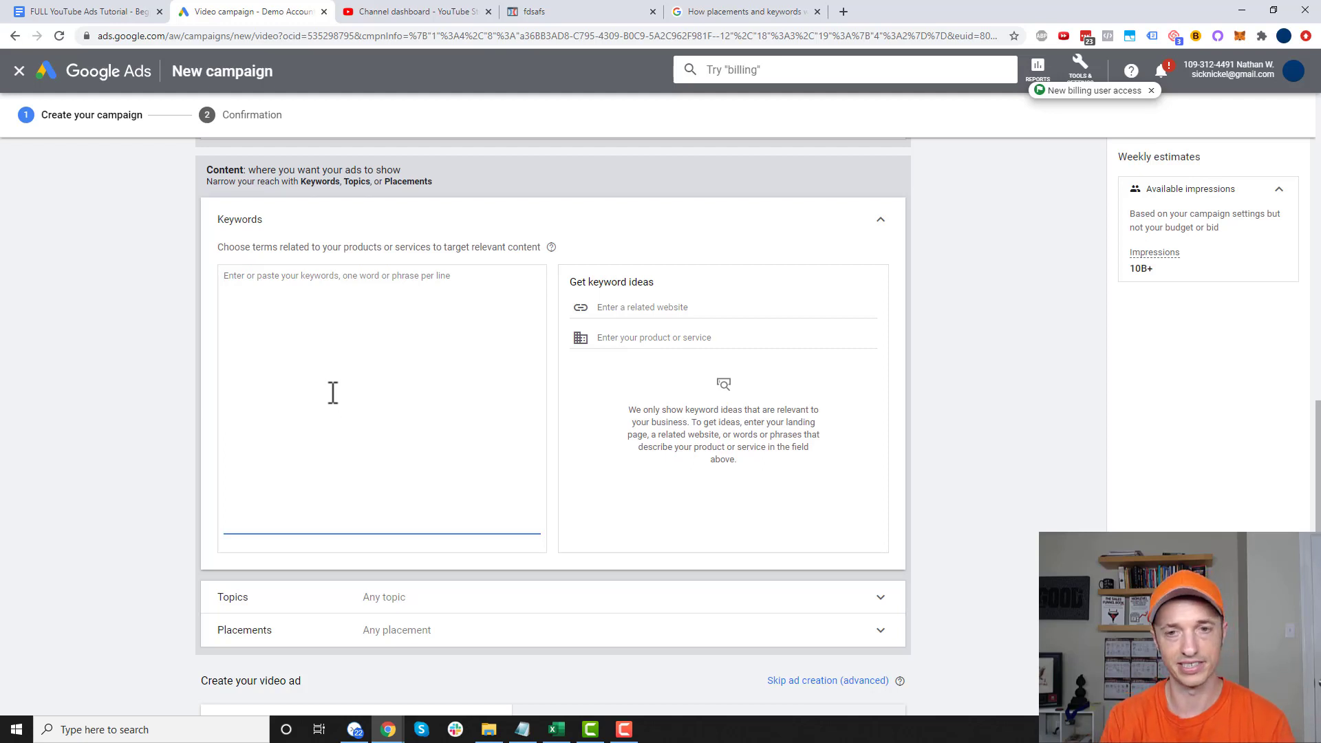
type("sale")
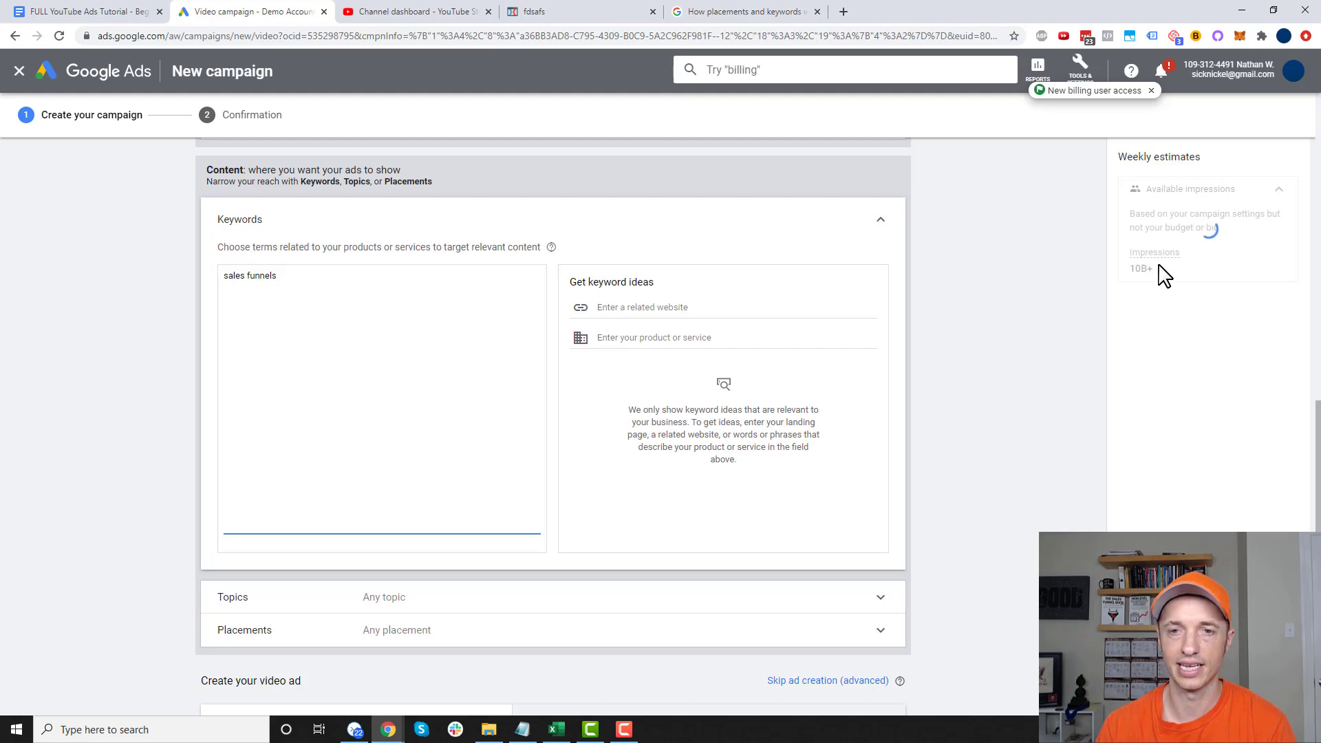
type("s funnels")
key("Return")
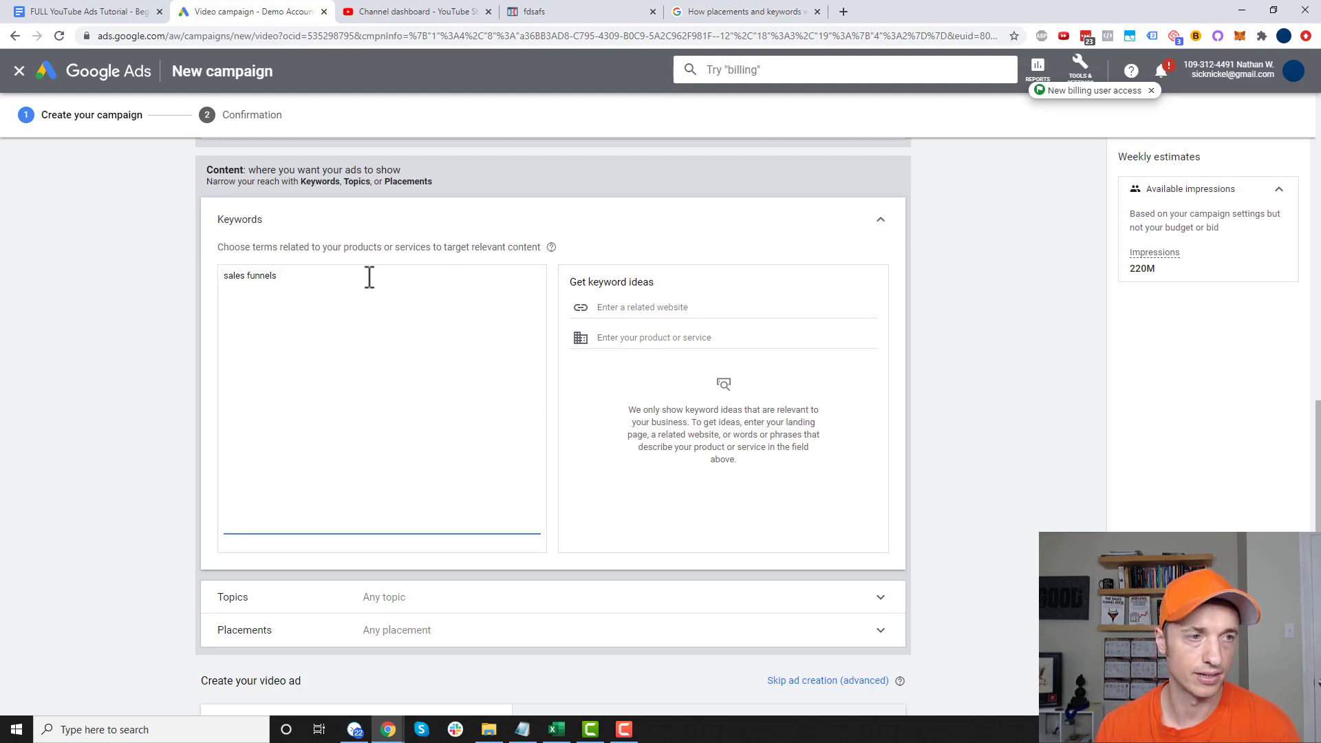
Step: Delete the "sales funnels" keyword and collapse the Keywords section
left_click_drag(348, 283, 210, 282)
key("BackSpace")
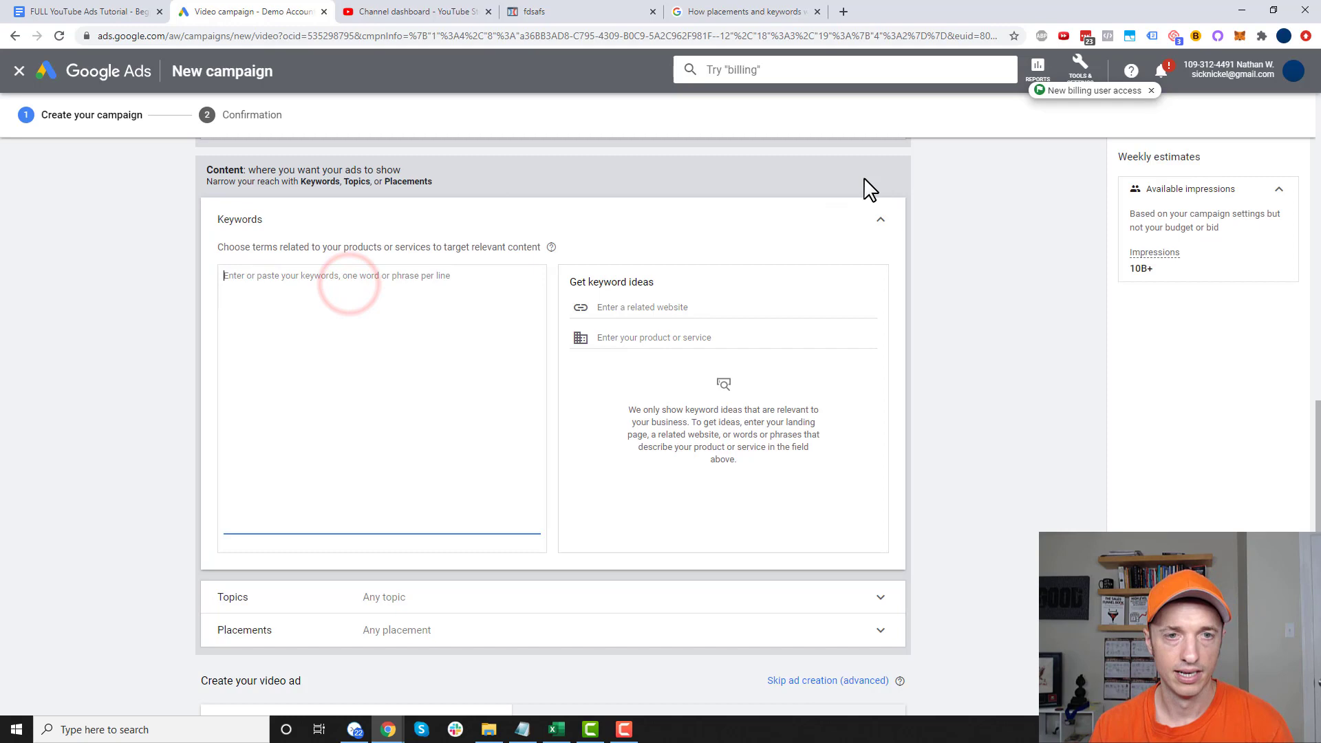
left_click(881, 220)
Step: Expand the Topics targeting and select the Audiobooks topic under Books & Literature
left_click(320, 249)
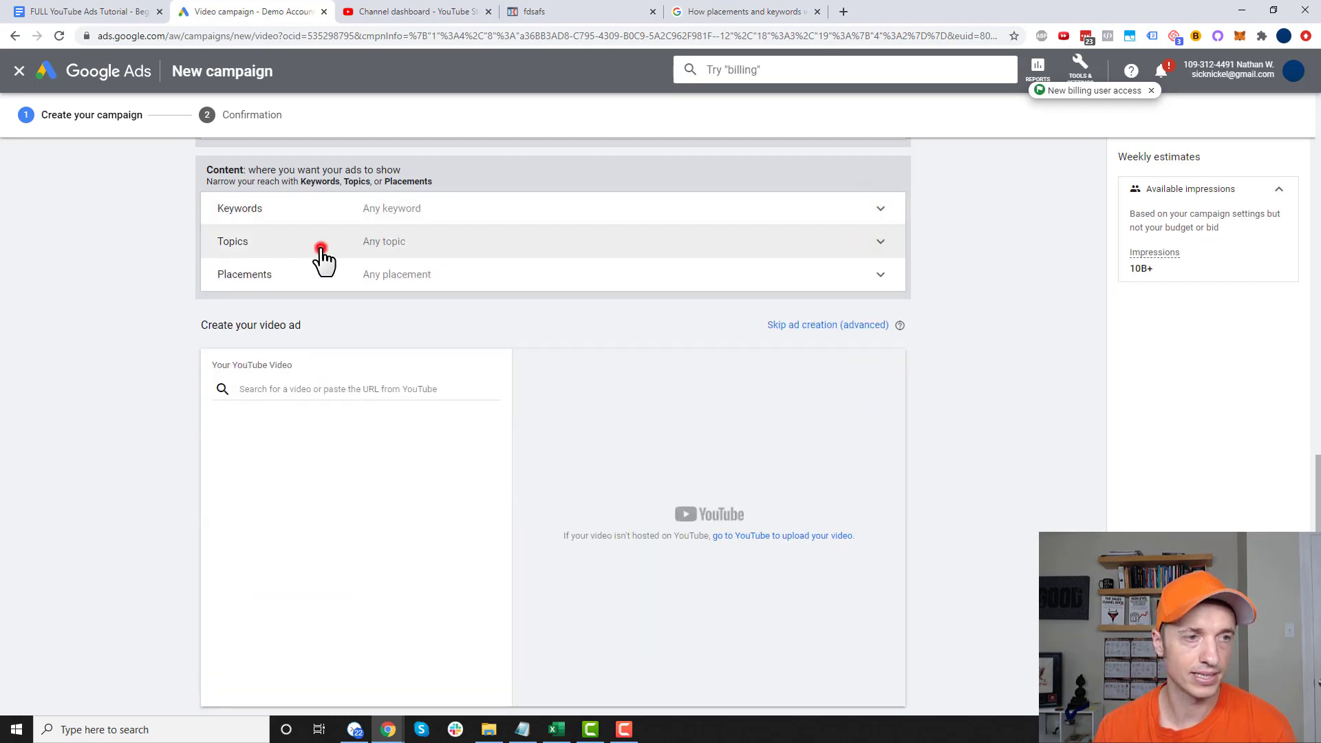
scroll(554, 398, "up", 2)
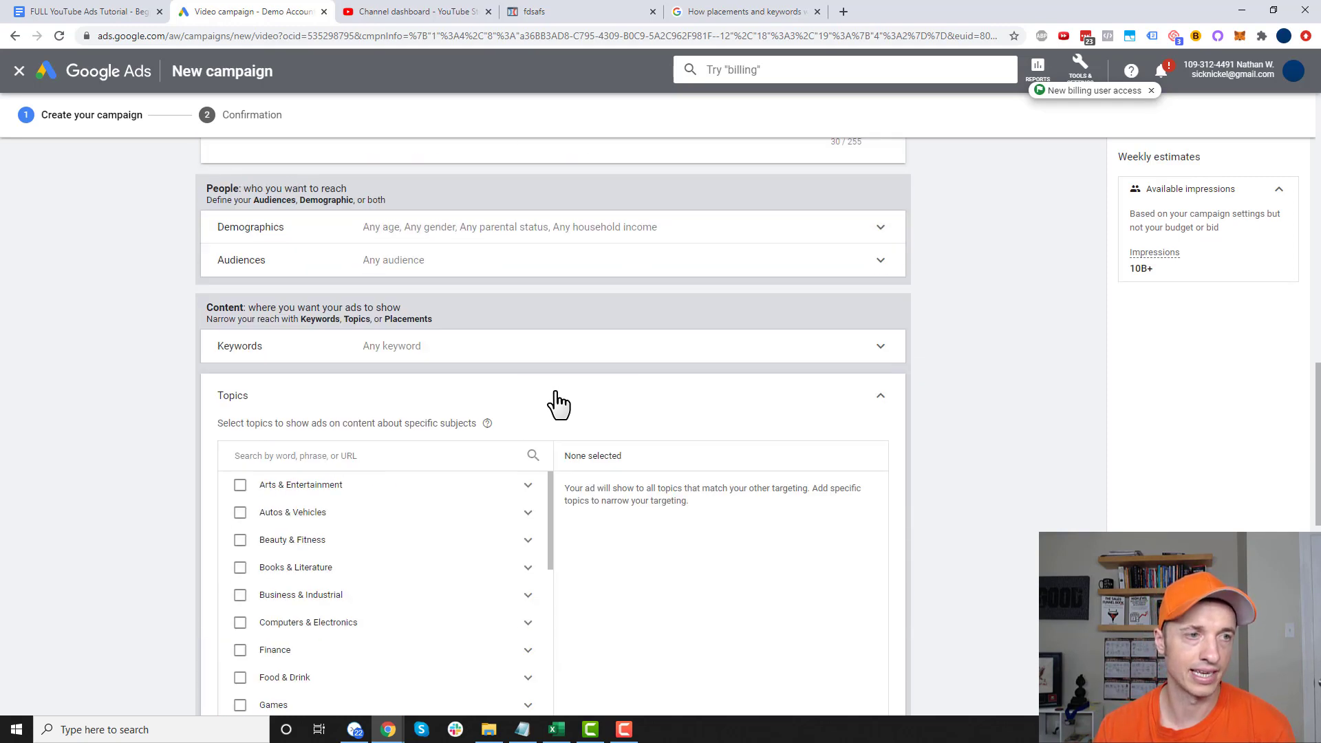
scroll(516, 403, "up", 2)
scroll(315, 403, "down", 2)
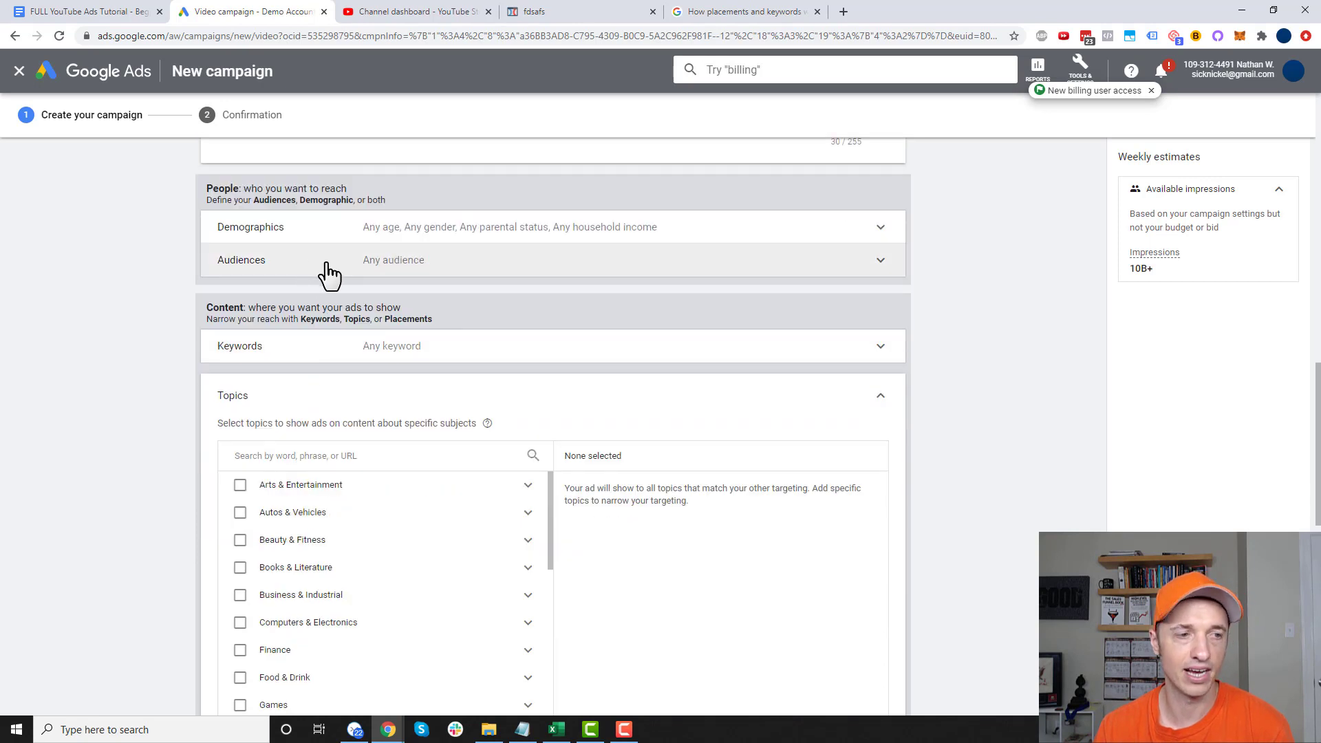
scroll(474, 547, "down", 1)
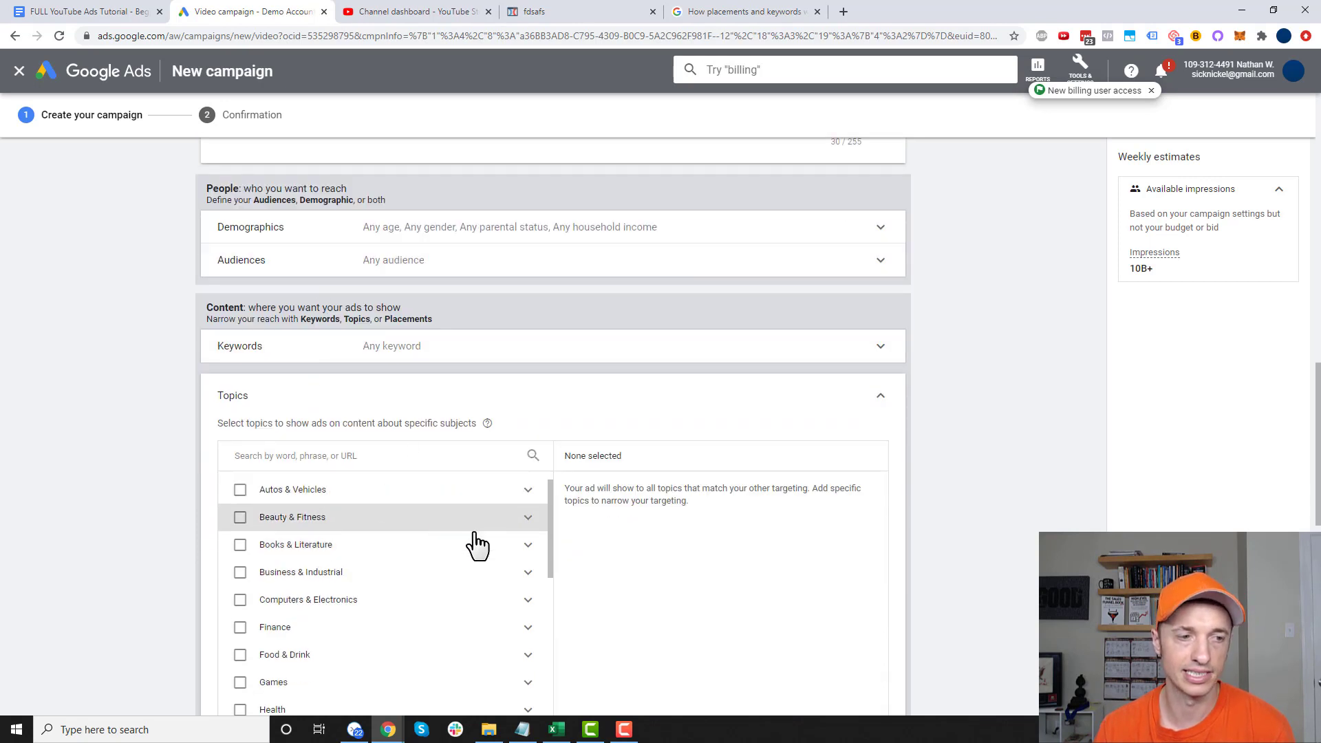
scroll(502, 529, "down", 1)
left_click(526, 504)
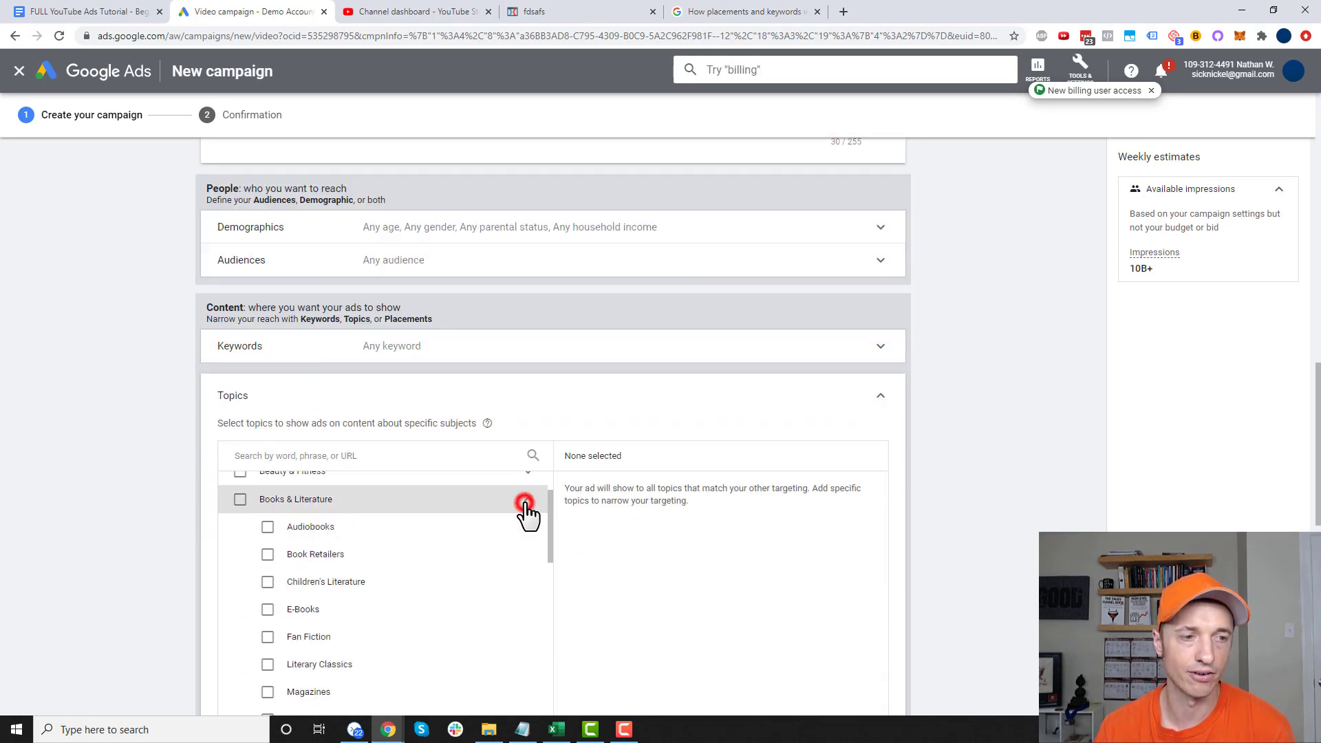
left_click(267, 527)
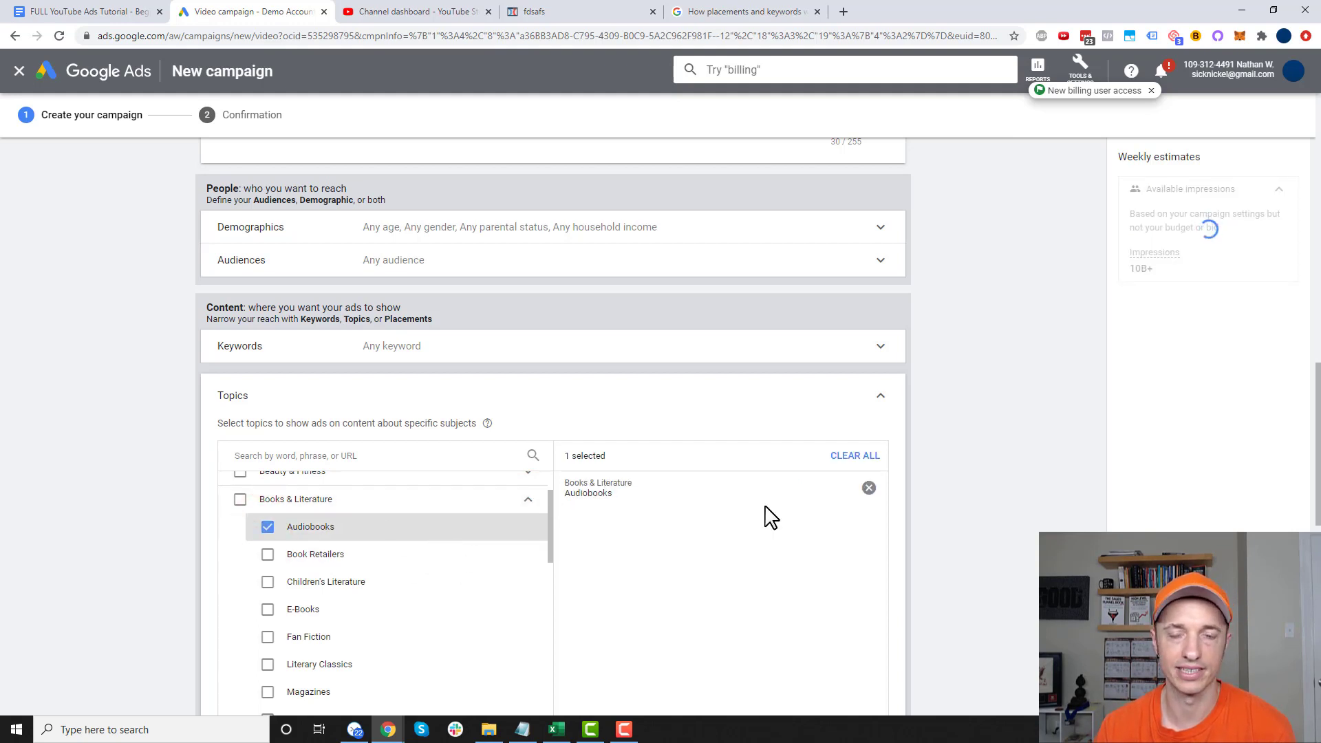
Step: Remove the Audiobooks topic from the selection and collapse the Books & Literature group and the Topics section
left_click(870, 490)
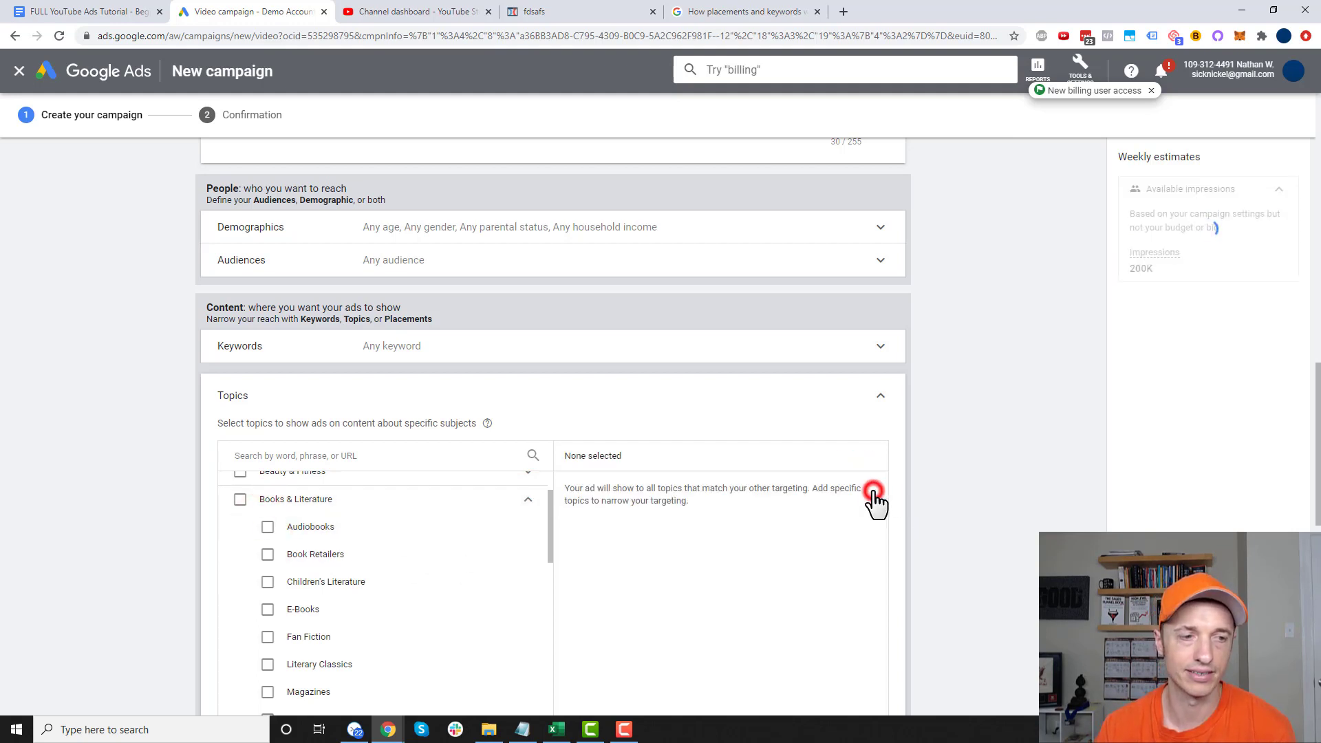
left_click(528, 501)
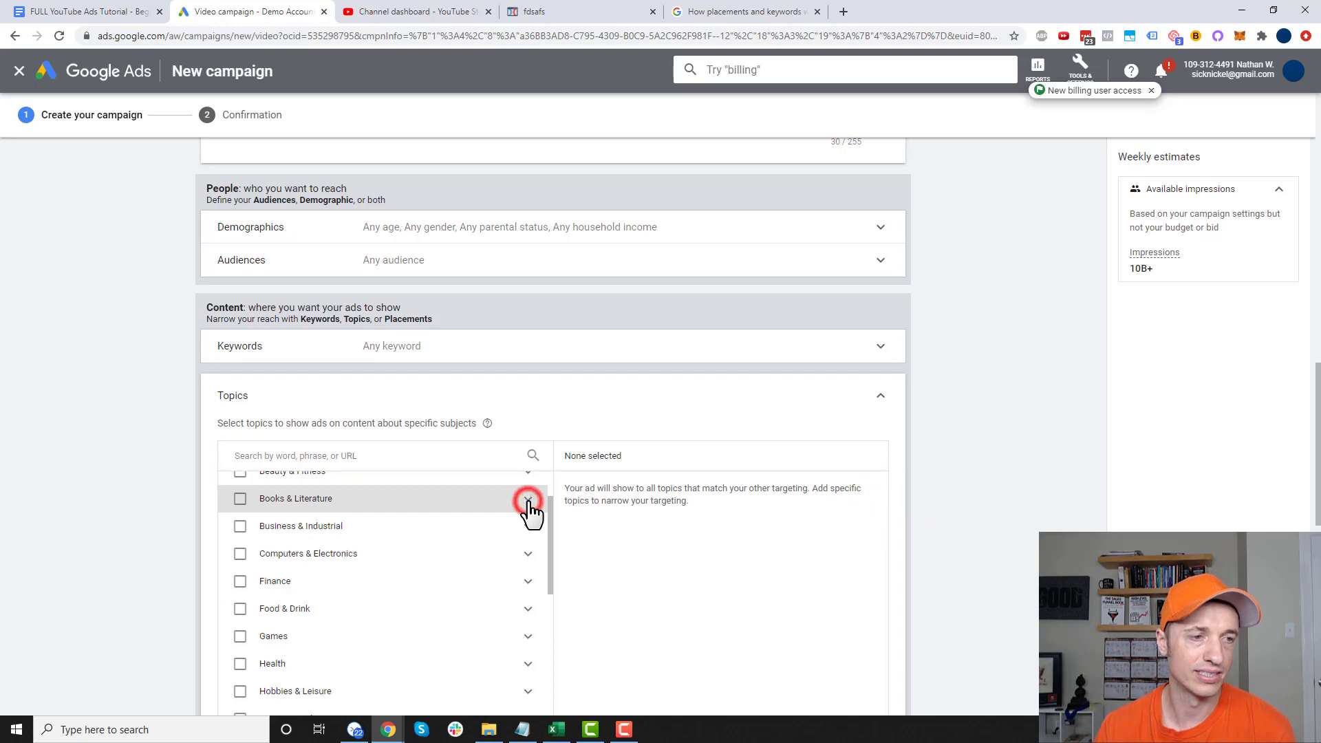
scroll(533, 506, "up", 4)
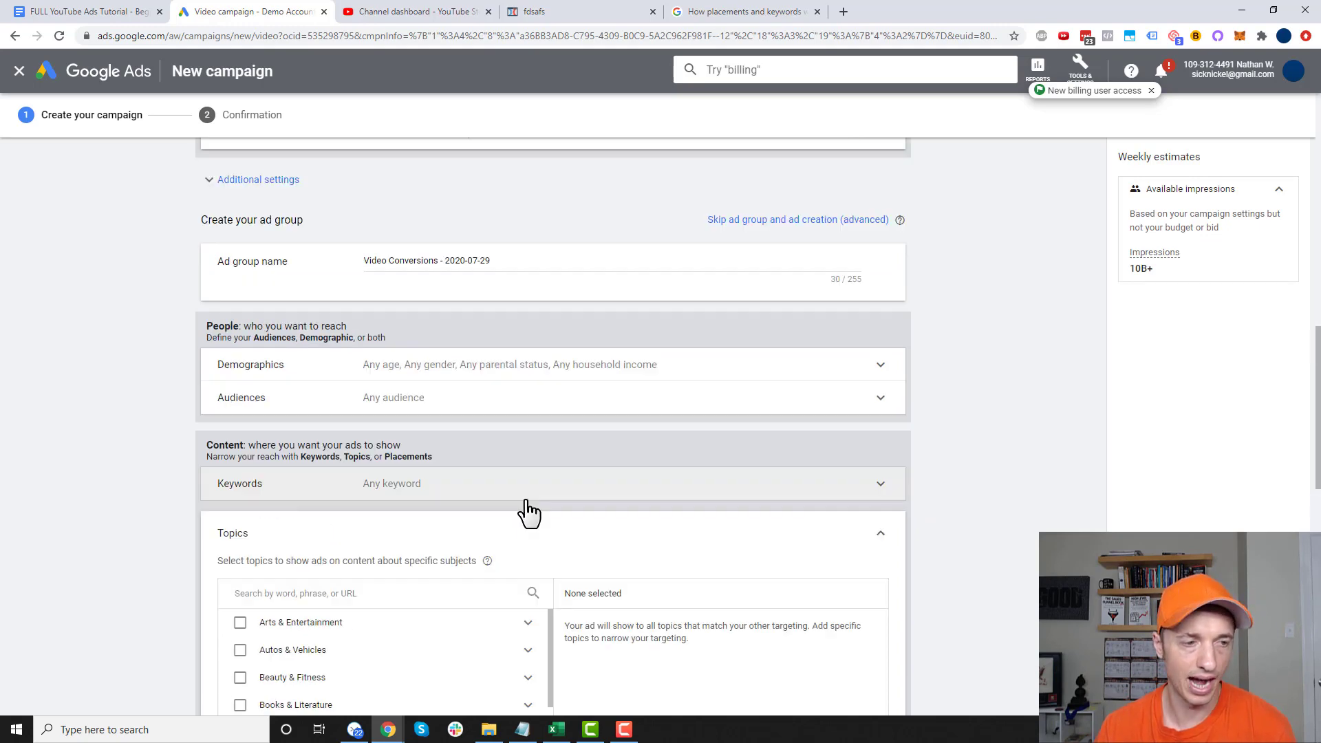
scroll(1011, 502, "down", 4)
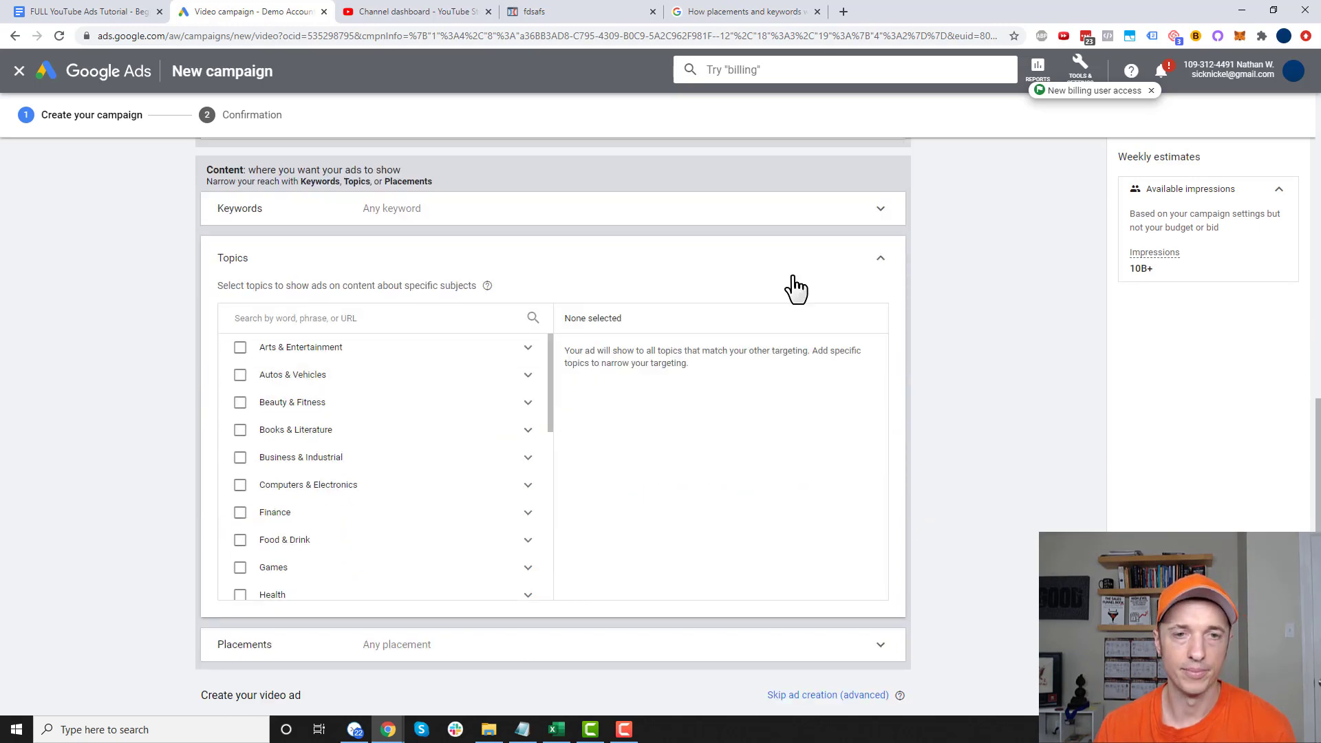
left_click(879, 260)
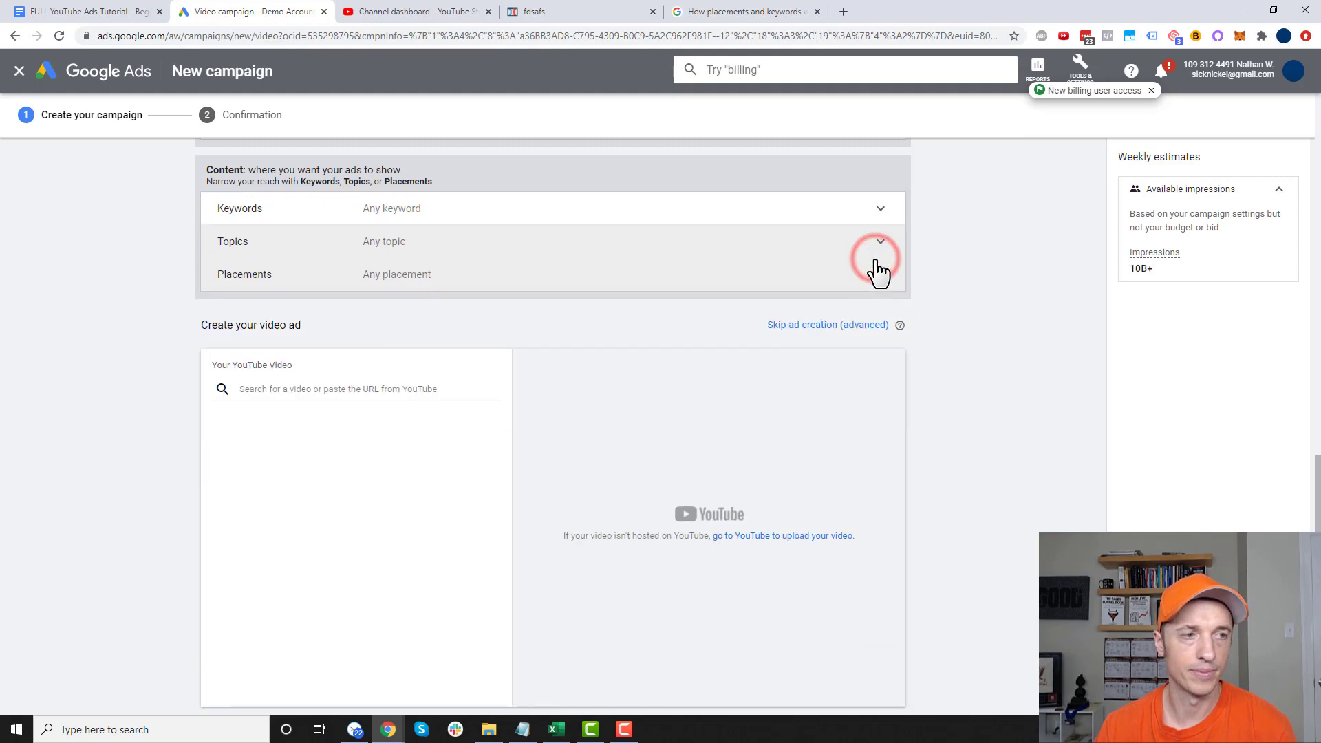
Step: Expand the Placements targeting, and load YouTube in place of the open Google Ads help article
left_click(593, 284)
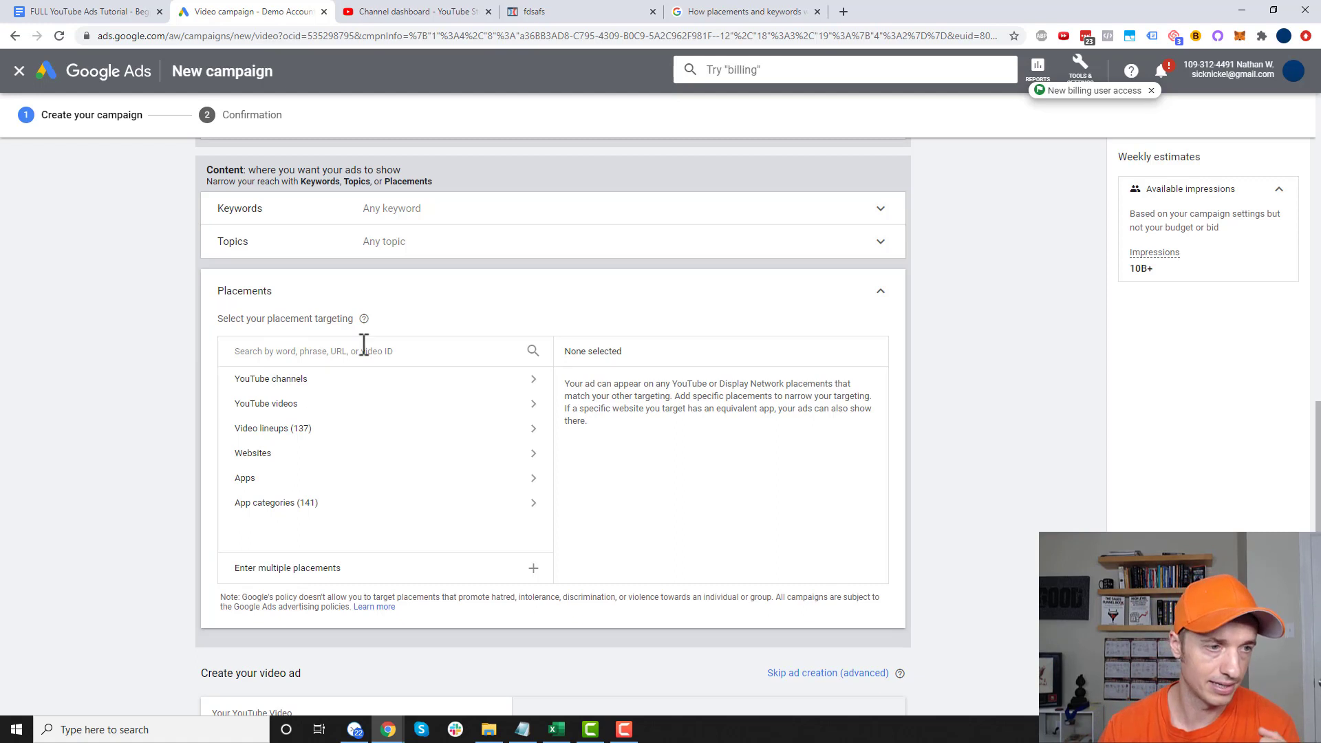
scroll(364, 358, "down", 1)
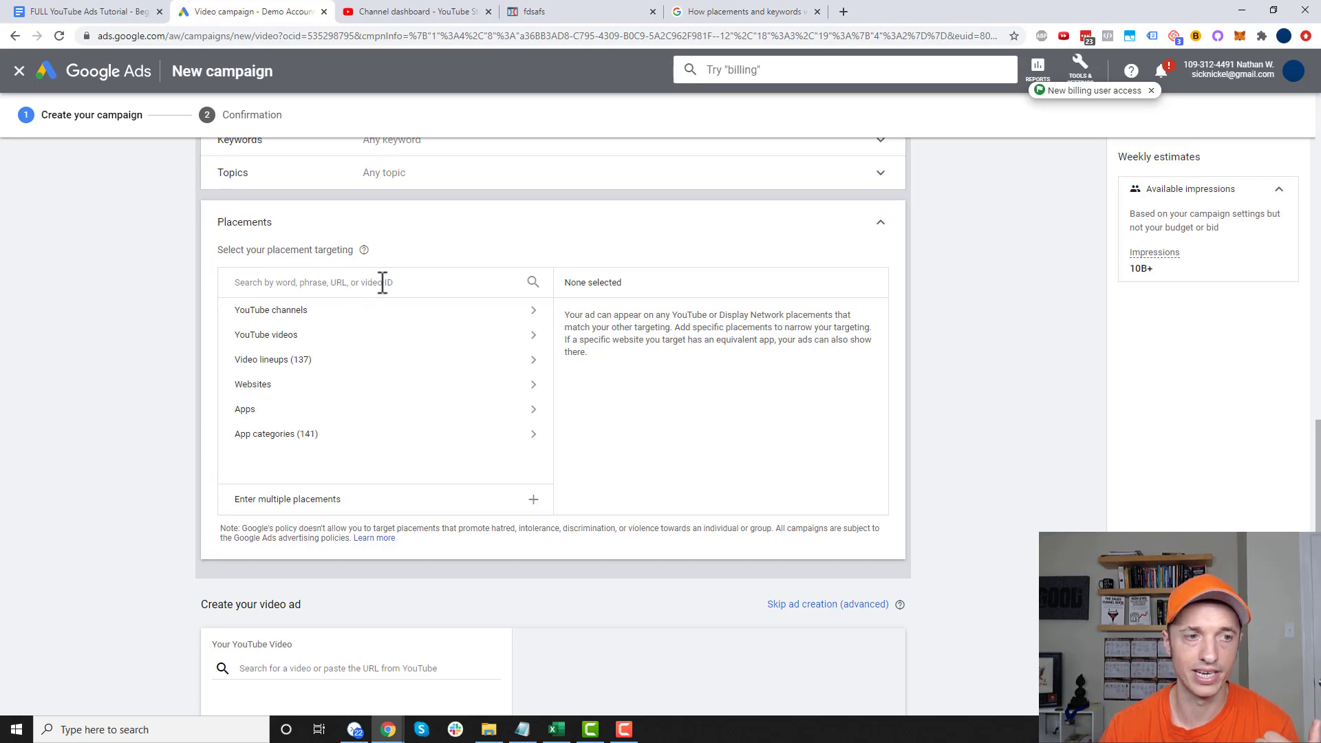
left_click(421, 12)
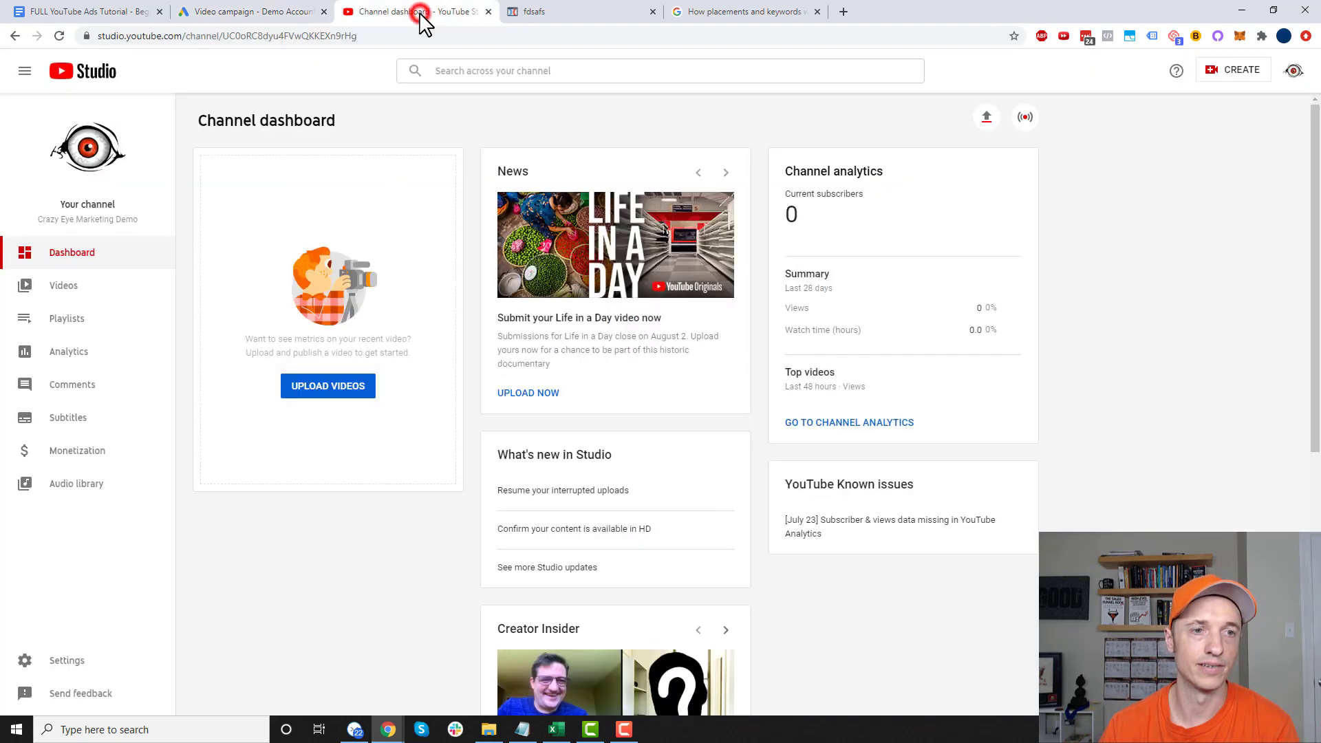
left_click(721, 13)
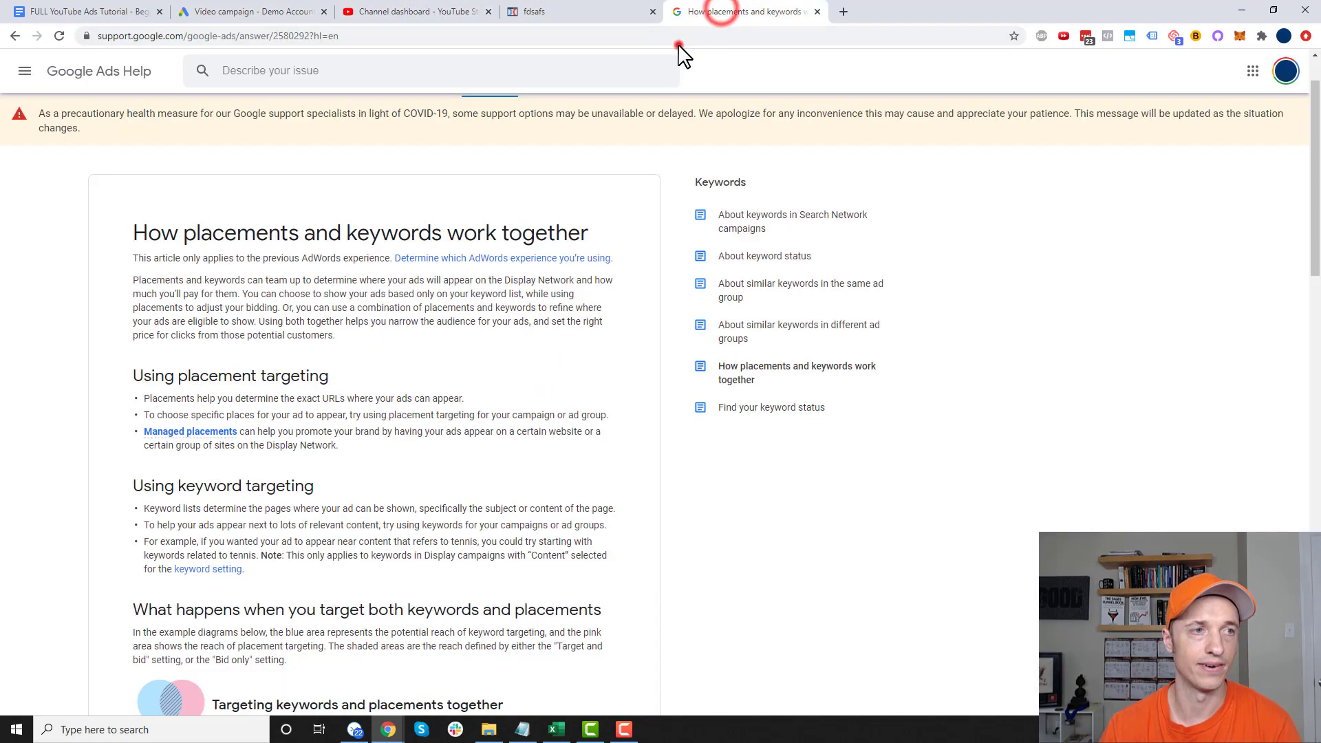
left_click(675, 36)
type("you")
key("Return")
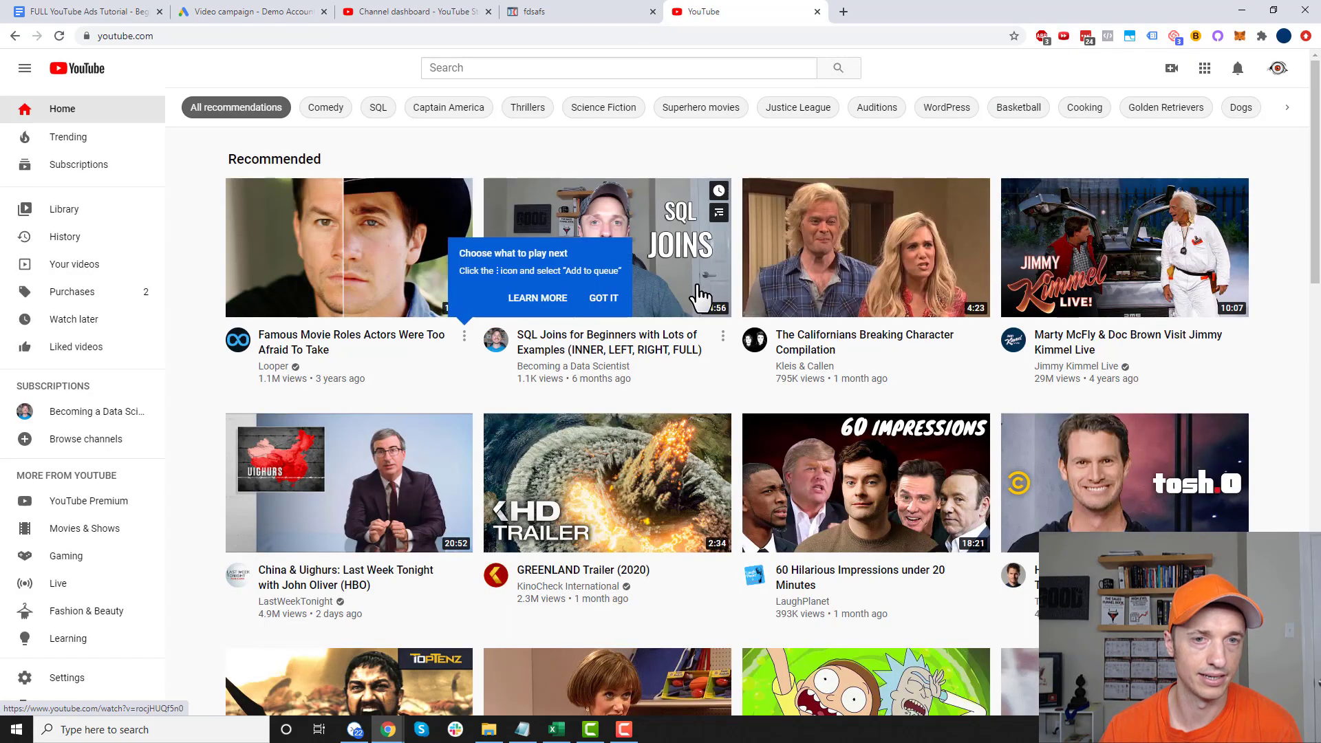
Step: Open the SQL Joins for Beginners video, pause it, and copy the URL of its channel, Becoming a Data Scientist
left_click(700, 296)
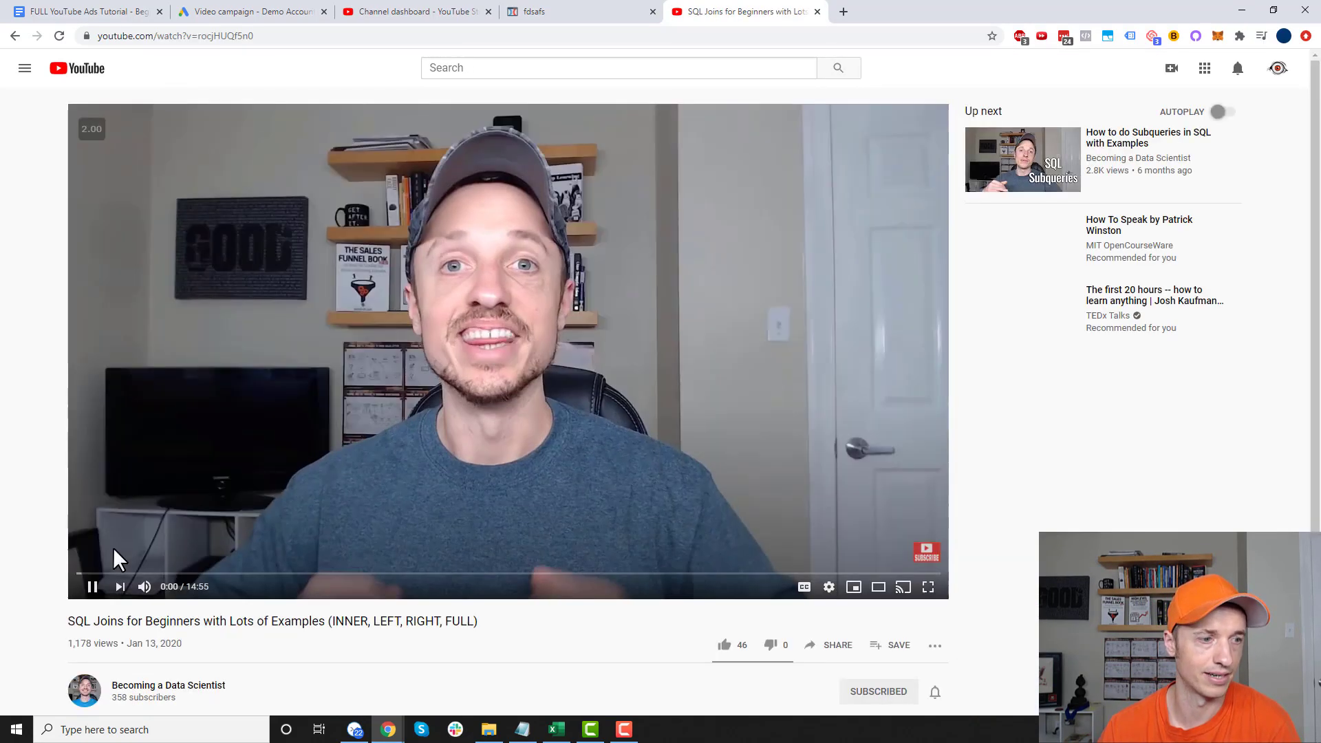
left_click(93, 590)
scroll(177, 664, "down", 2)
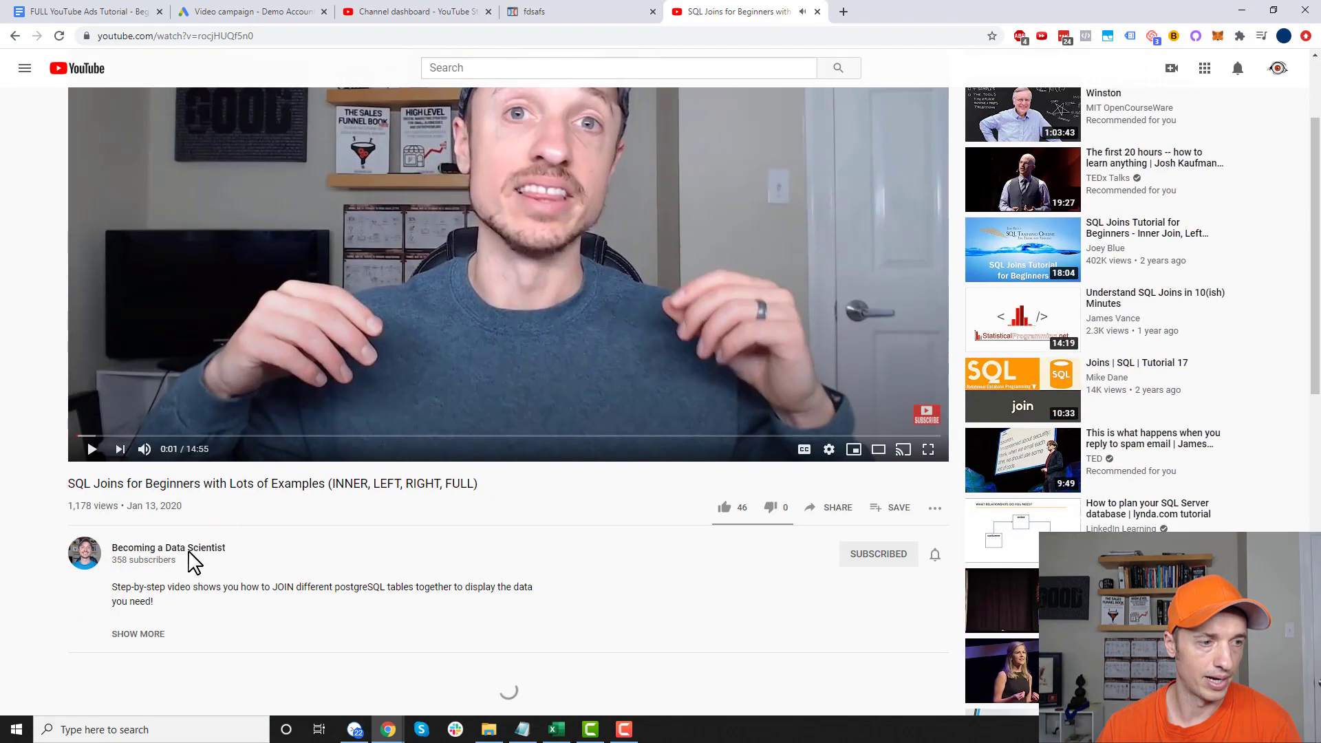
left_click(191, 550)
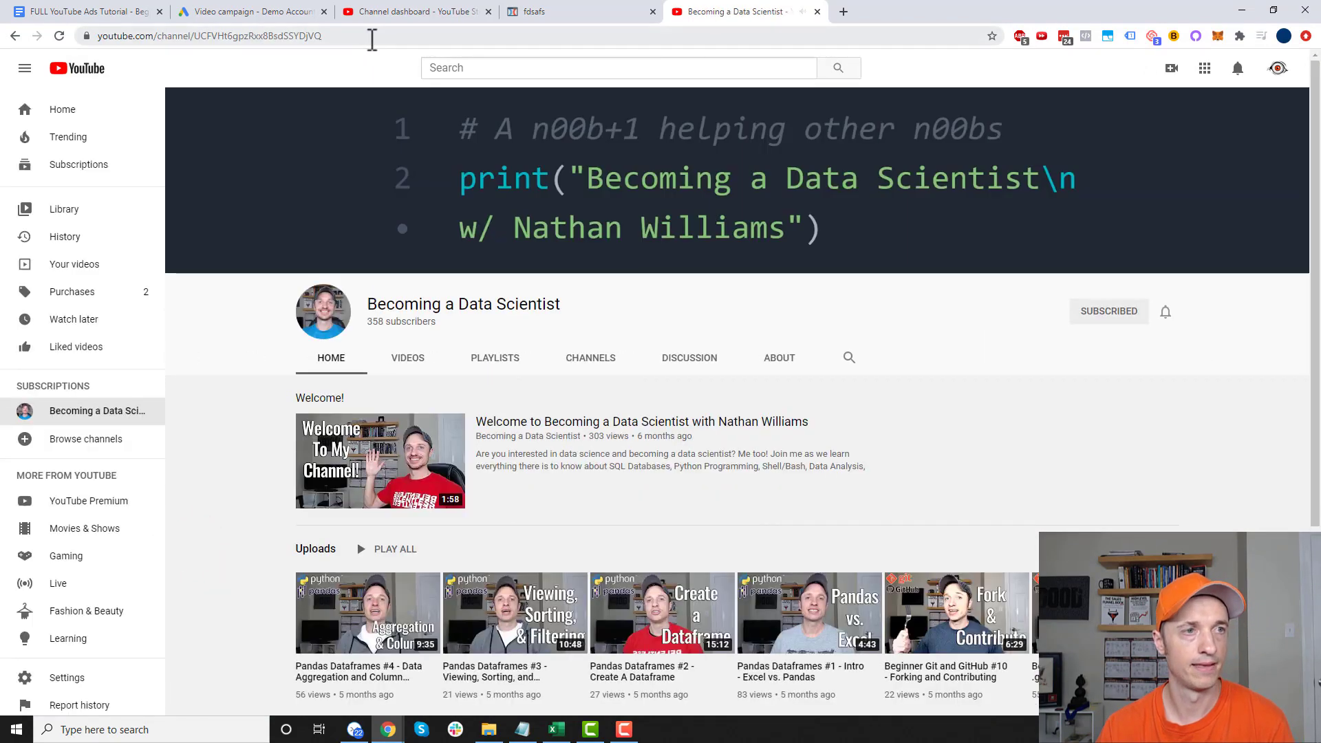
left_click(371, 36)
Step: Back in the campaign, search placements for the copied channel URL and select the Becoming a Data Scientist YouTube channel
left_click(448, 12)
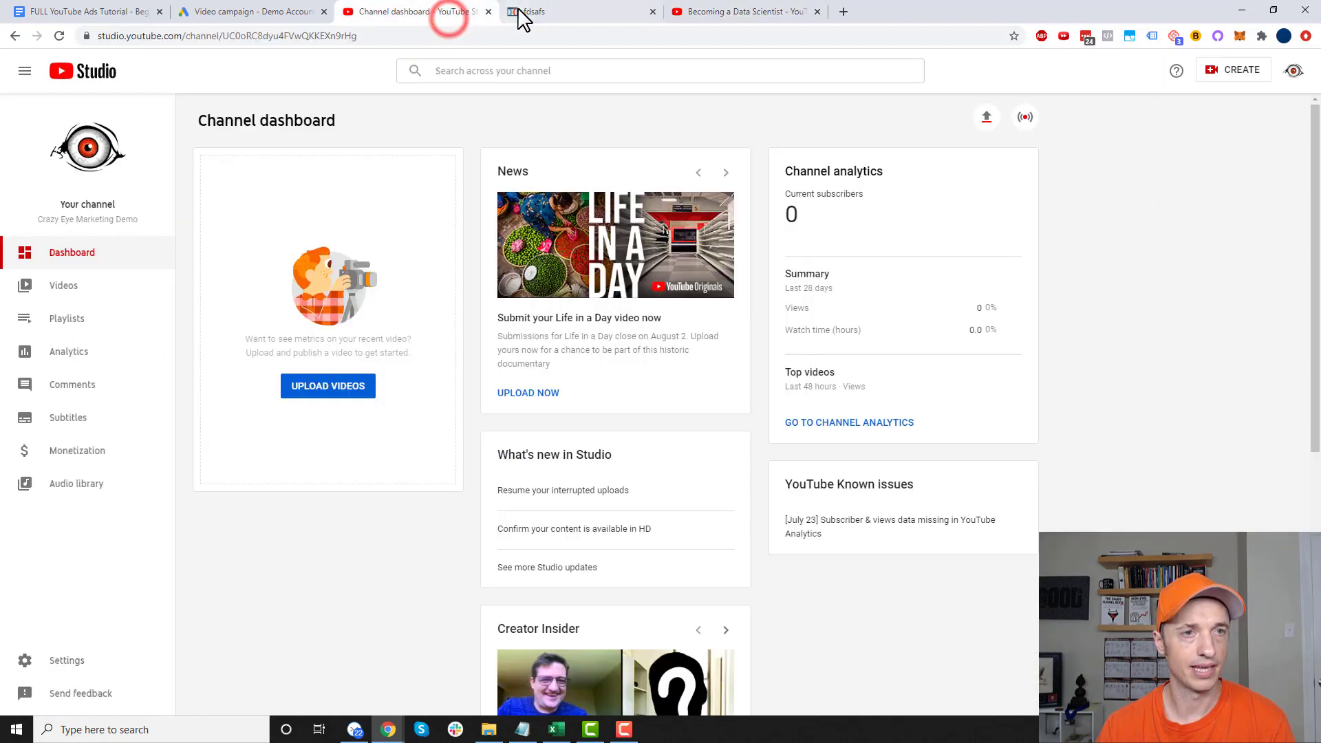
left_click(217, 14)
left_click(347, 283)
type("https://www.youtube.com/channel/UCFVHt6gpzRxx8BsdSSyDiVQ")
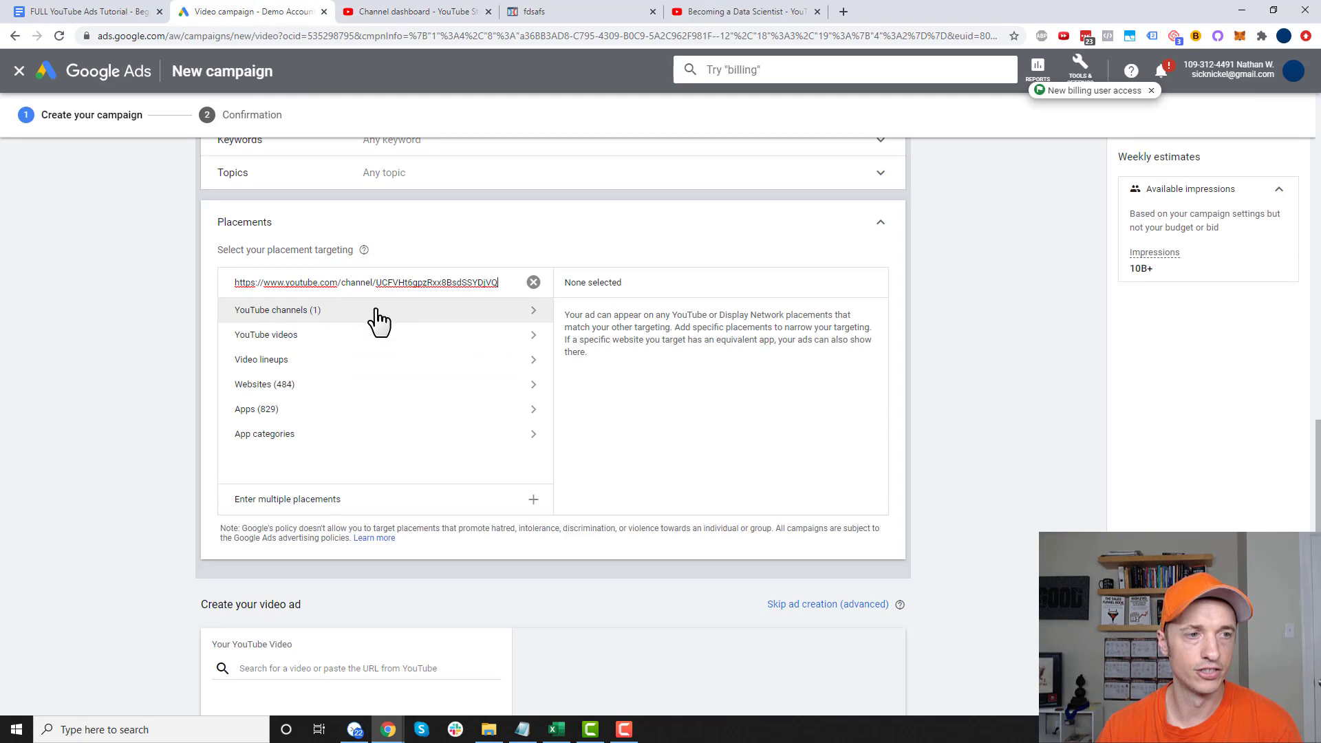
left_click(318, 311)
left_click(245, 356)
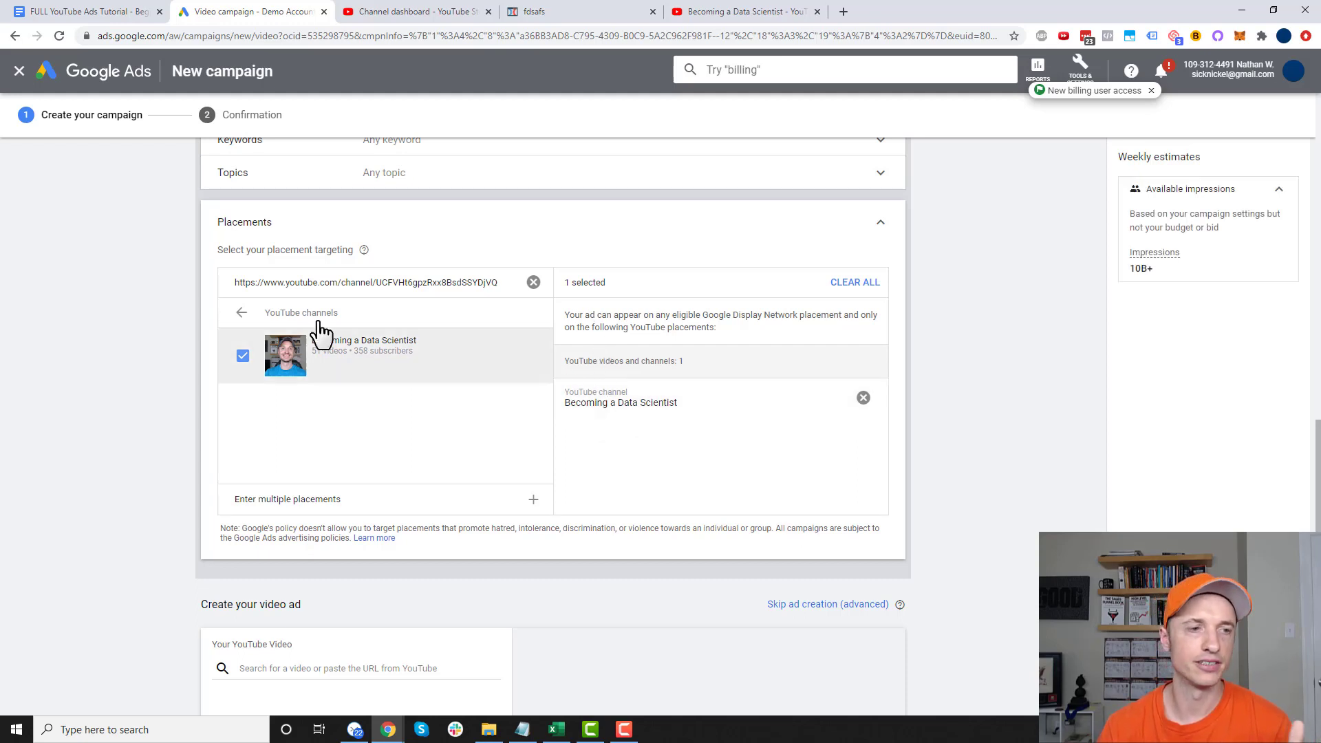
Step: View the multiple placements entry form and close it, clear all selected placements and collapse the Placements section
left_click(287, 499)
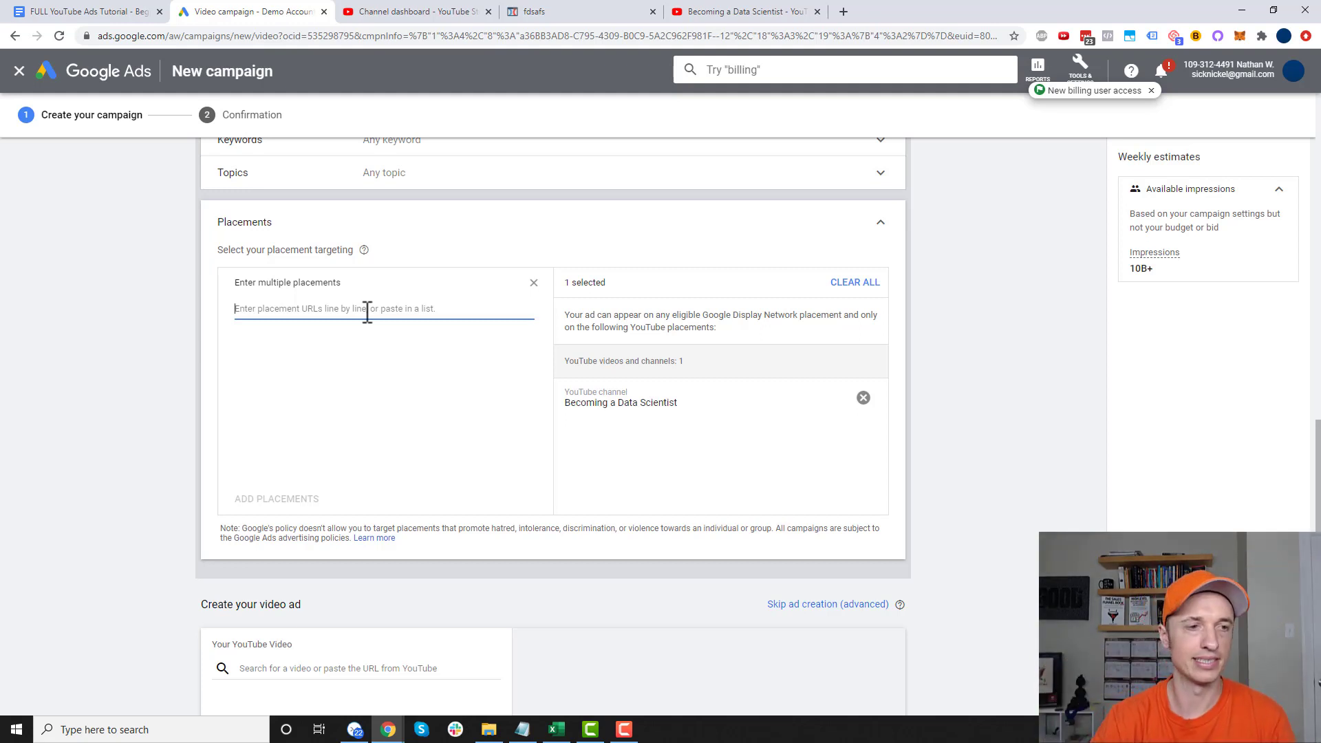
left_click(533, 283)
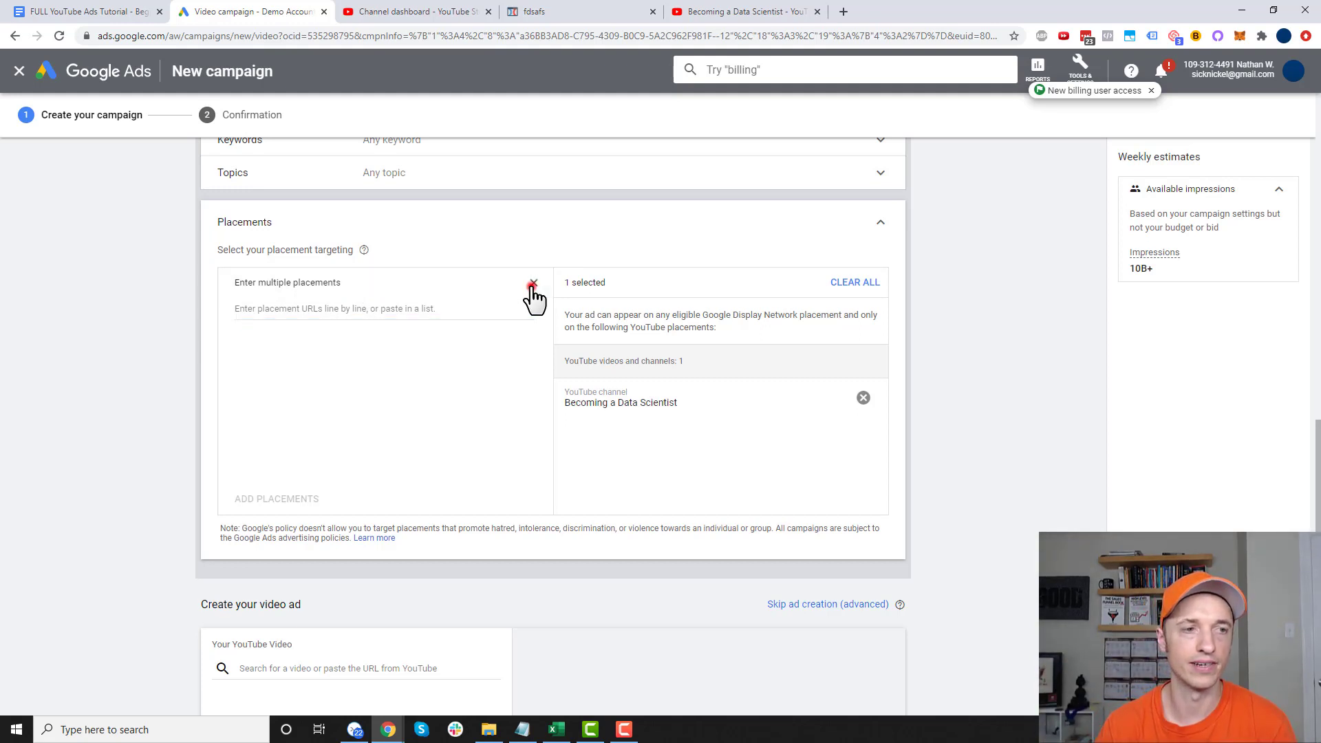
left_click(859, 288)
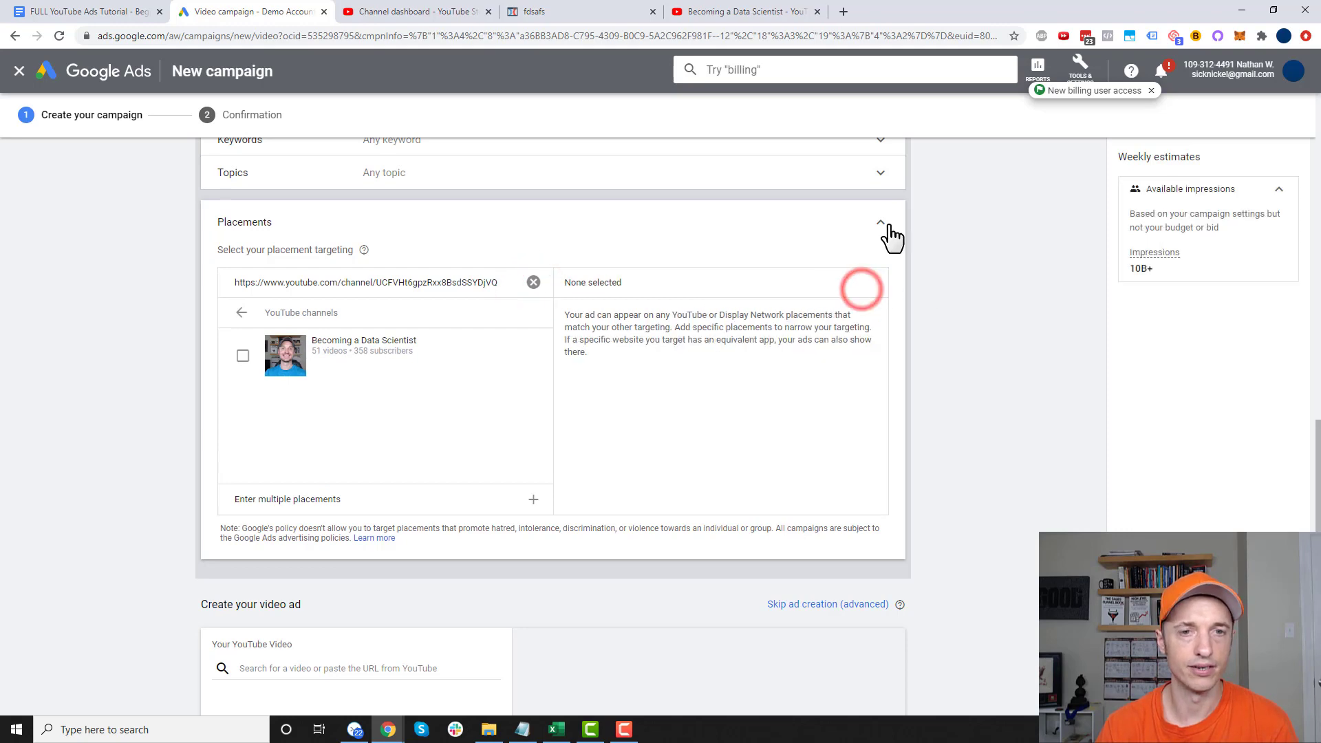
left_click(881, 225)
Step: Review the ad group's targeting sections and activate the YouTube video search field under Create your video ad
scroll(431, 351, "up", 4)
scroll(428, 376, "up", 1)
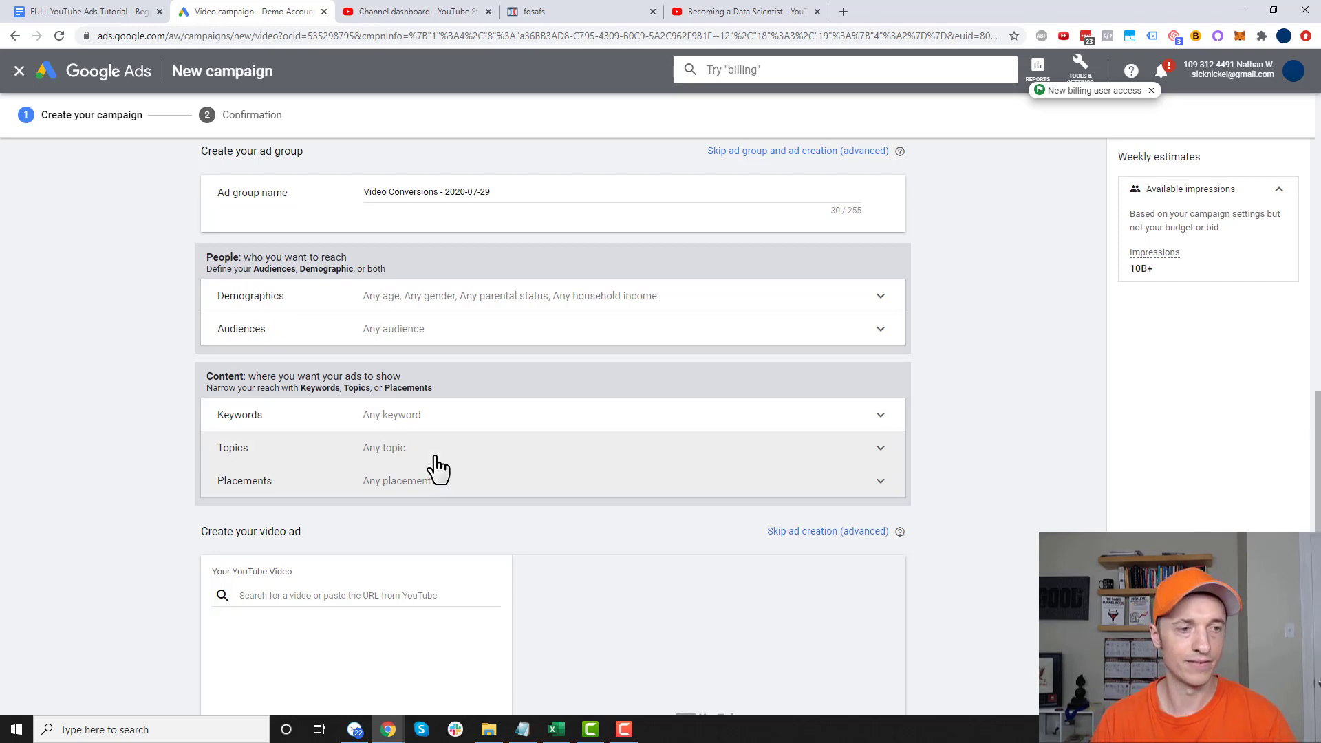
scroll(434, 468, "down", 1)
scroll(330, 516, "down", 2)
scroll(289, 482, "down", 2)
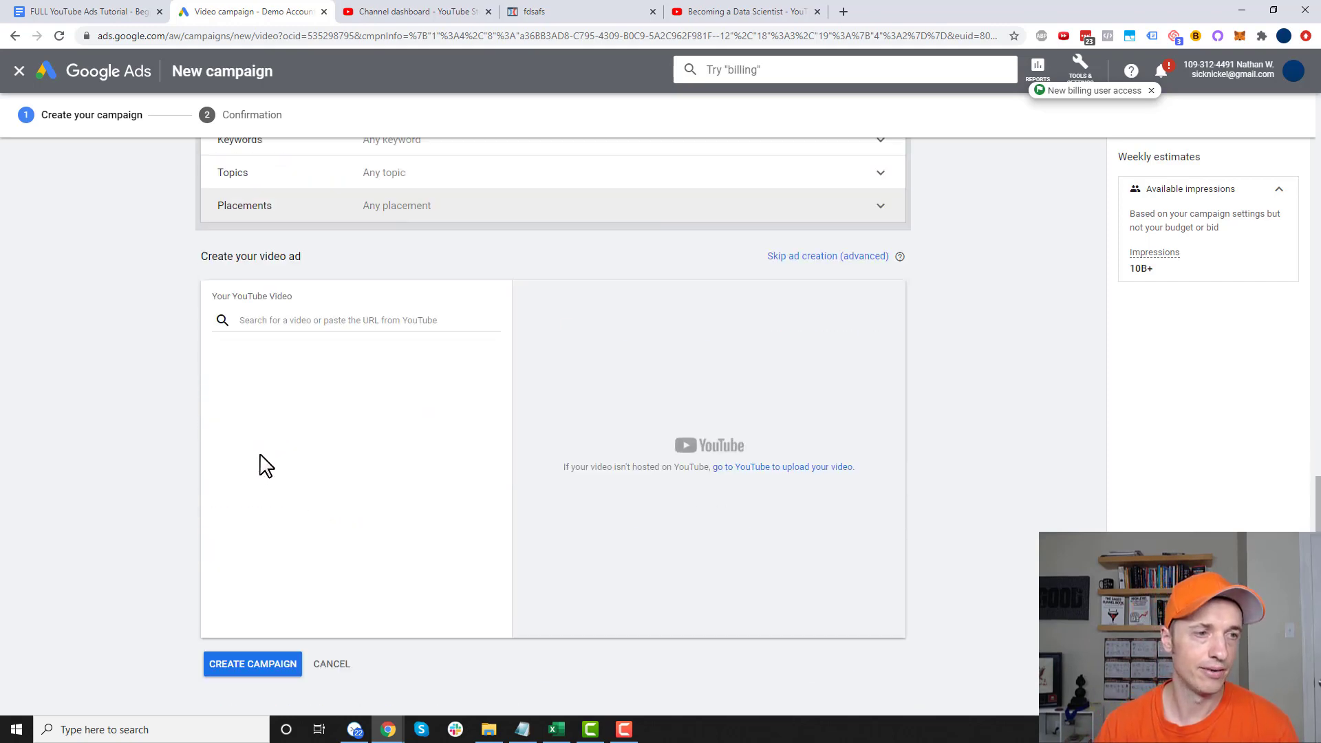
scroll(286, 381, "up", 1)
left_click(283, 318)
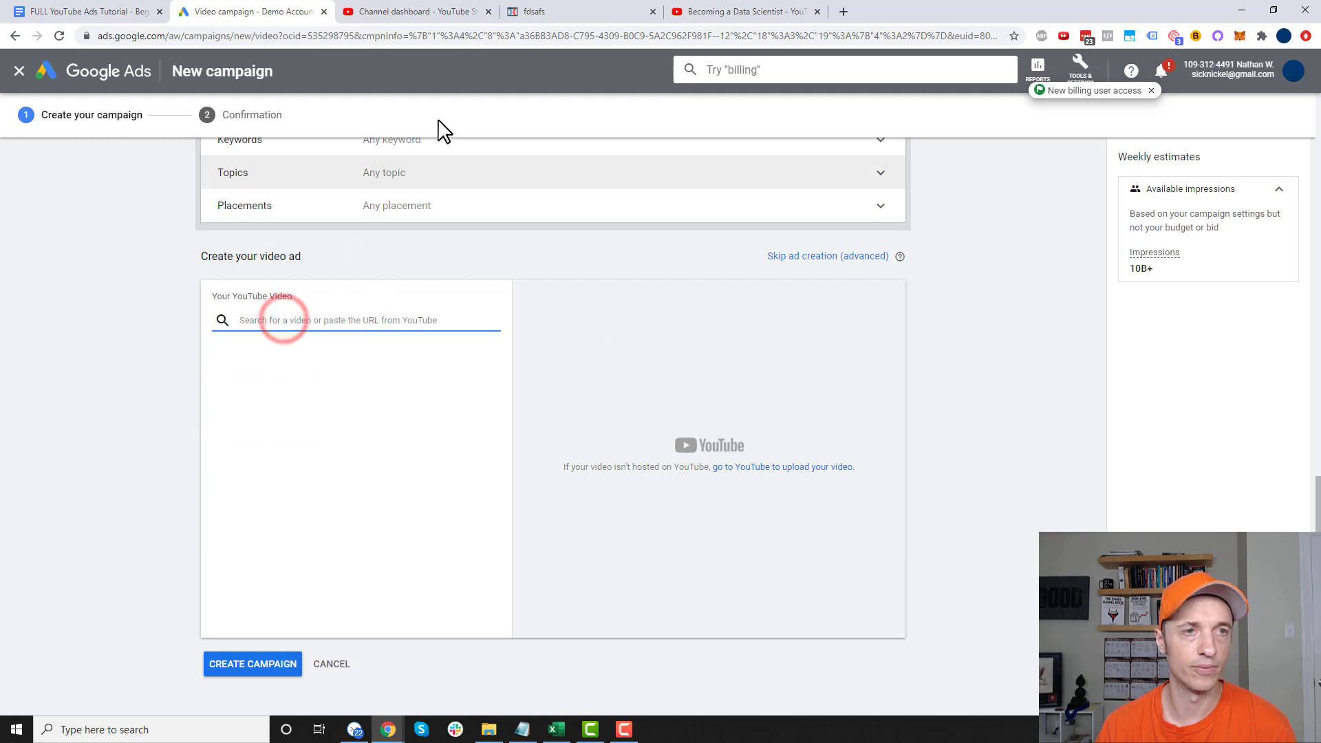
Step: Switch to YouTube Studio, list the channel's videos, and view the menu and visibility options of Facebook Ad Targeting with the Stack Strategy
left_click(413, 23)
left_click(61, 292)
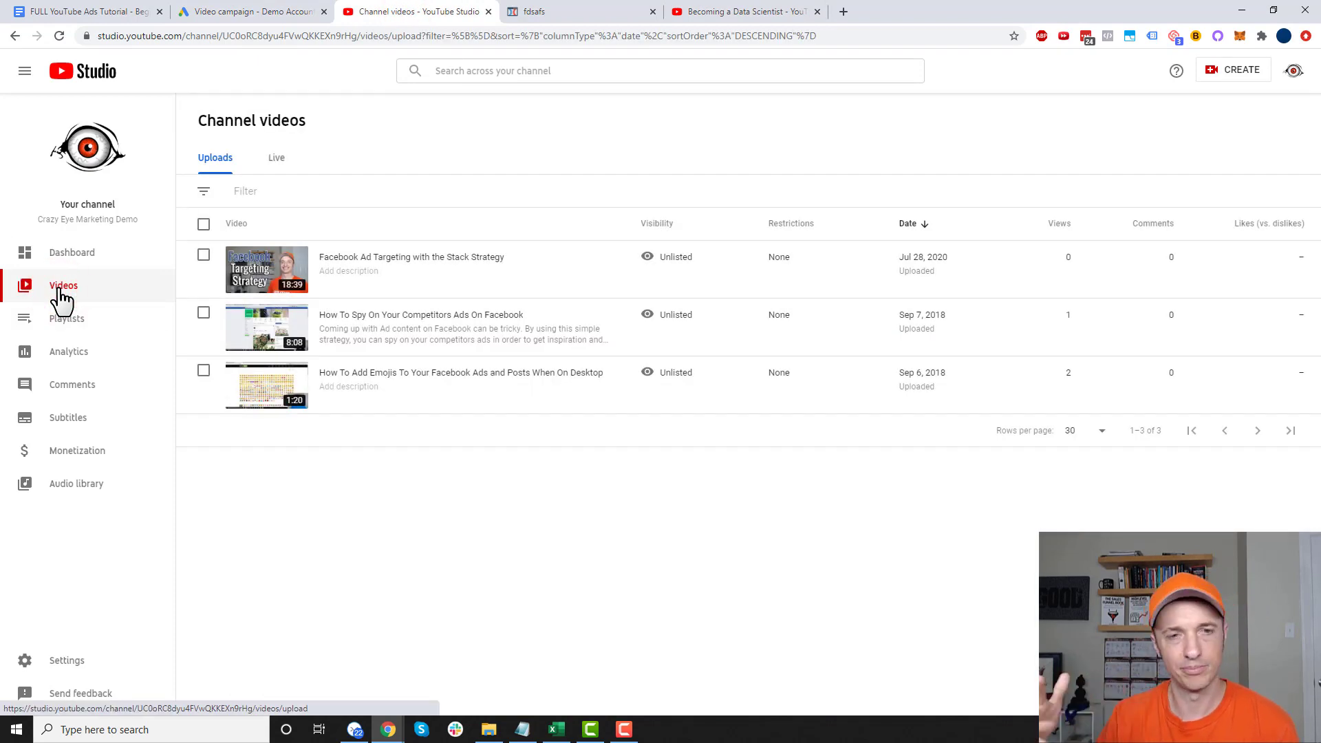
mouse_move(489, 253)
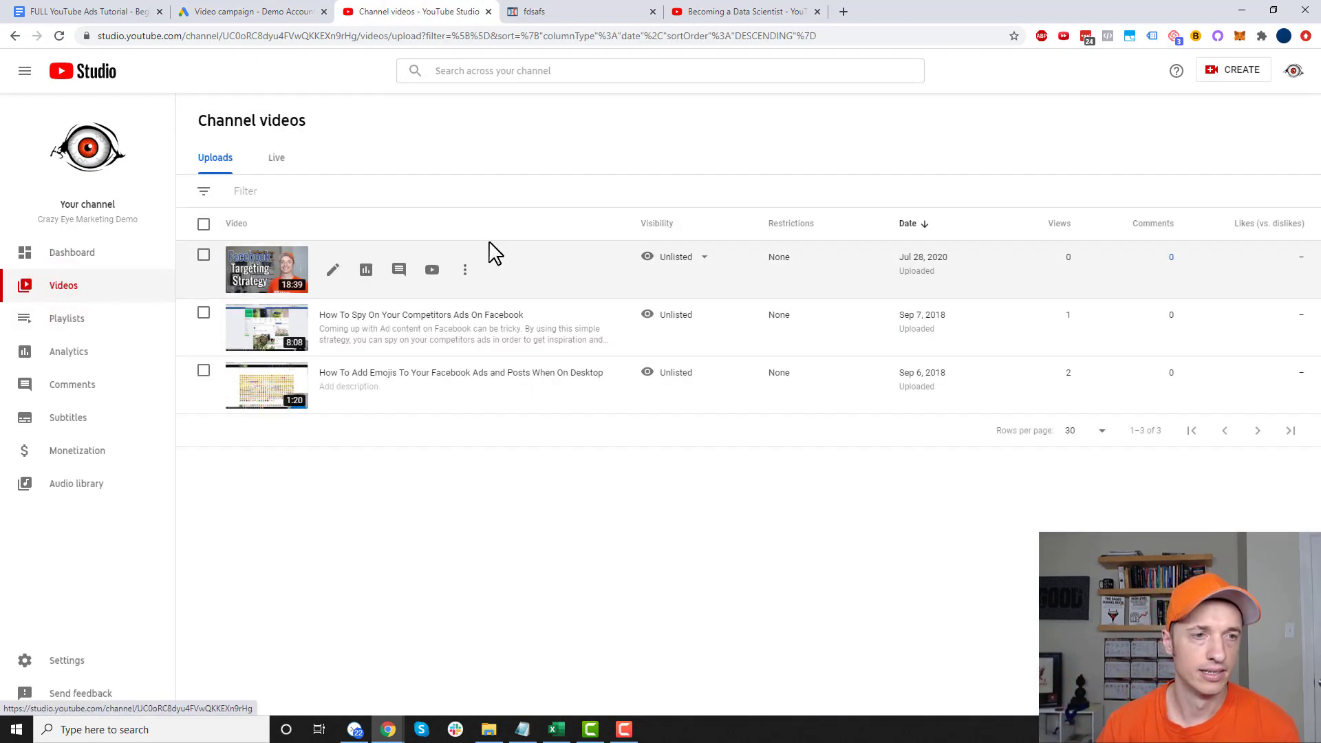
left_click(466, 274)
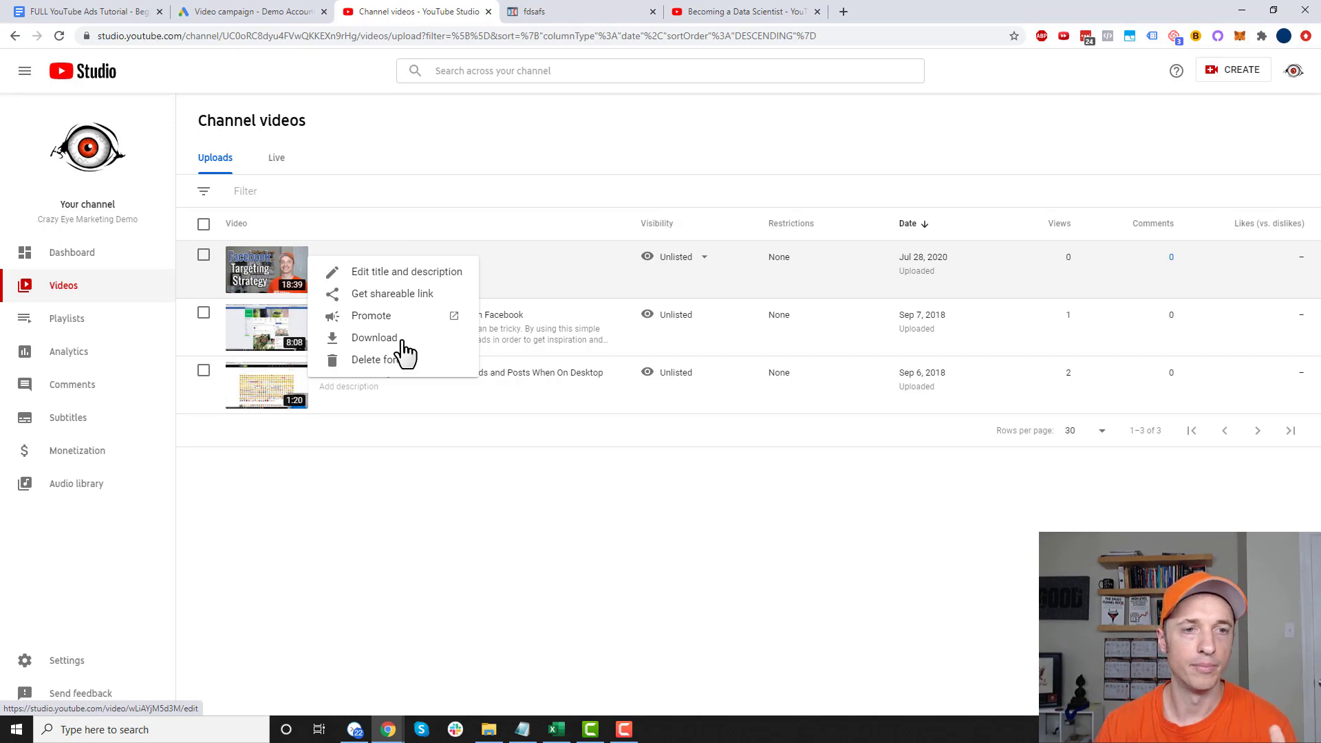
left_click(678, 525)
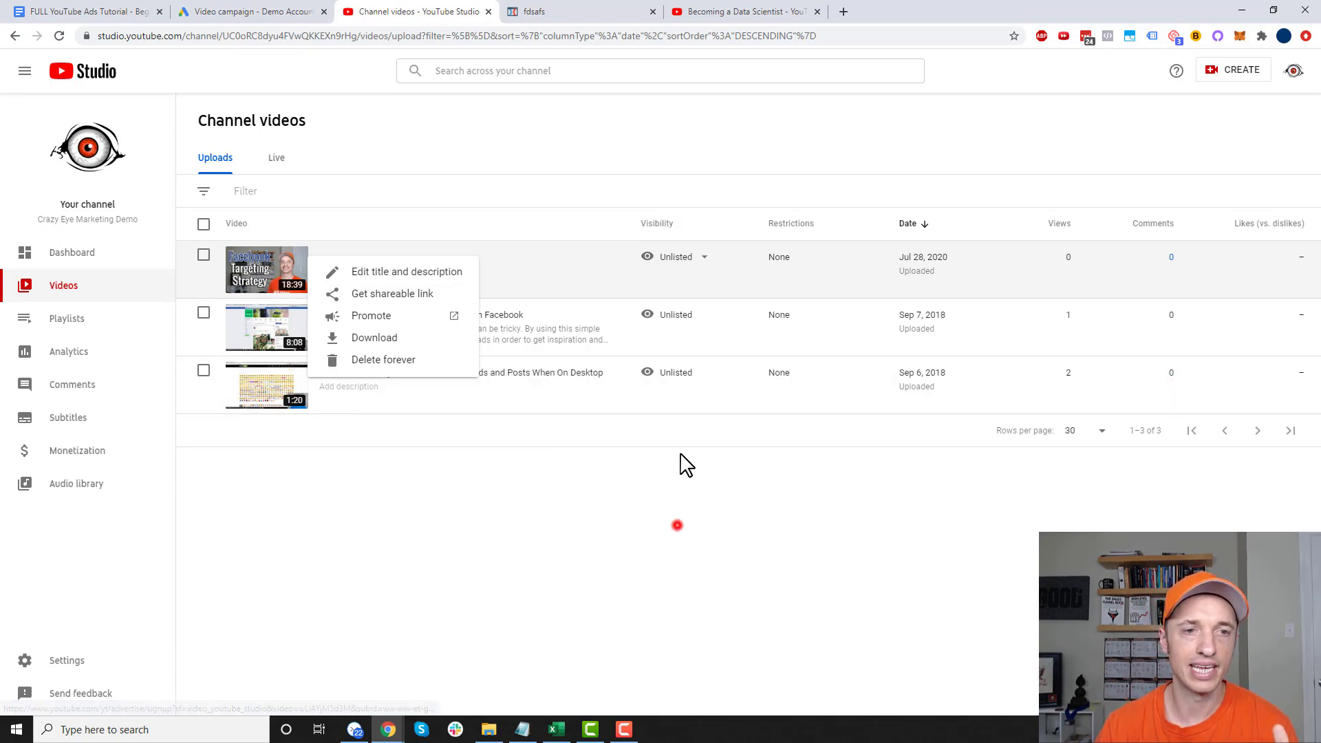
left_click(700, 262)
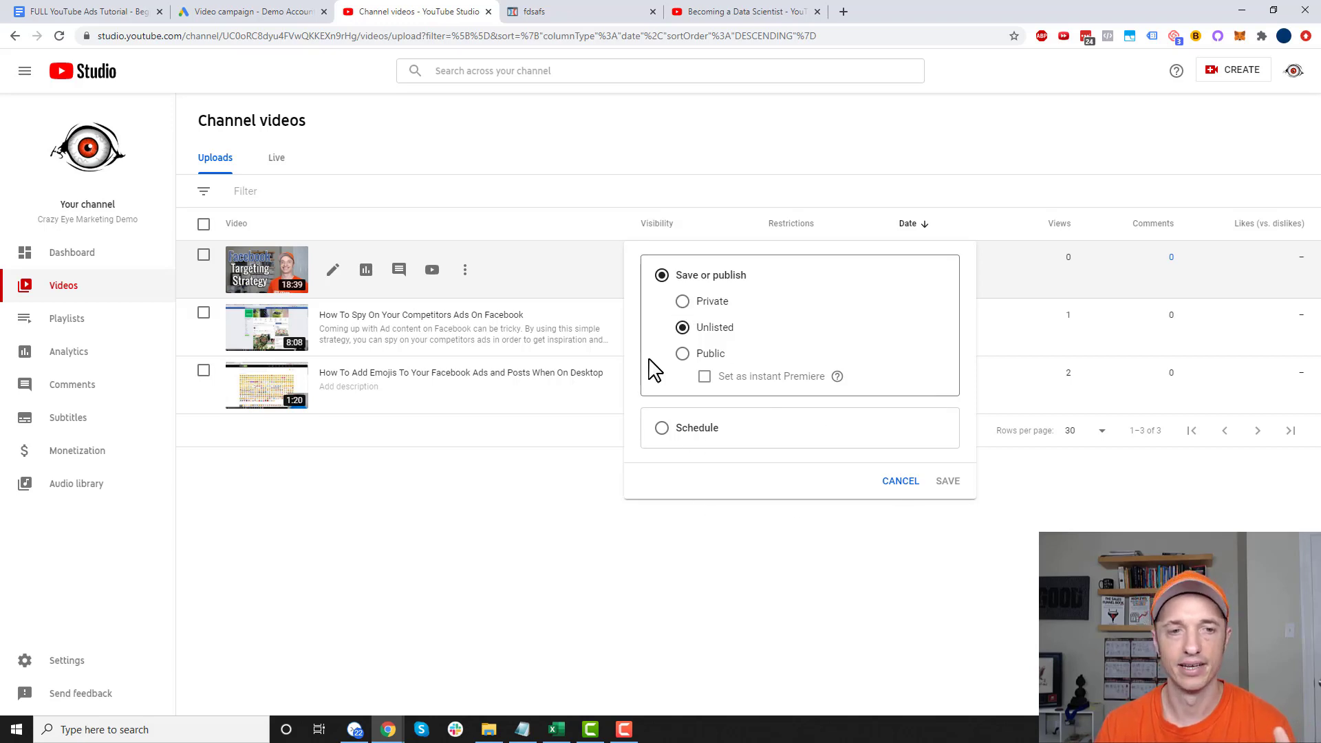
left_click(900, 479)
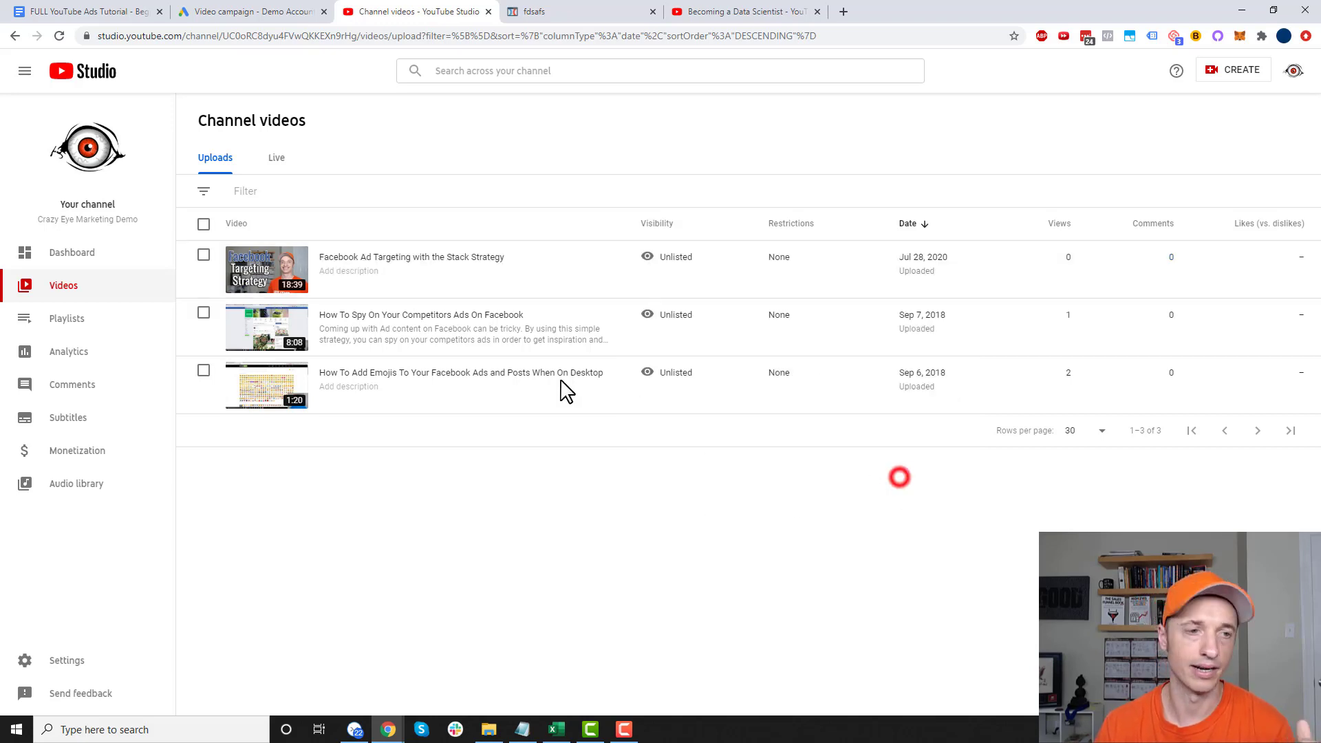
Step: Copy the shareable link of Facebook Ad Targeting with the Stack Strategy and use it to select that video for the Google Ads campaign's ad
left_click(465, 269)
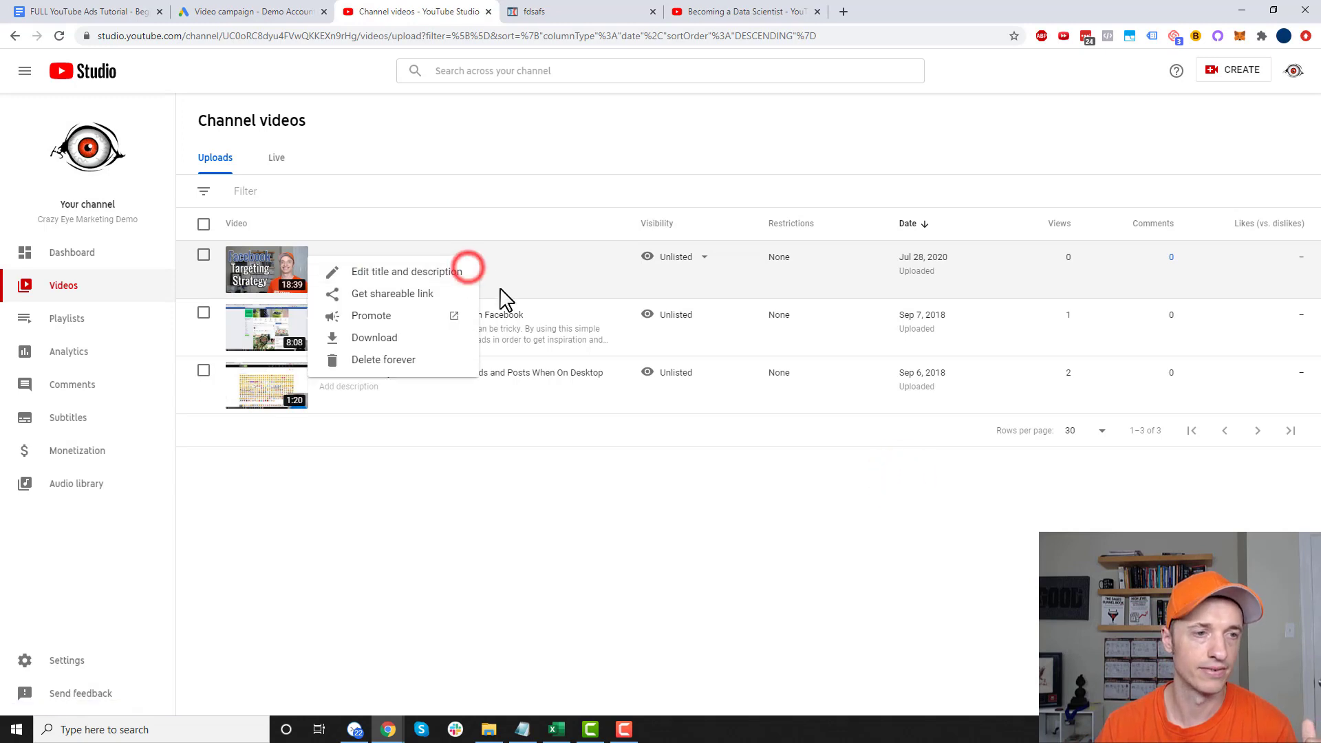
left_click(398, 294)
left_click(264, 12)
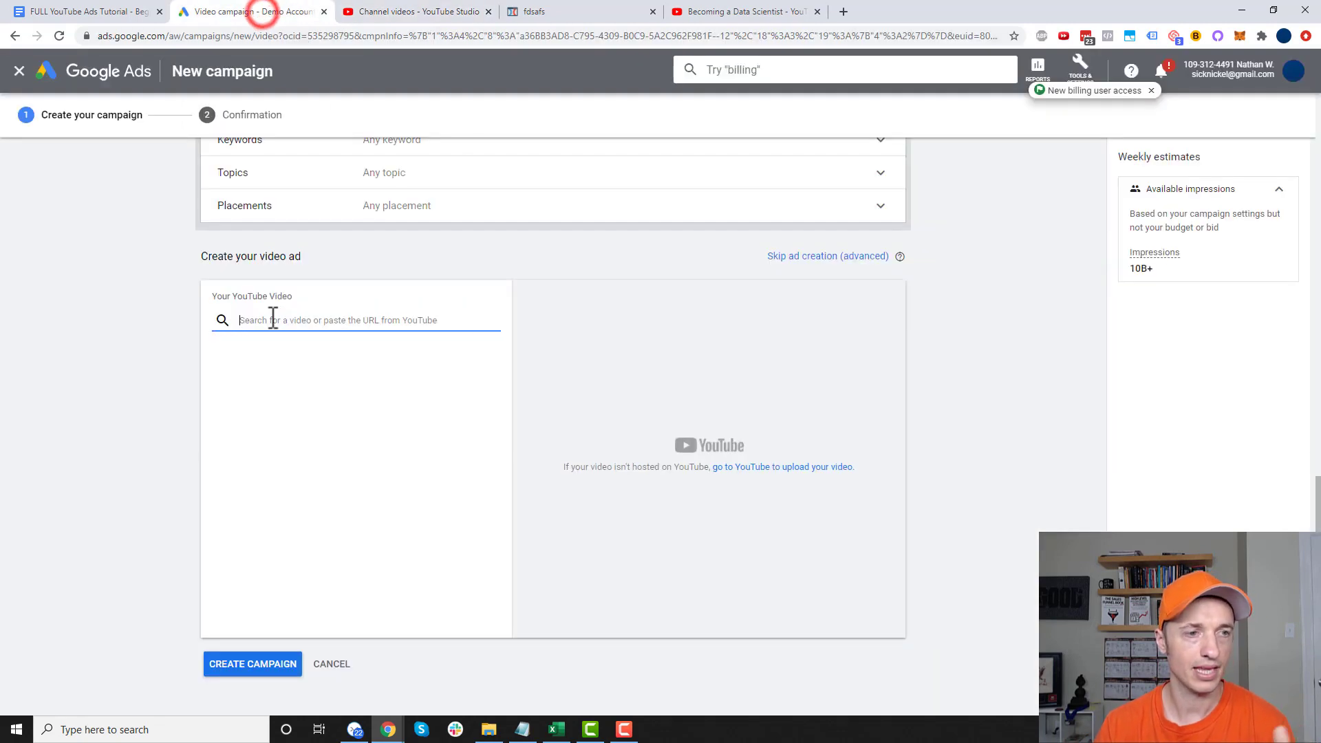
key("ctrl+v")
left_click(462, 350)
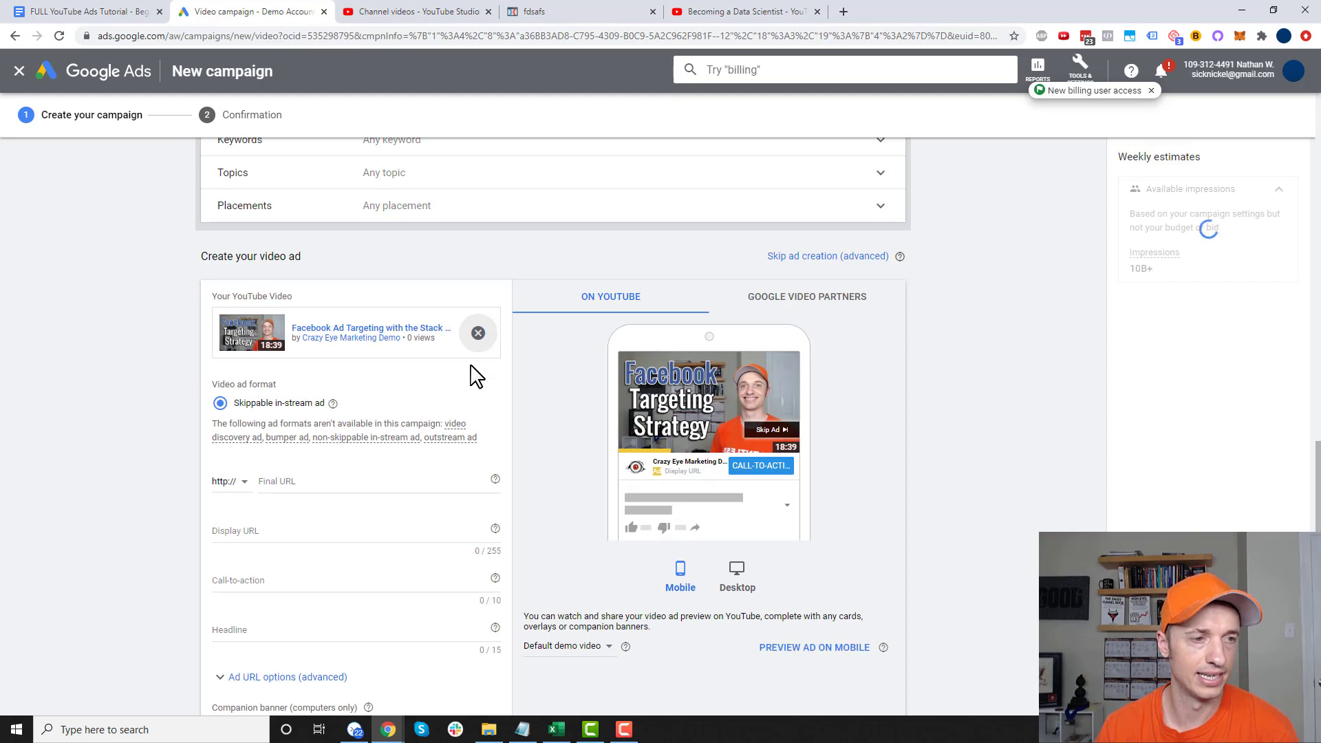
Step: Examine the video ad format section, reading the help for Skippable in-stream ad and the list of unavailable formats
scroll(248, 403, "down", 1)
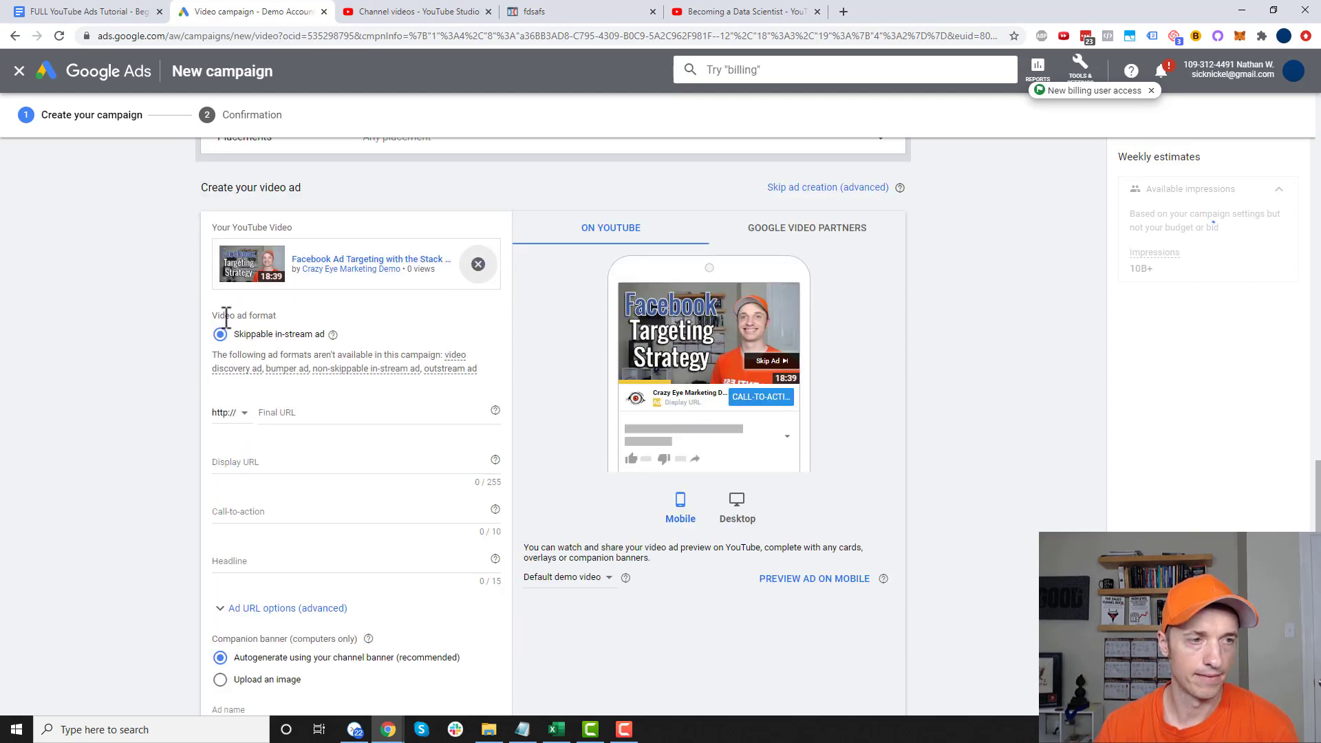
left_click_drag(212, 315, 276, 317)
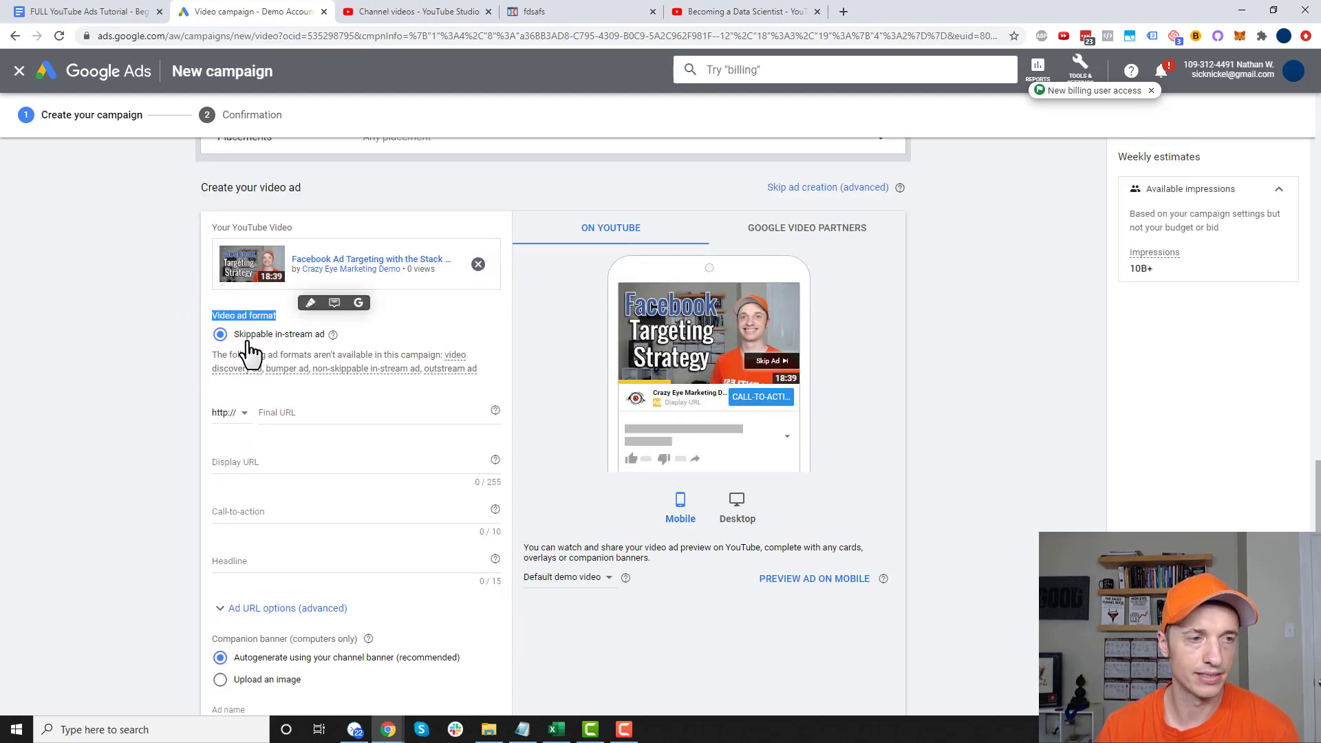
mouse_move(333, 336)
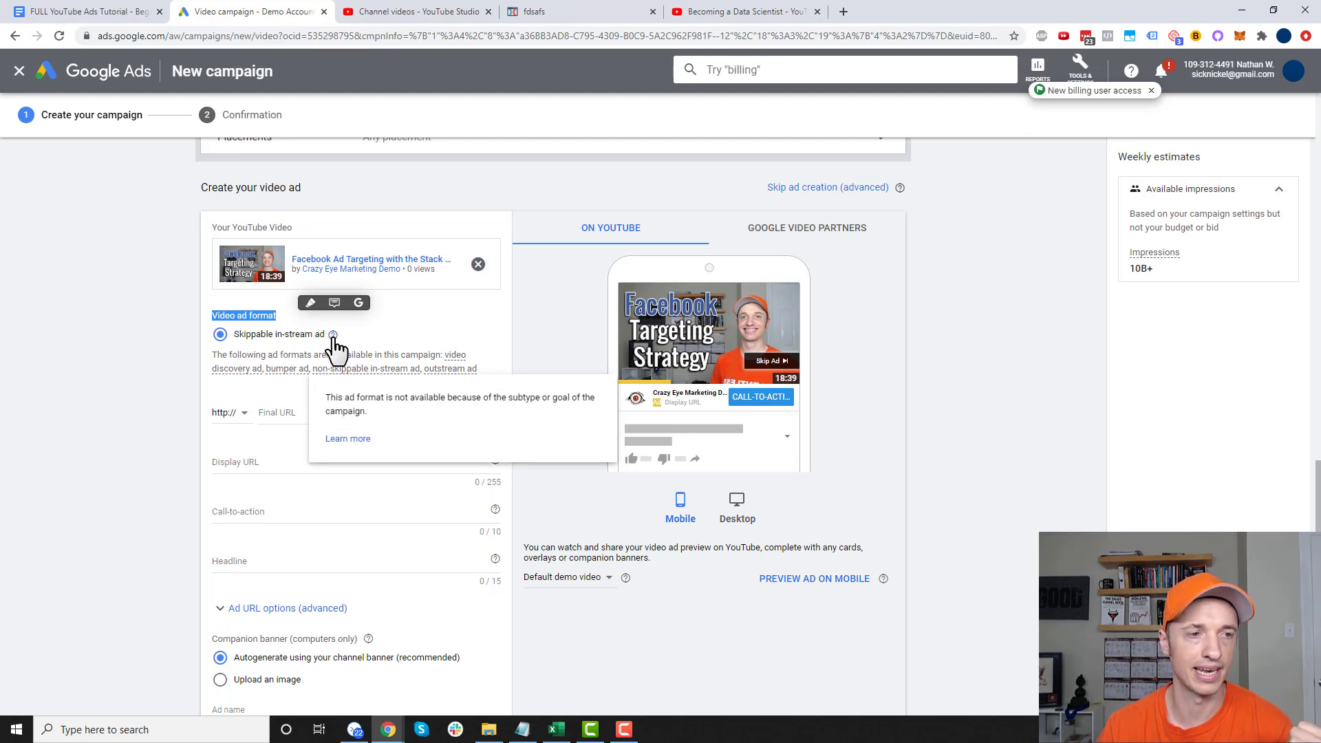
left_click(333, 335)
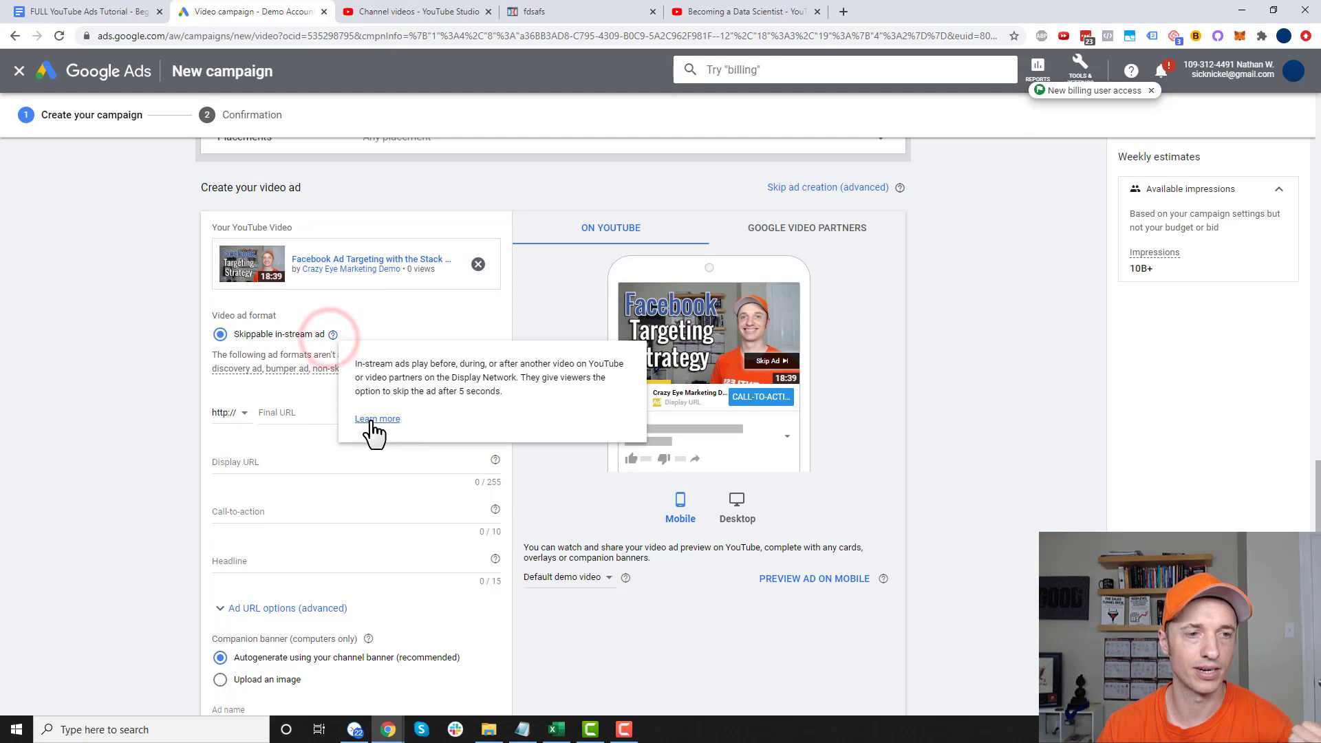
left_click(334, 333)
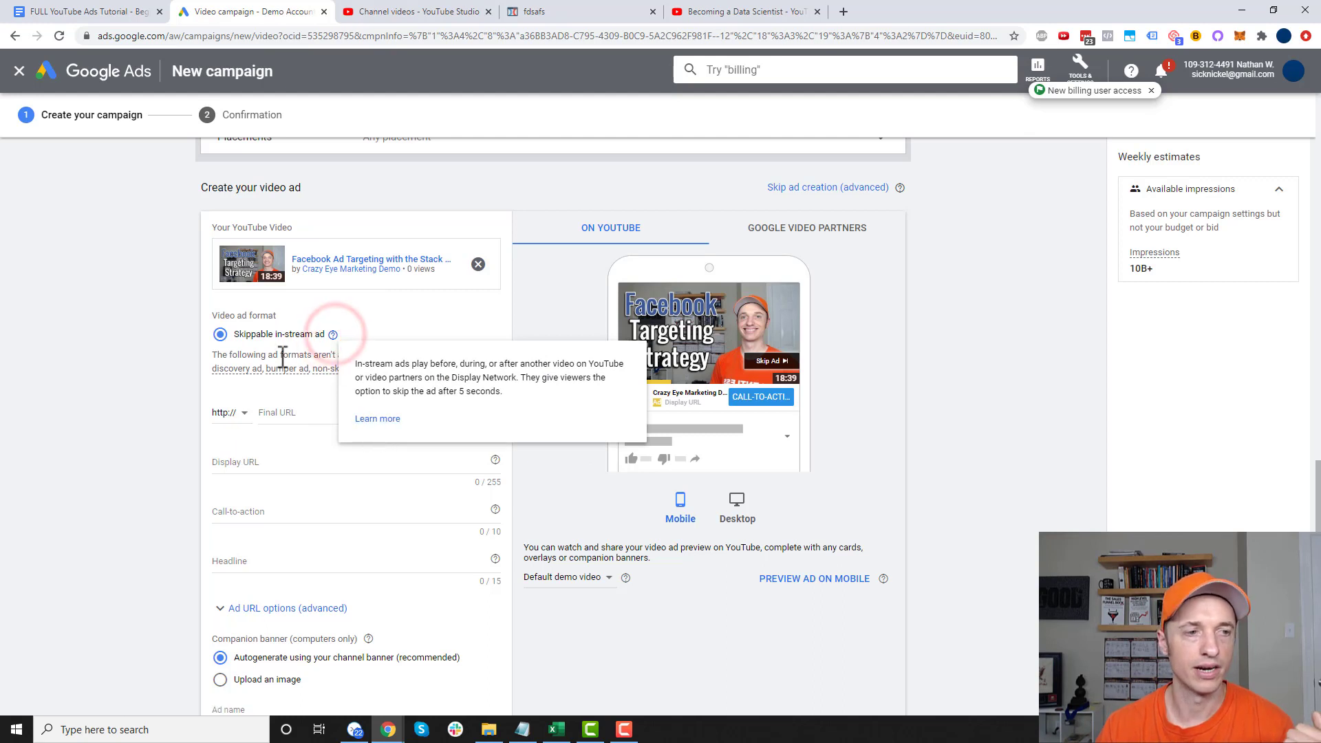
left_click(280, 356)
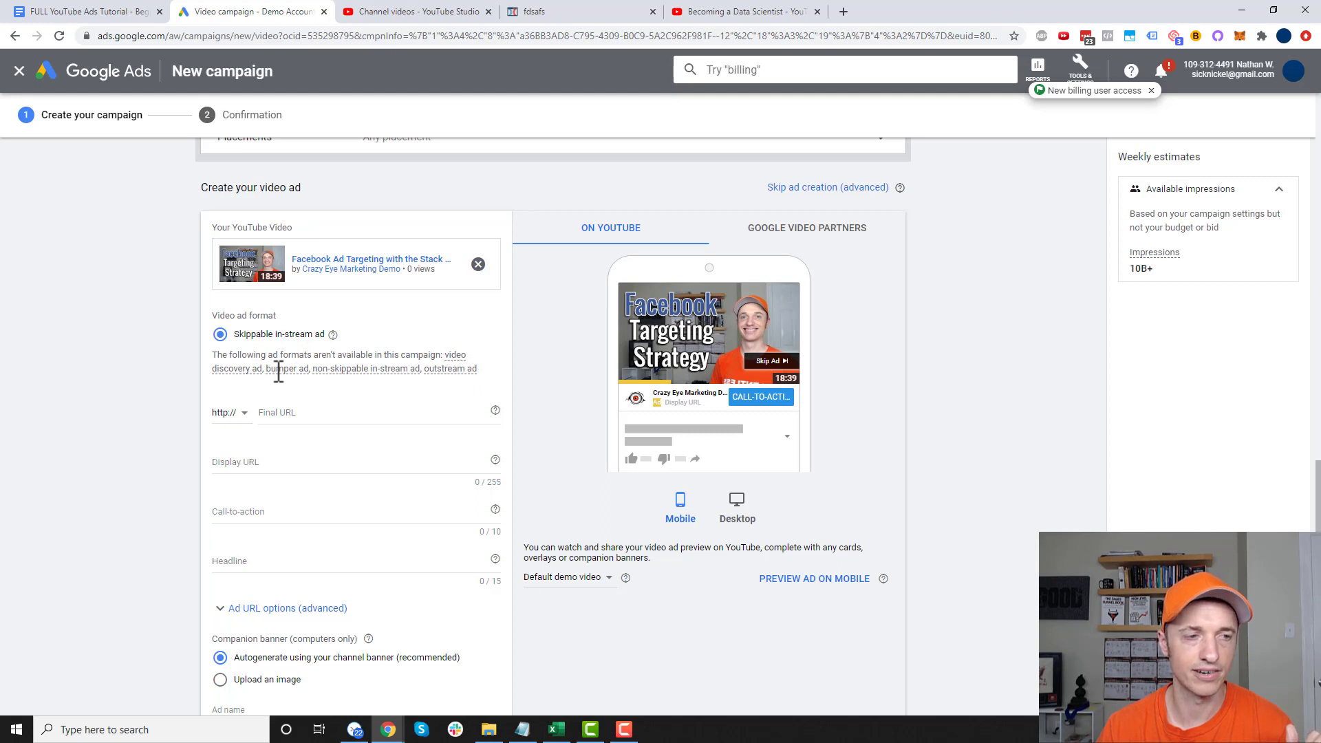
mouse_move(413, 371)
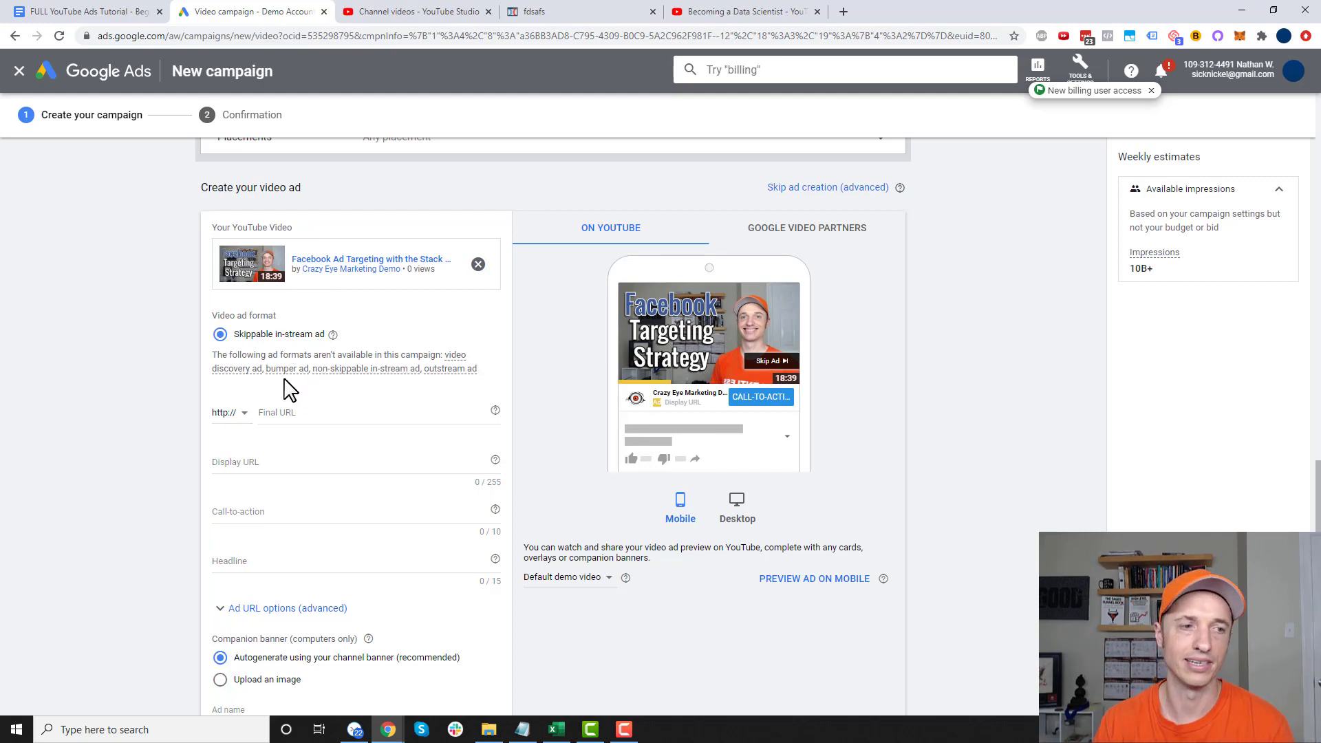
scroll(259, 413, "down", 1)
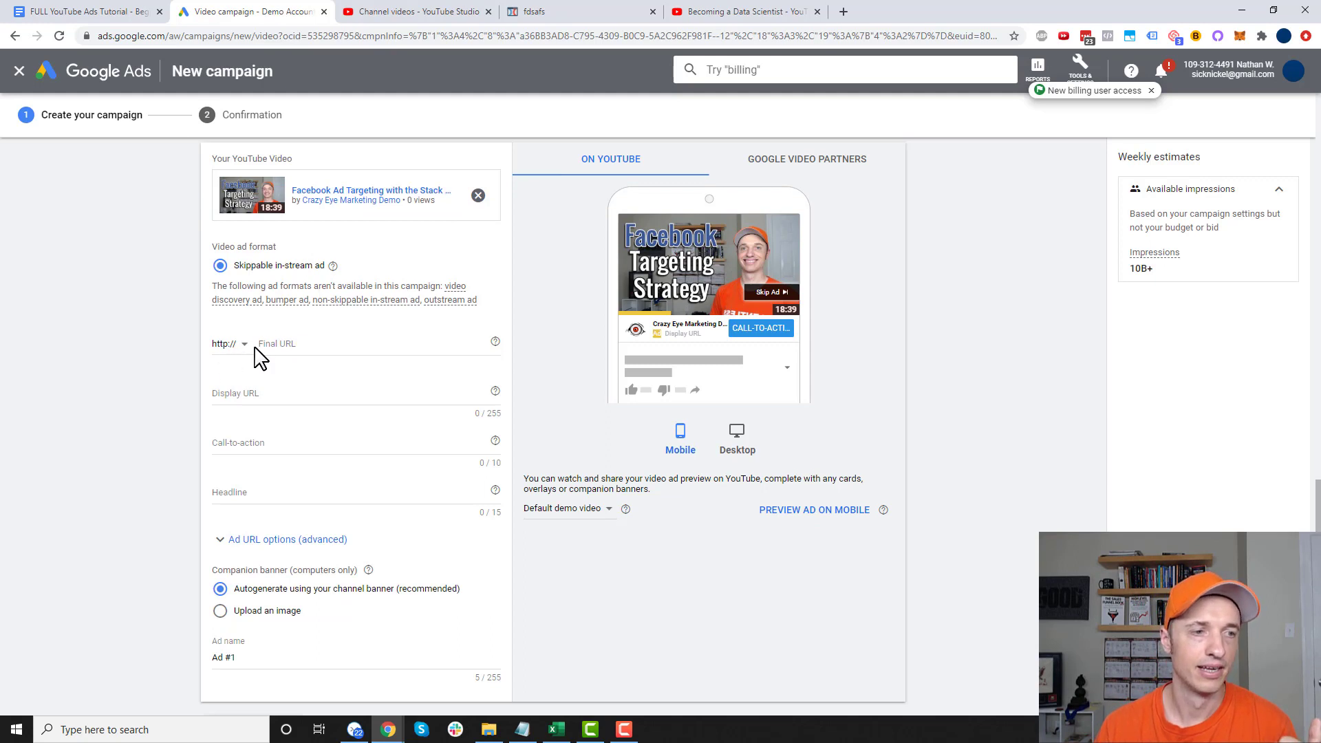
left_click(231, 342)
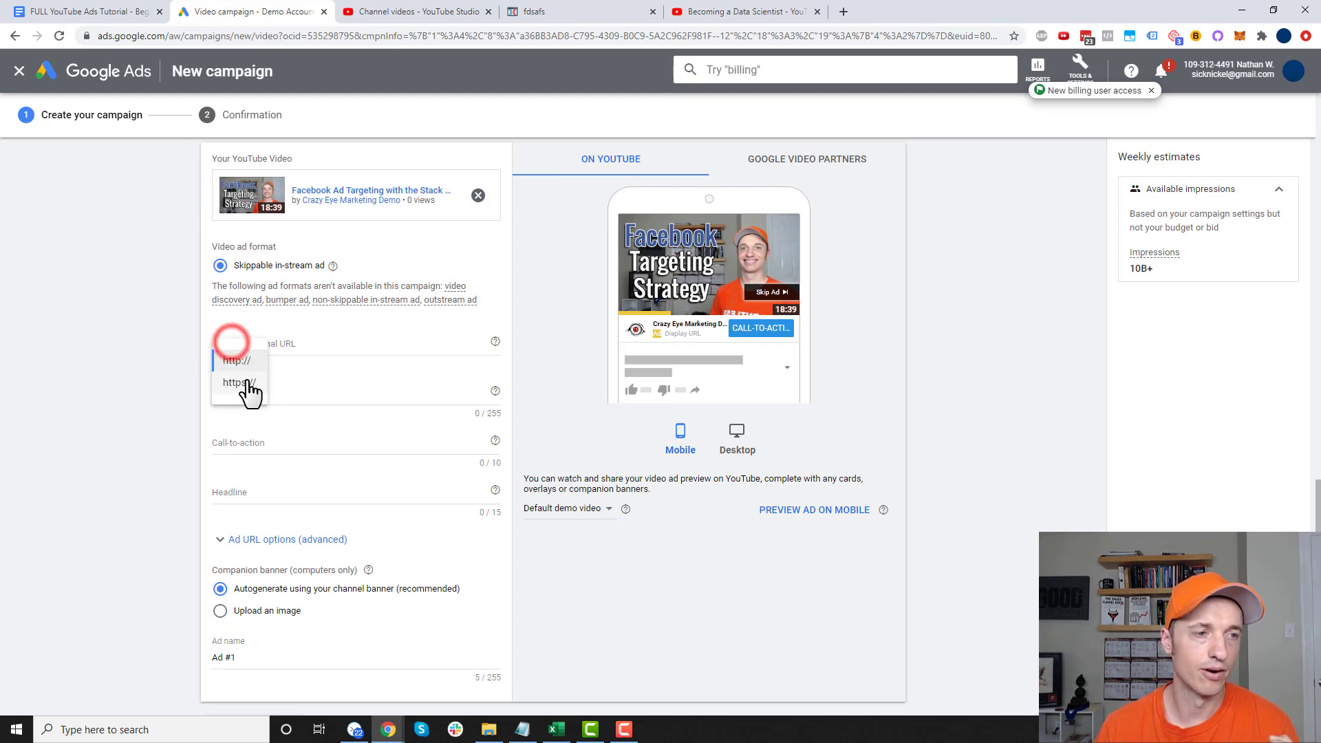
left_click(245, 382)
left_click(326, 338)
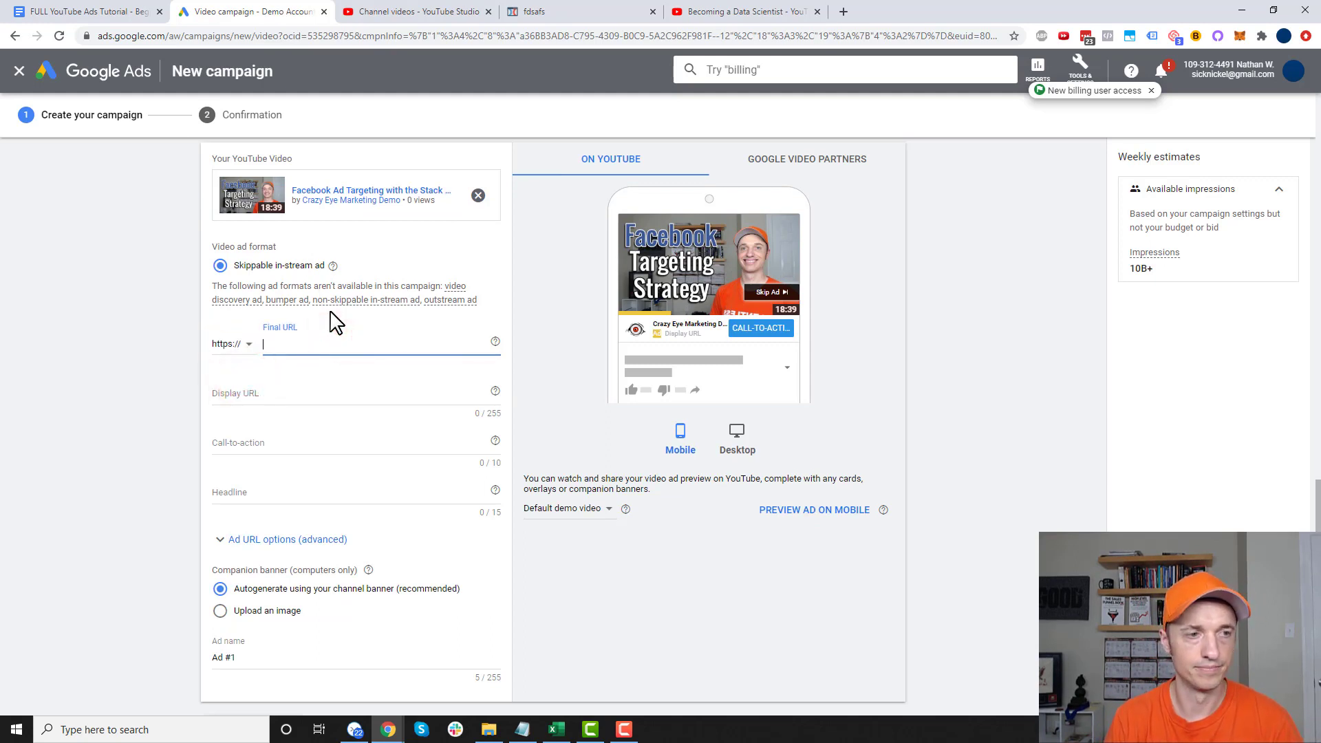
key("ctrl+v")
left_click(120, 348)
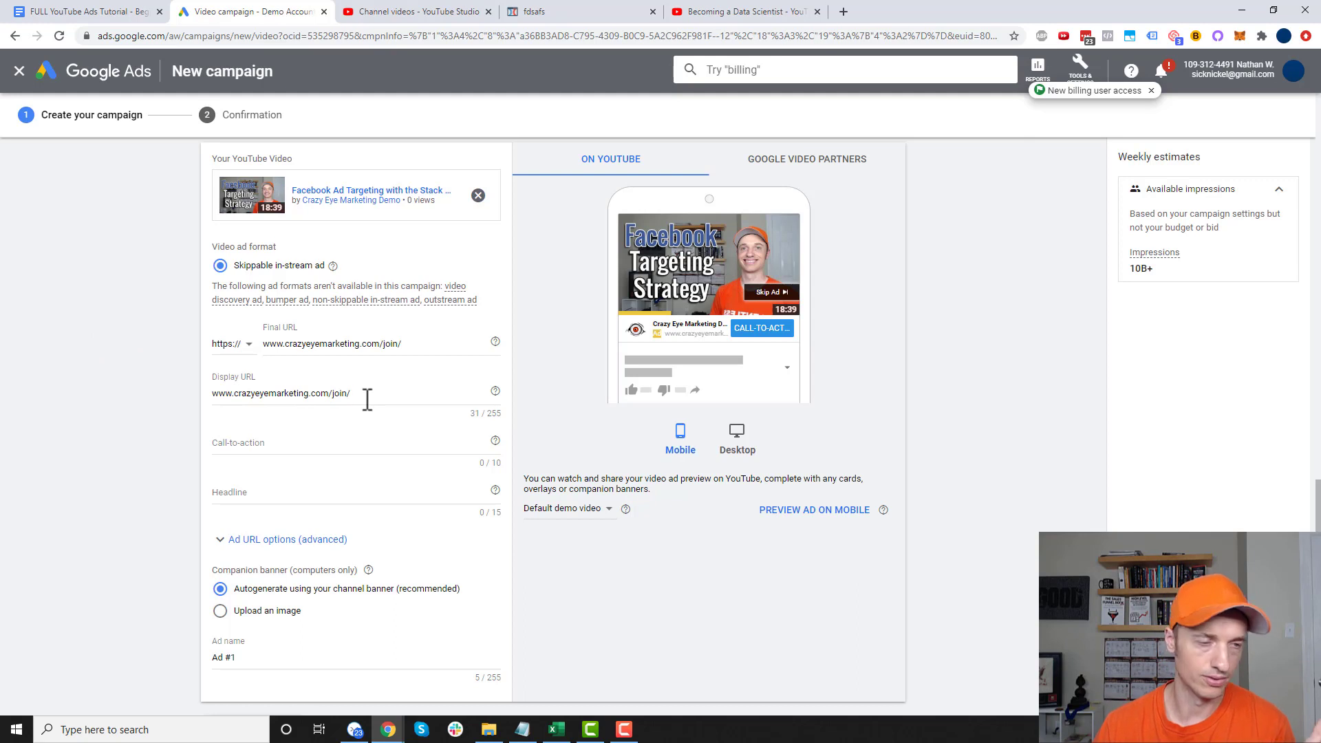
Step: Compare the call-to-action's appearance in the mobile and desktop previews of the YouTube ad
left_click(318, 446)
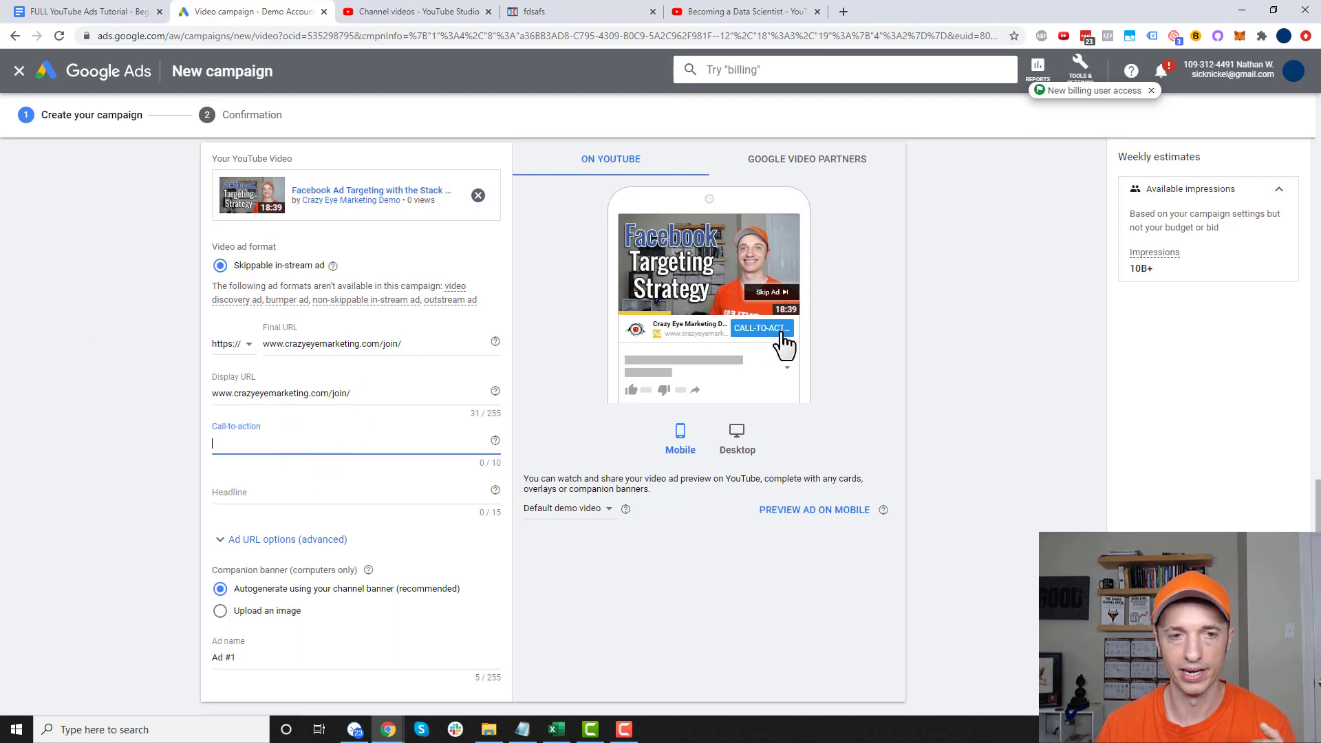
left_click(737, 434)
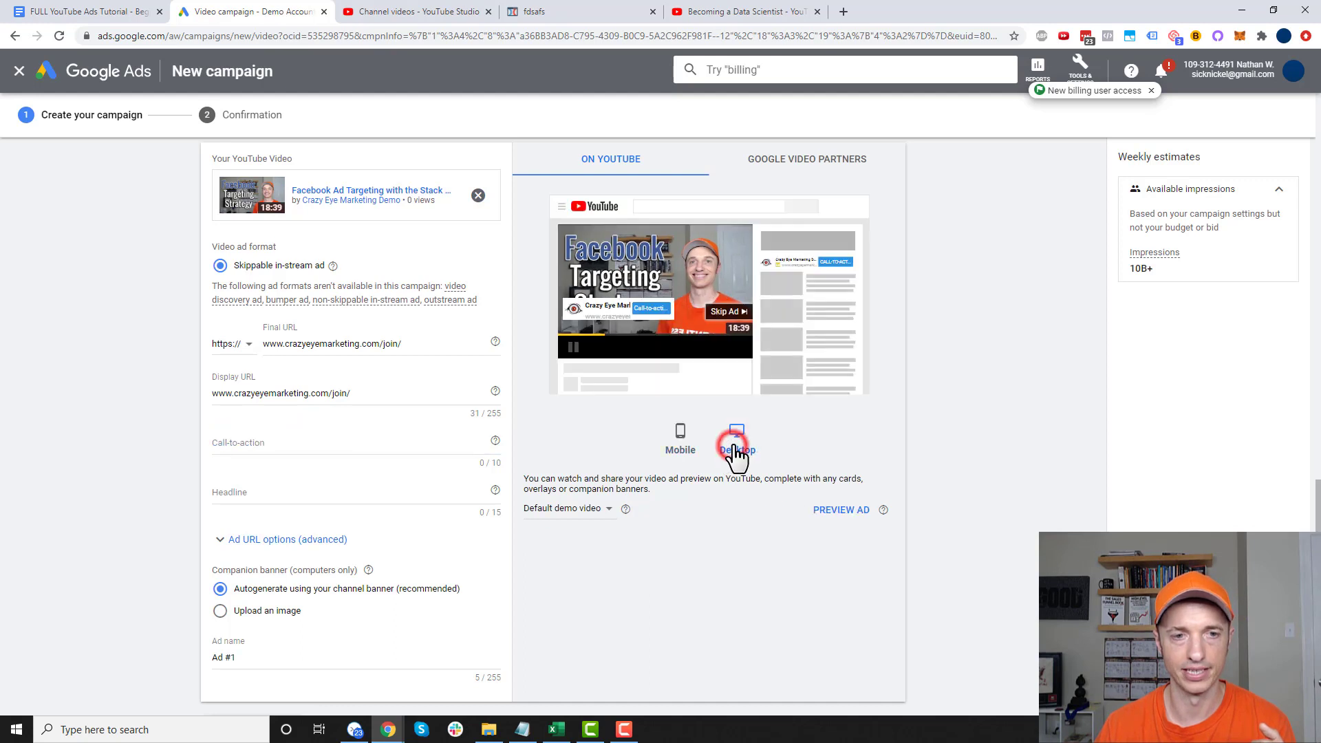
left_click(681, 434)
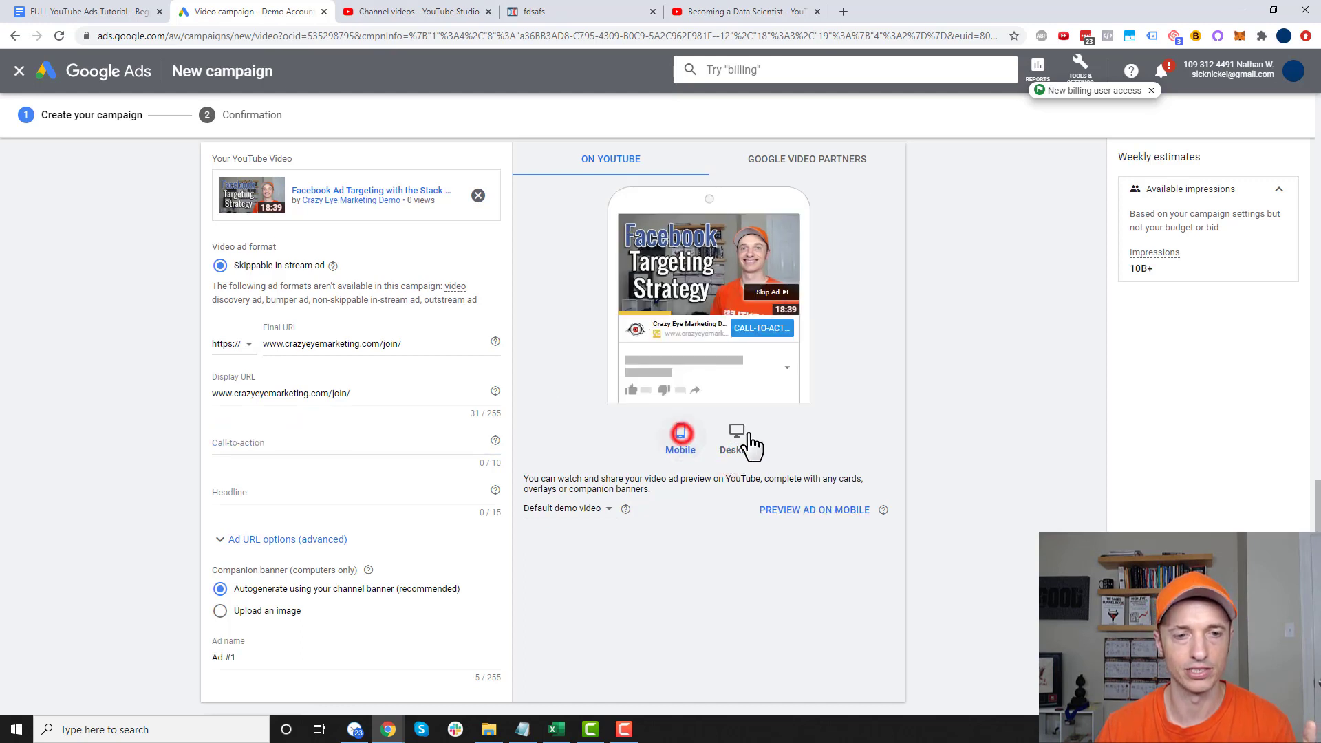
left_click(737, 434)
left_click(681, 435)
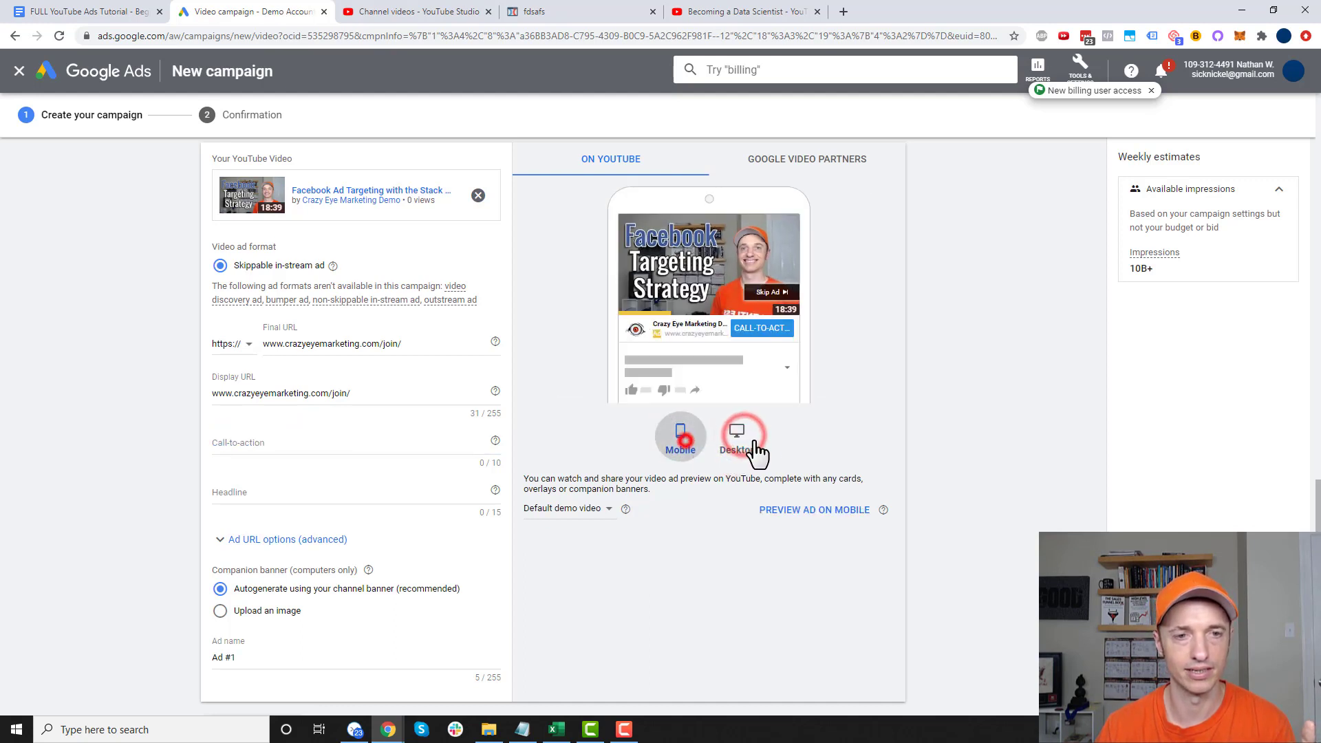
Step: Set the ad's call-to-action text to CLICK HERE
left_click(317, 447)
type("C")
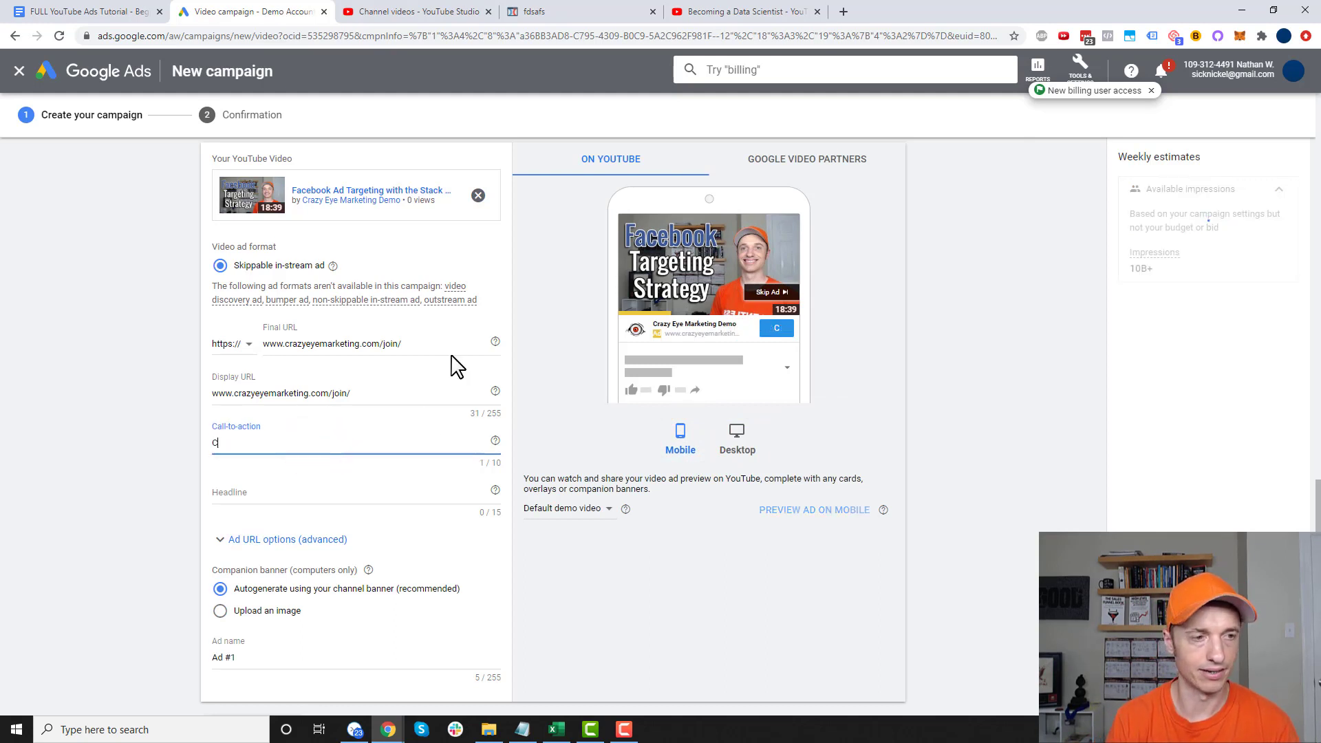
type("LICK HERE")
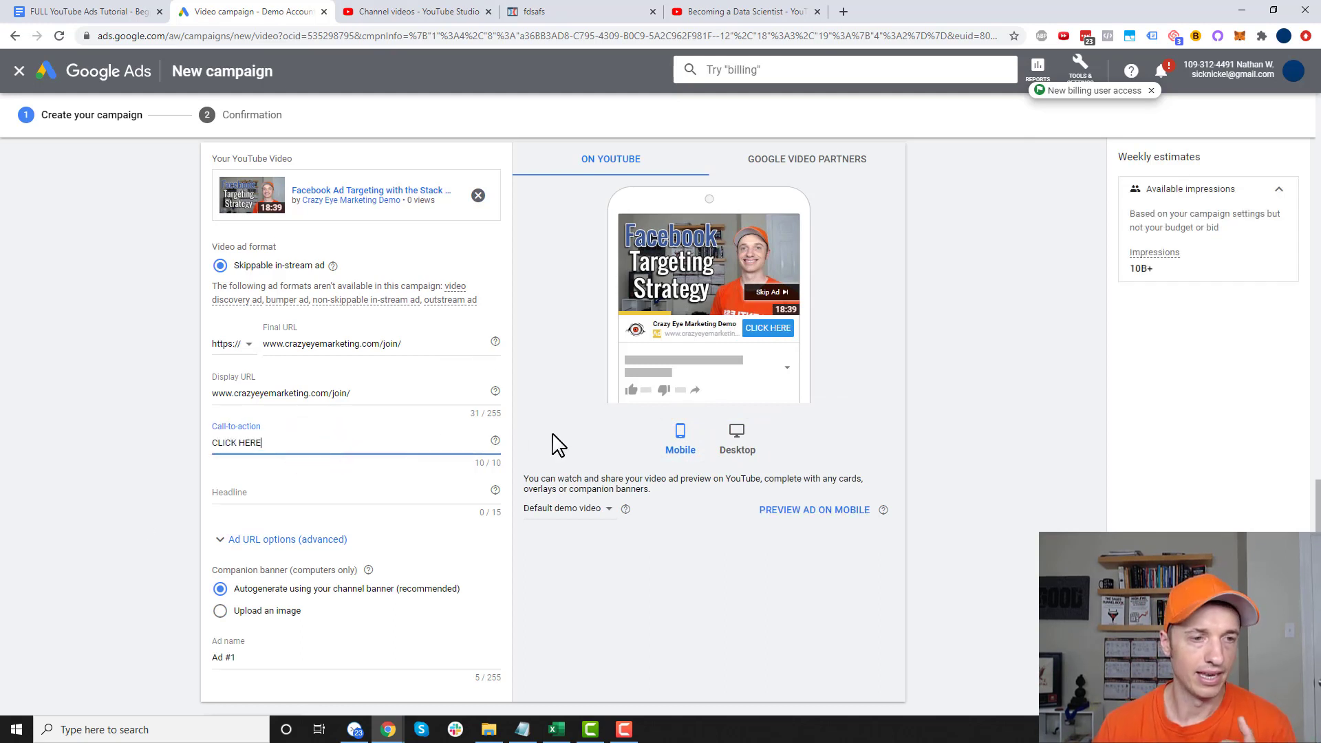
left_click(481, 462)
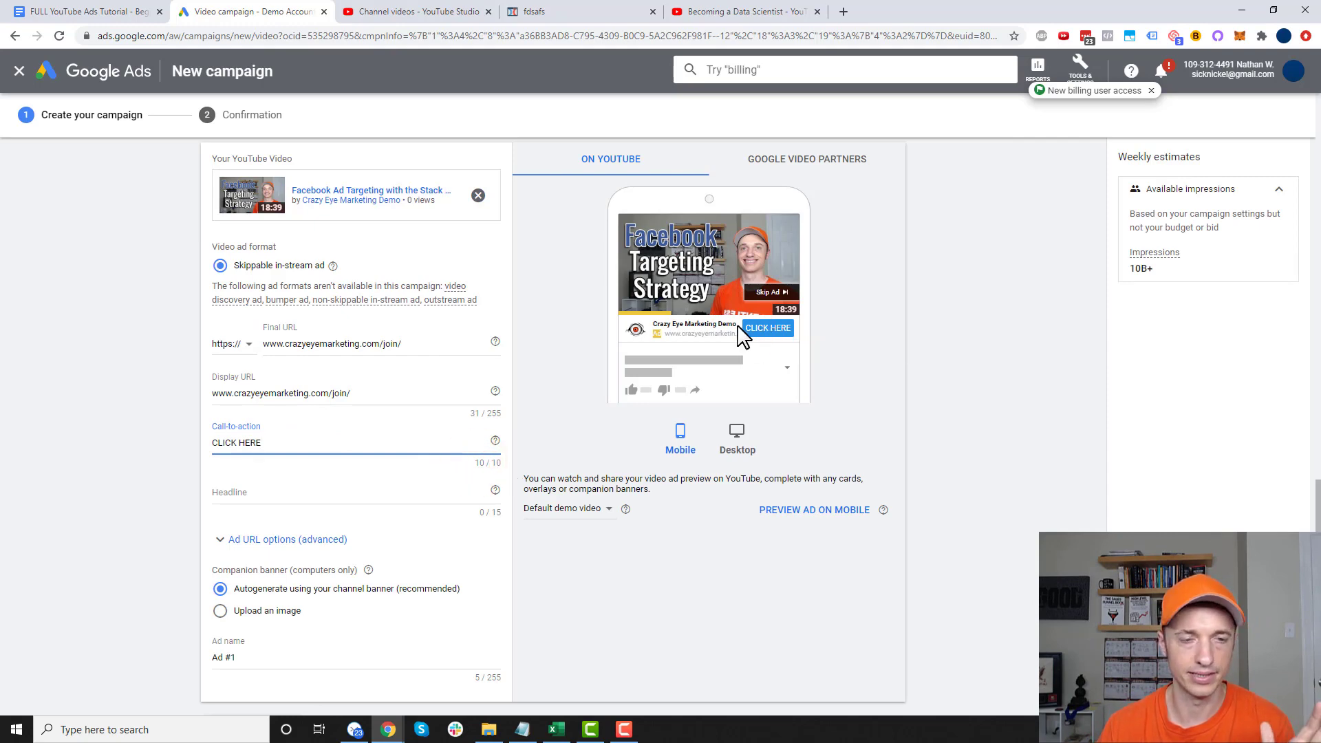
Step: Set the ad's headline to Get More Sales, without exclamation marks
scroll(743, 351, "down", 1)
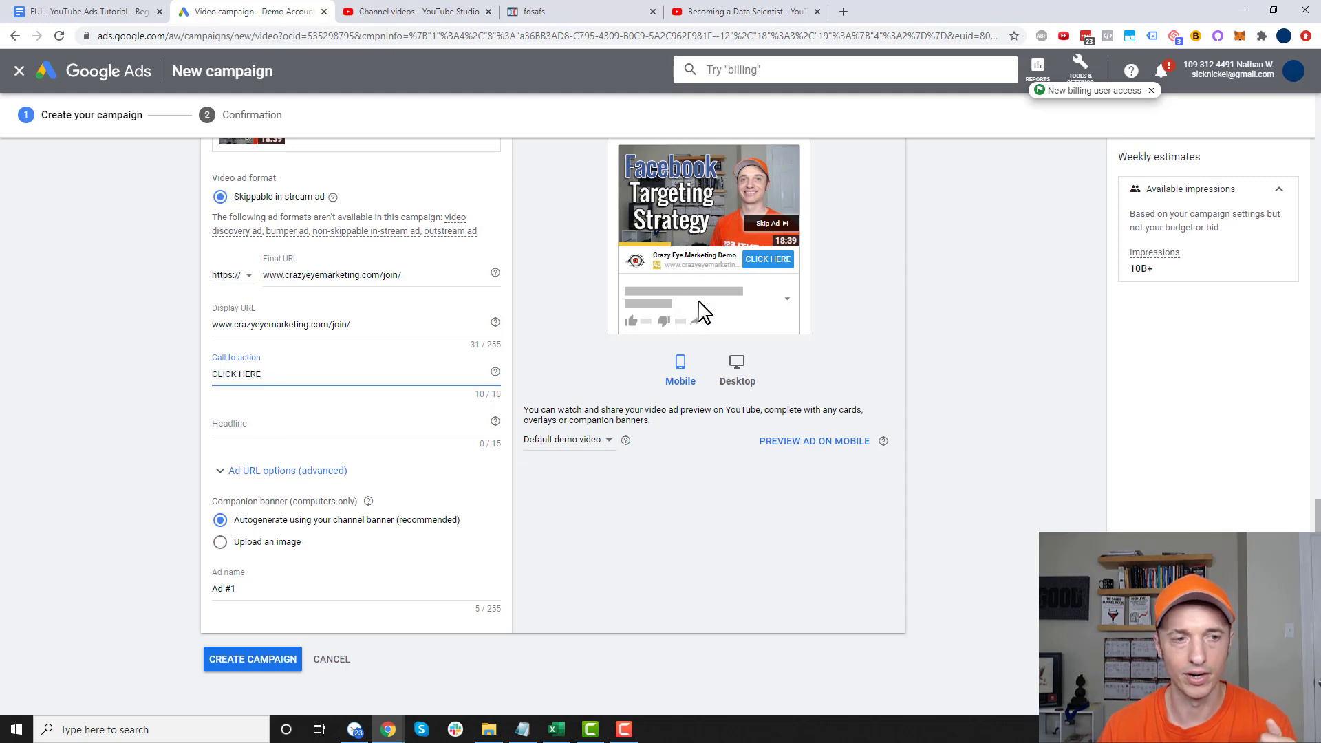
triple_click(476, 444)
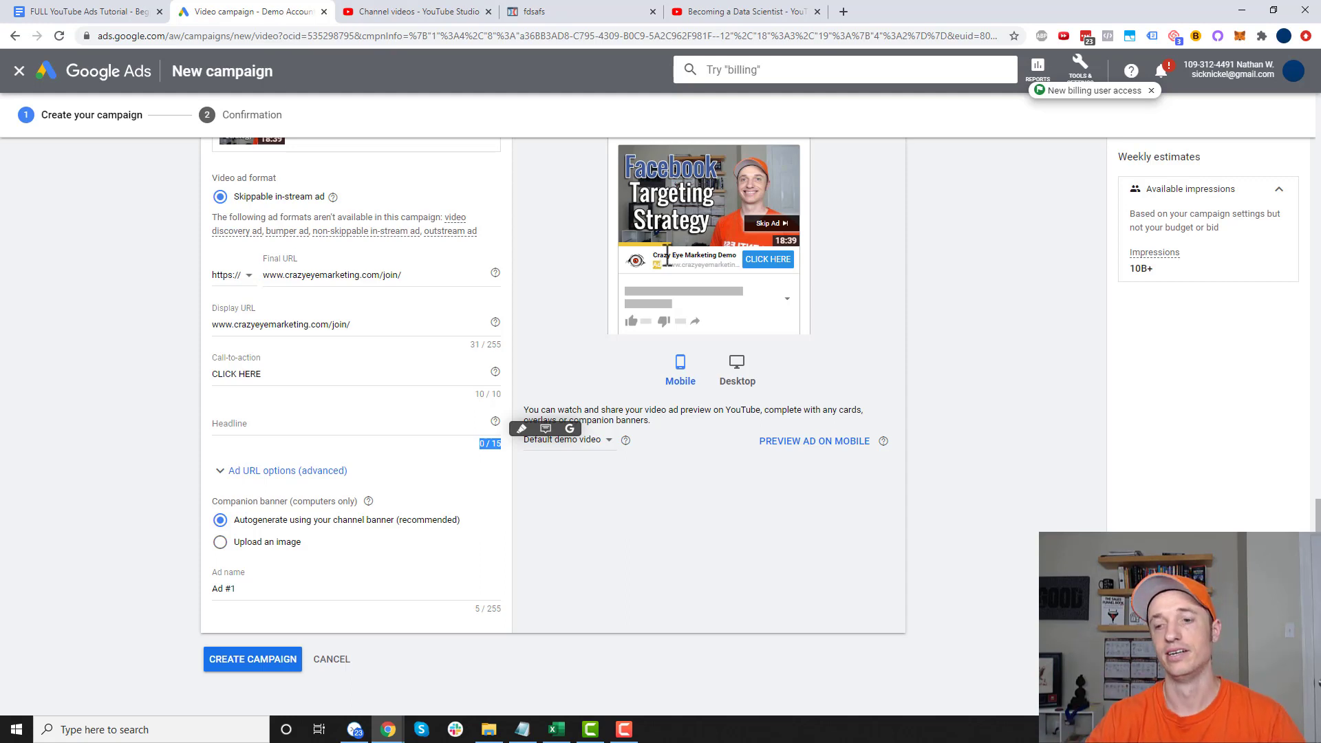
left_click(292, 423)
type("Get More Sales")
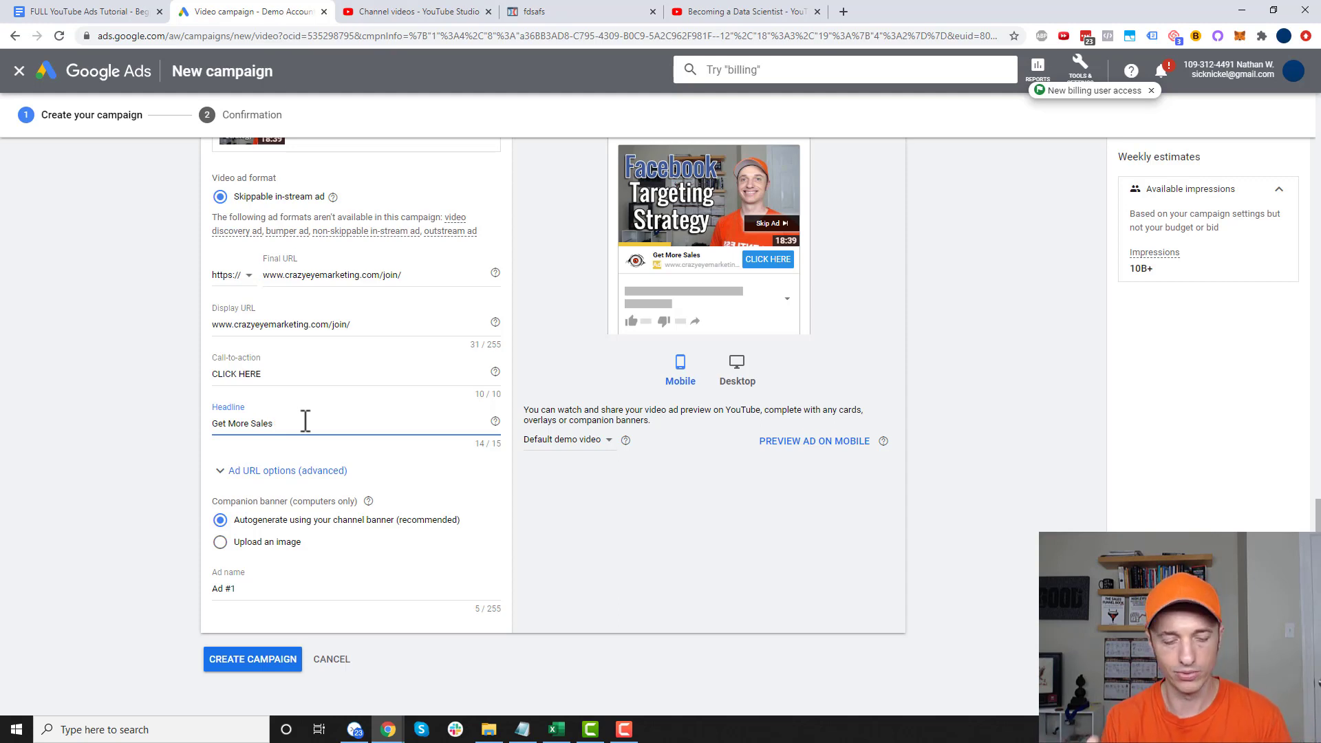
type("!!!")
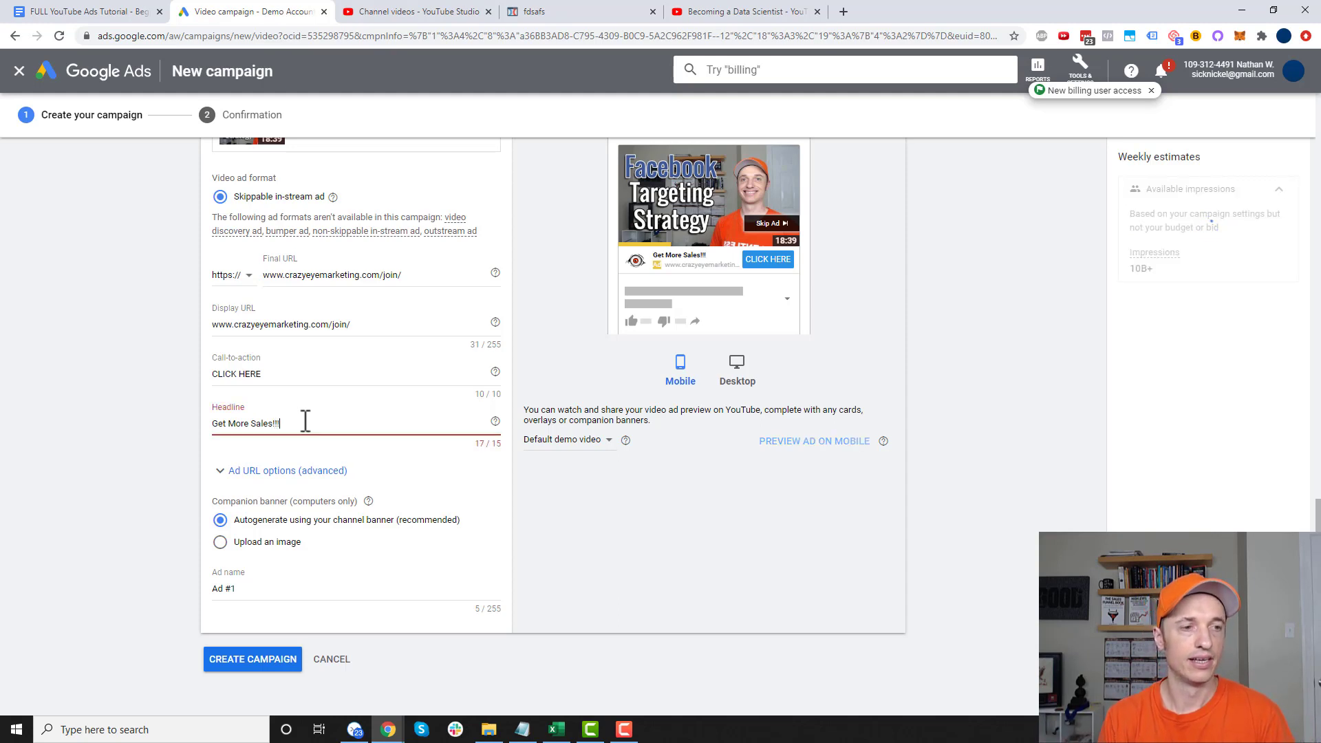
key("BackSpace")
key("BackSpace")
key("BackSpace")
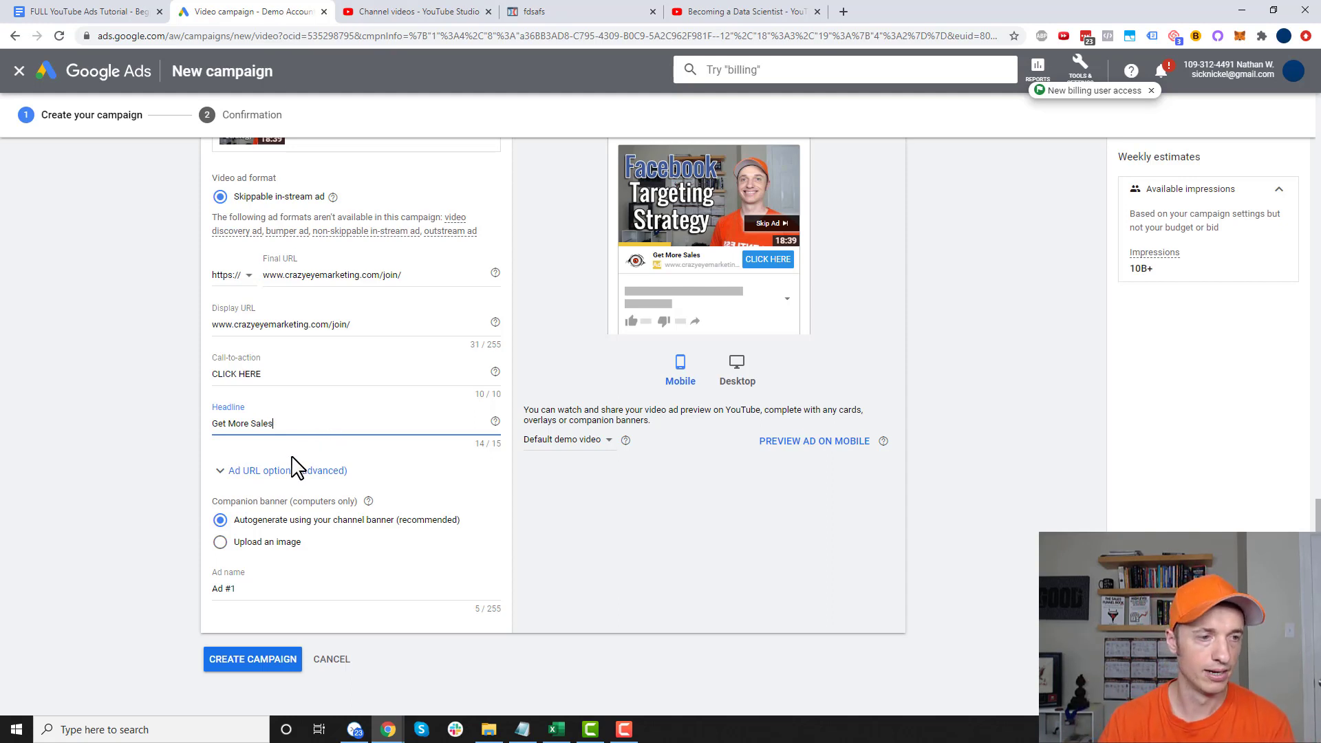
Step: Review the Companion banner (computers only) setting and show the desktop preview of the YouTube ad
scroll(289, 461, "down", 1)
scroll(274, 481, "up", 1)
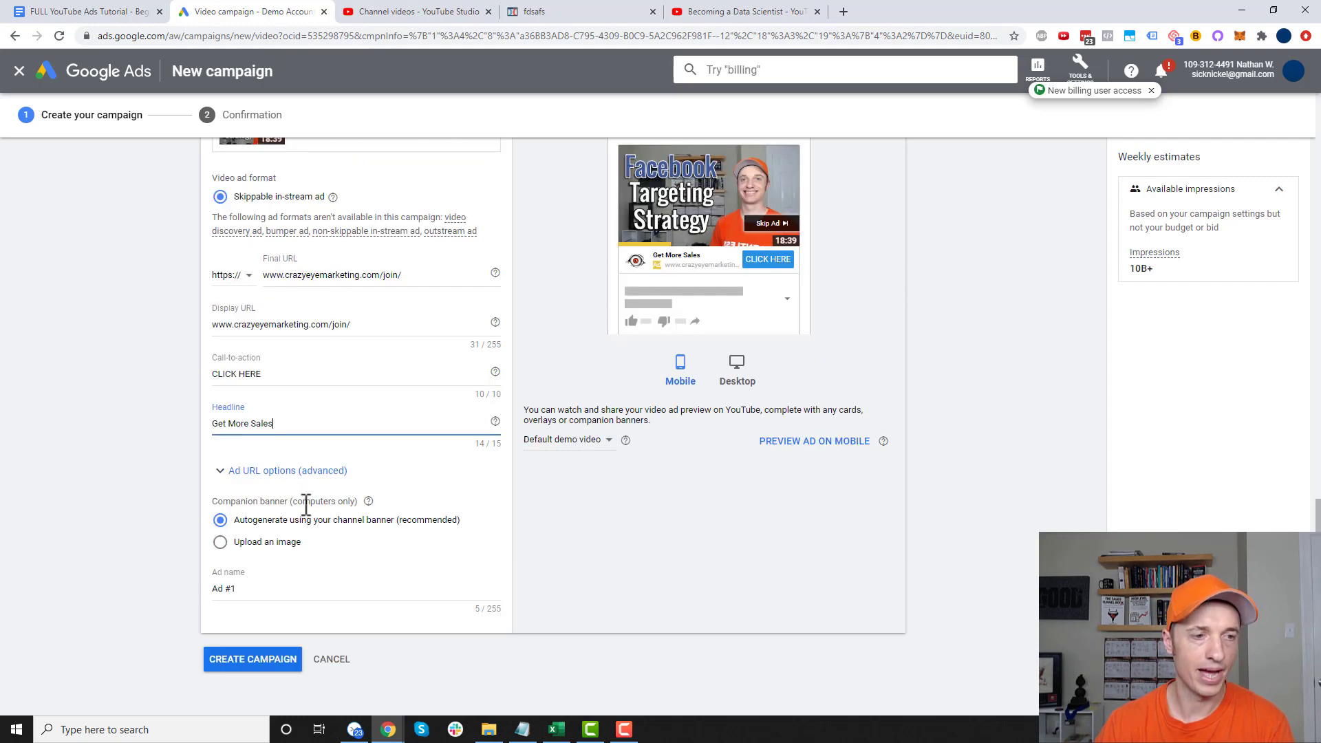
left_click_drag(308, 502, 372, 506)
scroll(372, 506, "up", 3)
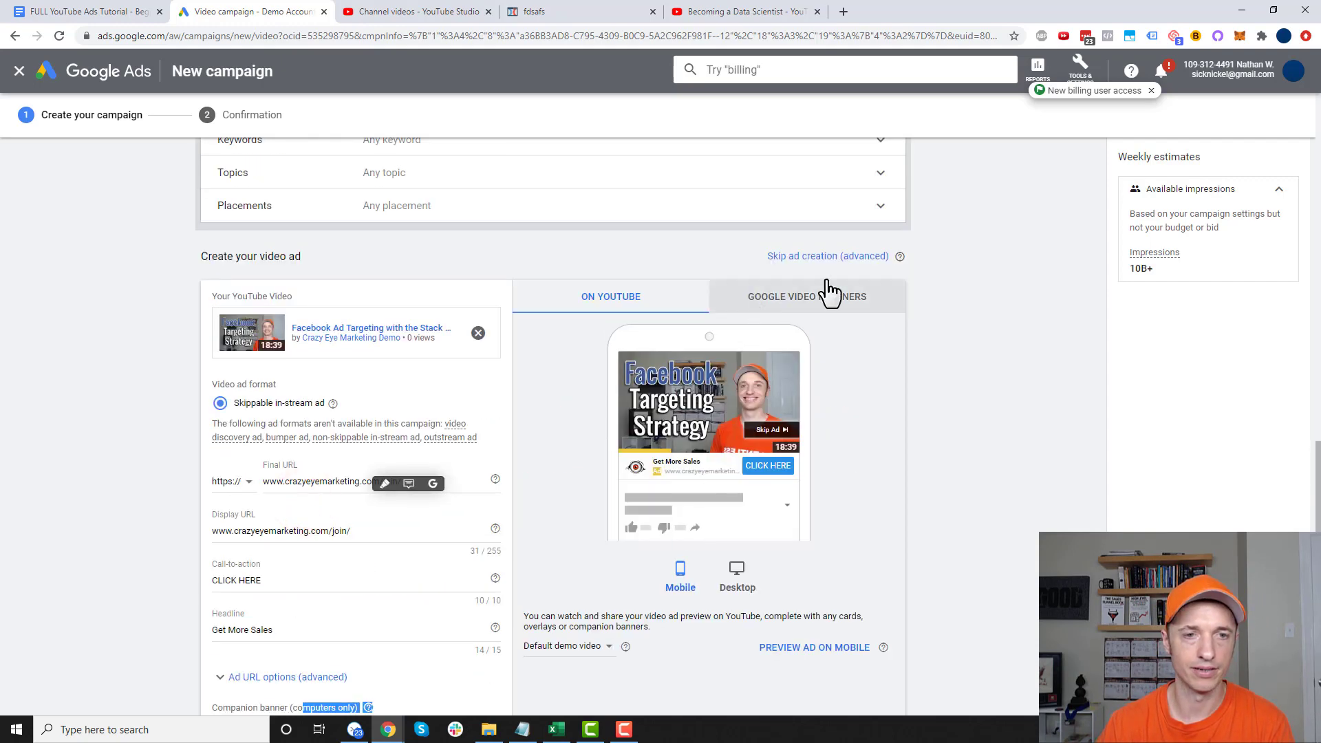
scroll(791, 426, "down", 1)
left_click(736, 500)
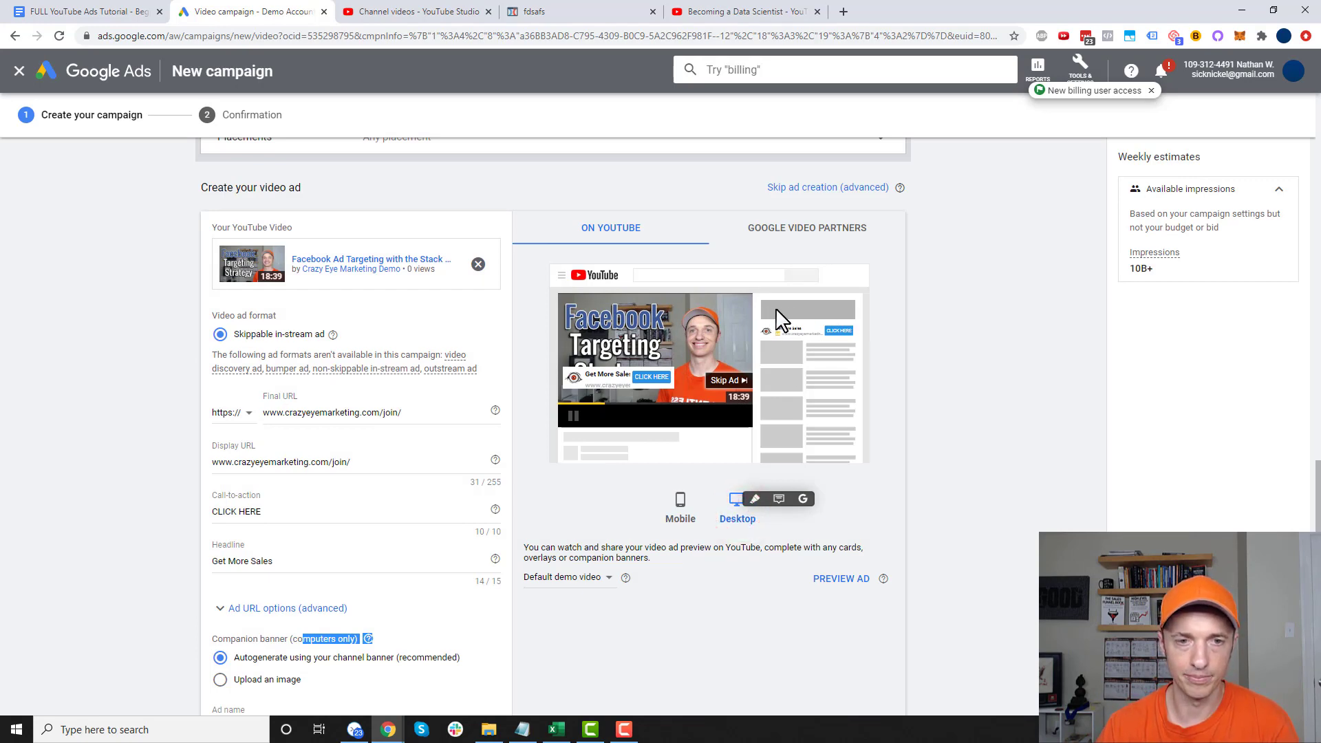
Step: Look at the companion banner's Upload an image option and return to autogenerating it from the channel banner
scroll(555, 476, "down", 2)
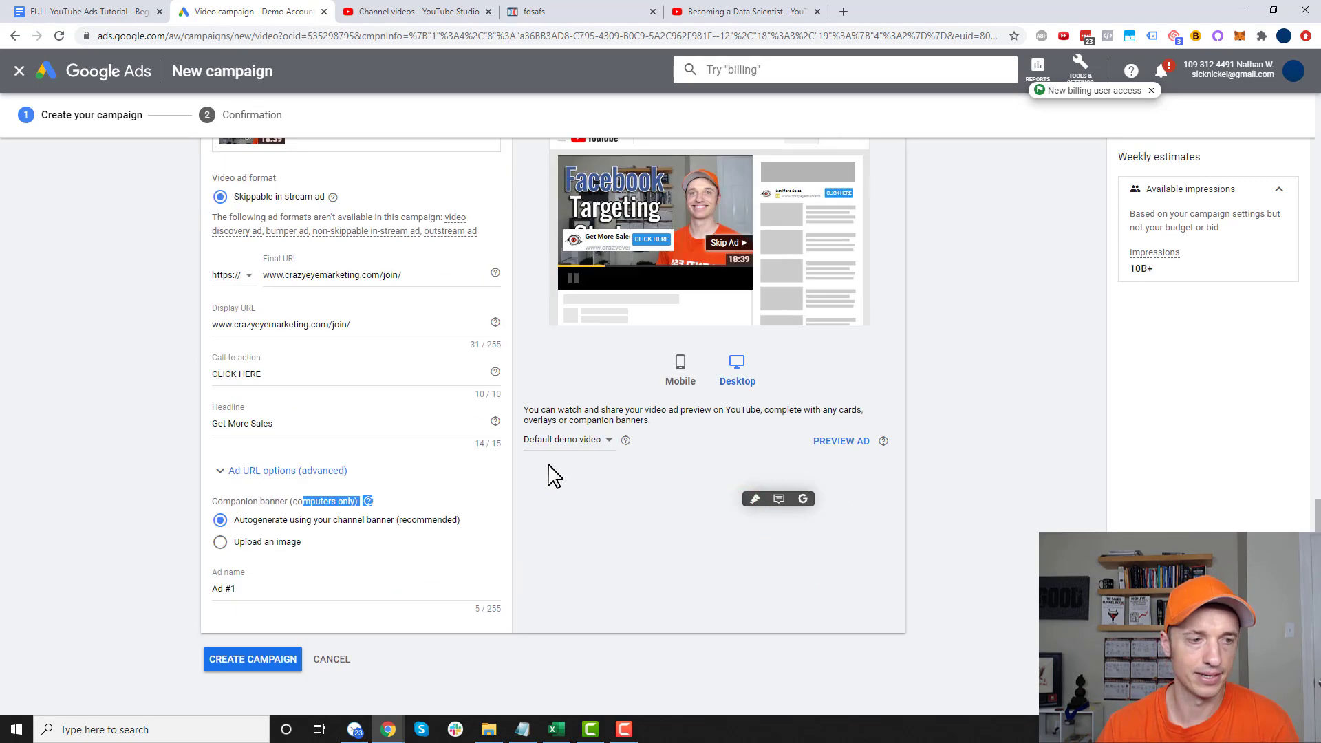
left_click(256, 547)
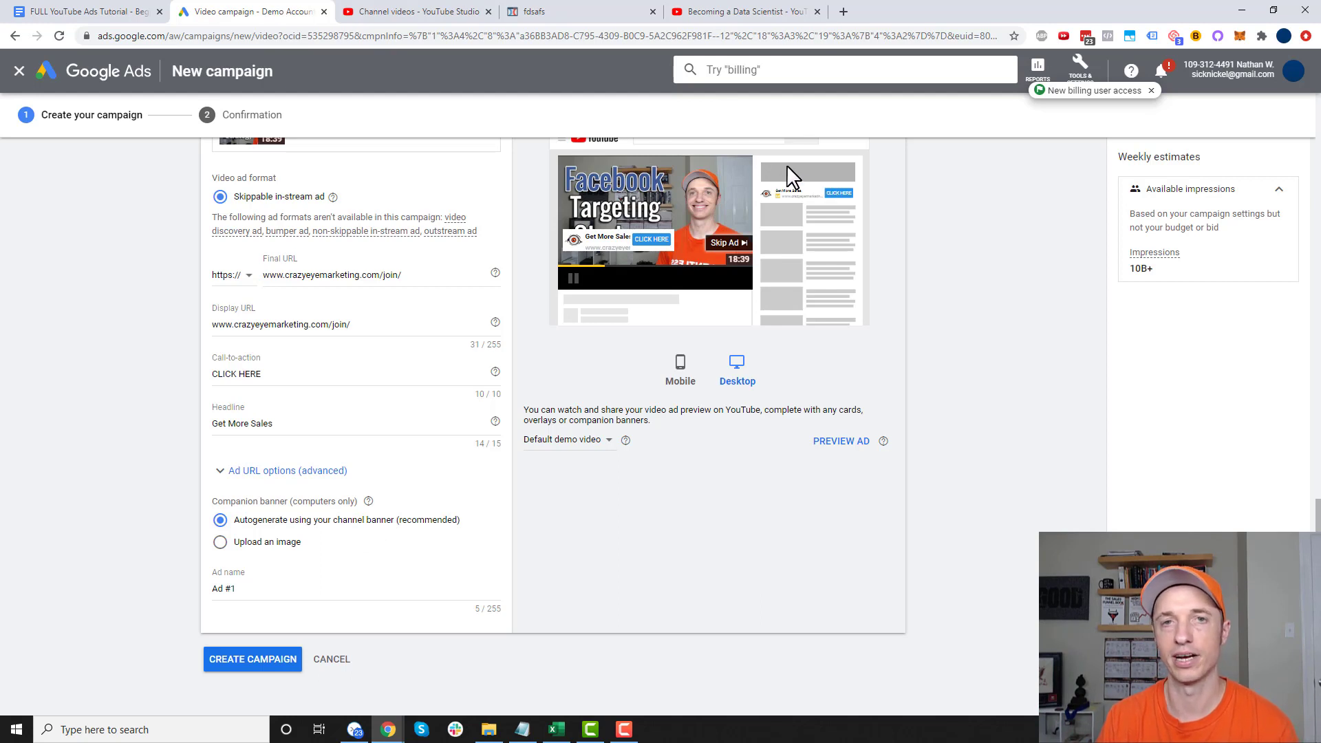
left_click(302, 543)
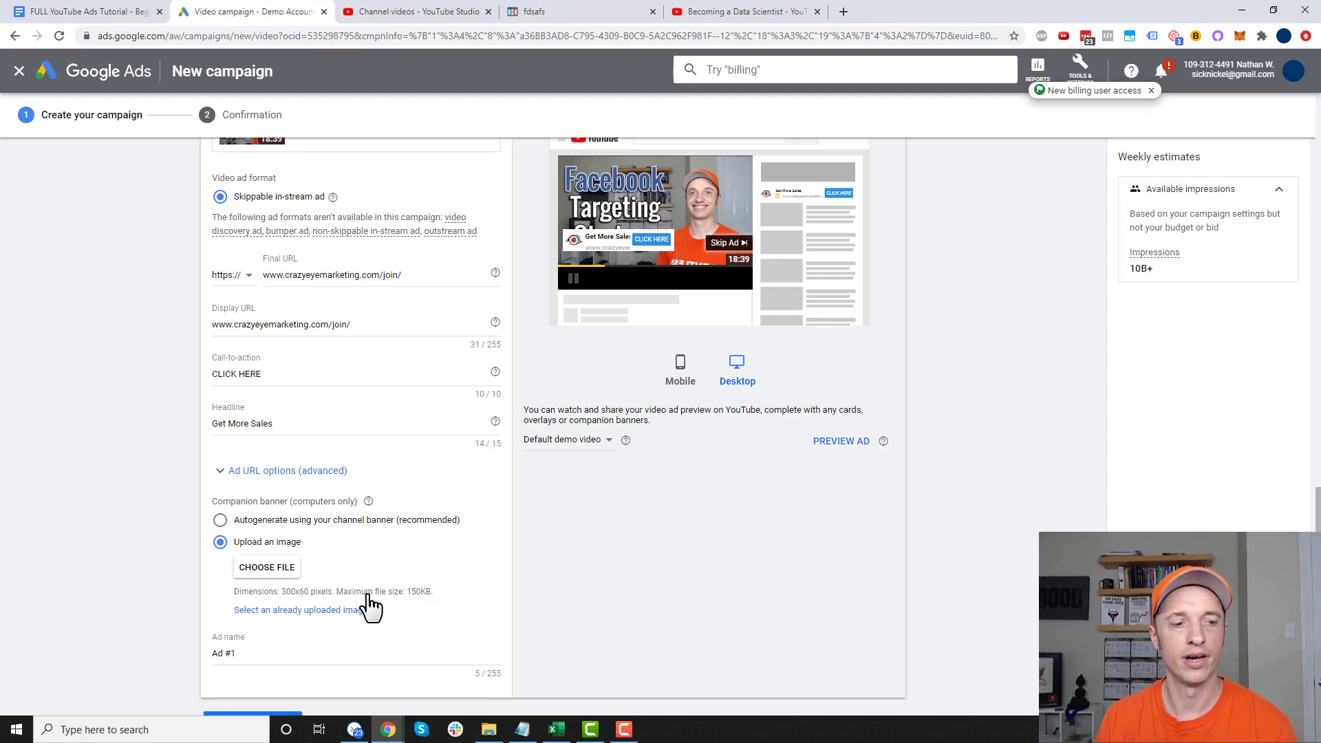
left_click(331, 519)
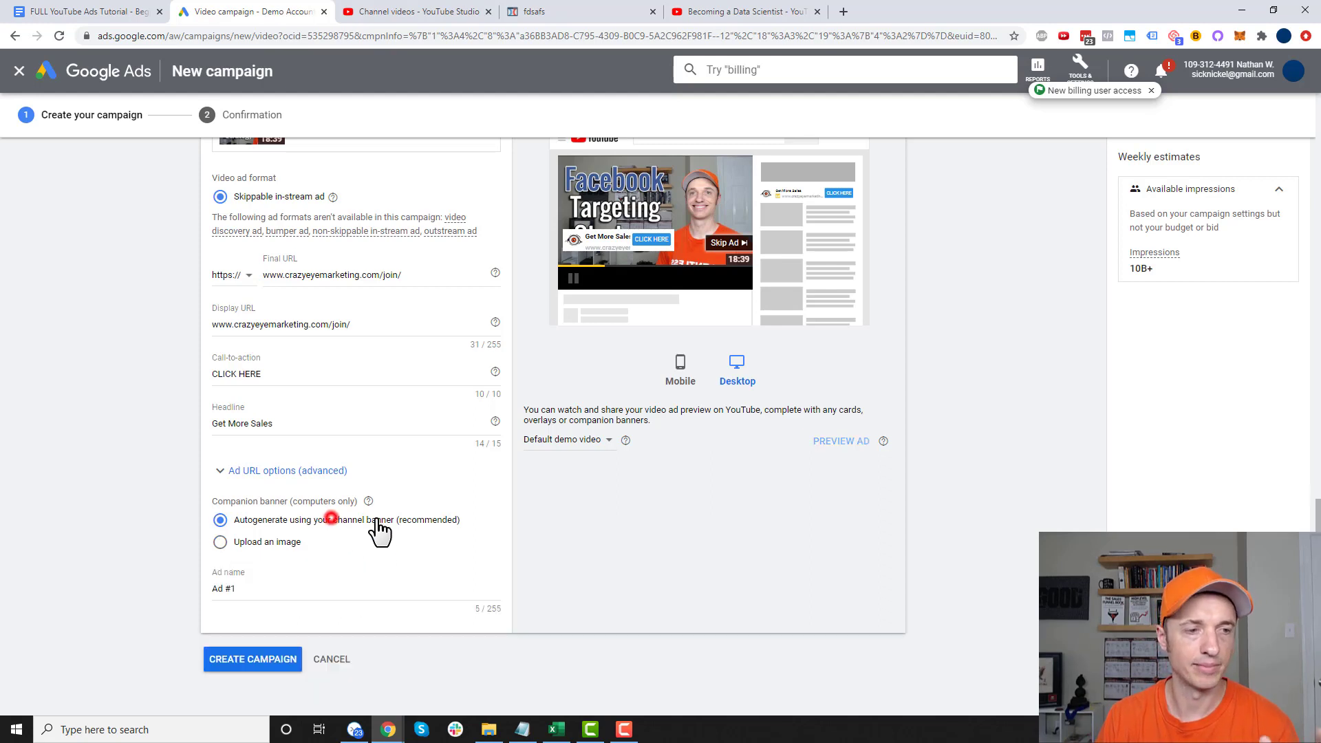
Step: Create the campaign with the ad name Ad #1, and continue to it after reviewing its ad group and ad details
triple_click(257, 590)
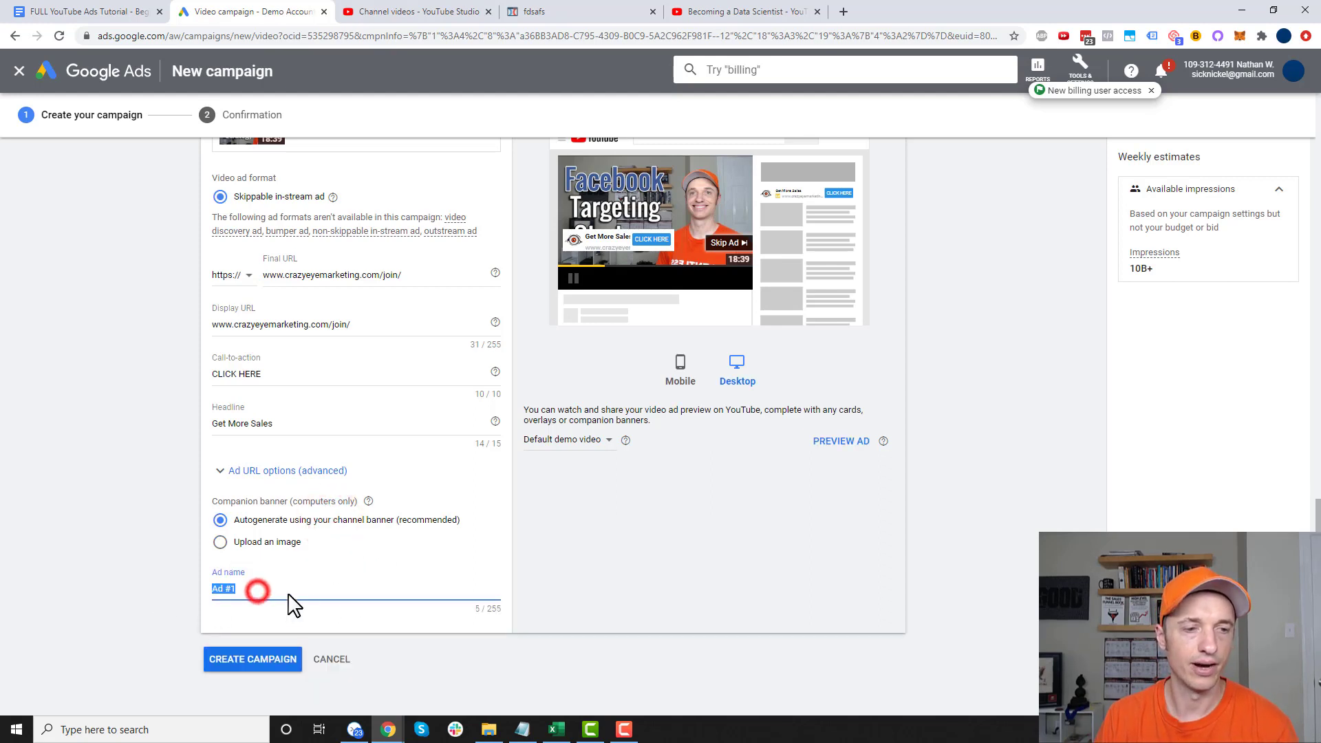
left_click(252, 659)
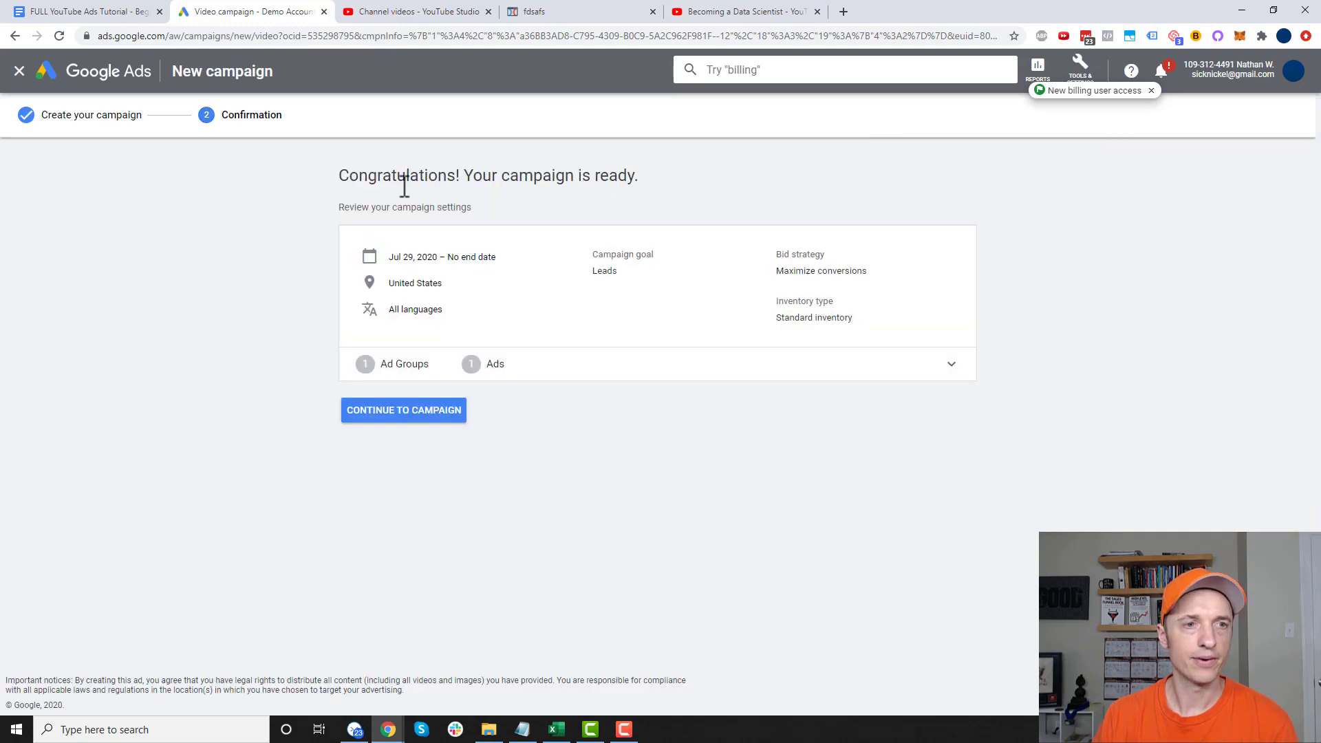
left_click_drag(371, 175, 740, 185)
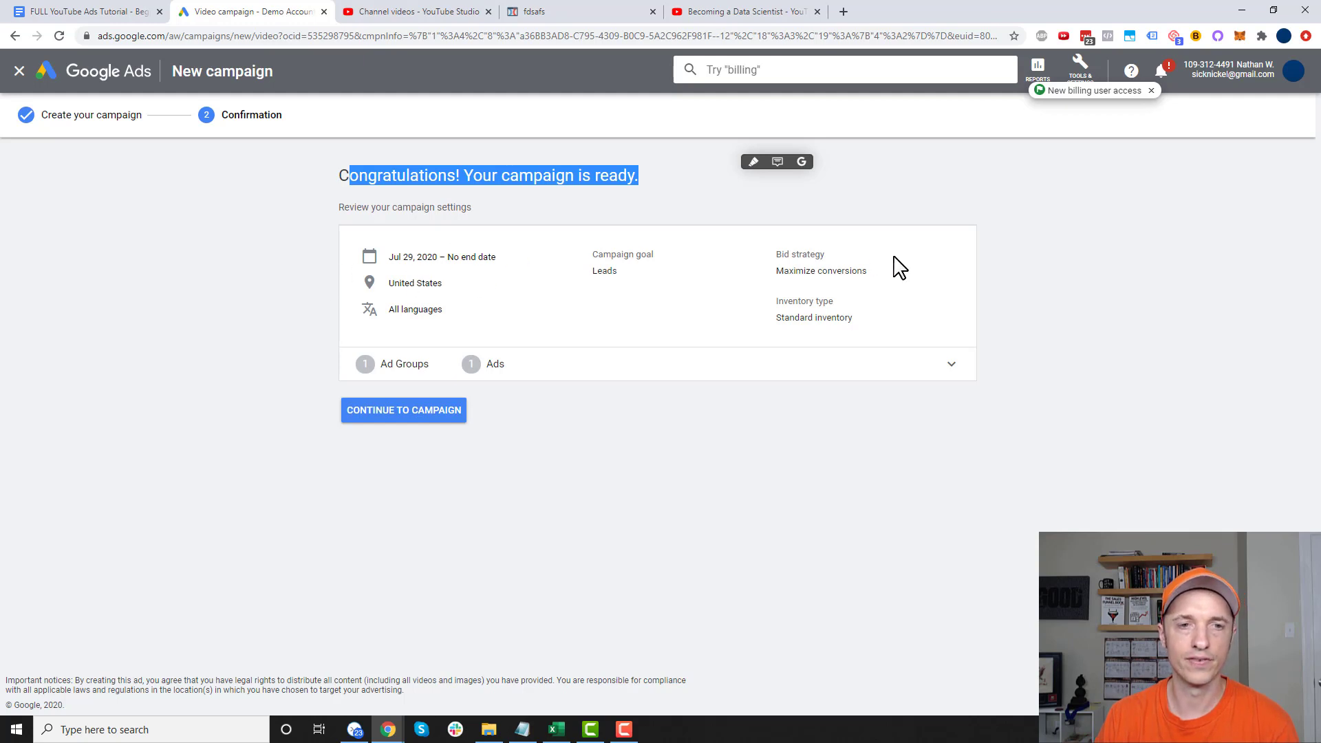
left_click(951, 365)
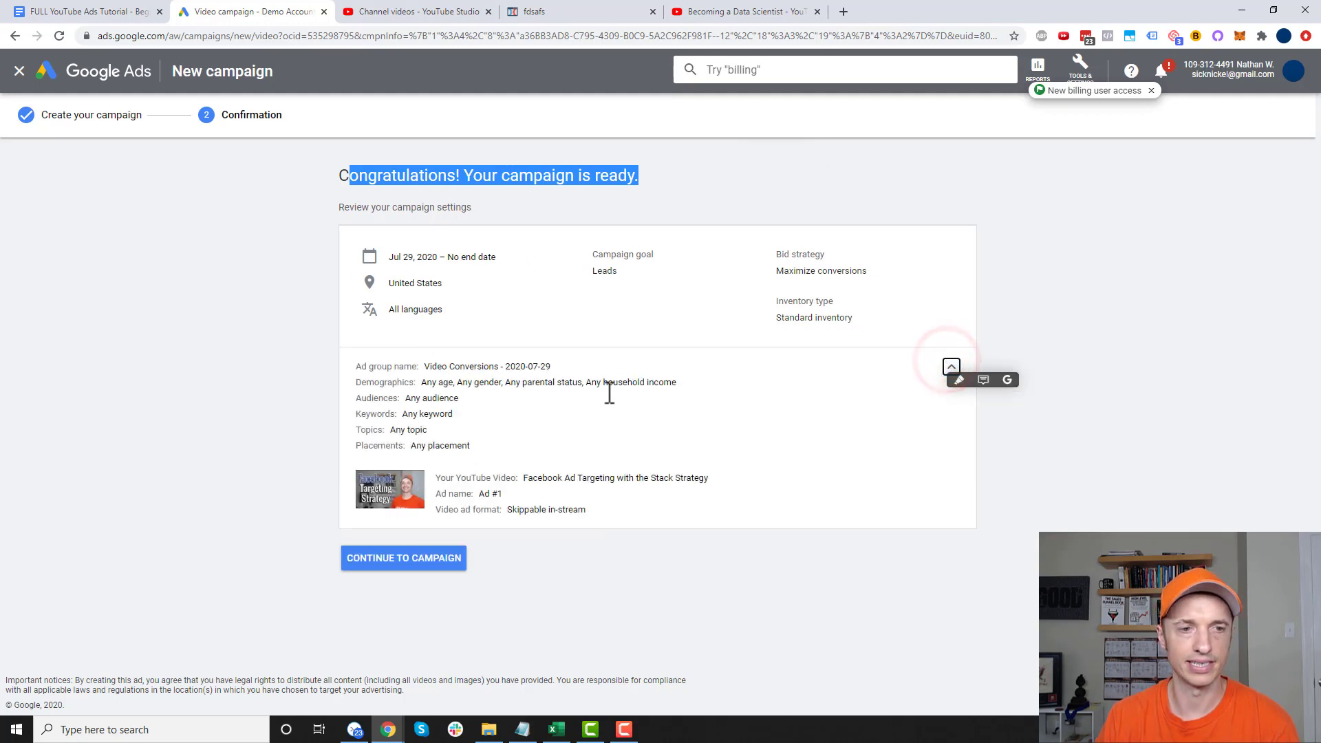
left_click(417, 566)
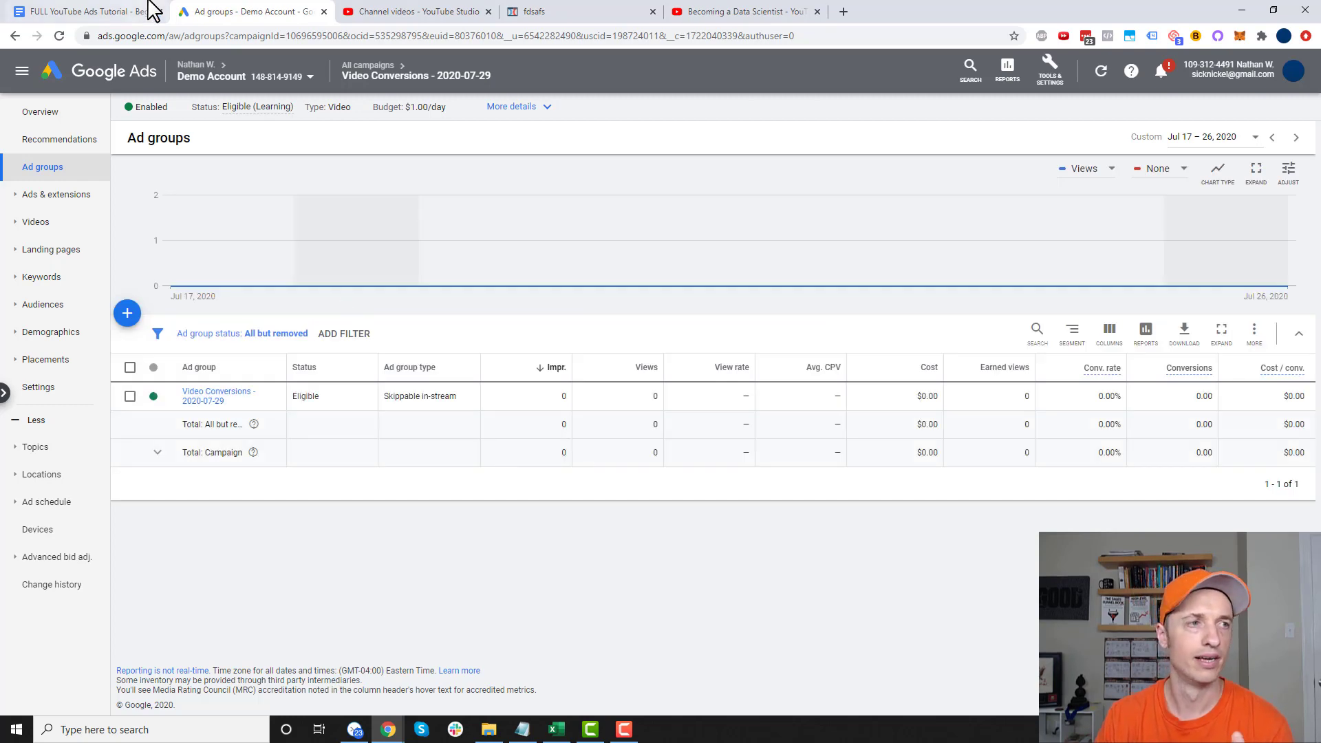
Step: Review the new campaign's display/video keywords, negative keywords, audiences and audience exclusions
left_click(49, 278)
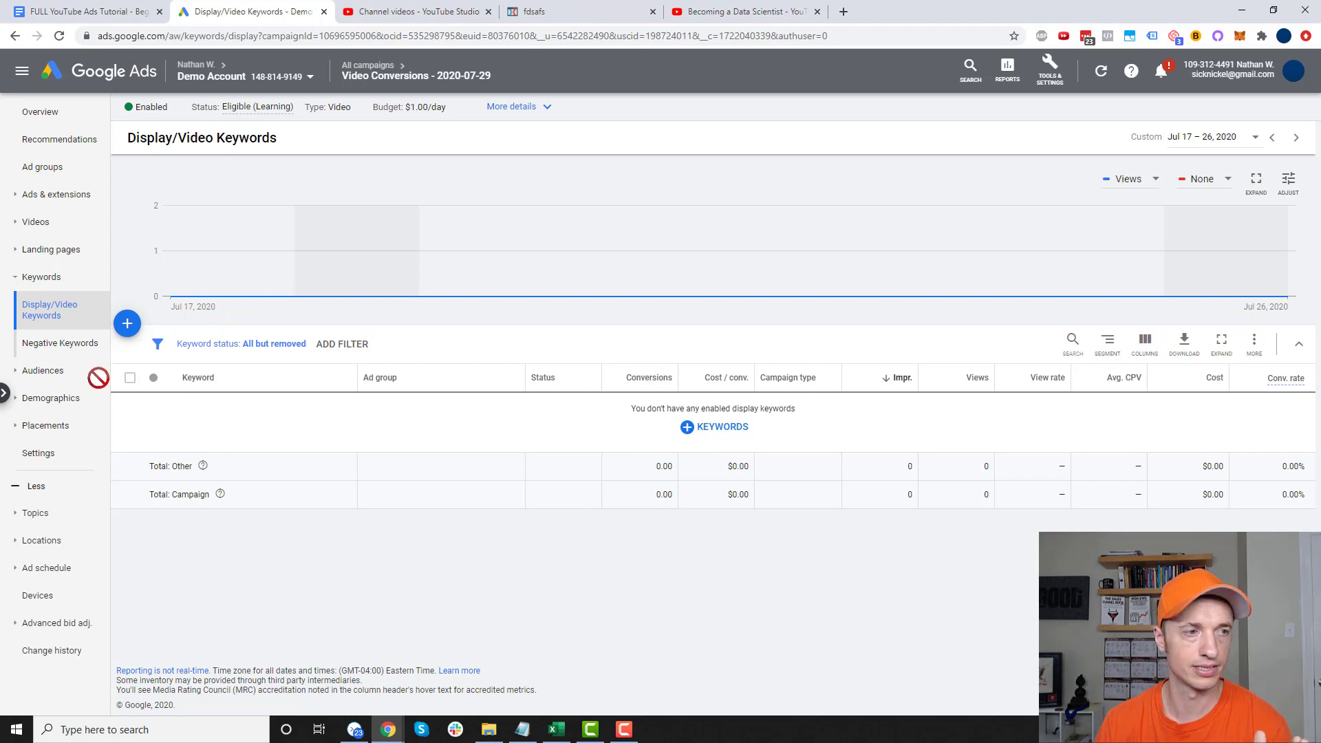
left_click(59, 344)
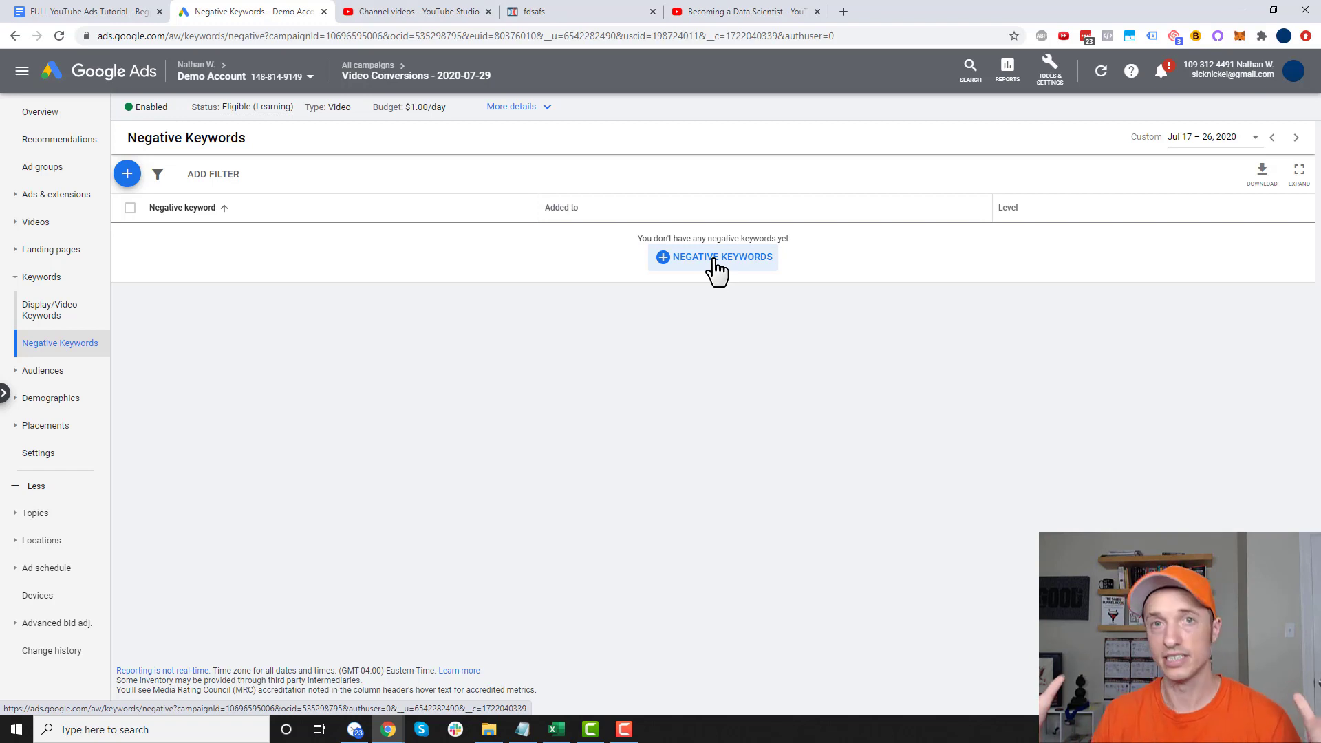
left_click(48, 370)
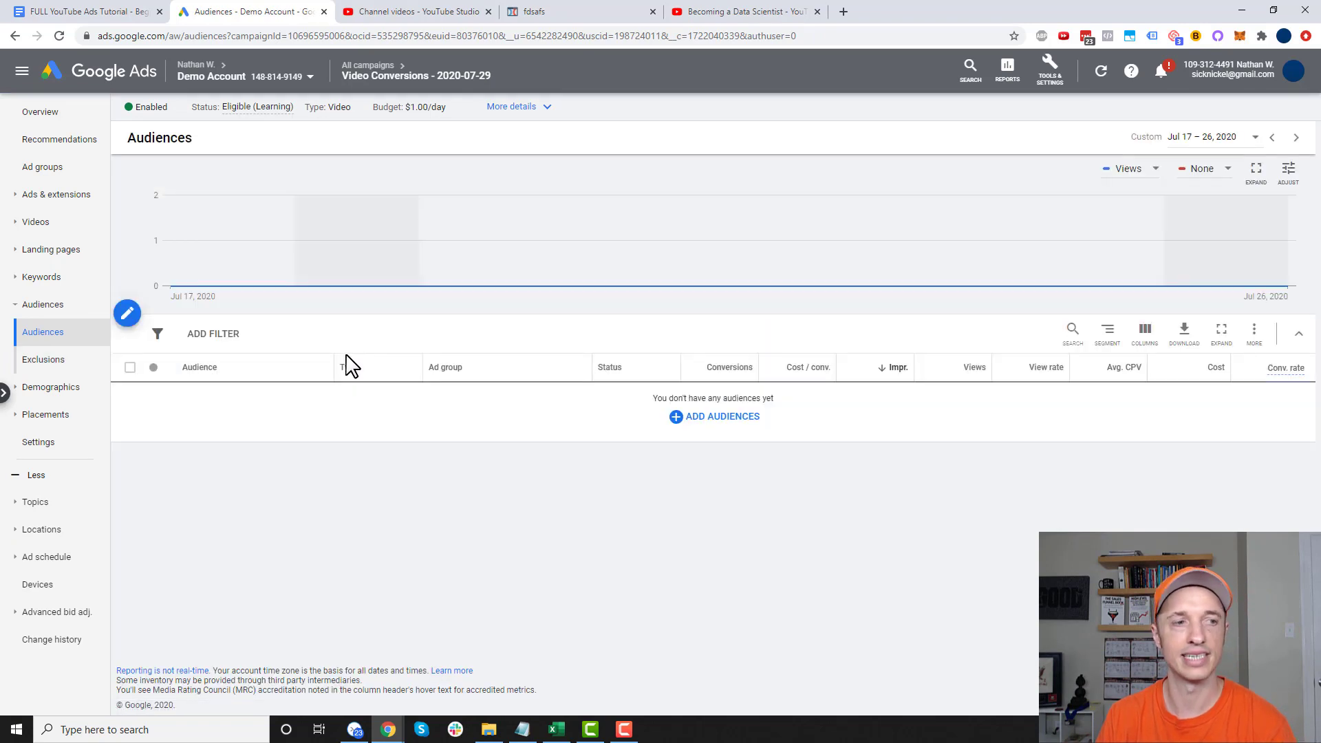
left_click(58, 358)
Step: Switch to the Google Docs tutorial outline and highlight the Audiences item with its Exclusions sub-item
left_click(83, 11)
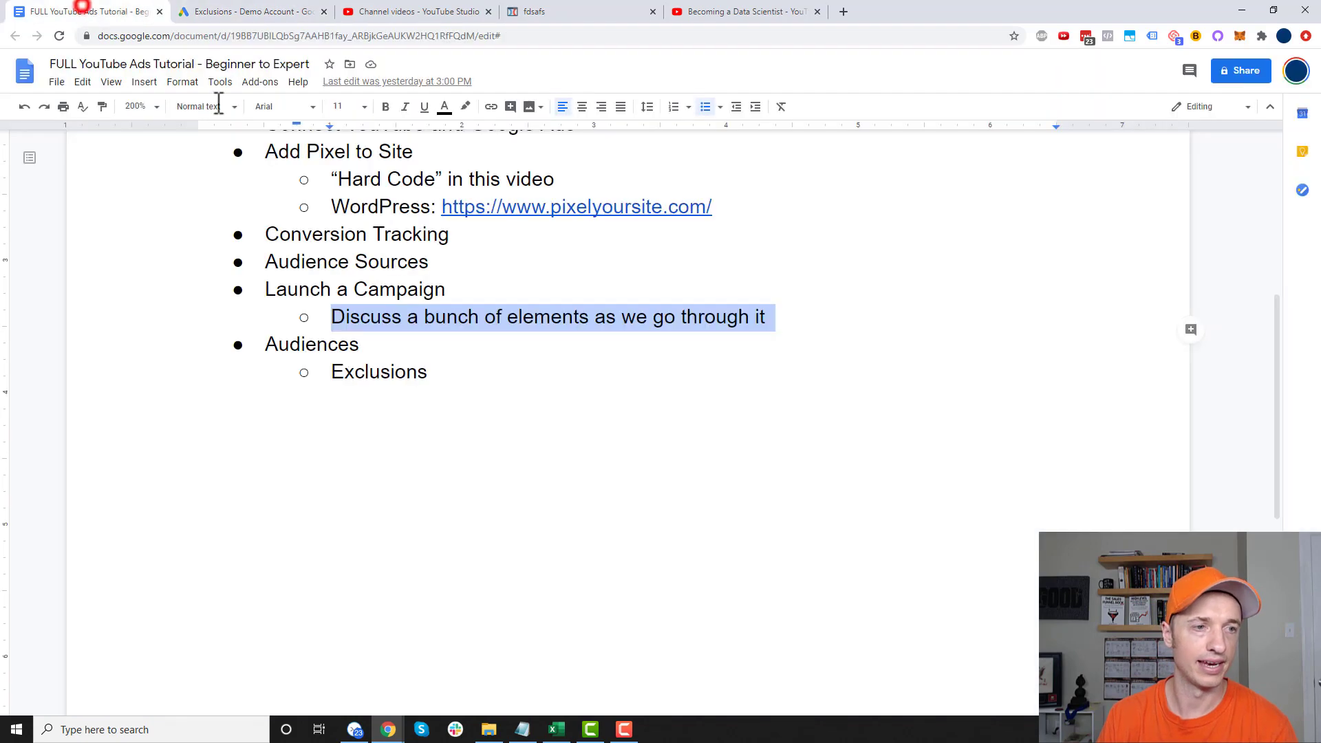
left_click(354, 346)
left_click_drag(258, 343, 443, 371)
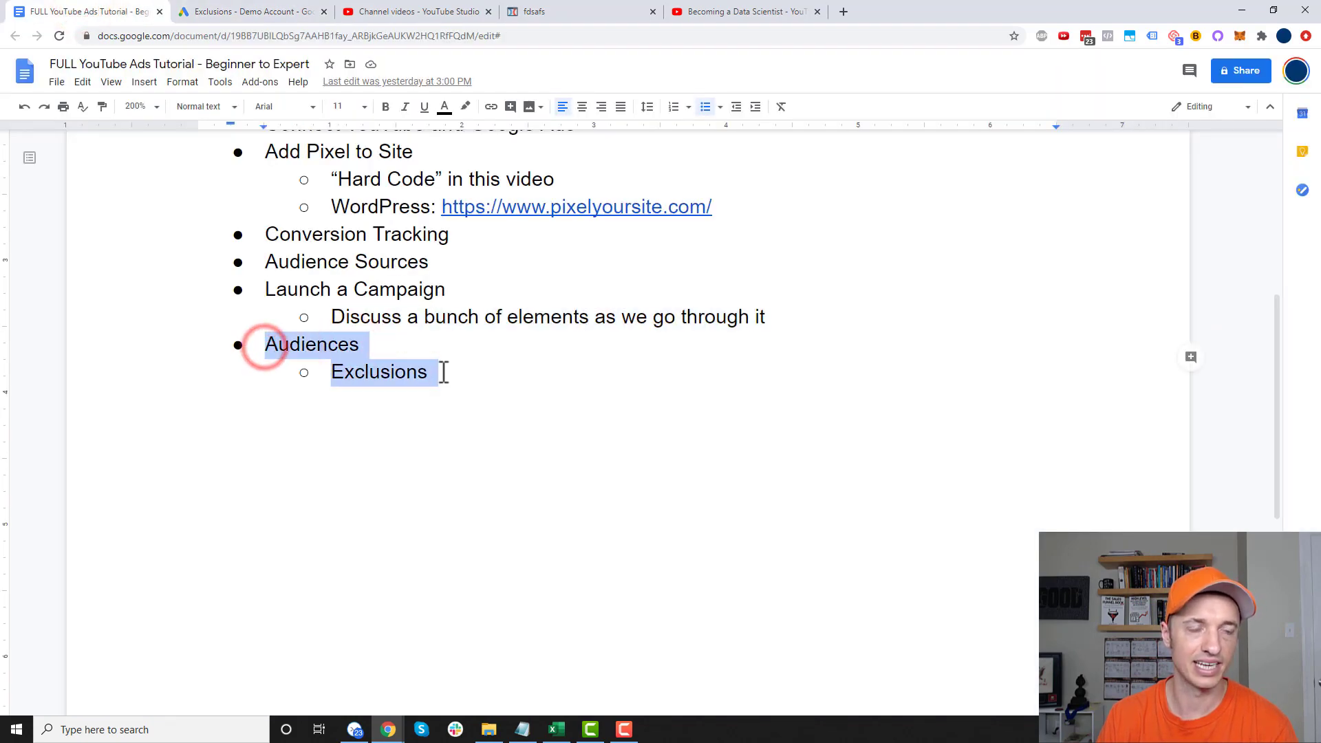
Step: Switch back to Google Ads and review the campaign's targeted and excluded locations, keywords, negative keywords and audiences
left_click(266, 11)
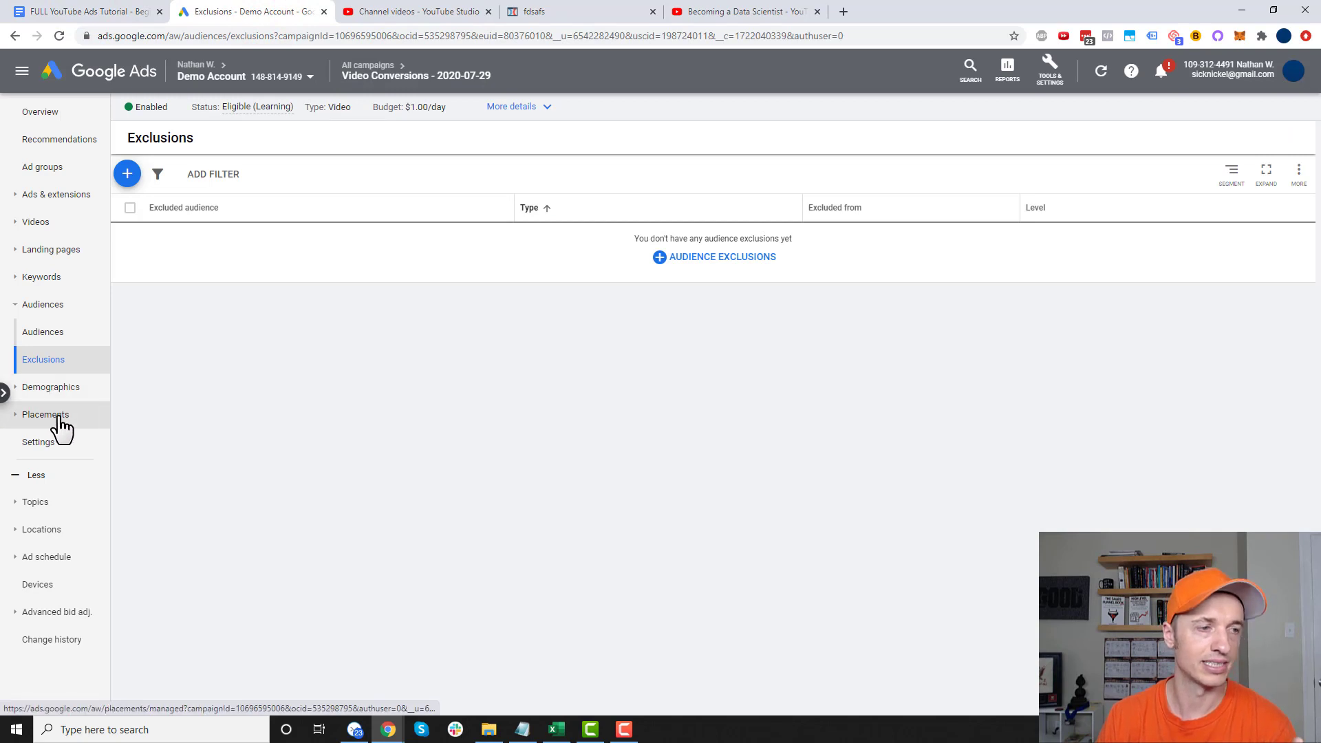
left_click(69, 529)
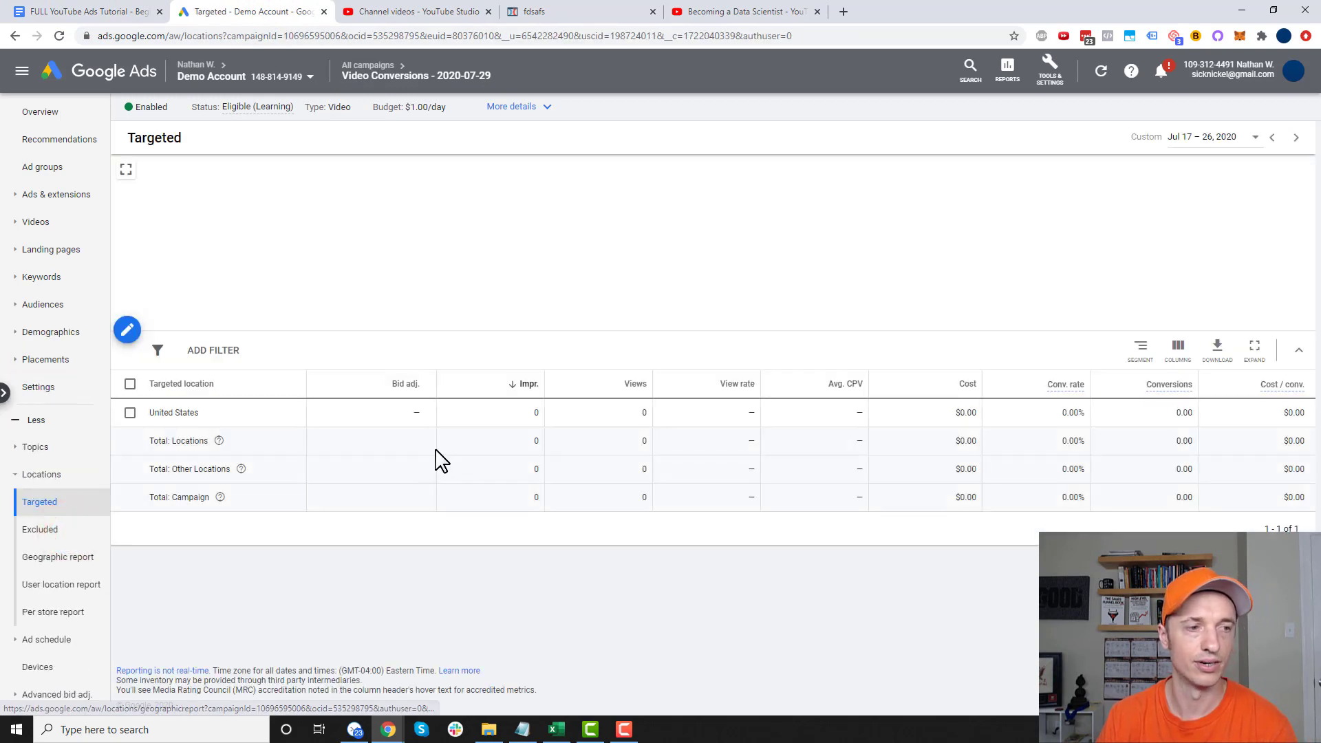
left_click(40, 530)
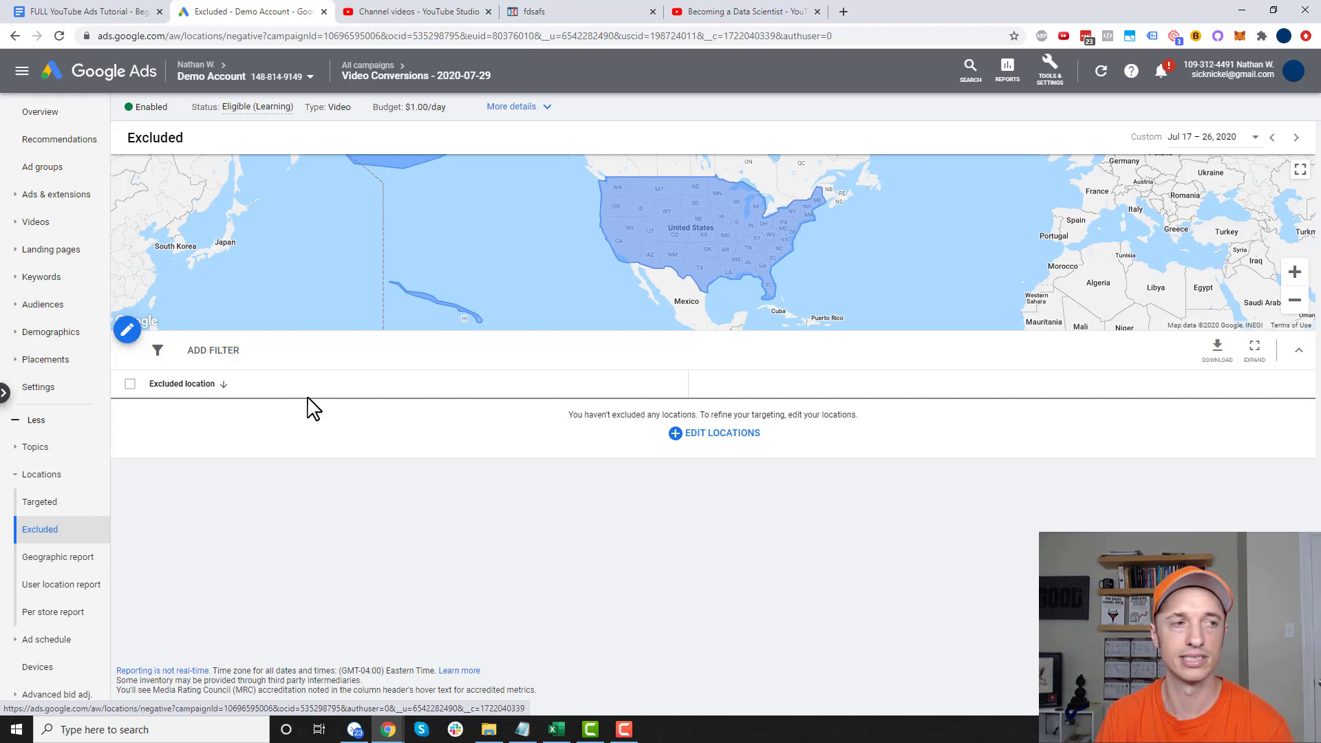
left_click(43, 277)
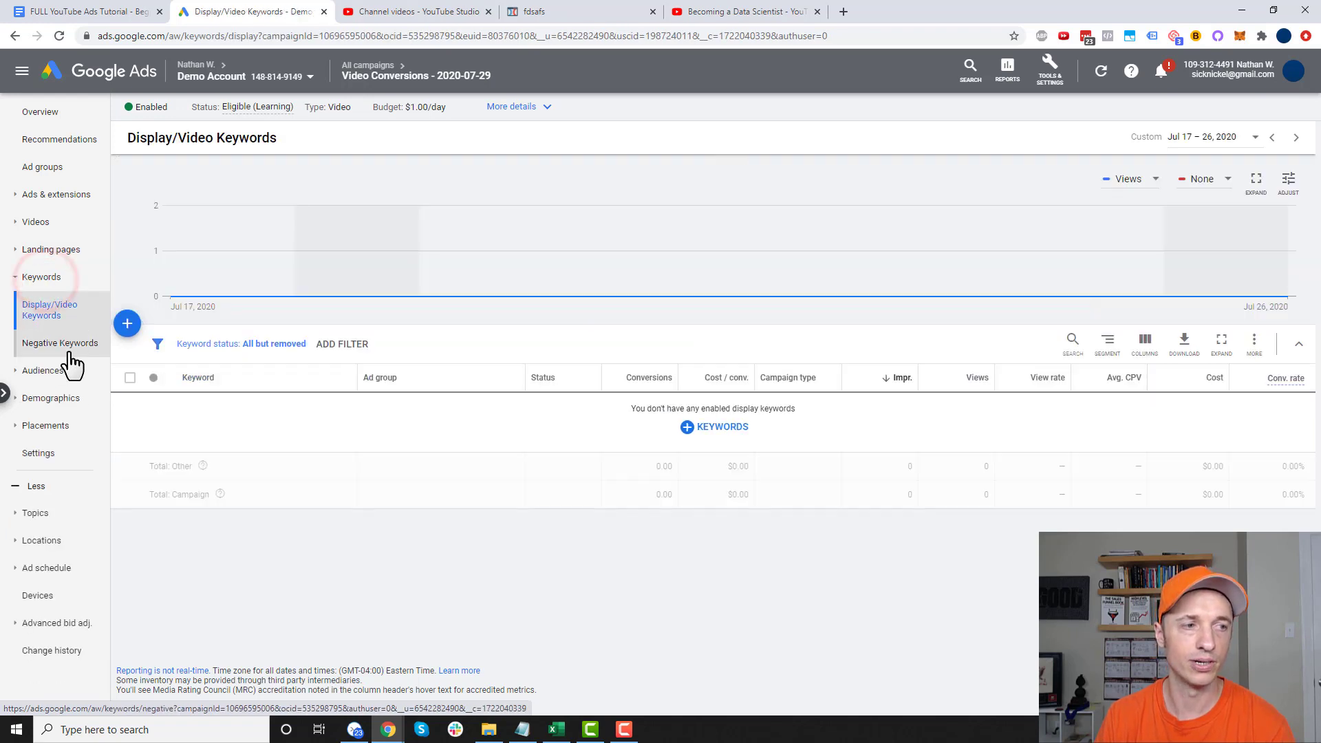
left_click(82, 347)
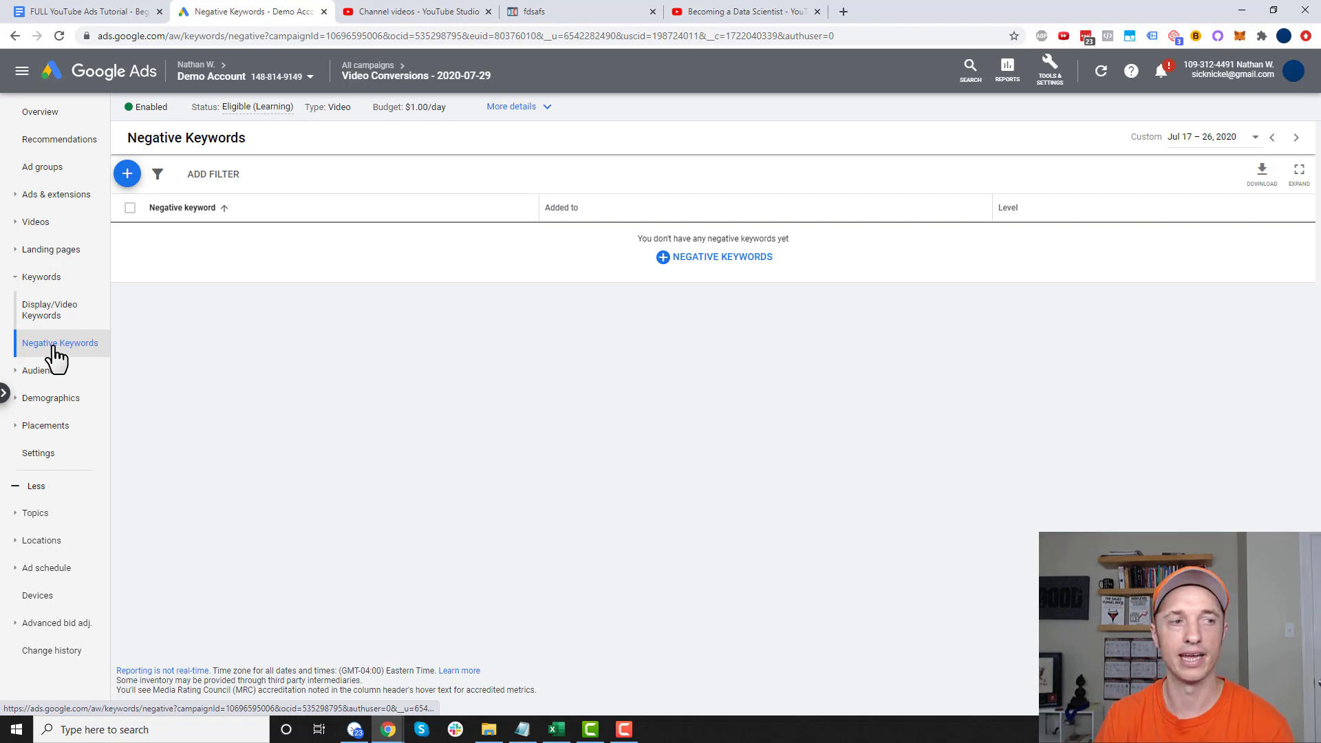
left_click(65, 372)
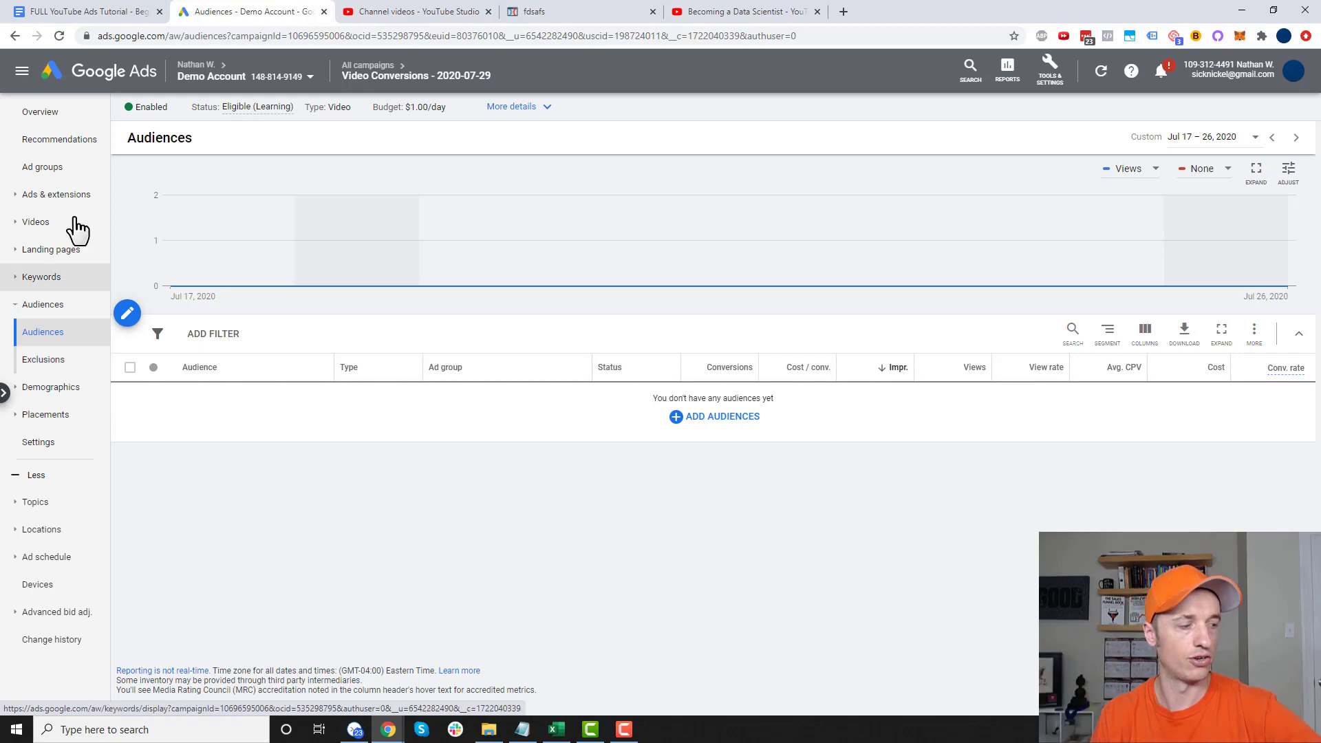
Step: Check the Audiences and Exclusions entries in the Google Docs outline again and highlight both
left_click(110, 13)
left_click(342, 360)
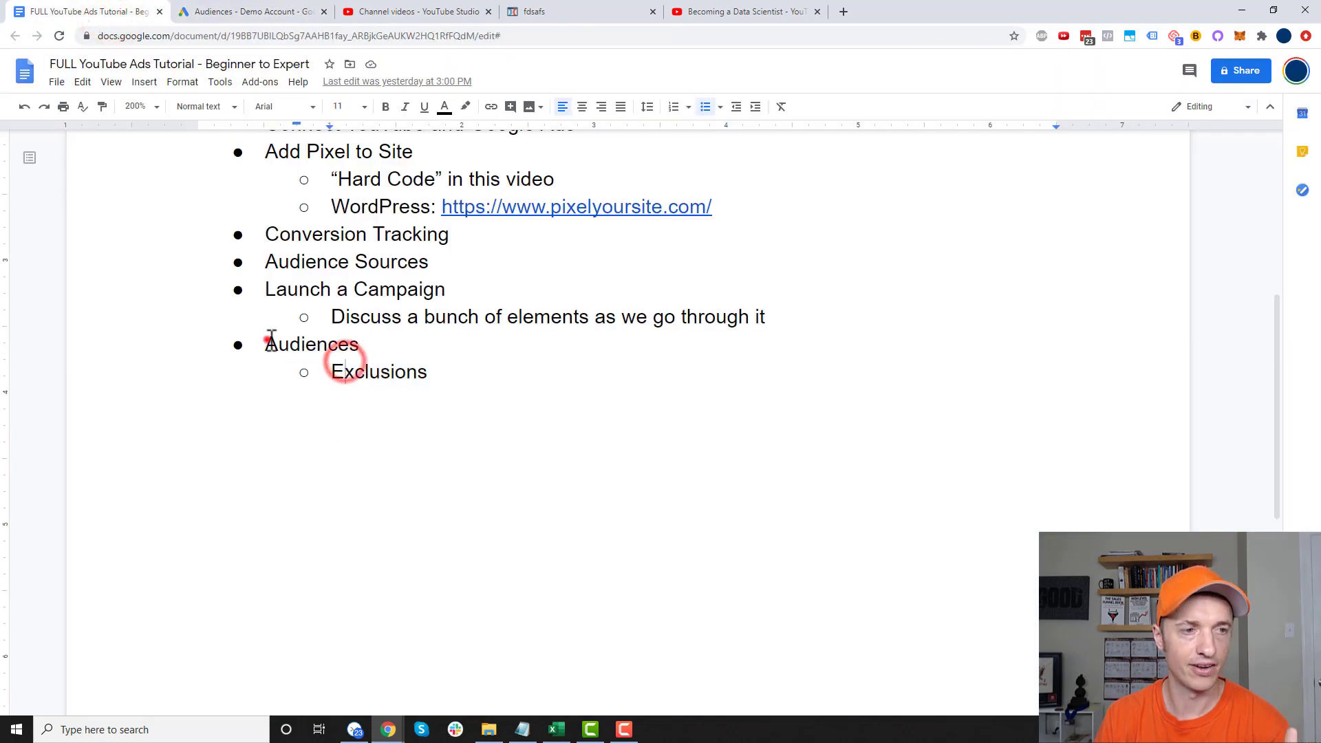
left_click_drag(265, 342, 444, 375)
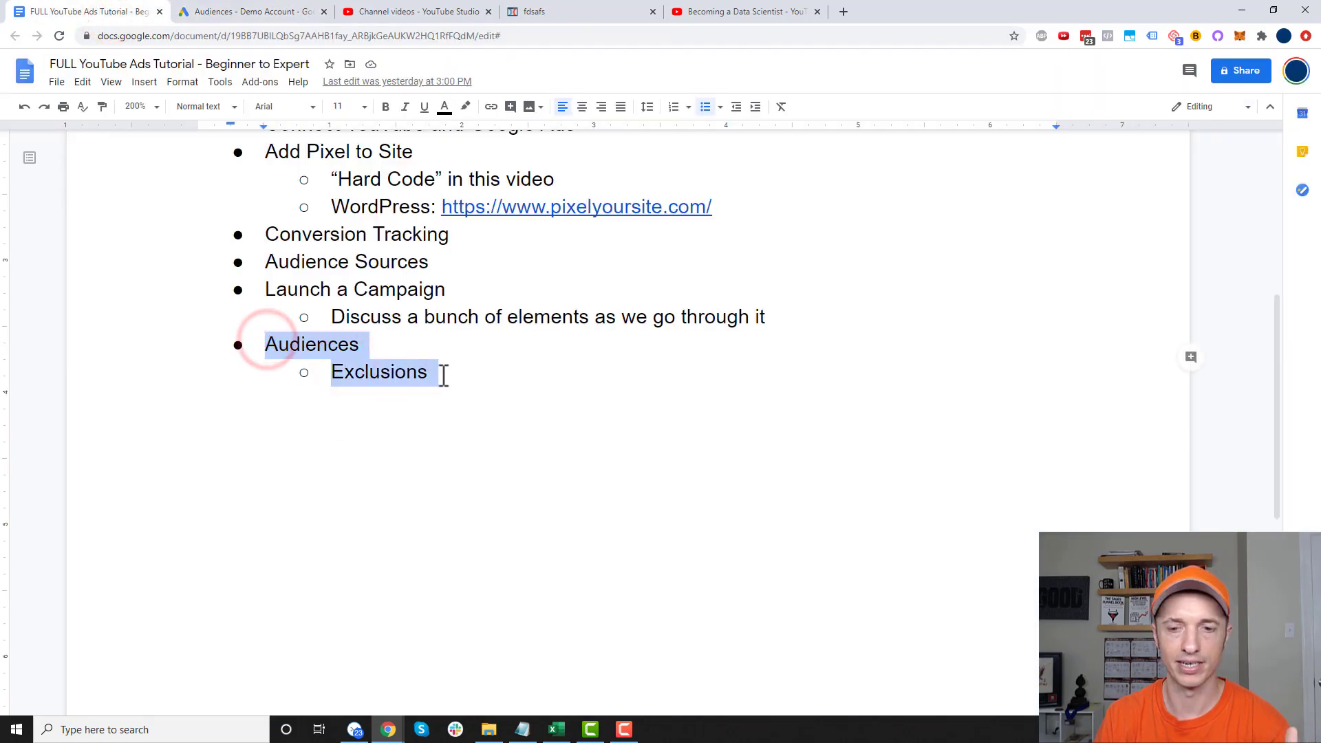
Step: Return to Google Ads and start a new website visitors remarketing list in the Audience manager
left_click(227, 13)
left_click(1050, 78)
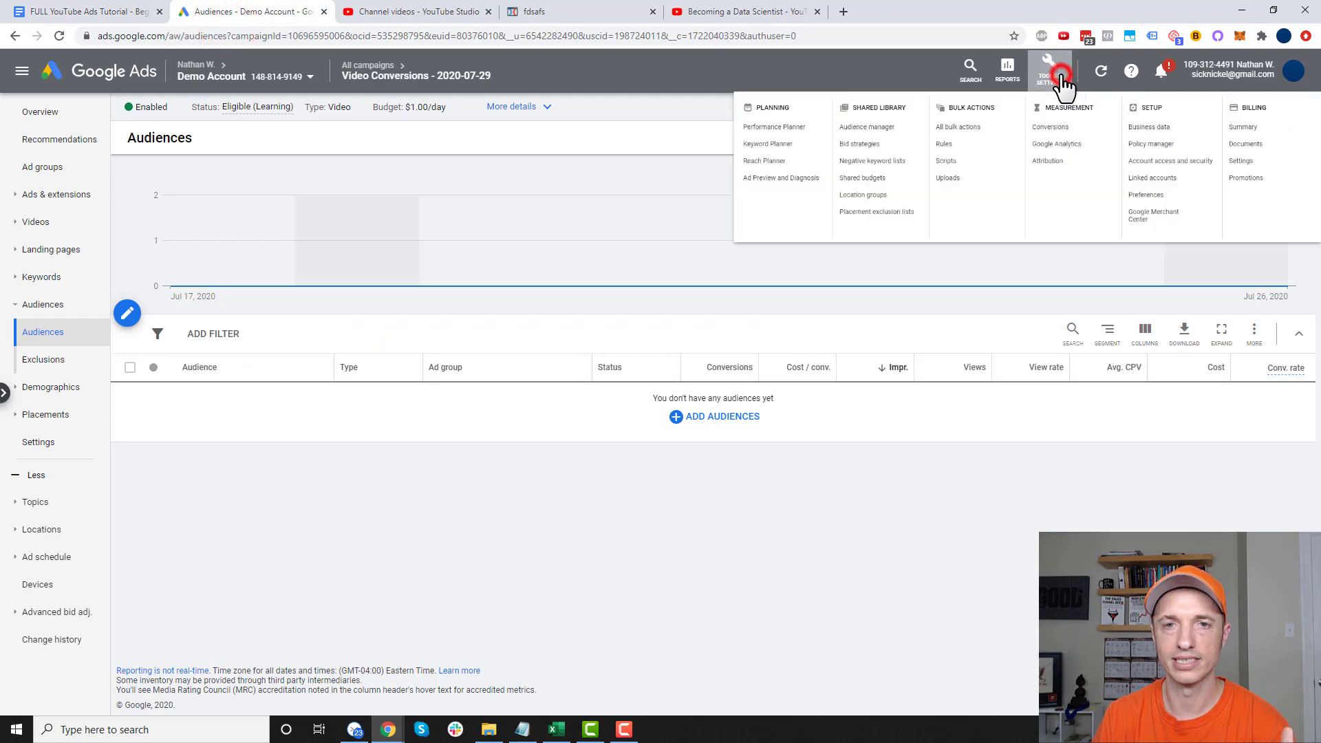
left_click(686, 143)
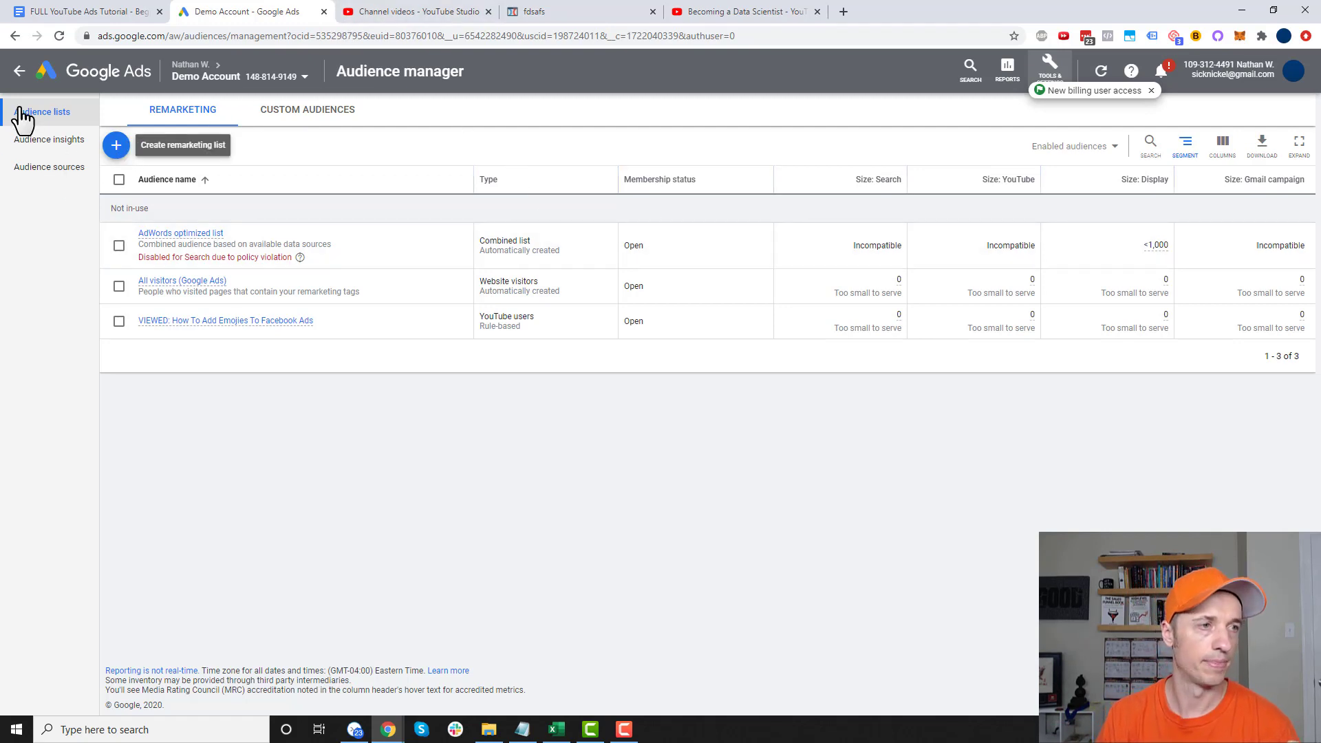
left_click(115, 146)
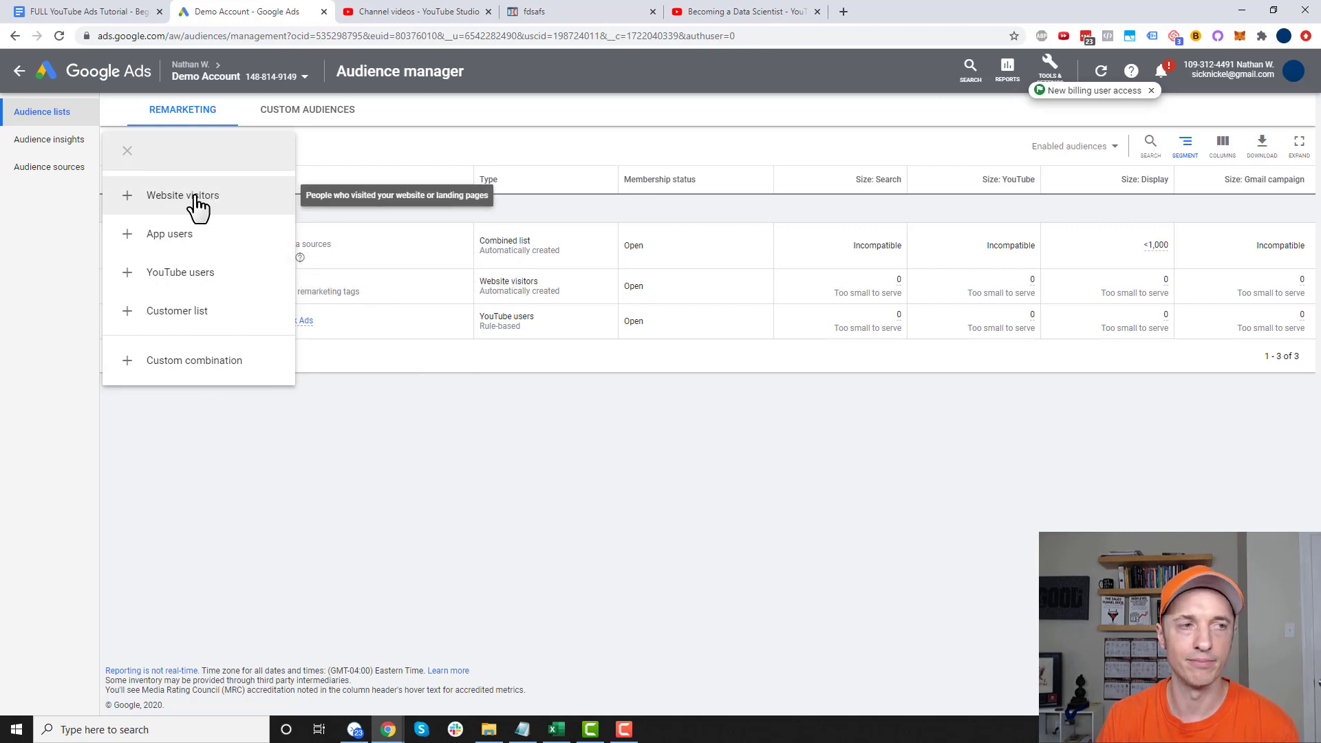
left_click(160, 201)
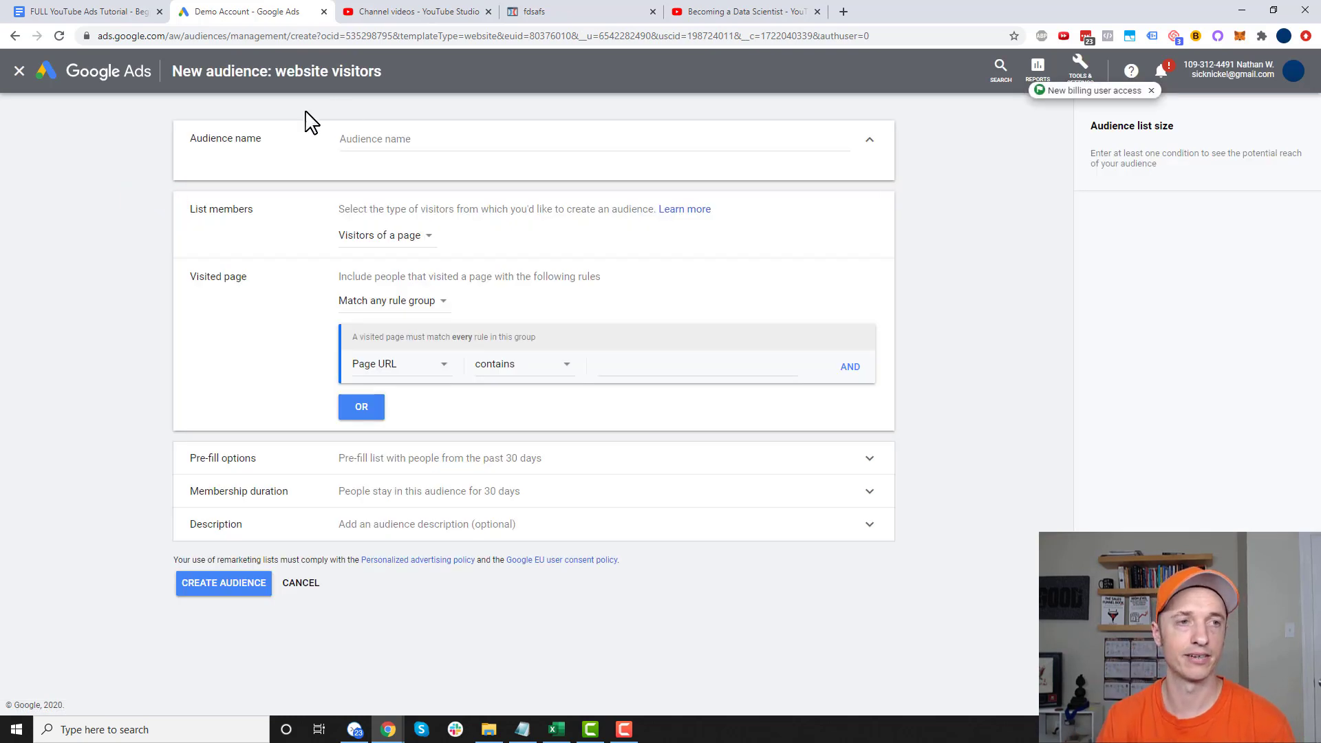
Step: Name the audience Leads and keep its list members as Visitors of a page
left_click(421, 142)
type("Customers")
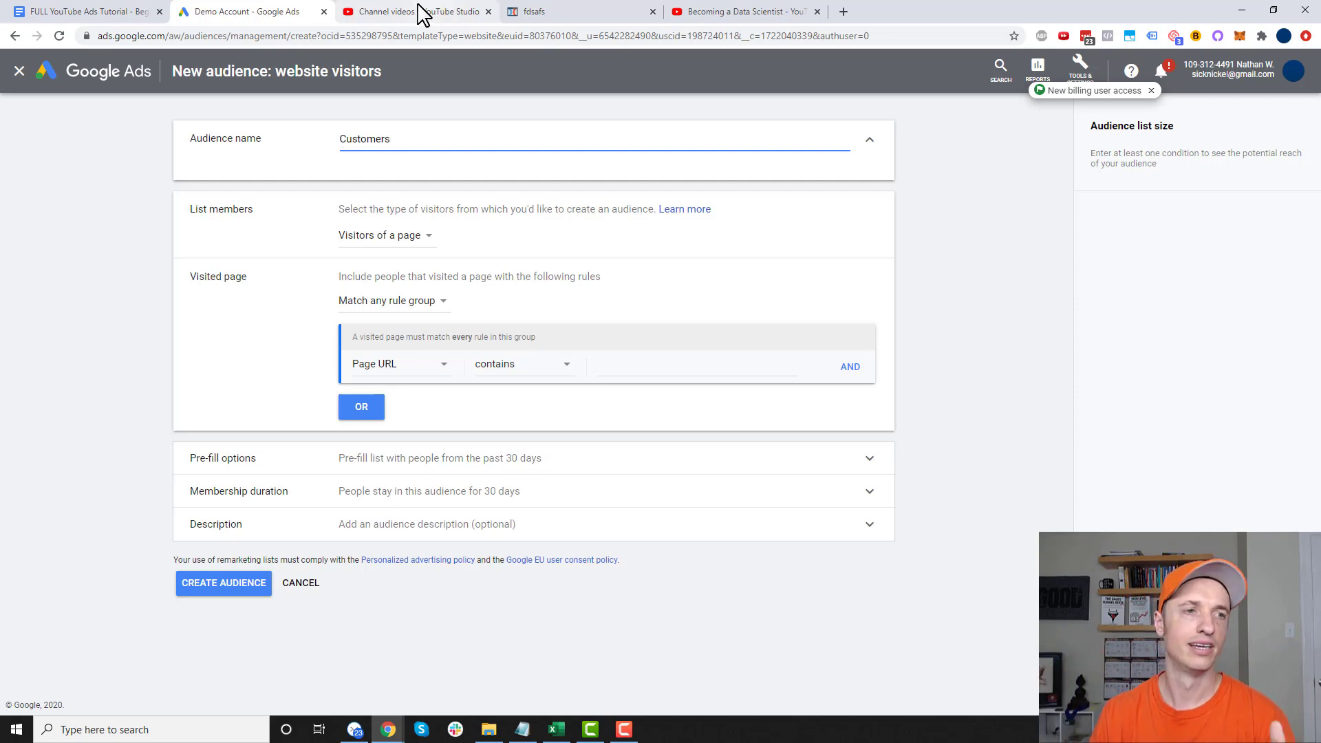
double_click(414, 142)
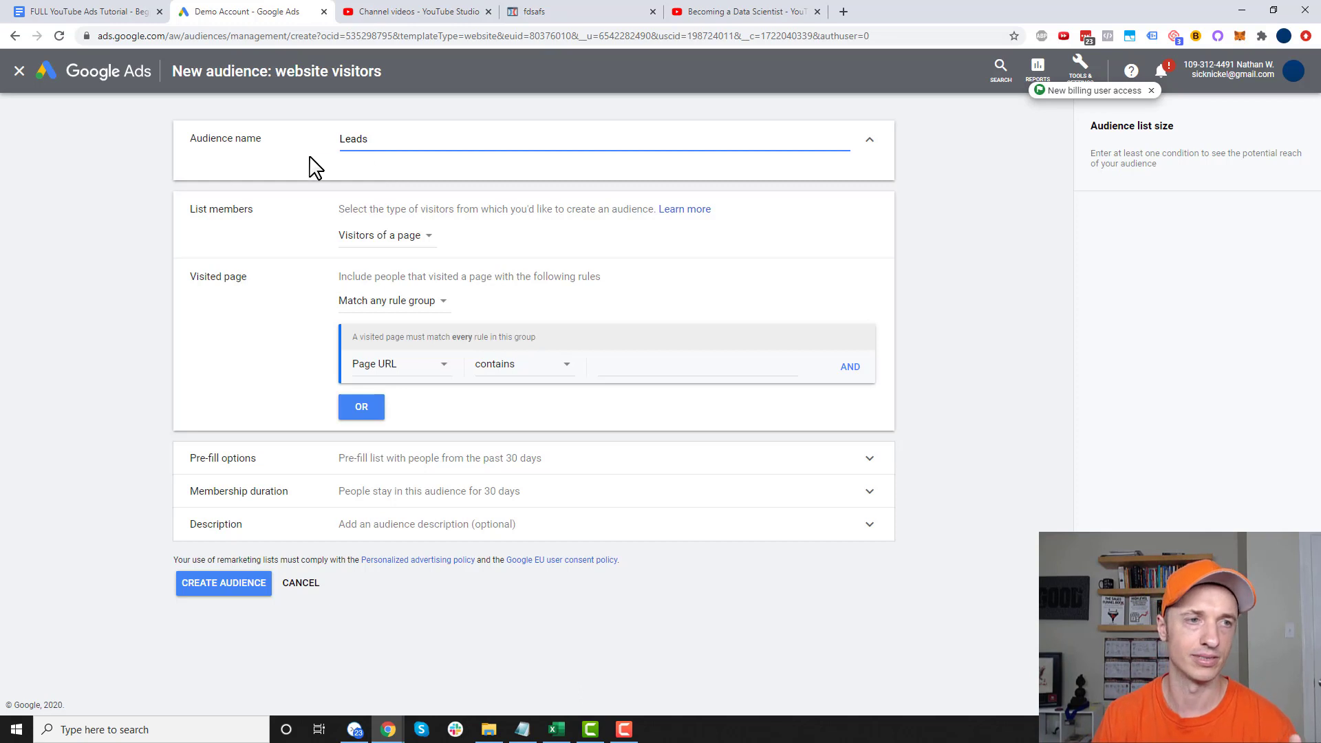
double_click(383, 137)
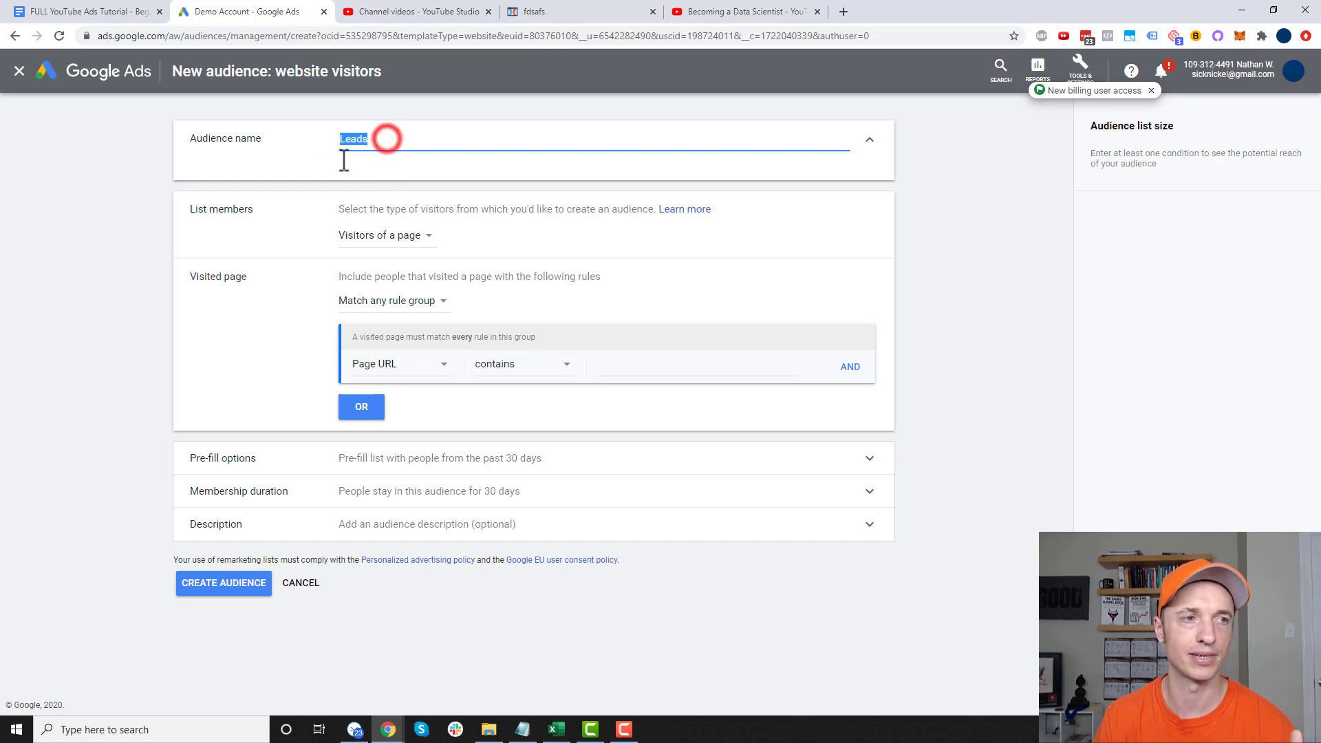
left_click(410, 242)
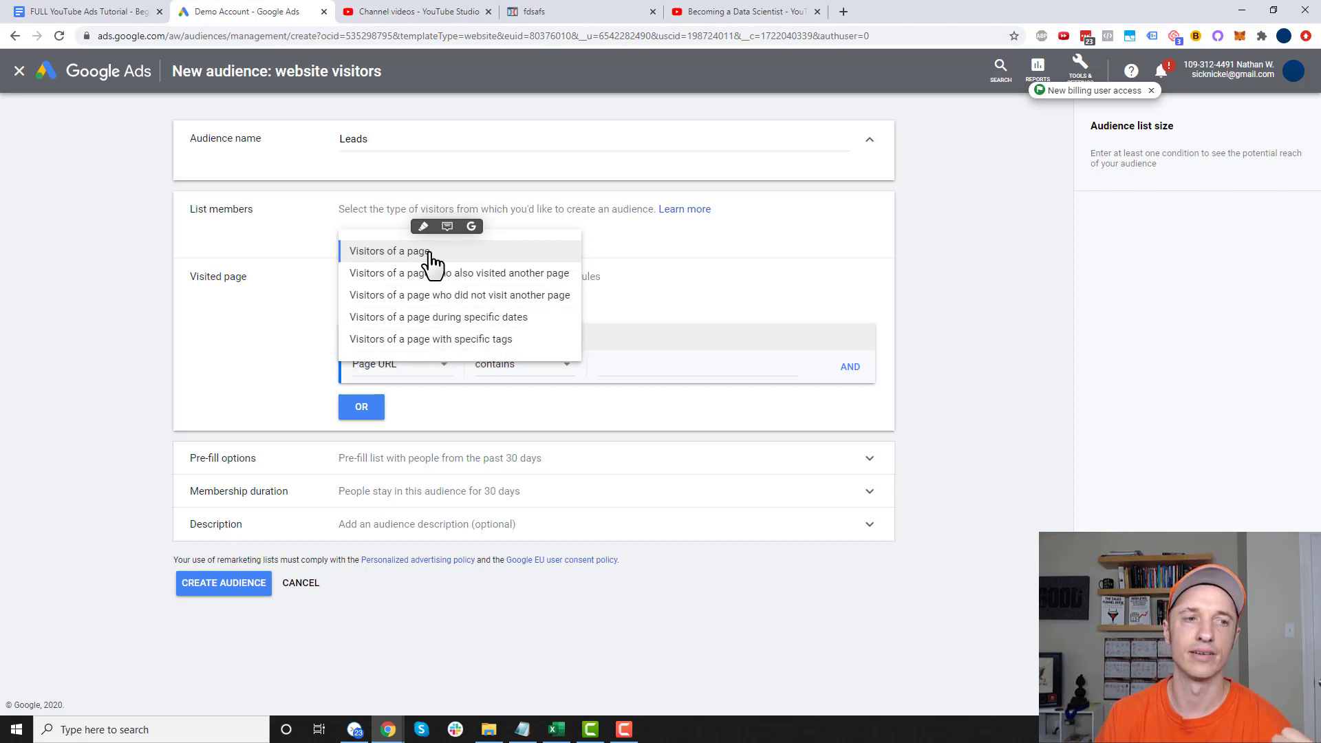
left_click(398, 257)
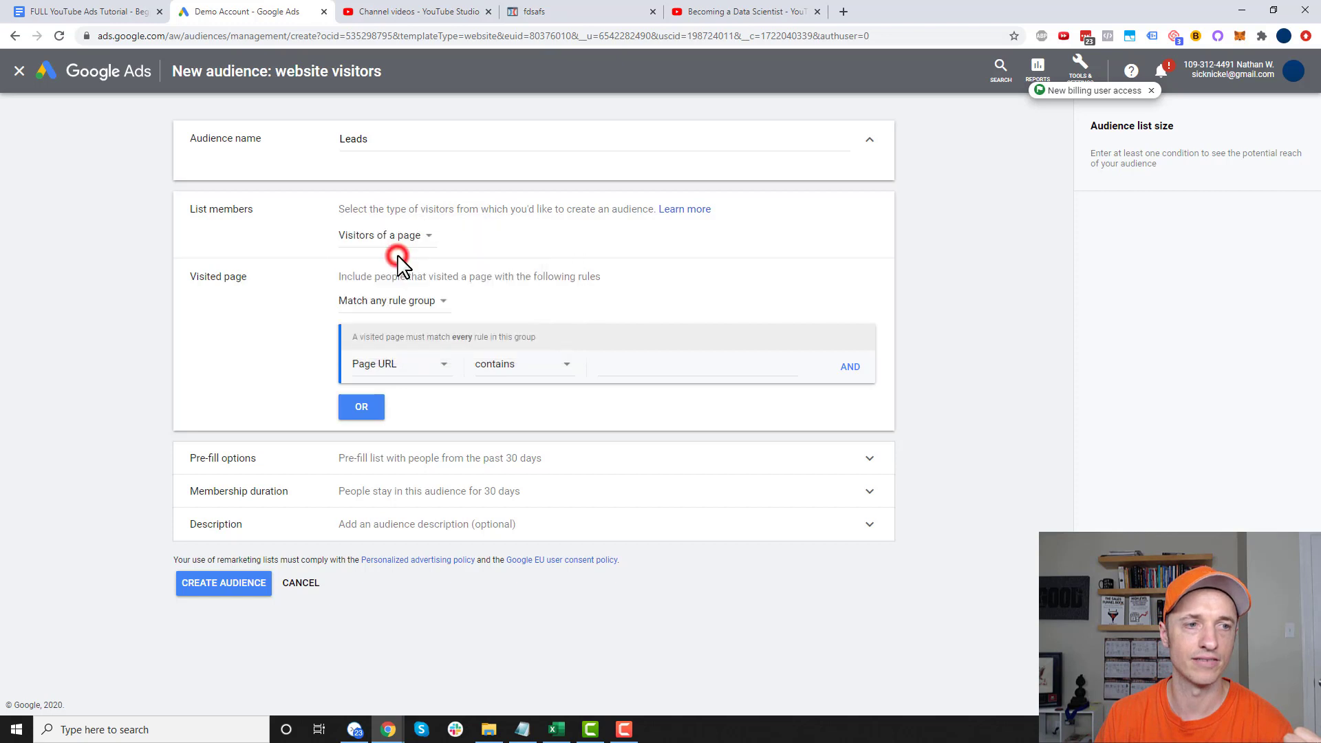
Step: Open ClickFunnels in a new tab by exiting the thank-you page editor, and keep the audience's visited page on Match any rule group
left_click(580, 11)
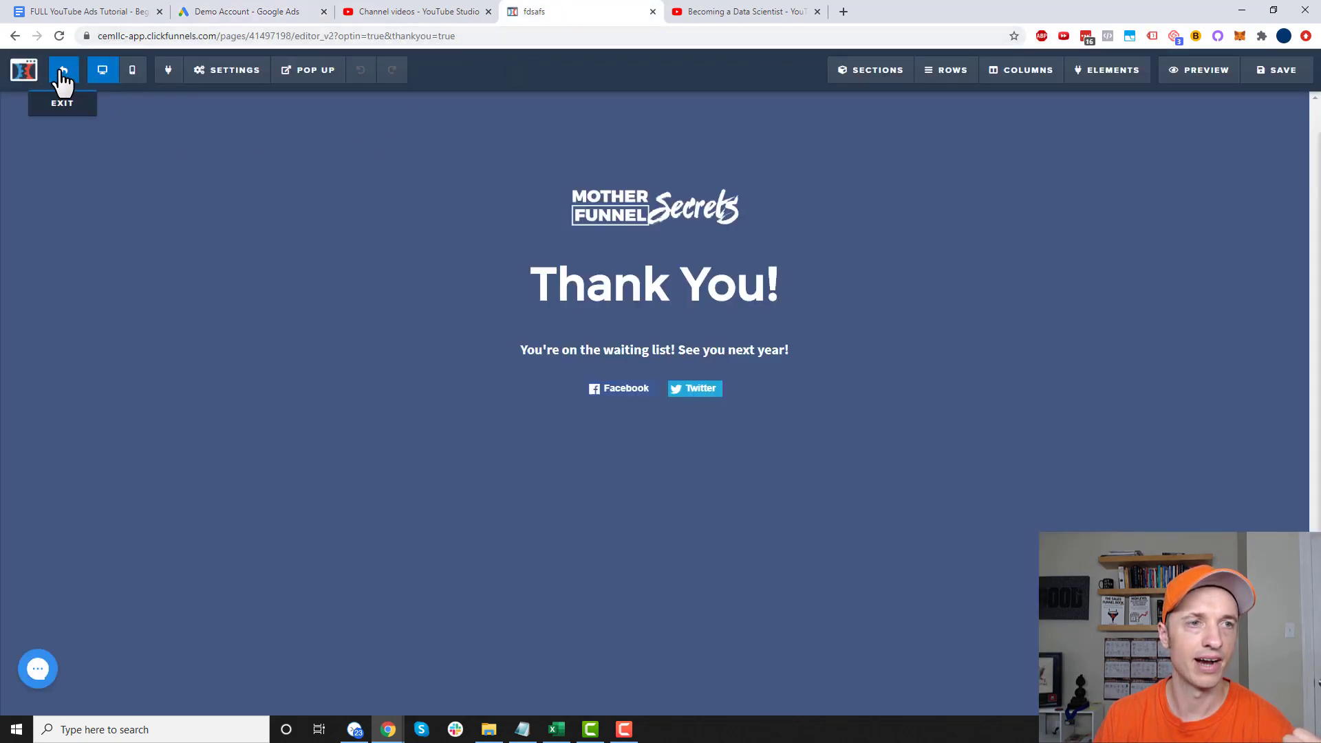
left_click(62, 71)
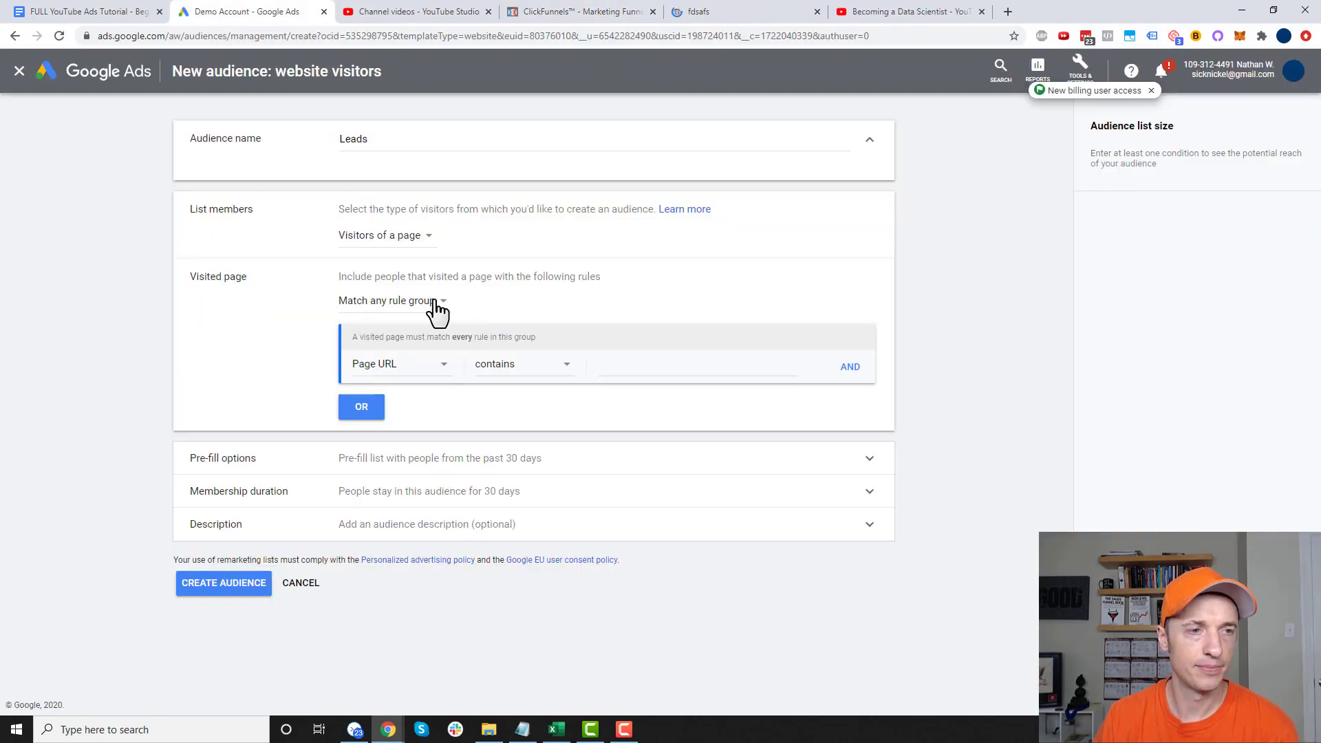
left_click(415, 300)
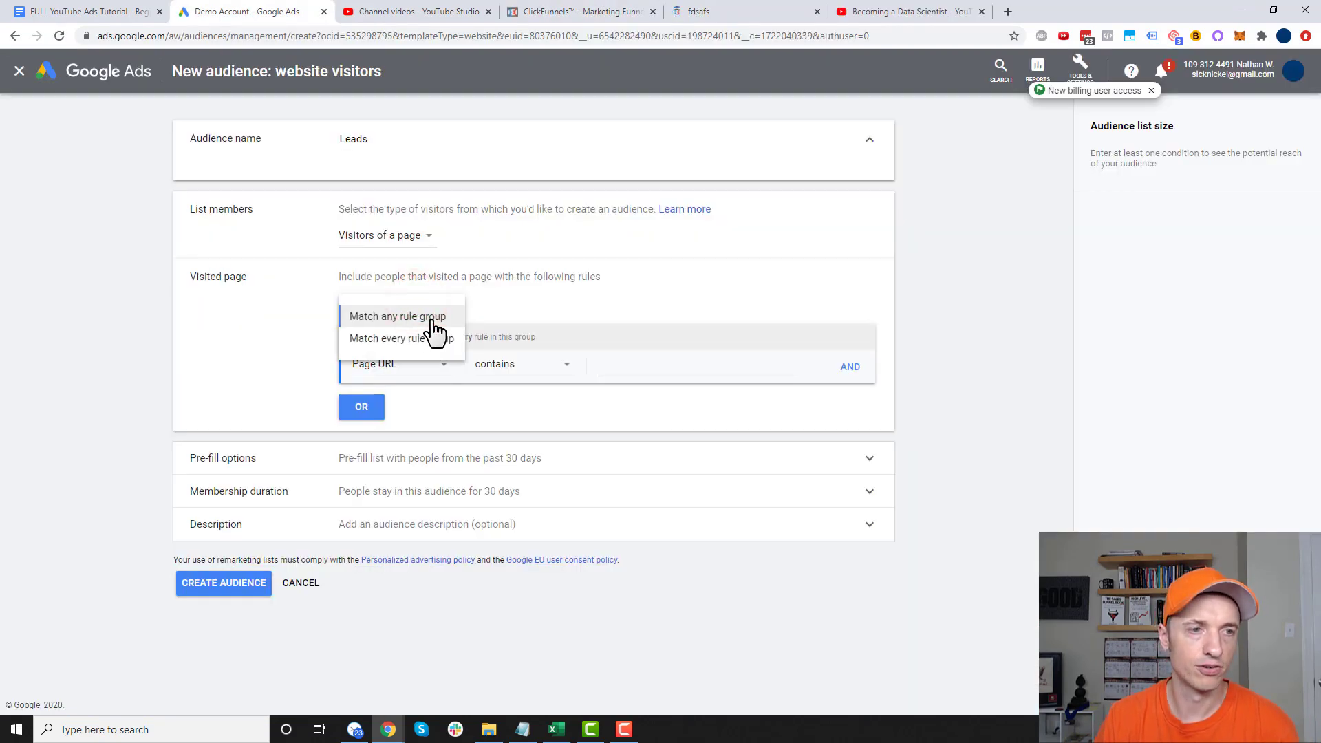
left_click(425, 317)
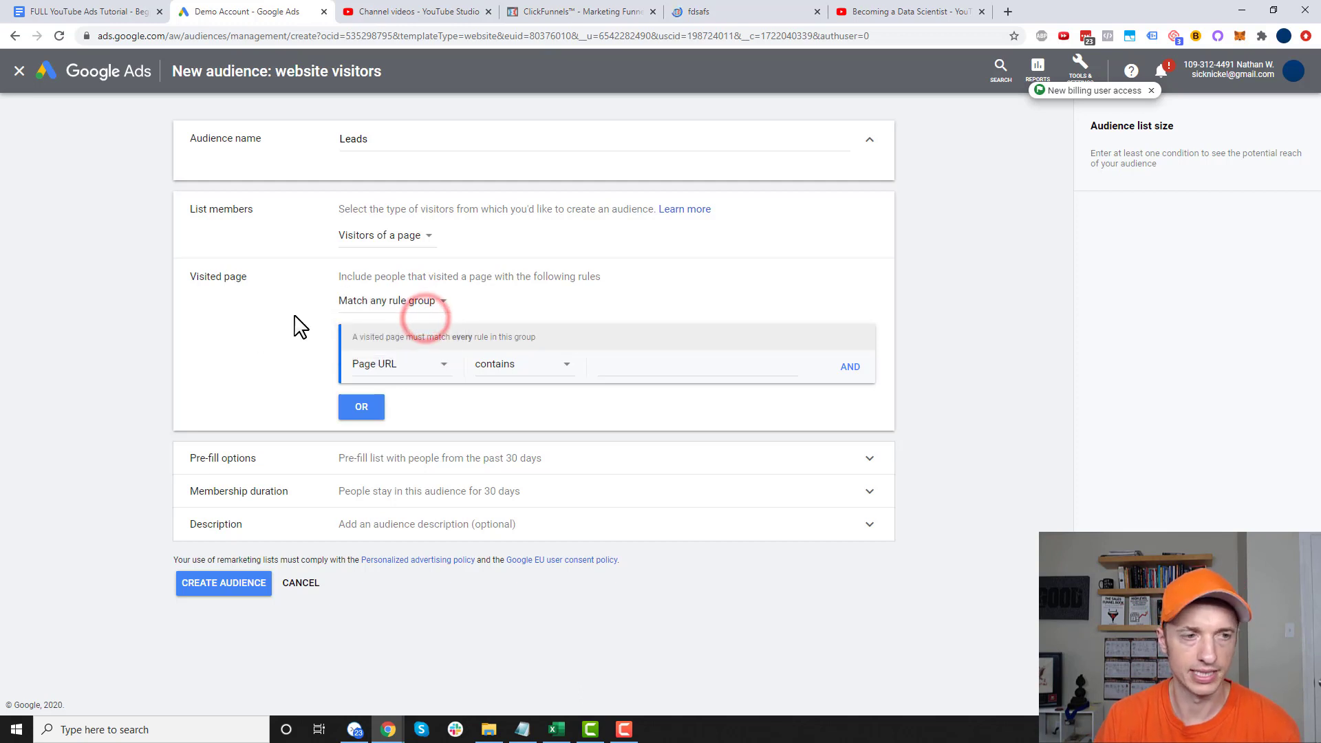
left_click(435, 375)
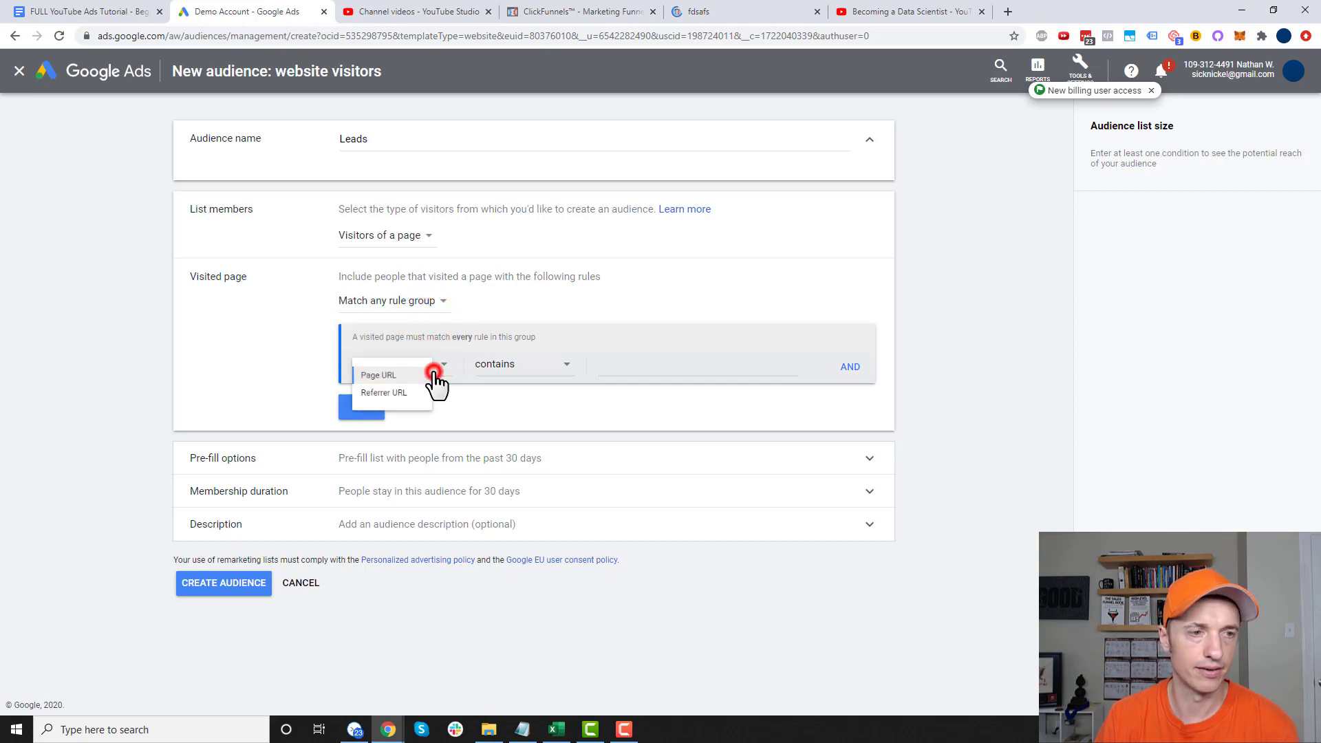
left_click(392, 382)
left_click(547, 368)
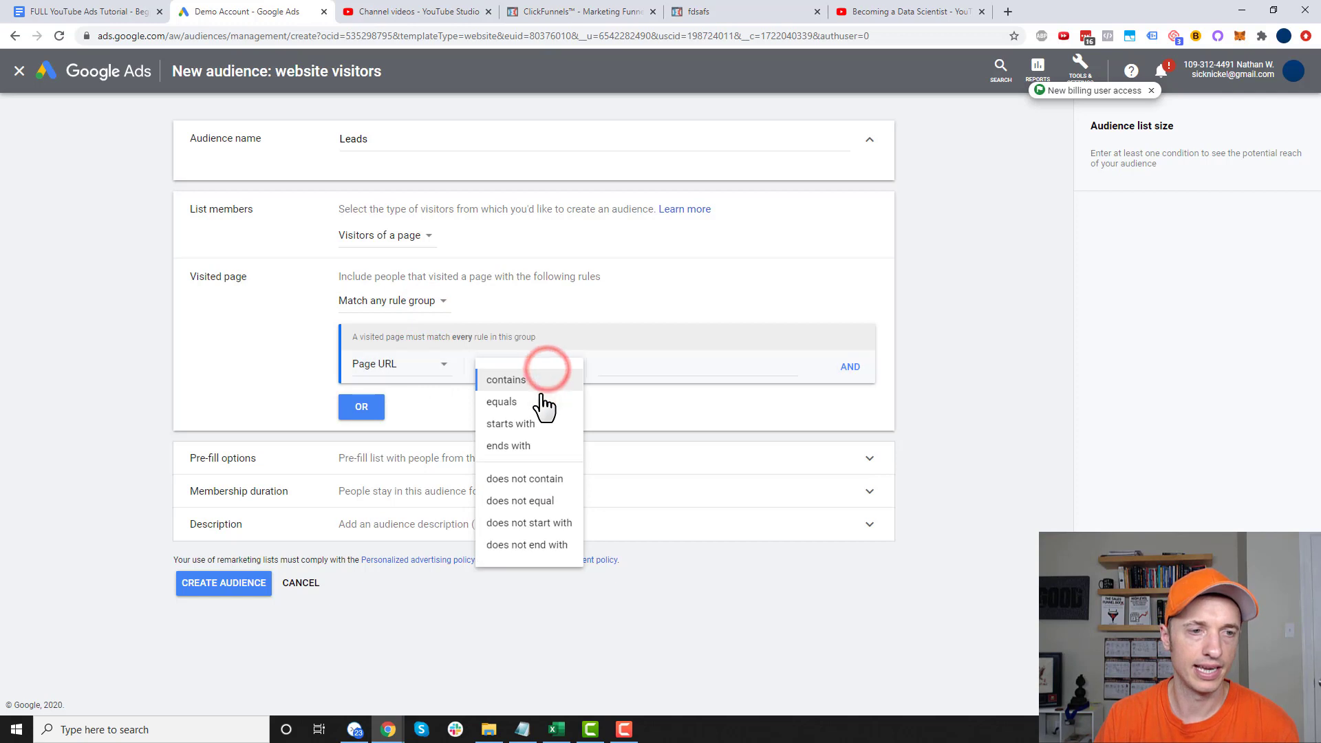
left_click(996, 442)
left_click(611, 363)
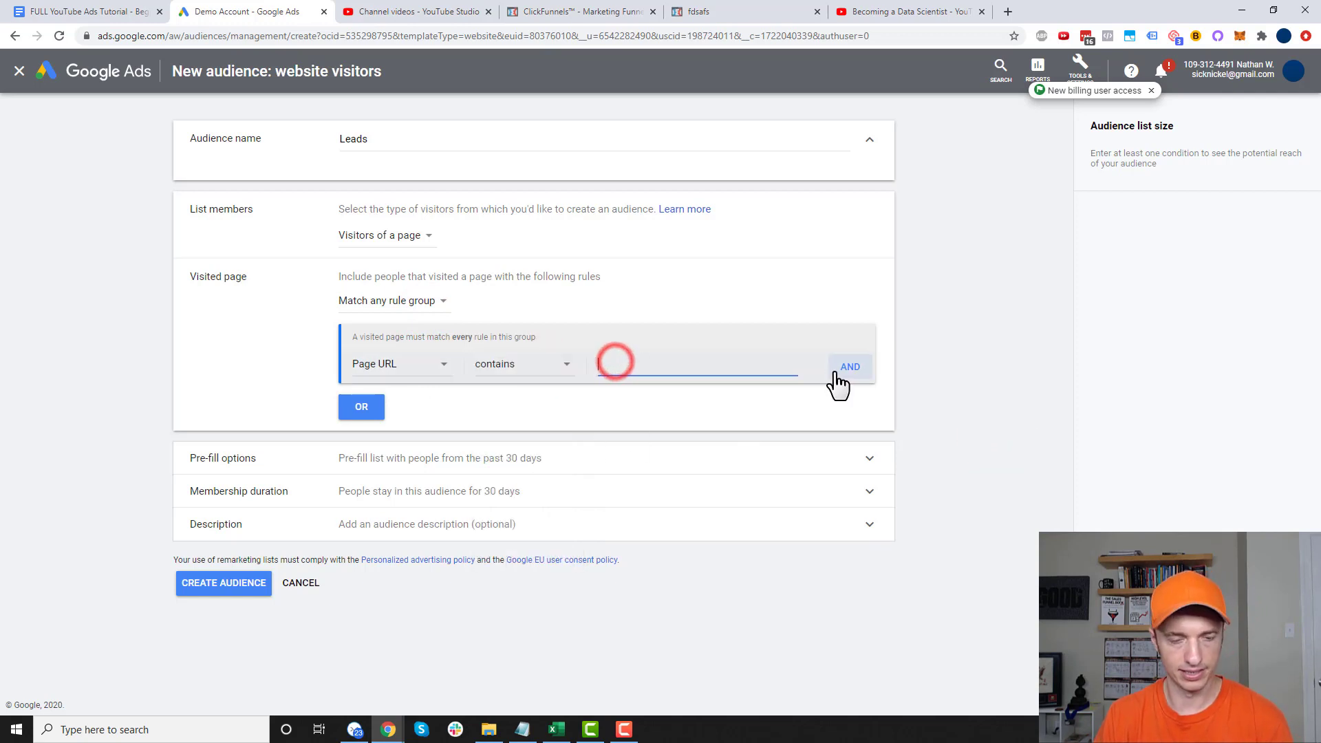
key("ctrl+v")
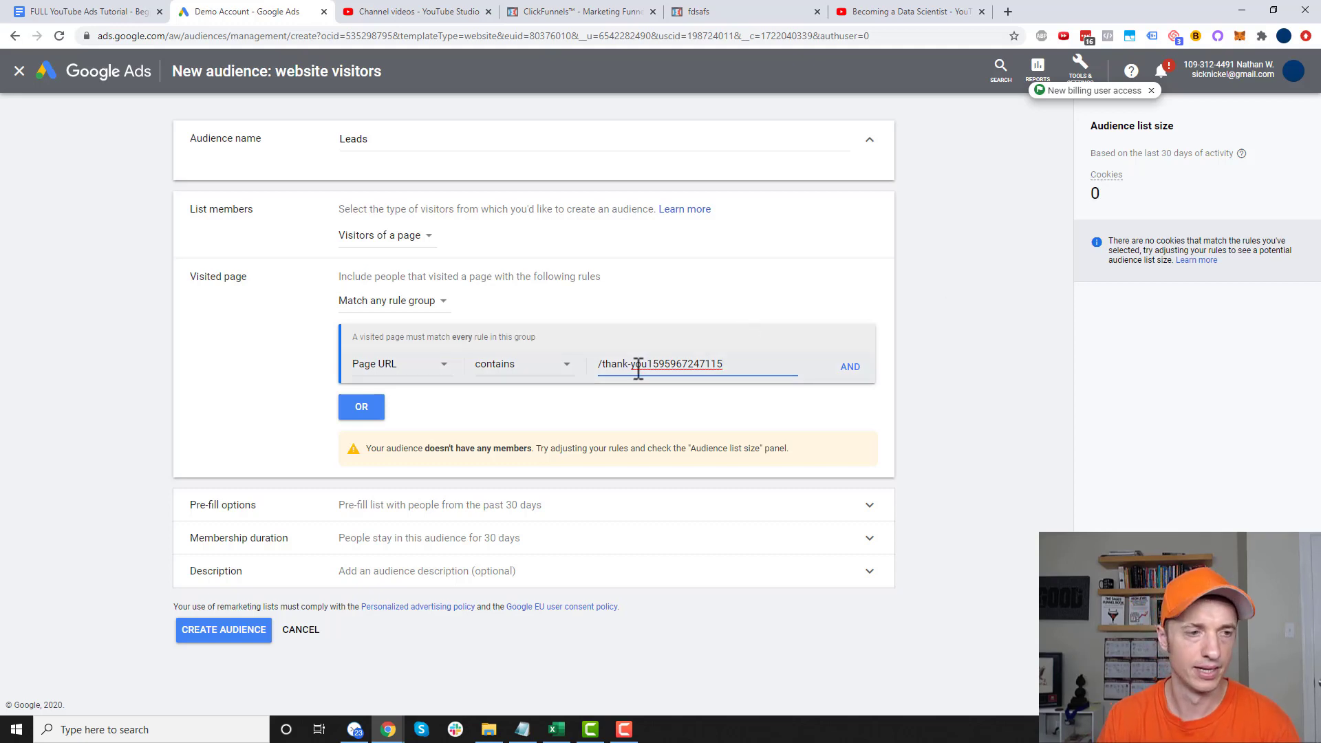
Step: Review the audience's pre-fill options, membership duration and description, keeping the 30-day pre-fill and 30-day duration
left_click(407, 509)
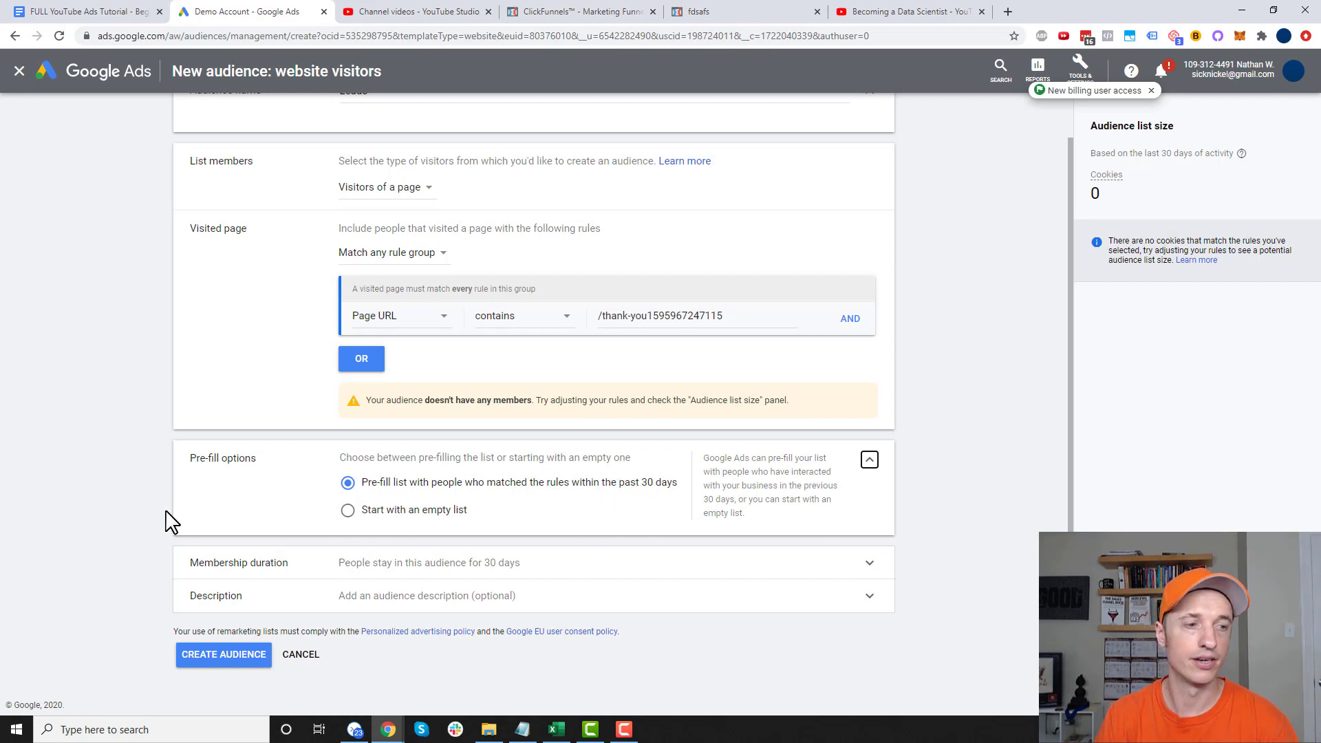
left_click(527, 564)
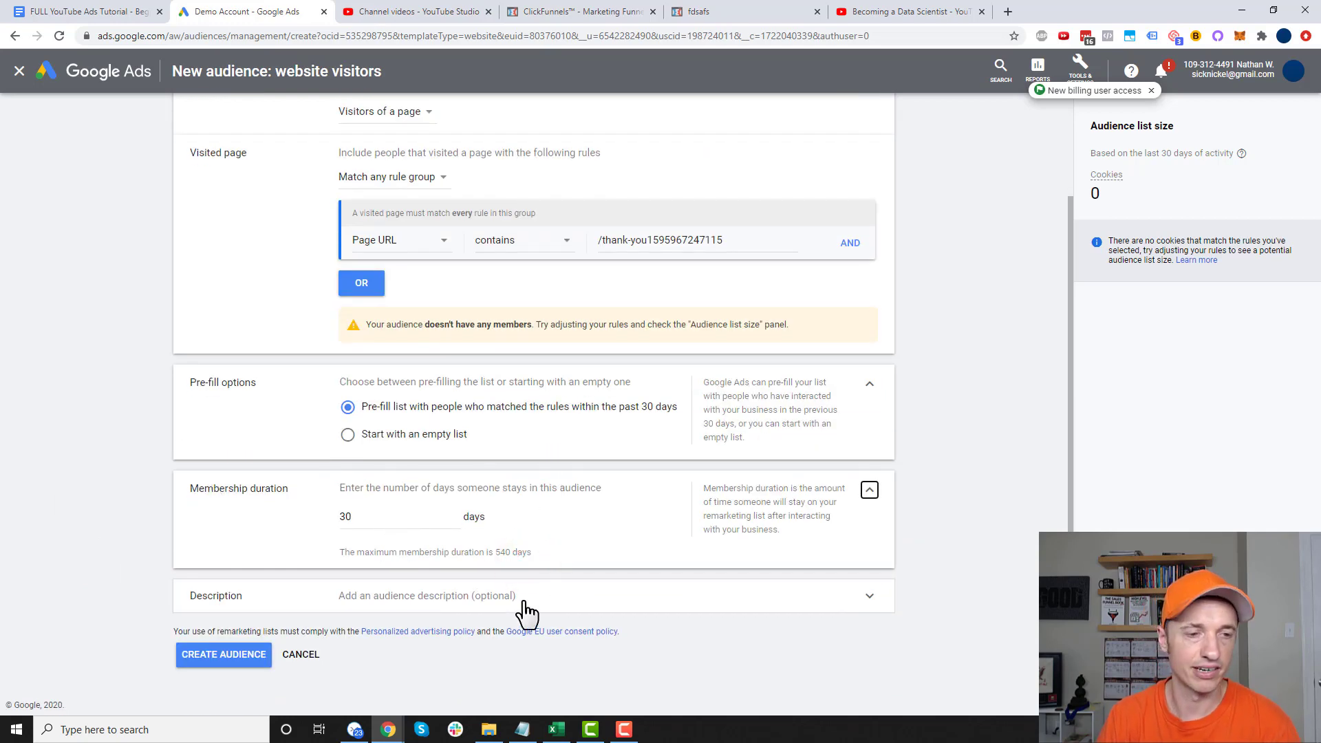
left_click(483, 597)
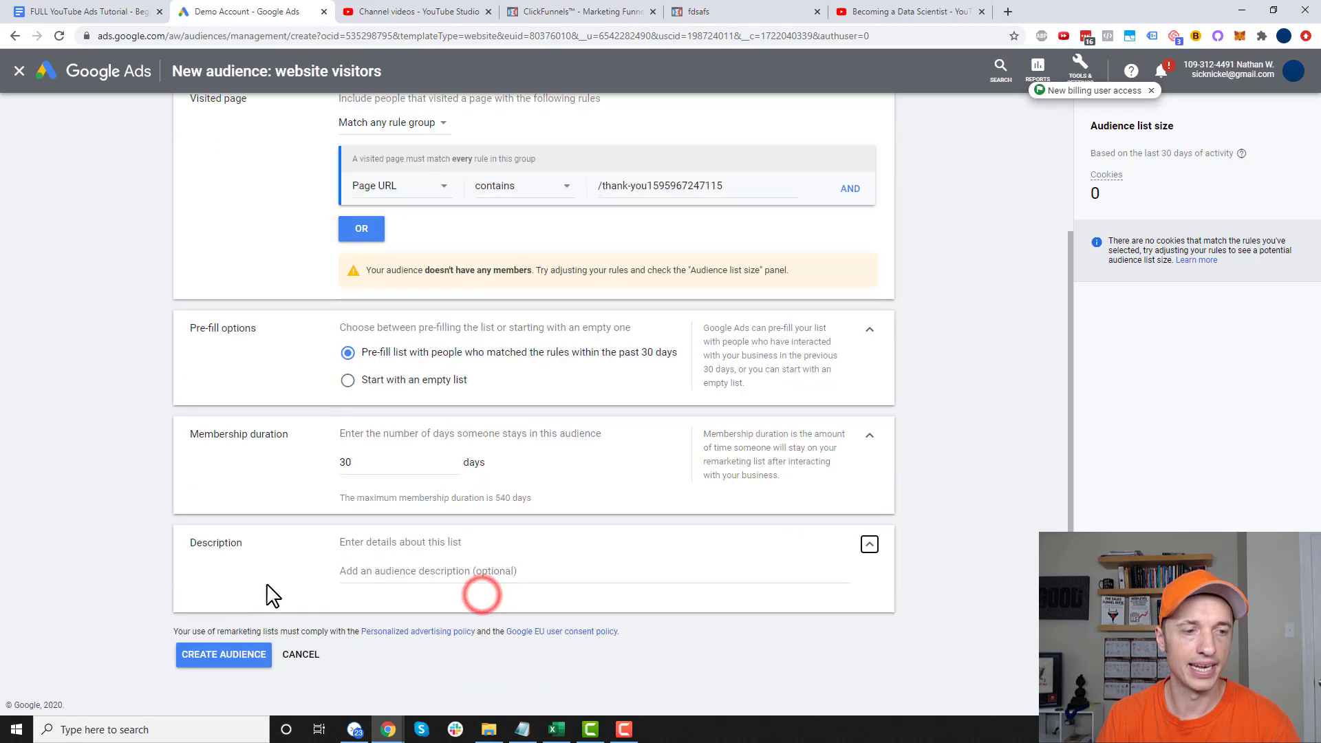
left_click(423, 572)
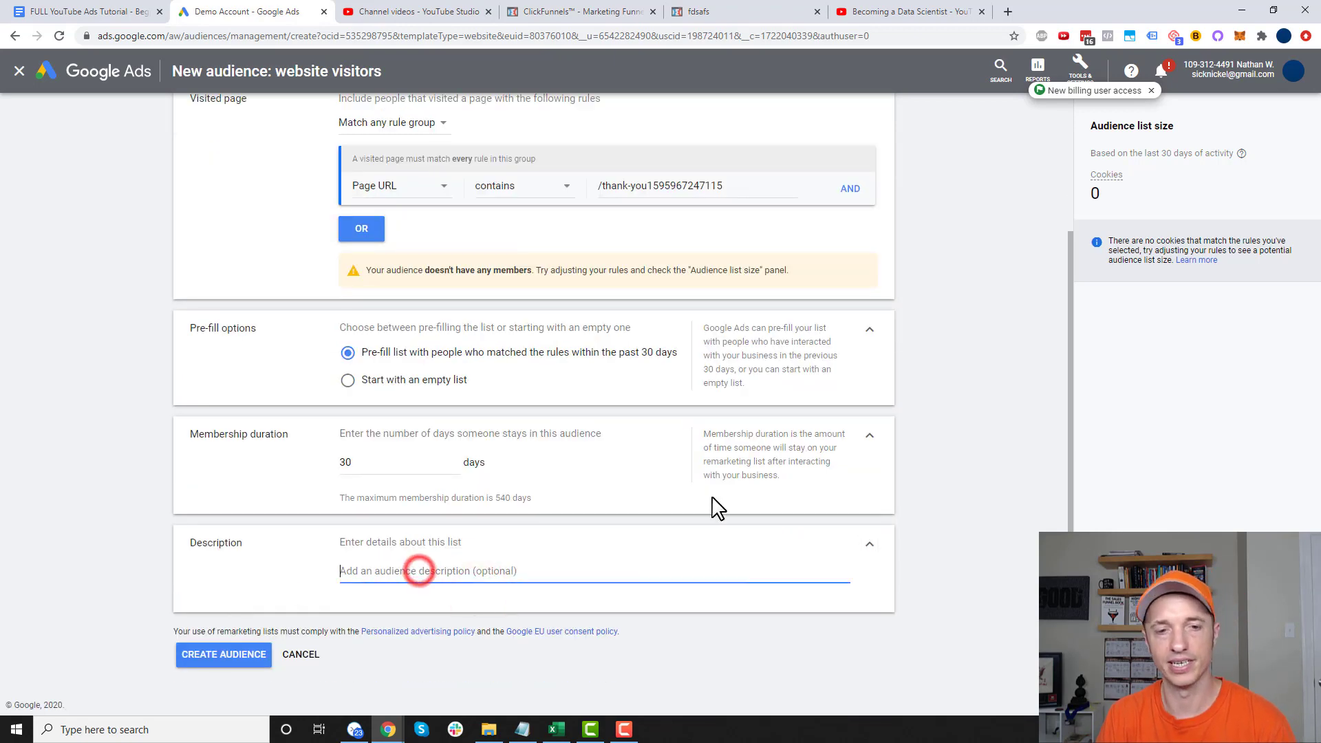
left_click(963, 535)
Step: Rename the audience to Leads (30 Days) and create it
scroll(963, 536, "up", 2)
scroll(961, 538, "up", 1)
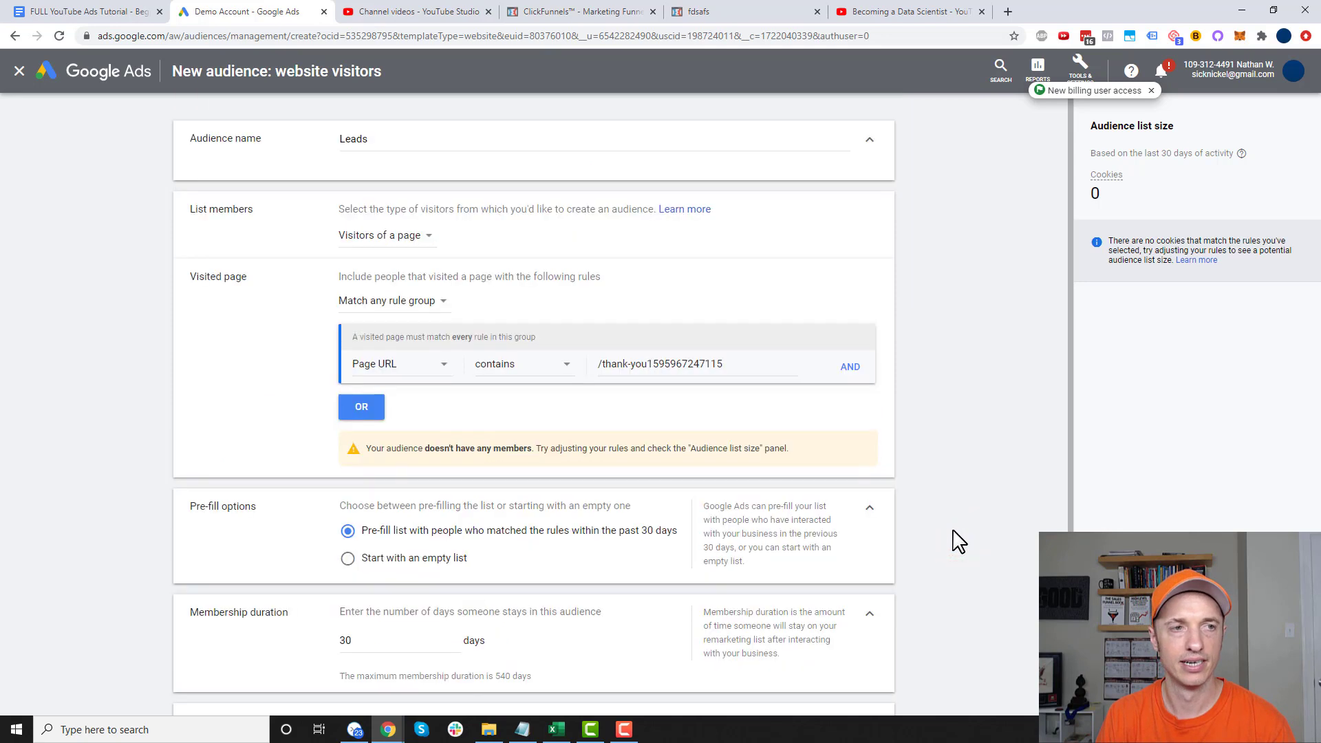
left_click(629, 139)
type("(3")
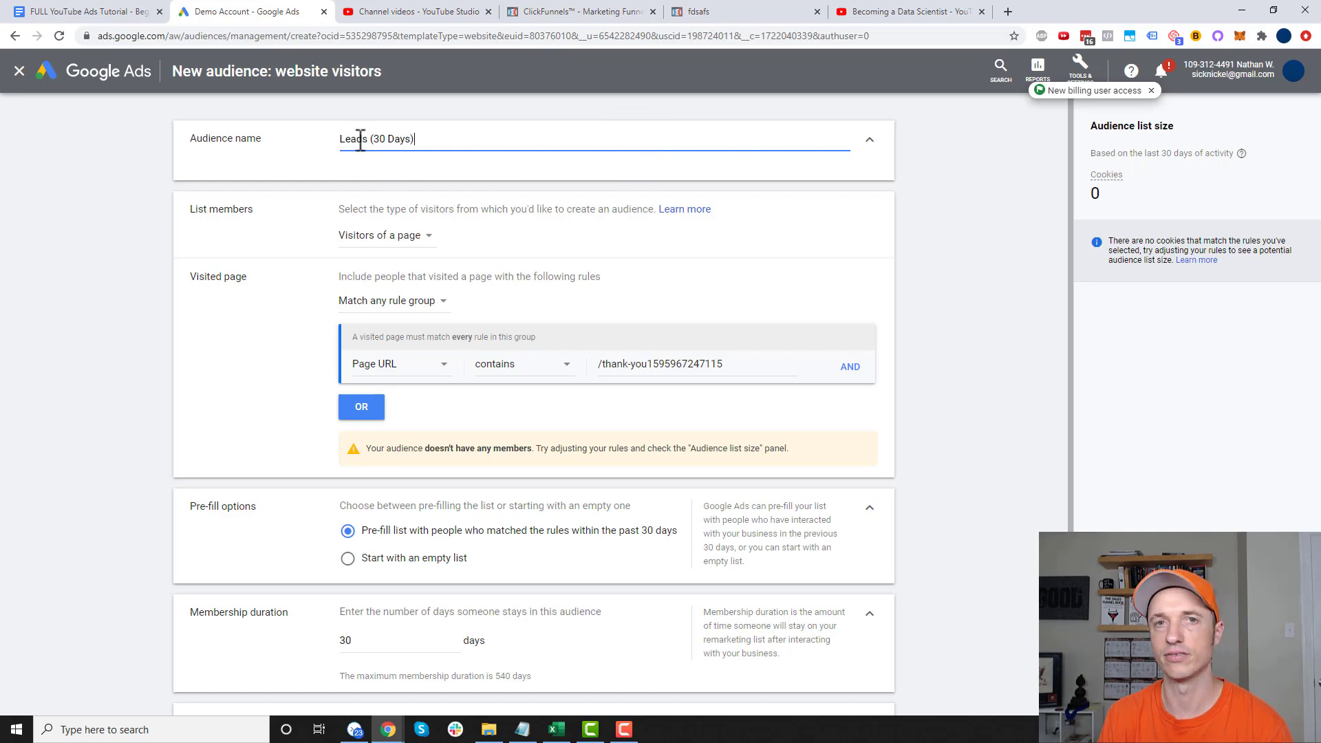
type("0 Days)")
scroll(686, 271, "down", 3)
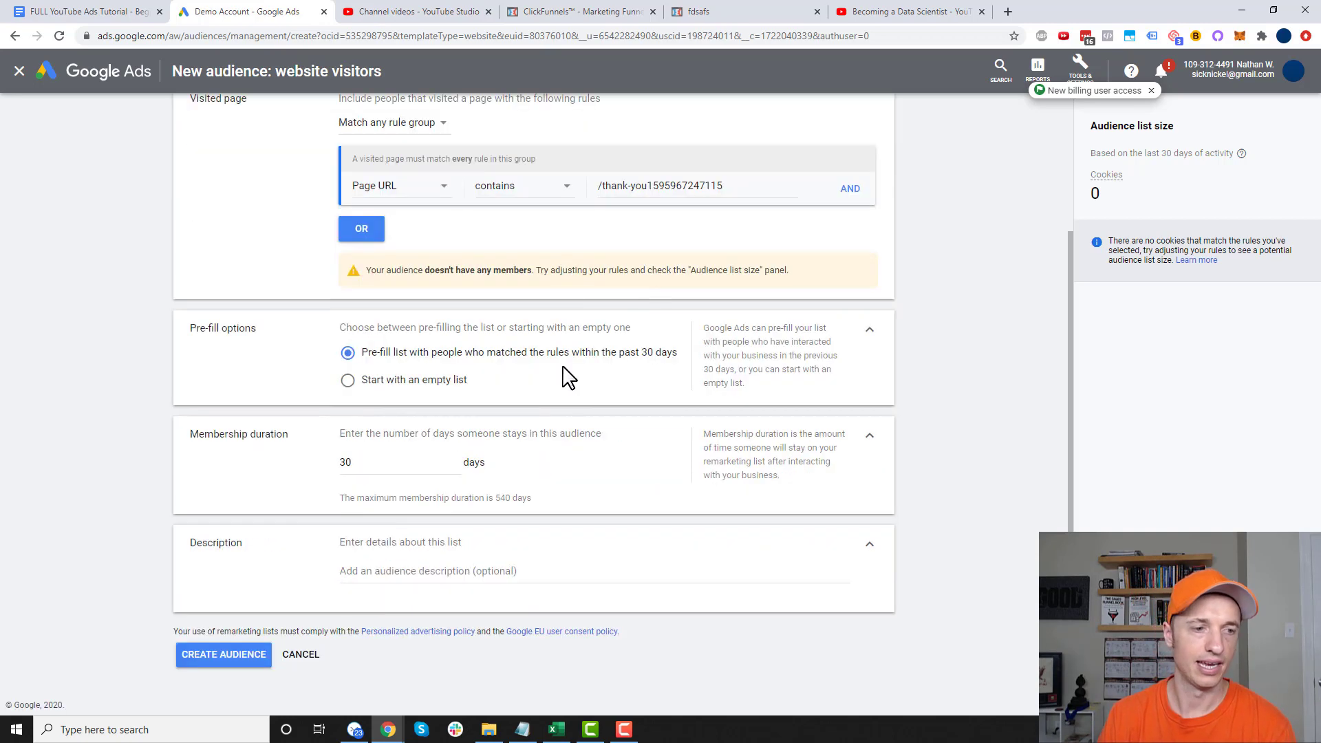
left_click(234, 659)
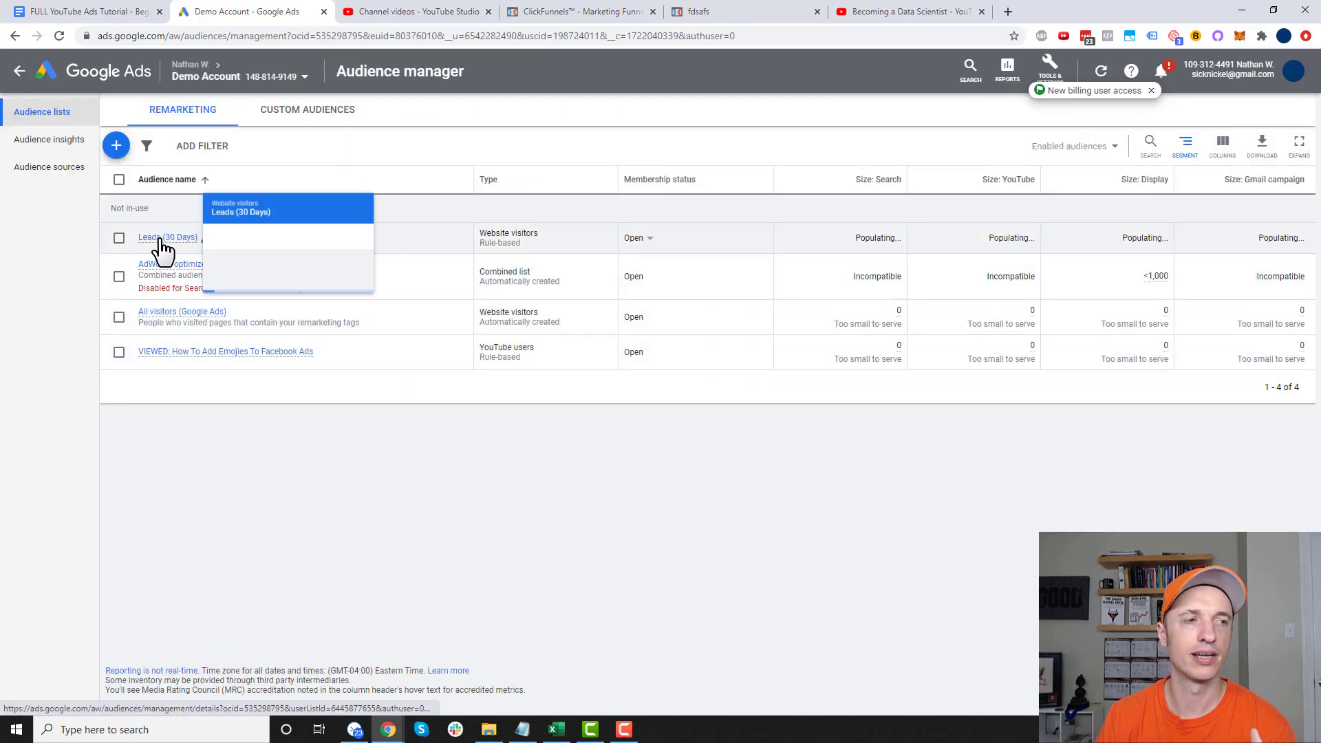
Step: Start a new YouTube users audience named Subscribers with list members set to Subscribed to a channel
left_click(116, 145)
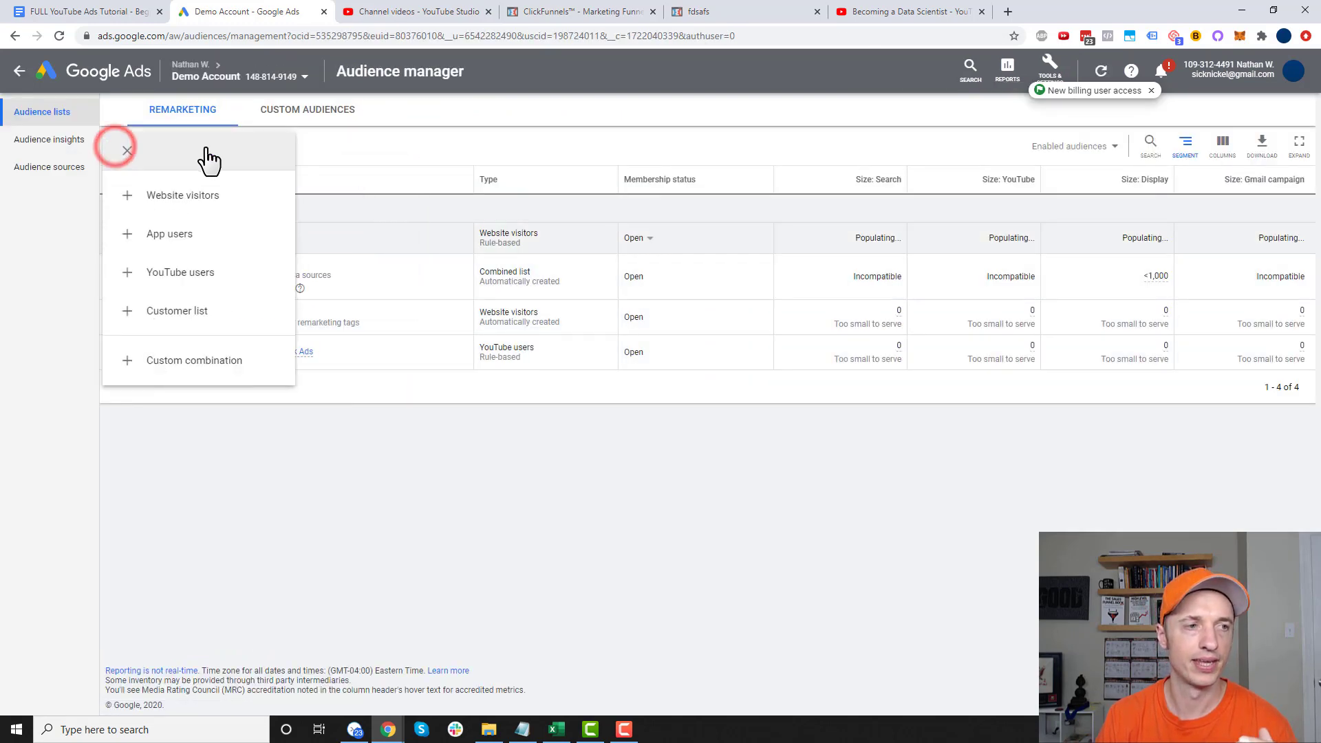
left_click(217, 275)
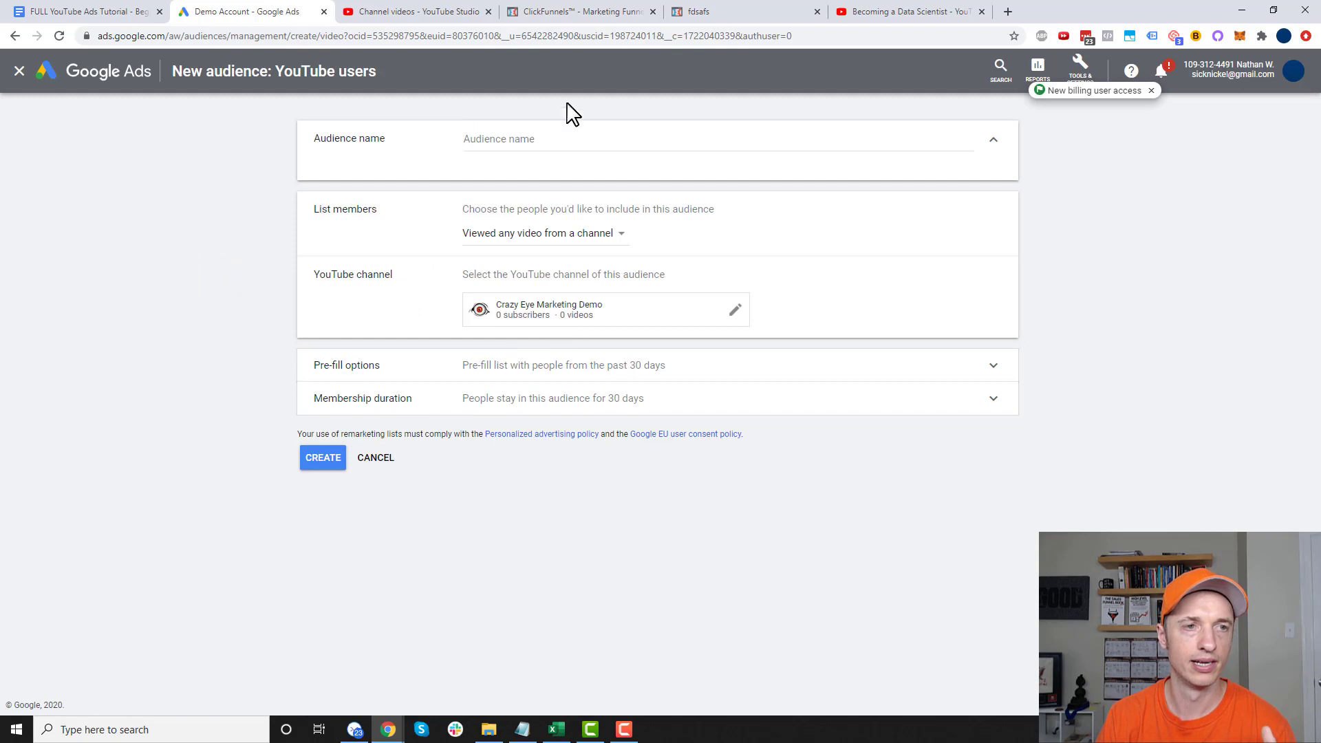
left_click(588, 135)
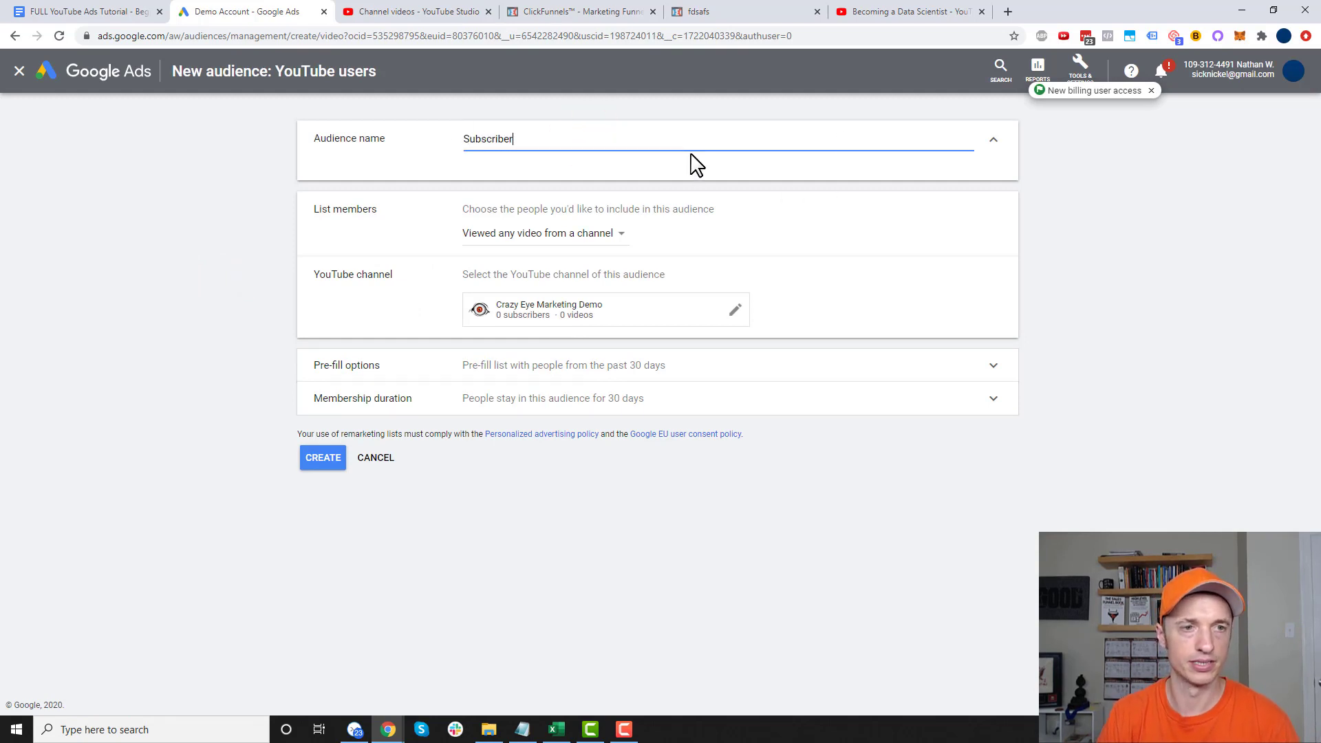
left_click(570, 250)
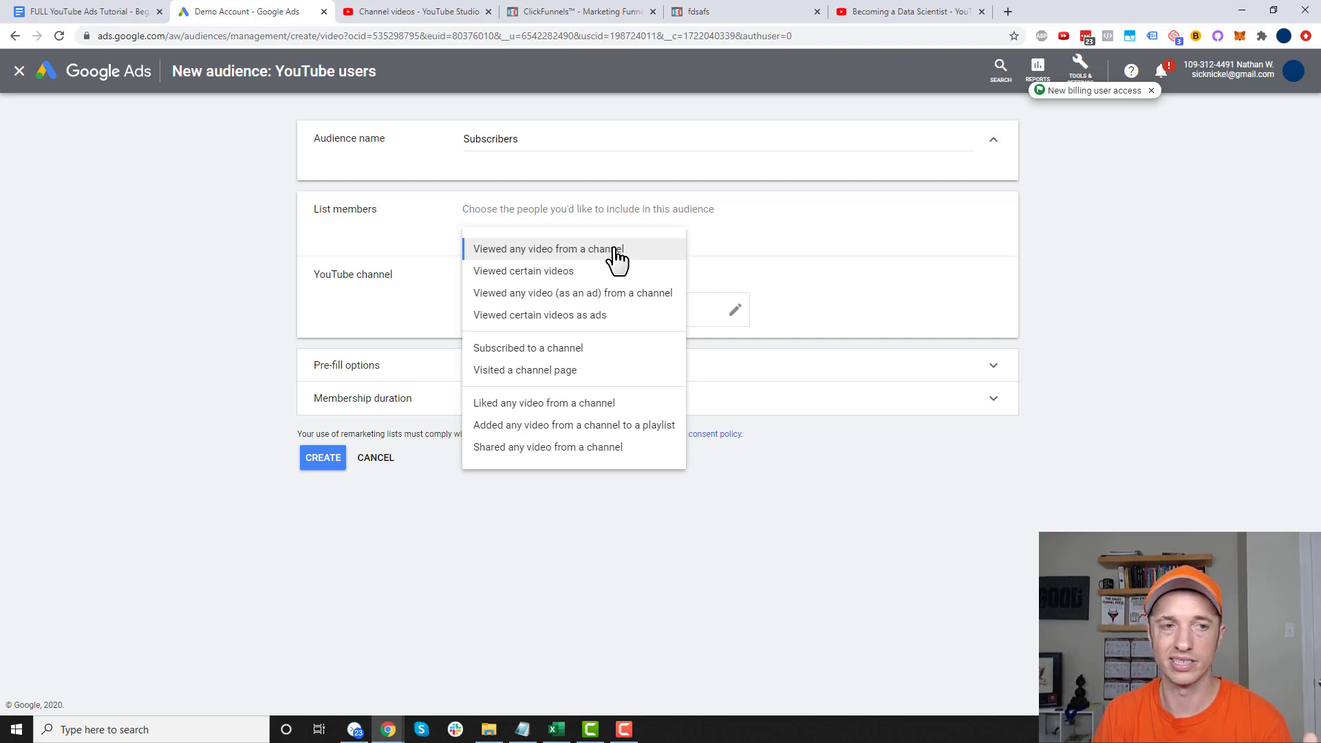
left_click(565, 349)
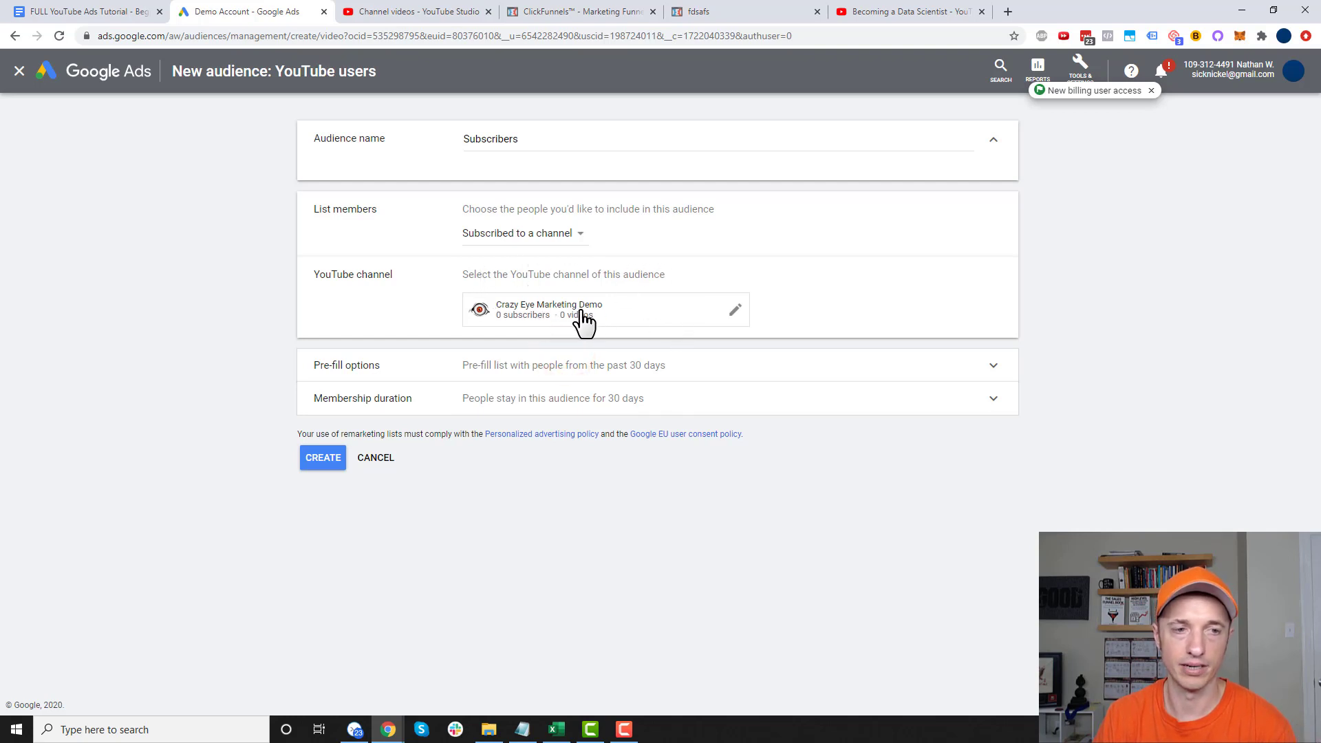
Step: Keep the 30-day pre-fill option and set the Subscribers audience's membership duration to 540 days
left_click(588, 375)
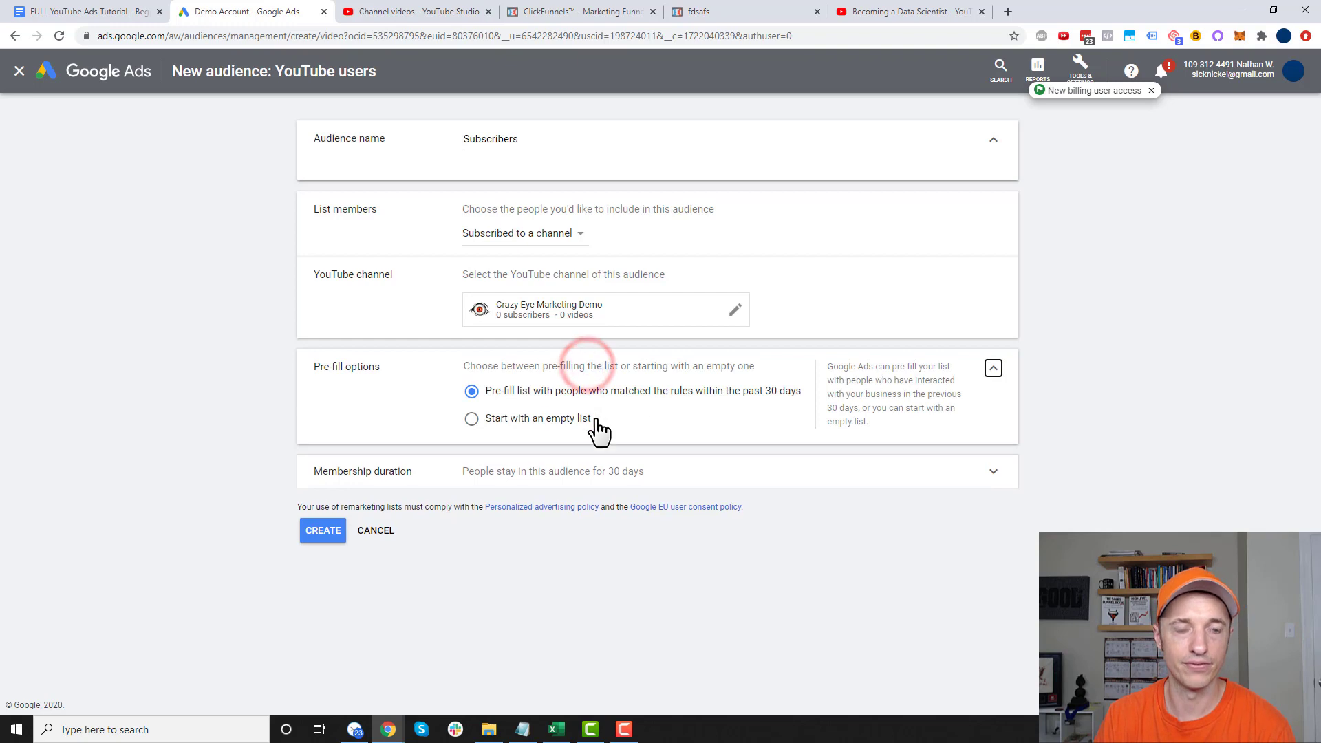
left_click(596, 475)
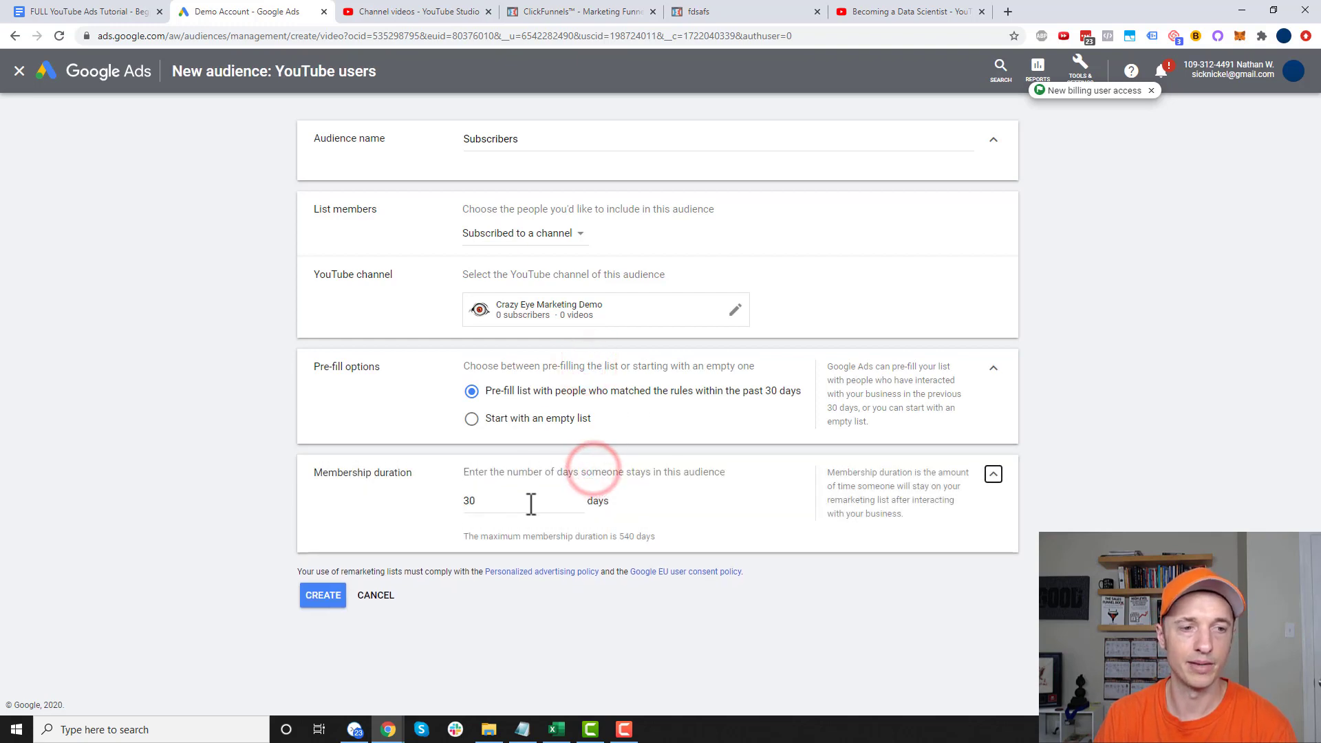
left_click(628, 137)
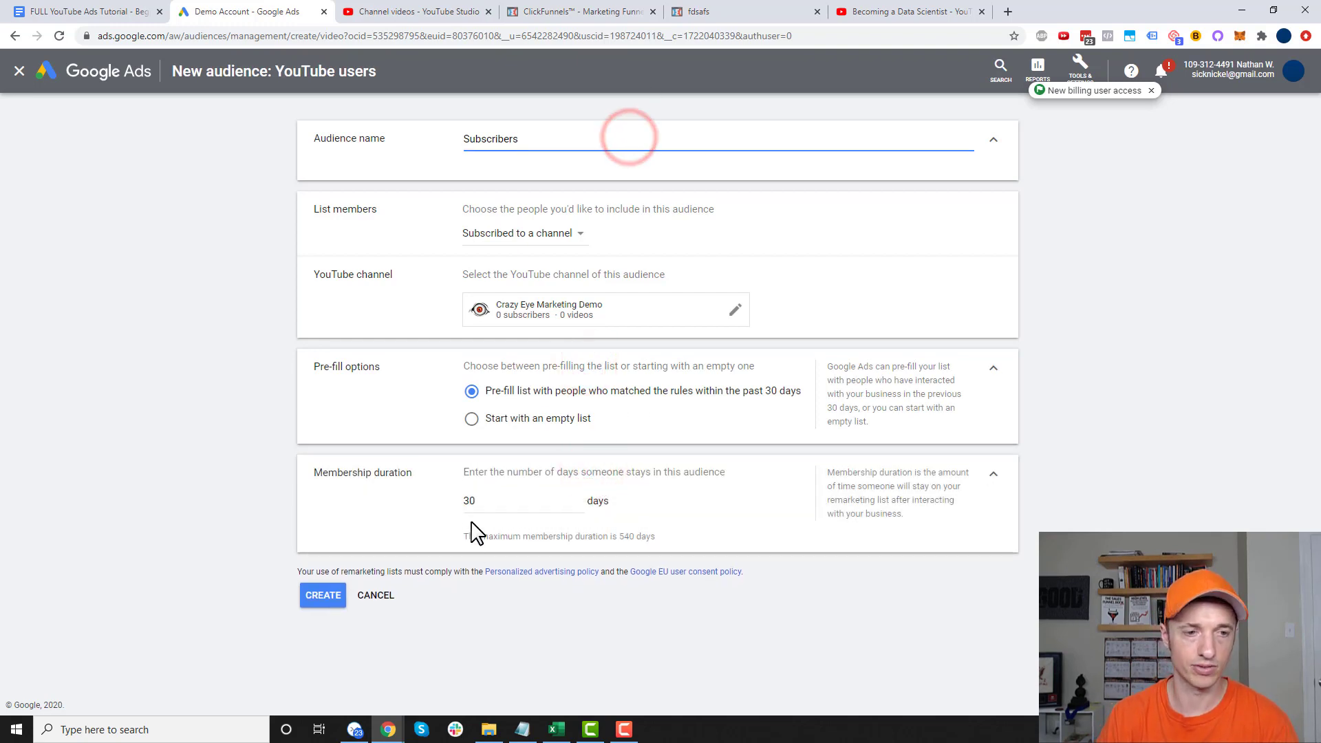
double_click(485, 501)
type("54")
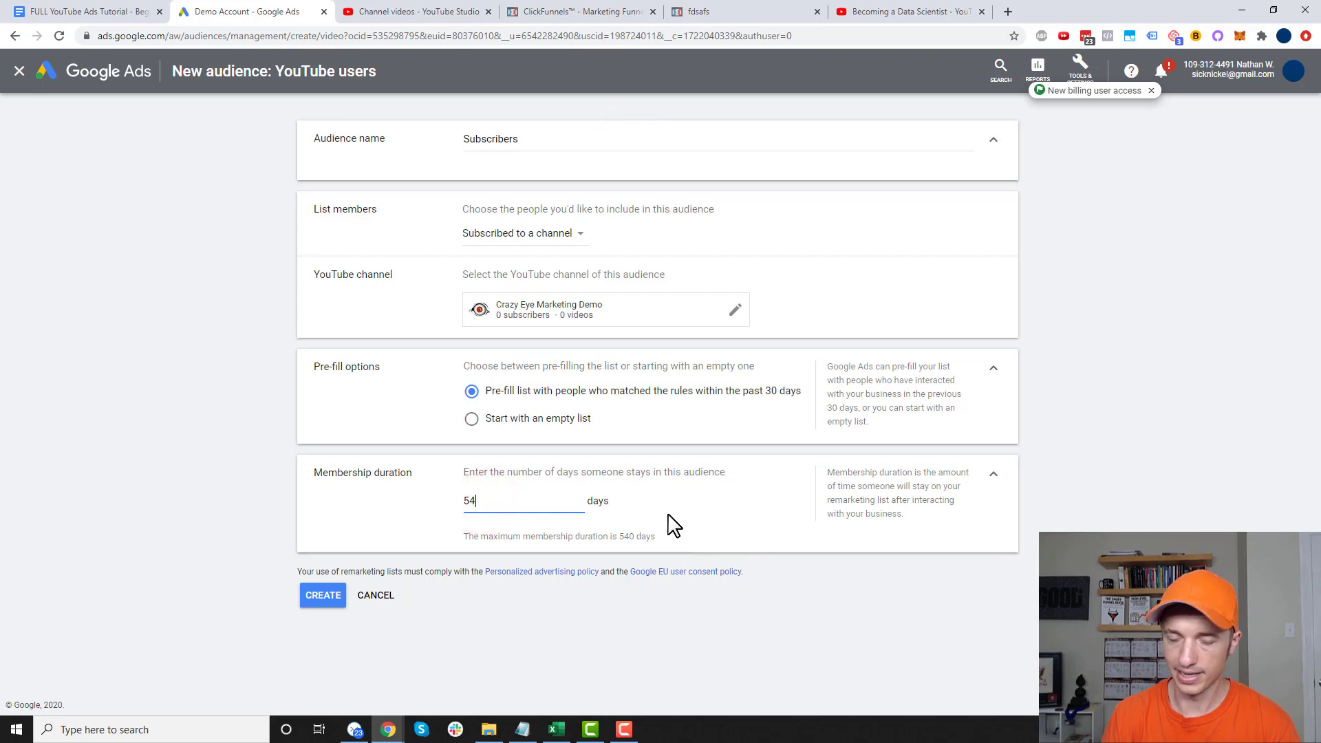
Step: Rename the audience to Subscribers (540 Days) and create it
left_click(555, 136)
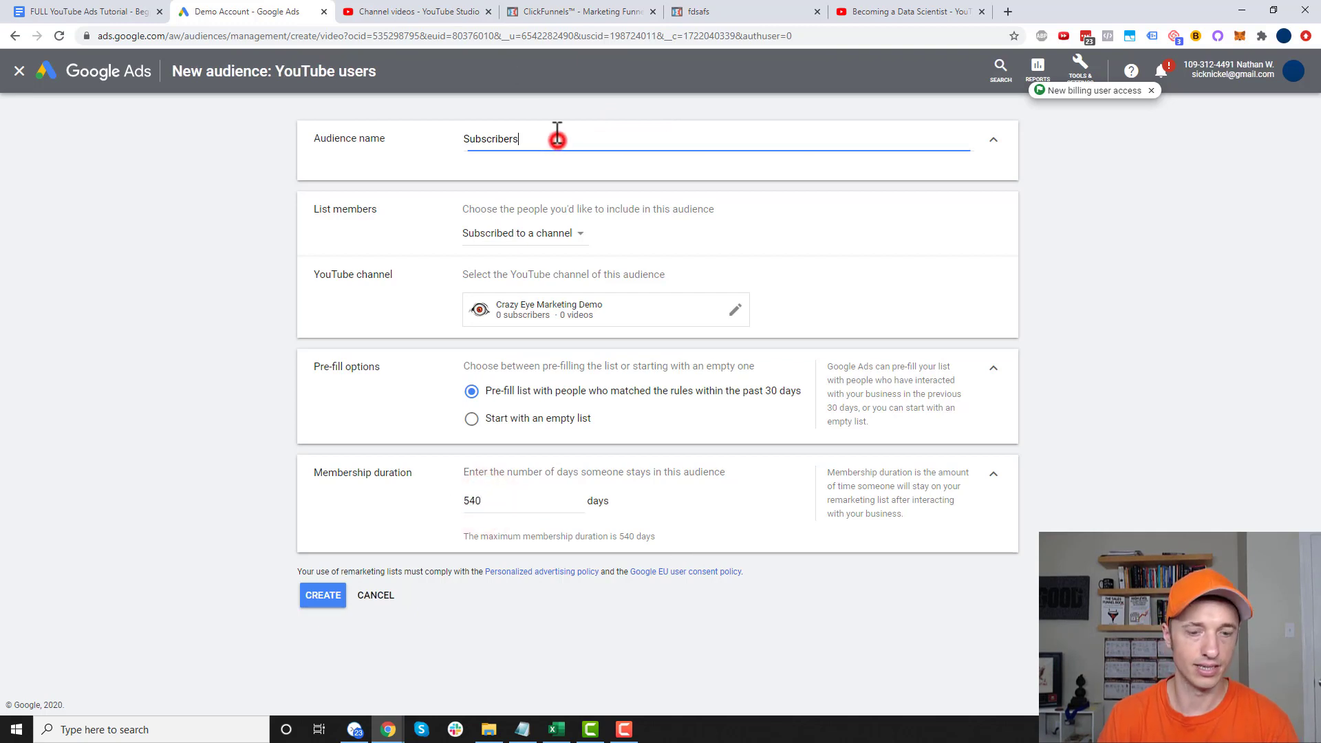
type("(540")
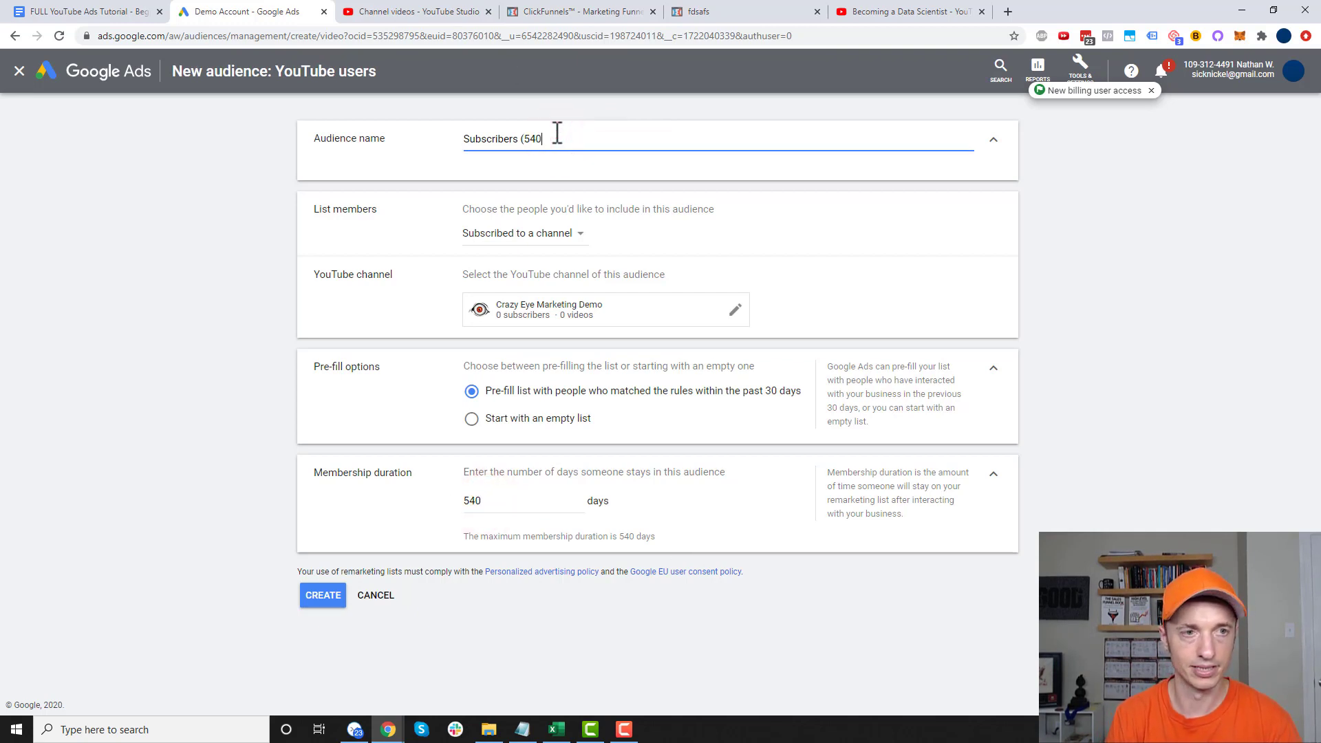
type(" Days)")
left_click(320, 596)
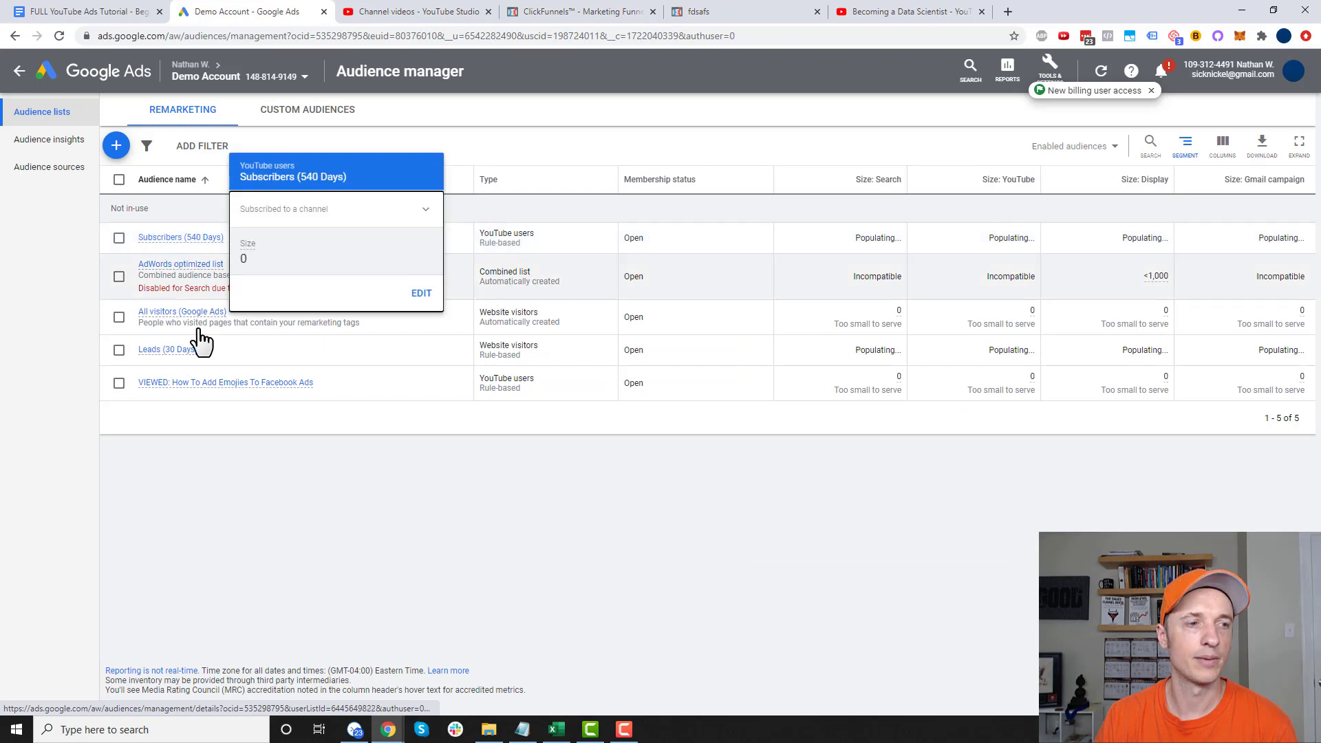
Step: Leave the Audience manager and check the Exclusions entry in the Google Docs outline
left_click(21, 71)
left_click(79, 12)
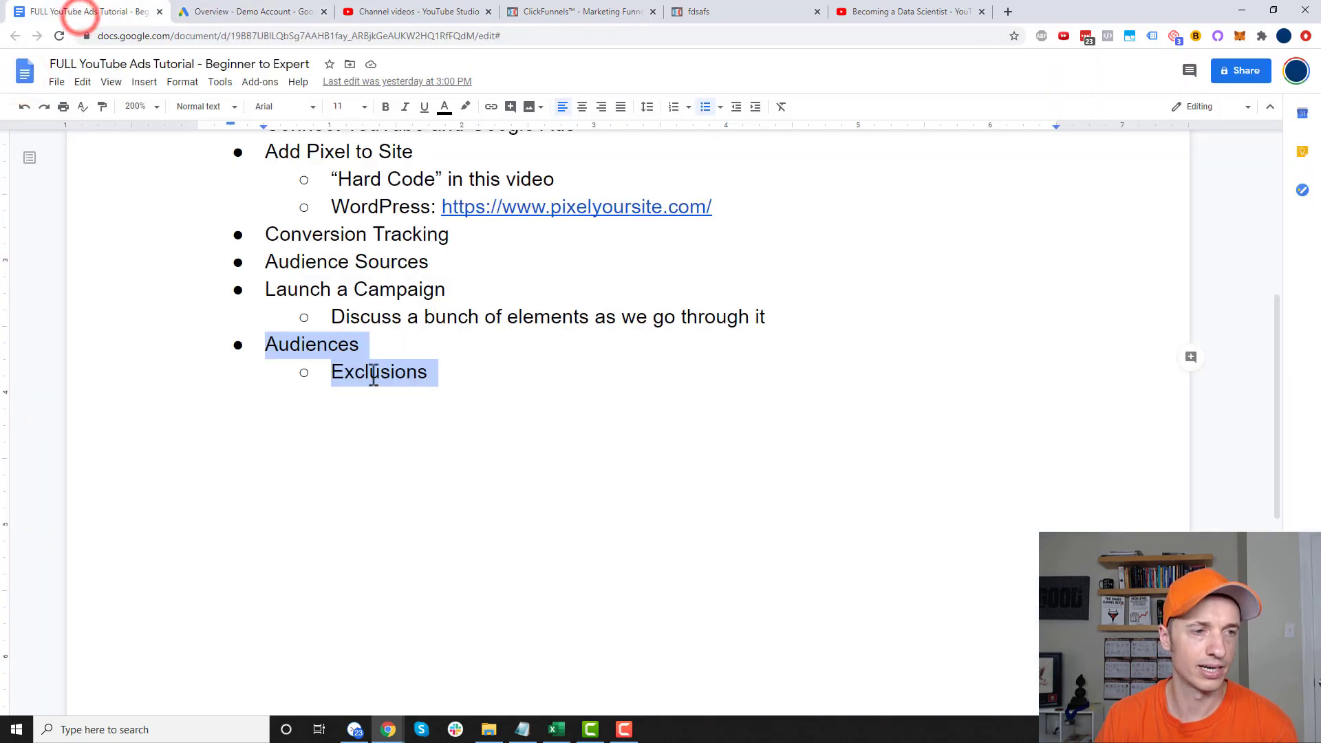
left_click(333, 371)
Step: Switch back to Google Ads and open the audience exclusions of the Video Conversions - 2020-07-29 campaign
left_click(247, 10)
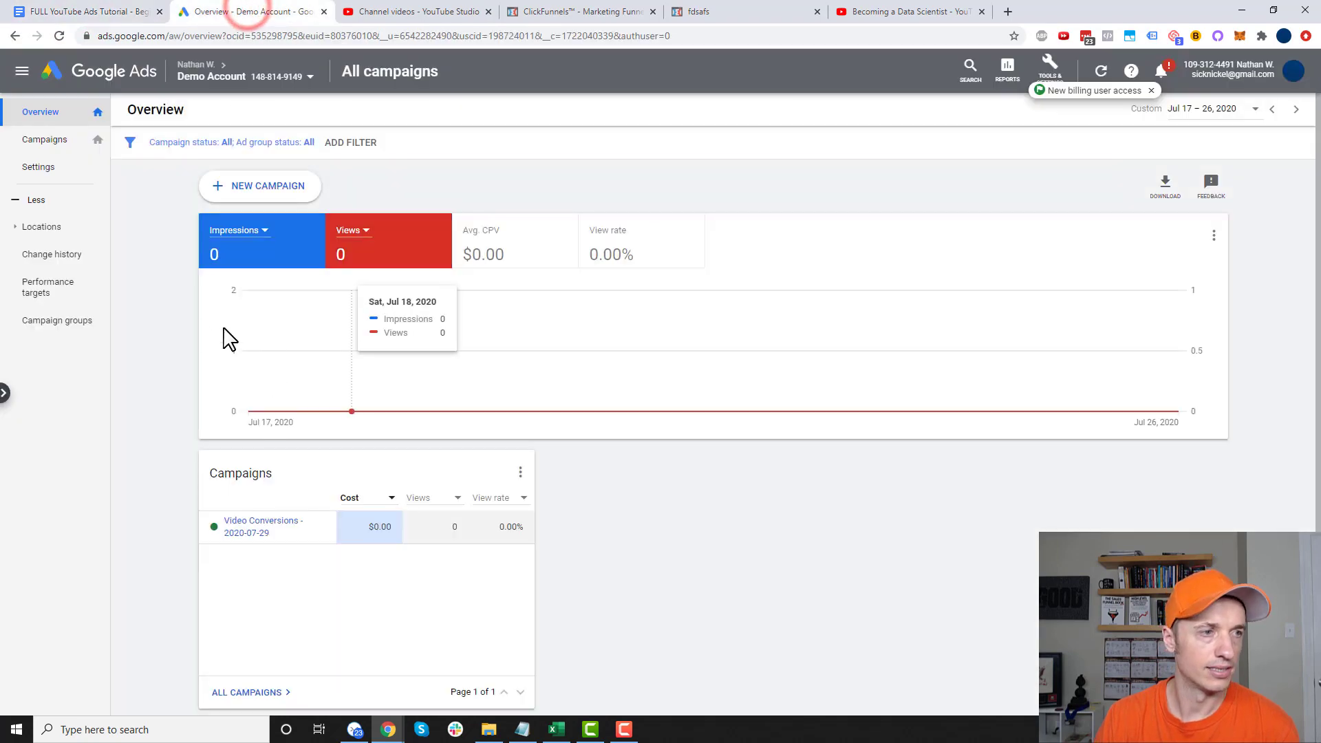
left_click(60, 138)
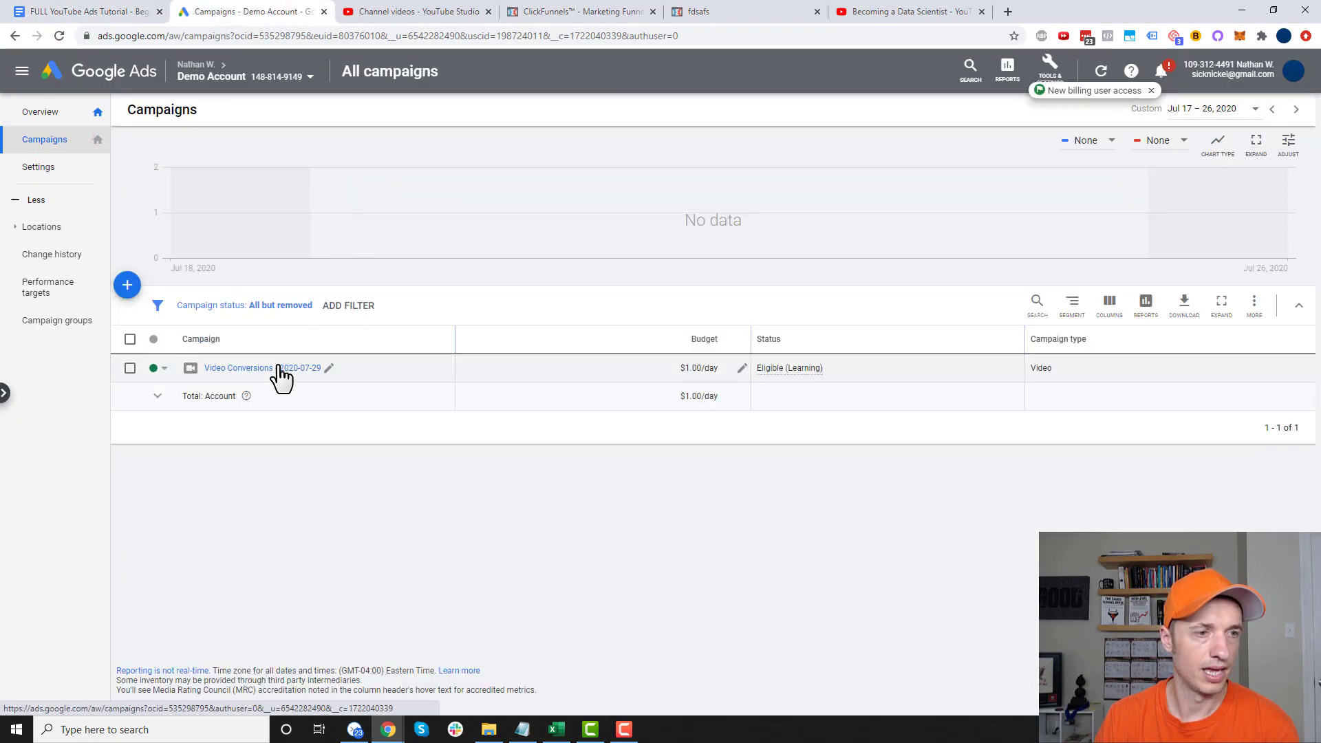
left_click(280, 369)
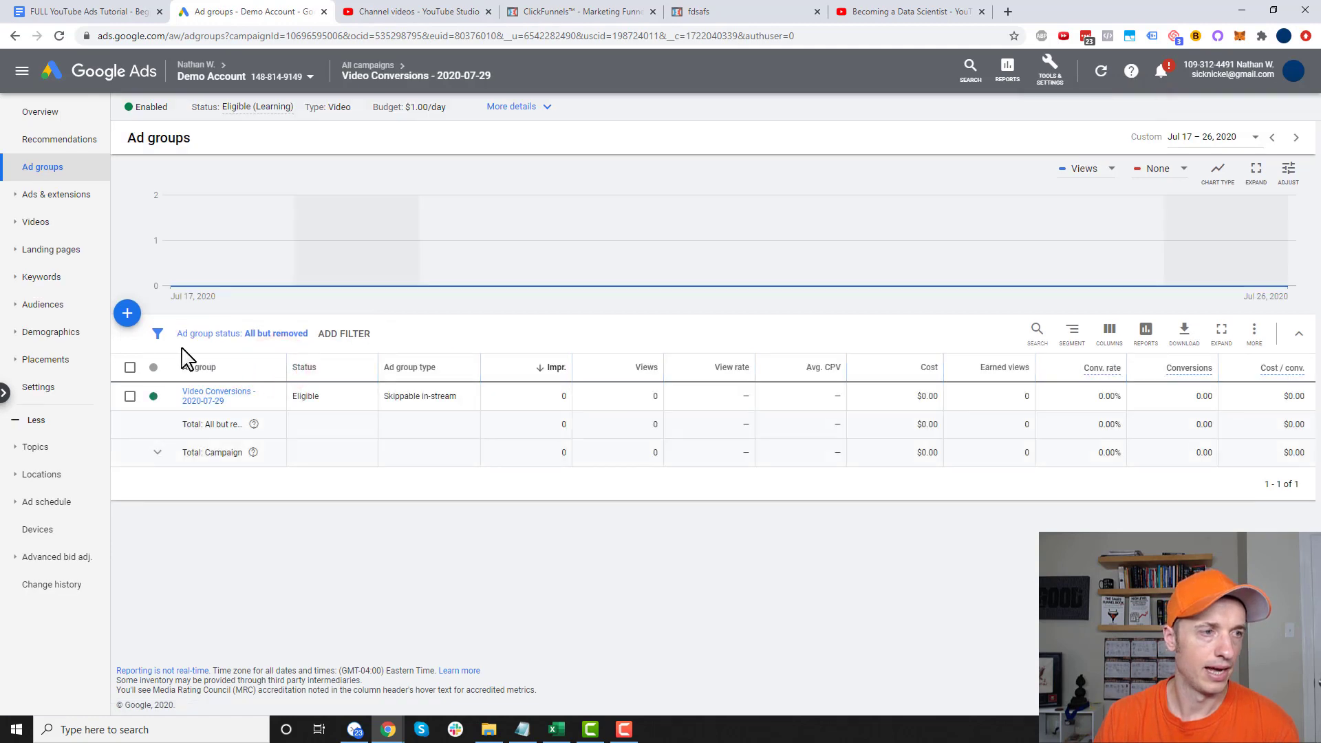
left_click(55, 305)
left_click(52, 369)
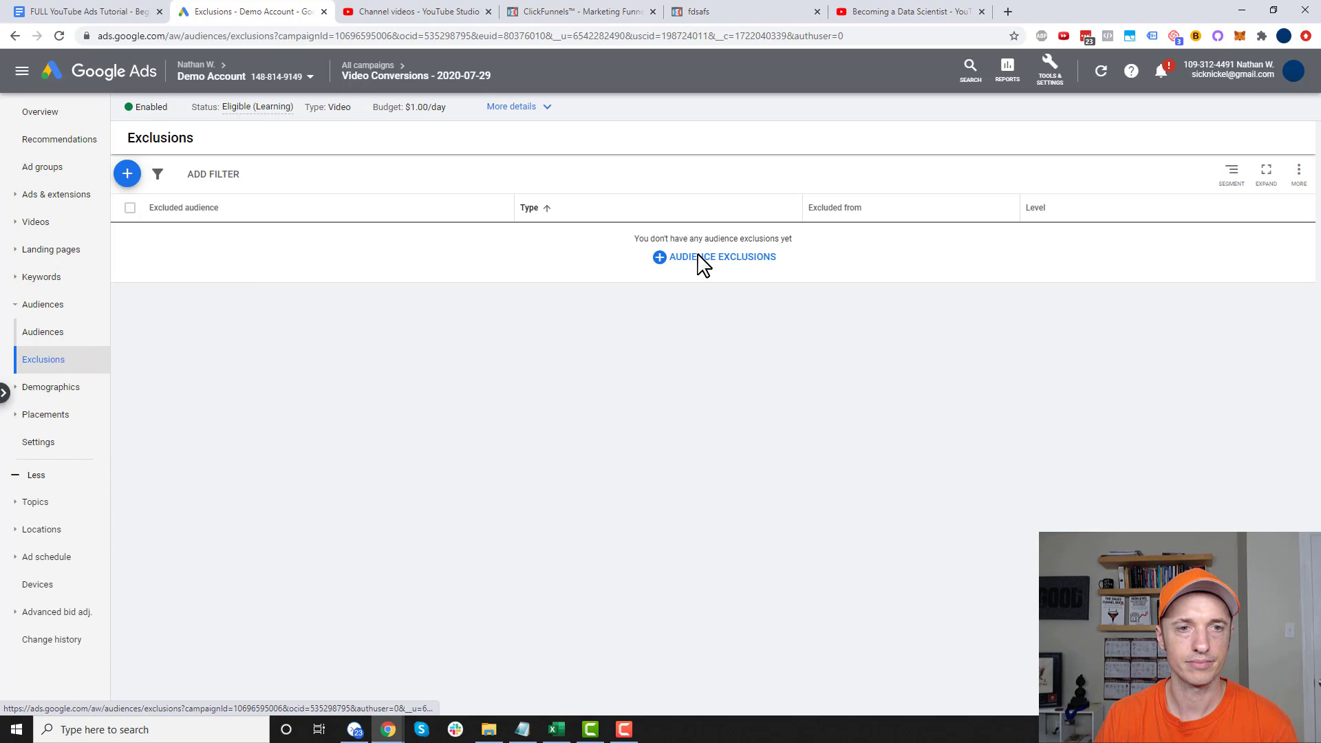
Step: Search for "lead", exclude the Leads (30 Days) audience from the campaign and save the exclusion
left_click(700, 260)
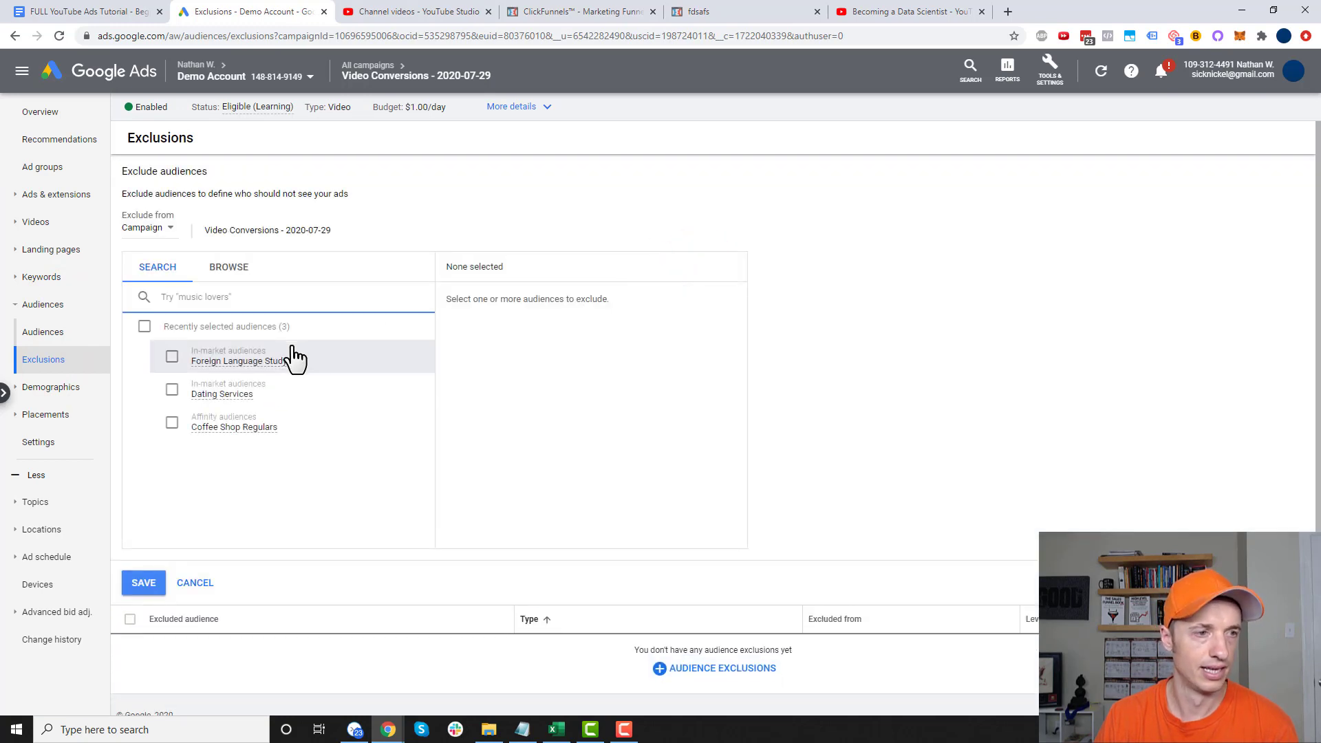
left_click(223, 270)
left_click(162, 269)
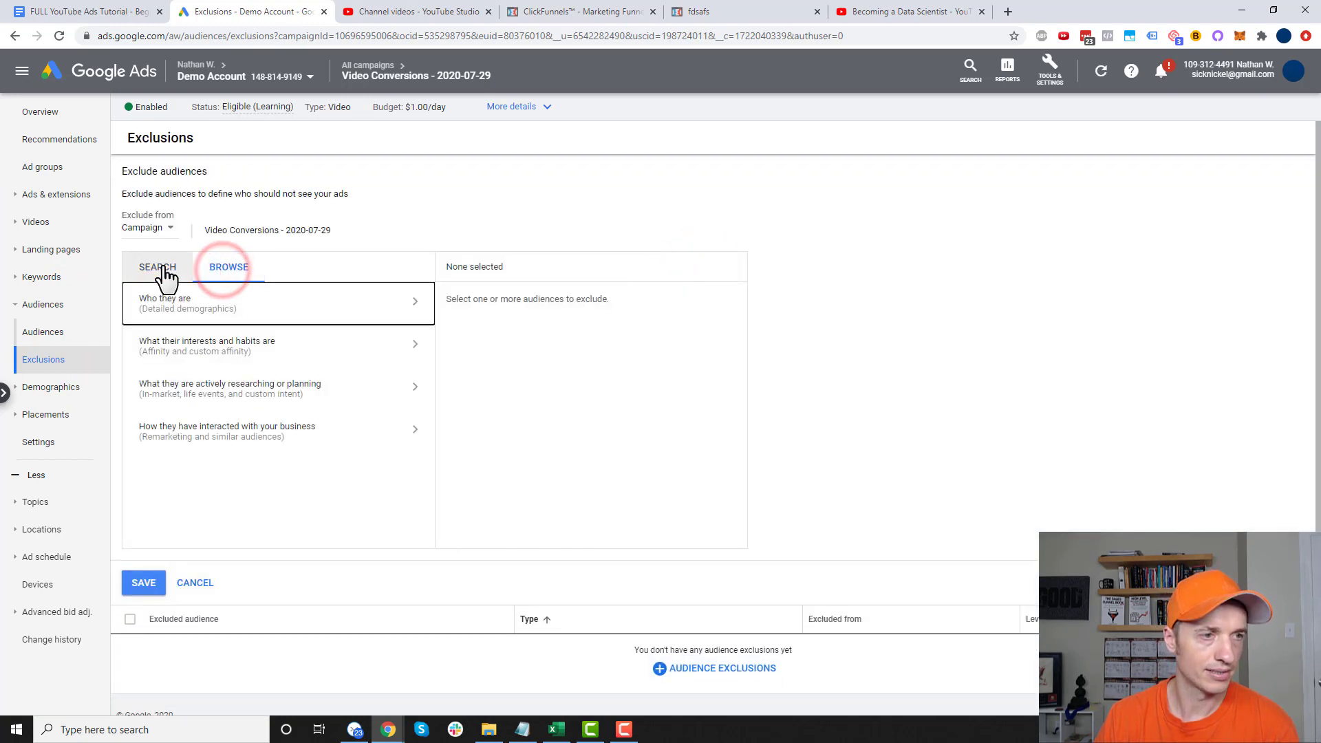
left_click(234, 298)
type("lead")
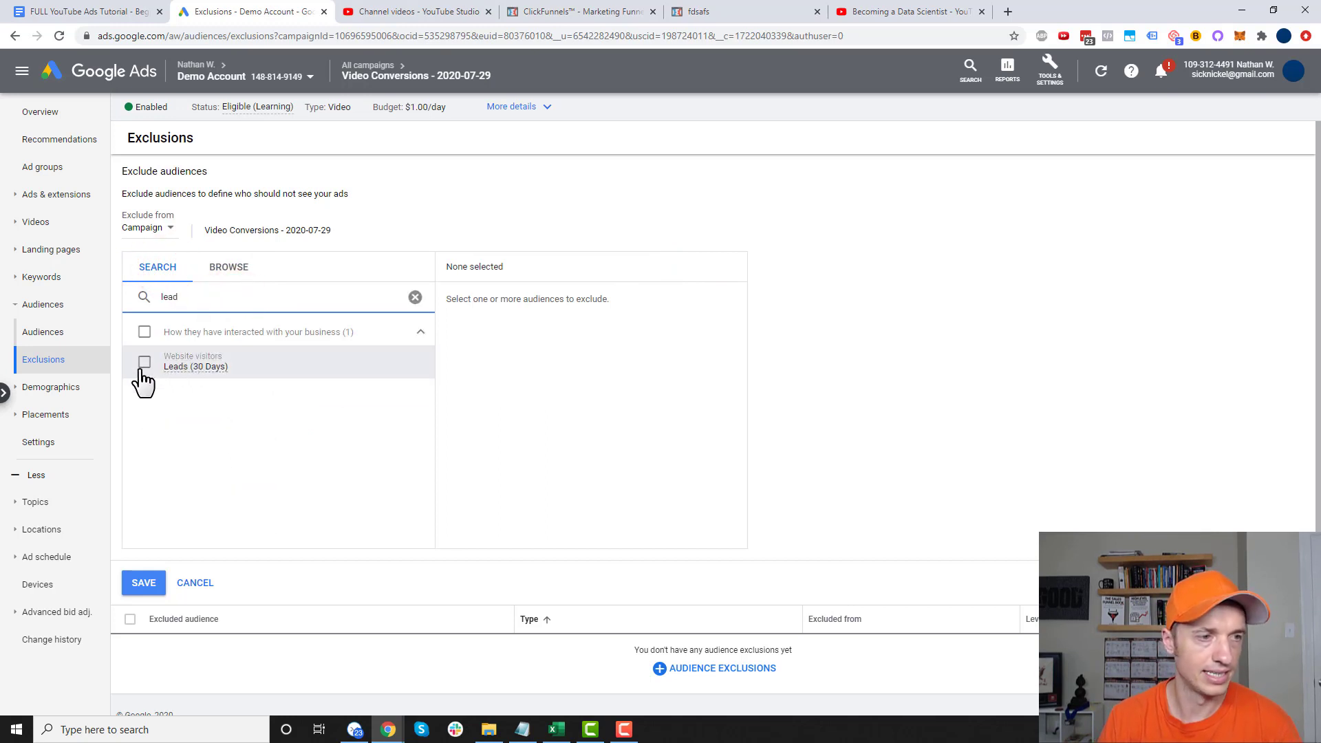
left_click(143, 362)
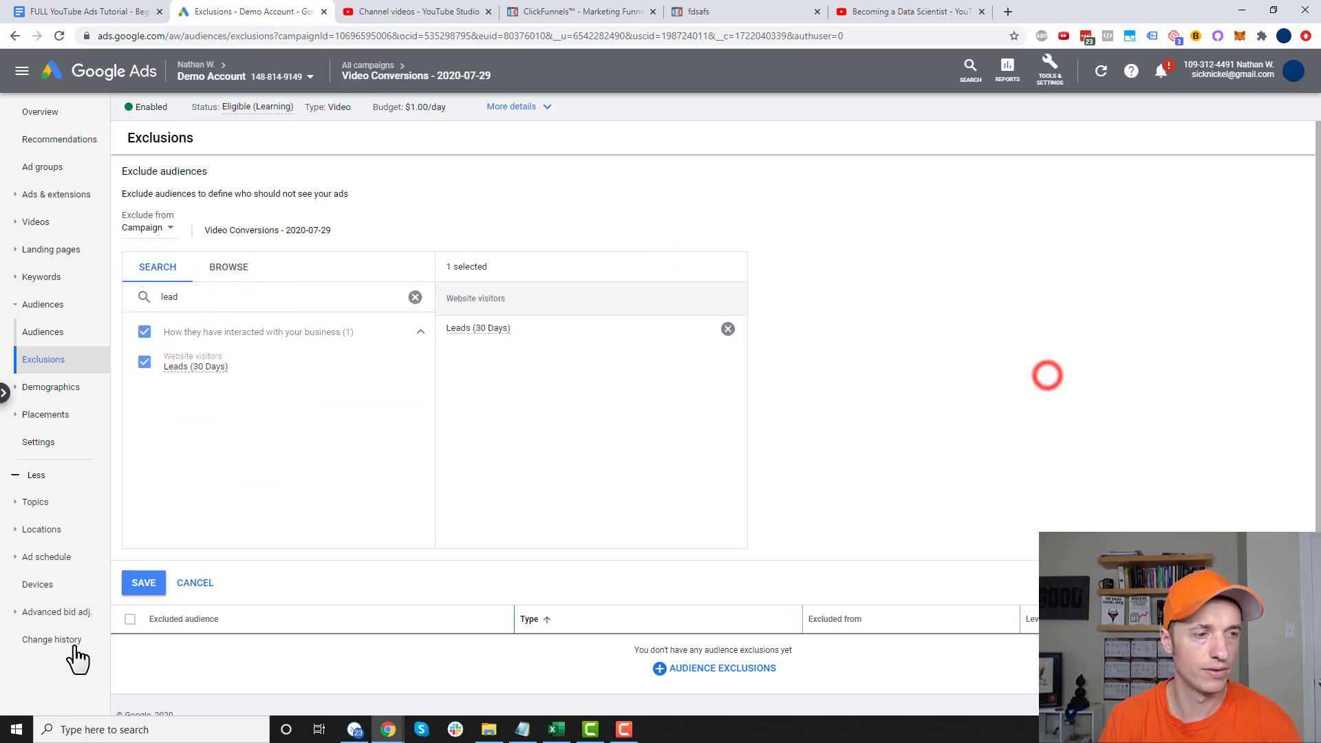
left_click(145, 584)
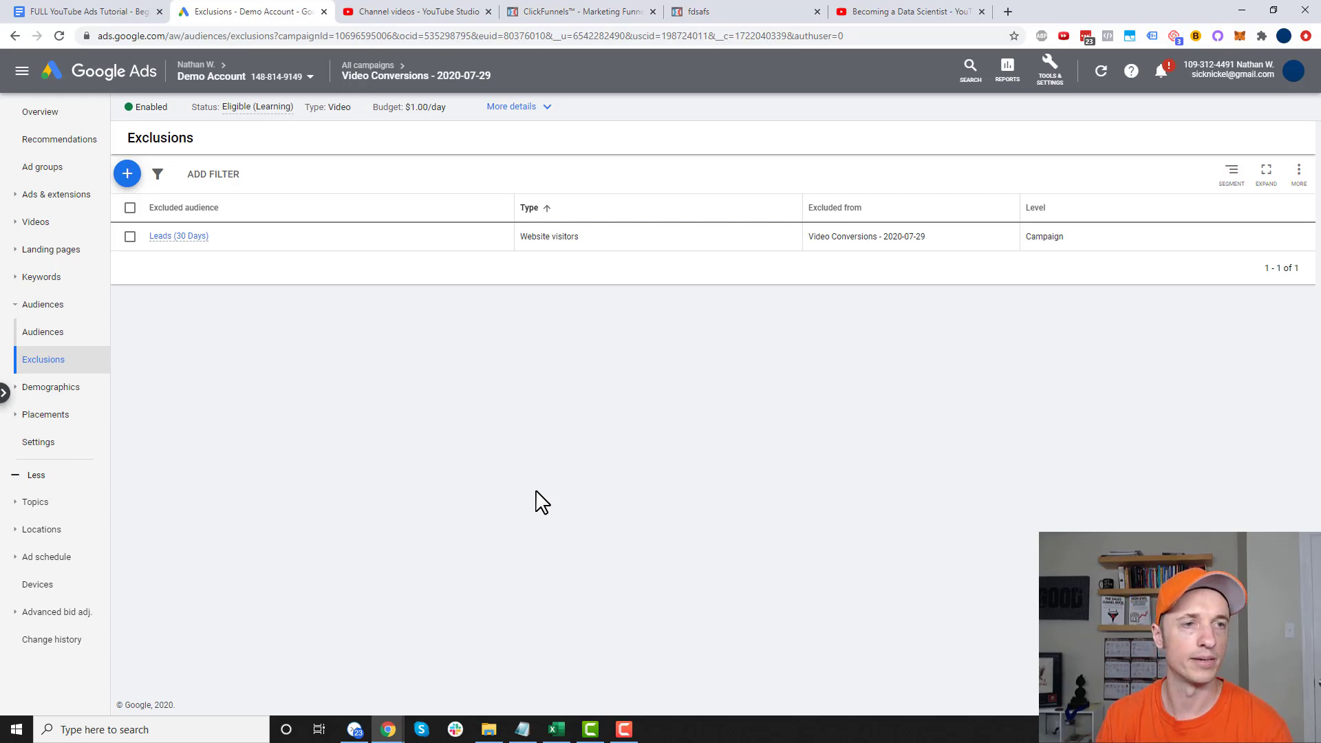
Step: Return to the Google Docs outline and review its topics from the beginning of the document
left_click(88, 11)
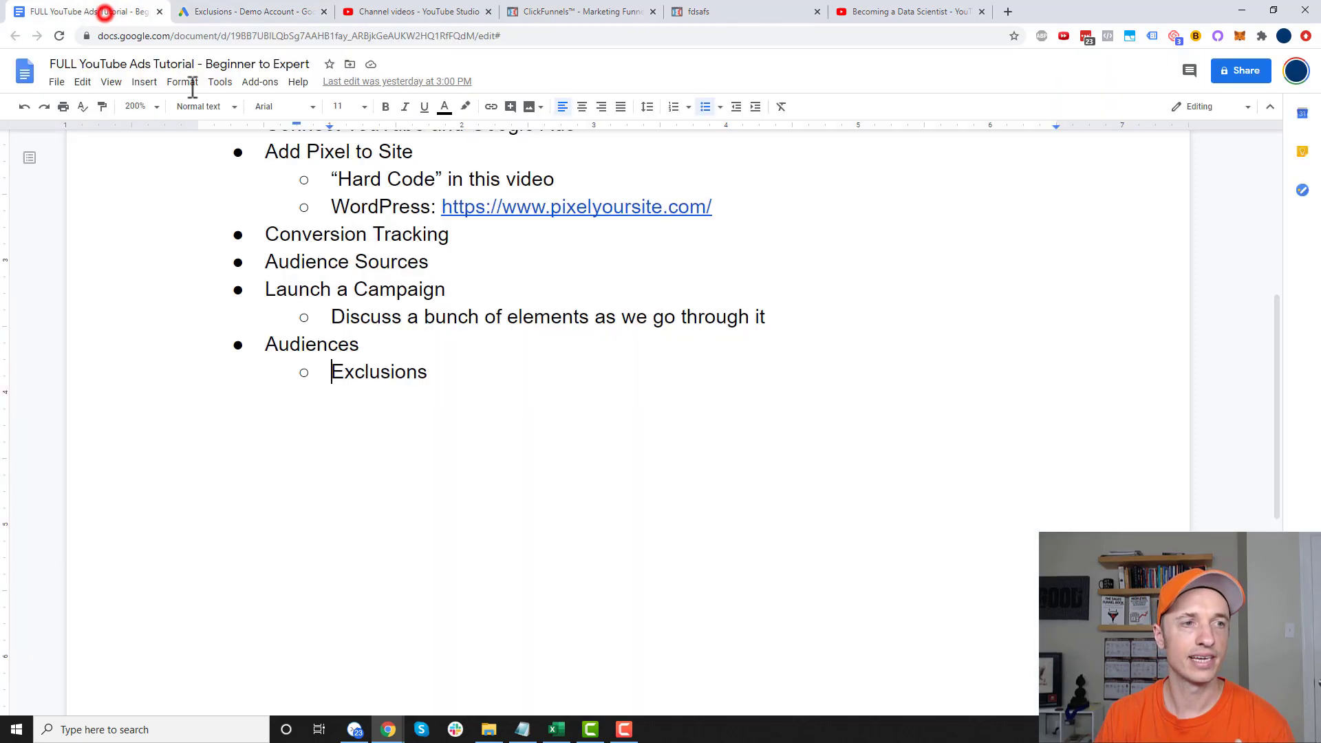
scroll(590, 472, "up", 5)
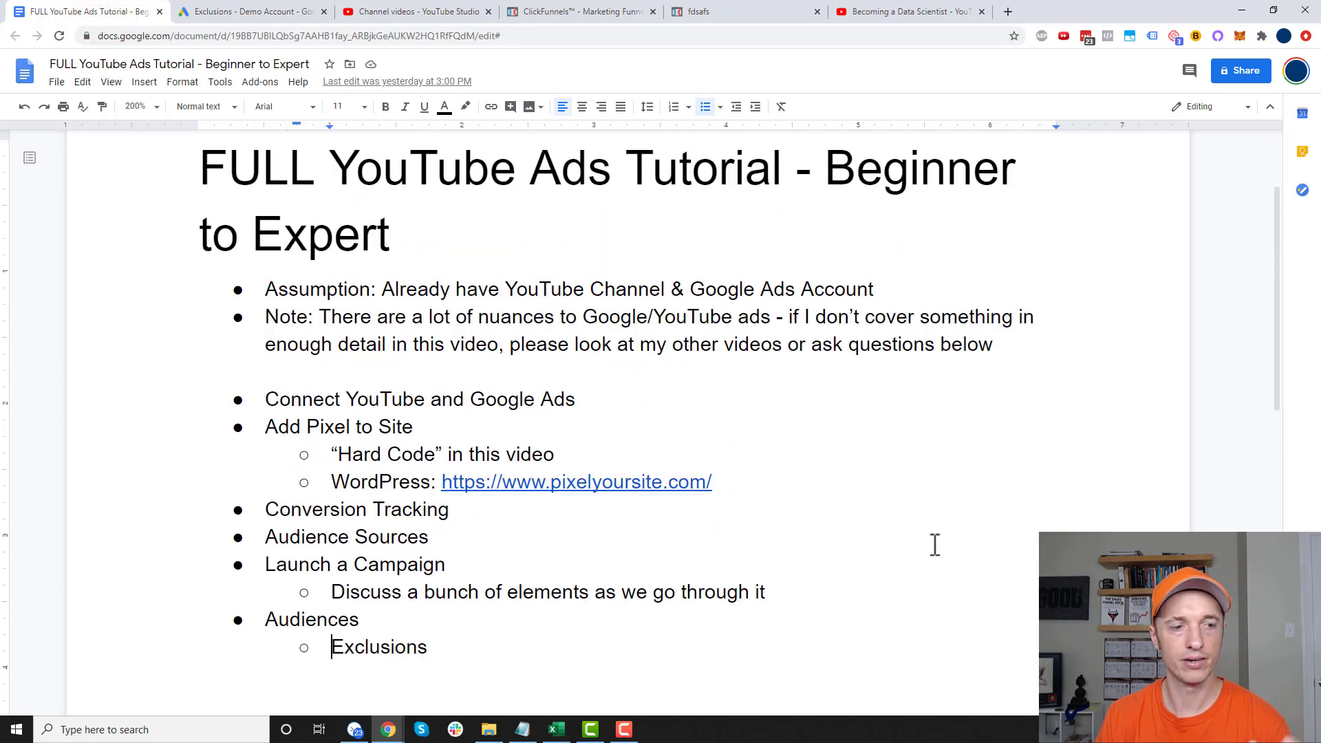